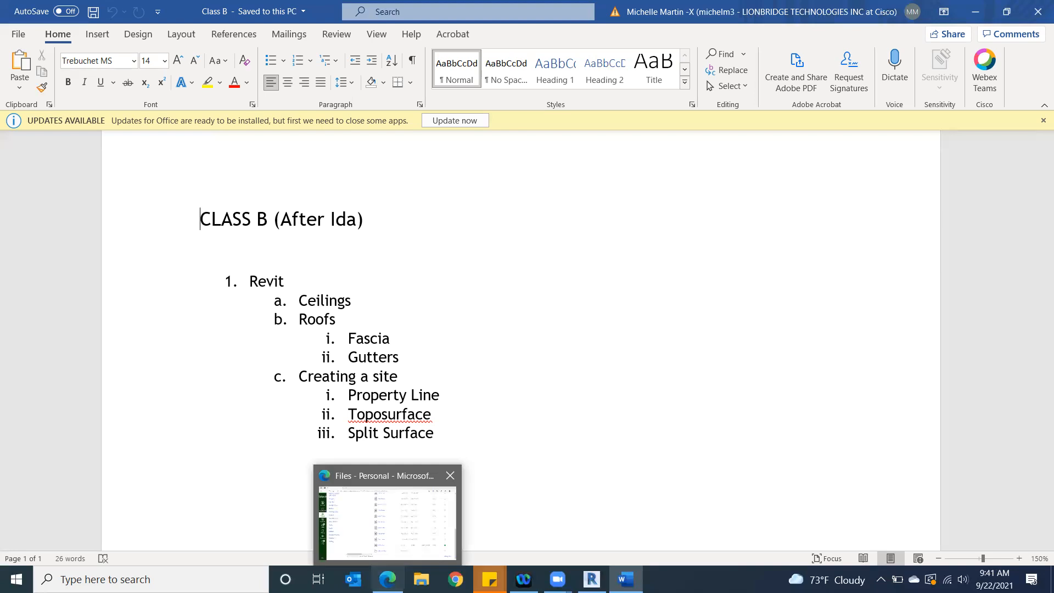
Switch to Revit and open the recent model Midterm Project Fall 2021
left_click(592, 579)
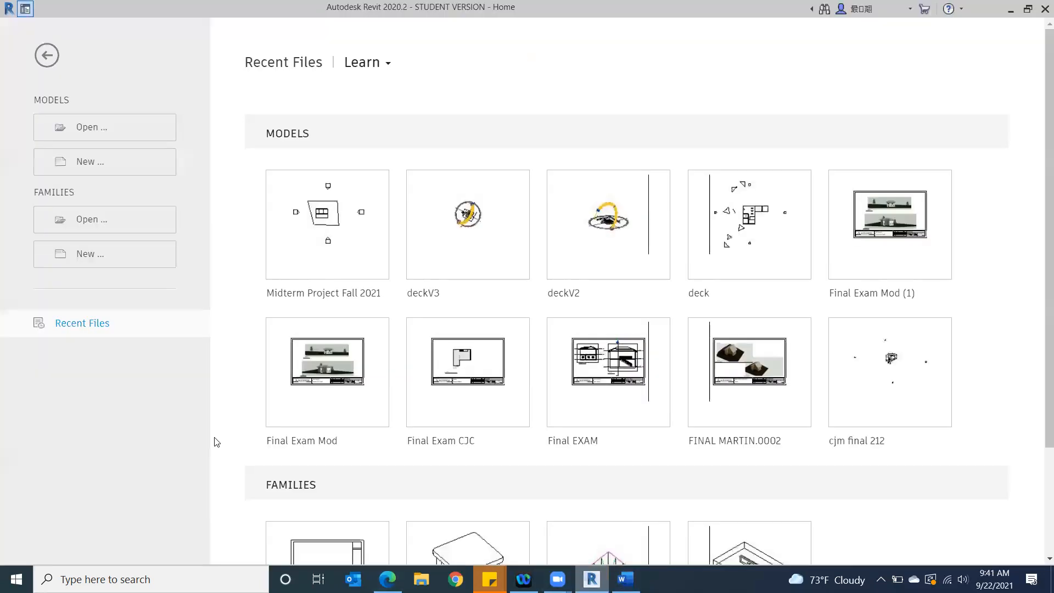
left_click(94, 131)
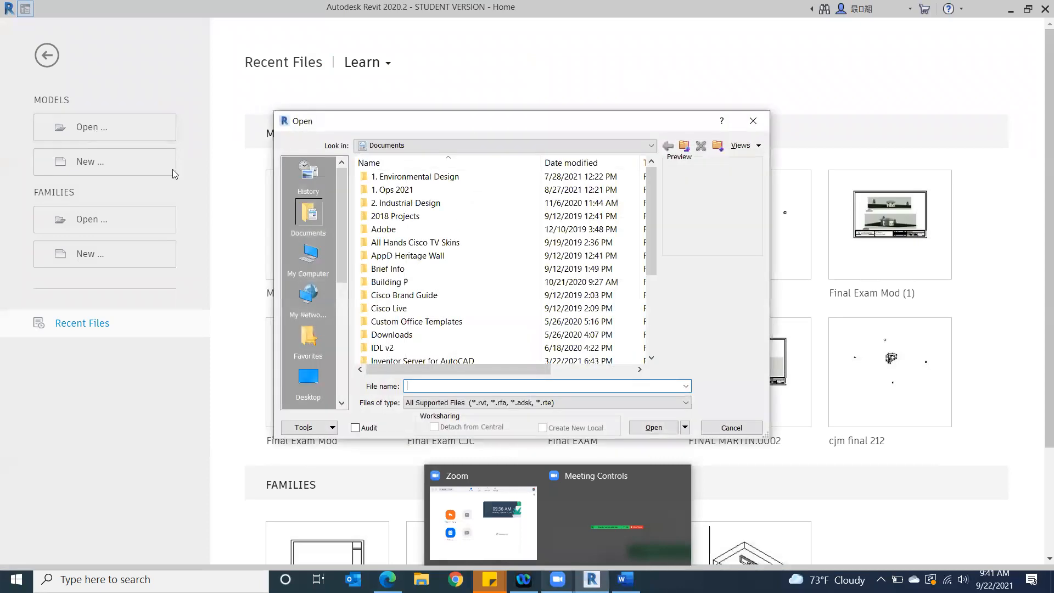
left_click(753, 121)
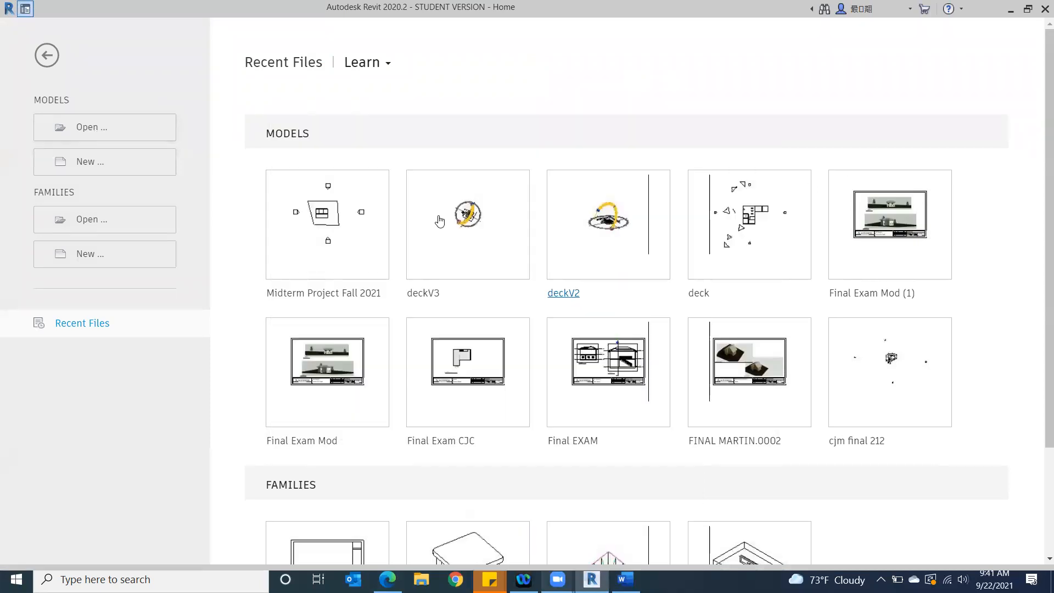
left_click(309, 259)
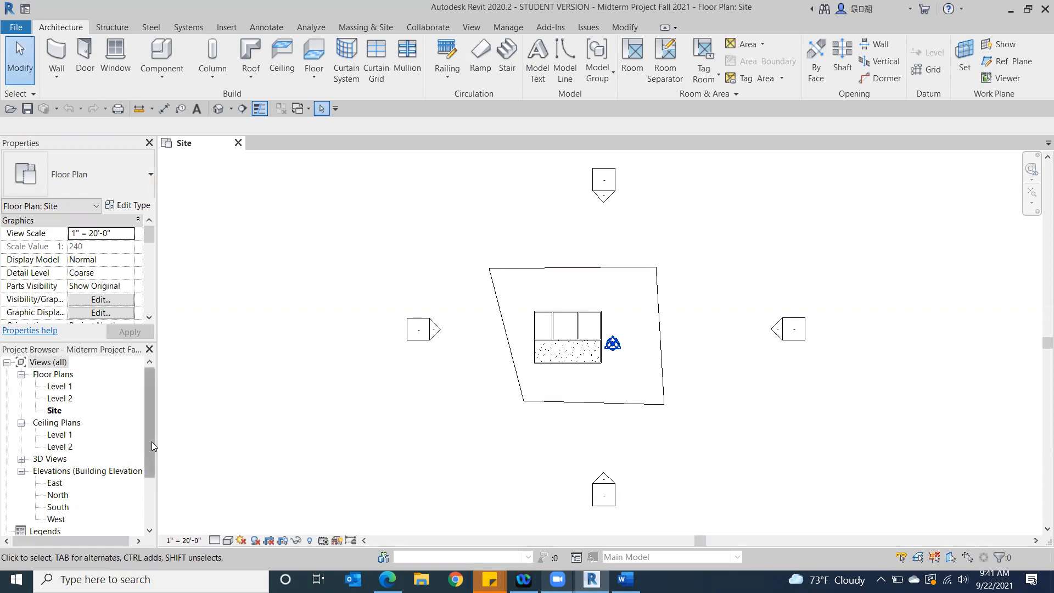
Open the Level 1 ceiling plan view of the building
left_click_drag(151, 441, 147, 463)
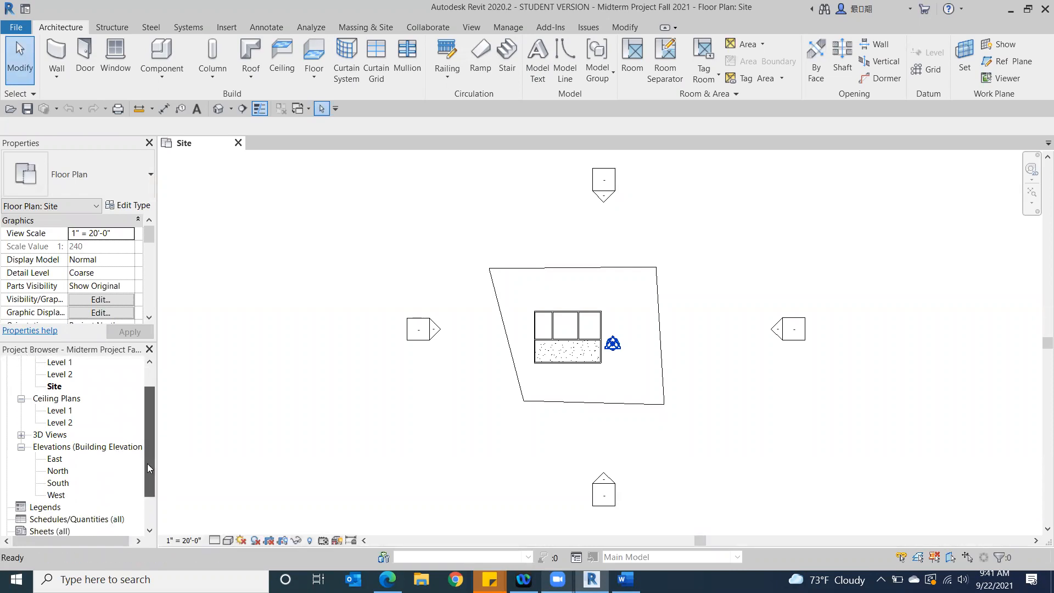
double_click(59, 411)
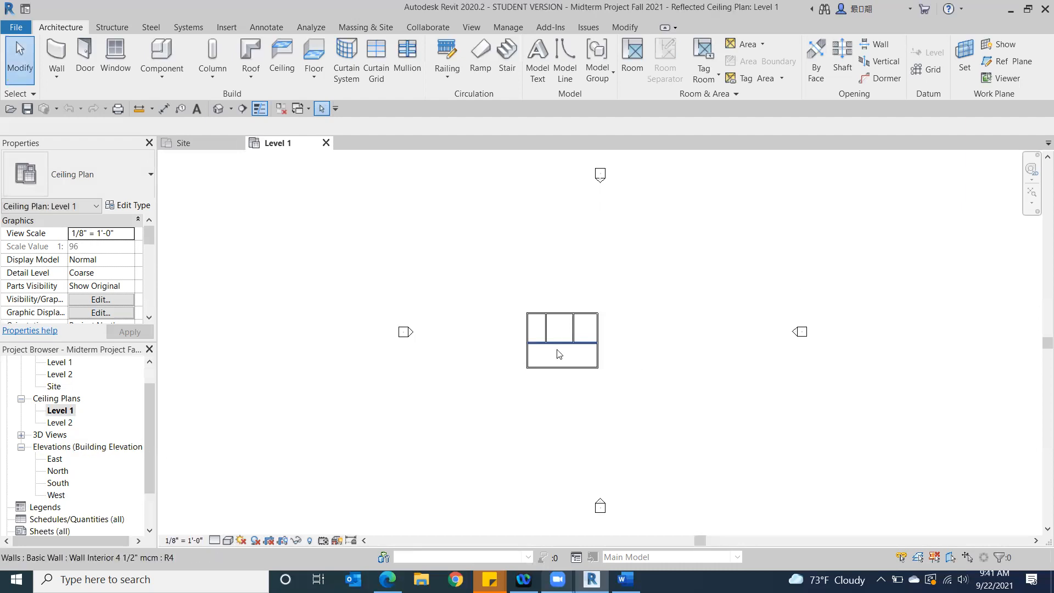
scroll(558, 354, "up", 5)
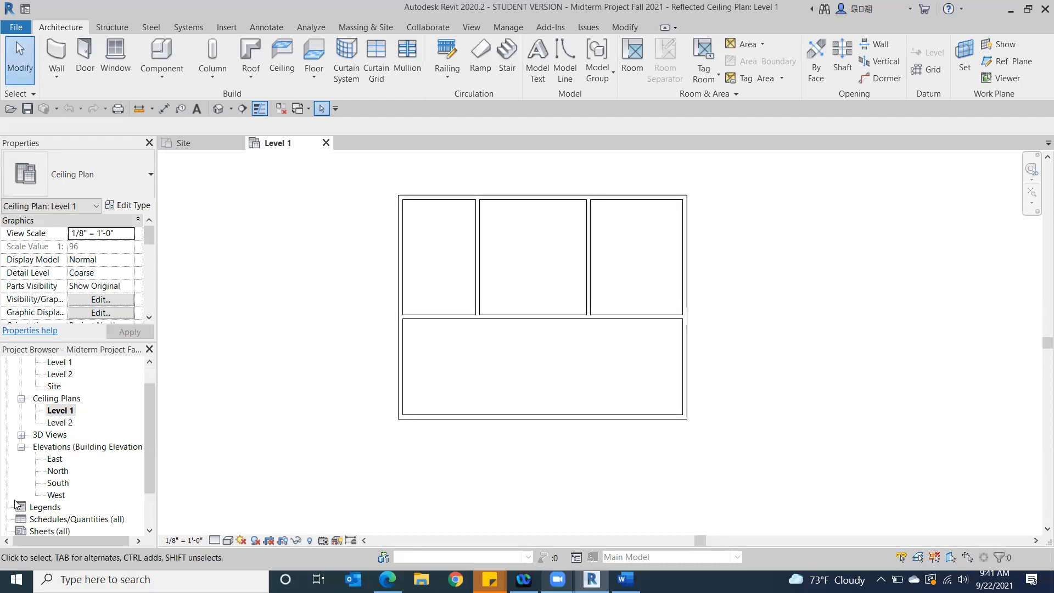
Open the Level 1 floor plan for comparison and return to the Level 1 ceiling plan
scroll(153, 364, "up", 1)
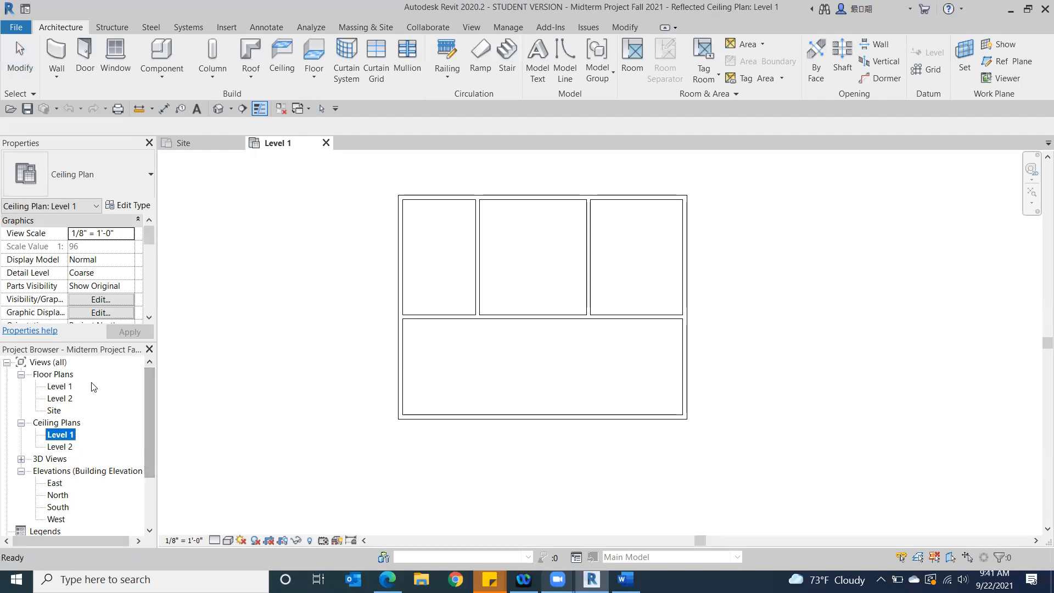
double_click(61, 389)
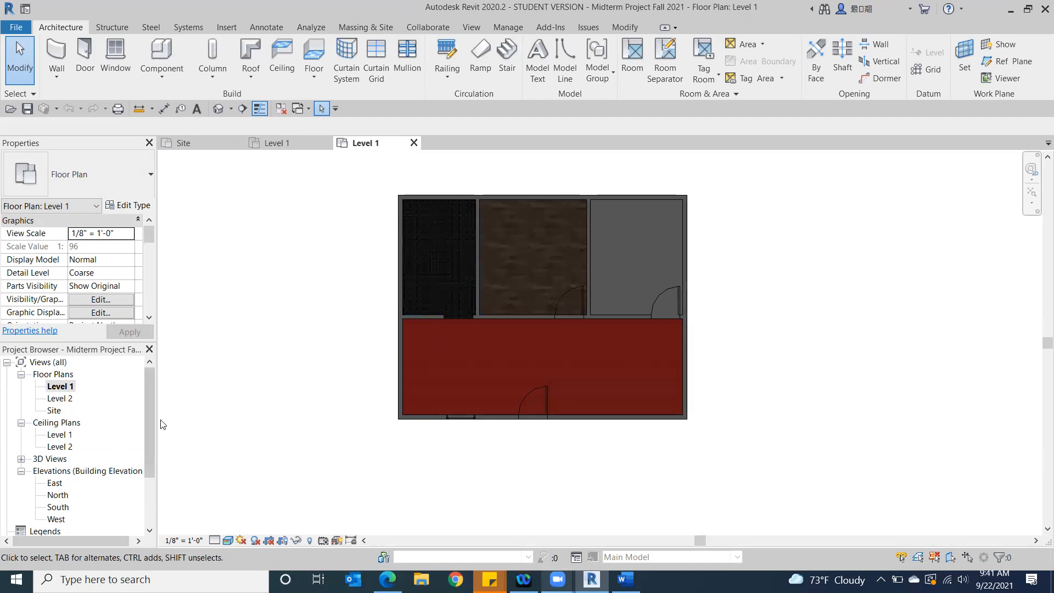
left_click(60, 437)
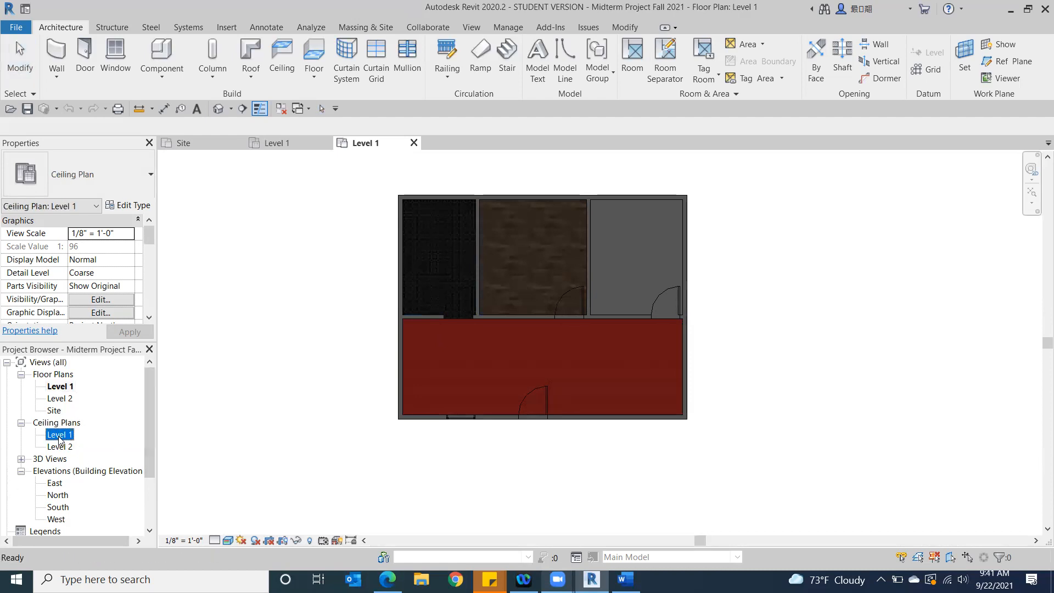
double_click(59, 437)
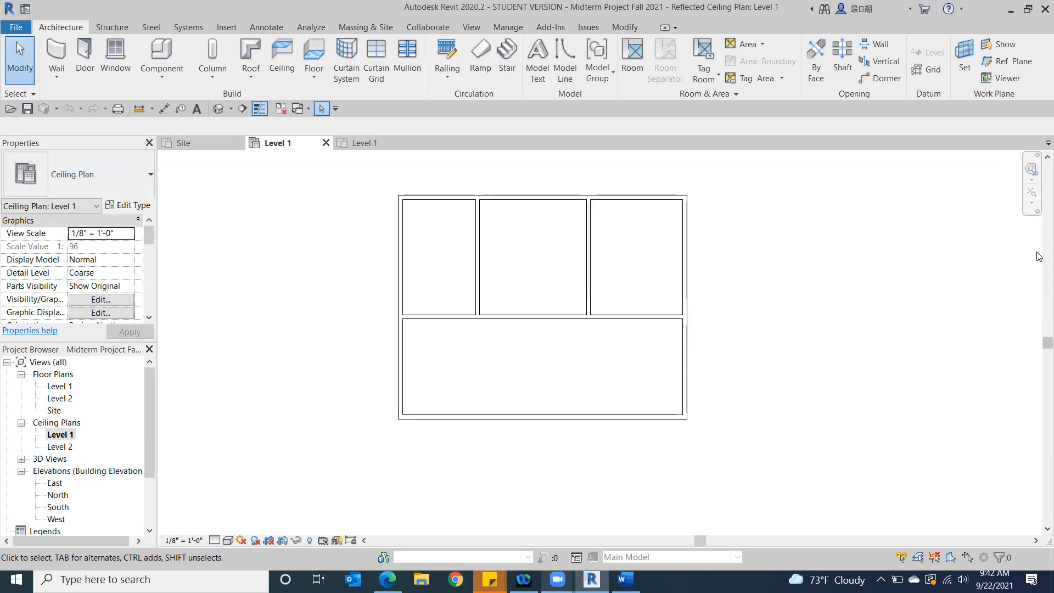
Check which user interface components are enabled, including the Project Browser and Properties
left_click(471, 27)
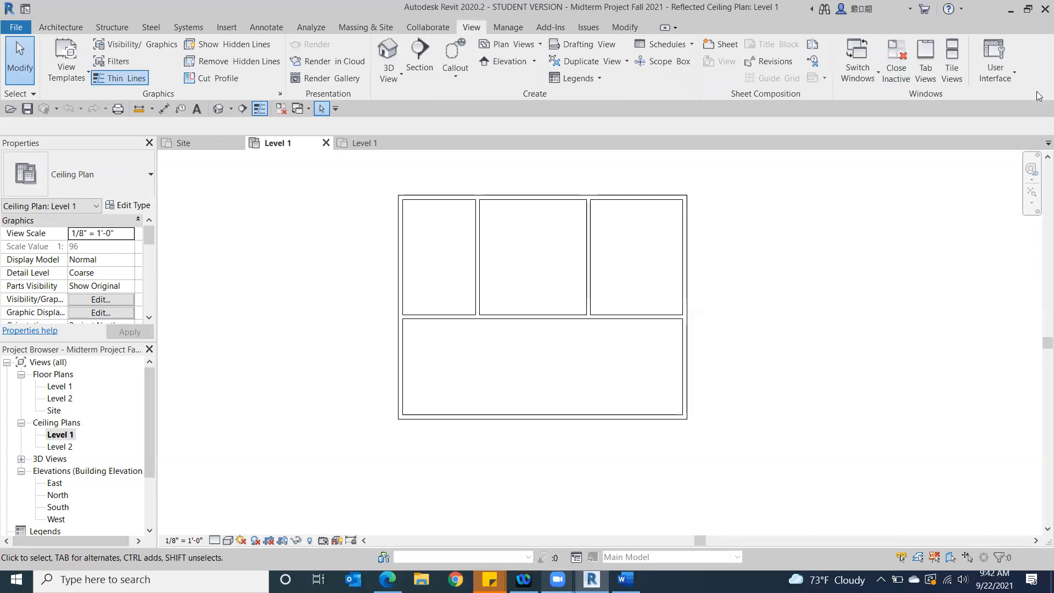
left_click(1002, 58)
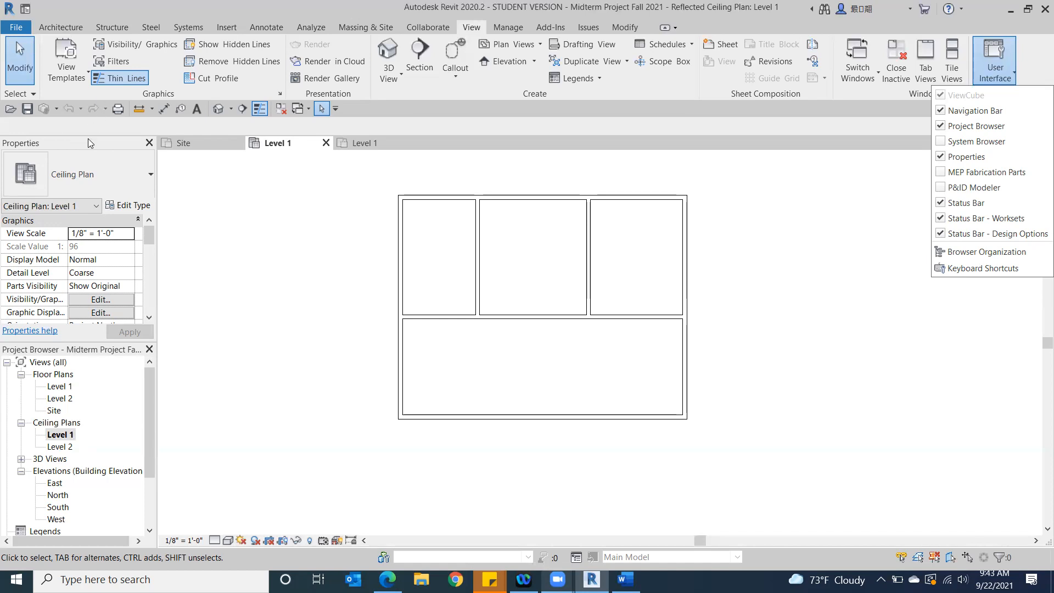
left_click(151, 232)
left_click_drag(148, 243, 153, 314)
scroll(152, 314, "up", 5)
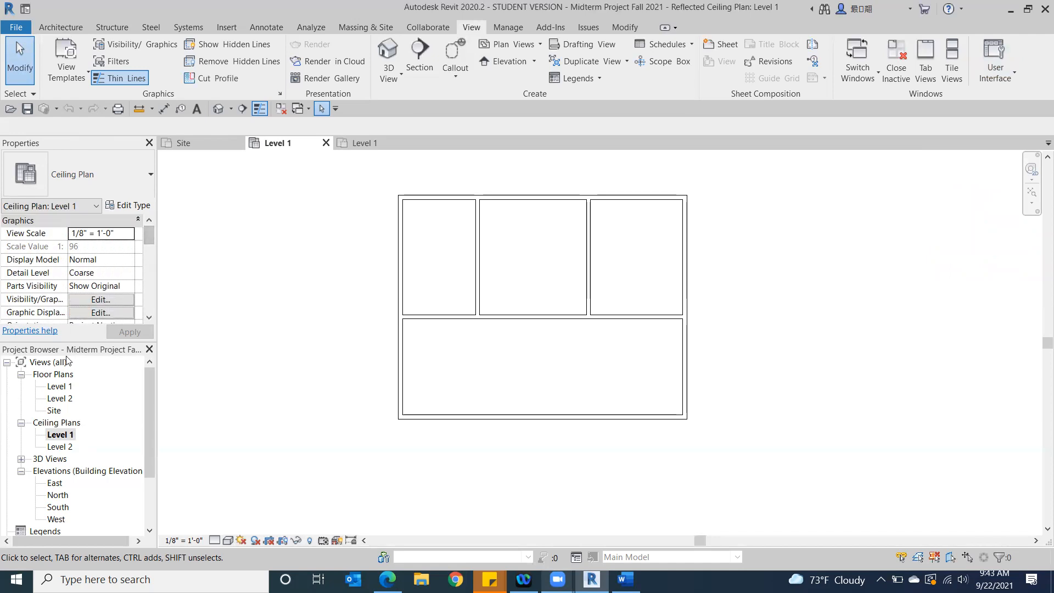
Combine the Properties palette and Project Browser into one tabbed palette and switch between the two
left_click_drag(112, 138, 186, 134)
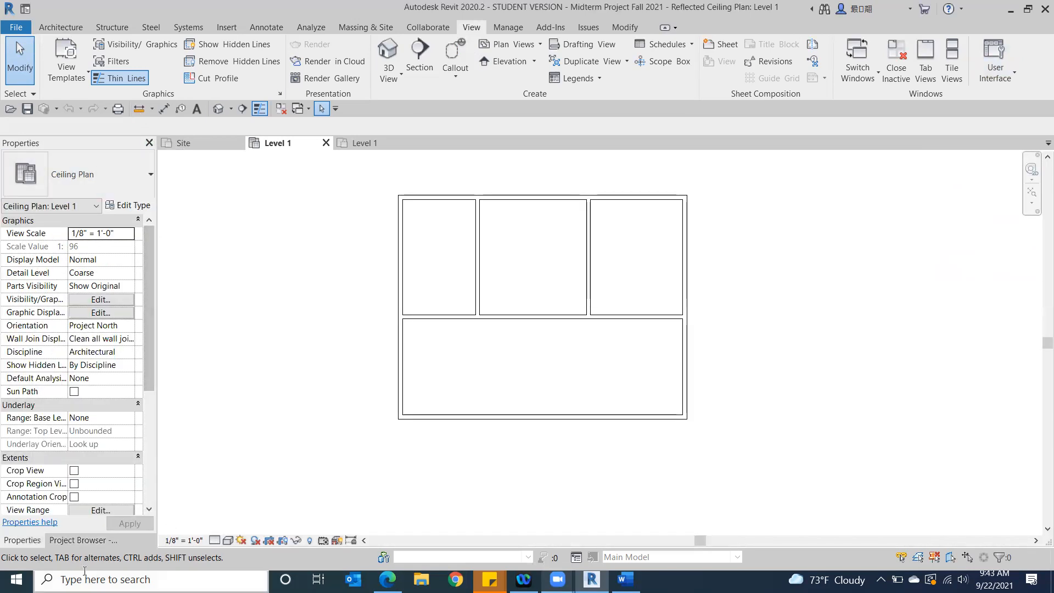
left_click(67, 543)
left_click(33, 540)
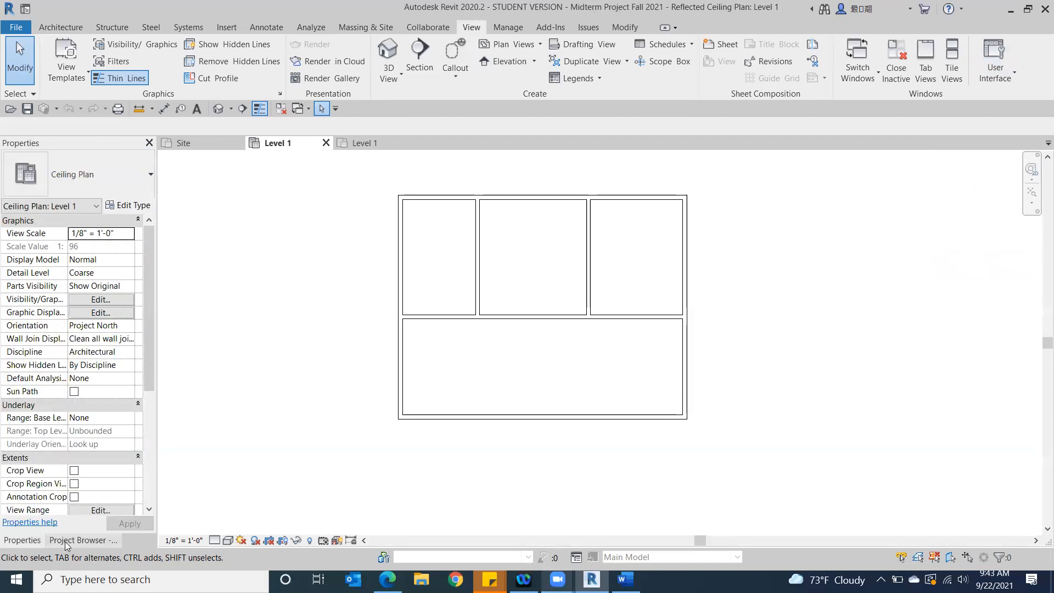
left_click(76, 542)
left_click(27, 541)
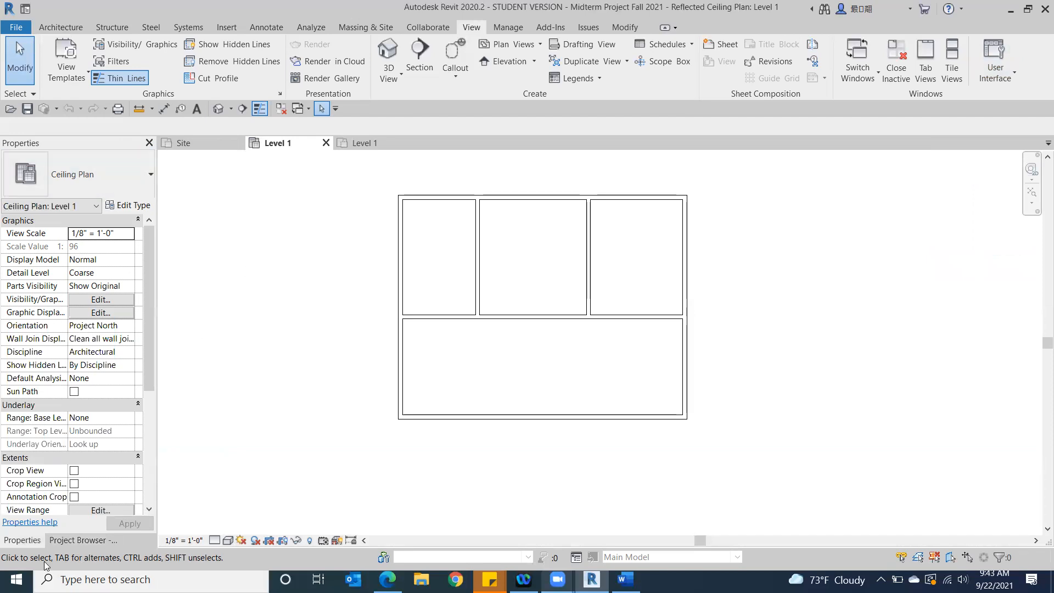
Undock the combined Properties and Project Browser palette, try docking it across the window above the drawing, and leave it floating
left_click_drag(100, 147, 79, 203)
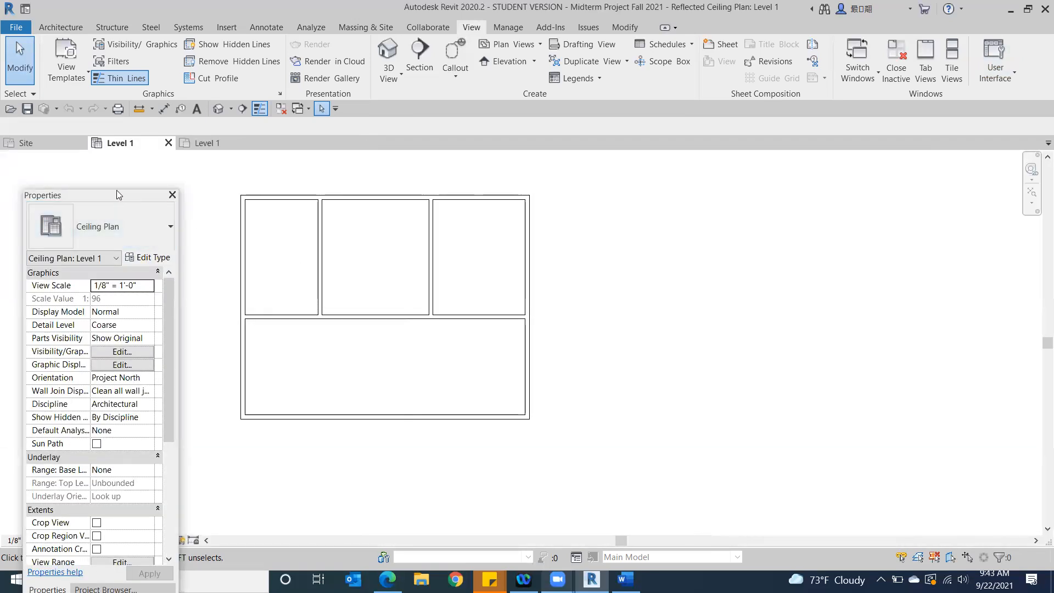
left_click_drag(117, 195, 92, 138)
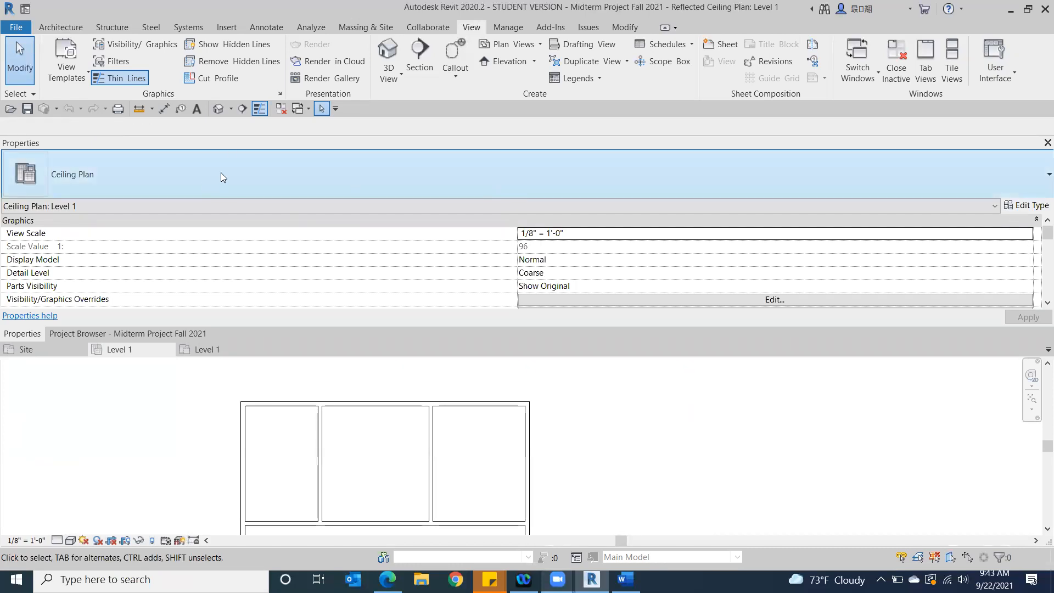
mouse_move(207, 144)
left_mouse_down()
mouse_move(167, 176)
mouse_move(191, 132)
left_mouse_up()
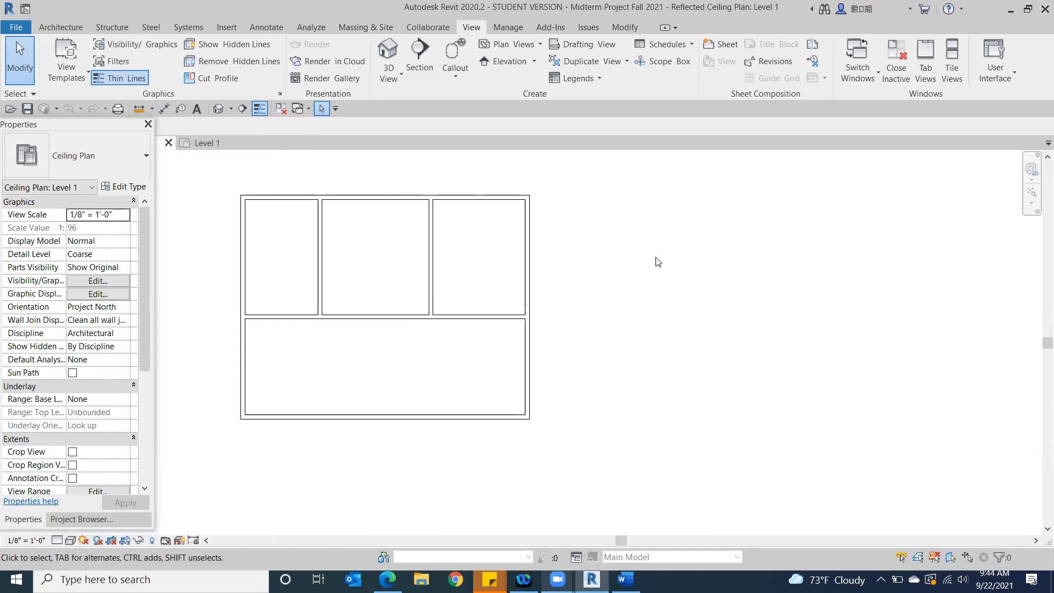
scroll(734, 351, "down", 3)
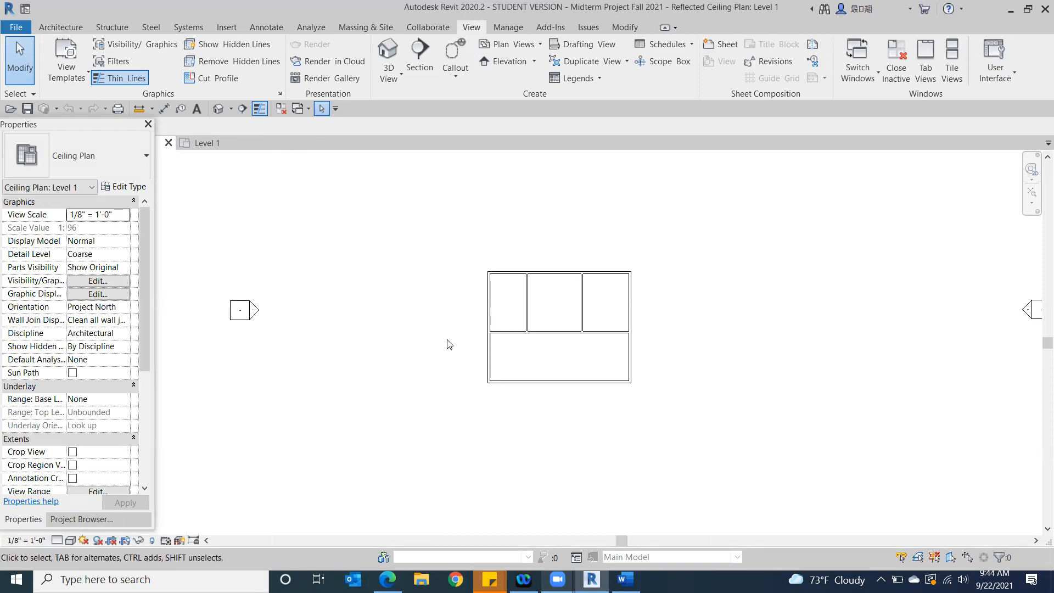
scroll(452, 341, "up", 2)
scroll(824, 313, "up", 2)
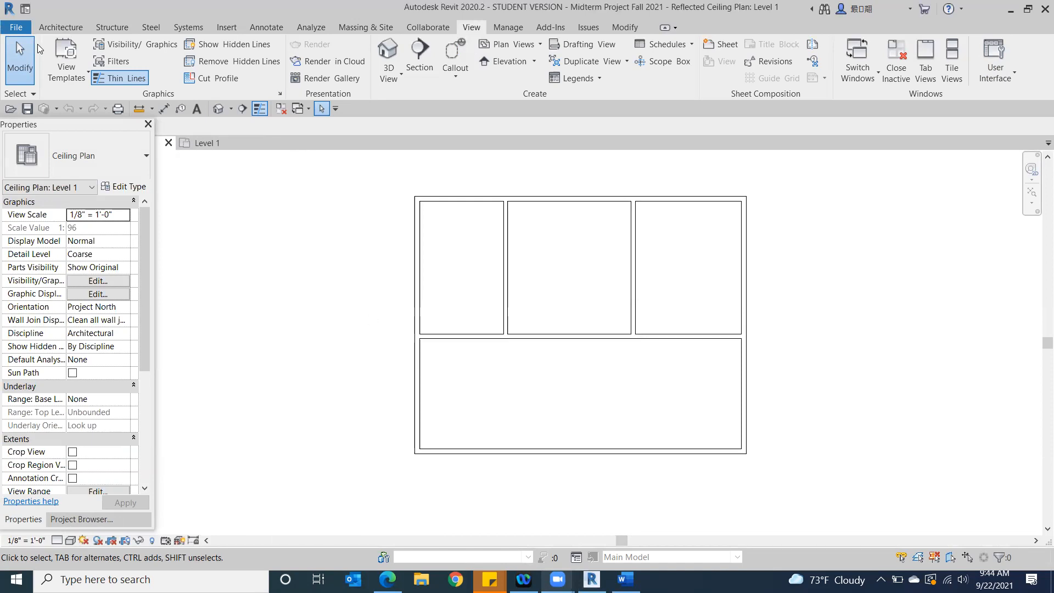
left_click(22, 57)
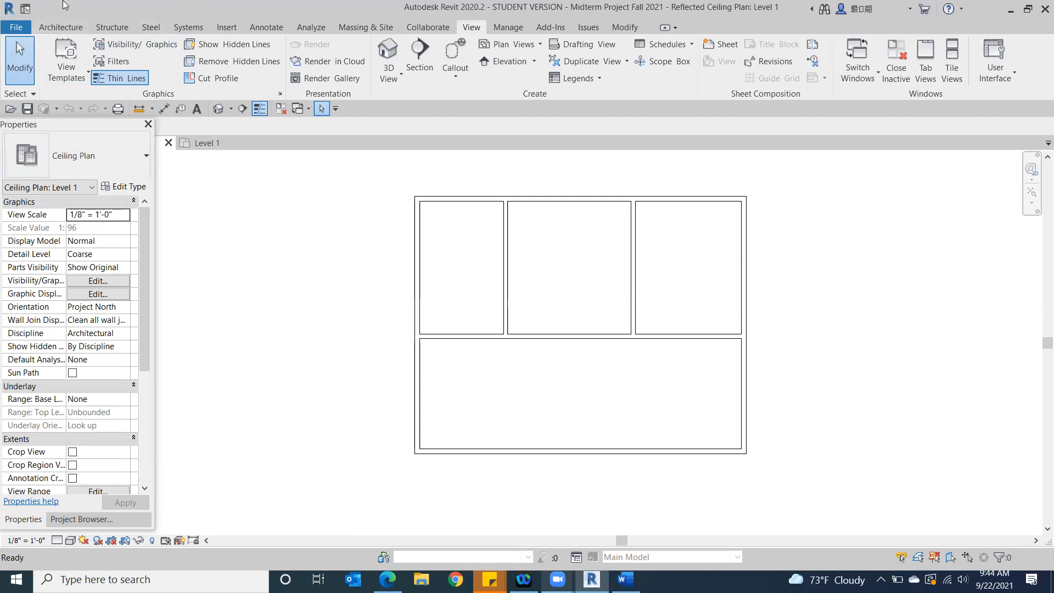
left_click(59, 28)
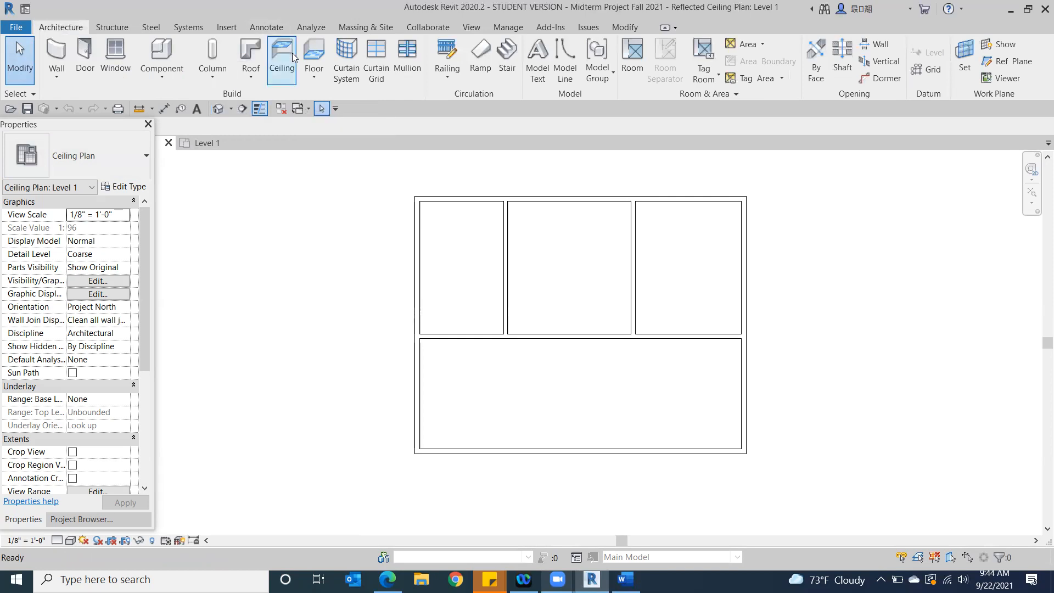
left_click(285, 76)
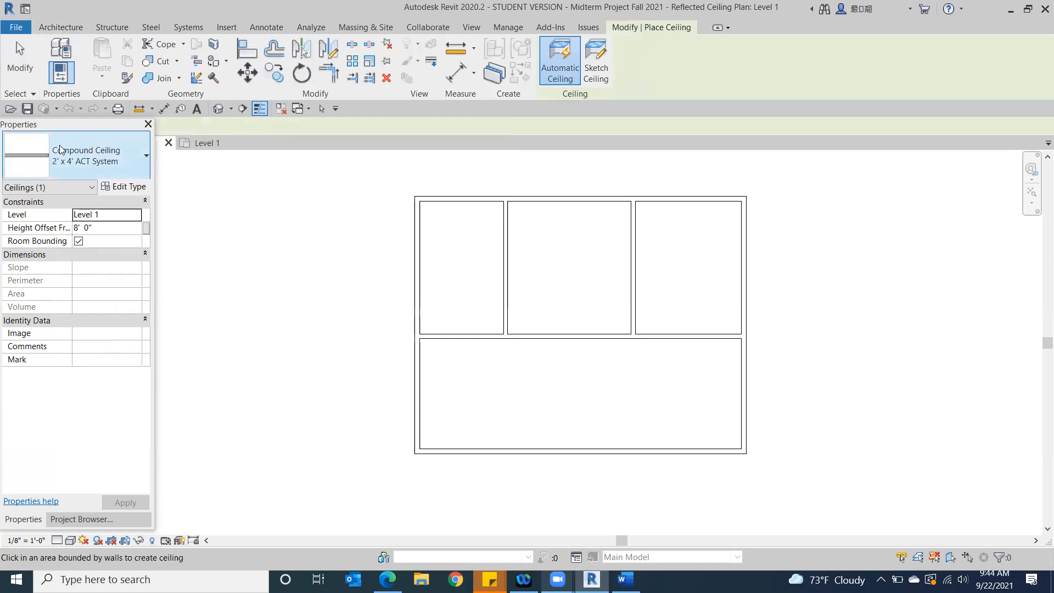
left_click(71, 520)
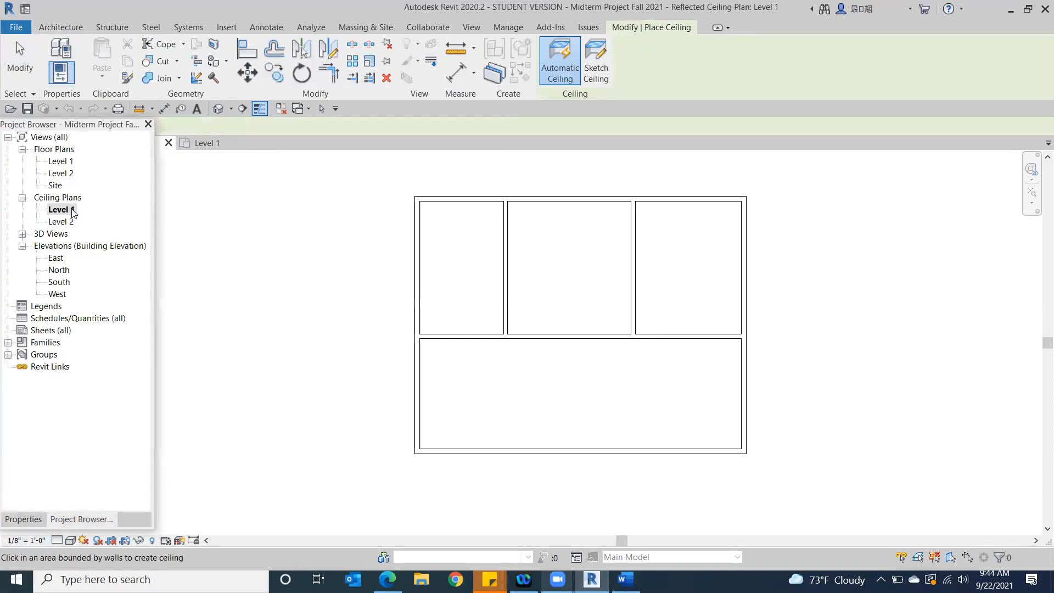
left_click(24, 519)
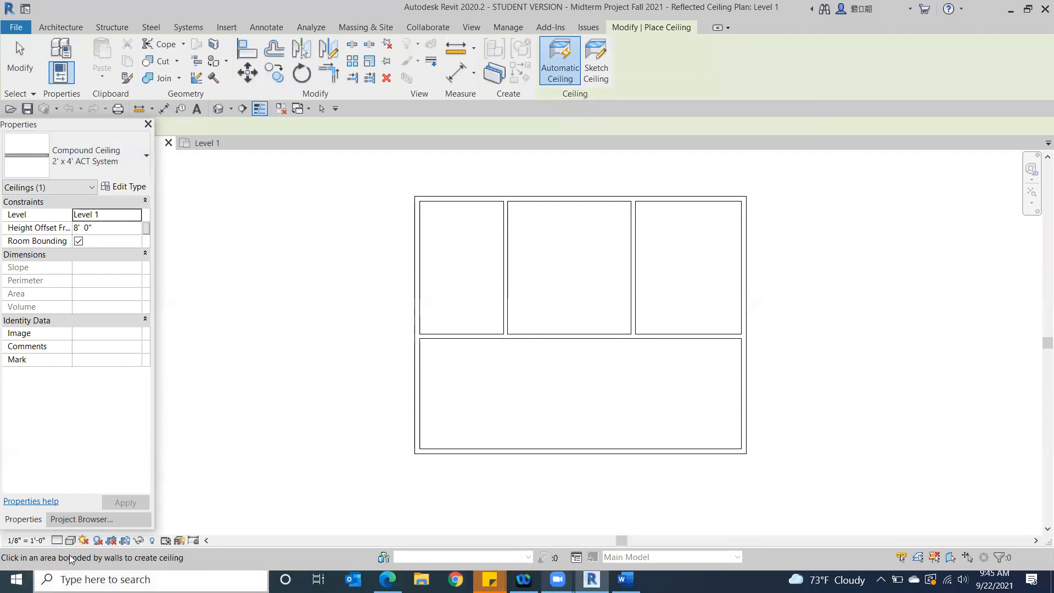
Open the Level 1 floor plan from the Project Browser
left_click(68, 520)
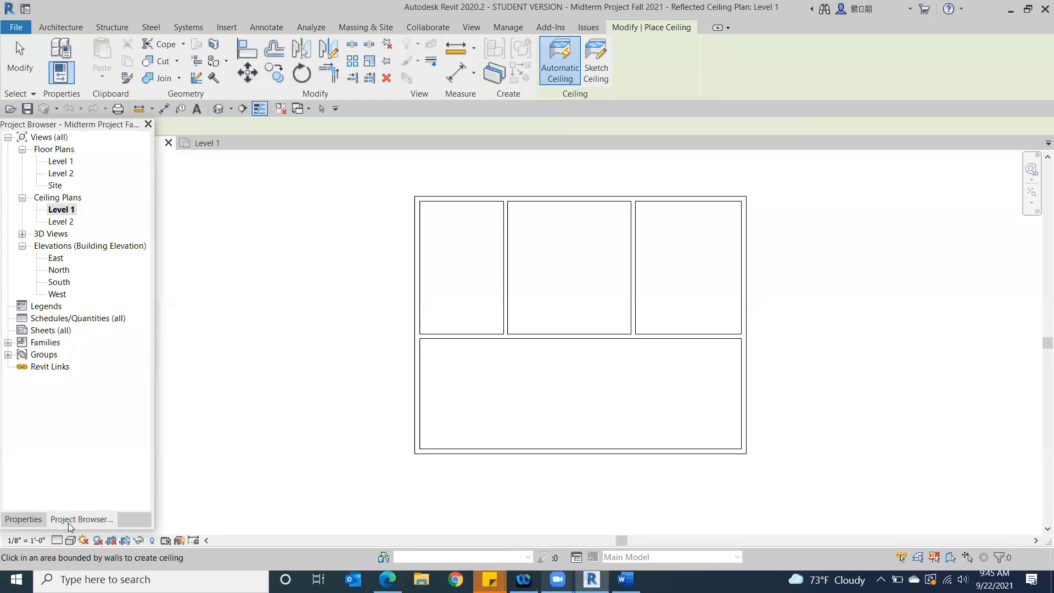
left_click(65, 162)
left_click(65, 158)
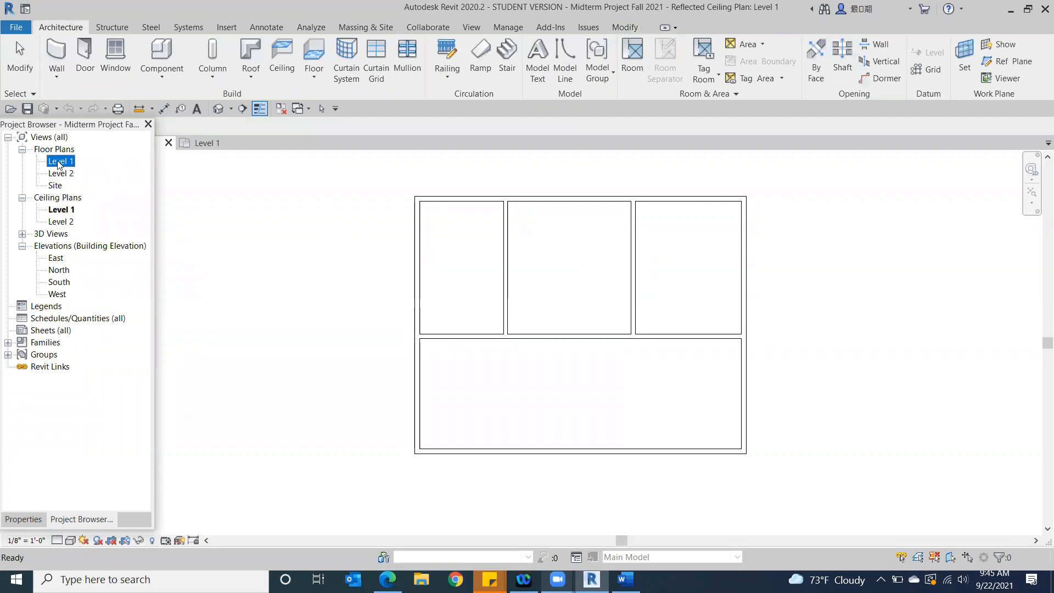
double_click(61, 162)
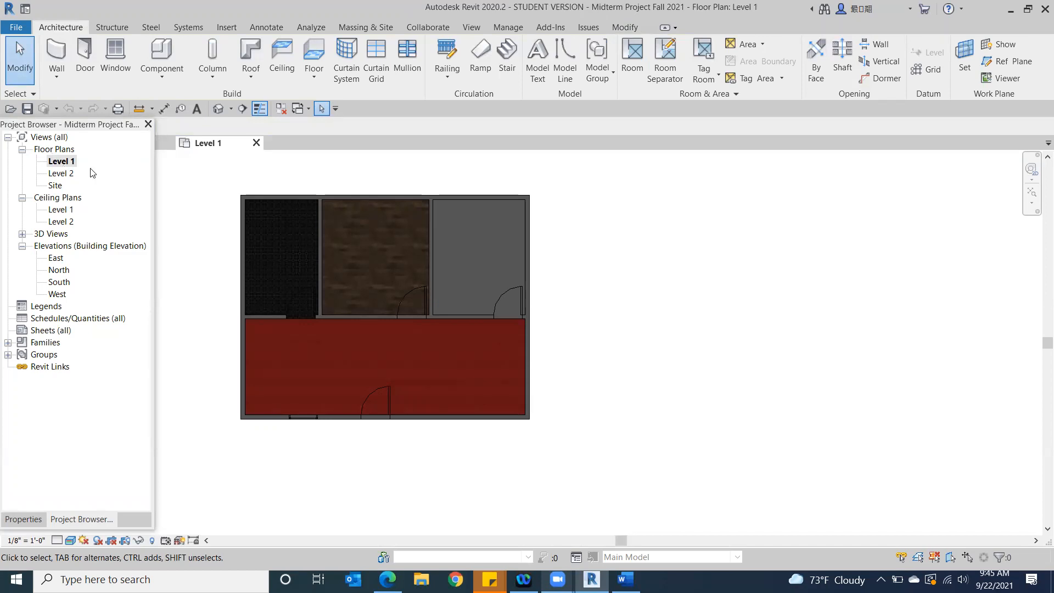
Place automatic ceilings in the three back rooms and the large front room of the Level 1 floor plan, dismissing the visibility warnings
left_click(286, 55)
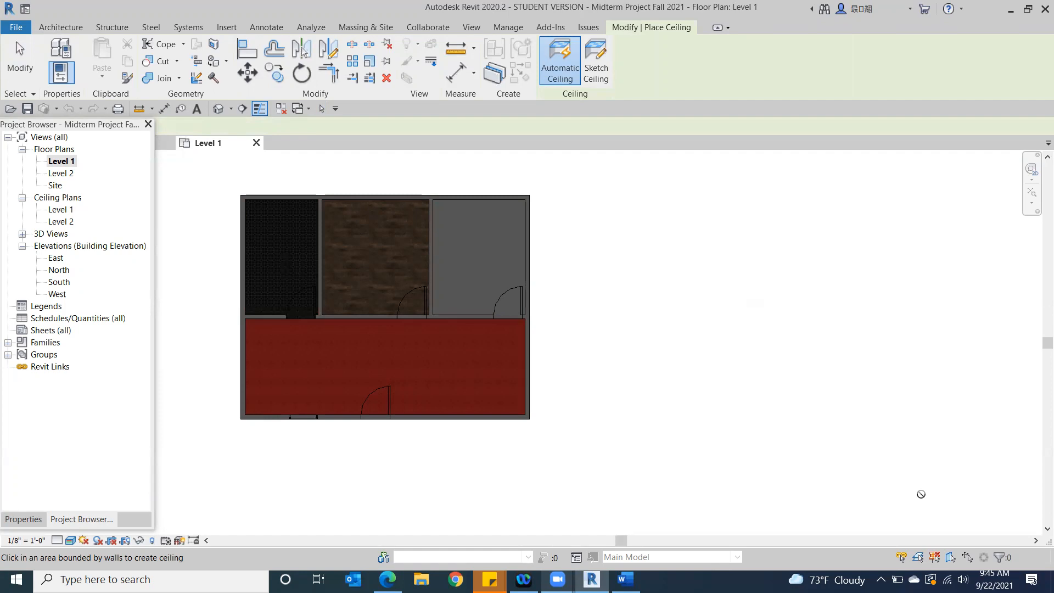
left_click(291, 269)
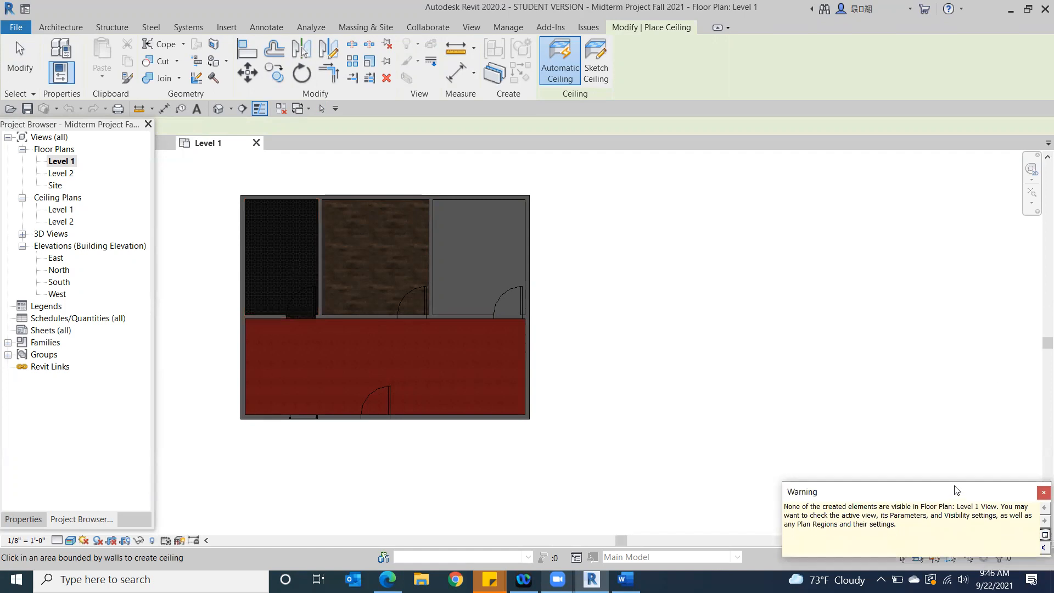
left_click_drag(956, 489, 940, 263)
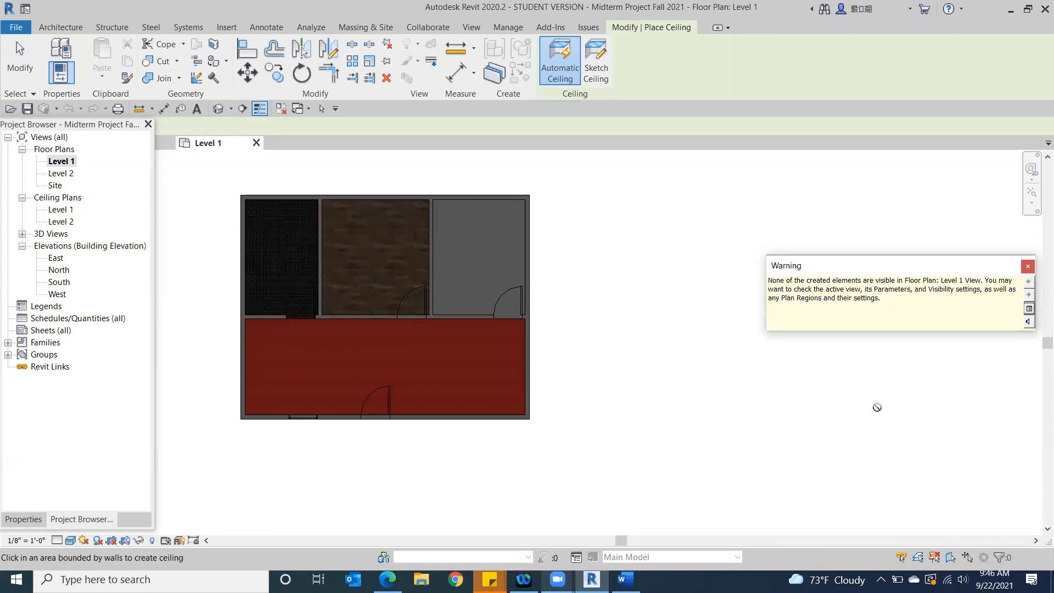
left_click(1029, 266)
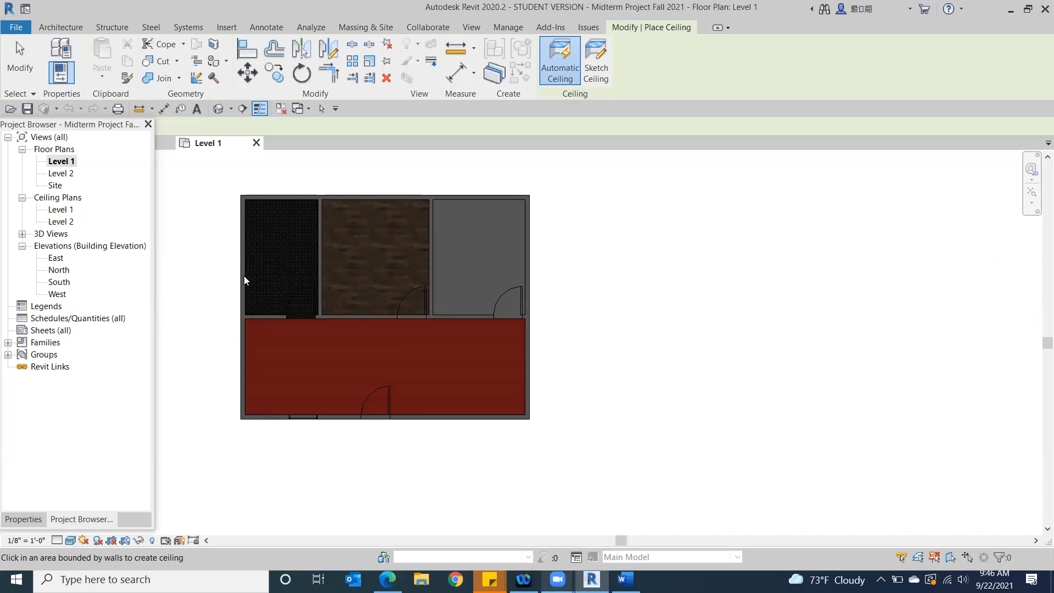
left_click(392, 264)
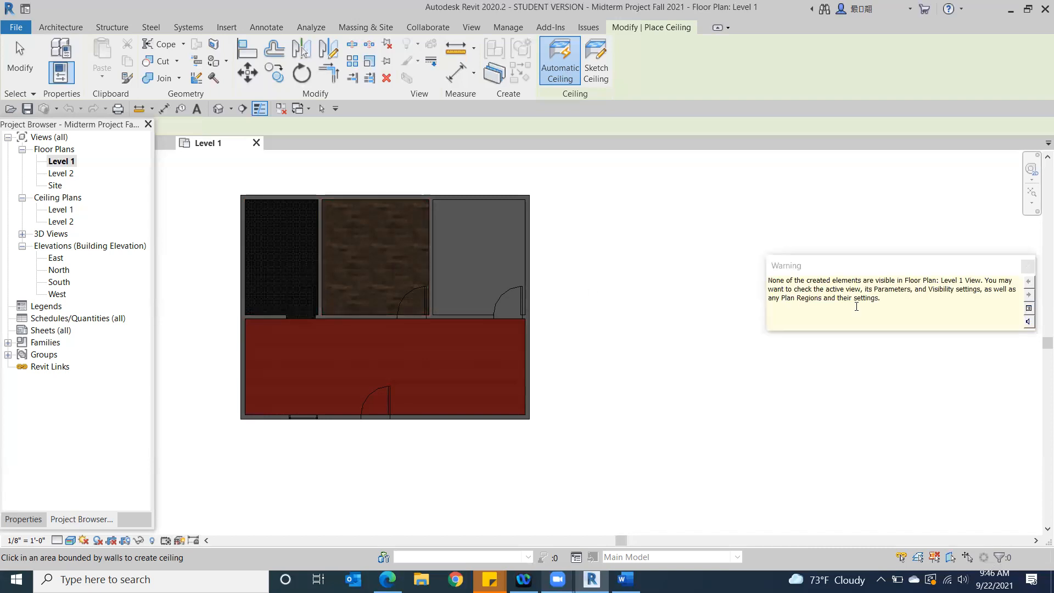
left_click(1029, 266)
left_click(503, 250)
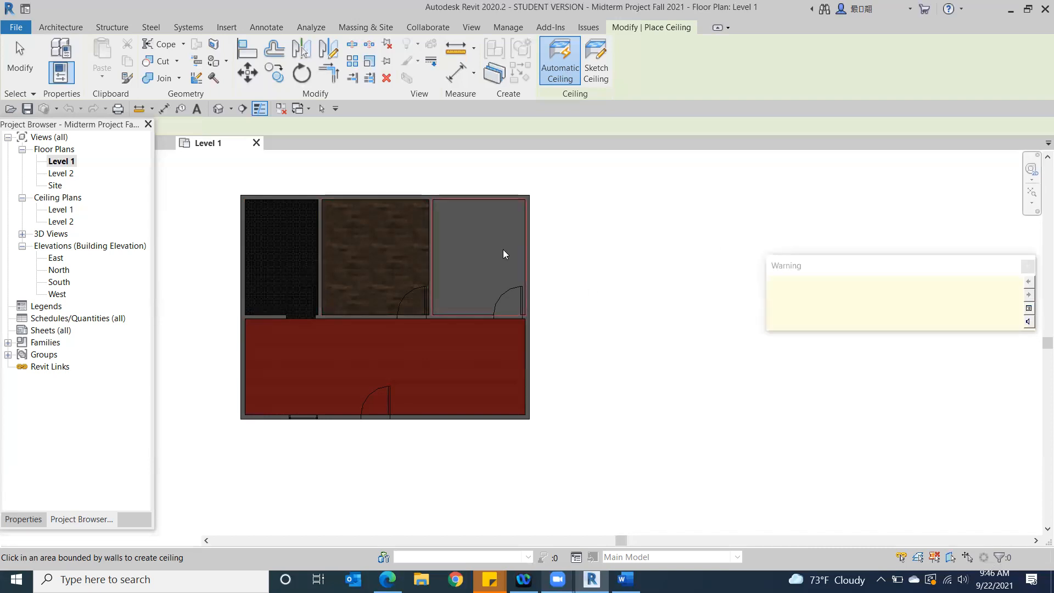
left_click(434, 349)
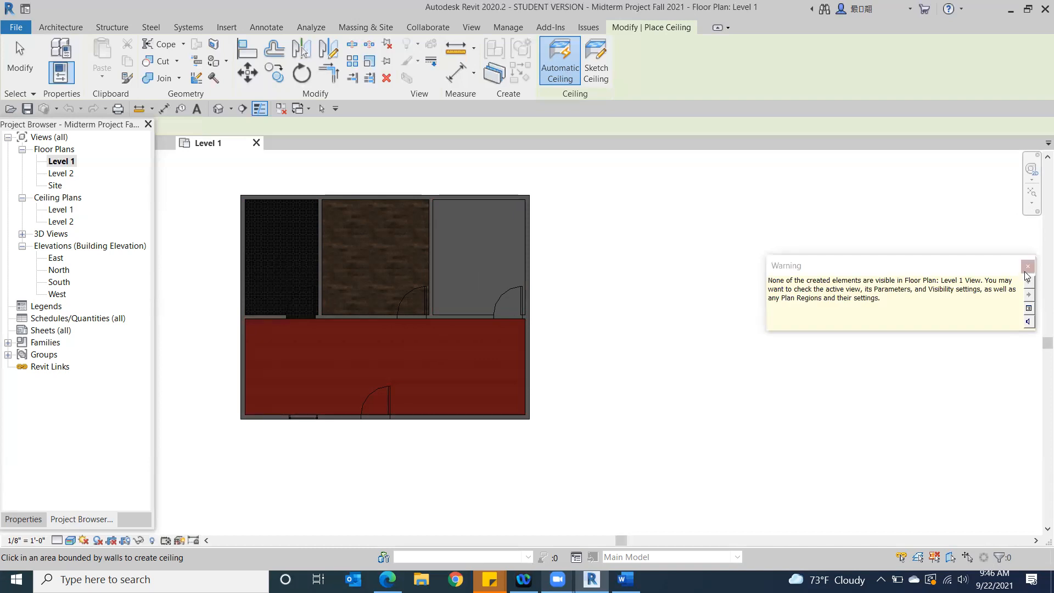
Finish placing ceilings and examine them from above in the default 3D view
left_click(218, 109)
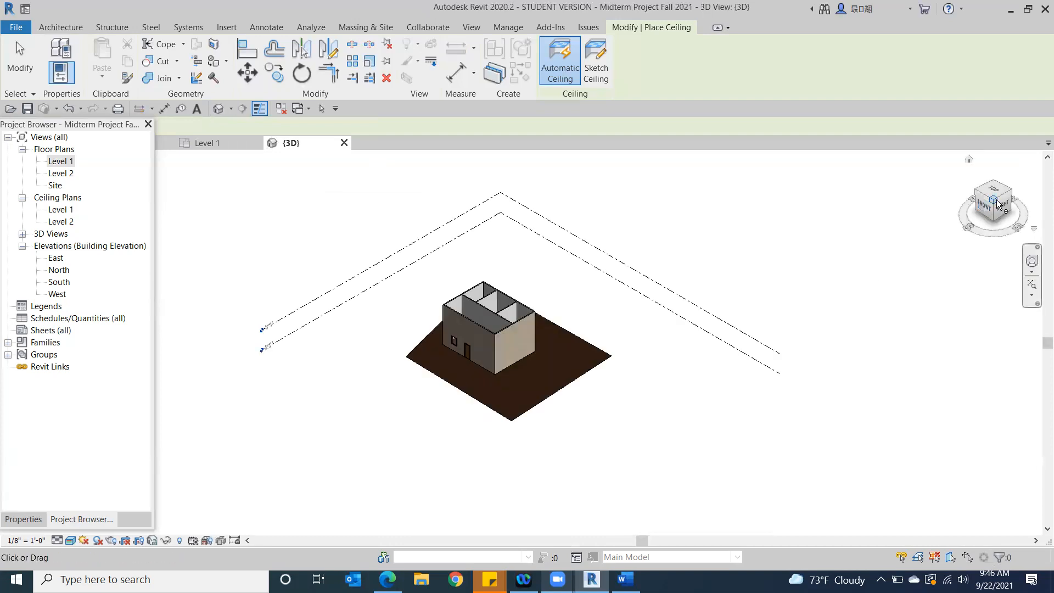
left_click(998, 204)
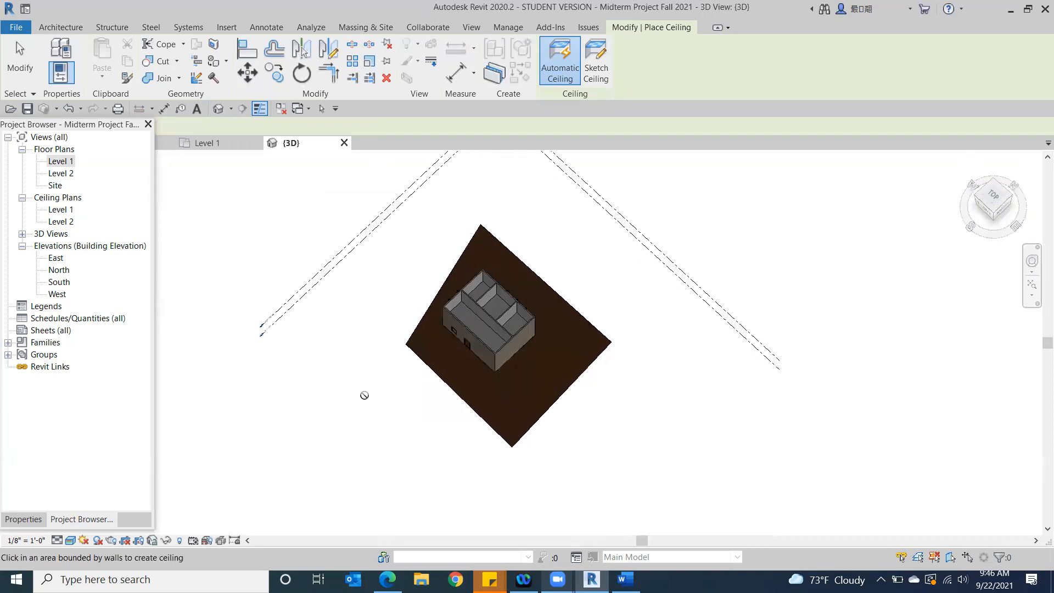
scroll(365, 396, "up", 6)
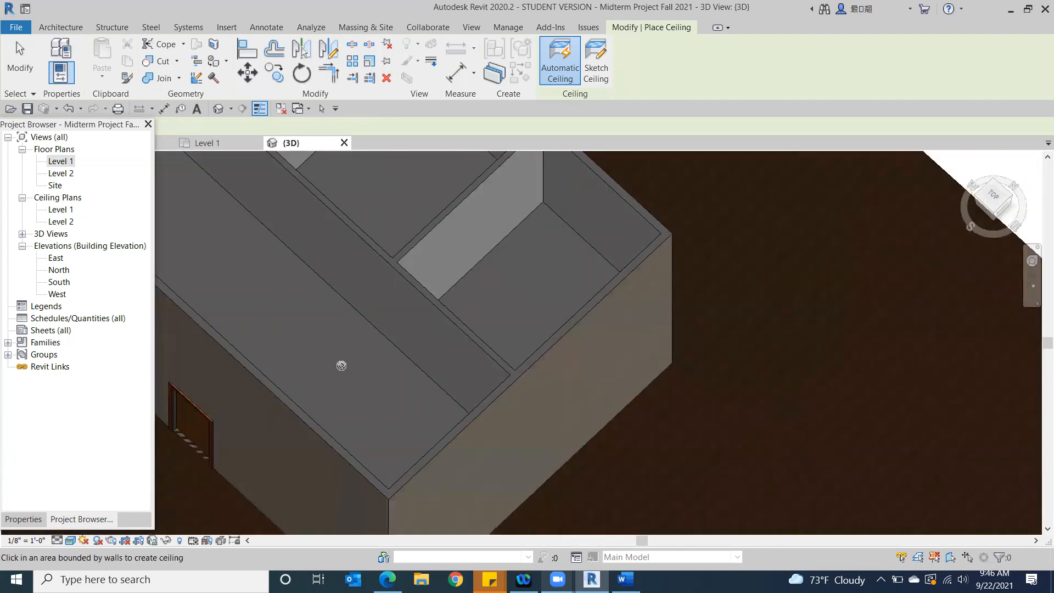
left_click(19, 59)
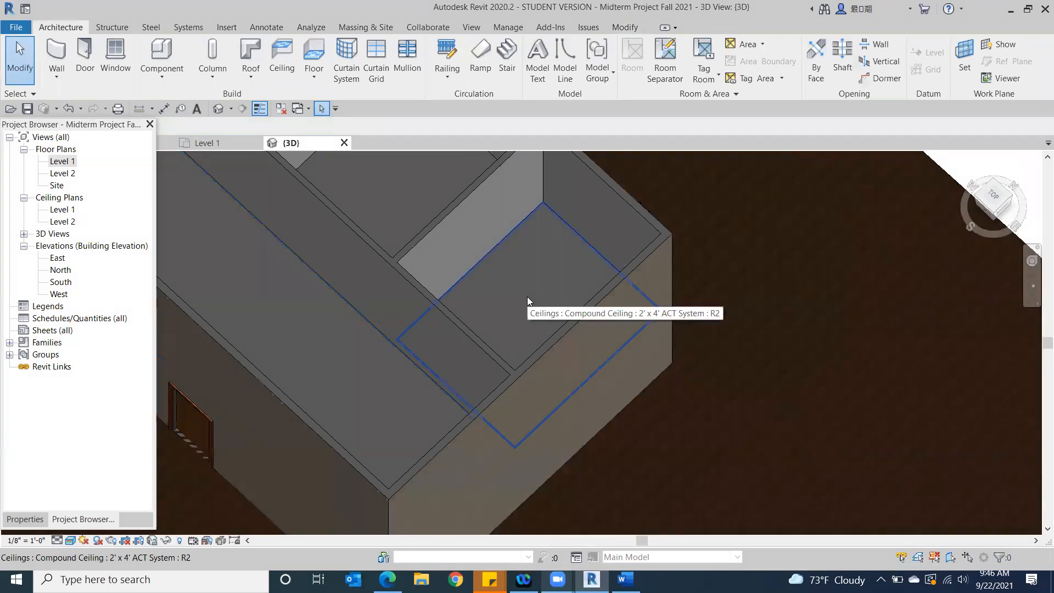
Delete the ceiling over the large front room in the 3D view
scroll(509, 390, "down", 3)
middle_click_drag(510, 391, 741, 418)
scroll(731, 406, "down", 2)
middle_click_drag(871, 393, 642, 305)
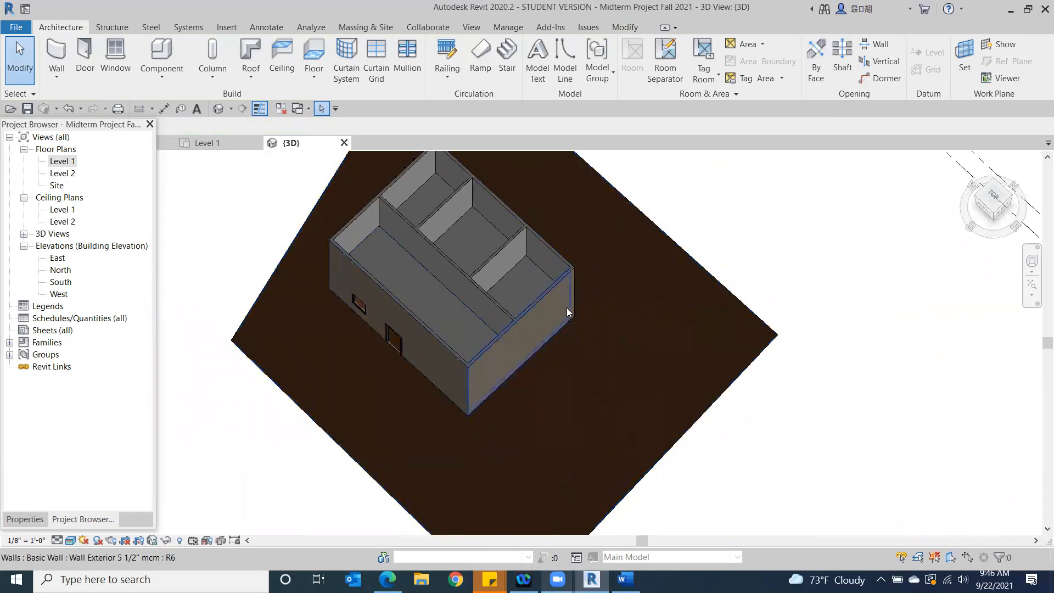
scroll(422, 303, "up", 2)
middle_click_drag(435, 303, 444, 347)
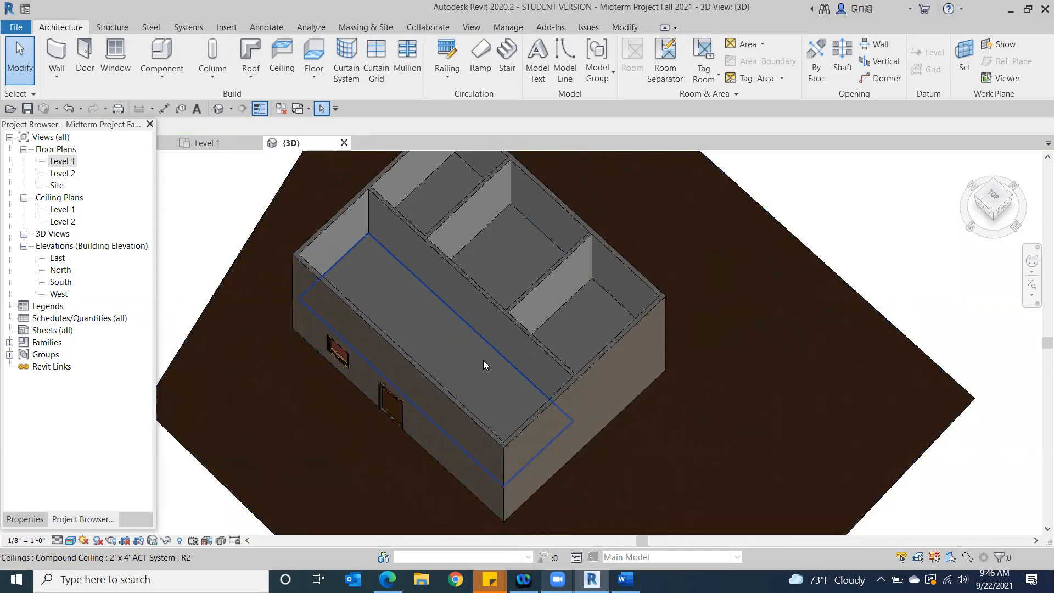
left_click(449, 357)
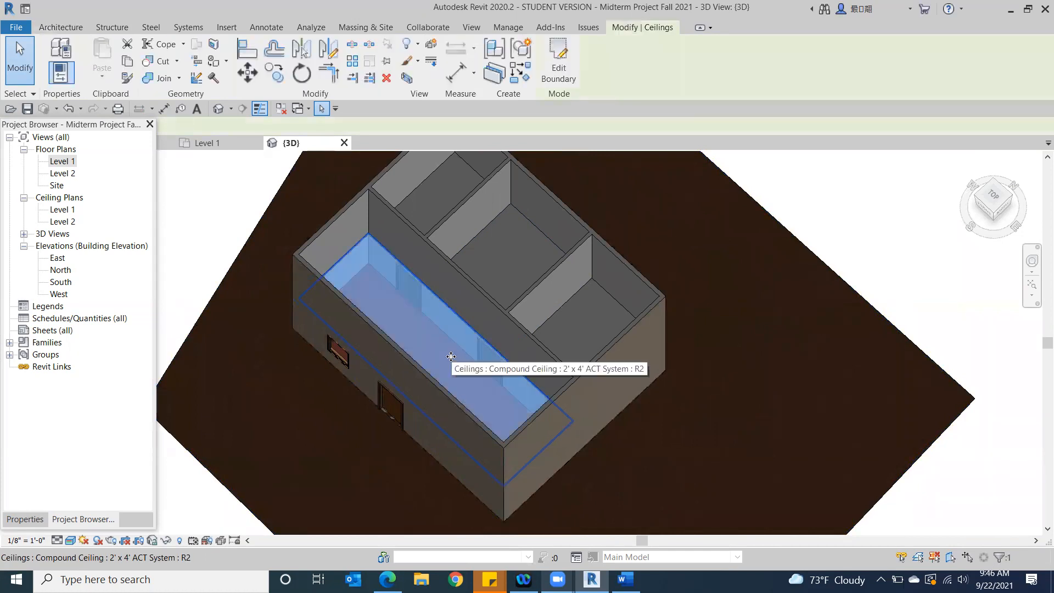
key("Delete")
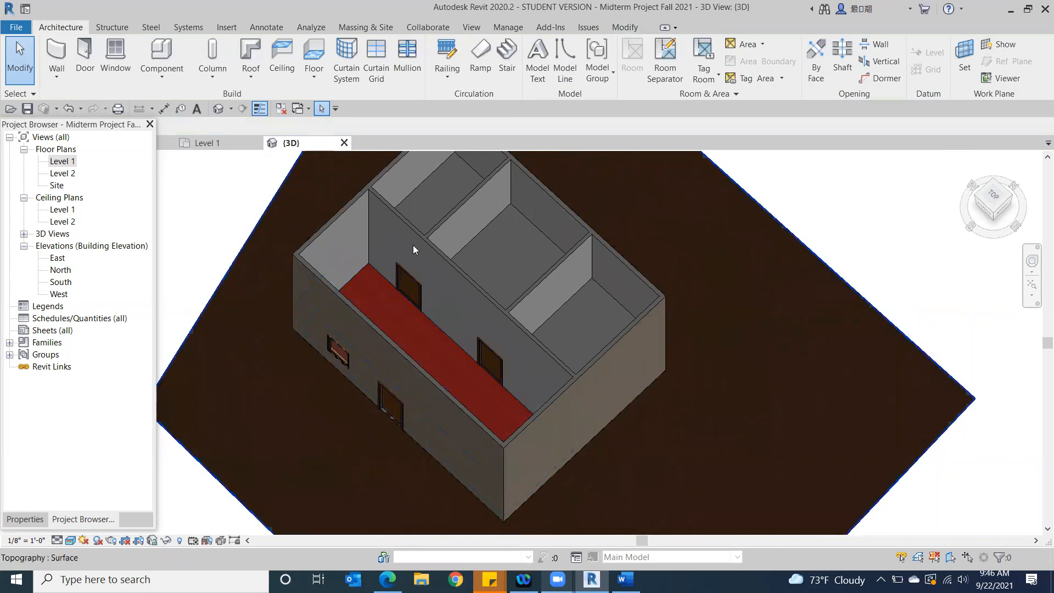
Set the middle back room ceiling's height offset from Level 1 to 10' 0"
left_click(515, 248)
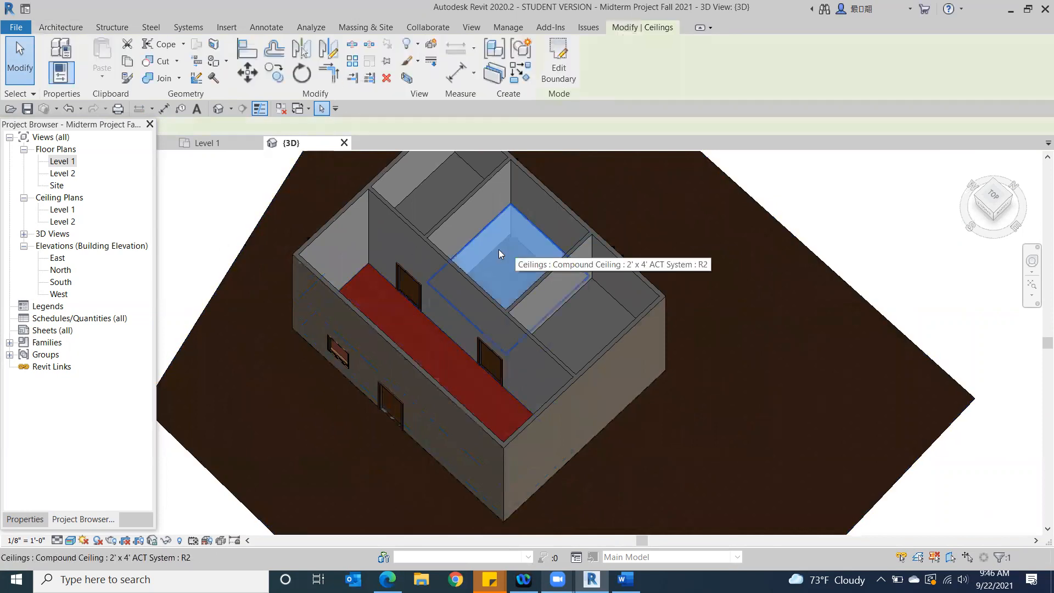
left_click(25, 520)
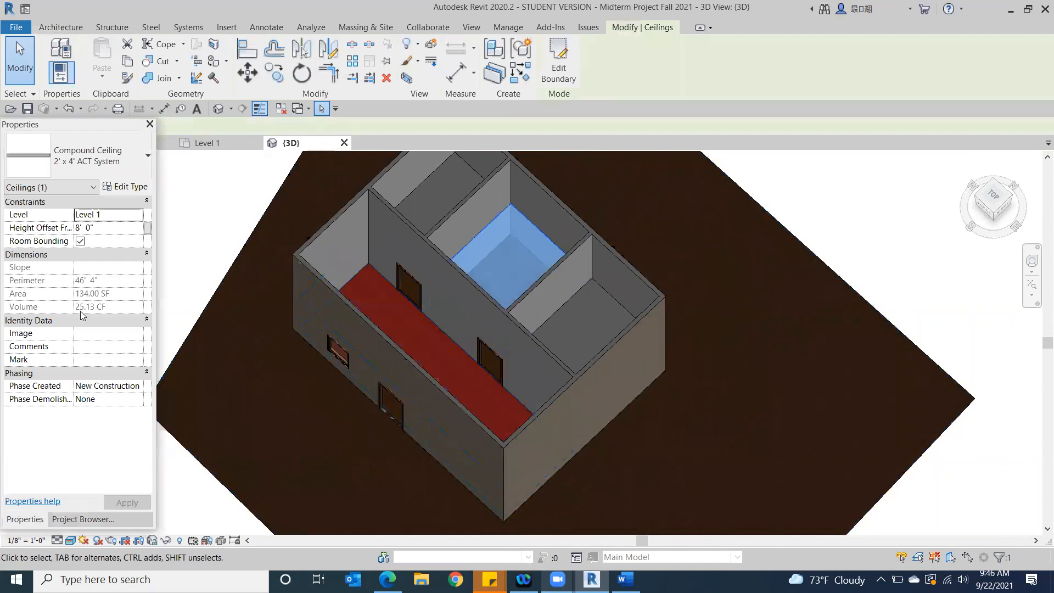
left_click(77, 227)
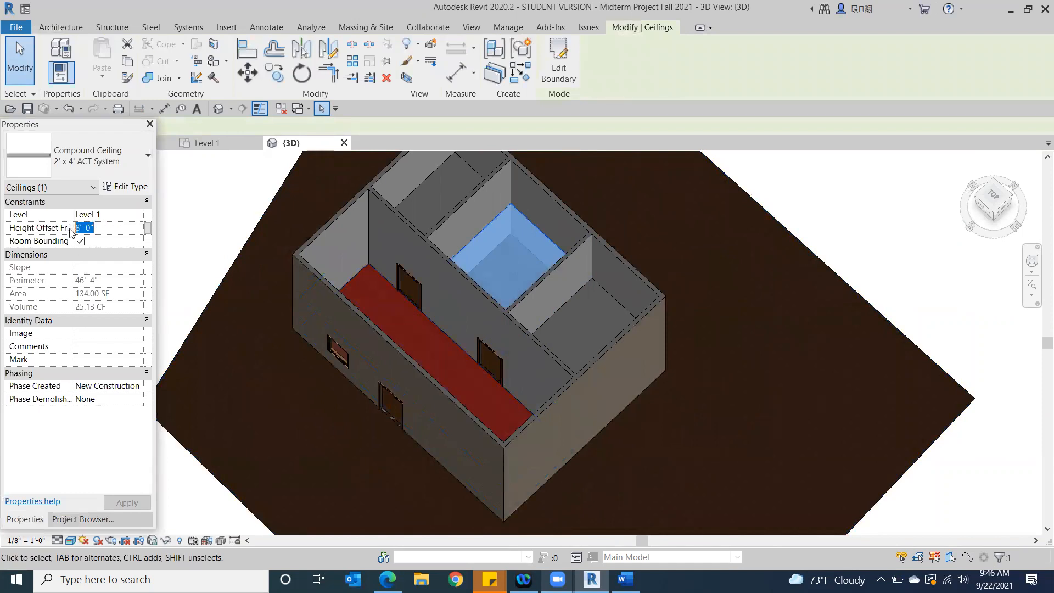
type("10")
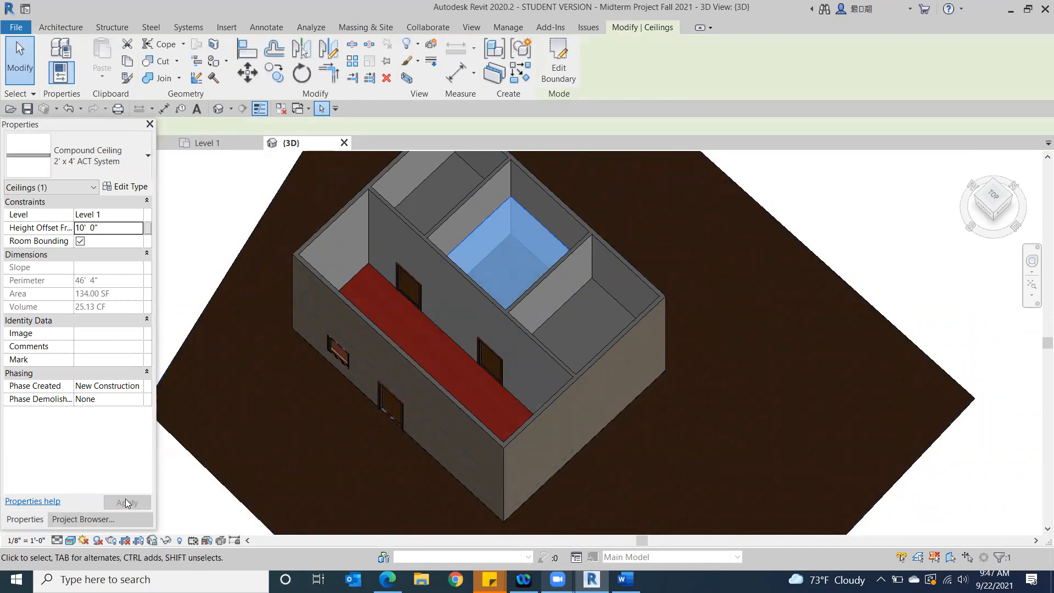
Compare the ceiling heights through the selected back exterior wall, viewing the building from the back and from a rear corner
left_click(1004, 217)
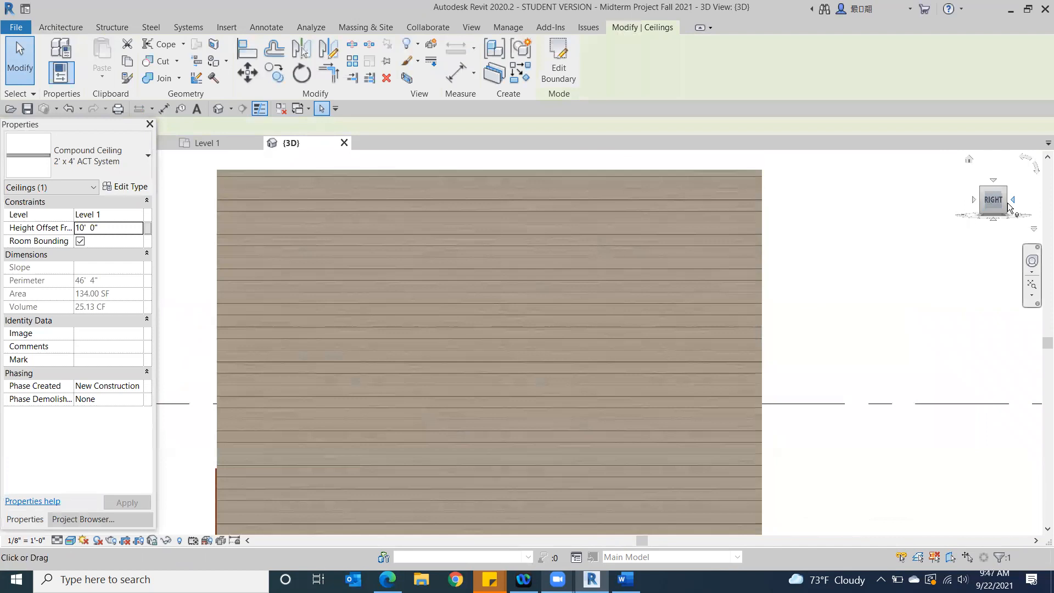
left_click(1012, 201)
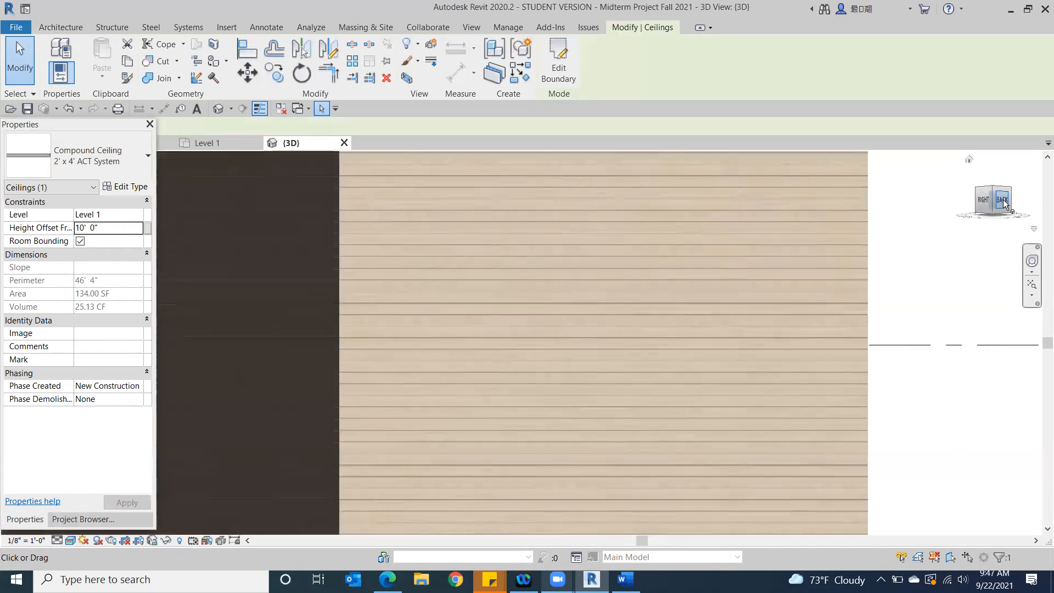
left_click(604, 270)
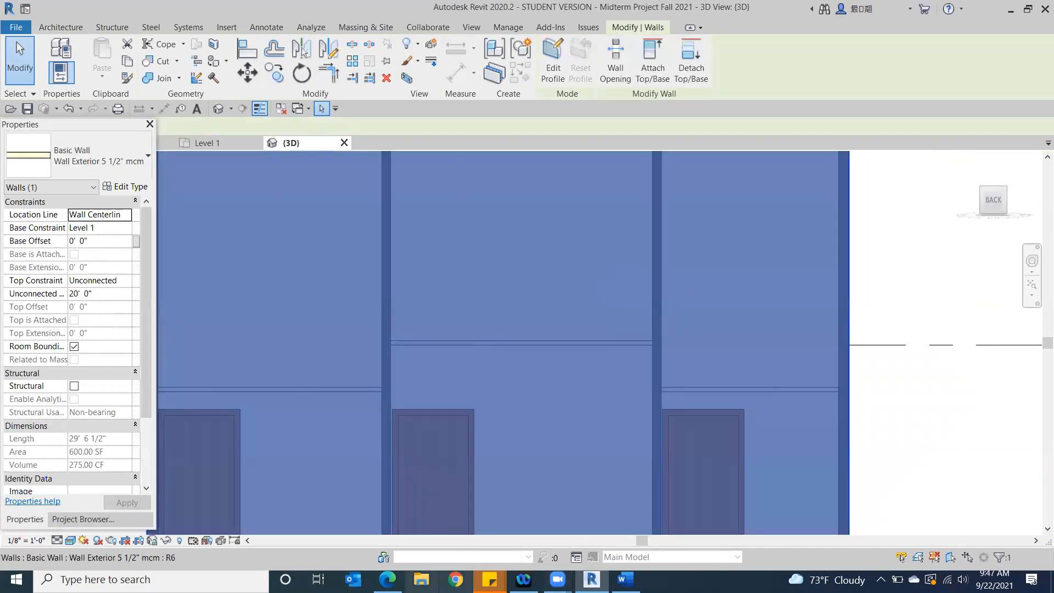
scroll(567, 356, "down", 3)
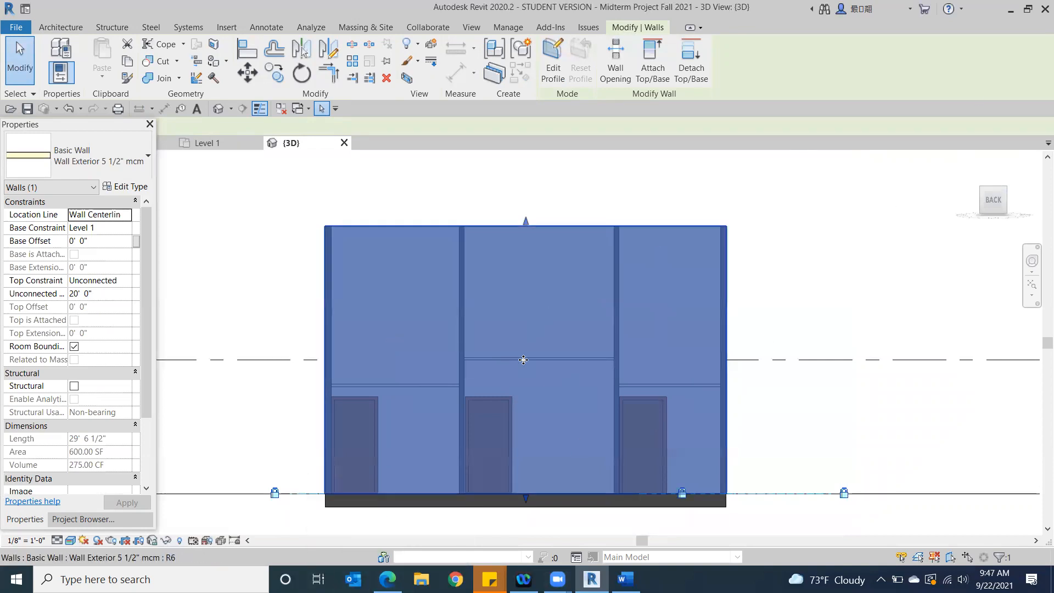
left_click(982, 193)
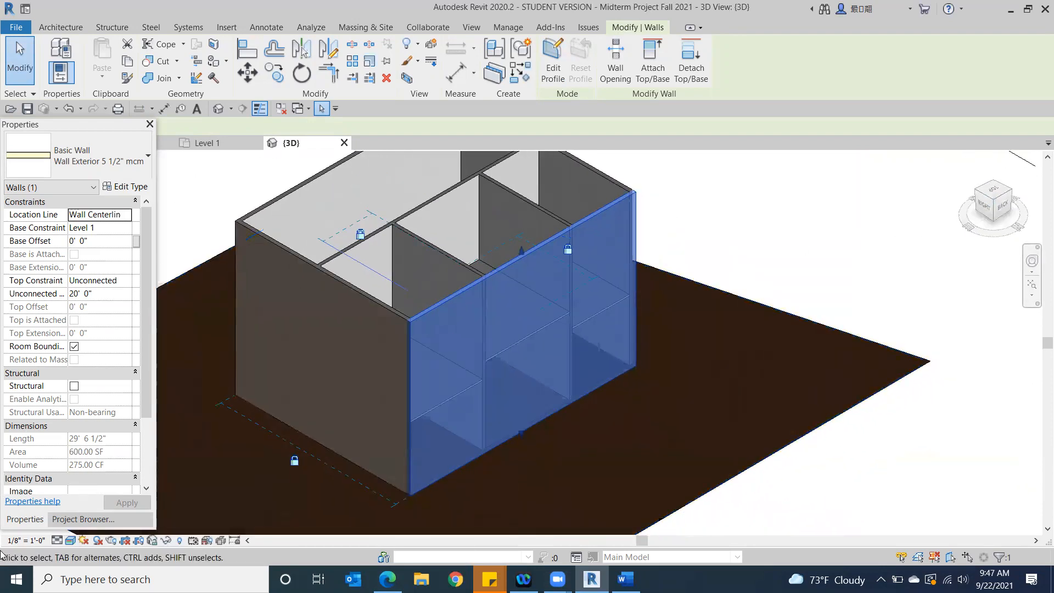
Open the Level 1 ceiling plan and show the back rooms
left_click(73, 520)
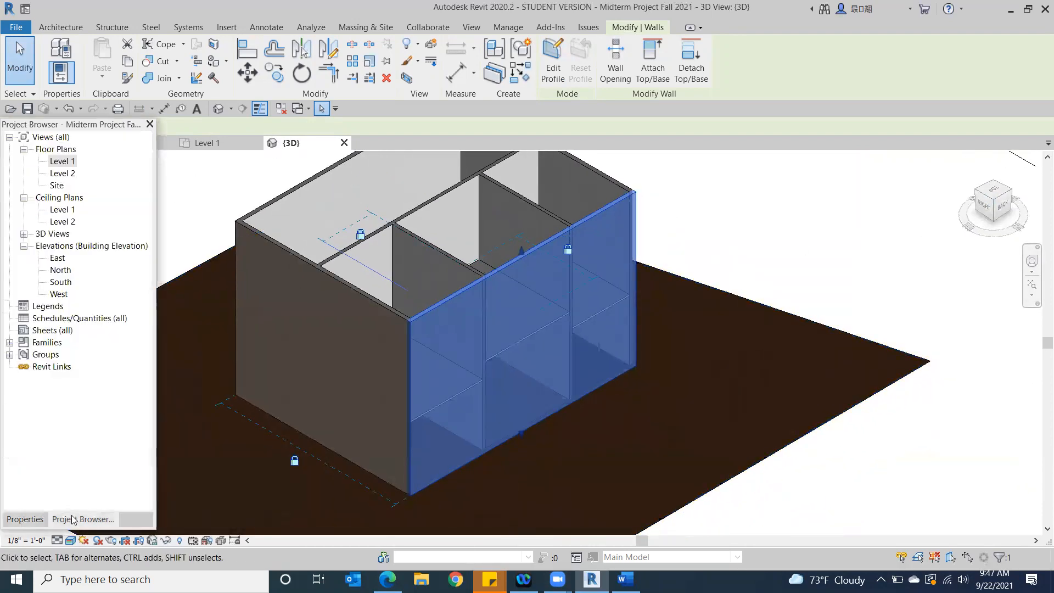
double_click(62, 209)
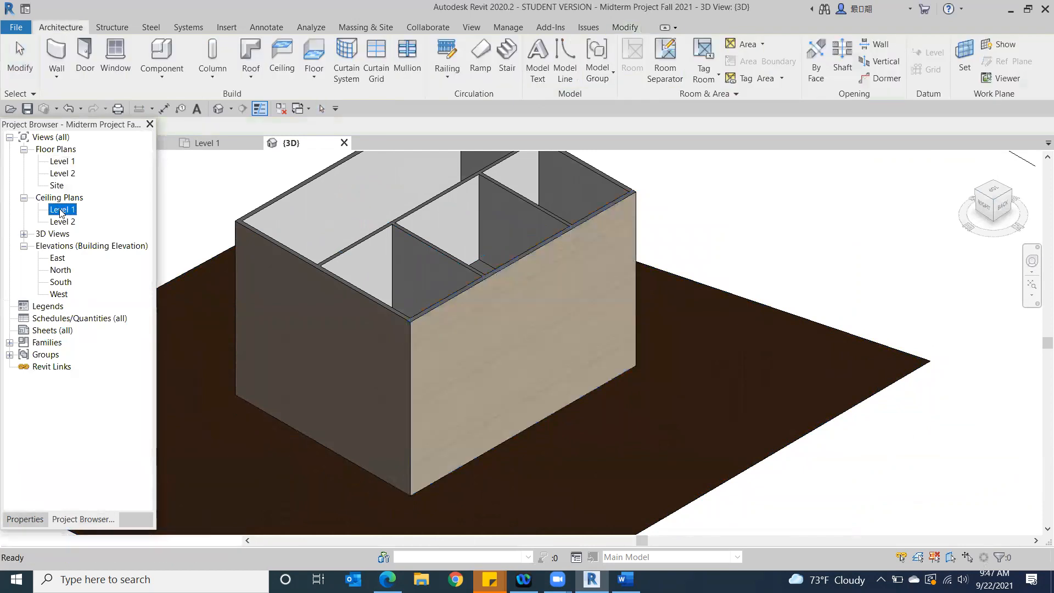
scroll(741, 399, "up", 3)
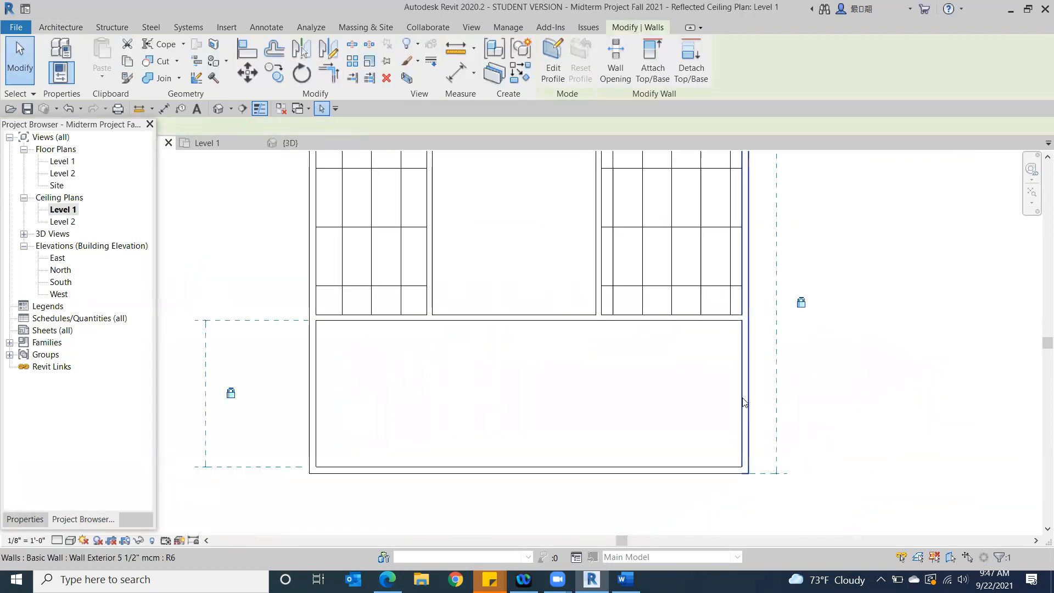
middle_click_drag(740, 399, 843, 480)
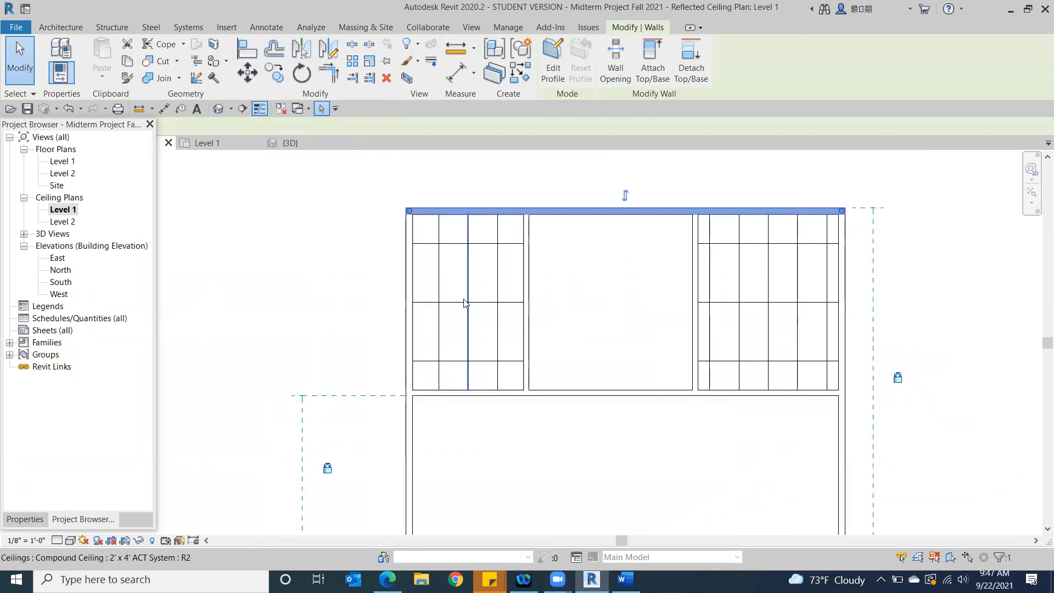
Inspect the grid ceiling and adjoining exterior wall of the narrowest back room, and view the whole ceiling plan
left_click(455, 303)
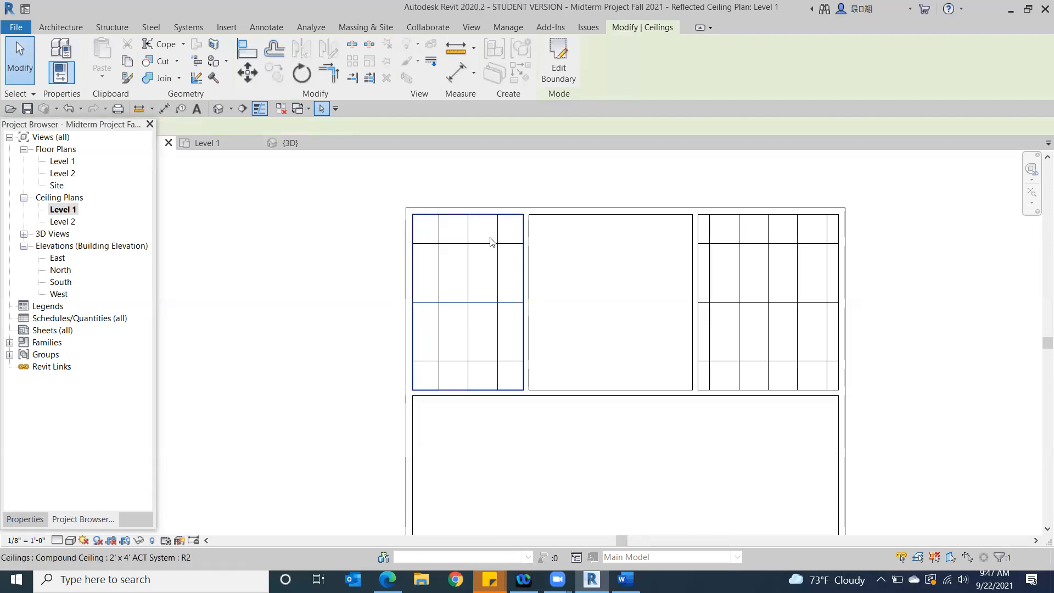
left_click(414, 257)
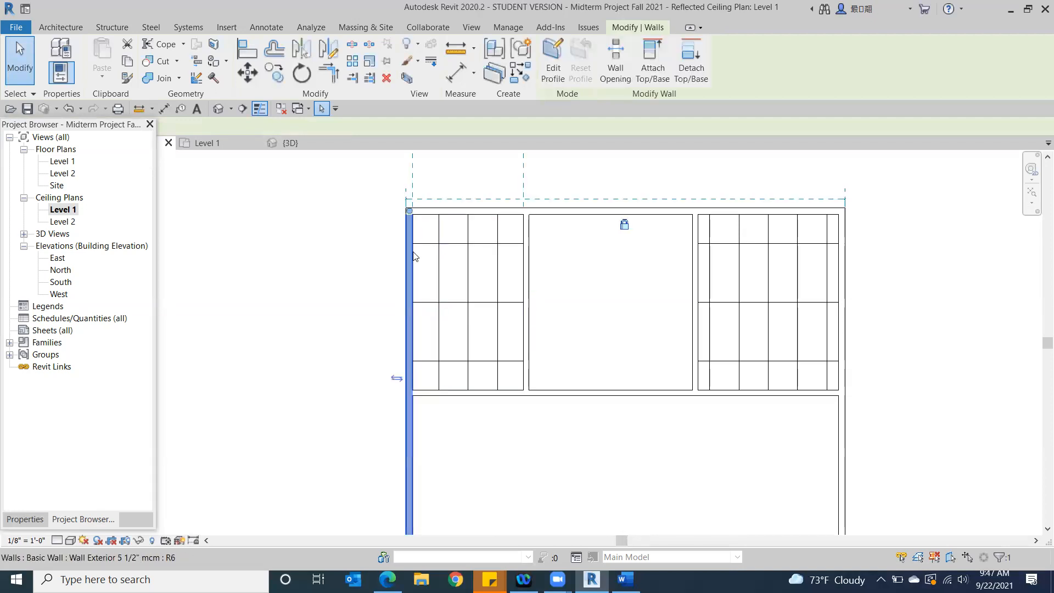
left_click(233, 222)
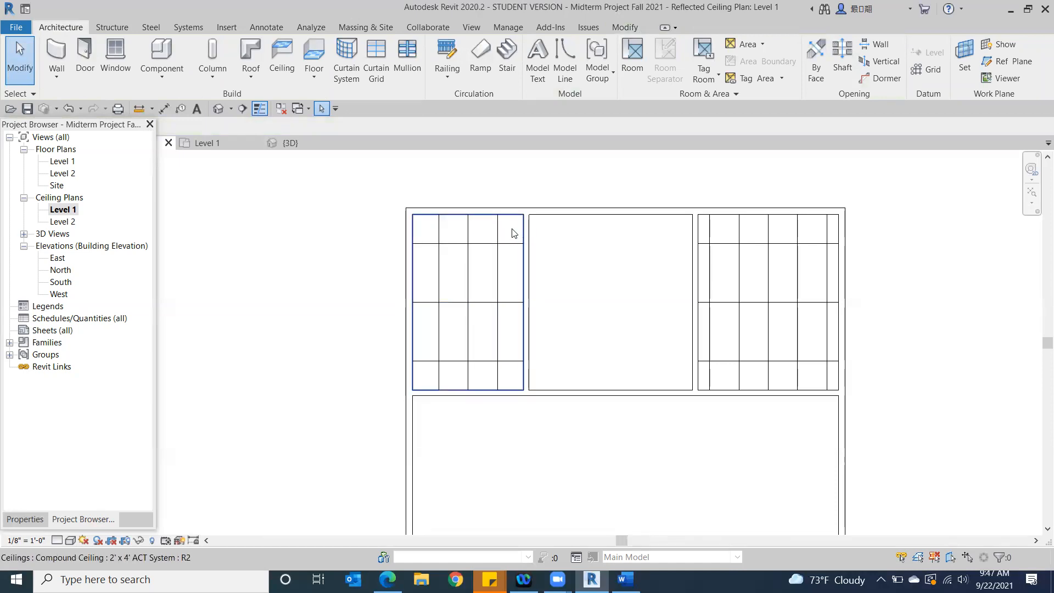
scroll(718, 450, "down", 2)
middle_click_drag(718, 447, 661, 403)
scroll(660, 403, "down", 1)
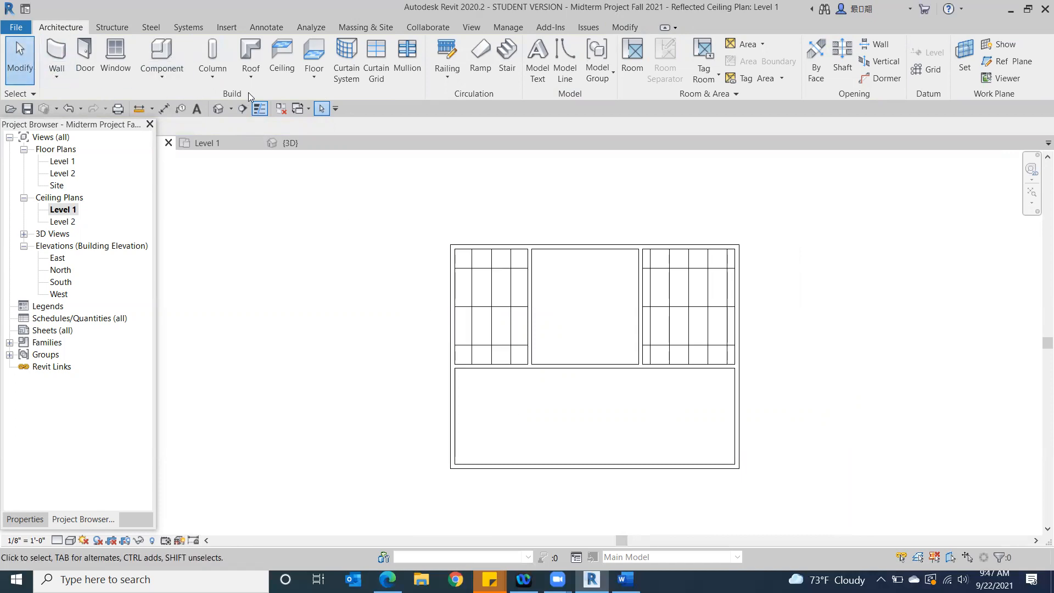
Sketch a triangular ceiling in the large front room, bounded by its west and south walls and a diagonal between its northwest and southeast corners
left_click(283, 58)
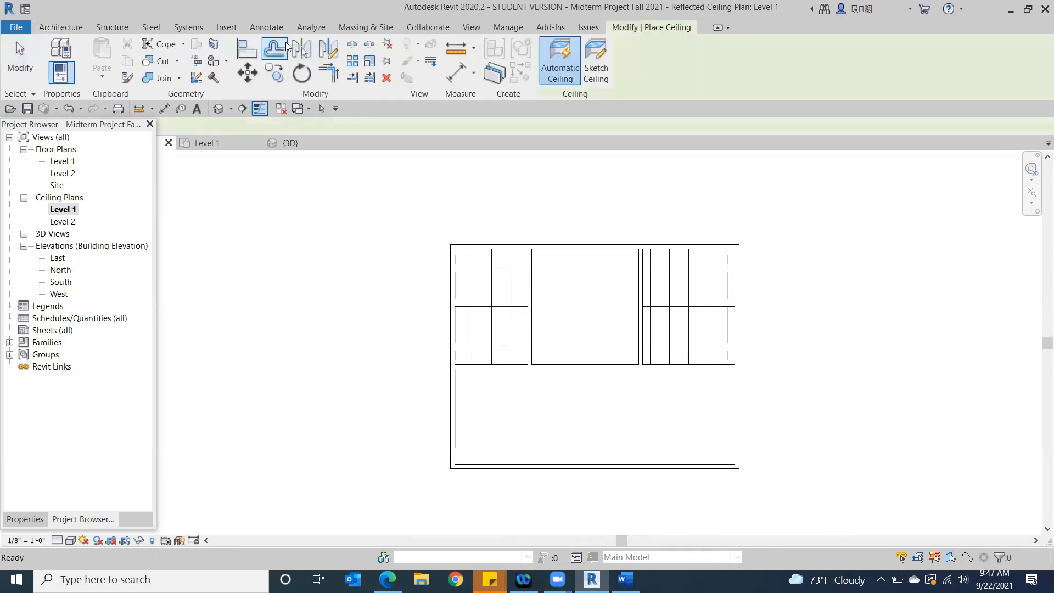
left_click(596, 60)
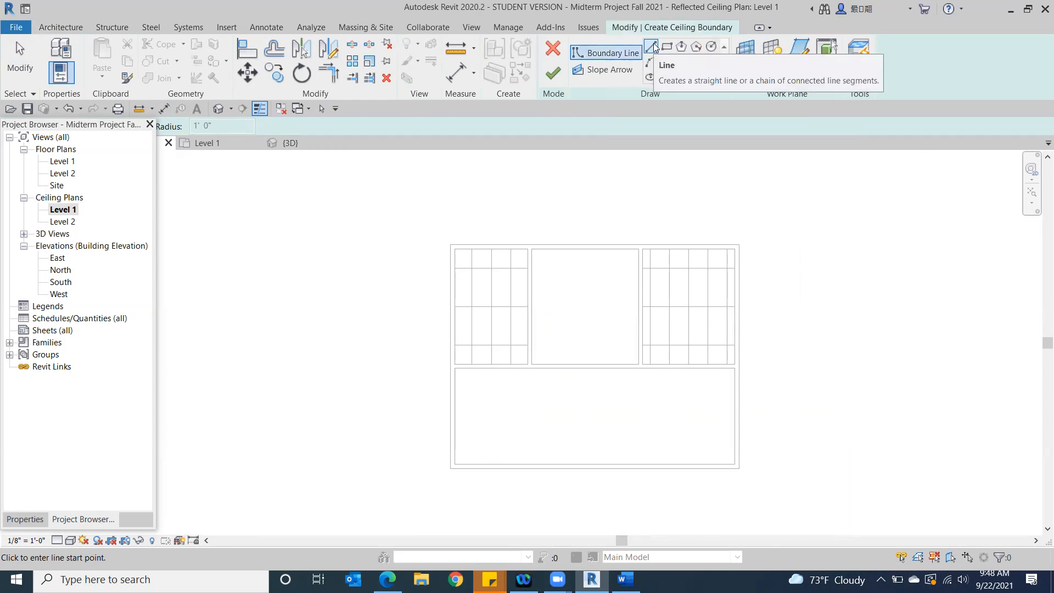
left_click(455, 369)
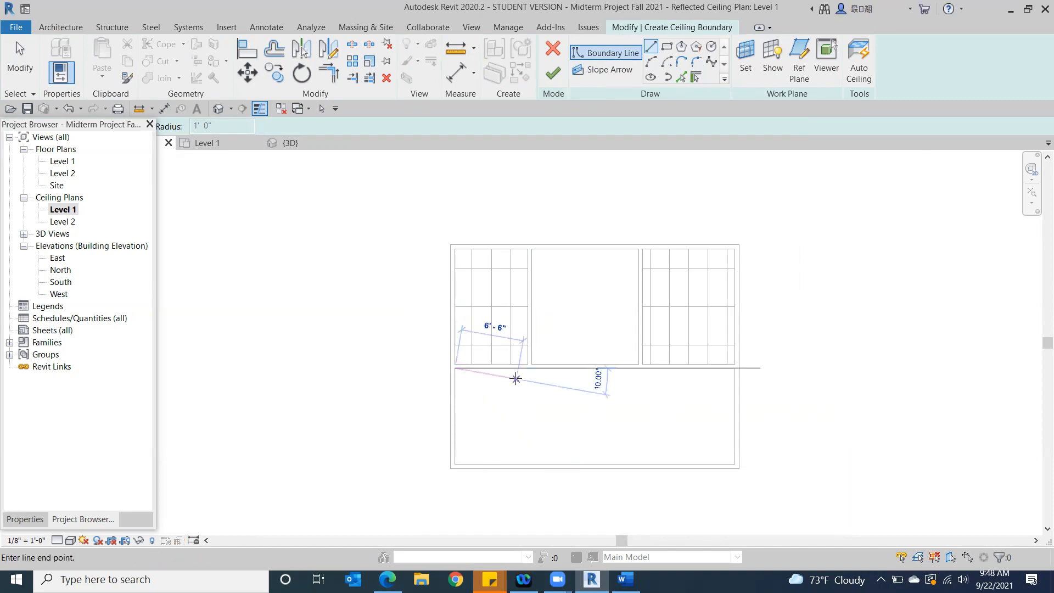
left_click(734, 464)
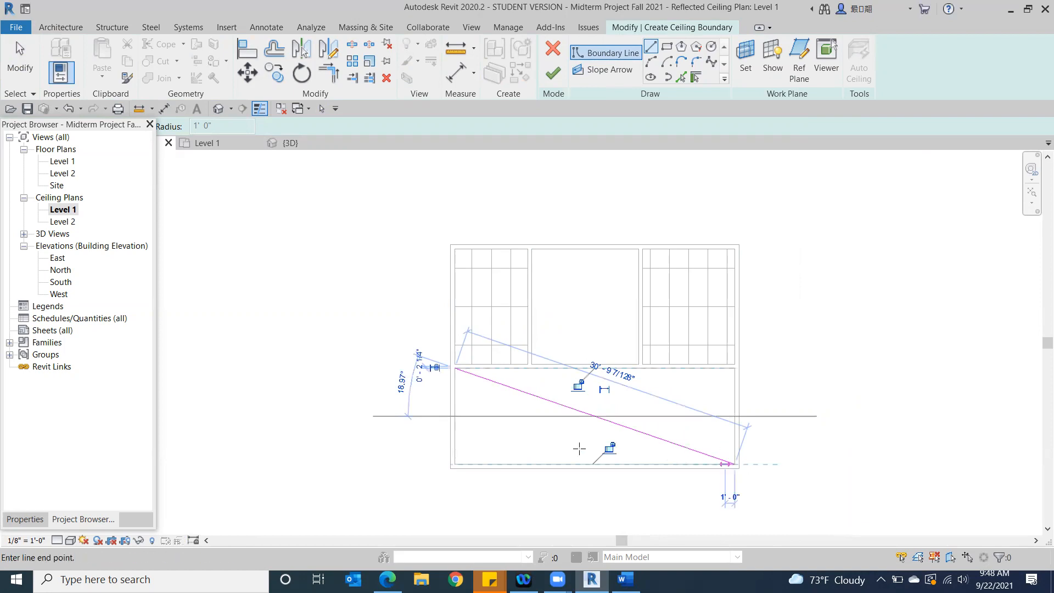
left_click(456, 464)
left_click(456, 368)
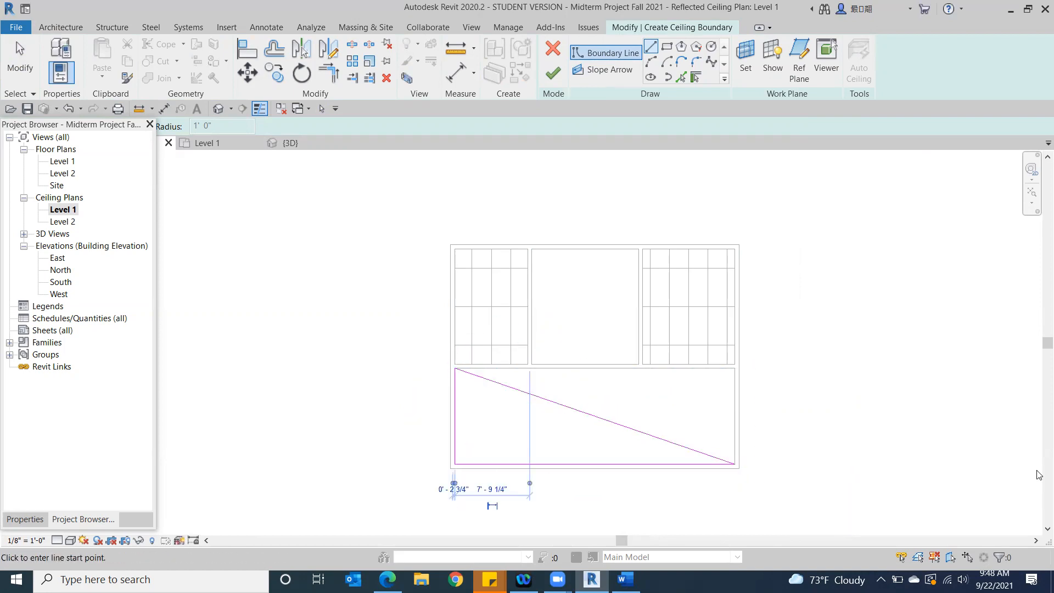
left_click(554, 72)
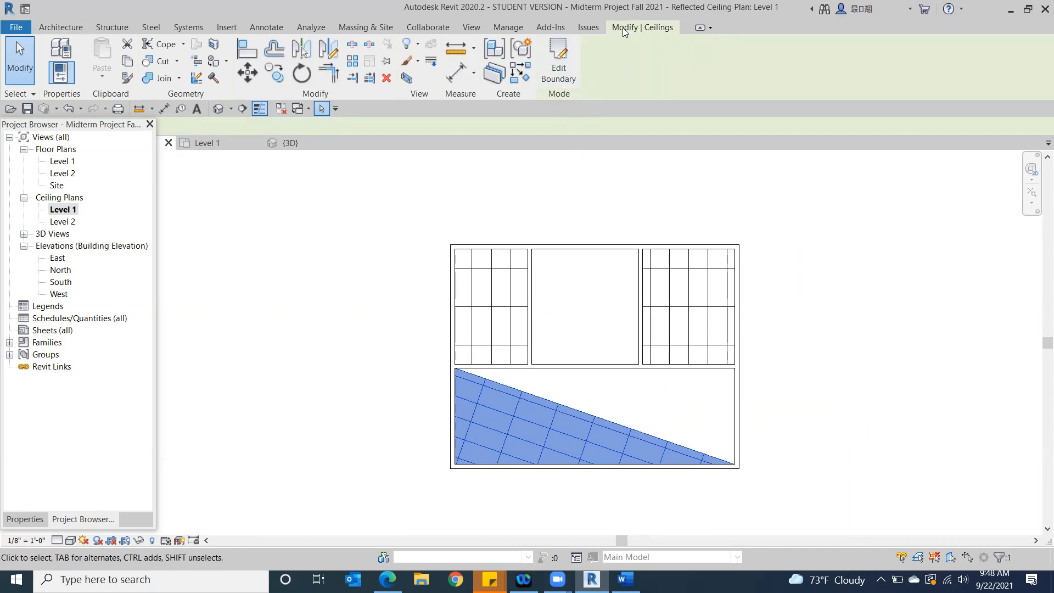
left_click(22, 64)
Begin another sketched ceiling and set its height offset from Level 1 to 9' 0"
left_click(282, 59)
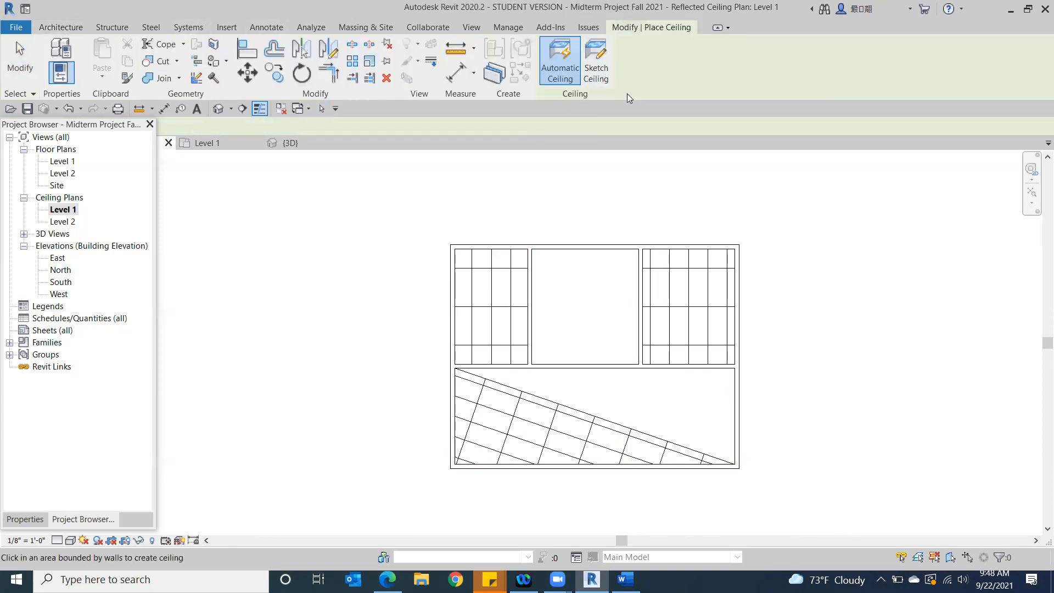
left_click(602, 70)
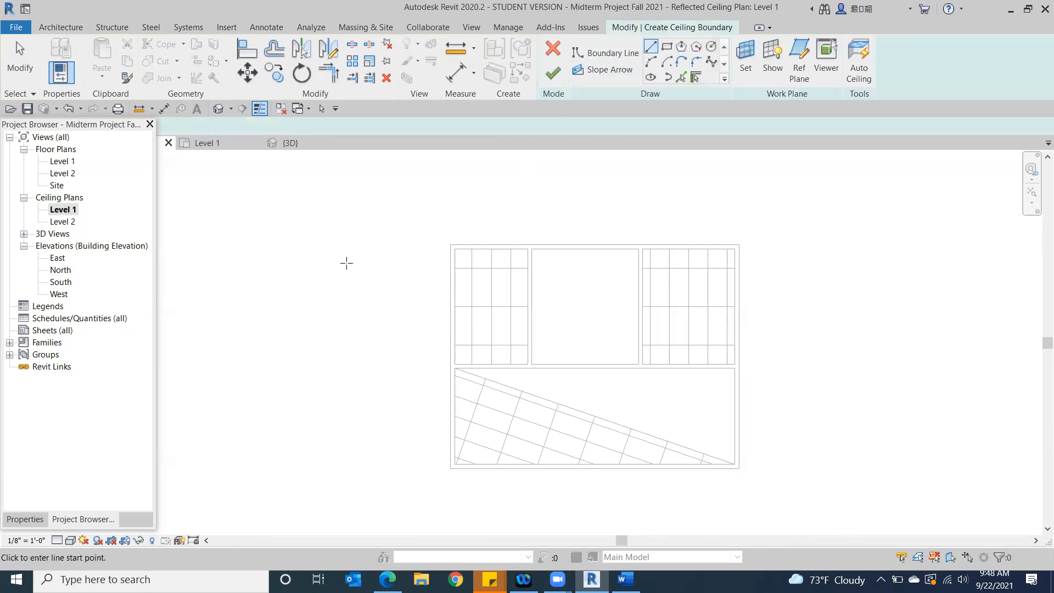
left_click(17, 521)
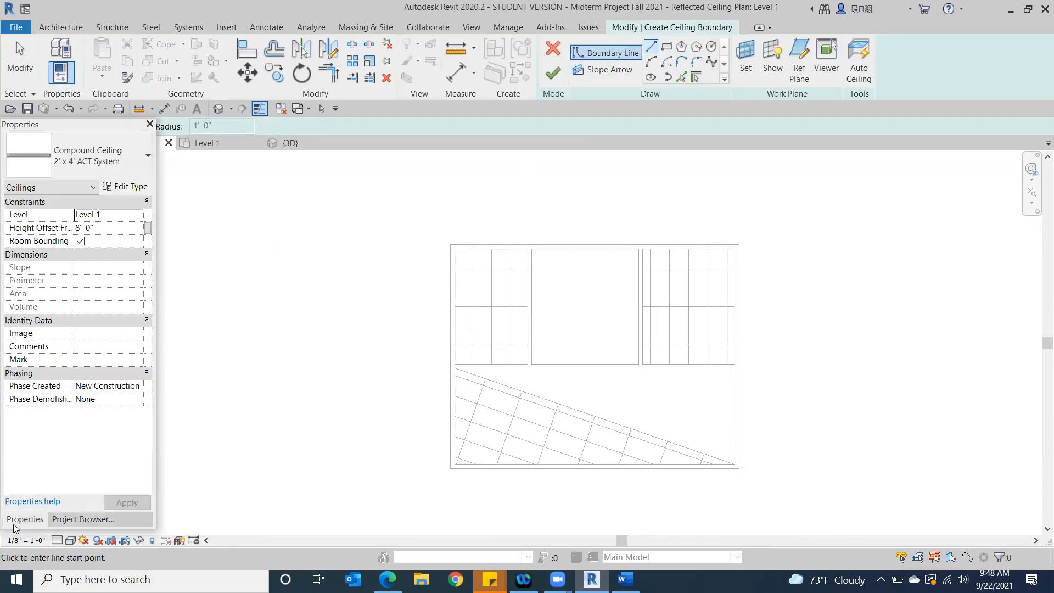
left_click(101, 229)
double_click(101, 230)
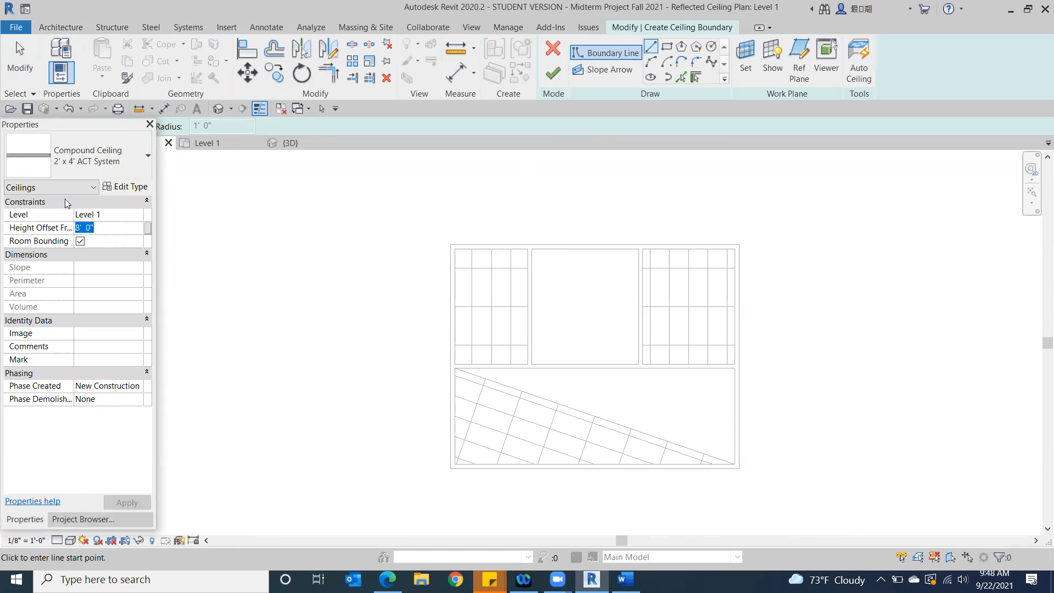
type("9' 0\"")
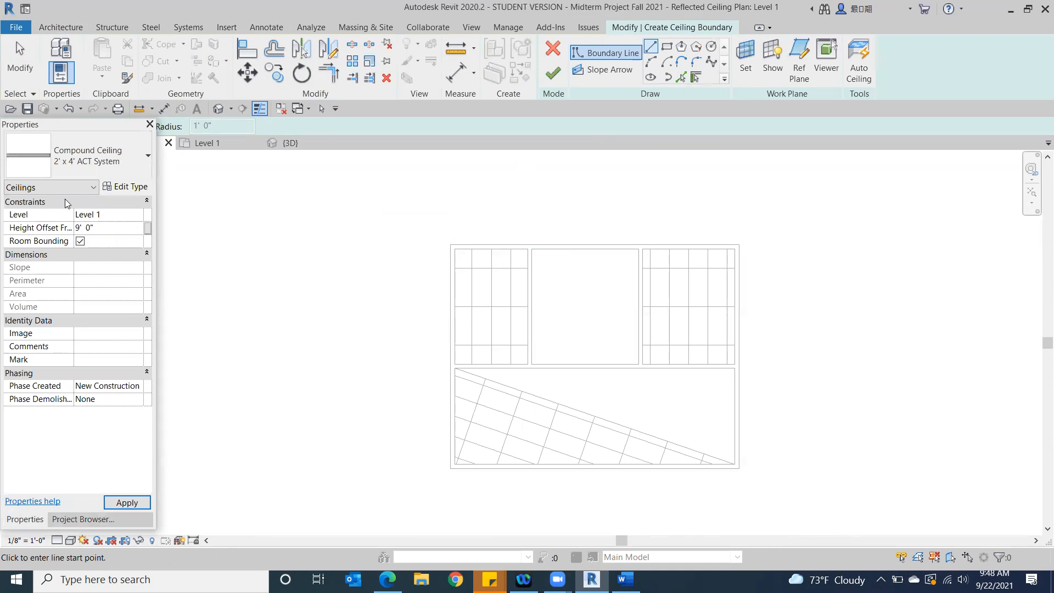
left_click(127, 503)
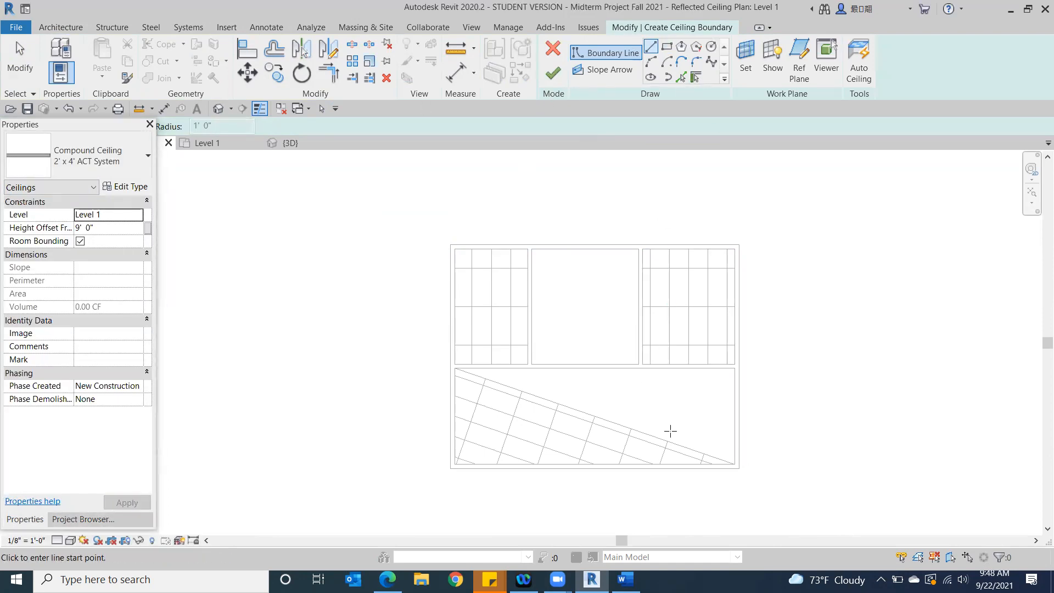
Draw a circular ceiling boundary with a radius of about 2' 6" in the uncovered part of the front room and finish the ceiling
left_click(712, 47)
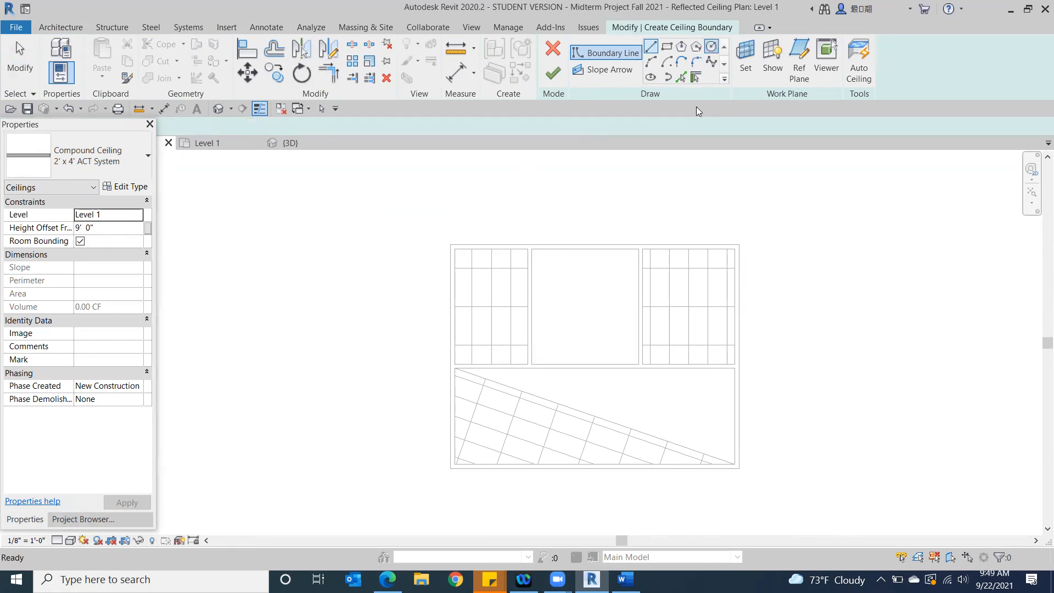
left_click(681, 398)
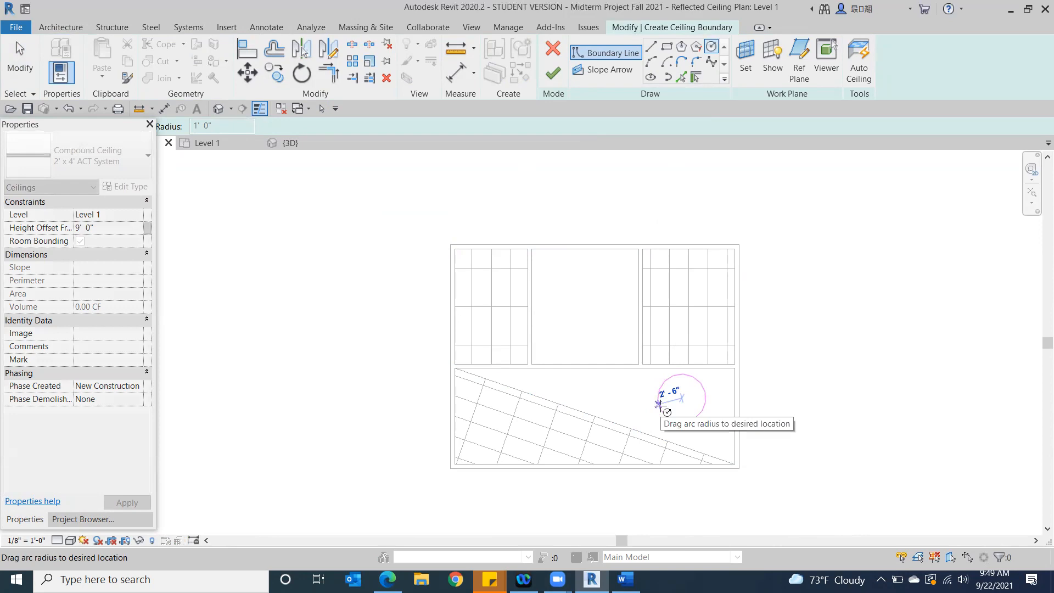
left_click(658, 404)
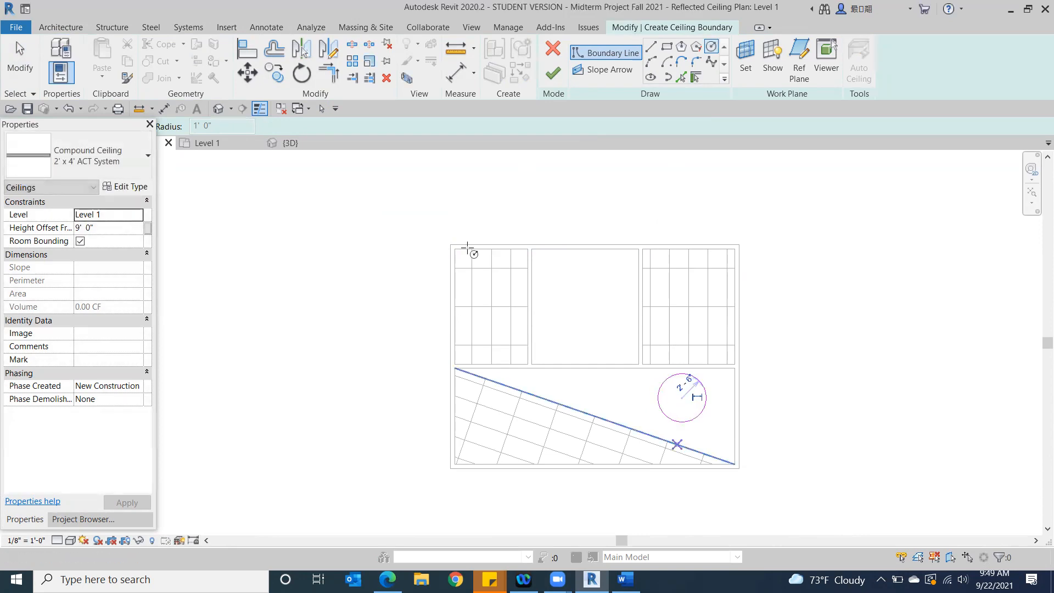
left_click(553, 73)
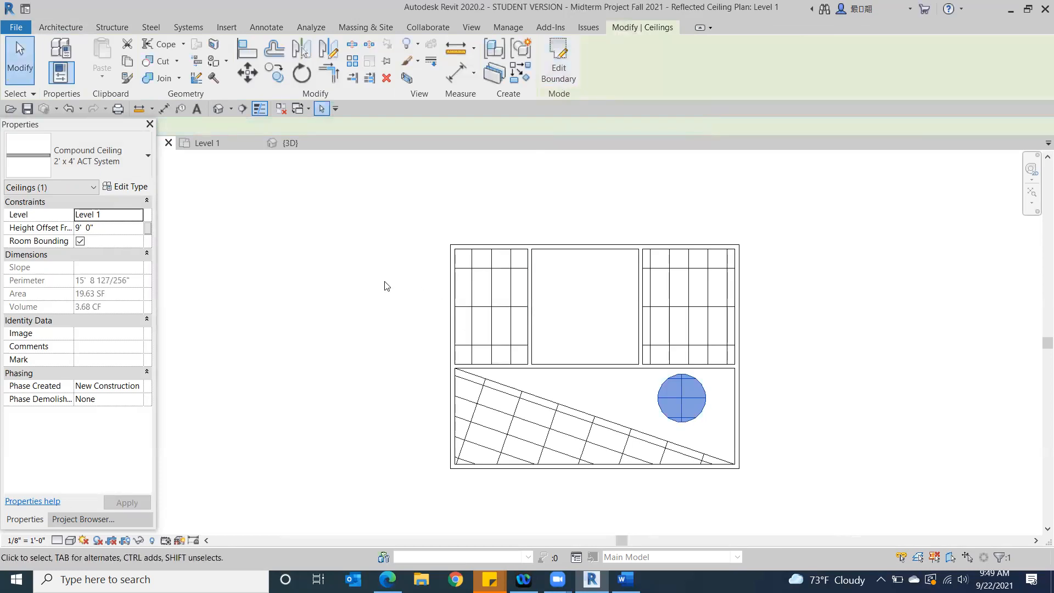
left_click(386, 286)
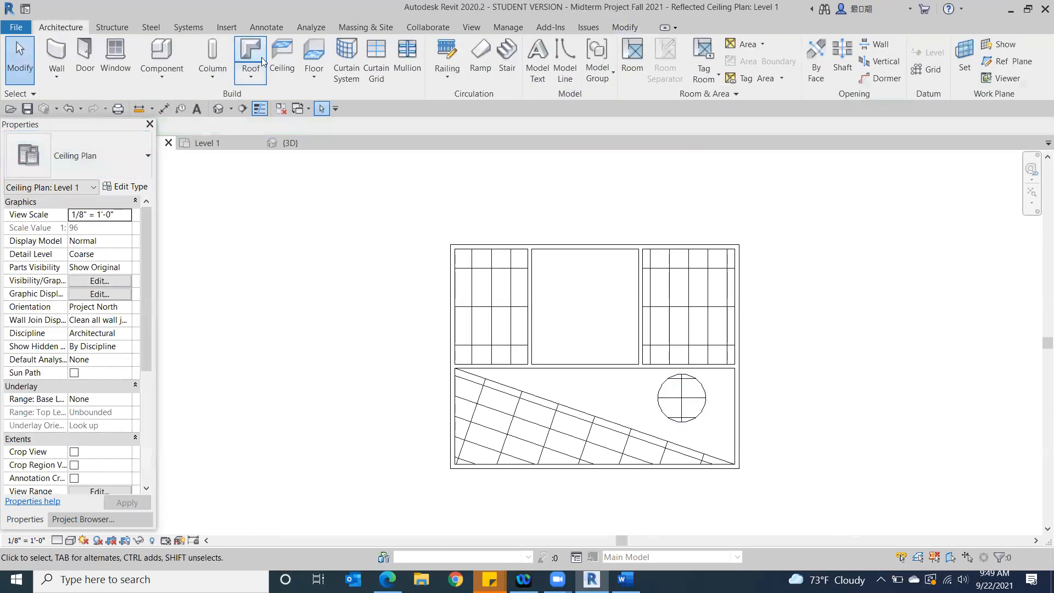
View the building from the front in the 3D view and temporarily hide the front exterior wall
left_click(216, 110)
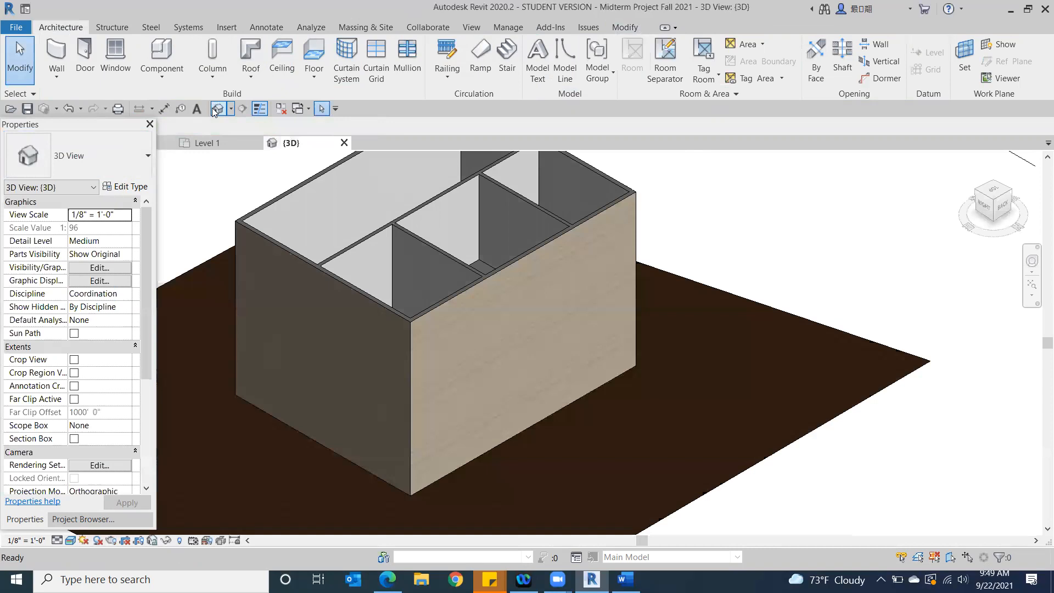
left_click_drag(995, 217, 414, 184)
left_click(606, 289)
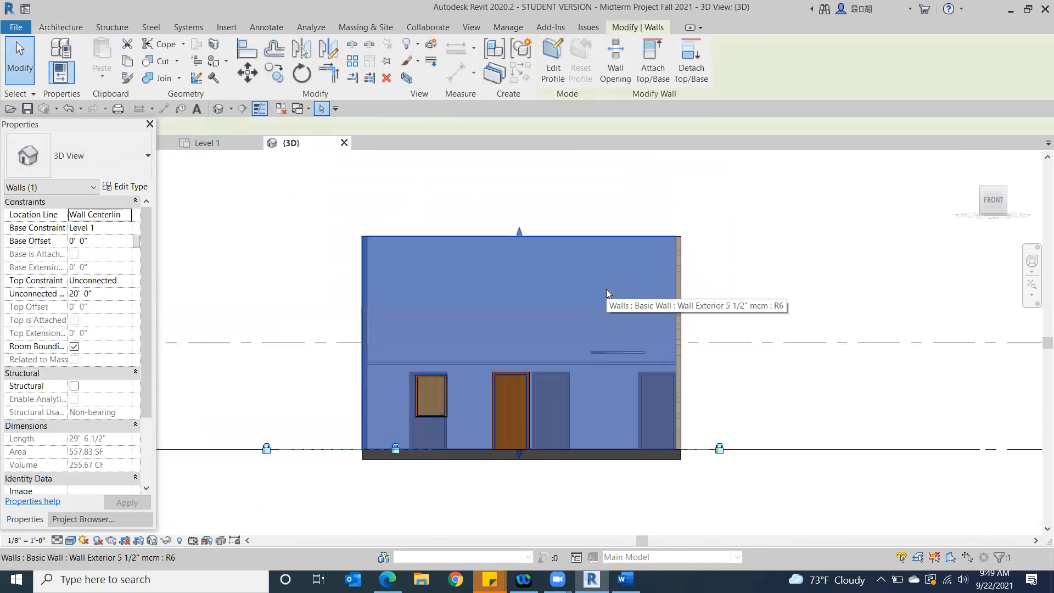
left_click(166, 540)
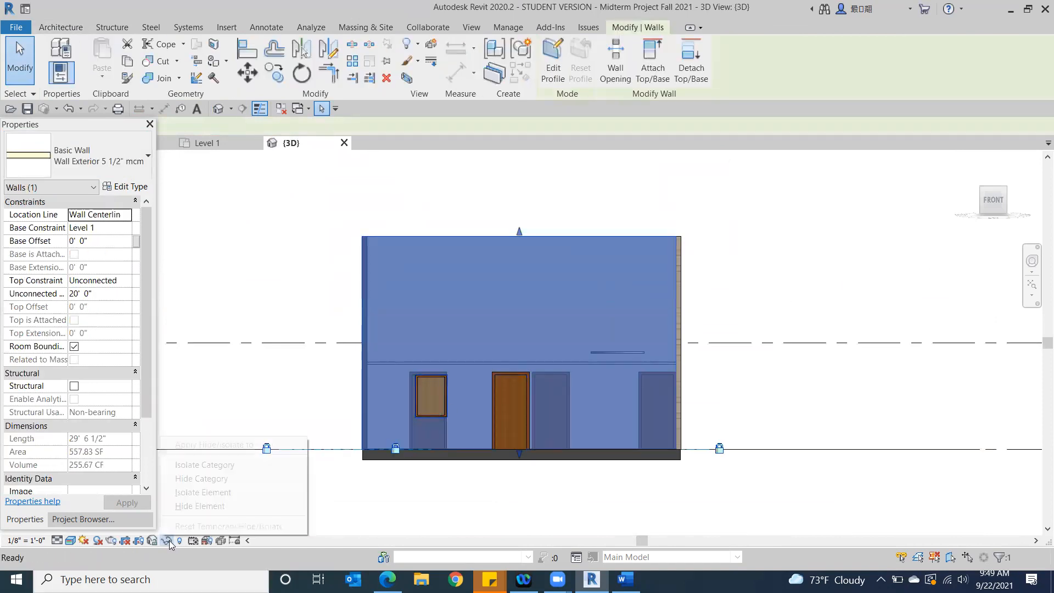
left_click(247, 511)
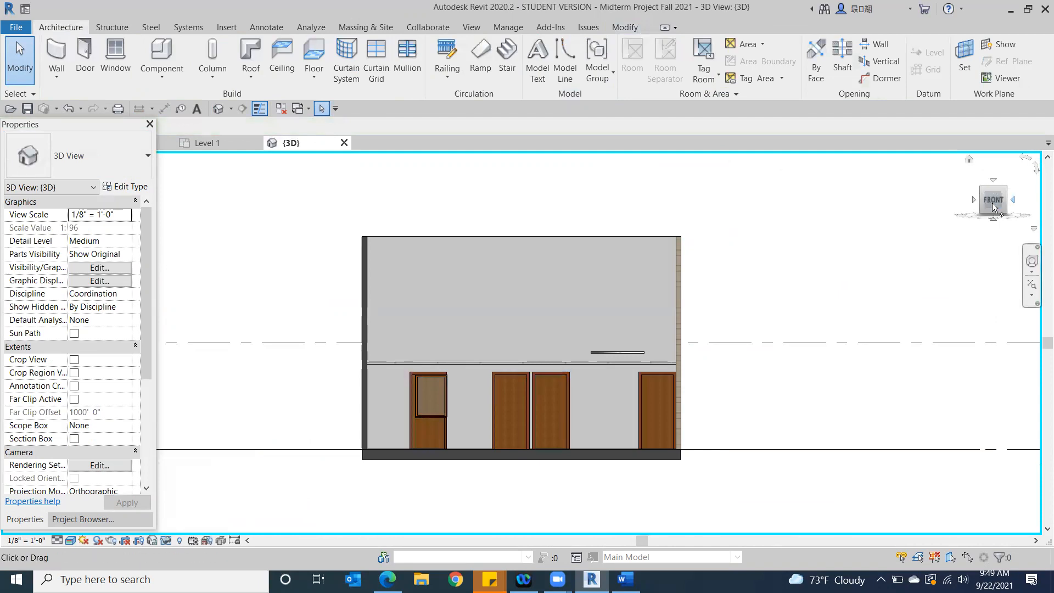
Inspect the triangular and circular ceilings in the opened front room from above and from the front-right corner
left_click_drag(991, 200, 1006, 214)
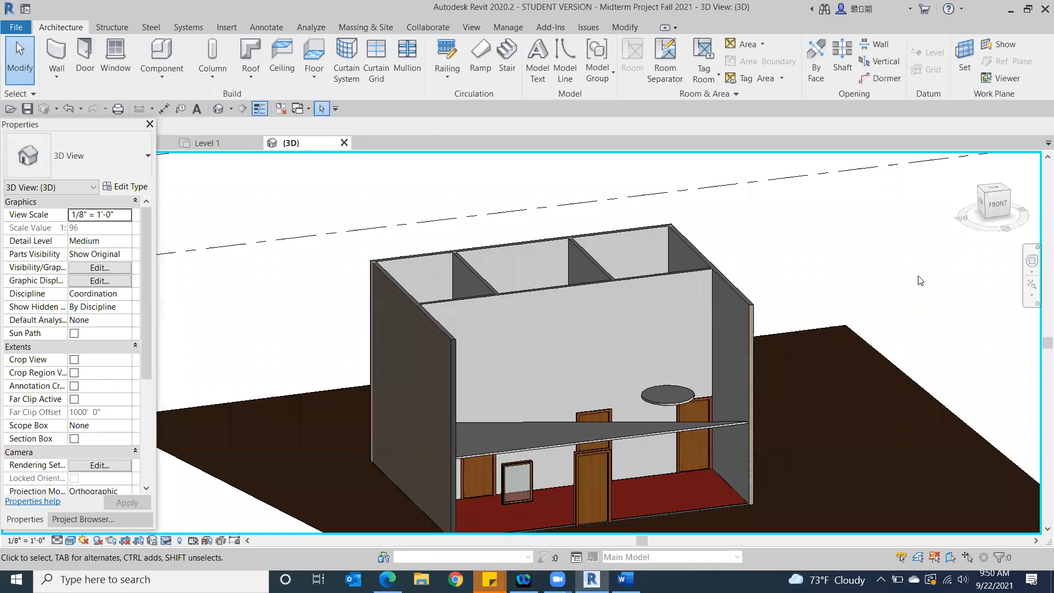
left_click(996, 205)
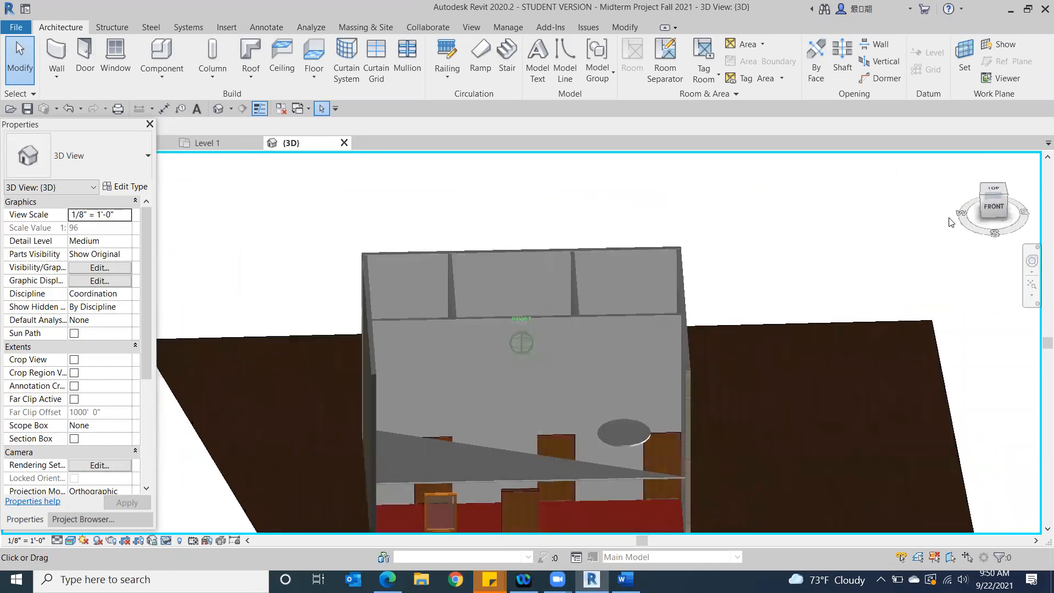
mouse_move(904, 212)
middle_mouse_down("shift")
mouse_move(822, 224)
mouse_move(813, 265)
mouse_move(901, 235)
mouse_move(829, 229)
middle_mouse_up("shift")
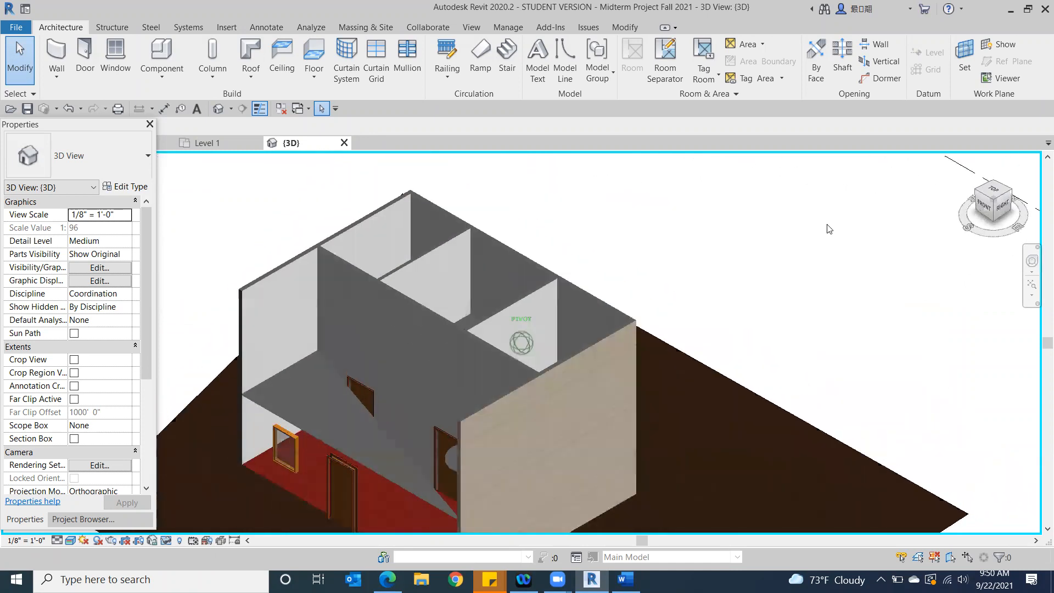
Switch to the Canvas course in Edge and preview Midterm Exam Instructions.docx from the MIDTERM Project AI assignment in the course modules
mouse_move(523, 580)
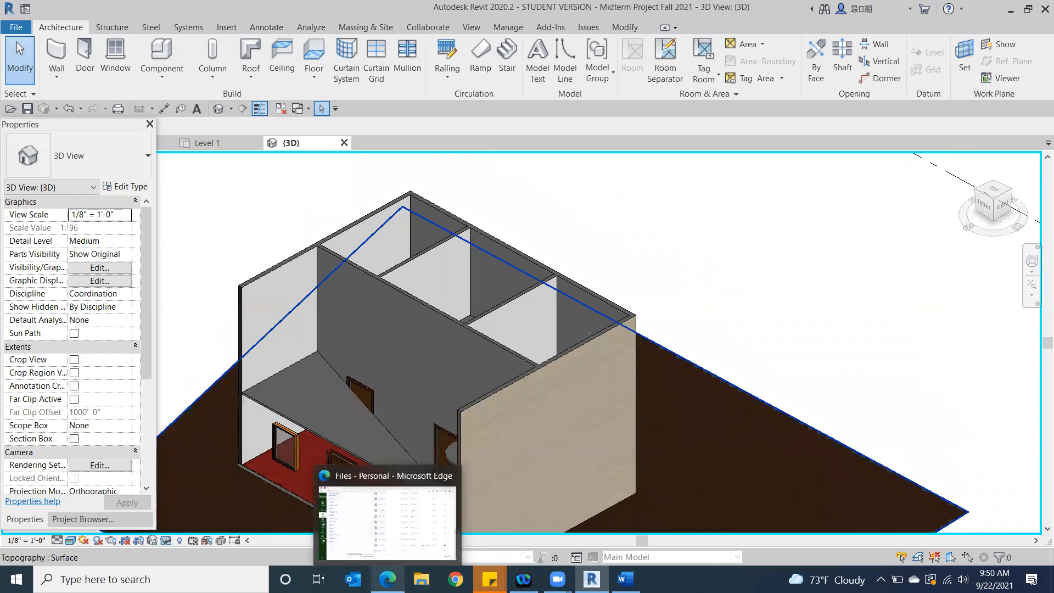
left_click(388, 579)
scroll(205, 278, "up", 12)
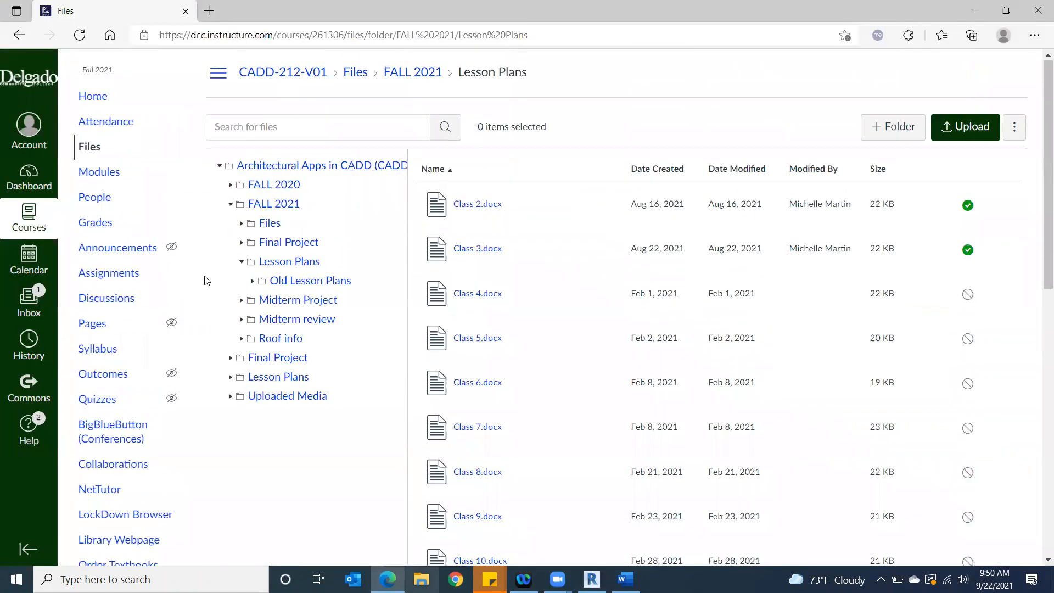
left_click(89, 179)
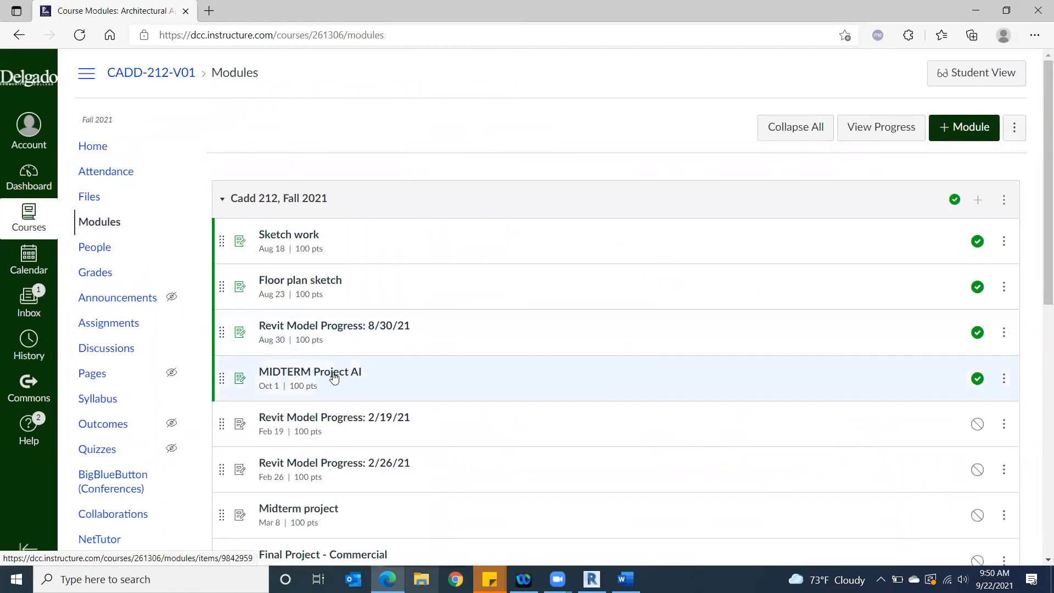
left_click(334, 376)
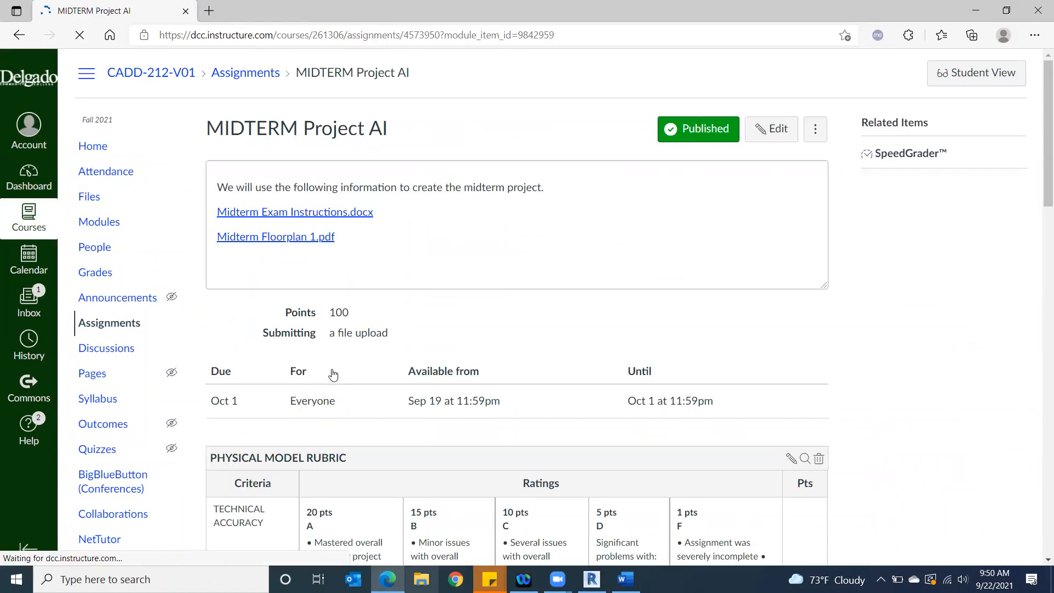
left_click(291, 213)
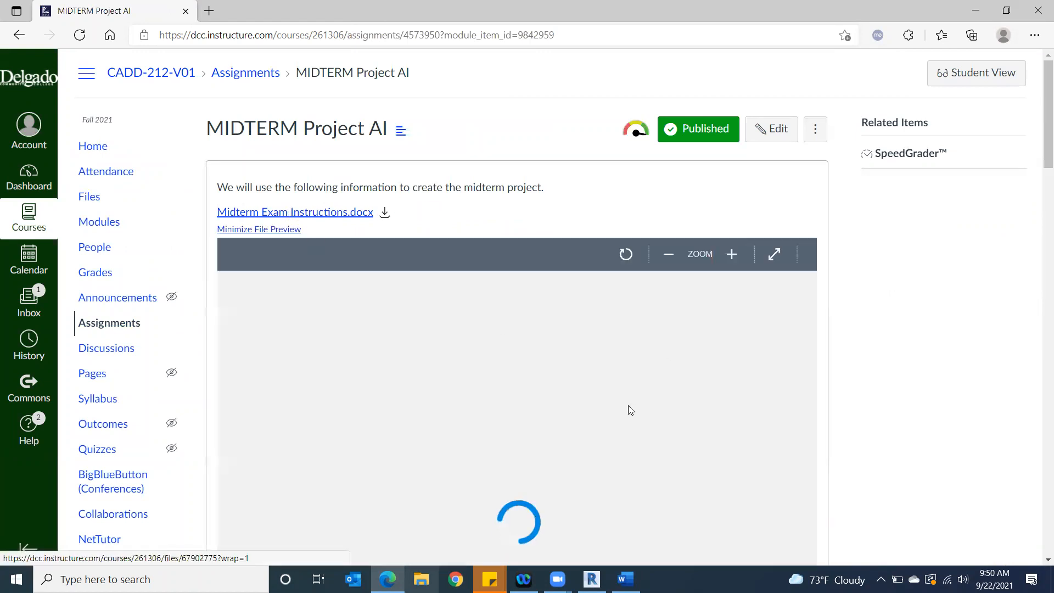
Read the midterm requirements for walls, ceilings, flooring, roof, doors, windows, site and sheets
scroll(654, 444, "down", 4)
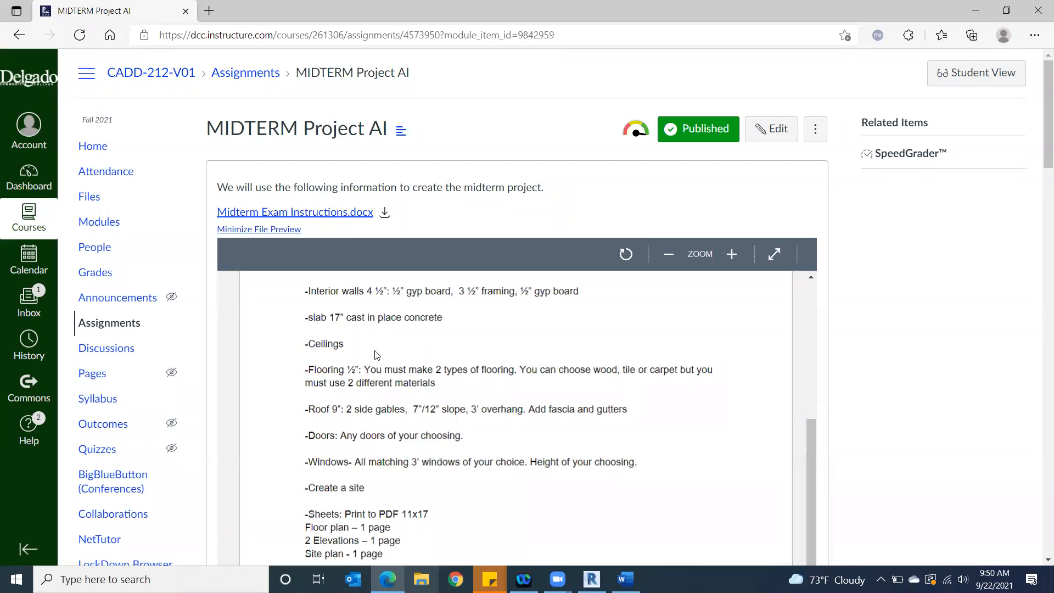
scroll(379, 355, "up", 2)
scroll(372, 408, "down", 2)
scroll(470, 479, "down", 2)
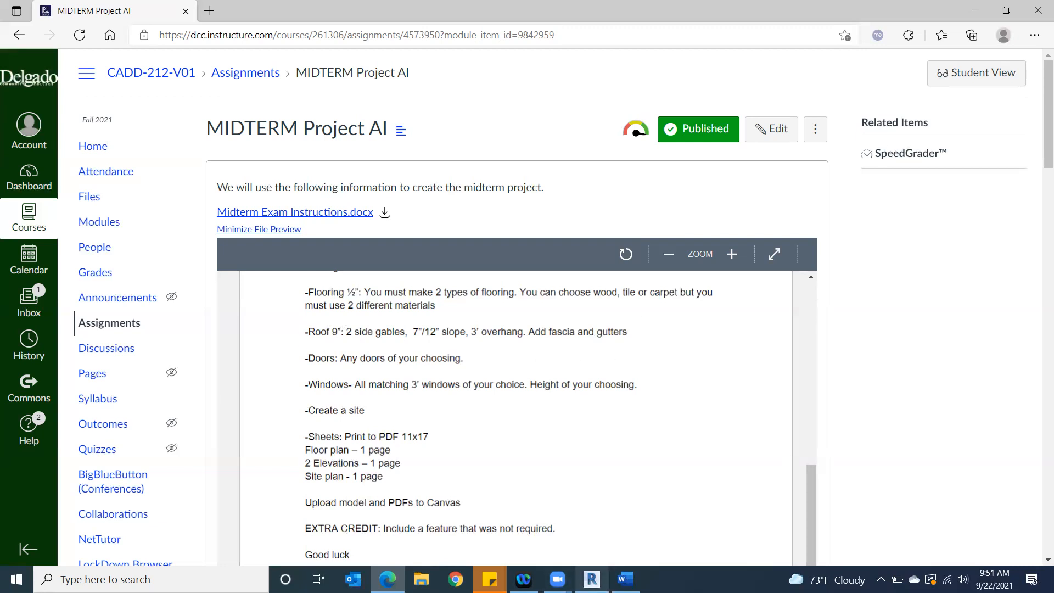
Switch back to Revit, reset the temporary hiding of the front wall and open the Level 1 floor plan
left_click(592, 579)
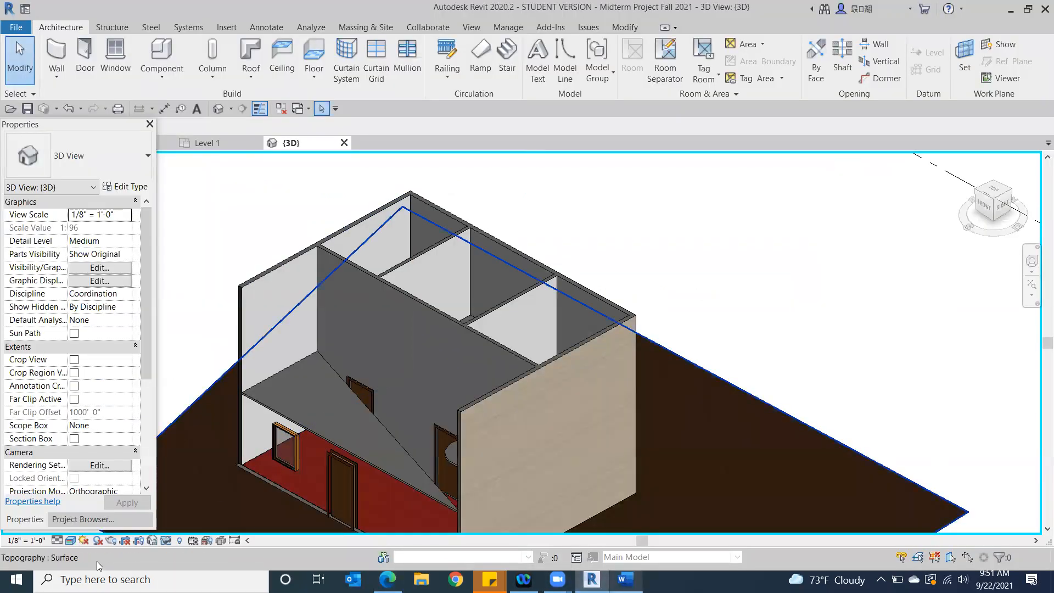
left_click(166, 540)
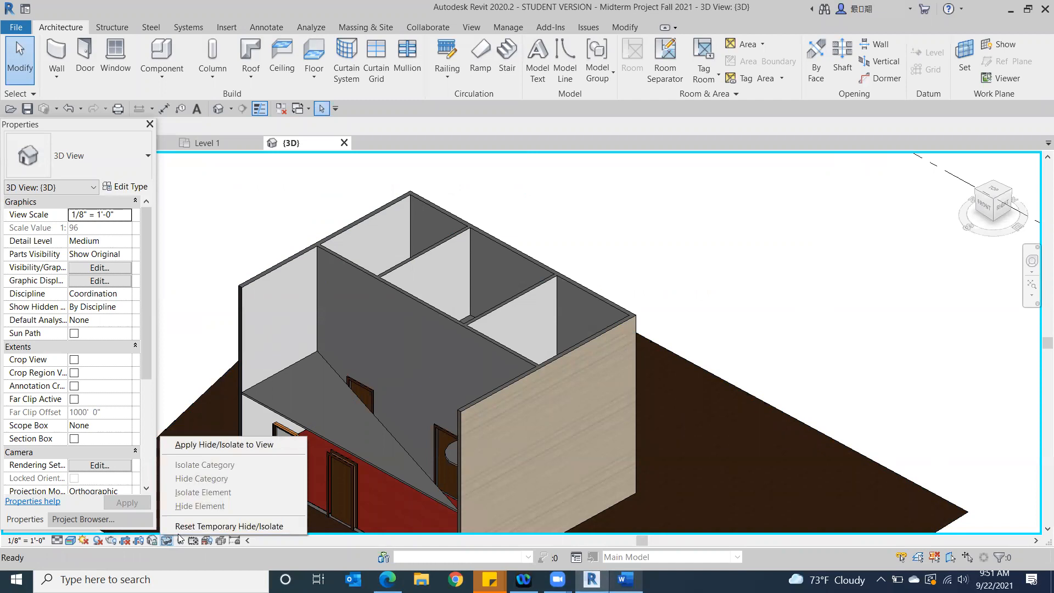
left_click(229, 526)
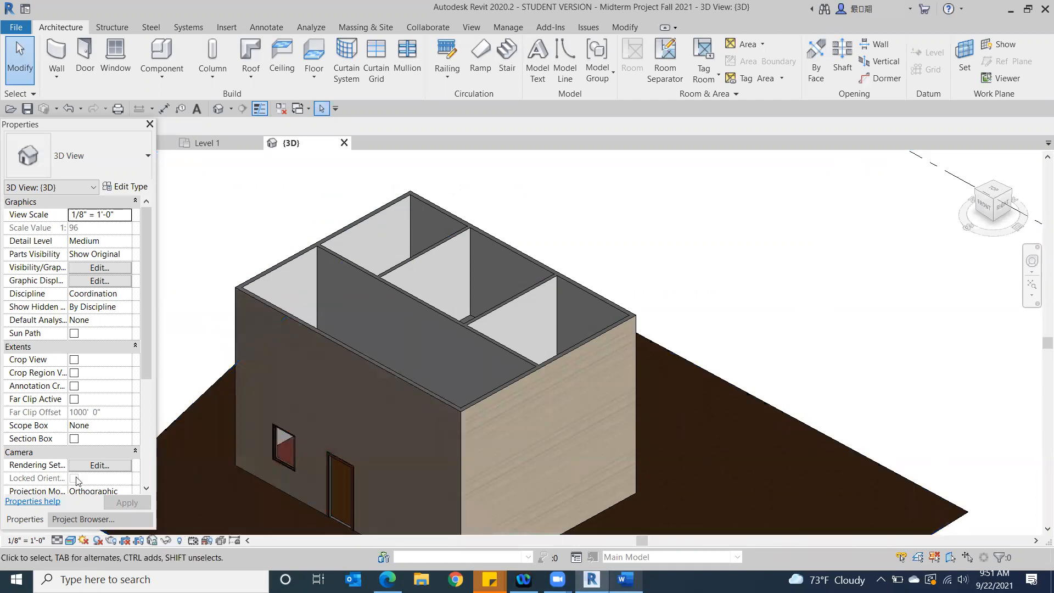
left_click(64, 522)
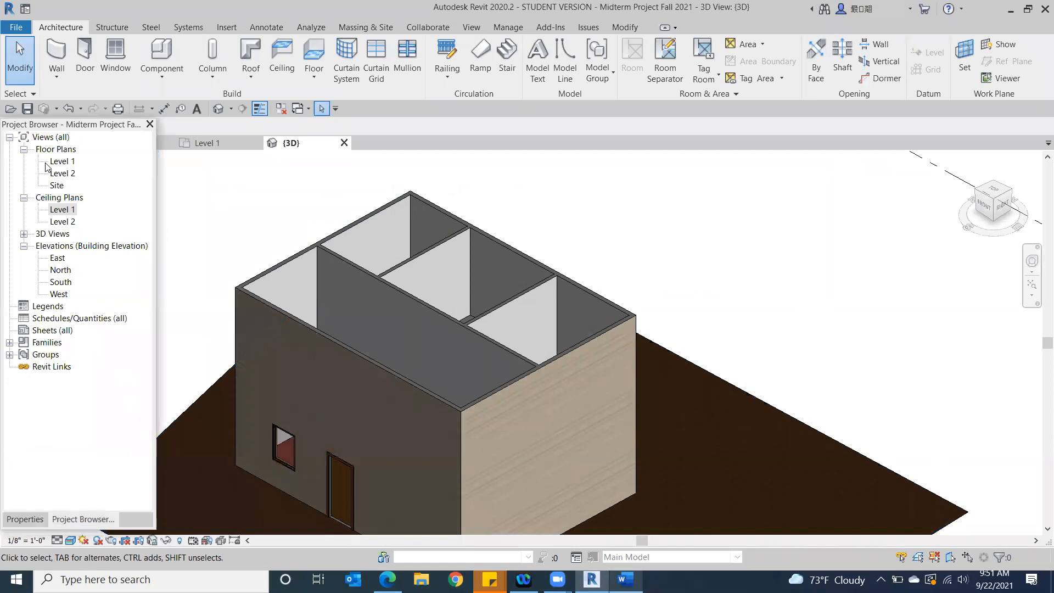
double_click(62, 163)
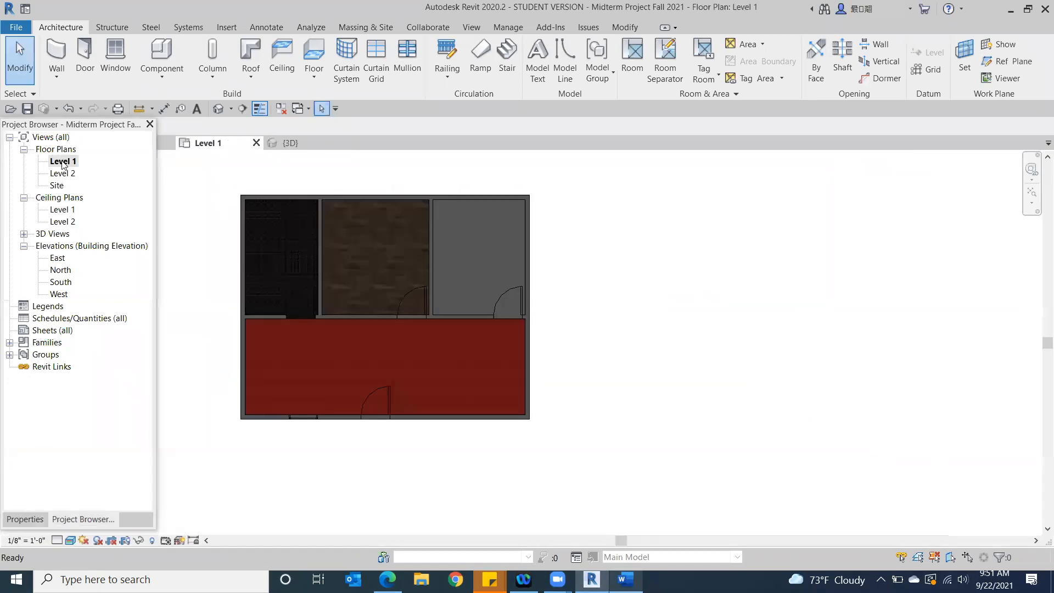
Set the Level 1 plan's visual style to Consistent Colors
scroll(581, 385, "down", 2)
middle_click_drag(581, 384, 808, 385)
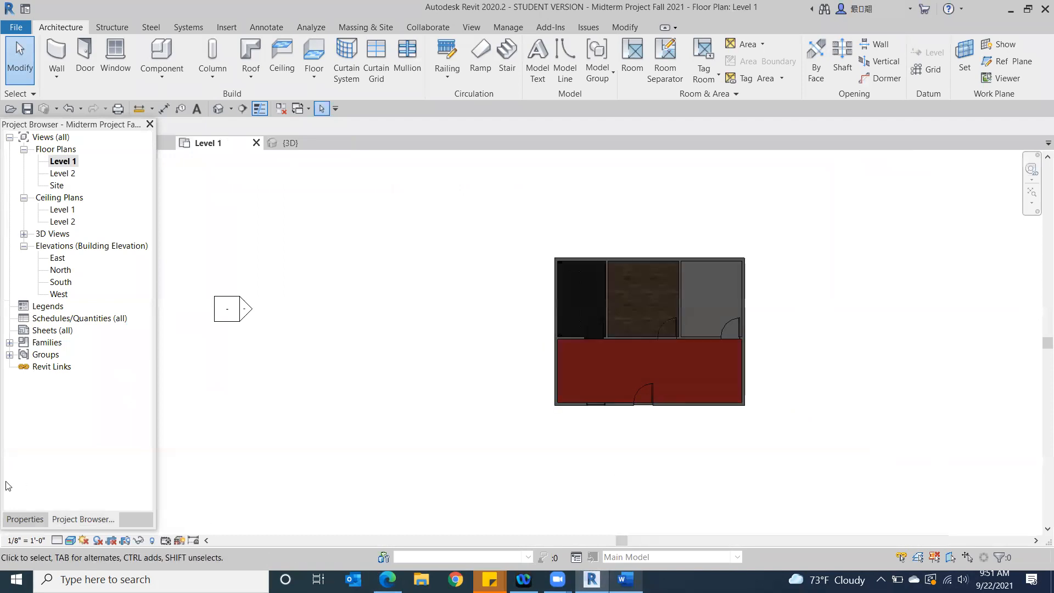
left_click(70, 541)
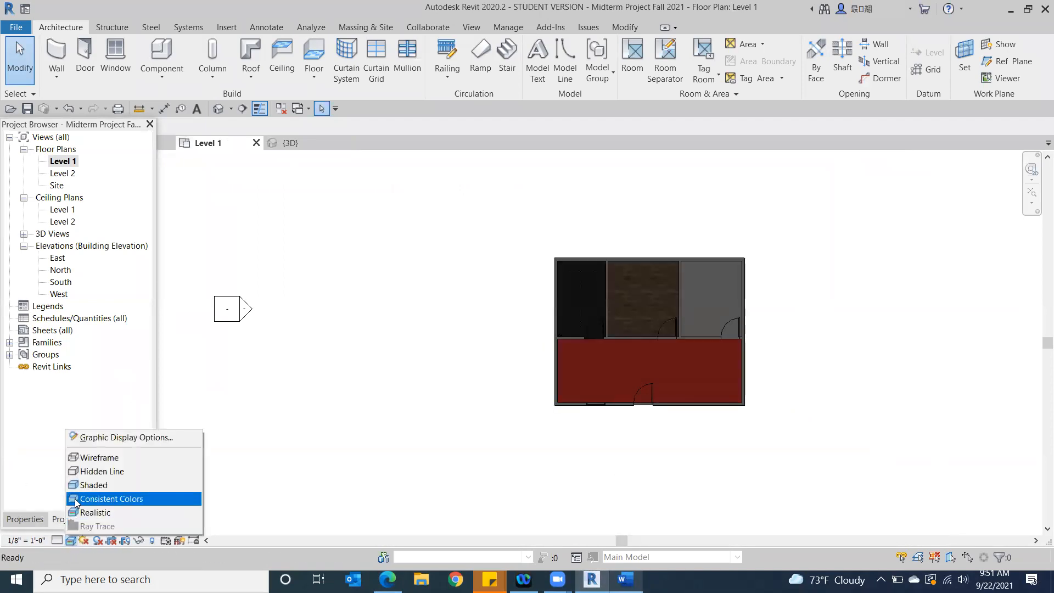
left_click(88, 499)
scroll(685, 307, "up", 1)
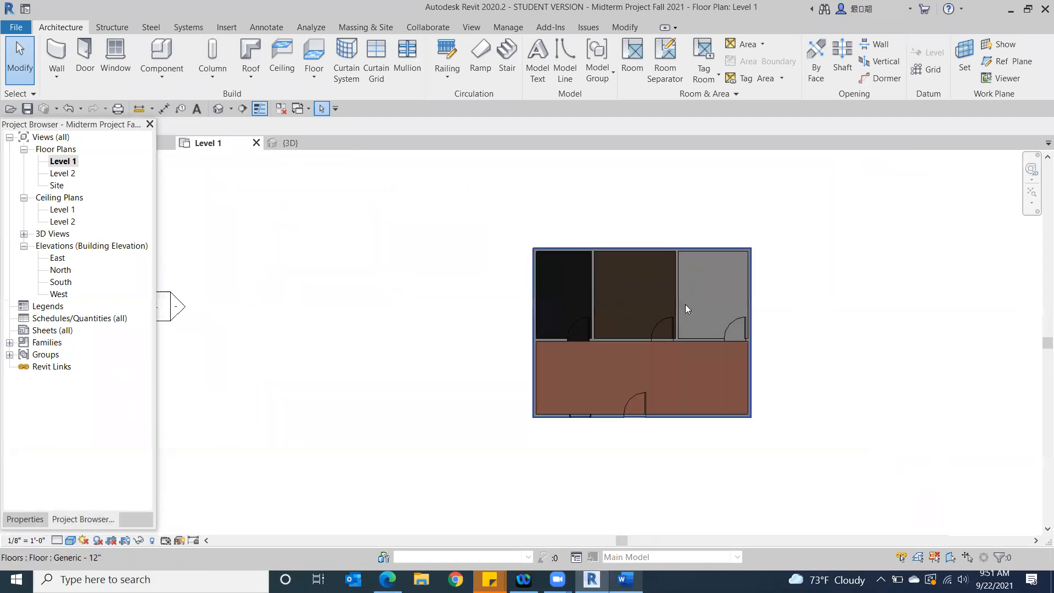
Set the Level 1 plan's visual style to Hidden Line
left_click(70, 542)
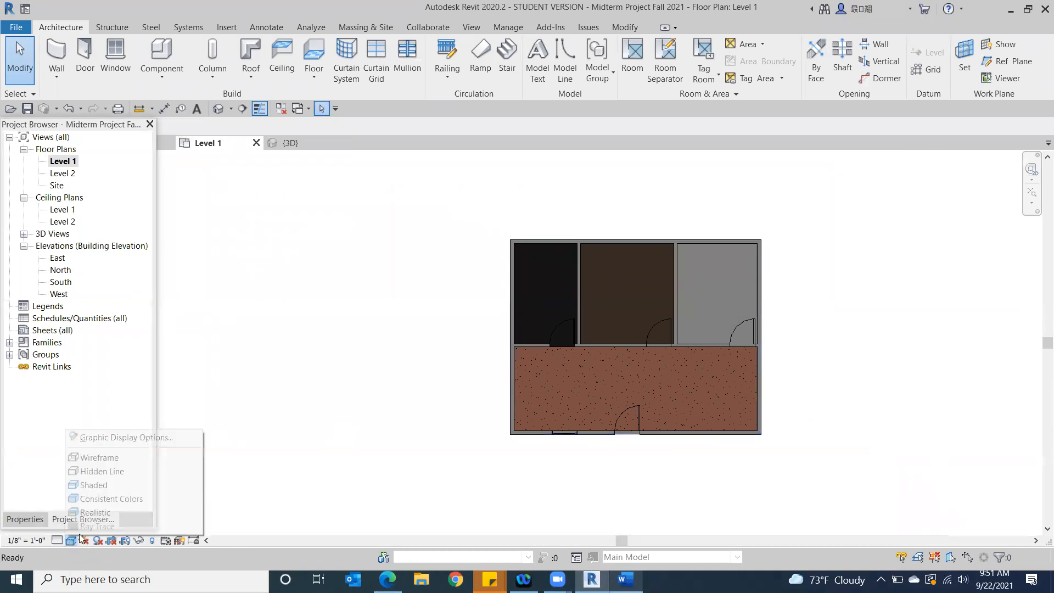
left_click(105, 471)
scroll(423, 423, "down", 2)
mouse_move(460, 395)
middle_mouse_down()
mouse_move(494, 372)
mouse_move(476, 363)
middle_mouse_up()
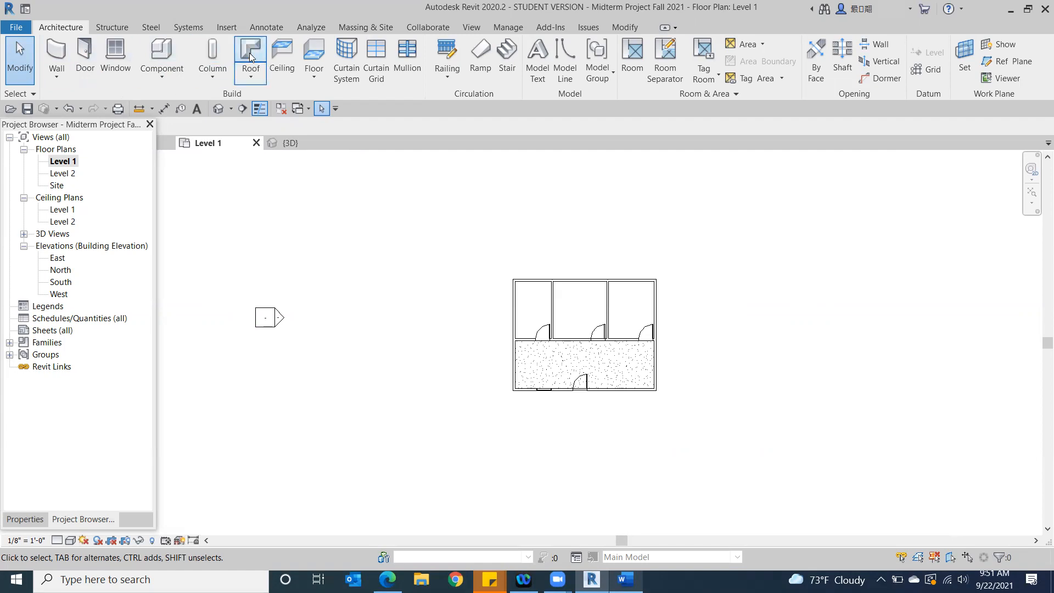
Start a Roof by Footprint without moving it off Level 1, and pick the four exterior walls as its sloped boundary
left_click(240, 78)
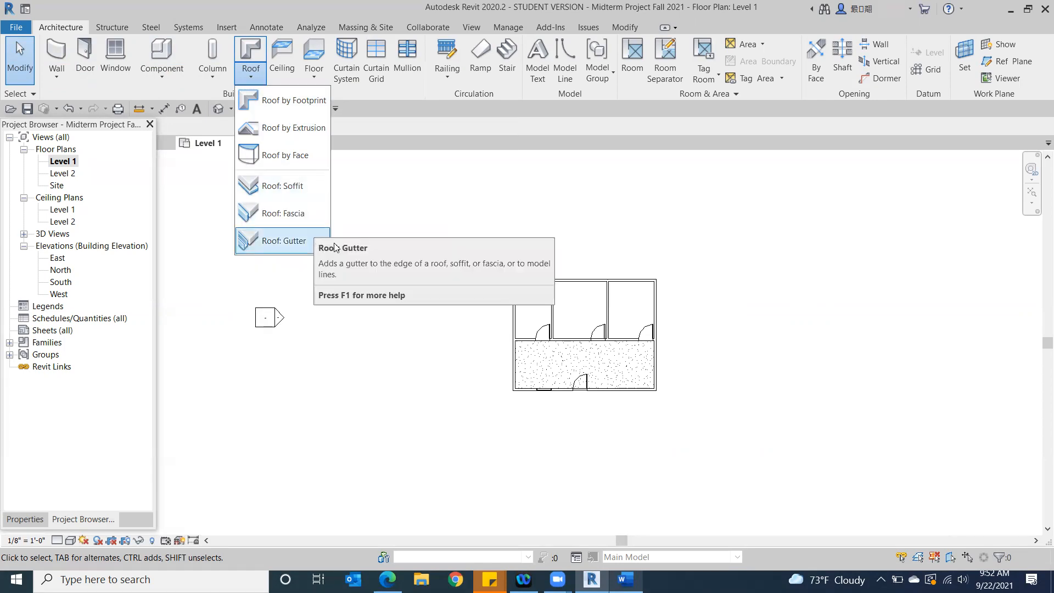
left_click(250, 50)
left_click(250, 50)
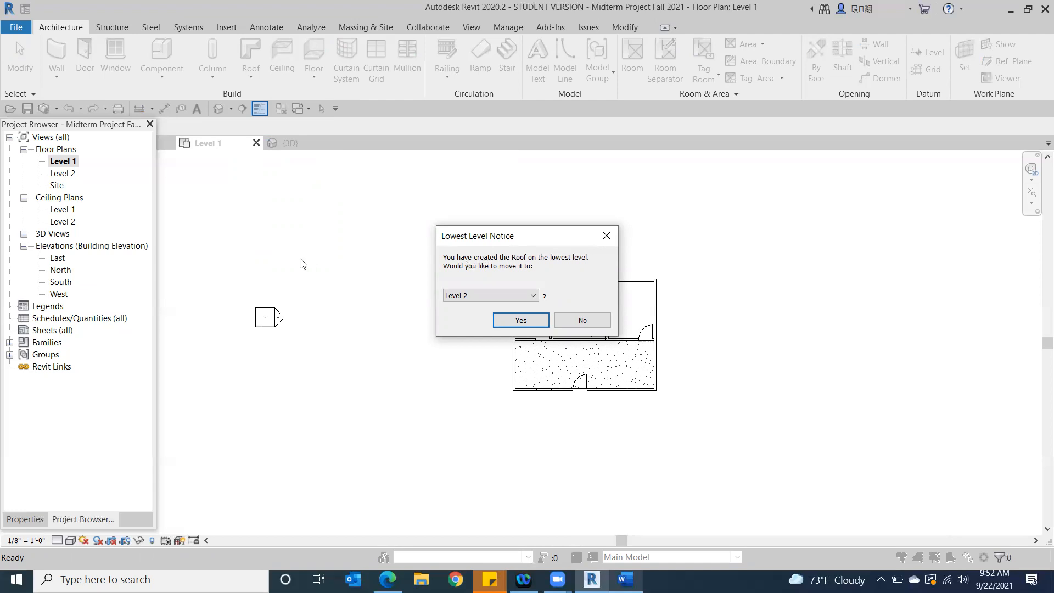
left_click(604, 235)
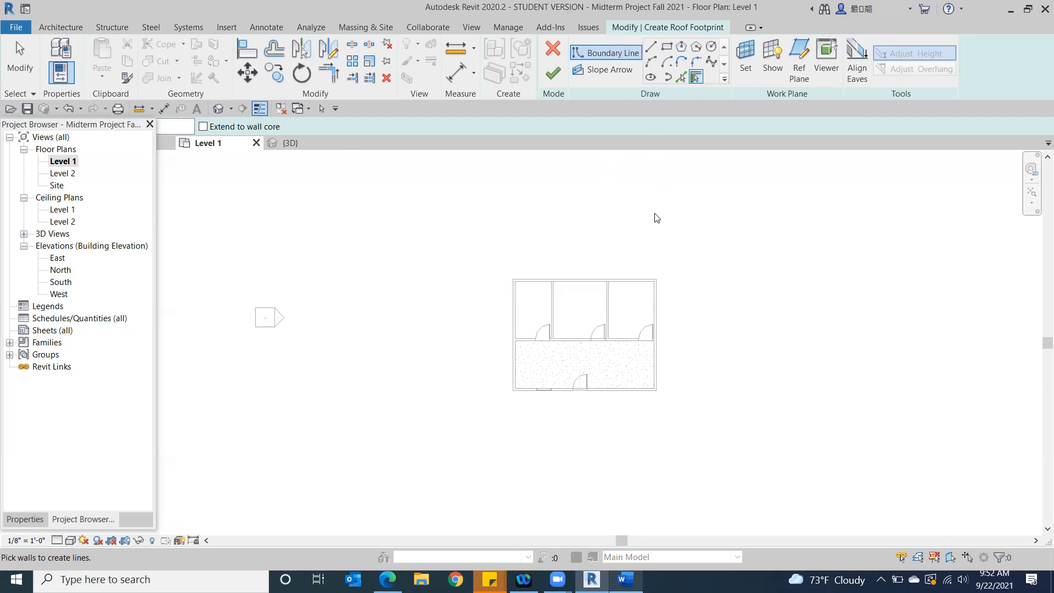
scroll(591, 281, "up", 2)
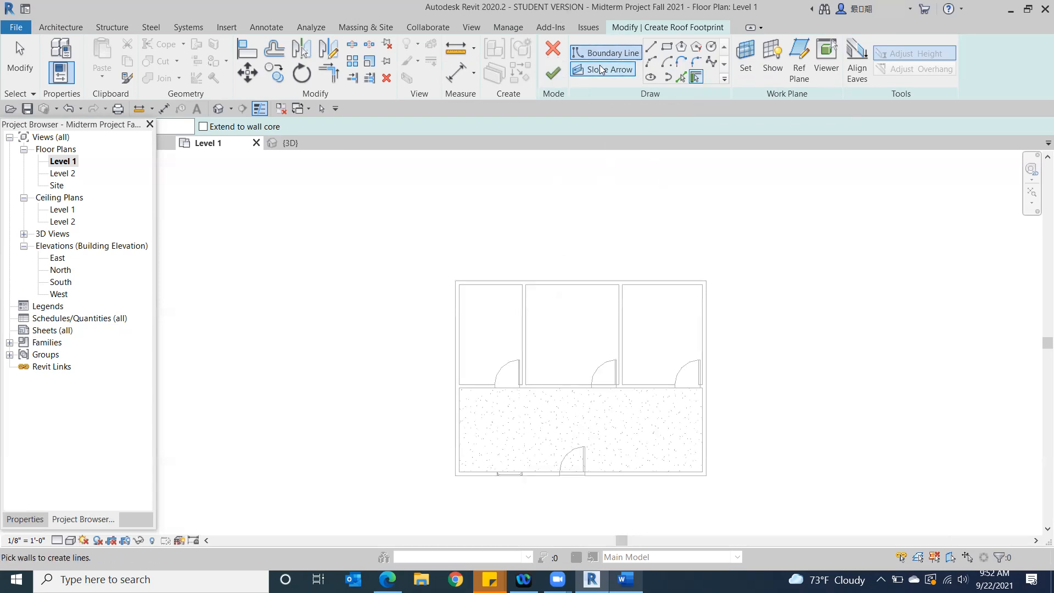
scroll(551, 281, "up", 3)
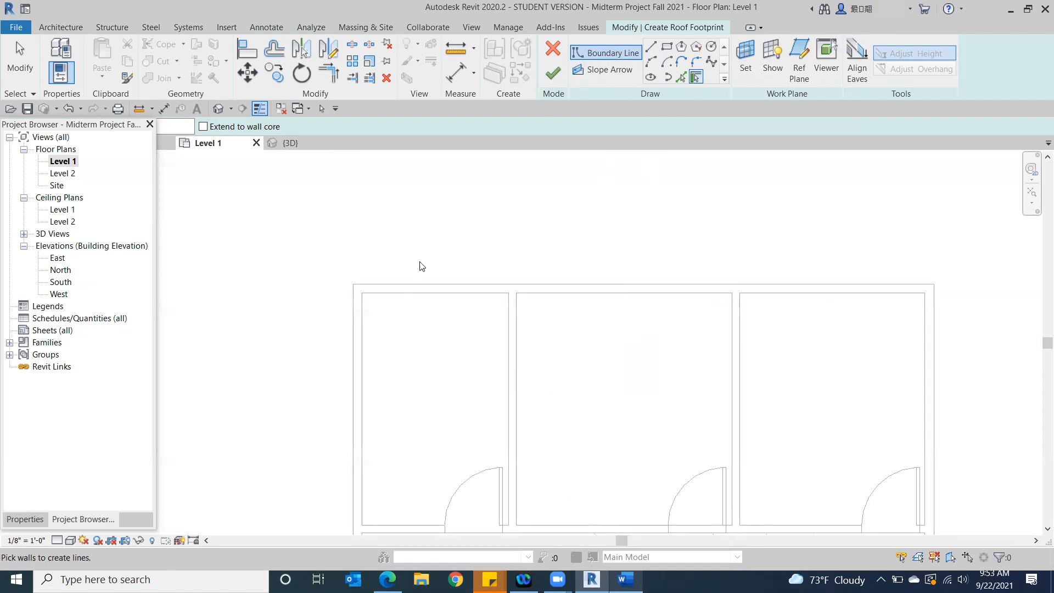
left_click(421, 284)
left_click(932, 332)
middle_click_drag(707, 378, 735, 179)
scroll(734, 180, "down", 3)
left_click(756, 413)
left_click(498, 312)
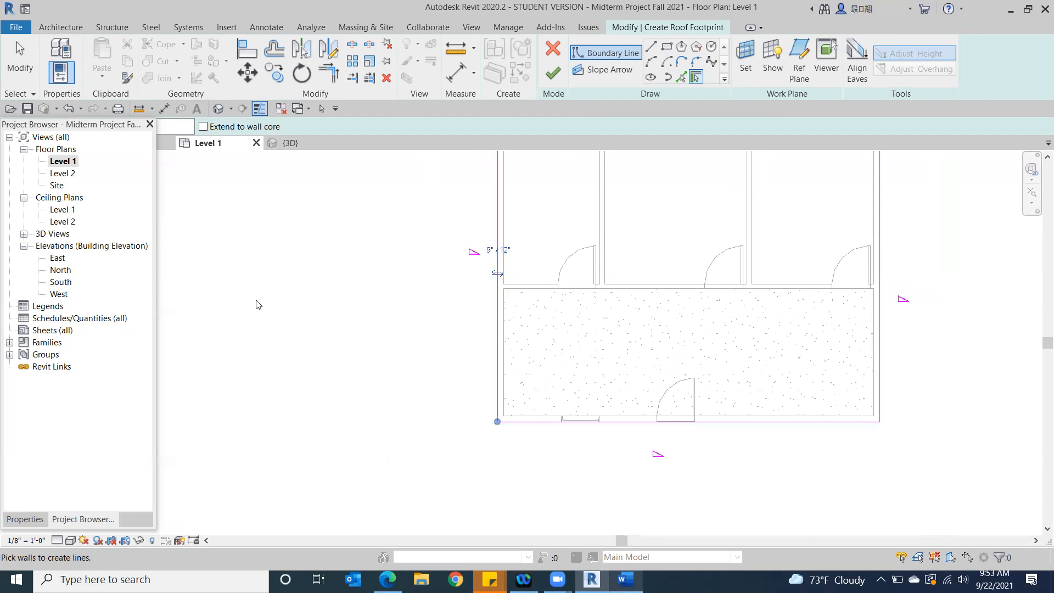
Finish the roof footprint and choose not to attach the highlighted walls to the roof
scroll(250, 352, "down", 2)
middle_click_drag(242, 395, 302, 327)
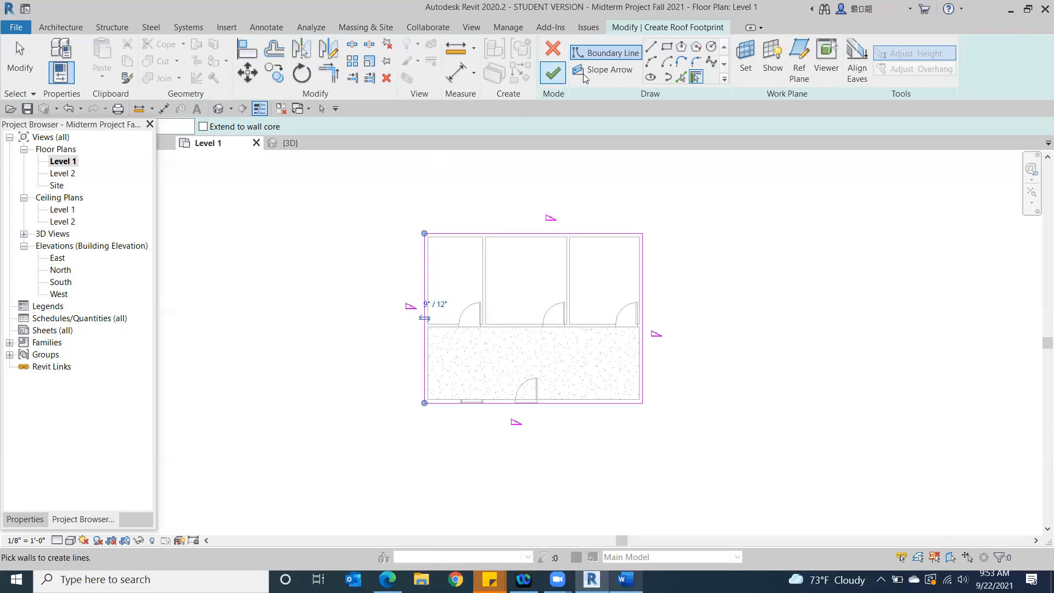
left_click(554, 74)
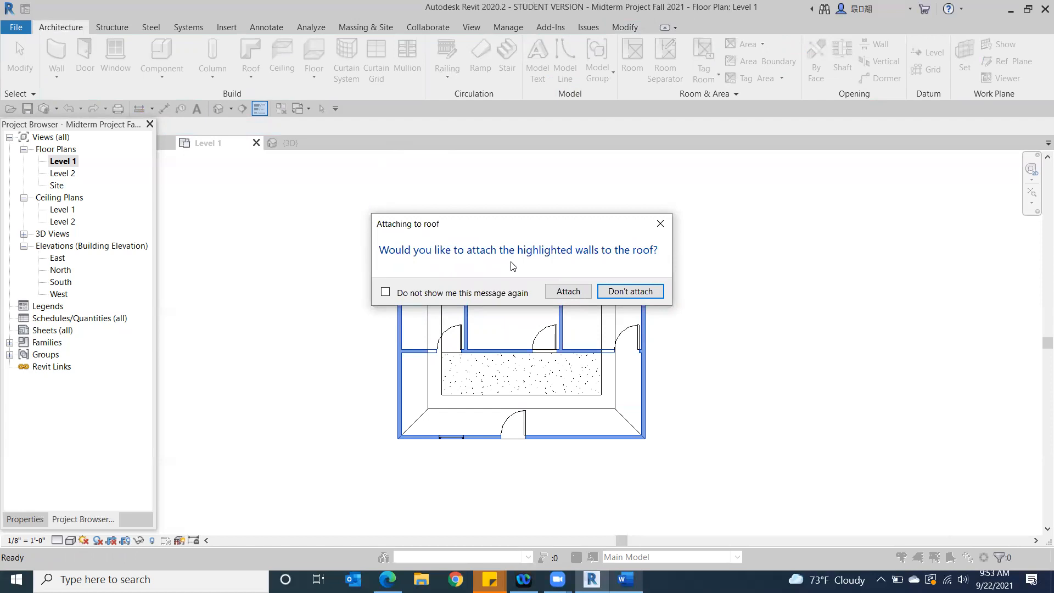
left_click(650, 295)
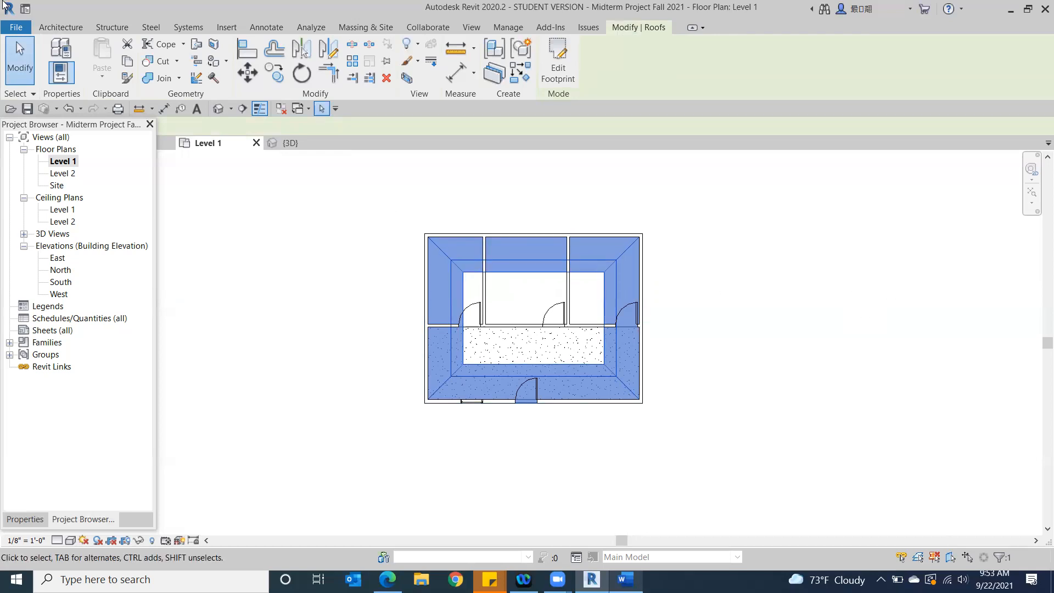
In the default 3D view, set the Generic - 12" roof's base level to Level 2
left_click(218, 109)
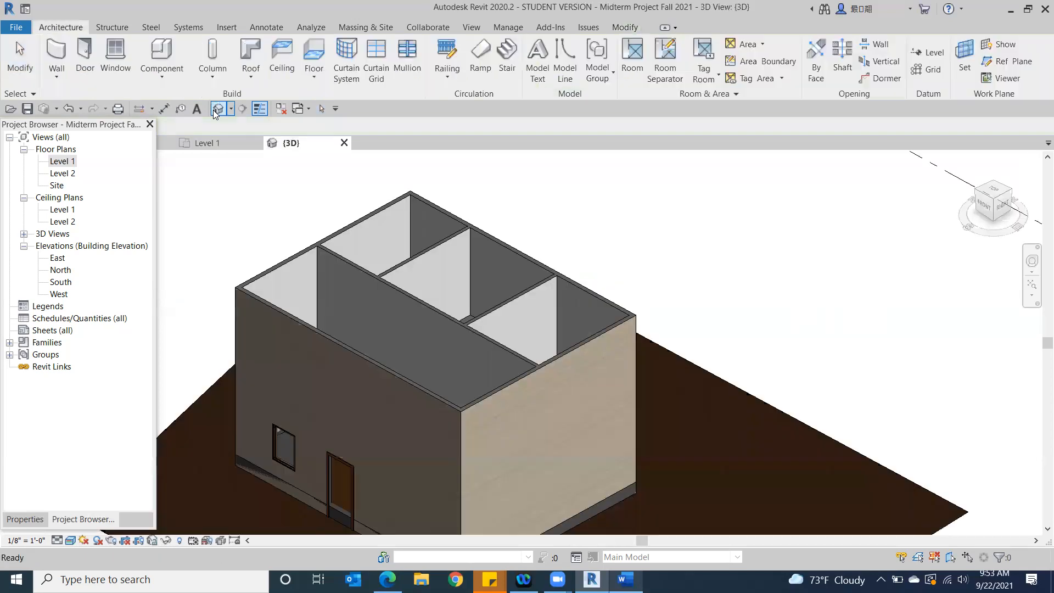
scroll(370, 226, "down", 1)
middle_click_drag(487, 405, 661, 404)
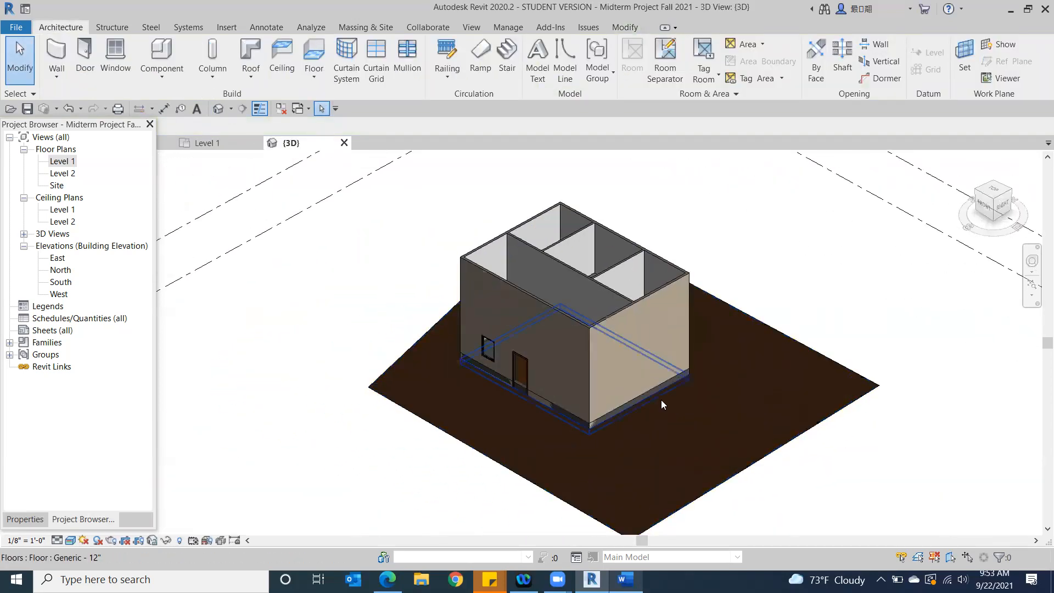
left_click(629, 411)
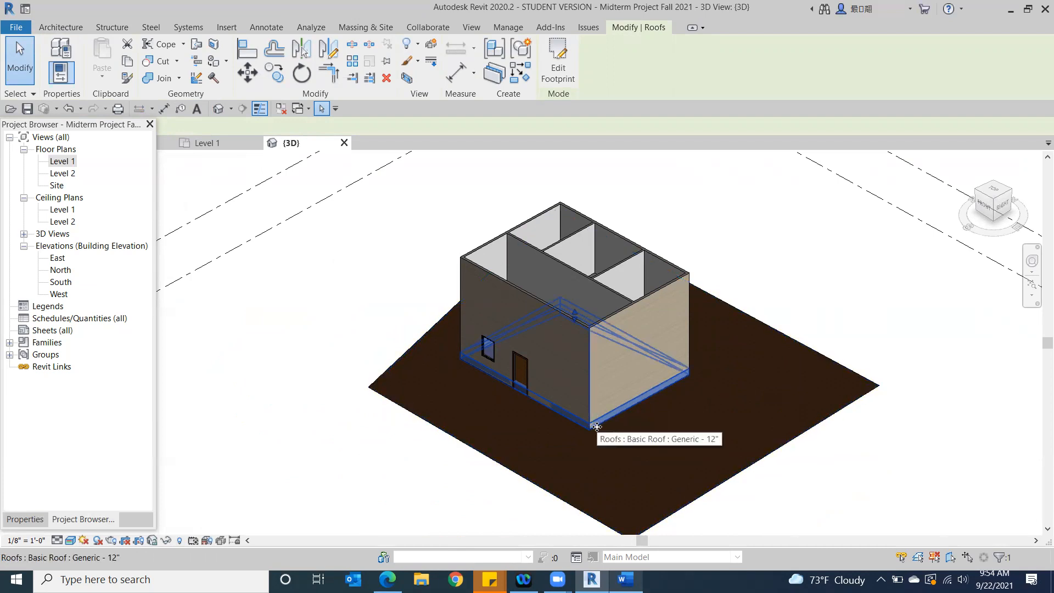
left_click(25, 519)
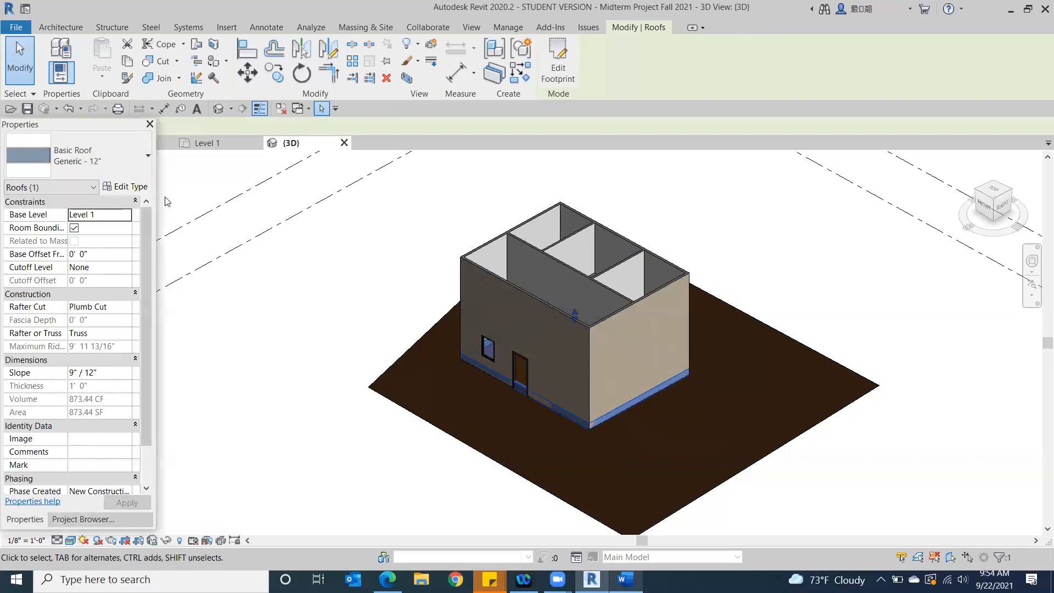
left_click(128, 215)
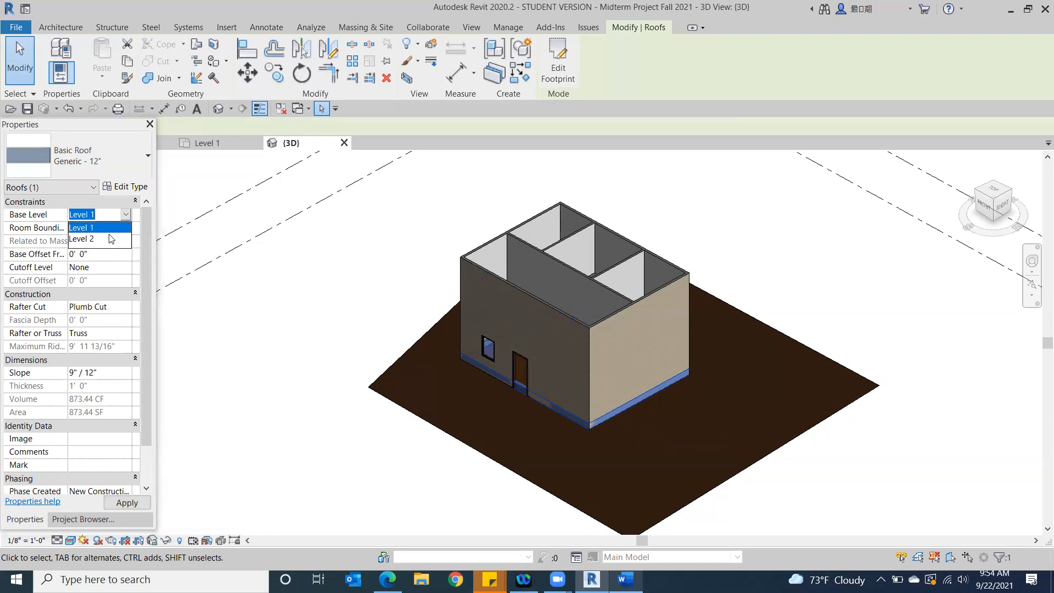
left_click(88, 245)
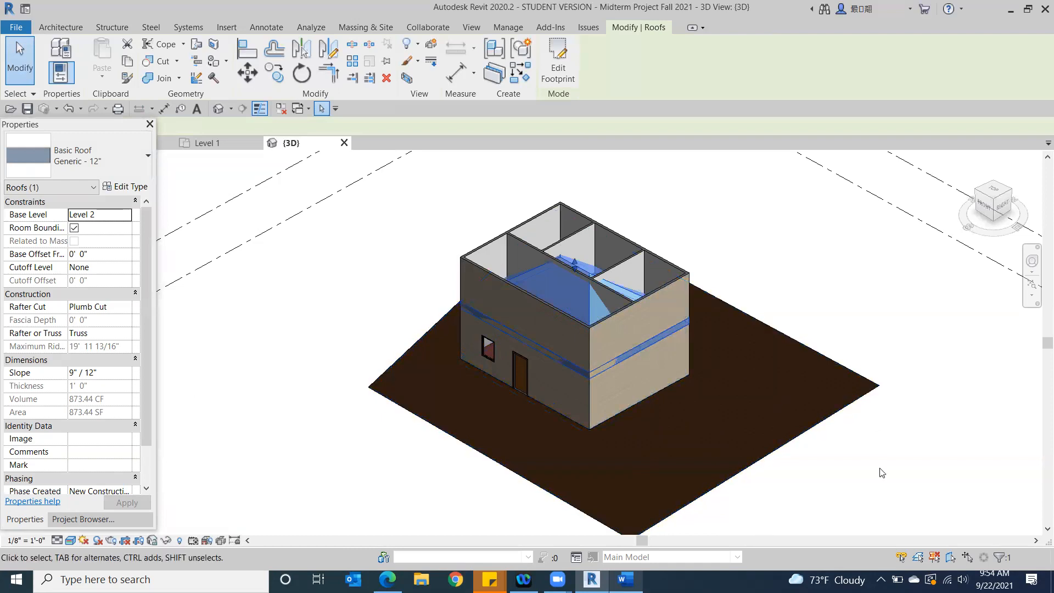
left_click(784, 193)
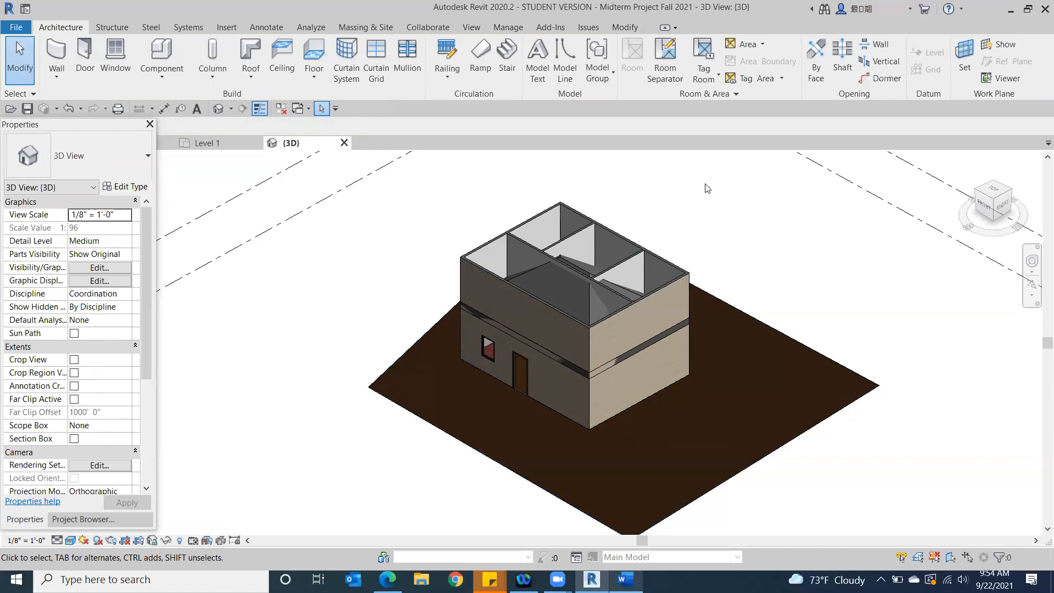
left_click(616, 321)
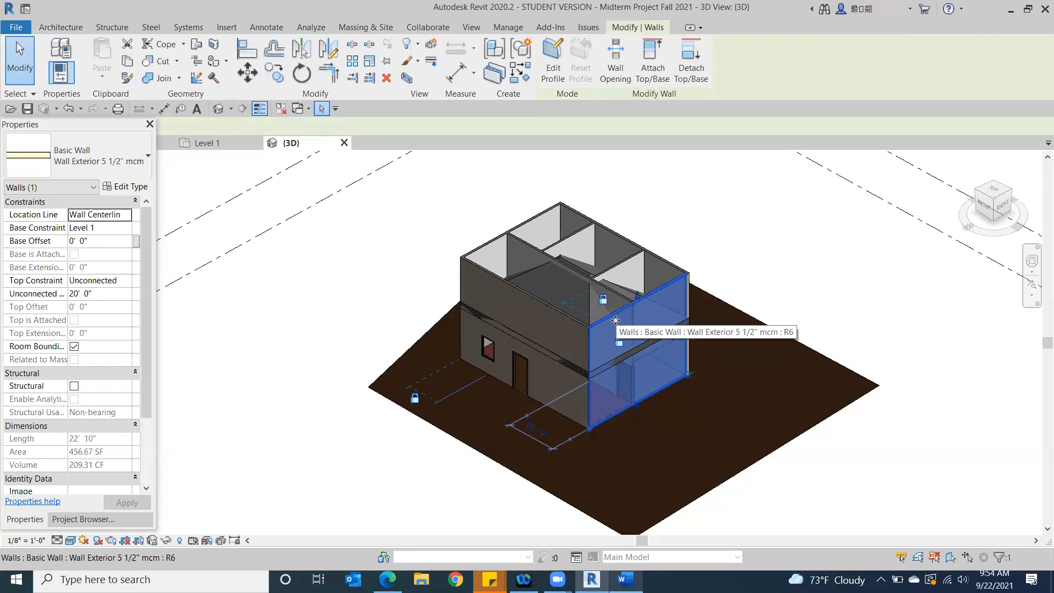
left_click(531, 318, "ctrl")
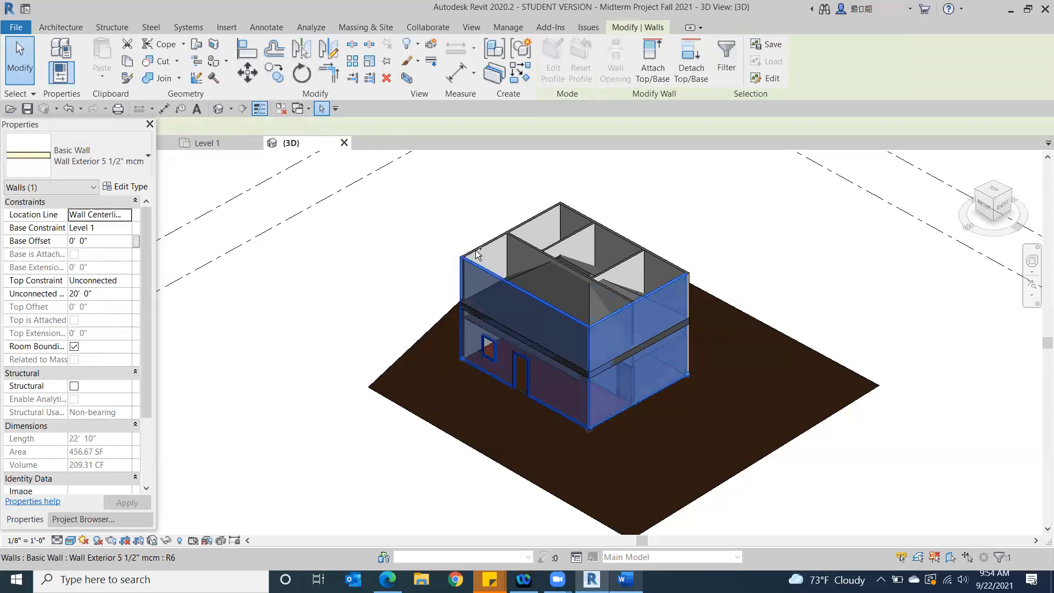
left_click(484, 253, "ctrl")
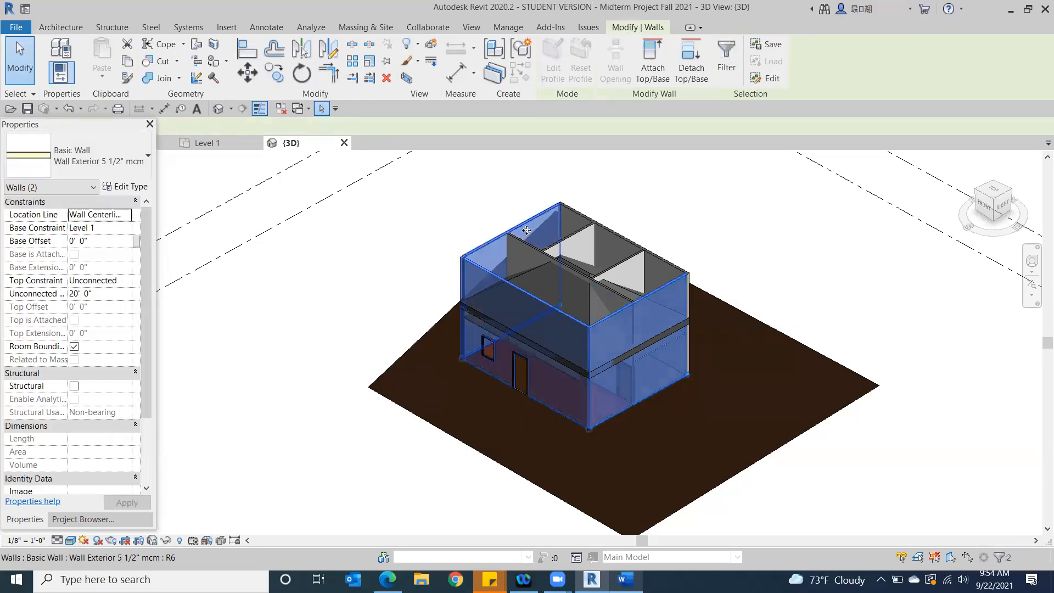
left_click(575, 222, "ctrl")
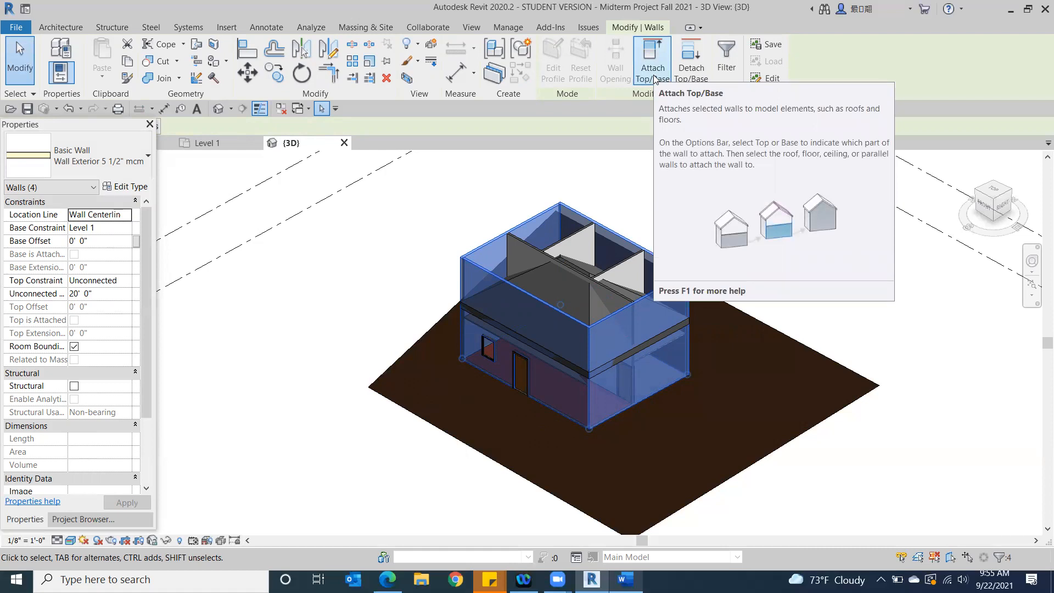
left_click(590, 291)
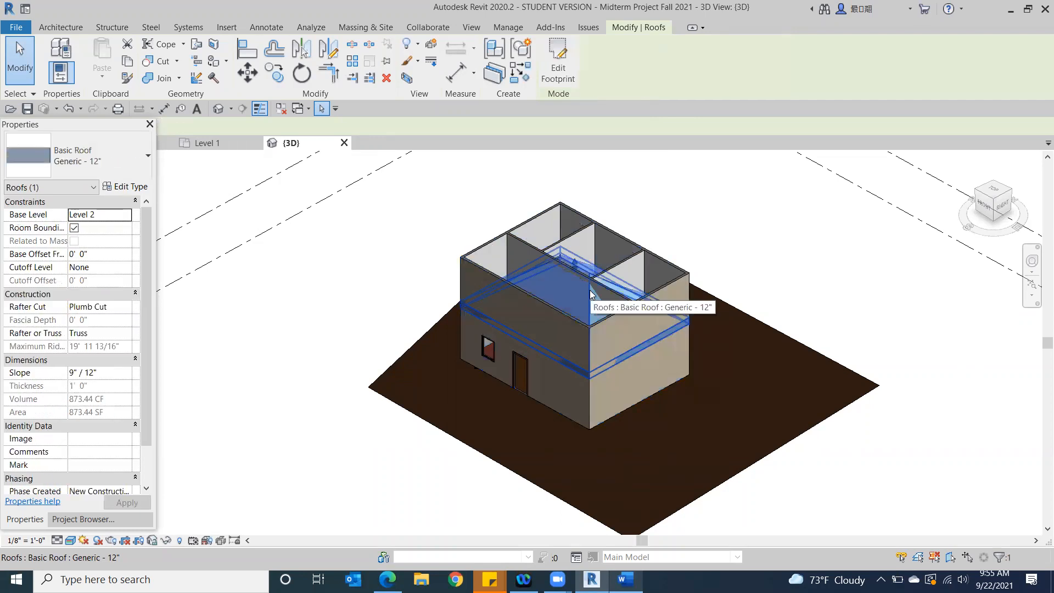
left_click(321, 249)
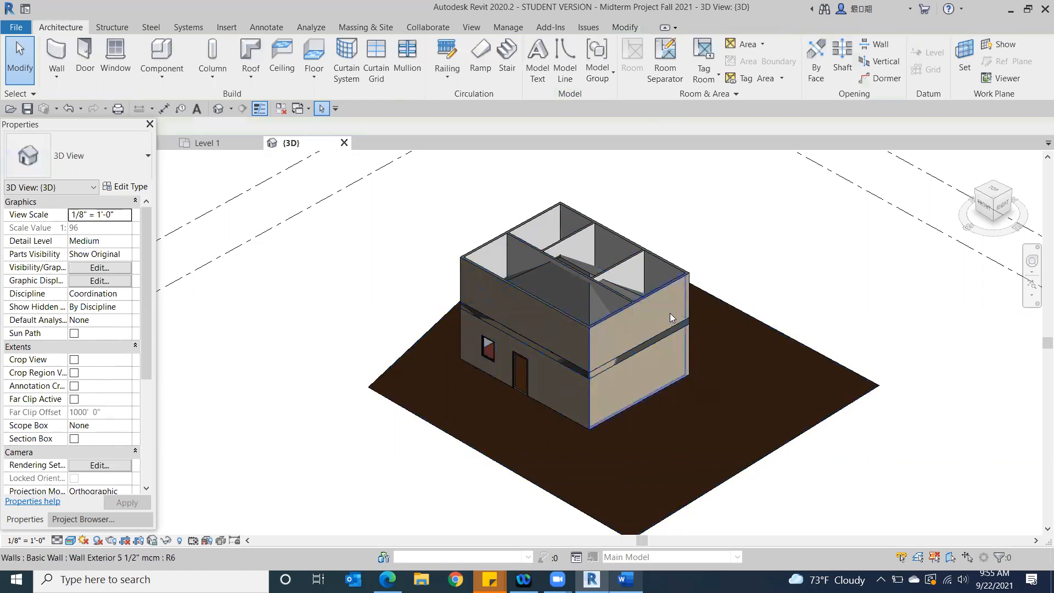
Attach the top of the light-coloured right exterior wall to the roof
left_click(642, 305)
left_click(653, 59)
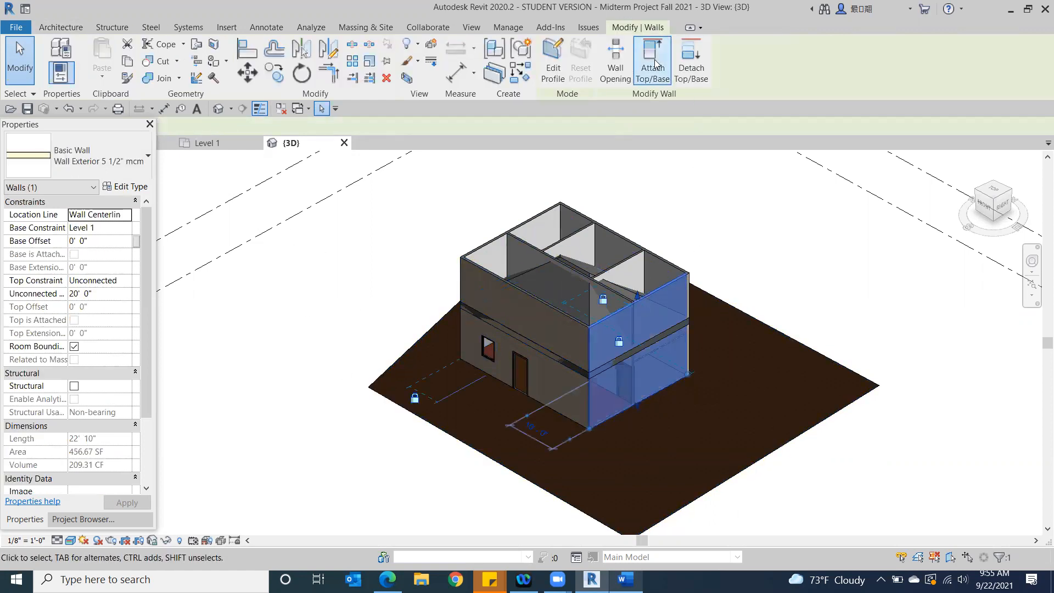
left_click(599, 306)
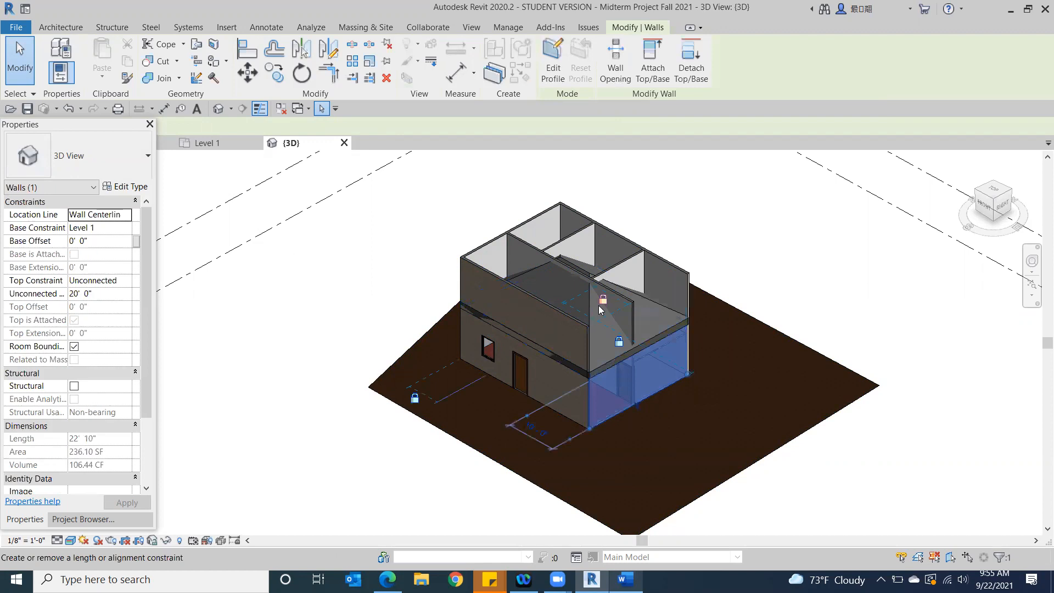
left_click(839, 284)
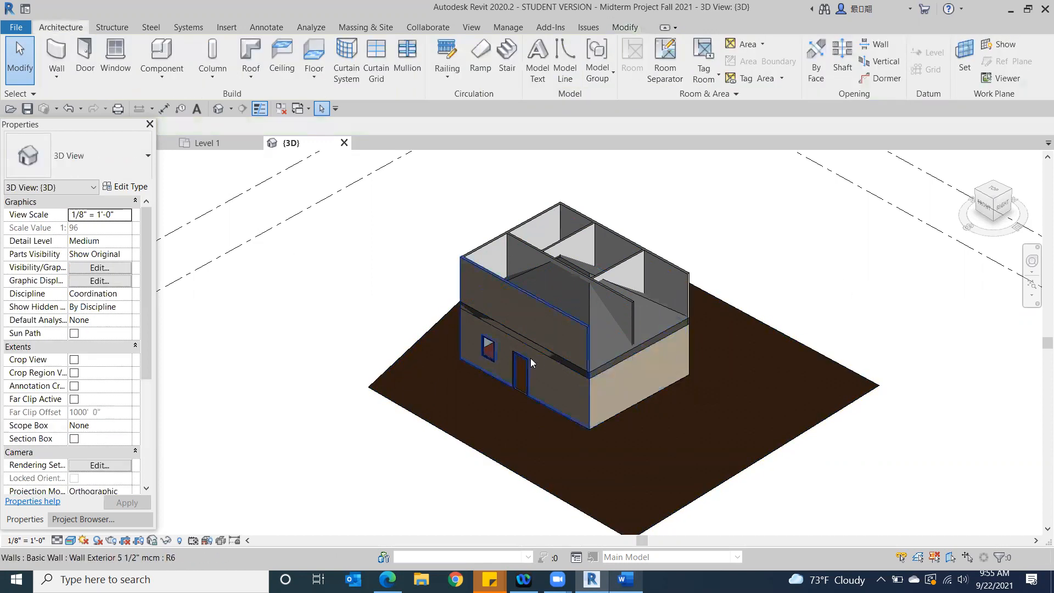
Attach the tops of the front, left and back exterior walls to the roof together
left_click(577, 323)
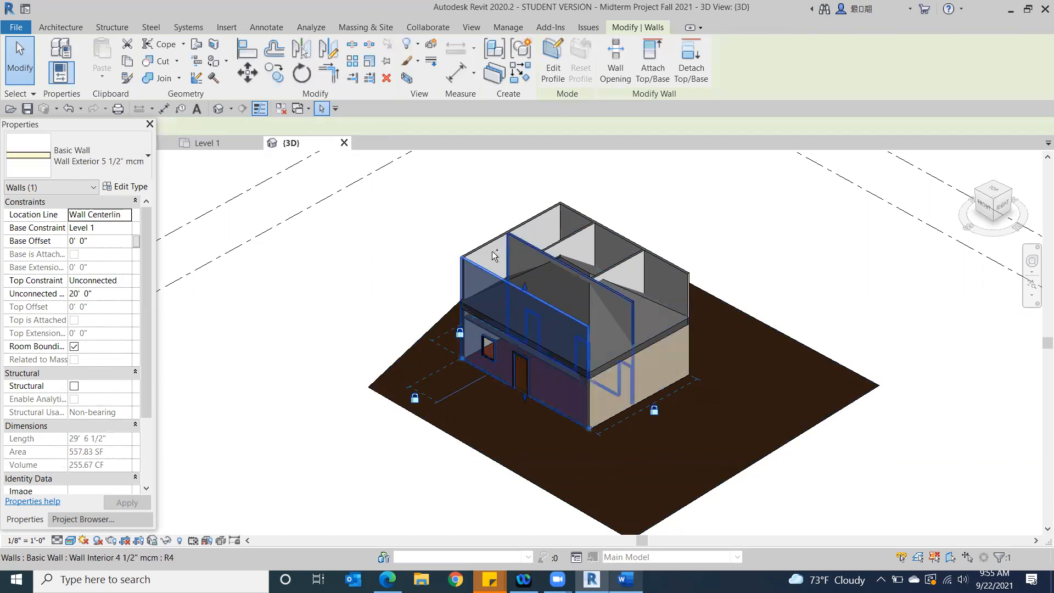
left_click(567, 215, "ctrl")
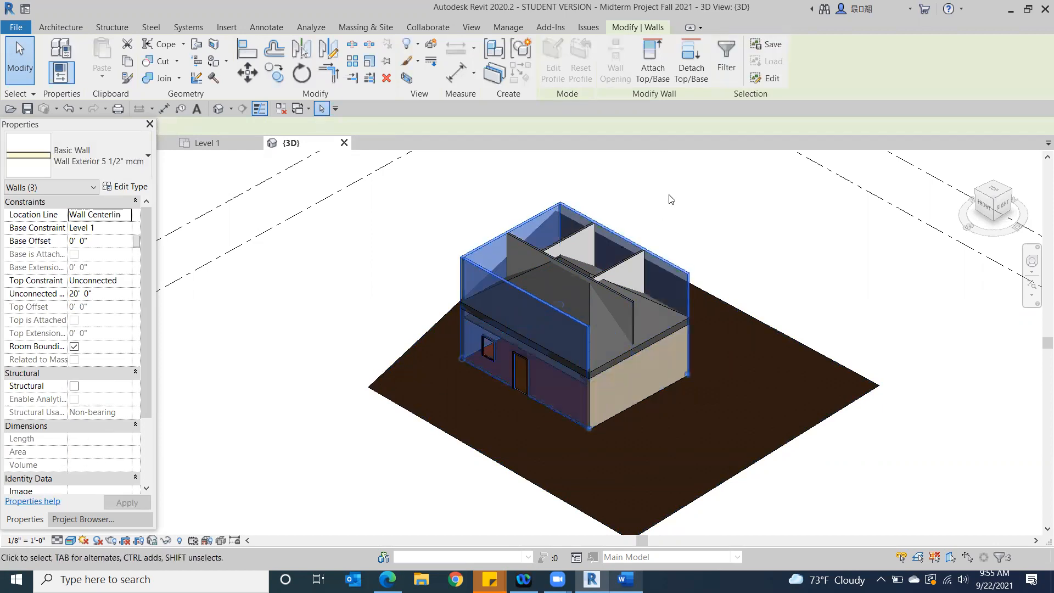
left_click(652, 60)
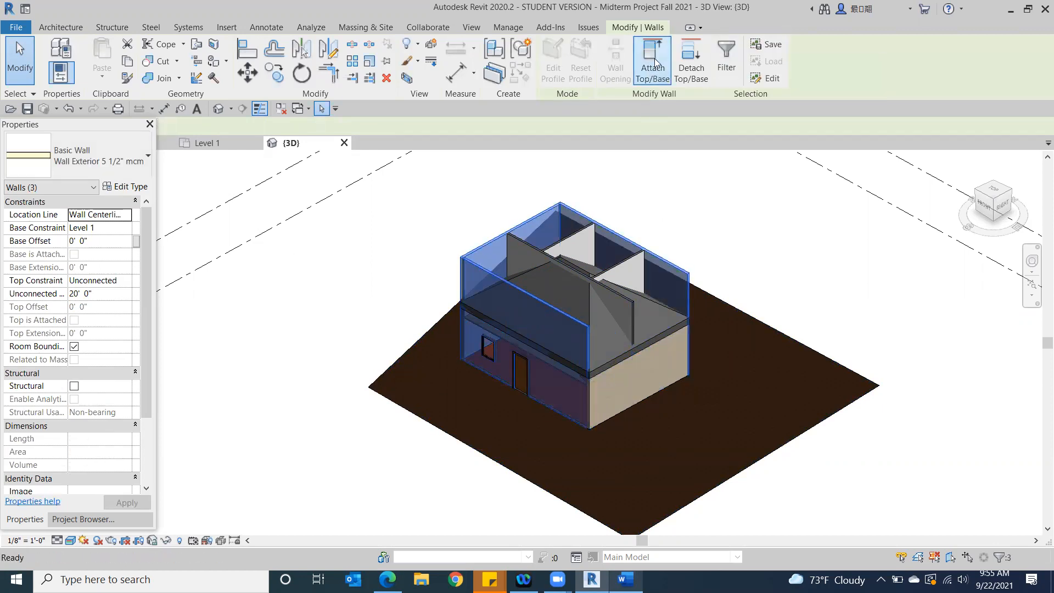
left_click(654, 329)
left_click(824, 295)
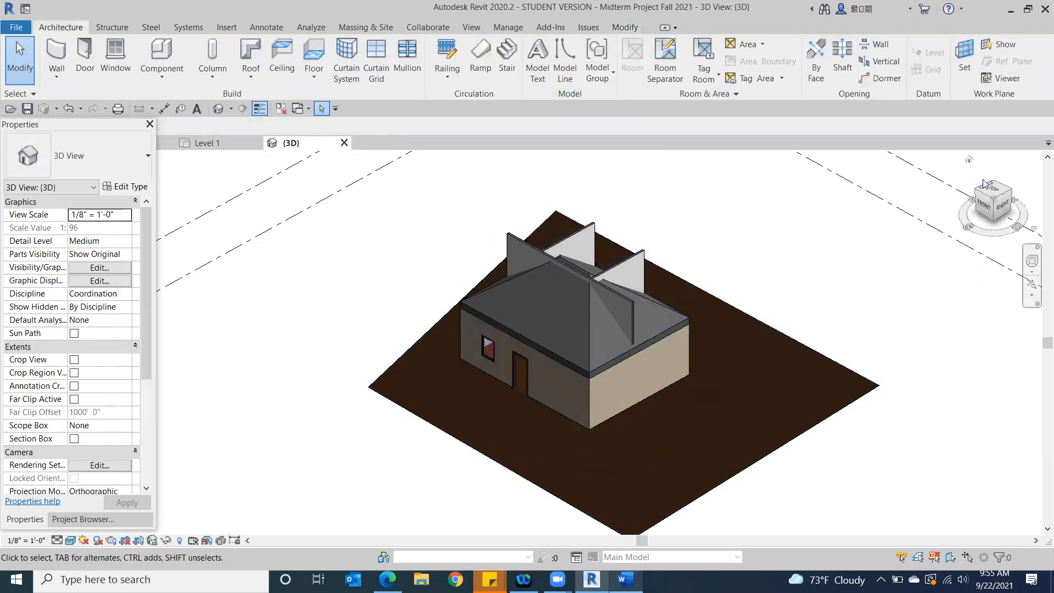
Attach the top of the short interior wall nearest the light-coloured right exterior wall to the roof
left_click(995, 210)
left_click(985, 200)
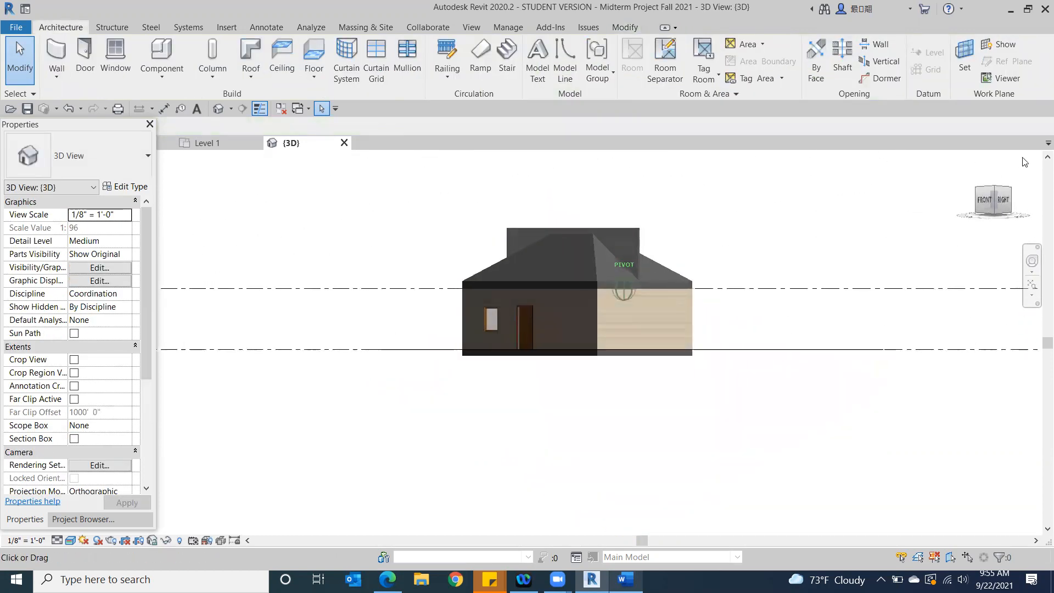
left_click_drag(995, 200, 882, 202)
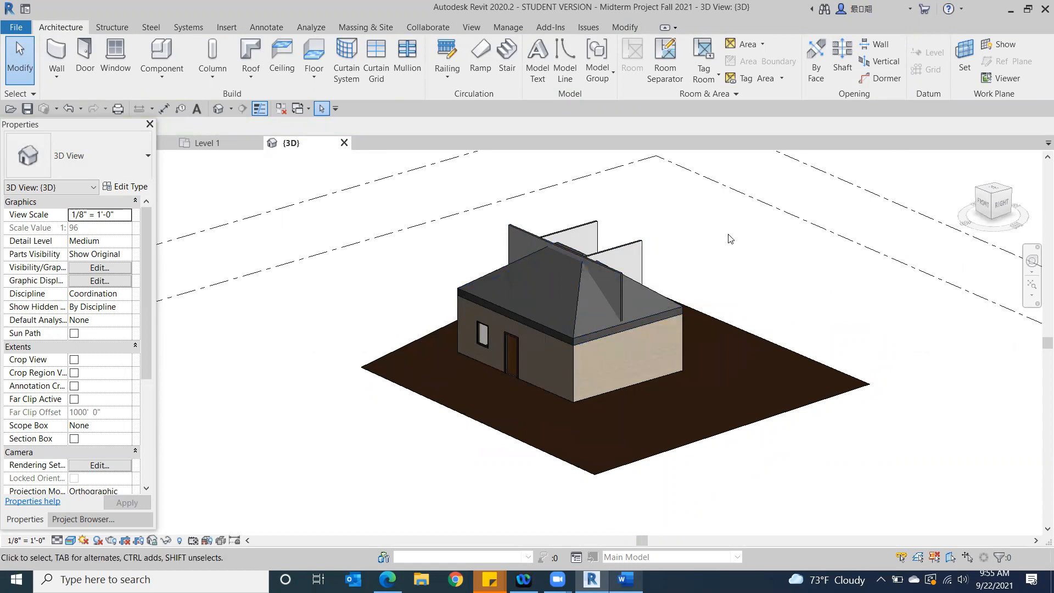
left_click(634, 252)
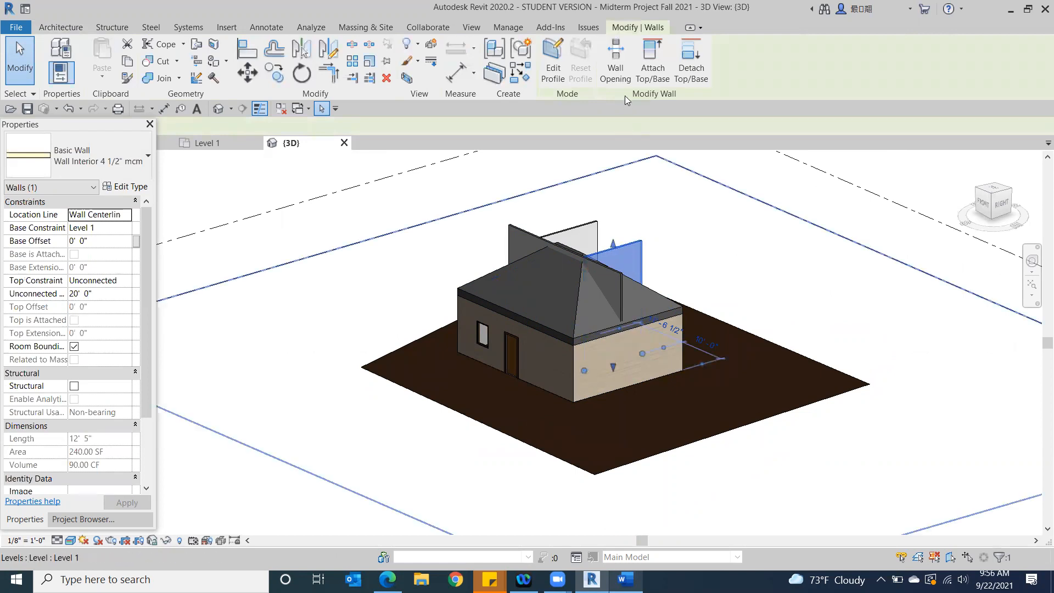
left_click(645, 58)
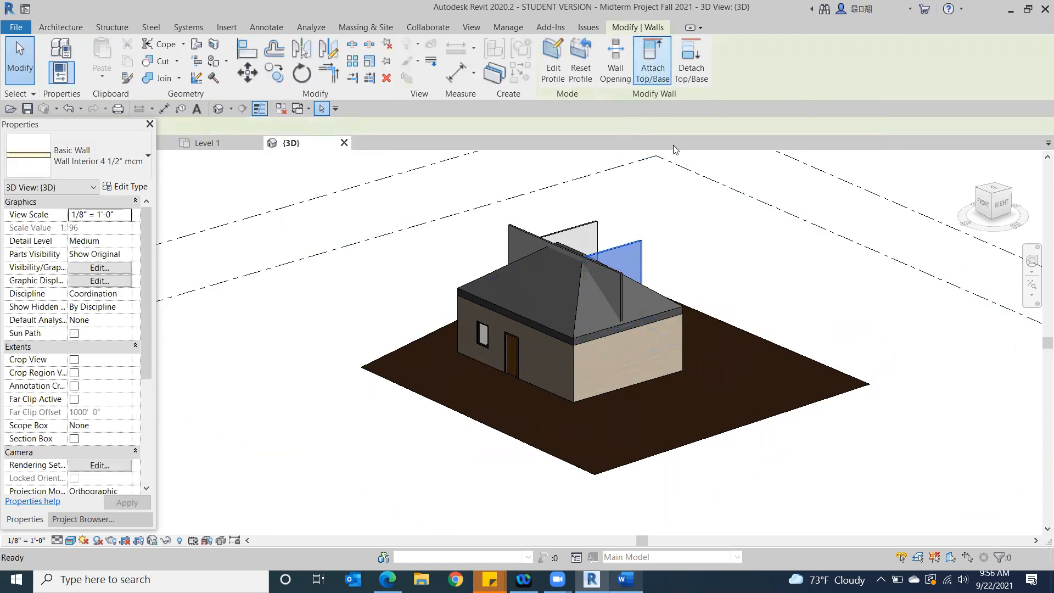
left_click(652, 304)
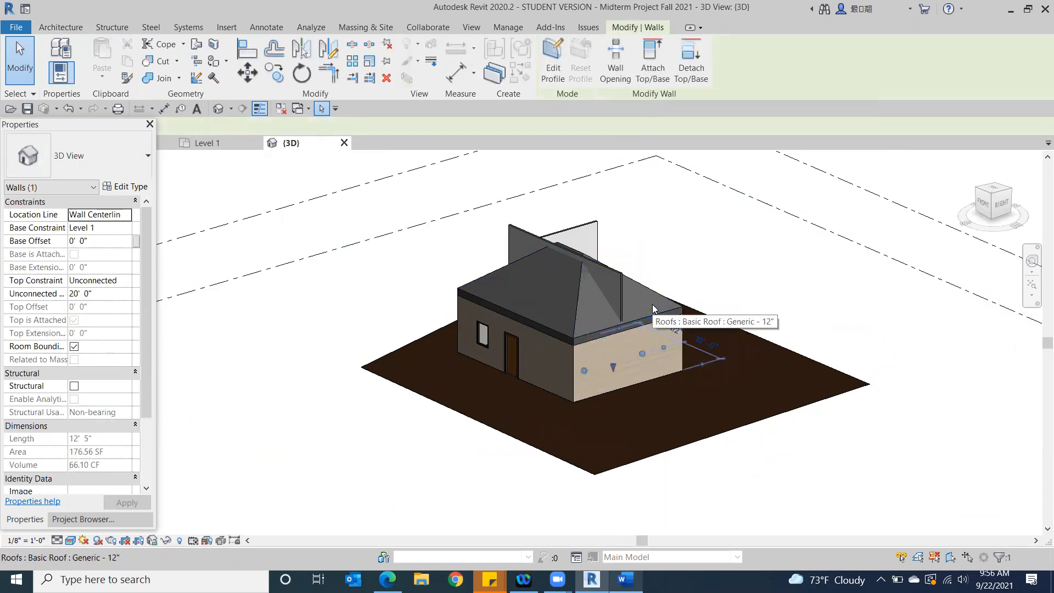
Temporarily hide the Generic - 12" roof element in the 3D view to expose the interior walls
left_click(995, 201)
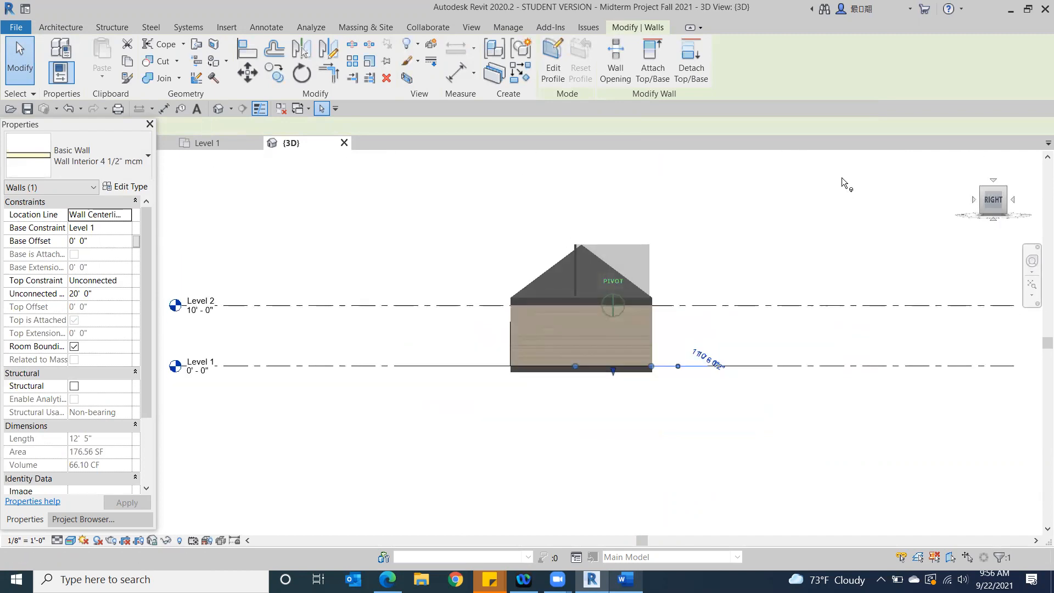
left_click(612, 284)
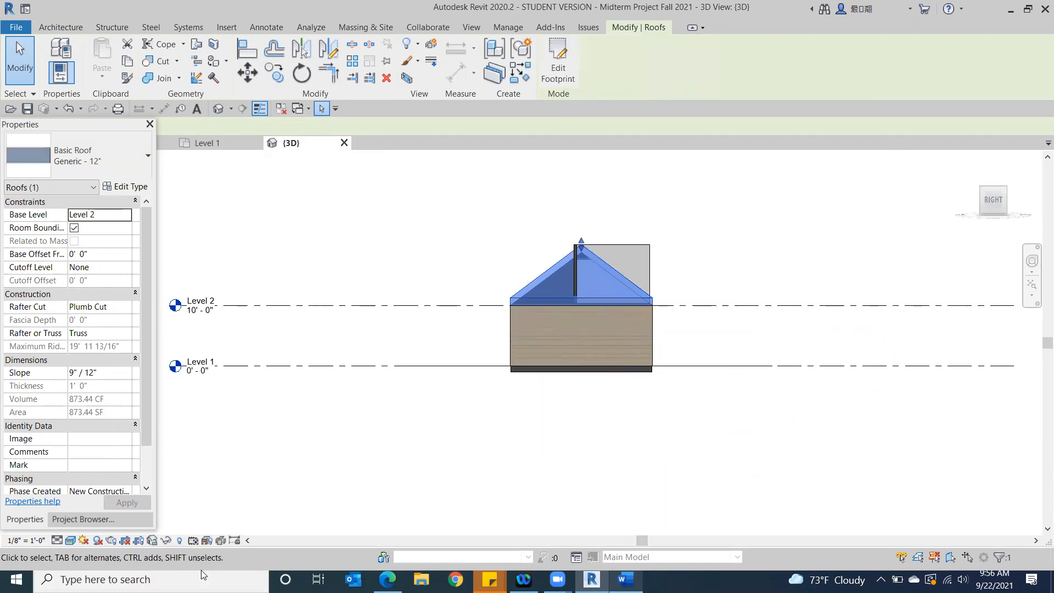
left_click(166, 541)
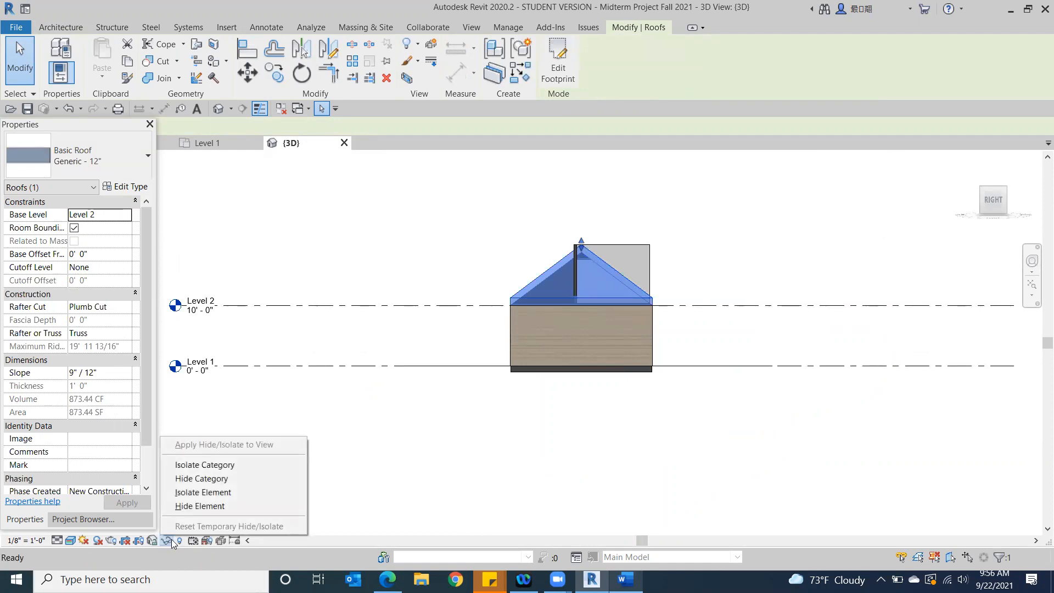
left_click(211, 506)
left_click(1007, 187)
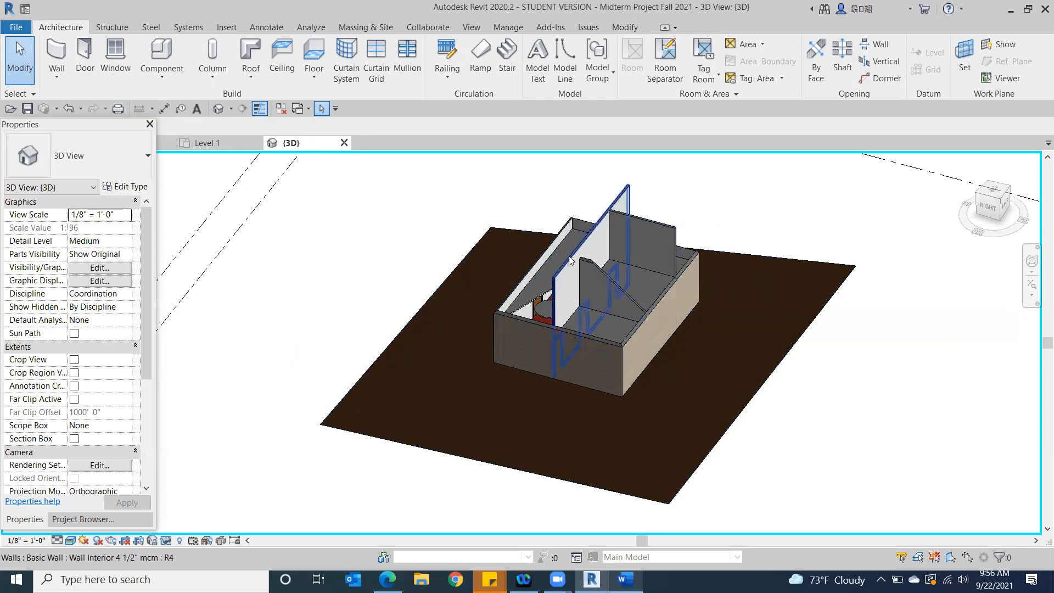
Set the unconnected height of the long interior wall running the building's length to 100' 0"
left_click(563, 274)
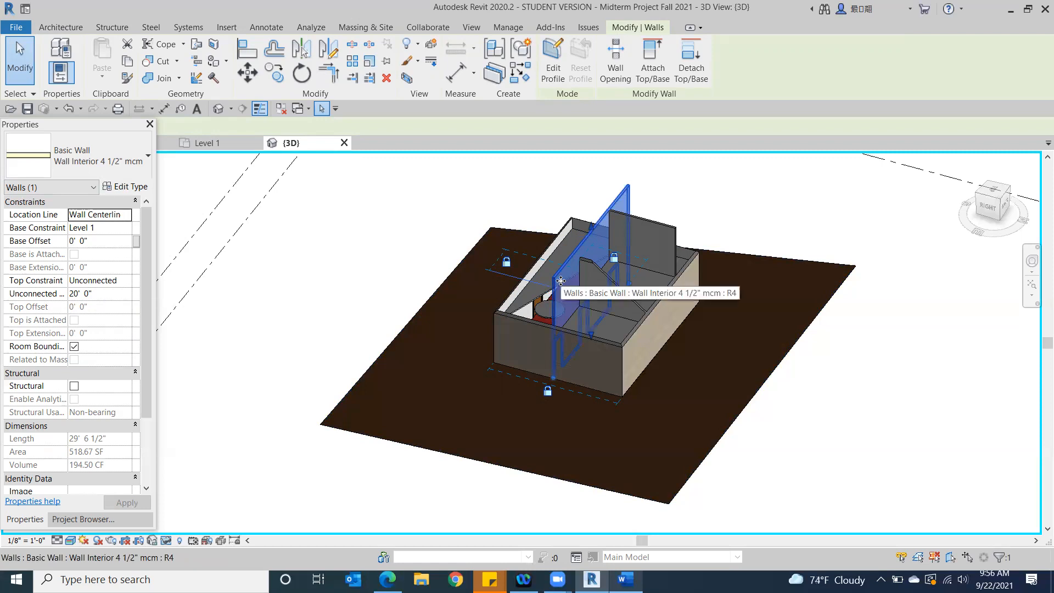
left_click(75, 295)
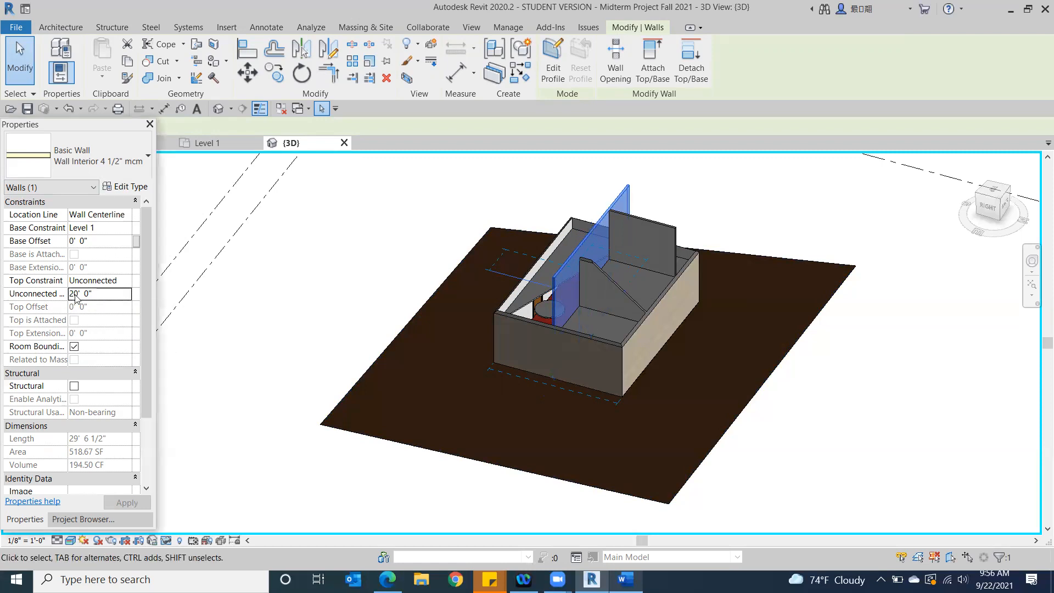
left_click_drag(97, 294, 57, 294)
type("100")
key("Return")
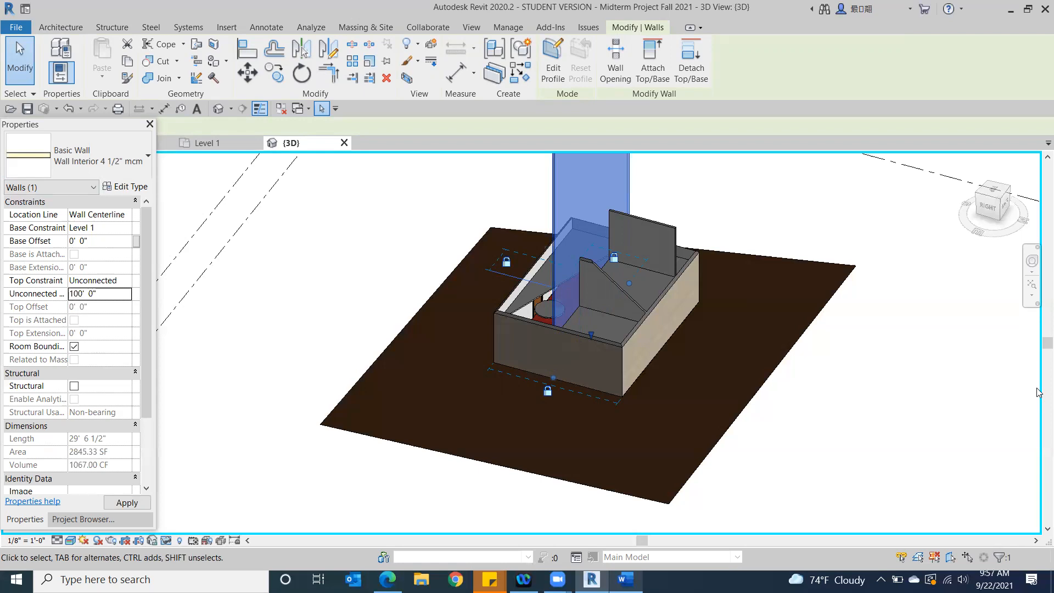
scroll(1038, 397, "down", 1)
middle_click_drag(937, 451, 867, 522)
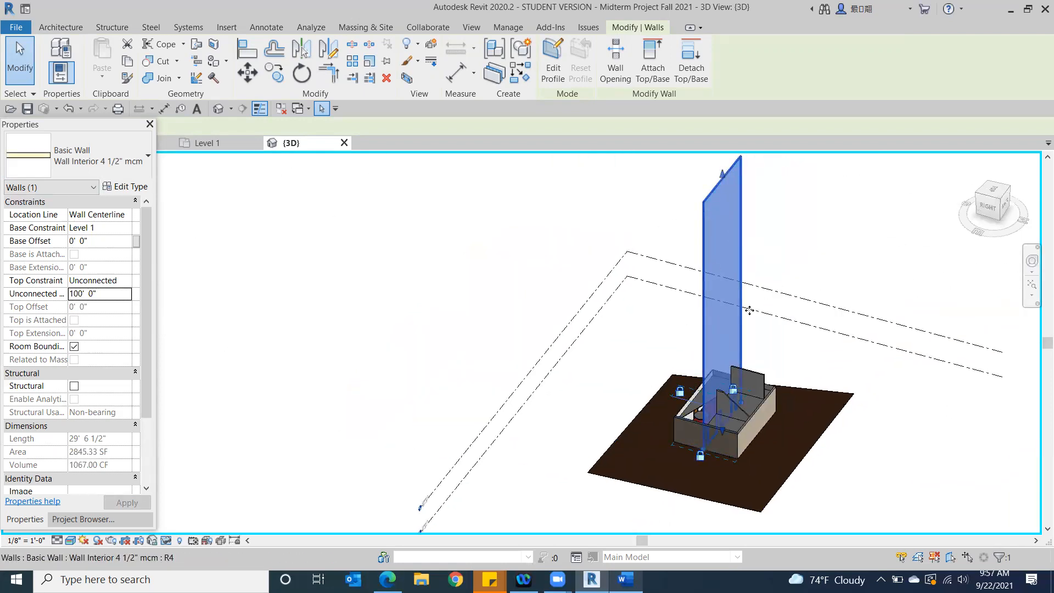
Set the long interior wall's unconnected height to 10' 0"
left_click(93, 293)
left_click_drag(104, 299, 39, 292)
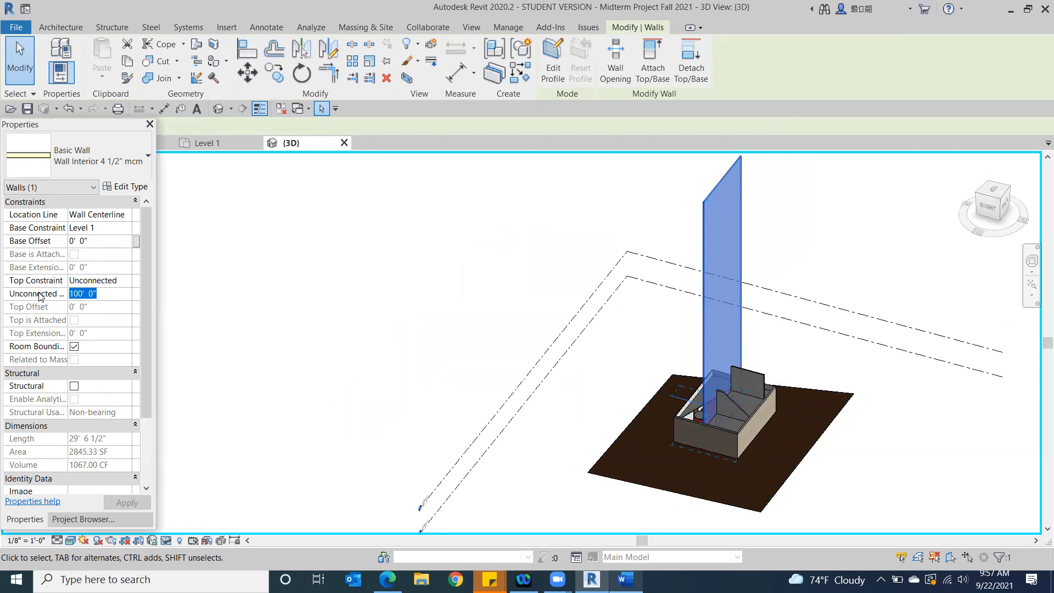
type("10")
key("Return")
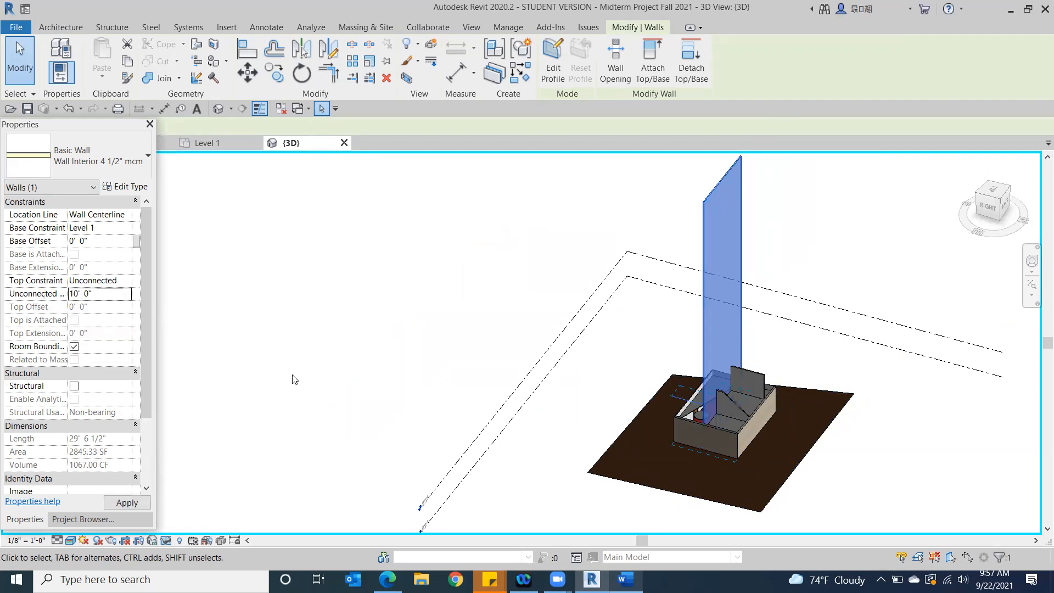
scroll(714, 412, "up", 5)
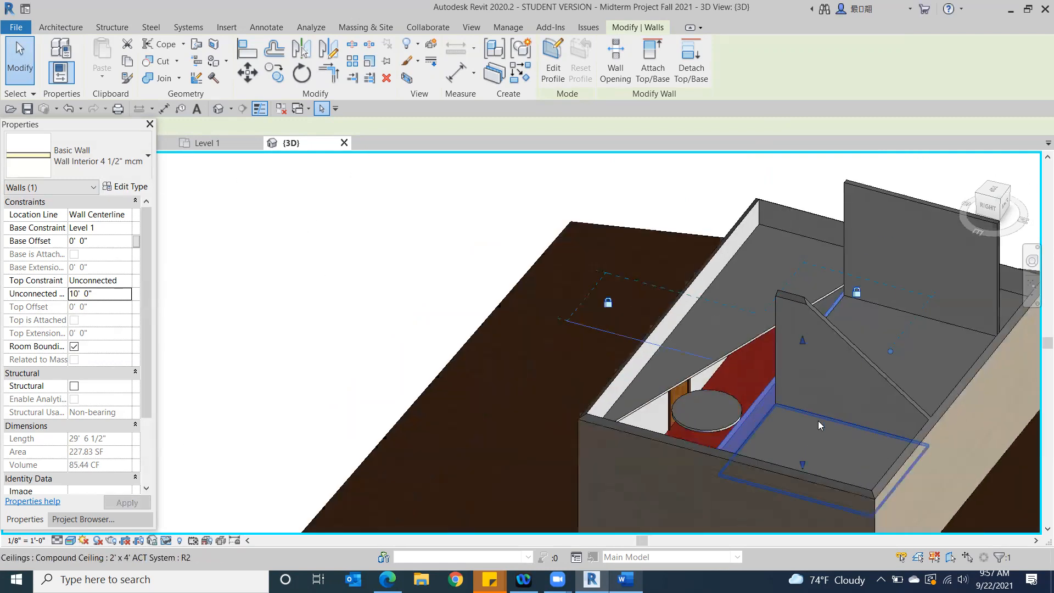
scroll(818, 421, "up", 3)
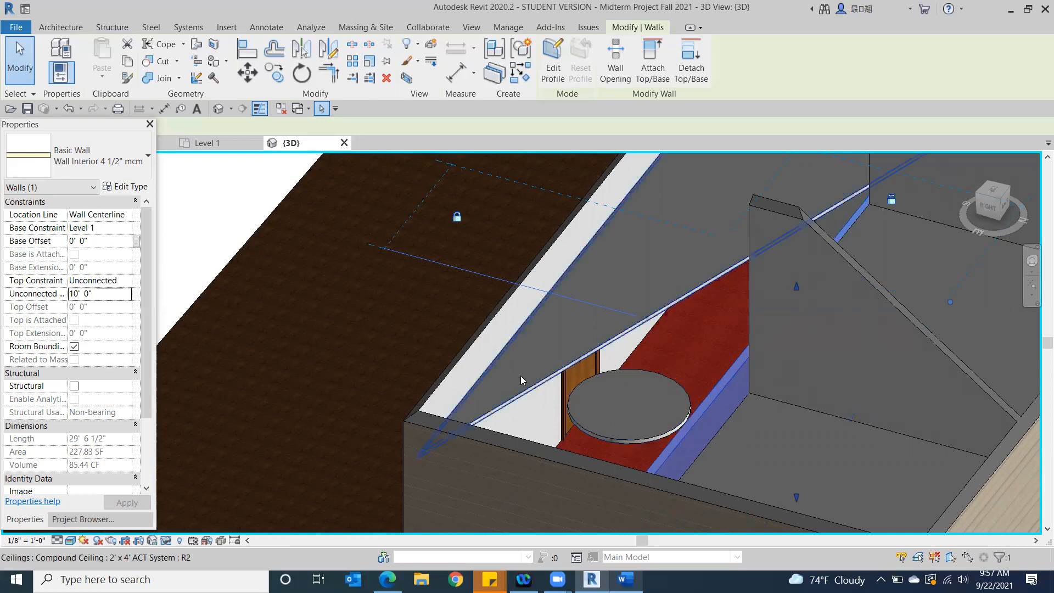
scroll(521, 376, "down", 3)
middle_click_drag(562, 375, 321, 434)
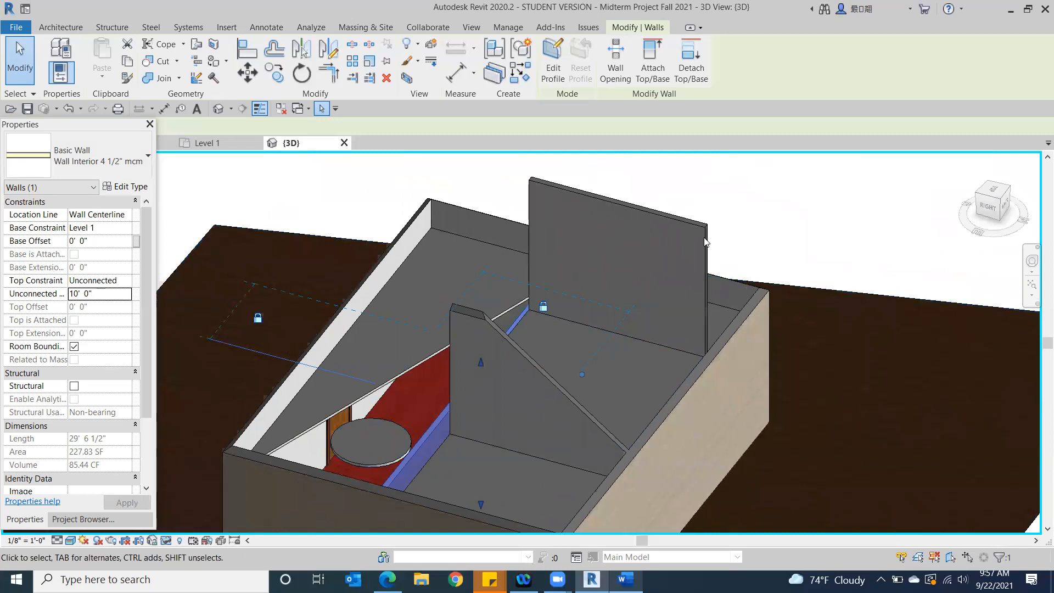
Set the top constraint of the 20' high short interior cross wall to Up to level: Level 2
key("Escape")
left_click(639, 224)
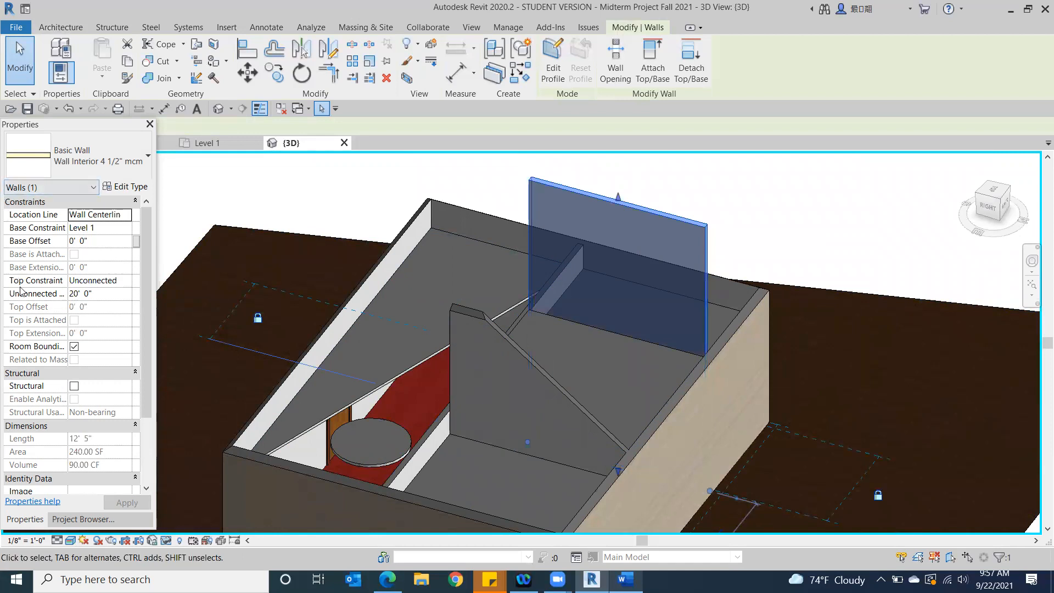
left_click(92, 295)
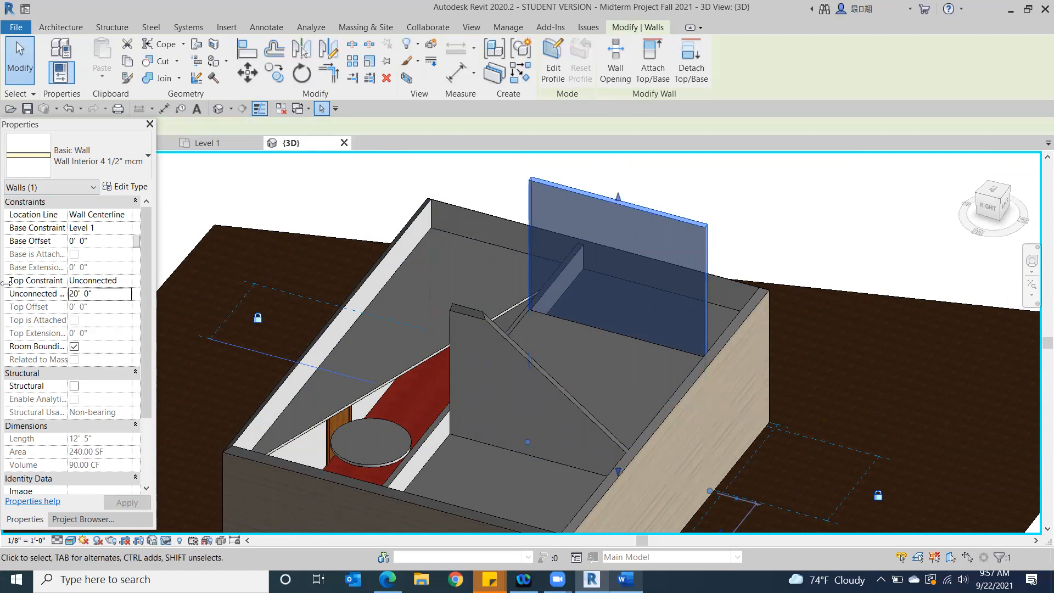
left_click(127, 282)
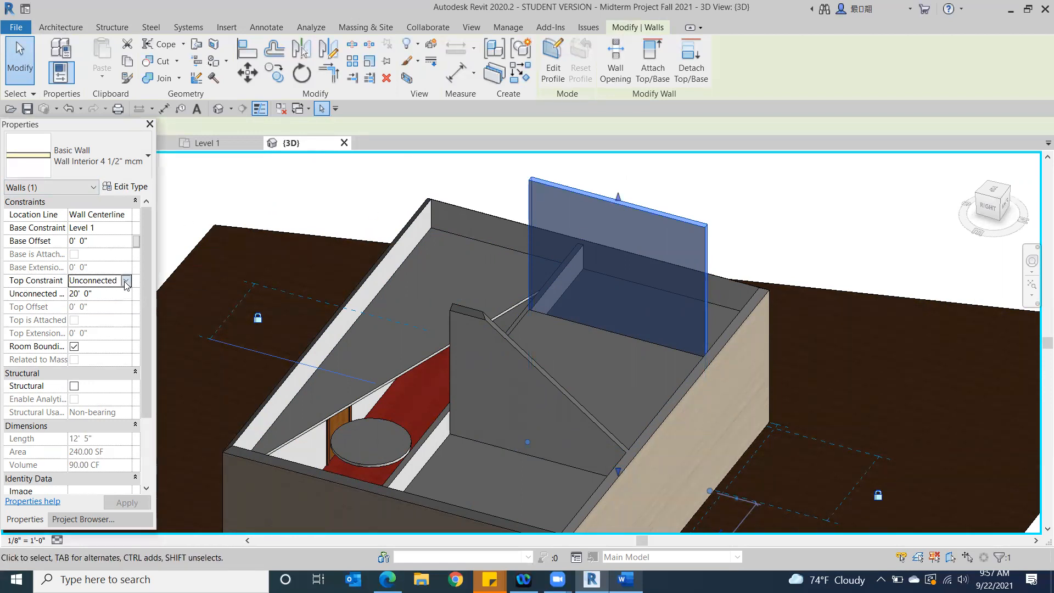
left_click(127, 282)
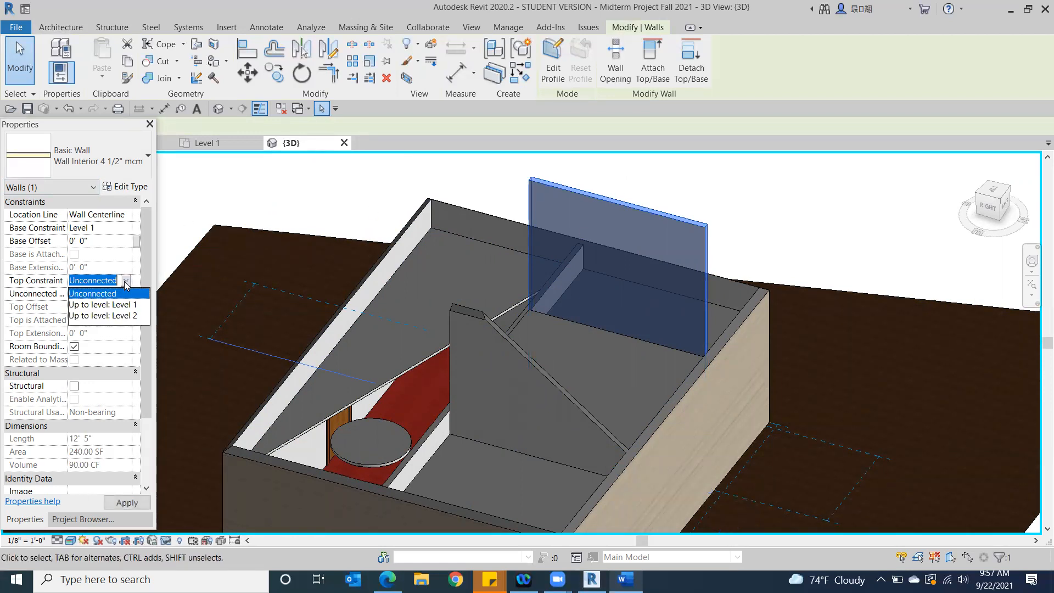
left_click(109, 316)
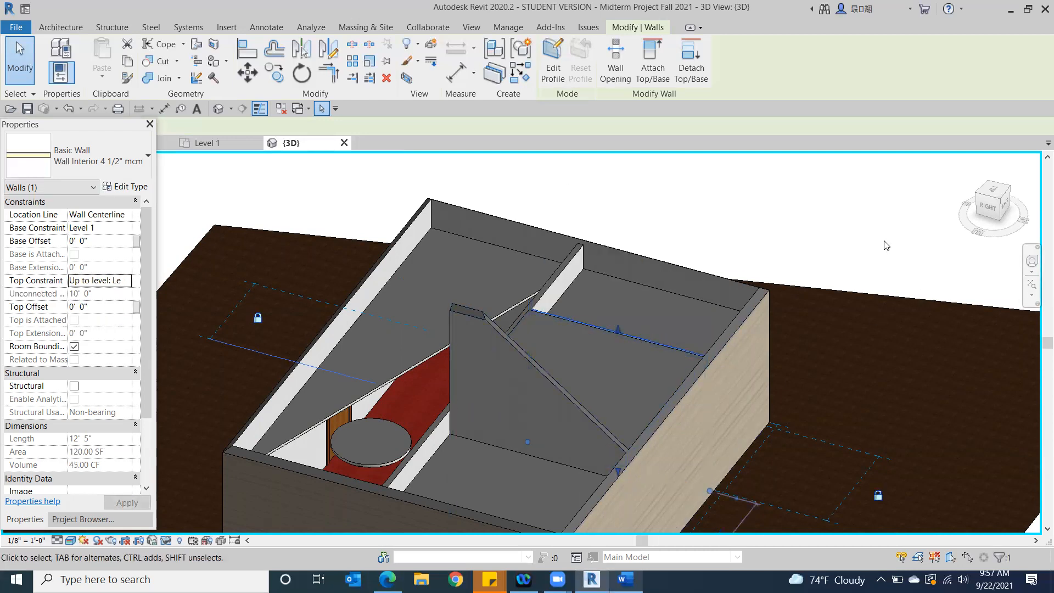
left_click(851, 246)
Change the short cross wall constrained to Level 2 to an Unconnected top with a height of 15' 0"
left_click_drag(993, 208, 741, 467)
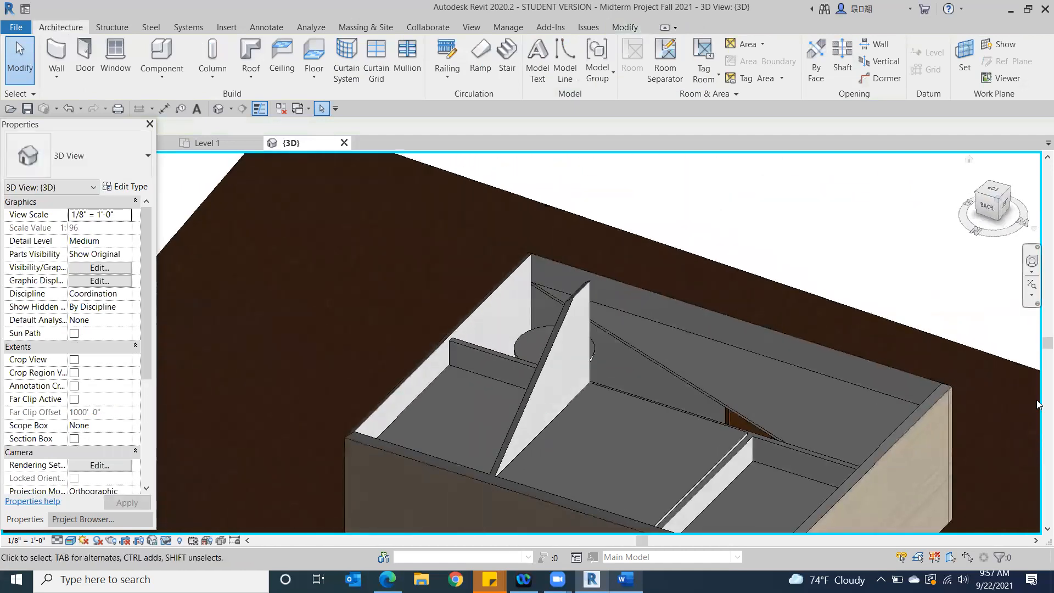
left_click(729, 476)
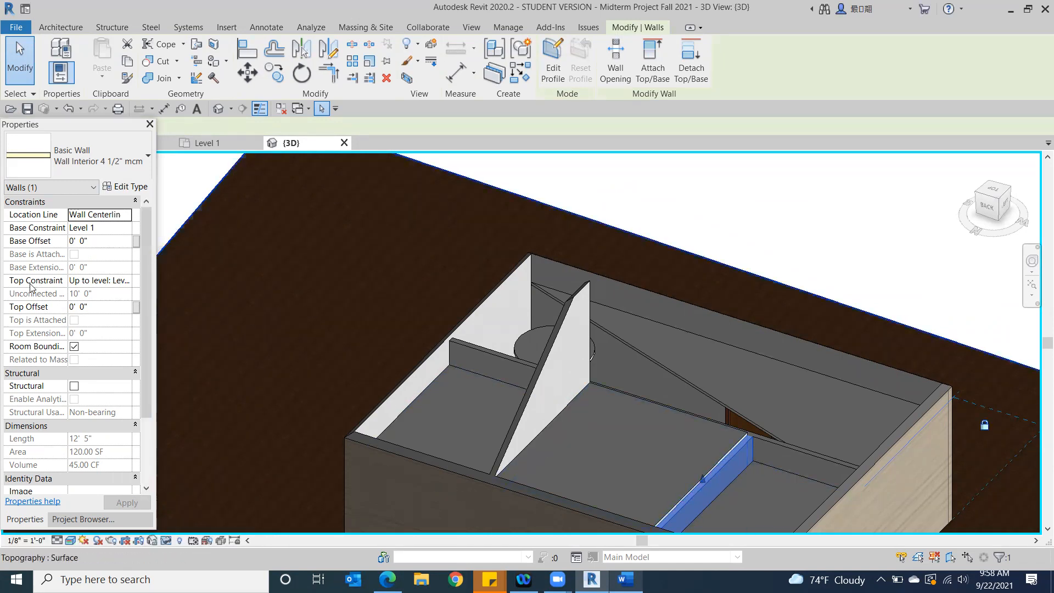
left_click(125, 283)
left_click(95, 299)
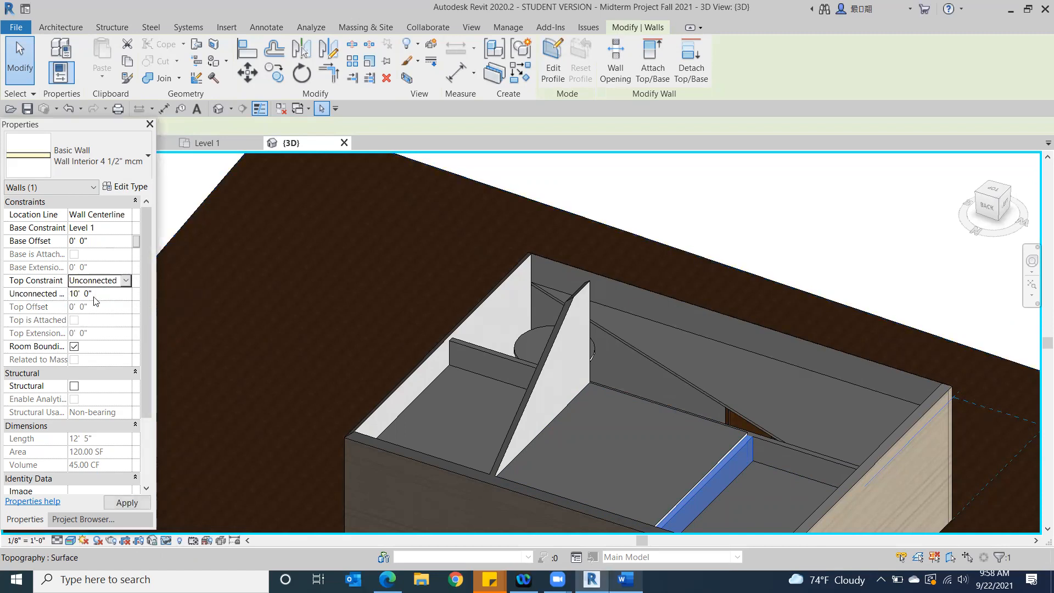
left_click_drag(93, 295, 66, 297)
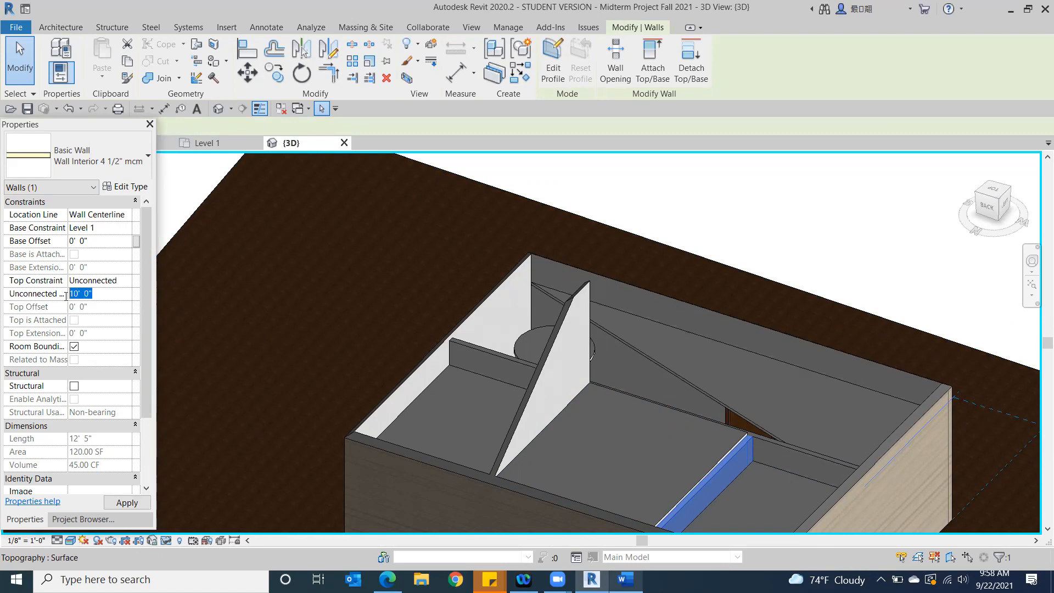
type("15")
key("Return")
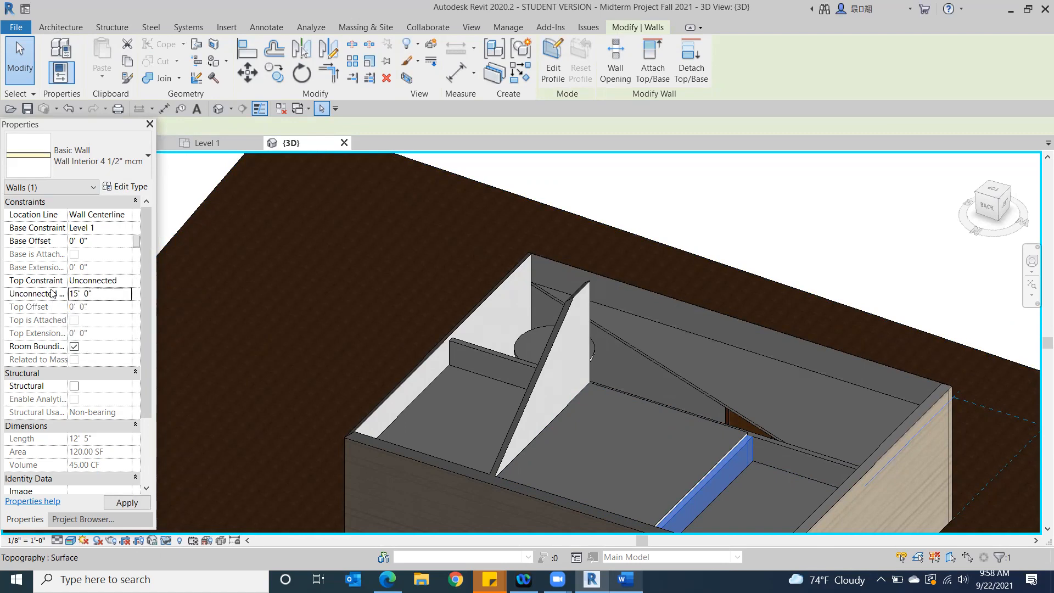
left_click(861, 236)
Constrain the top of the 15' high short cross wall back up to Level 2
left_click(815, 451)
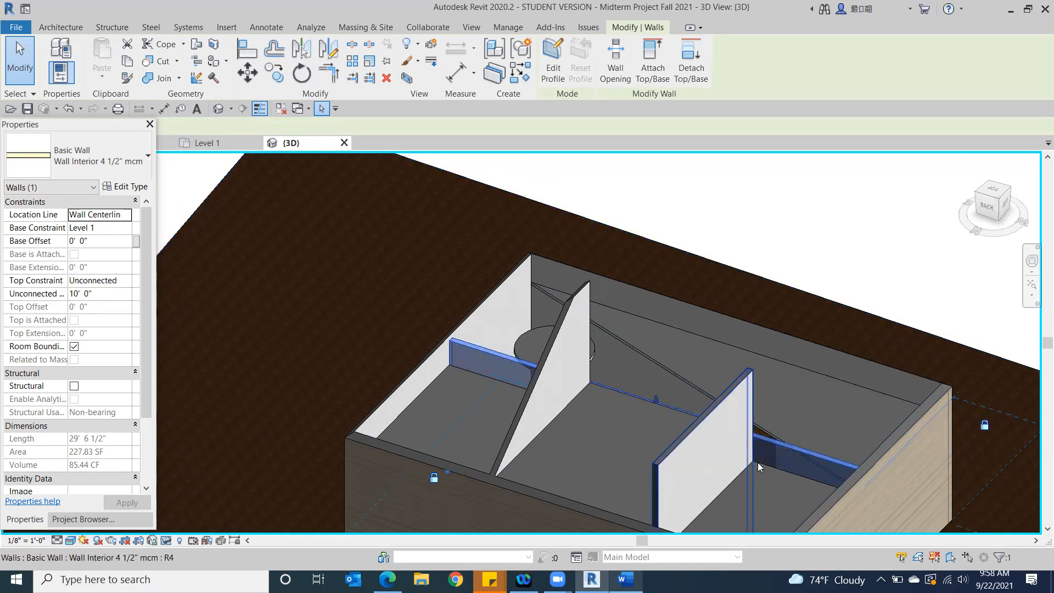
left_click(697, 452)
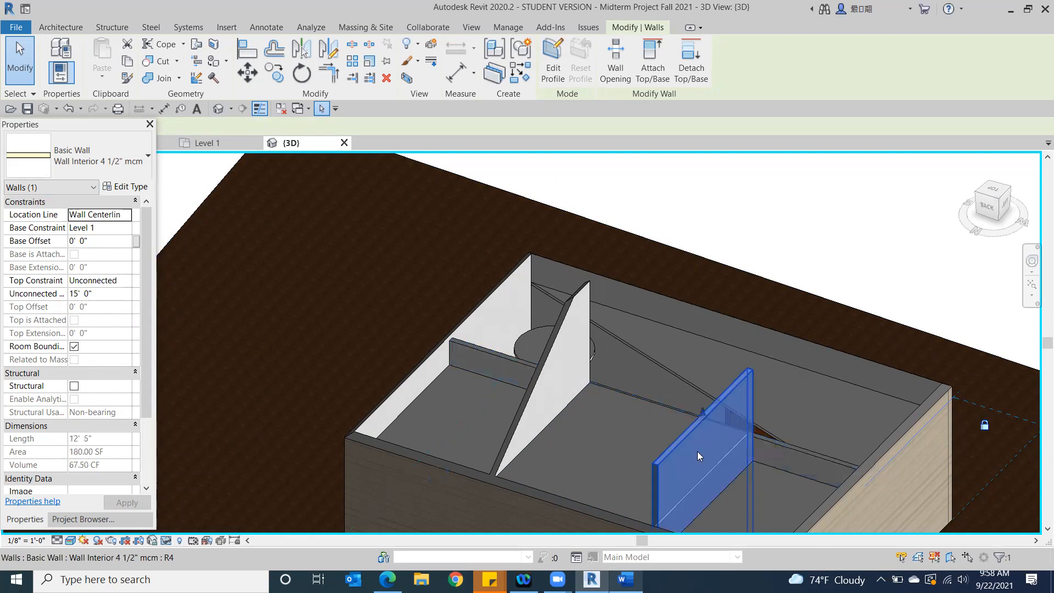
left_click(127, 279)
left_click(127, 280)
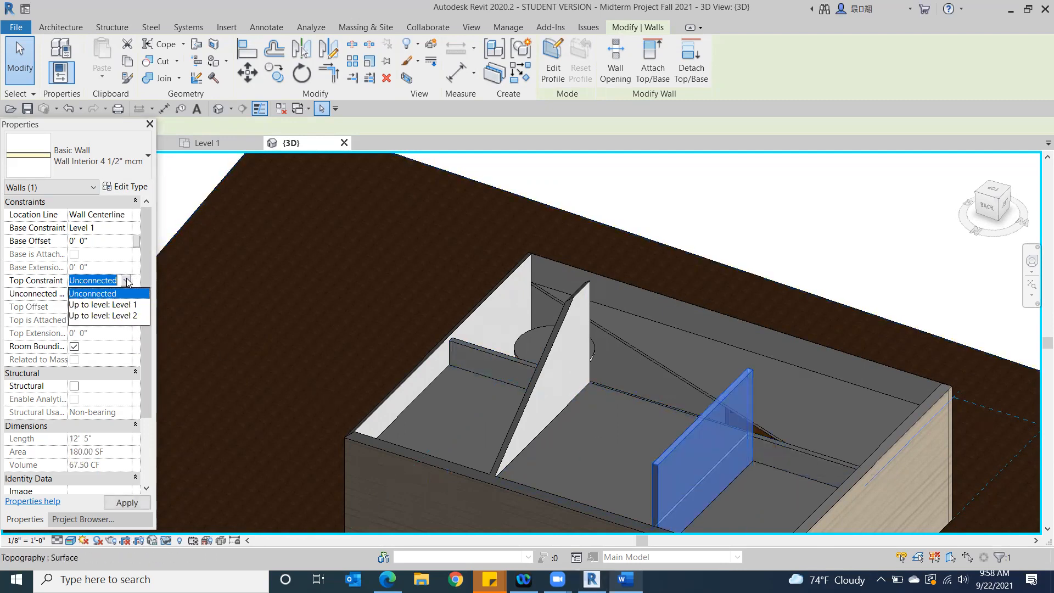
left_click(115, 316)
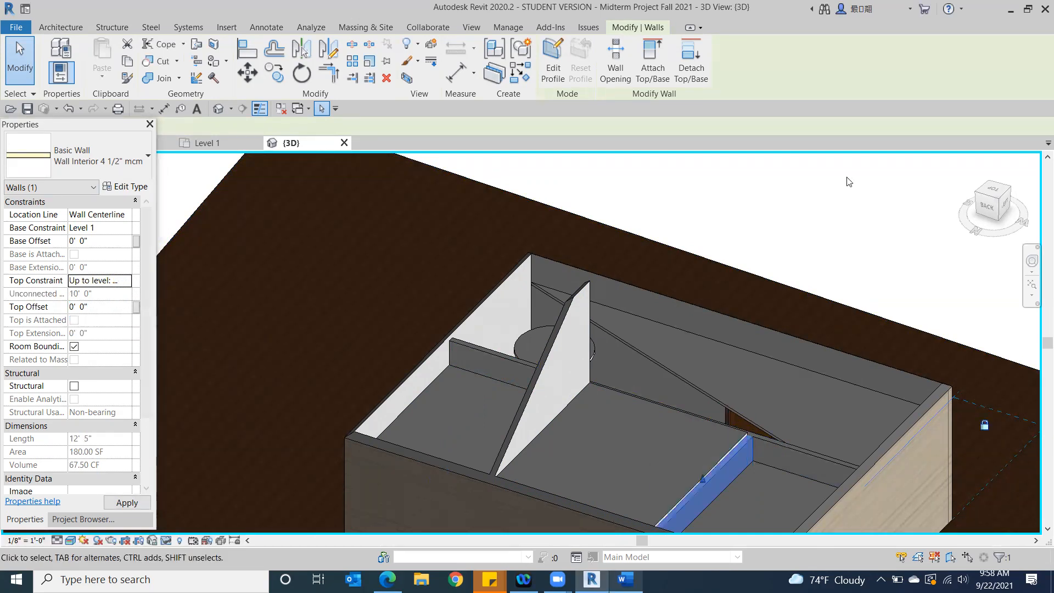
left_click(840, 200)
Change the 3D view's visual style to Consistent Colors and view the building from an upper corner
scroll(818, 206, "down", 2)
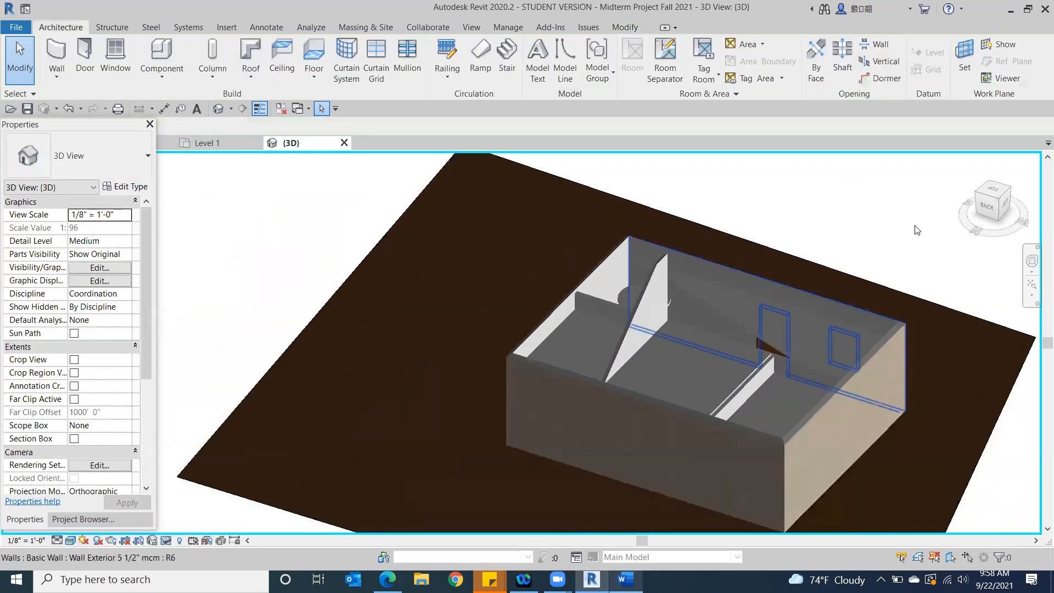
left_click(972, 195)
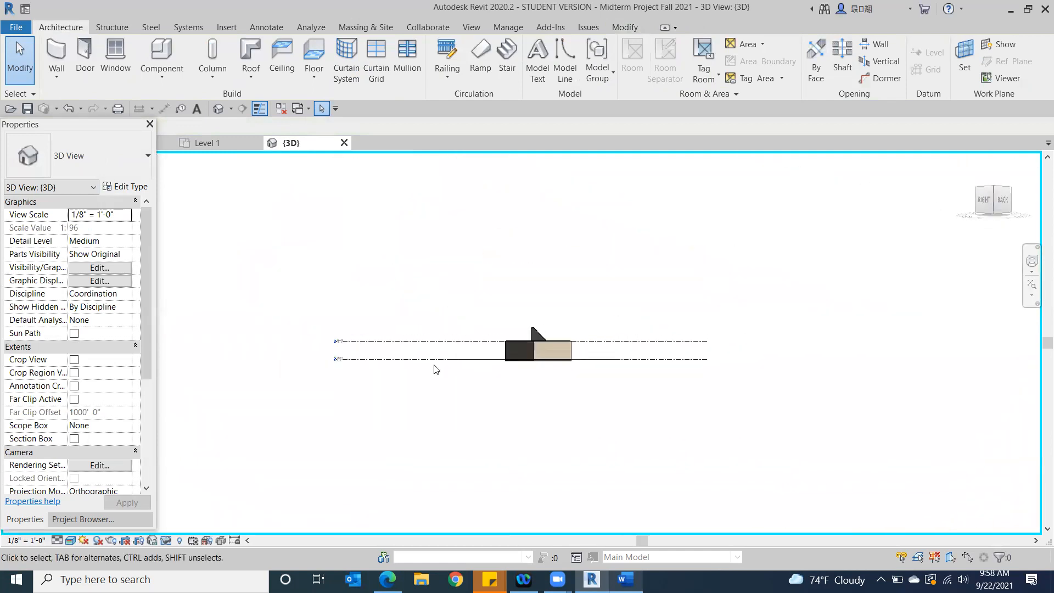
left_click(70, 541)
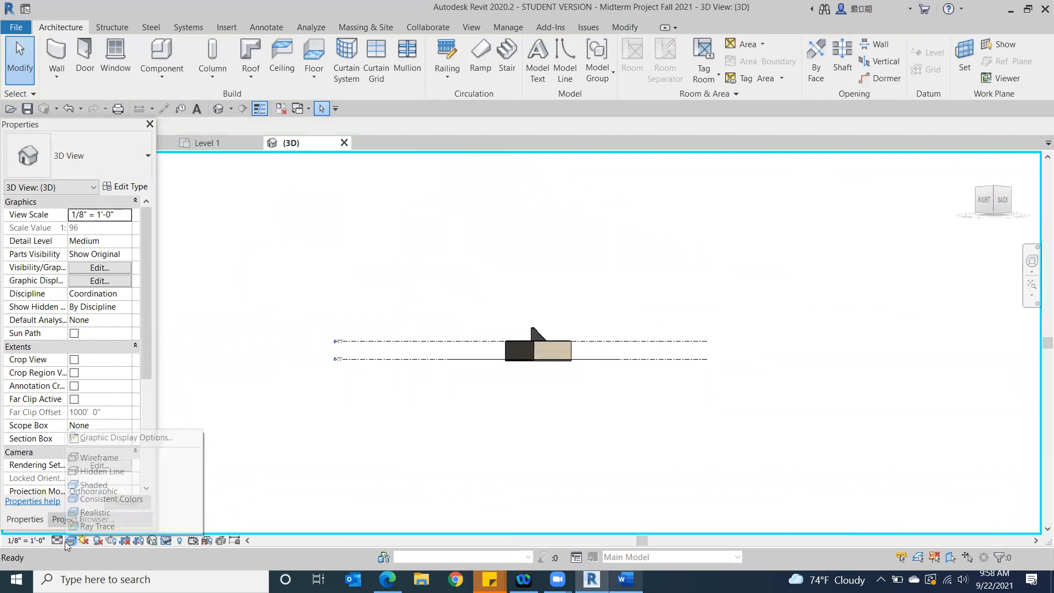
left_click(99, 501)
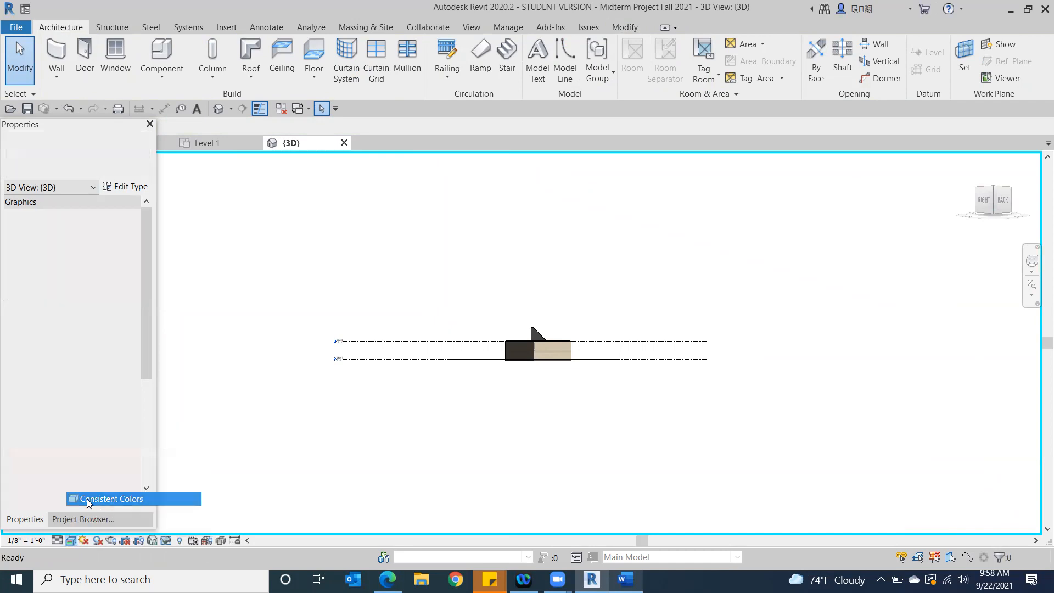
left_click(994, 187)
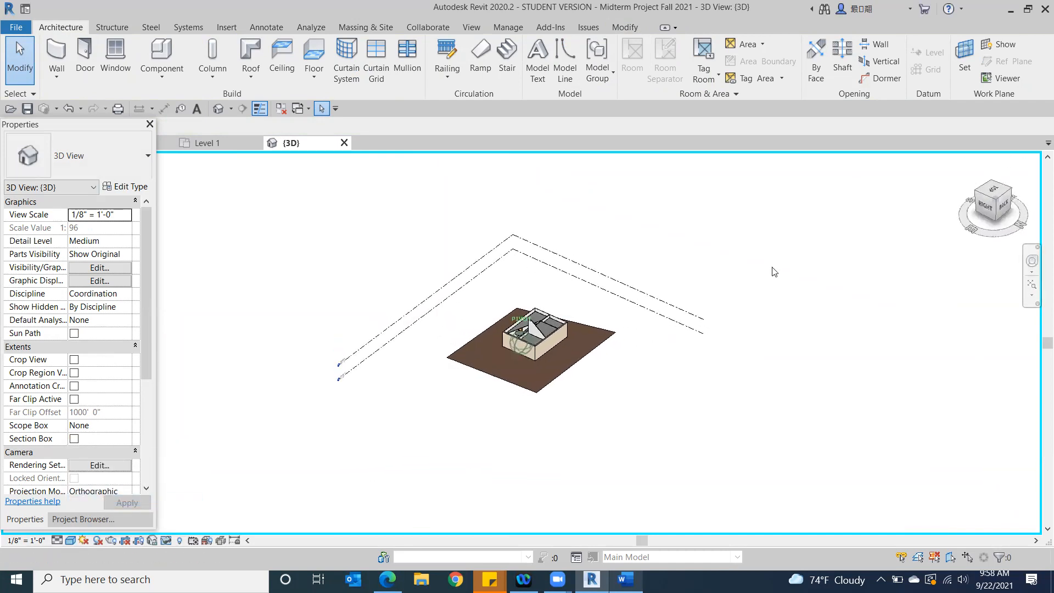
Set the top constraint of the sloped interior cross wall to Up to level: Level 2
scroll(541, 354, "up", 3)
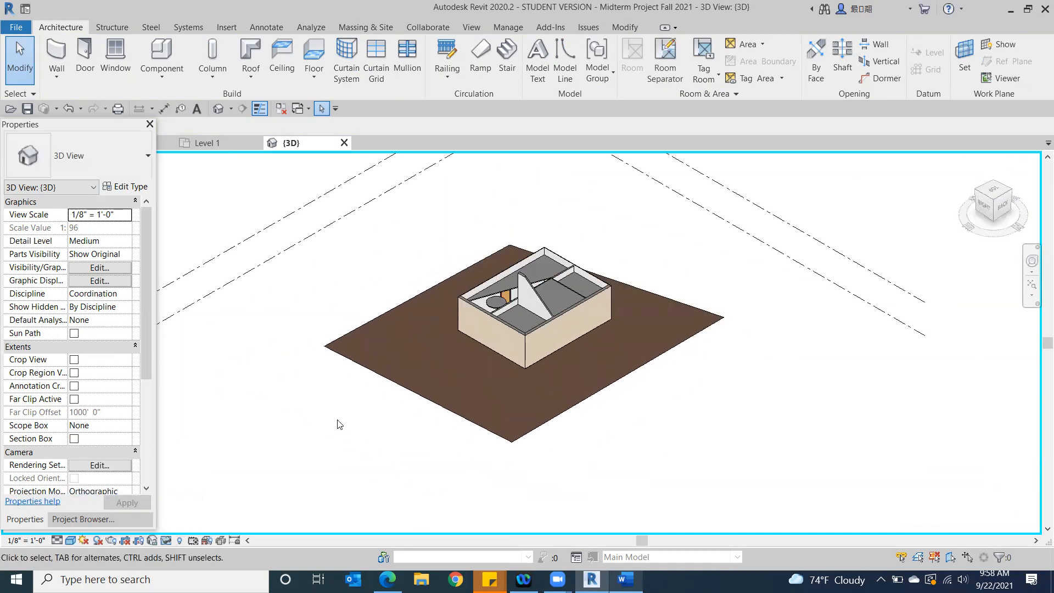
left_click(537, 298)
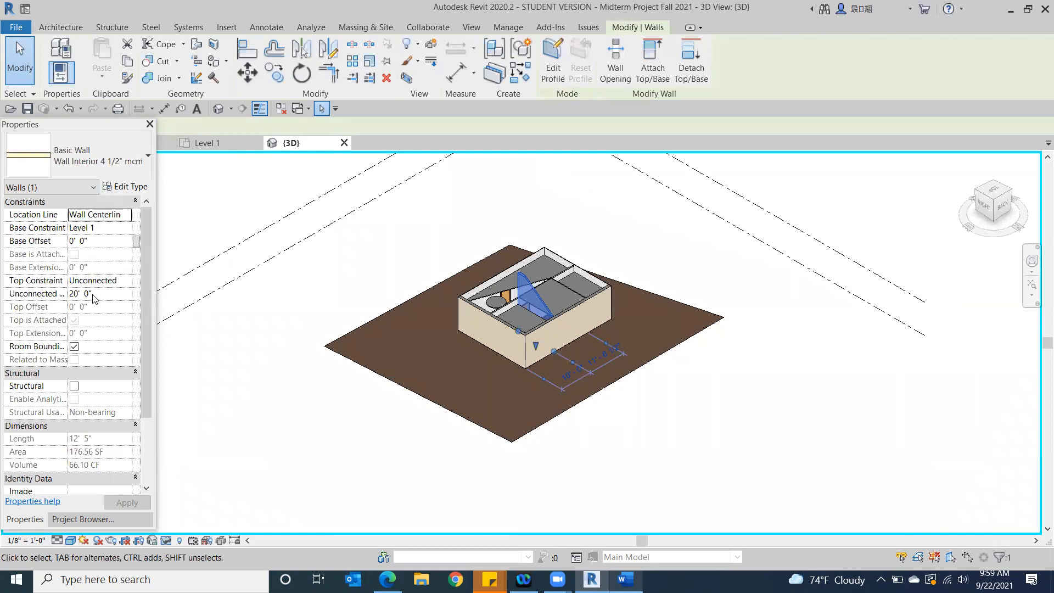
left_click(125, 281)
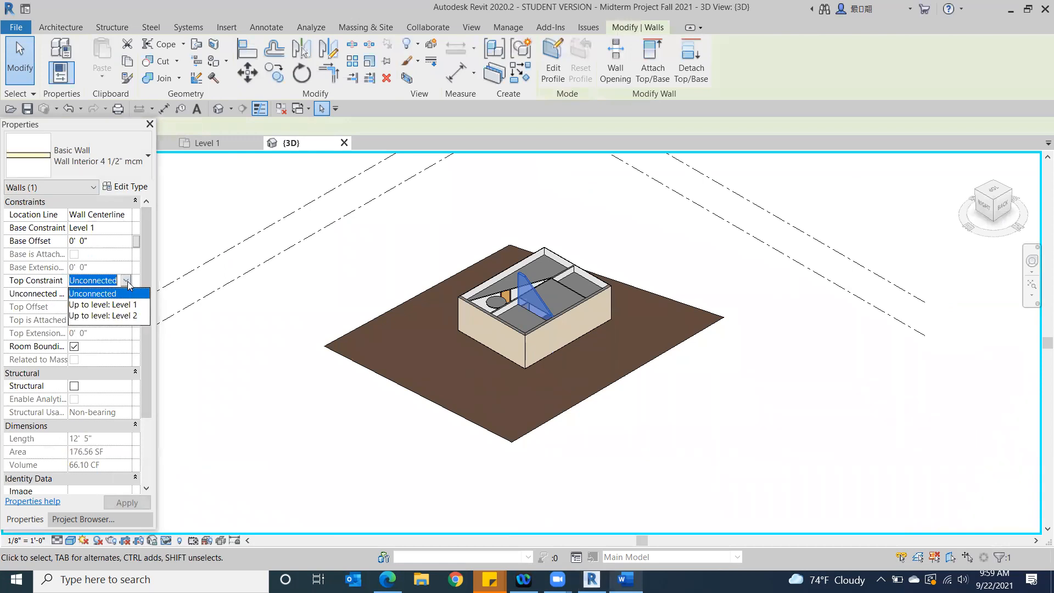
left_click(121, 317)
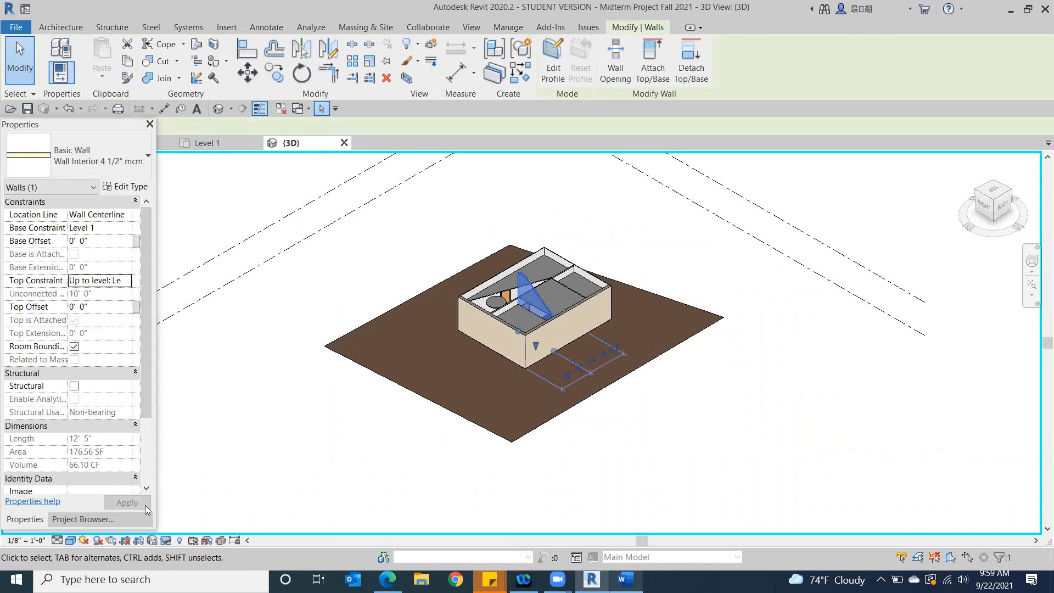
left_click(294, 473)
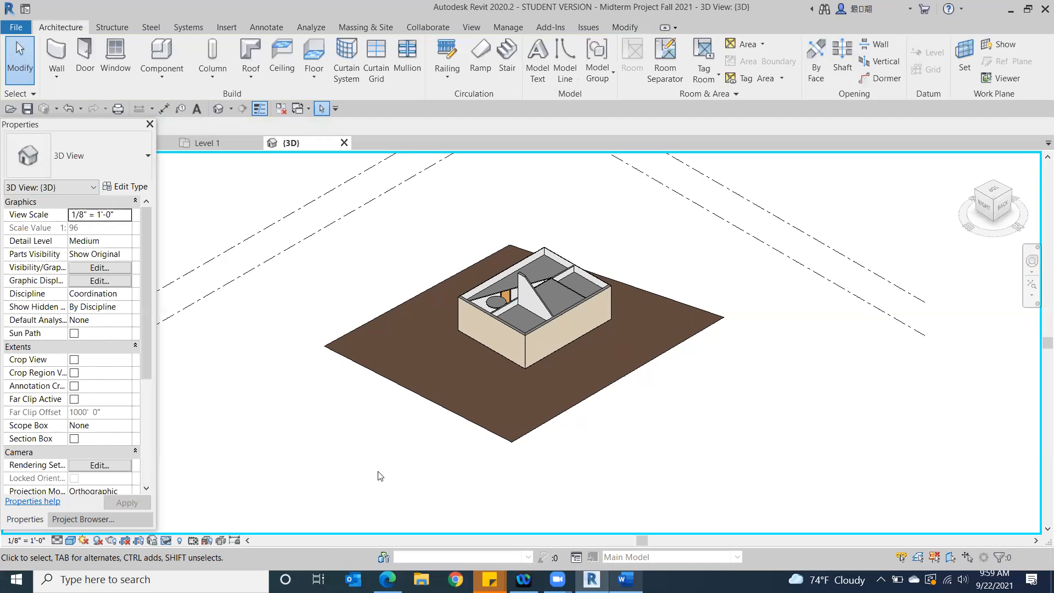
Set the sloped cross wall's top constraint to Unconnected with a height of 10' 0"
left_click(530, 295)
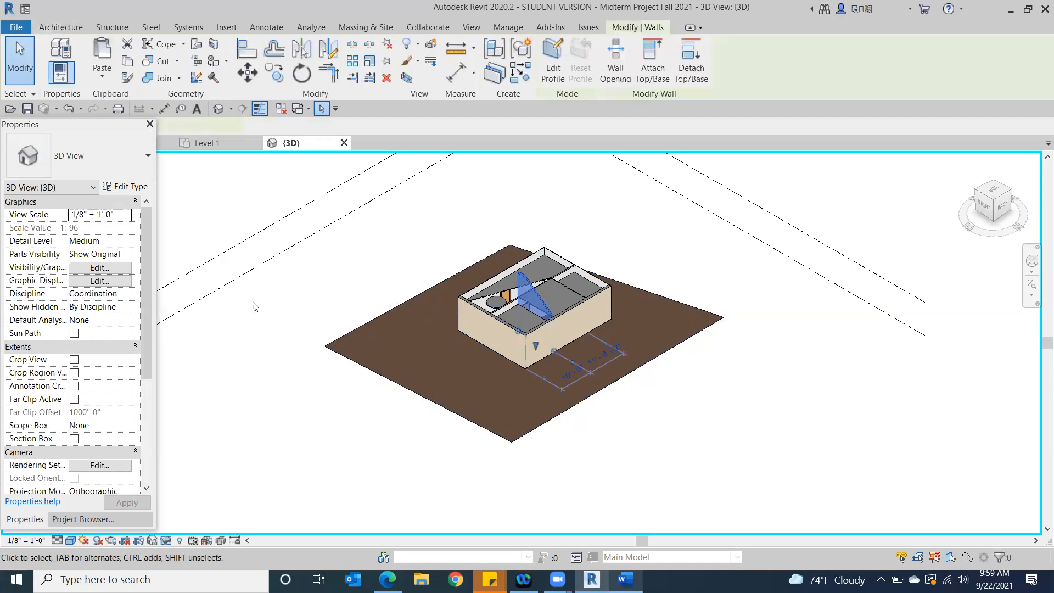
left_click(132, 281)
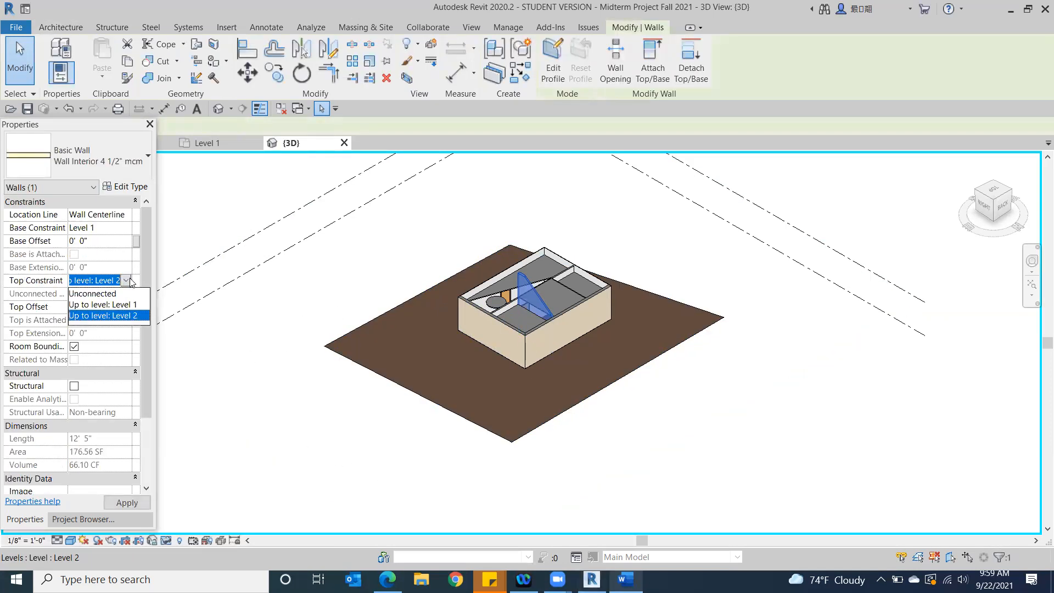
left_click(101, 295)
left_click(101, 296)
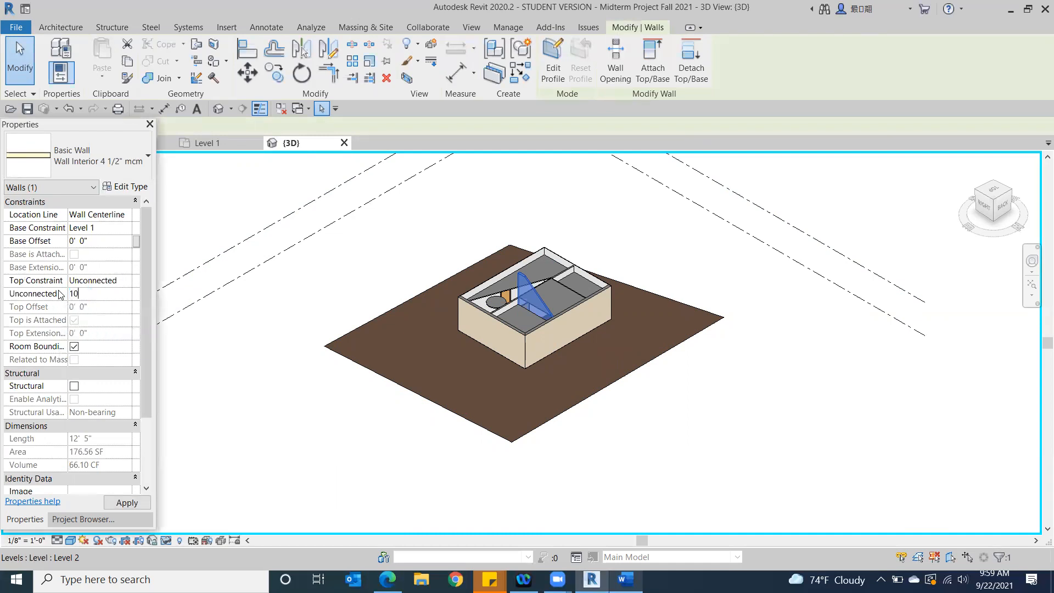
left_click(304, 440)
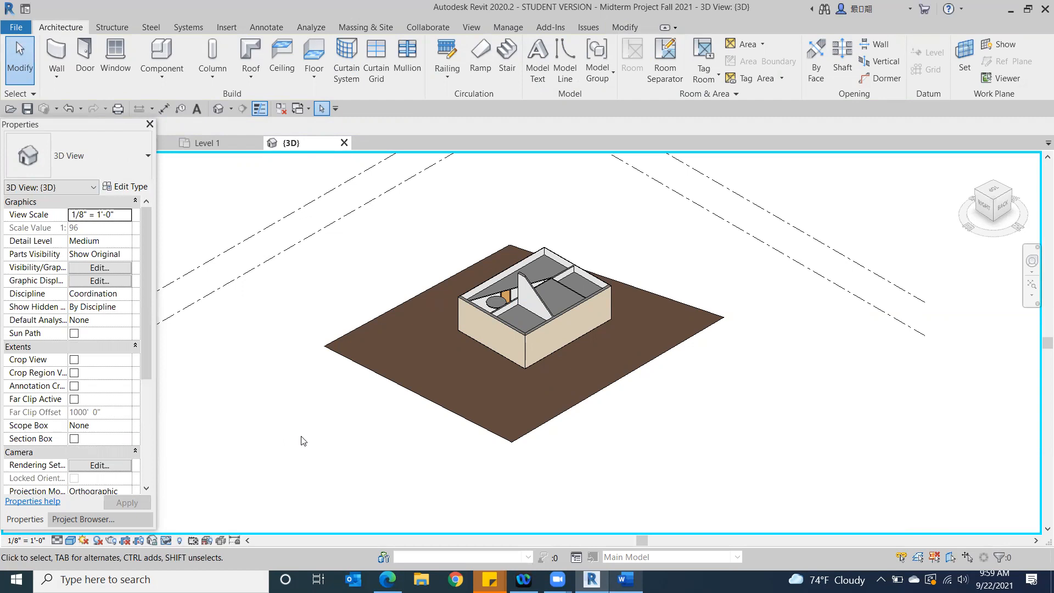
Reset the temporary hide/isolate with the building seen from its right side
left_click(983, 208)
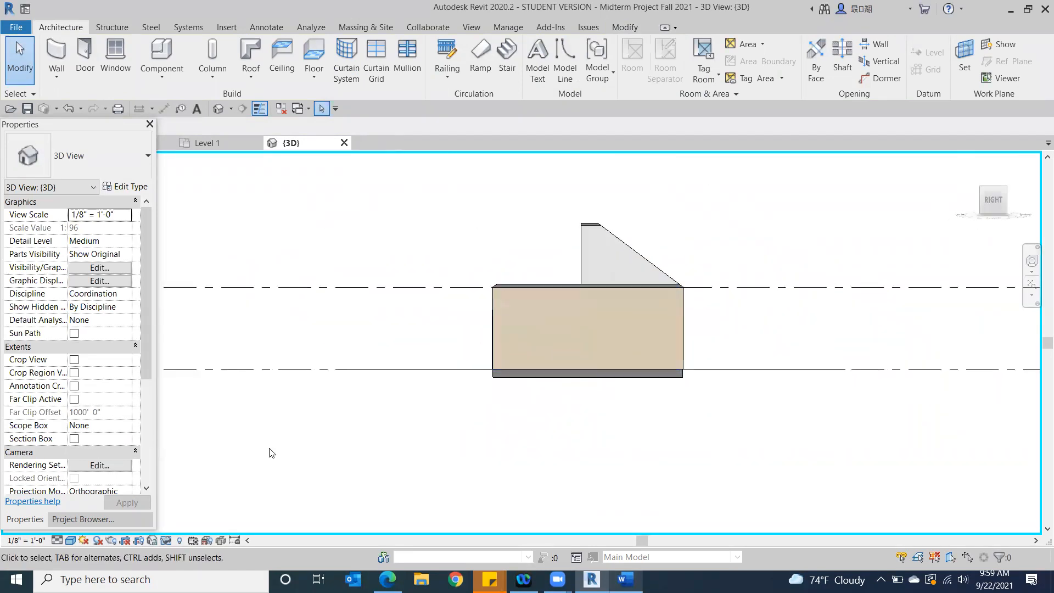
left_click(165, 541)
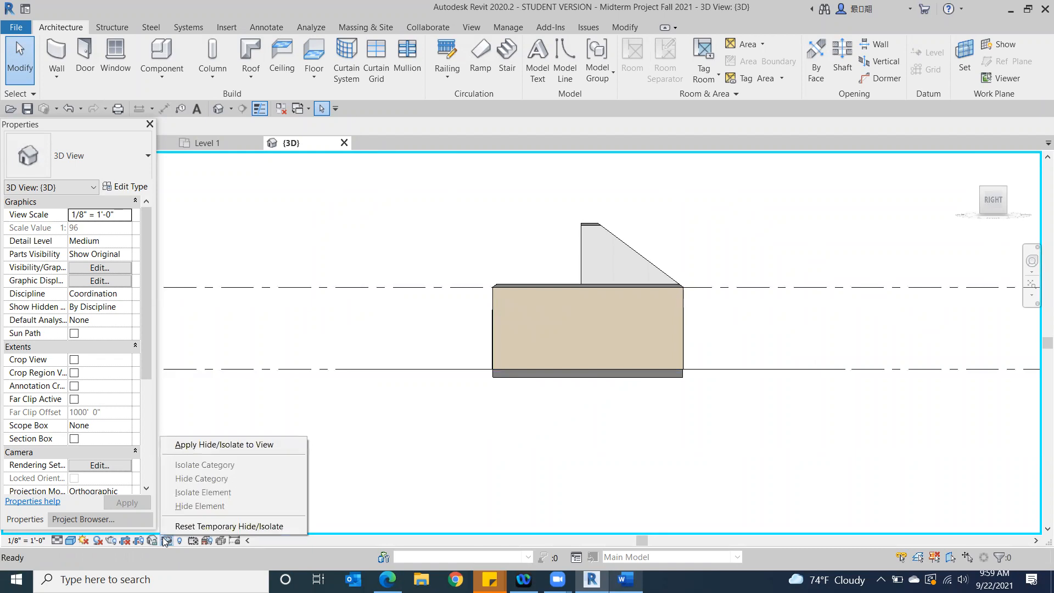
left_click(225, 526)
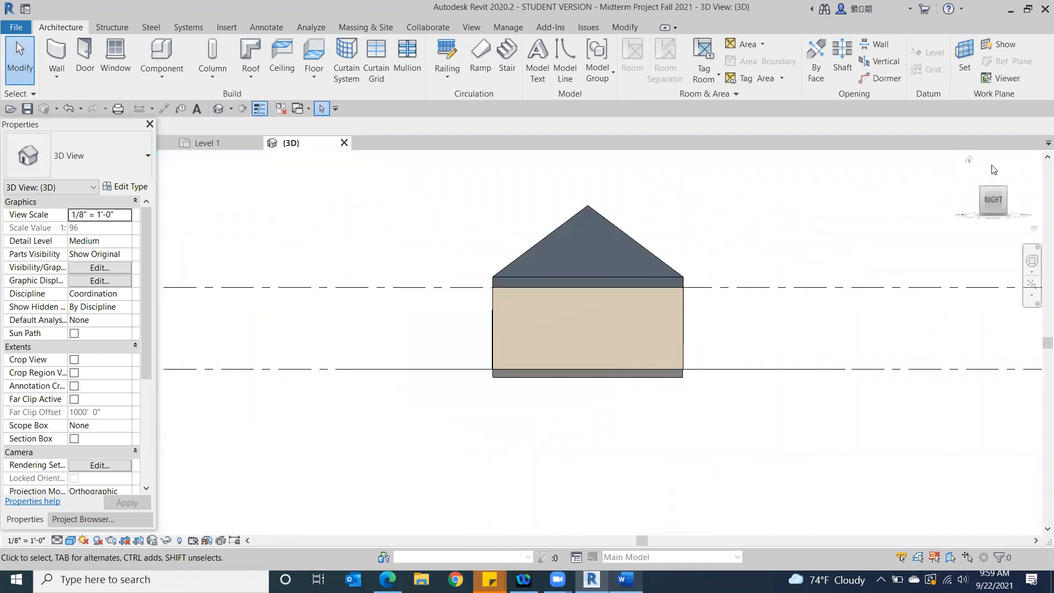
Temporarily hide the building's right-side exterior wall and the topography surface
left_click_drag(986, 193, 954, 200)
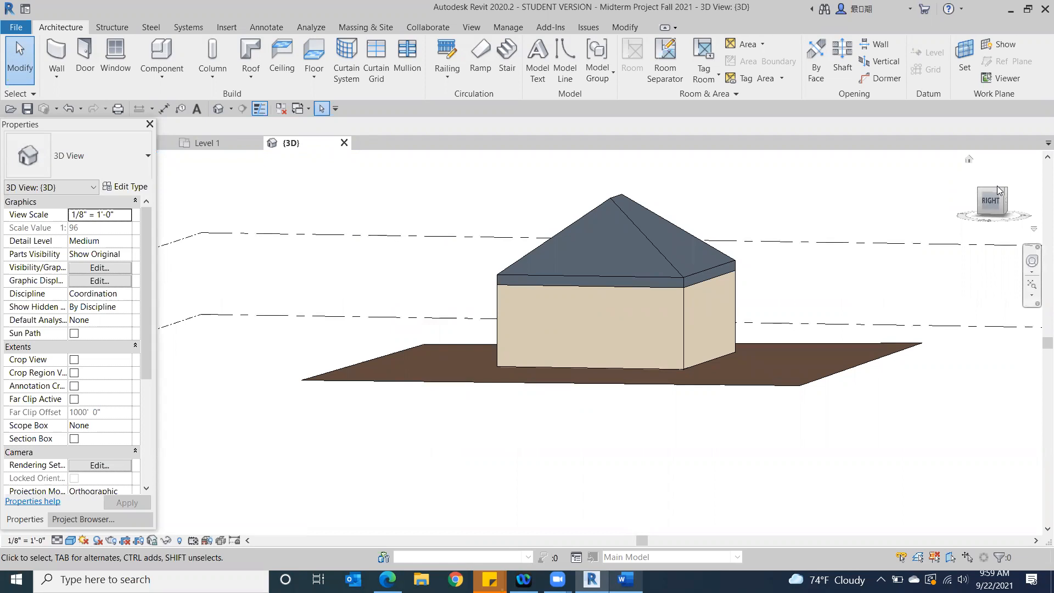
left_click(596, 348)
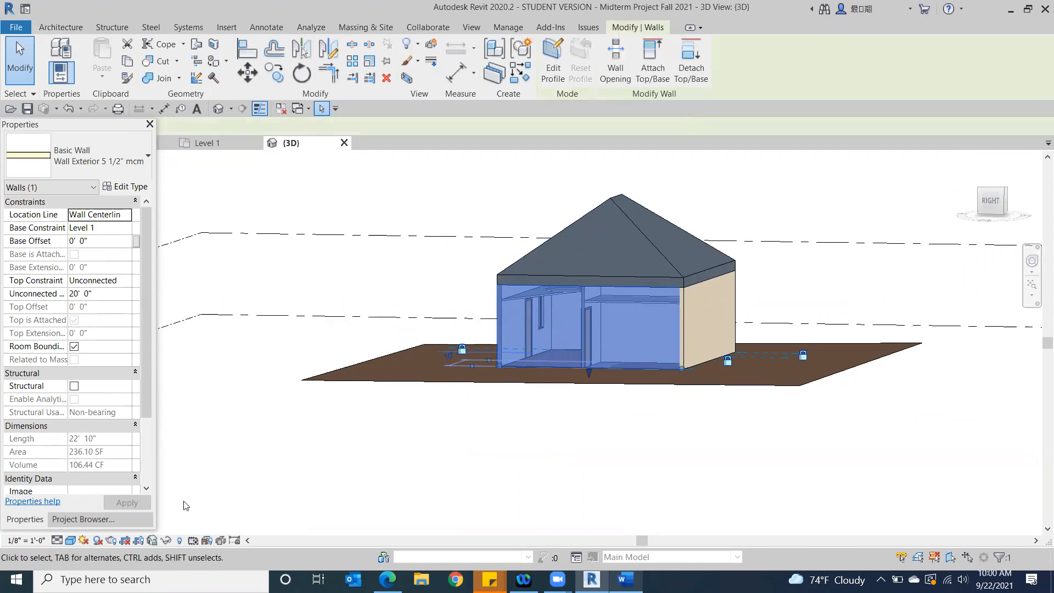
left_click(161, 544)
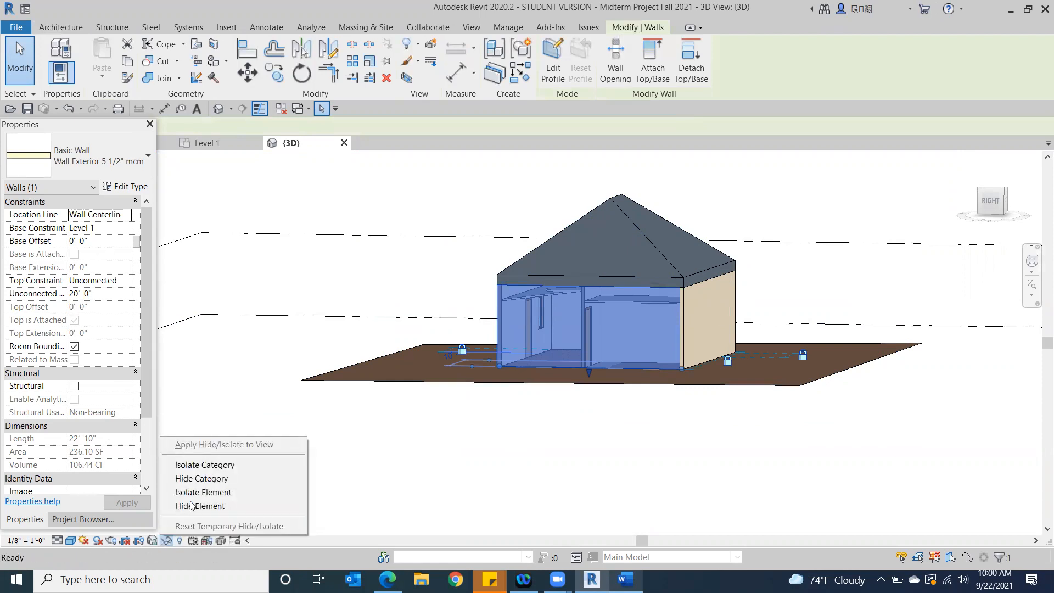
left_click(190, 506)
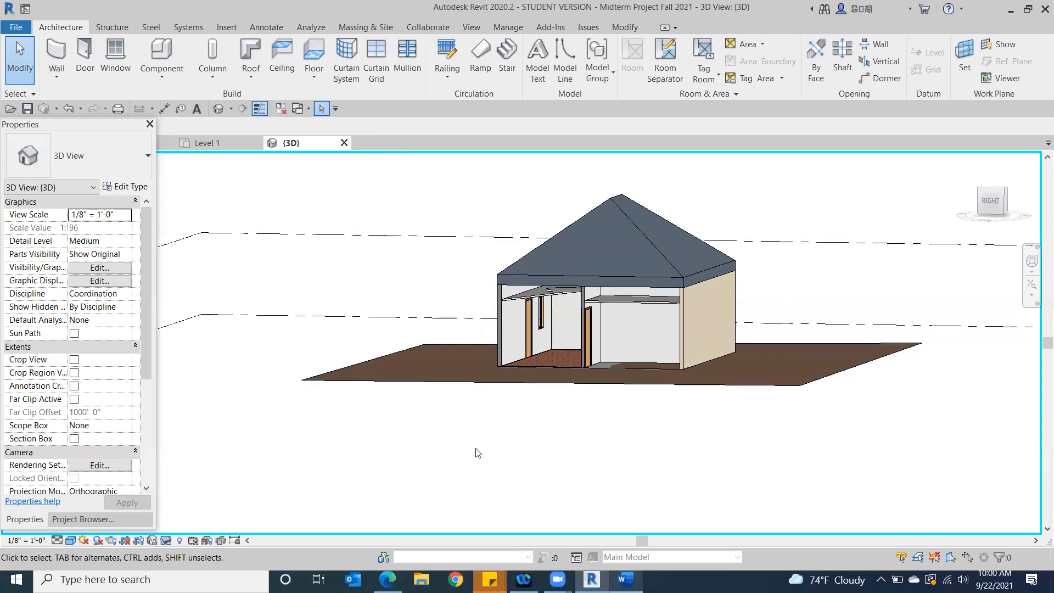
left_click(796, 373)
key("h")
key("h")
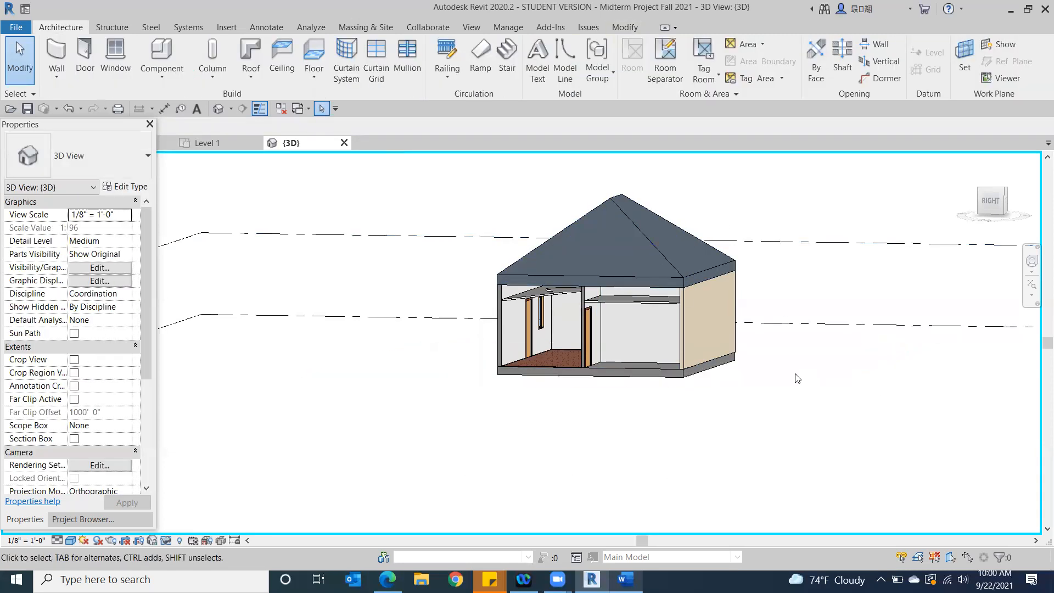
Detach the top of the sloped interior cross wall from the Generic - 12" roof
scroll(663, 317, "up", 2)
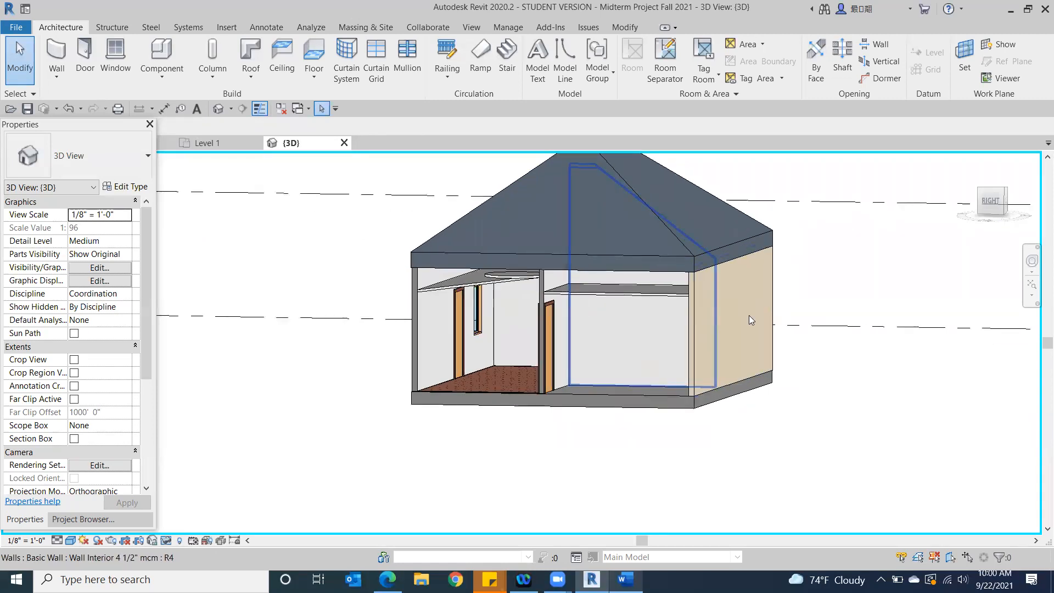
left_click(615, 347)
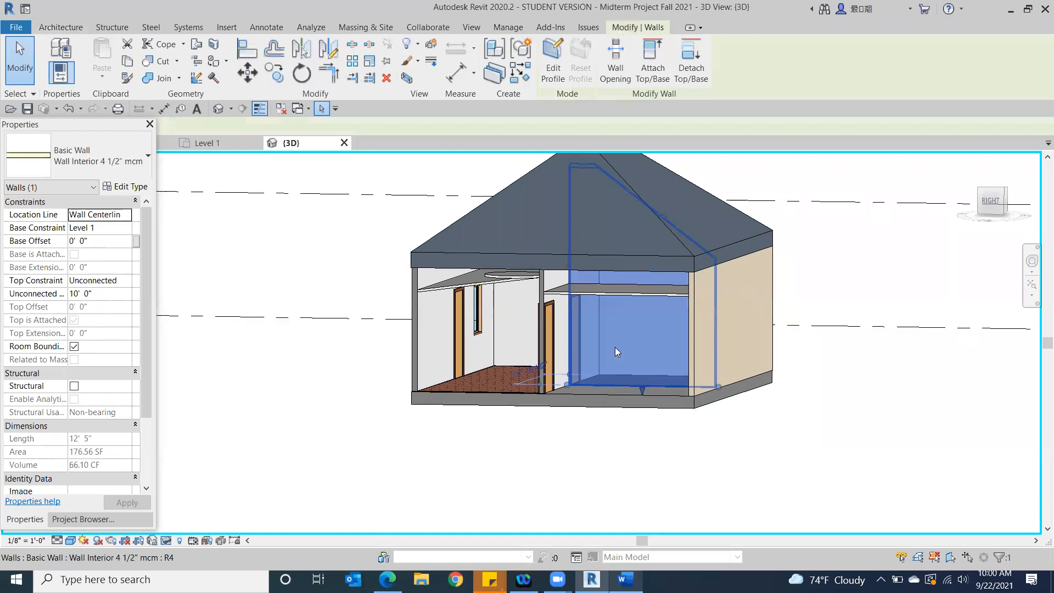
left_click(700, 54)
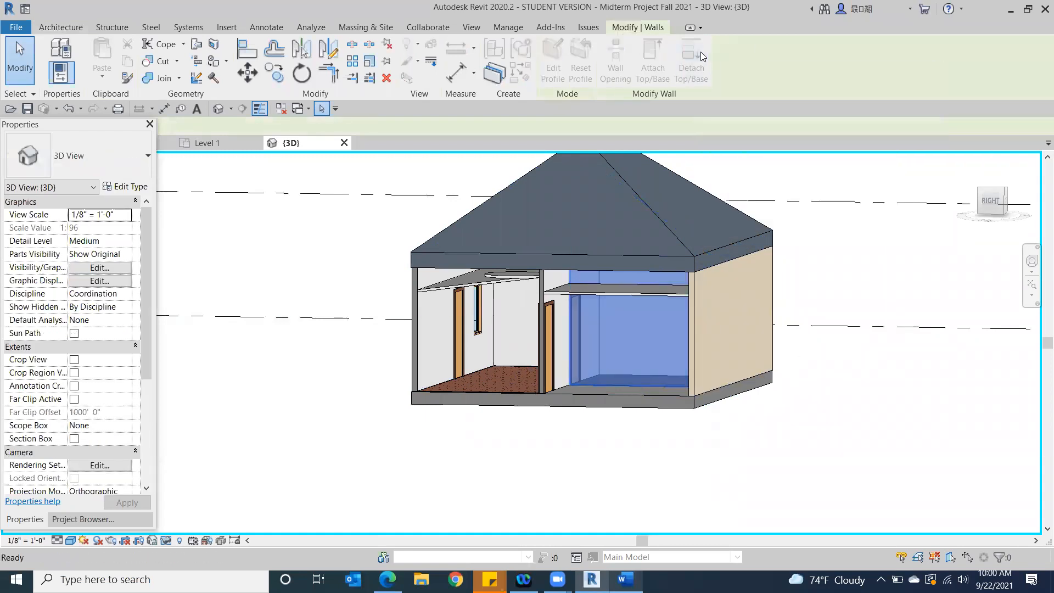
left_click(636, 204)
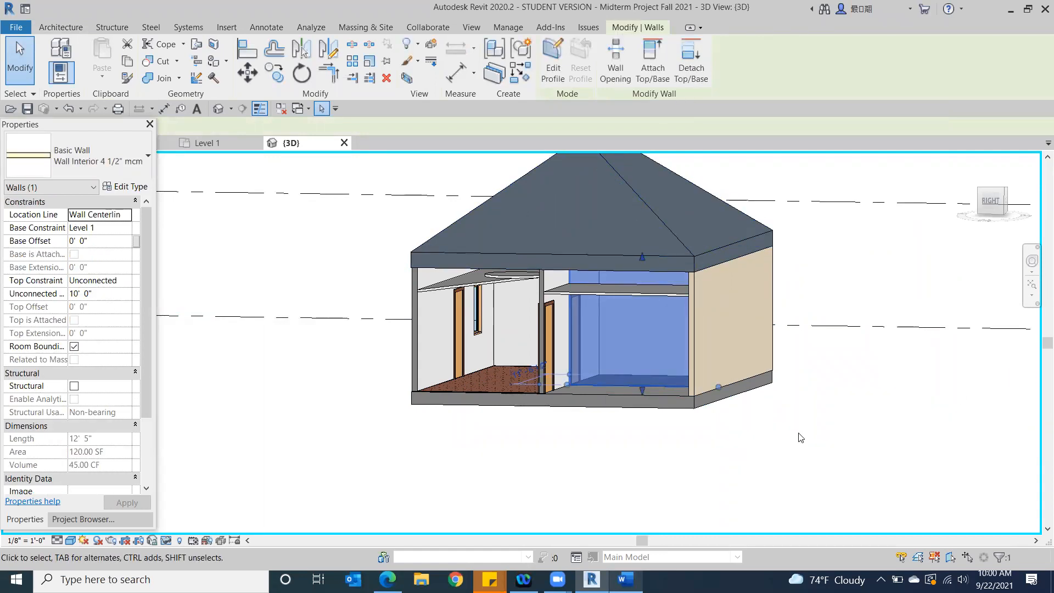
scroll(801, 438, "down", 1)
left_click(682, 499)
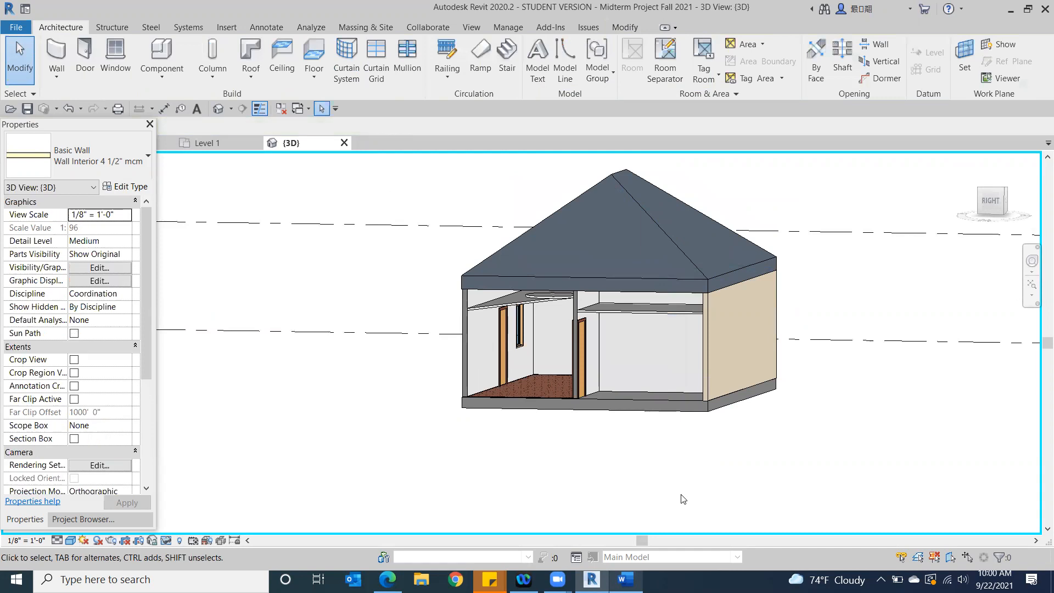
Temporarily hide the Generic - 12" roof to expose the interior walls
left_click(680, 239)
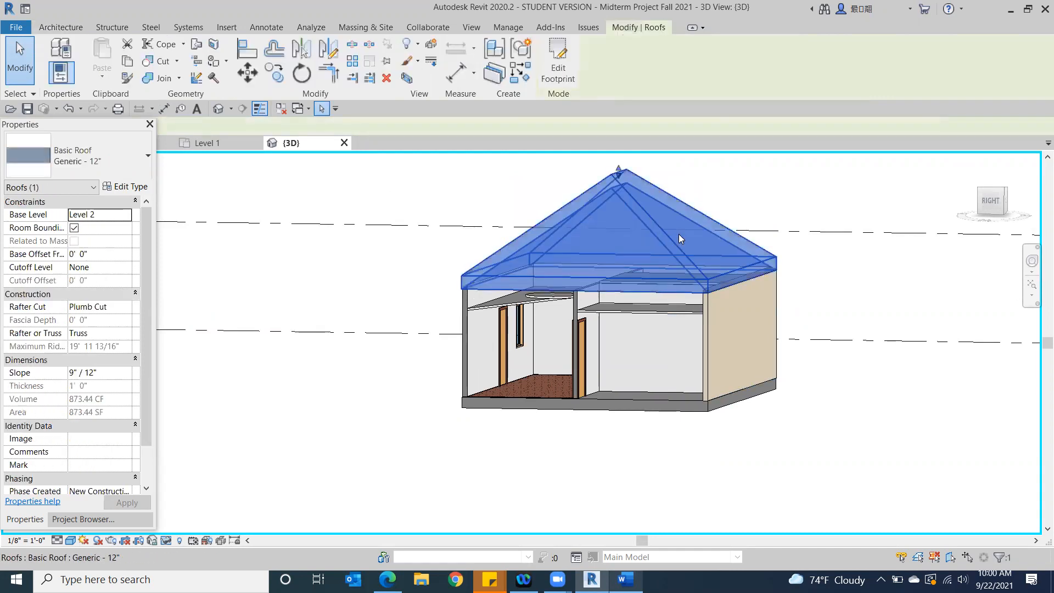
left_click(167, 542)
left_click(199, 506)
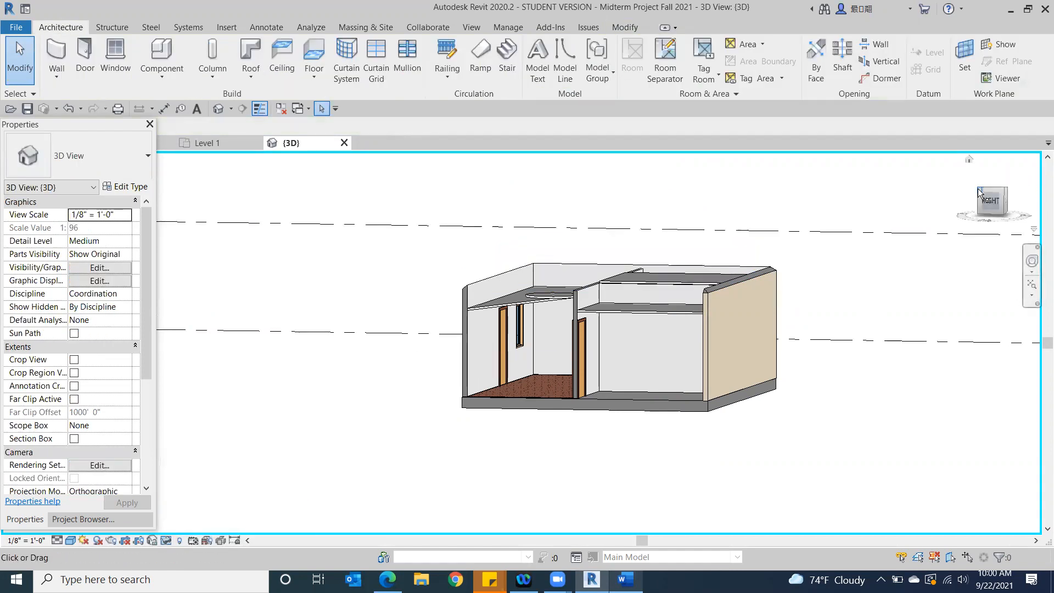
Check the detached cross wall's top constraint and unconnected height against the ceilings and neighbouring walls
left_click_drag(990, 223, 980, 236)
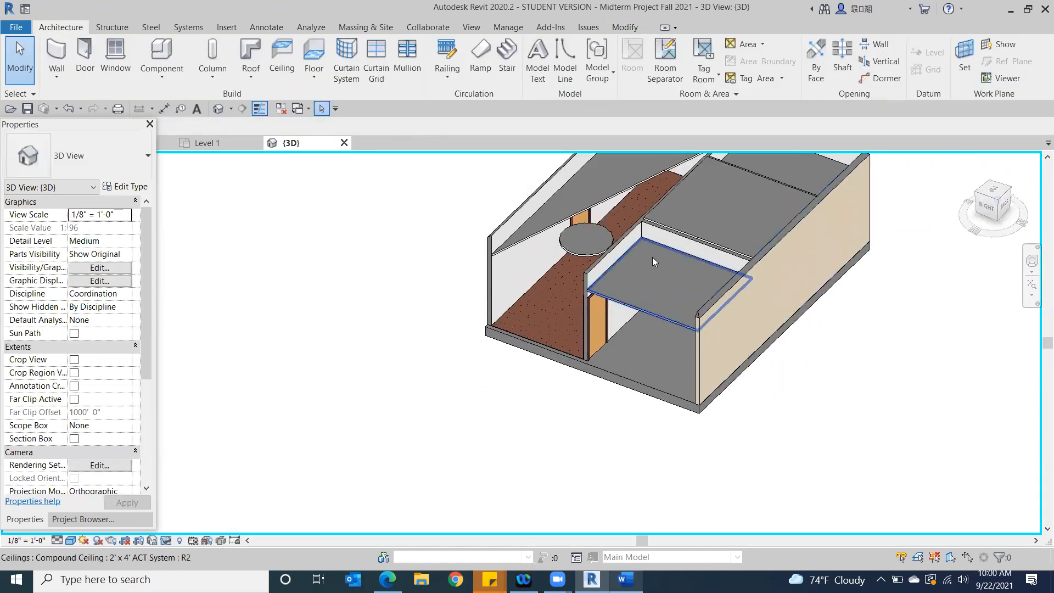
left_click(695, 240)
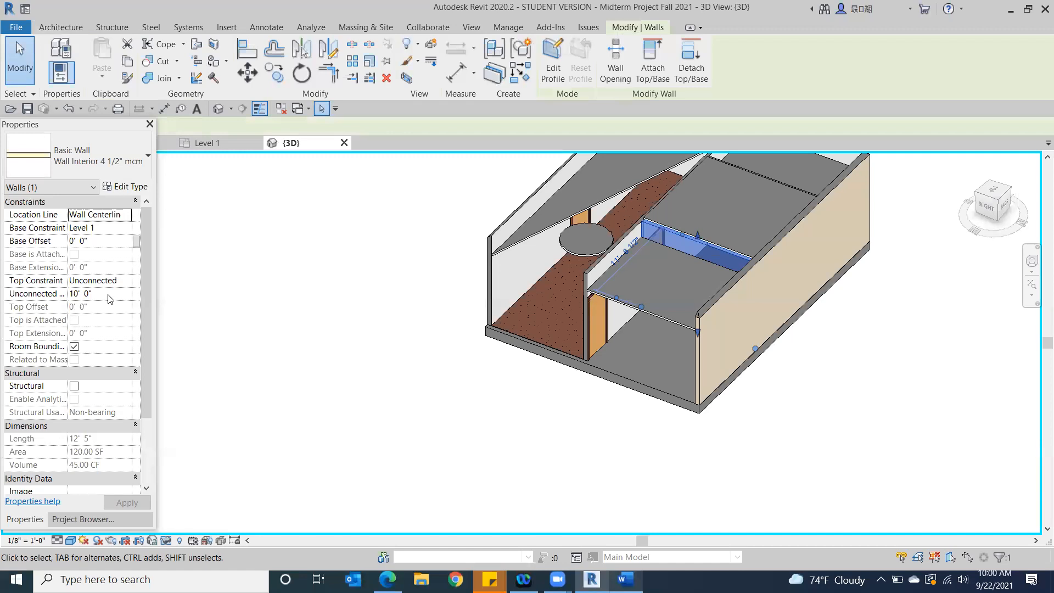
left_click(310, 353)
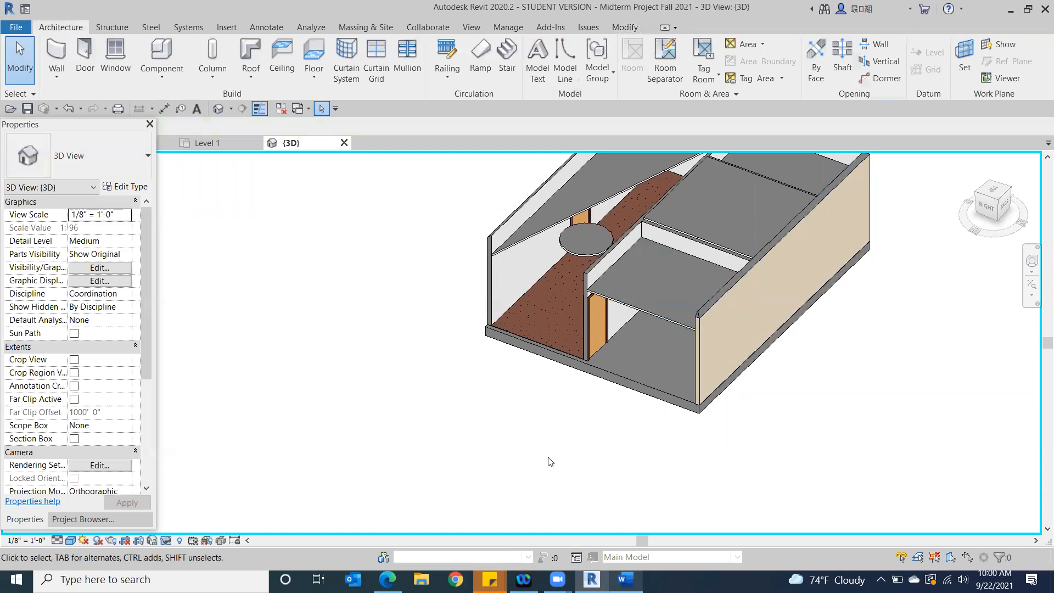
left_click(662, 236)
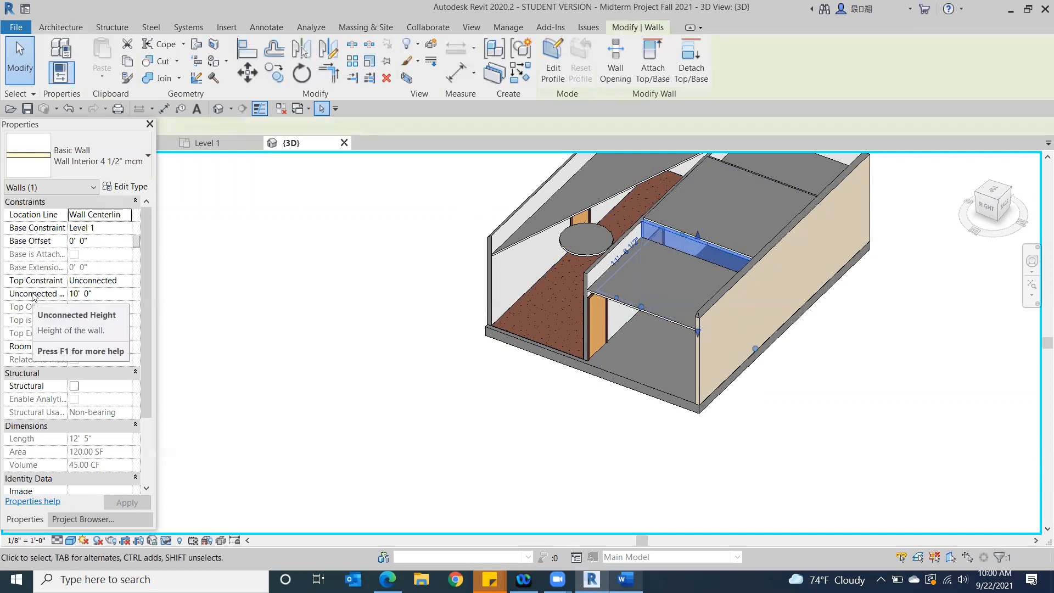
left_click(563, 448)
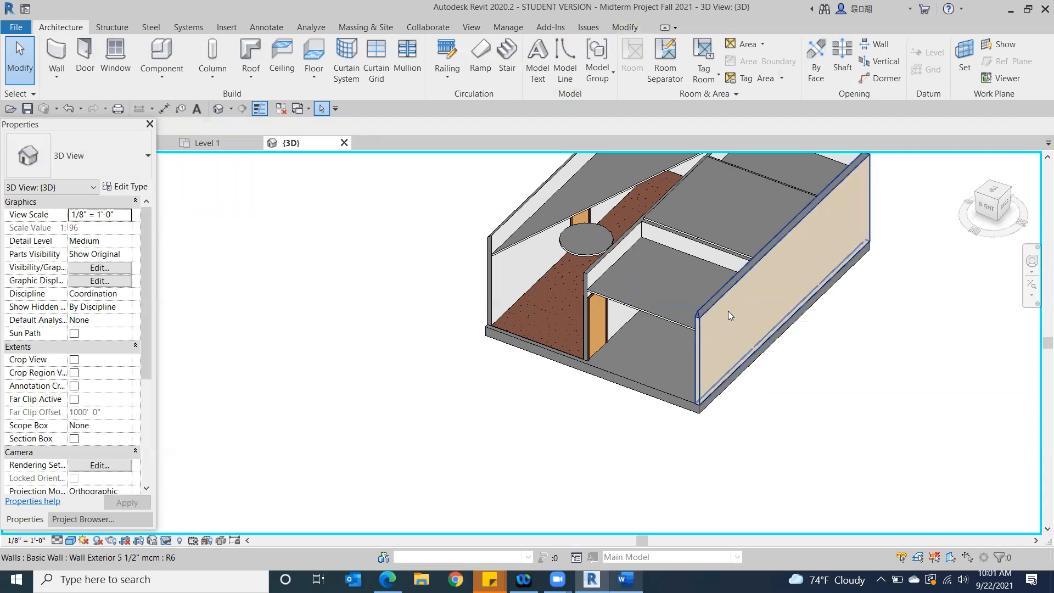
Reset the temporary hide/isolate in the 3D view to bring back the roof and hidden walls
left_click(166, 541)
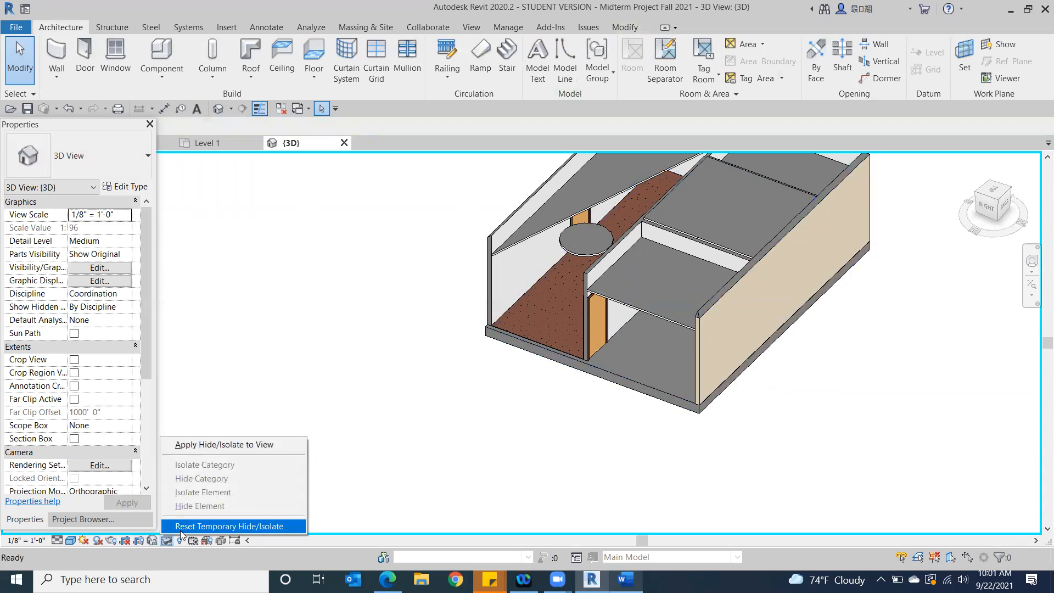
left_click(182, 526)
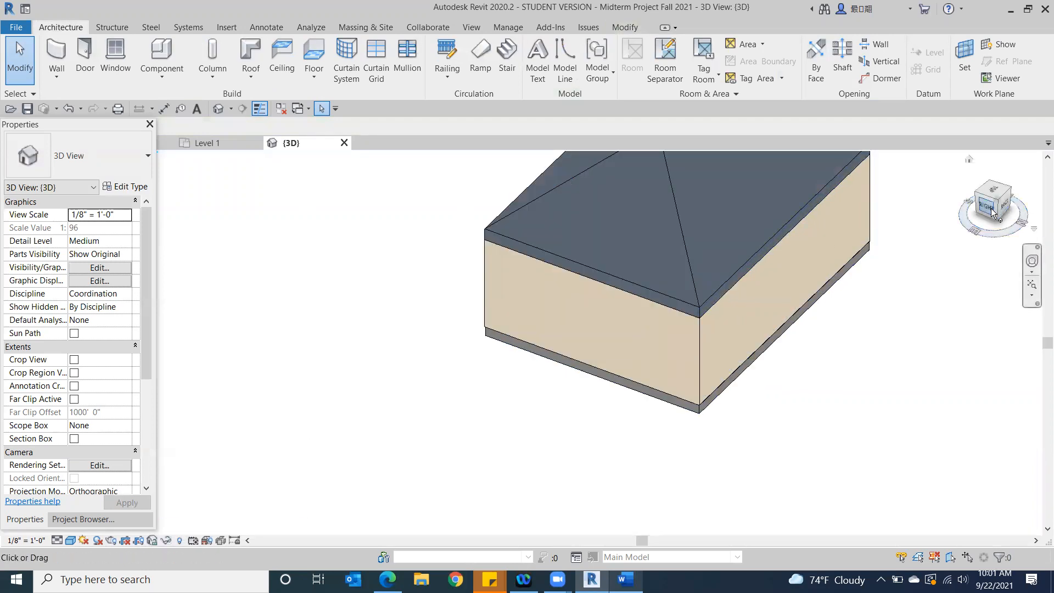
mouse_move(997, 213)
left_mouse_down()
mouse_move(977, 169)
mouse_move(455, 153)
mouse_move(231, 228)
mouse_move(238, 291)
mouse_move(238, 263)
left_mouse_up()
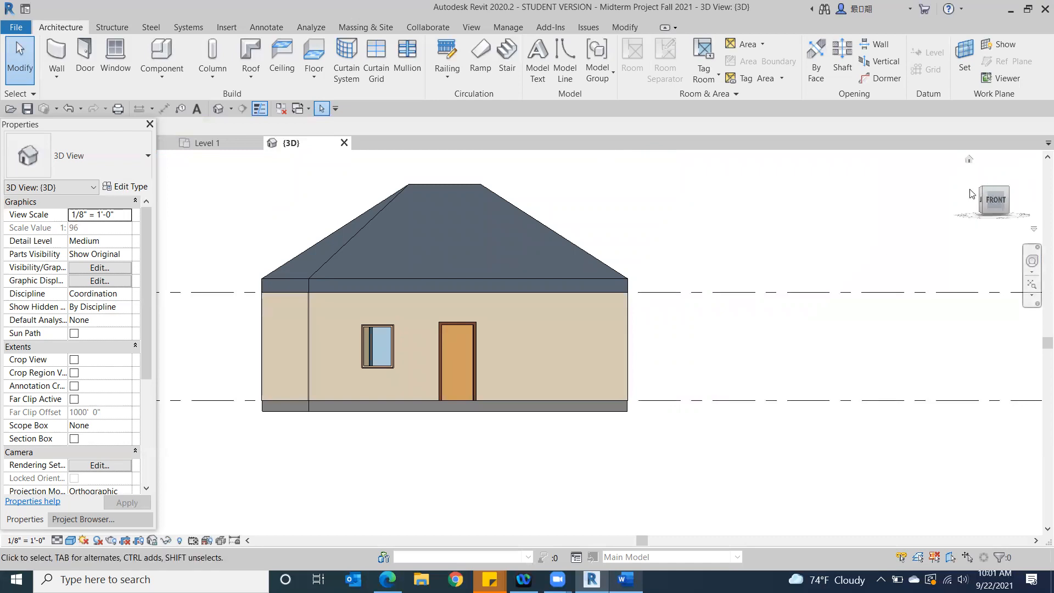
From the top view, open the footprint sketch of the Generic - 12" roof for editing
left_click(998, 193)
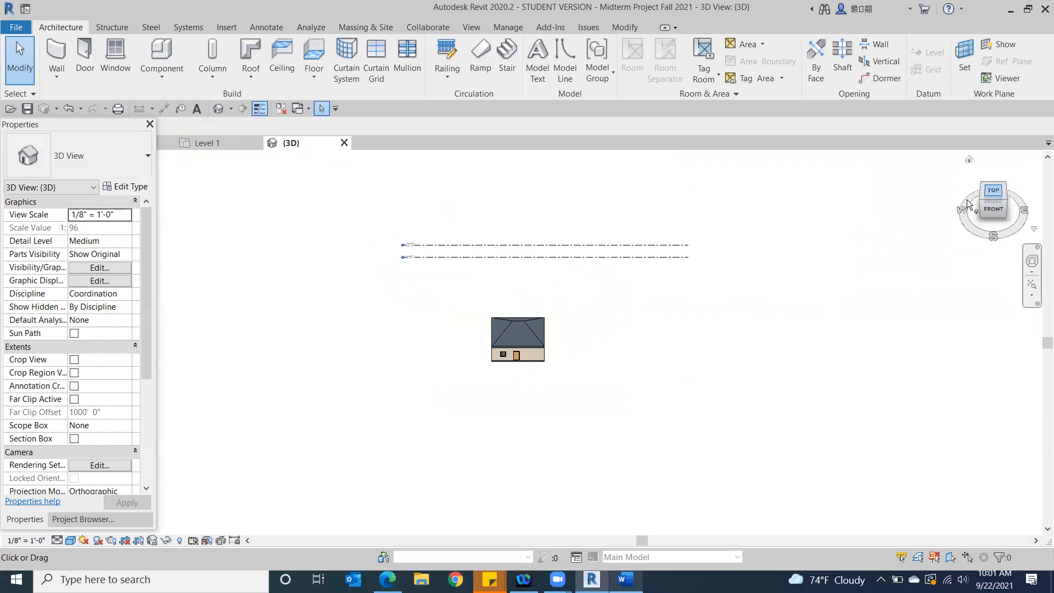
left_click(997, 194)
scroll(558, 354, "up", 5)
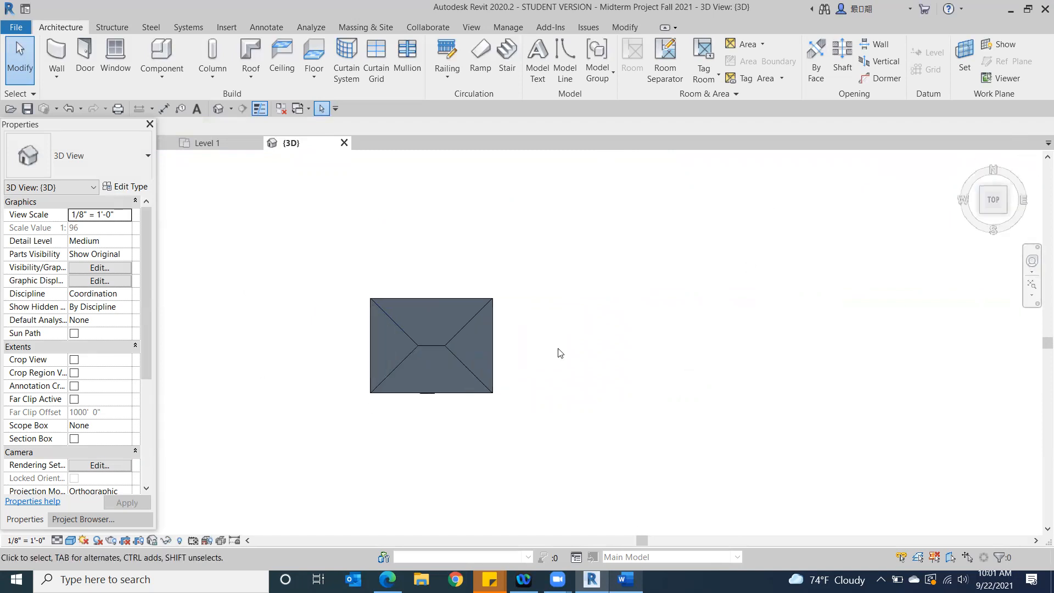
middle_click_drag(509, 366, 808, 367)
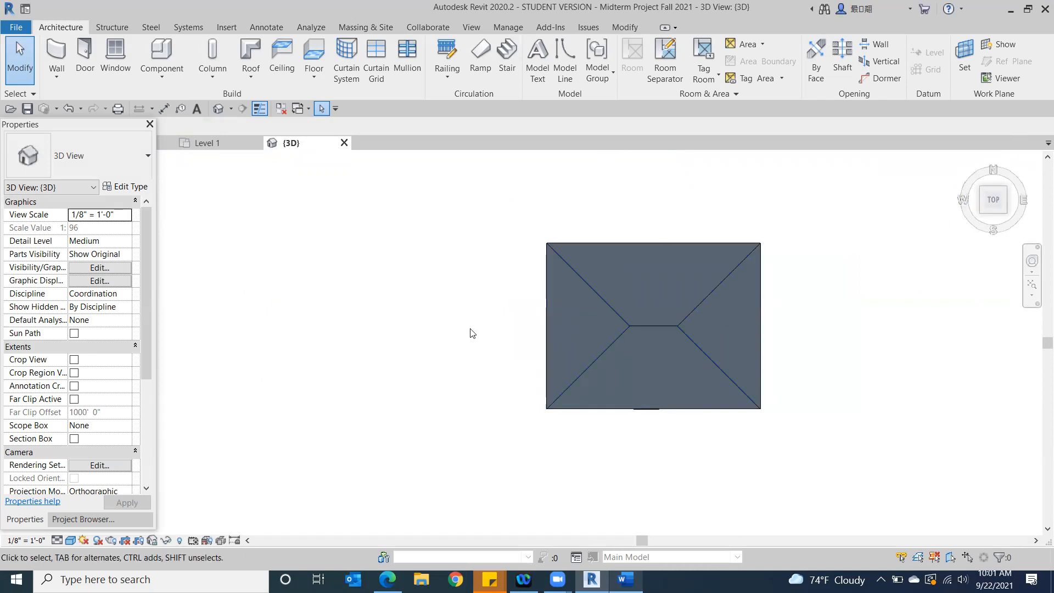
left_click(636, 319)
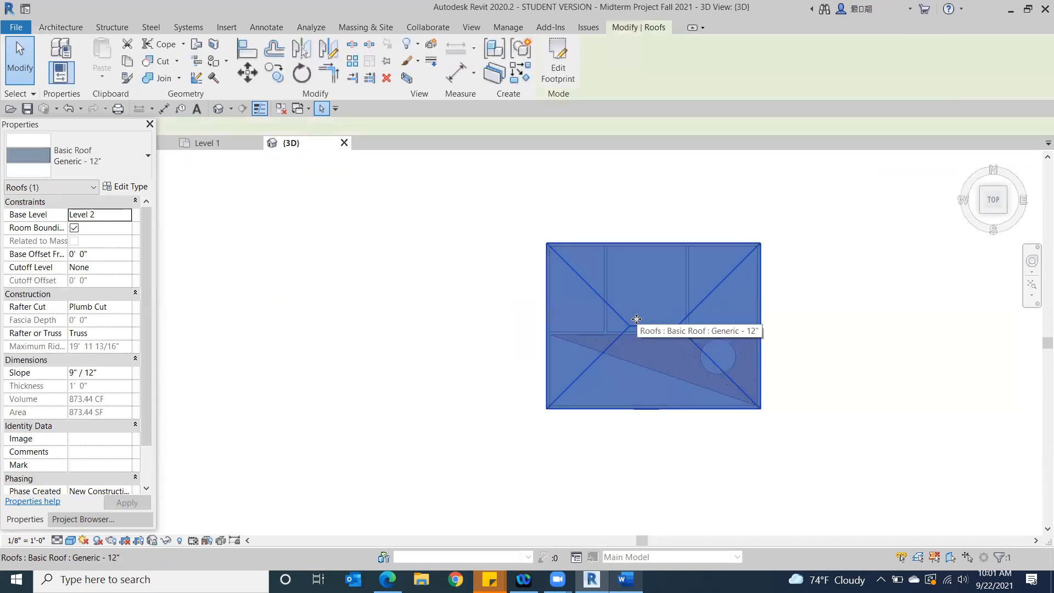
left_click(562, 69)
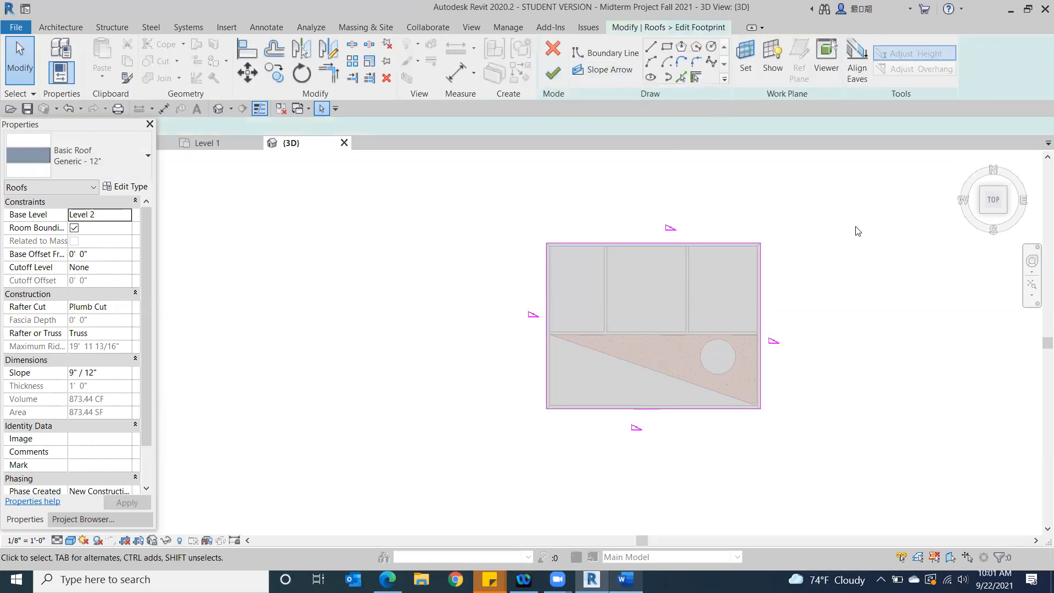
mouse_move(790, 367)
middle_mouse_down()
mouse_move(633, 379)
mouse_move(664, 370)
middle_mouse_up()
scroll(617, 445, "up", 1)
middle_click_drag(616, 445, 637, 475)
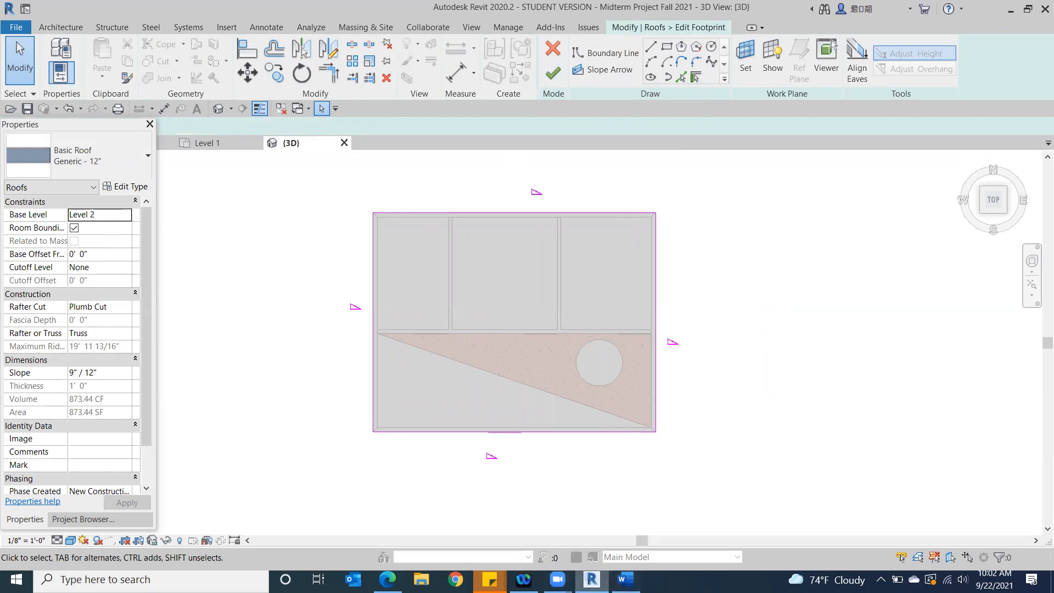
Check the roof requirements on the browser's MIDTERM Project AI page, and set a 3' overhang on the roof sketch's west boundary line
left_click(388, 580)
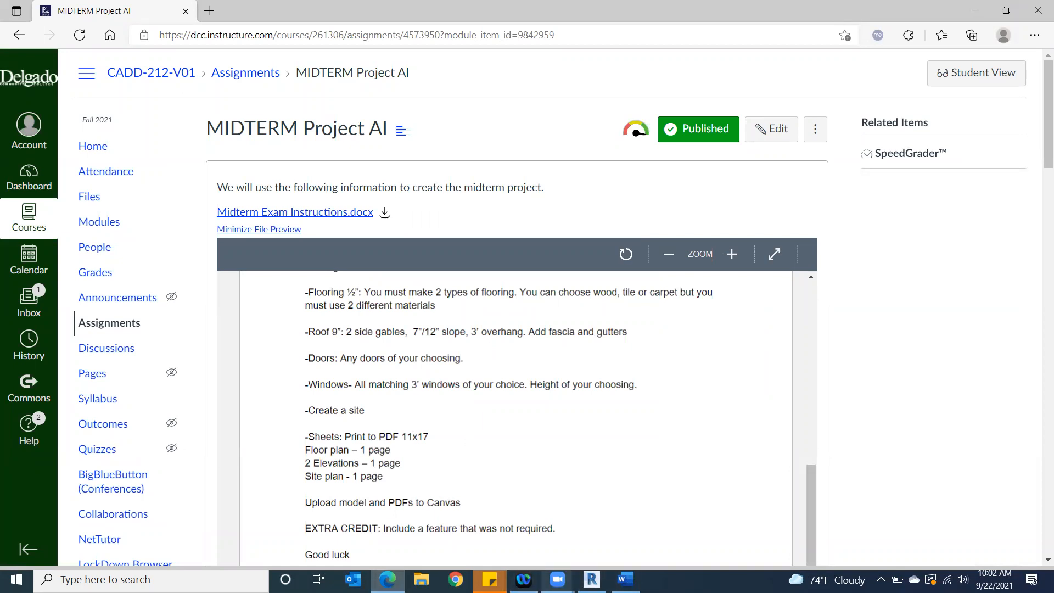
left_click(592, 579)
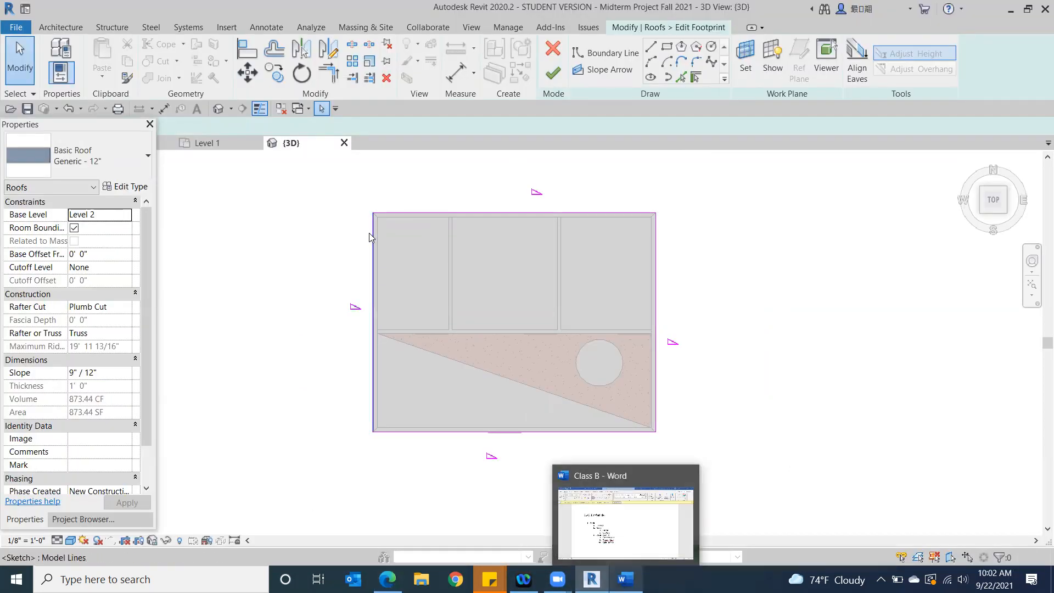
left_click(370, 234)
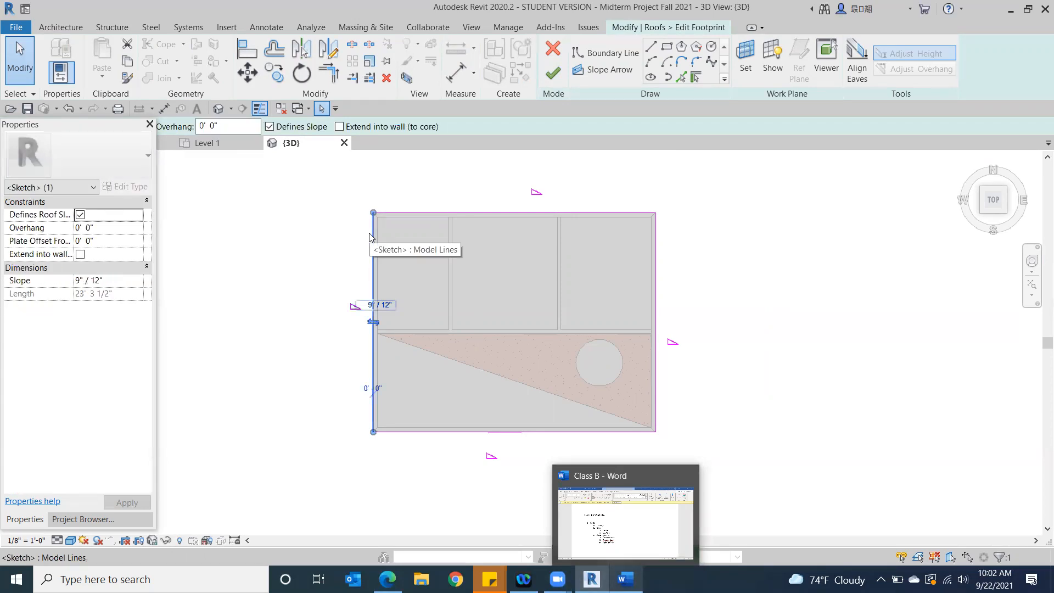
left_click_drag(75, 125, 82, 202)
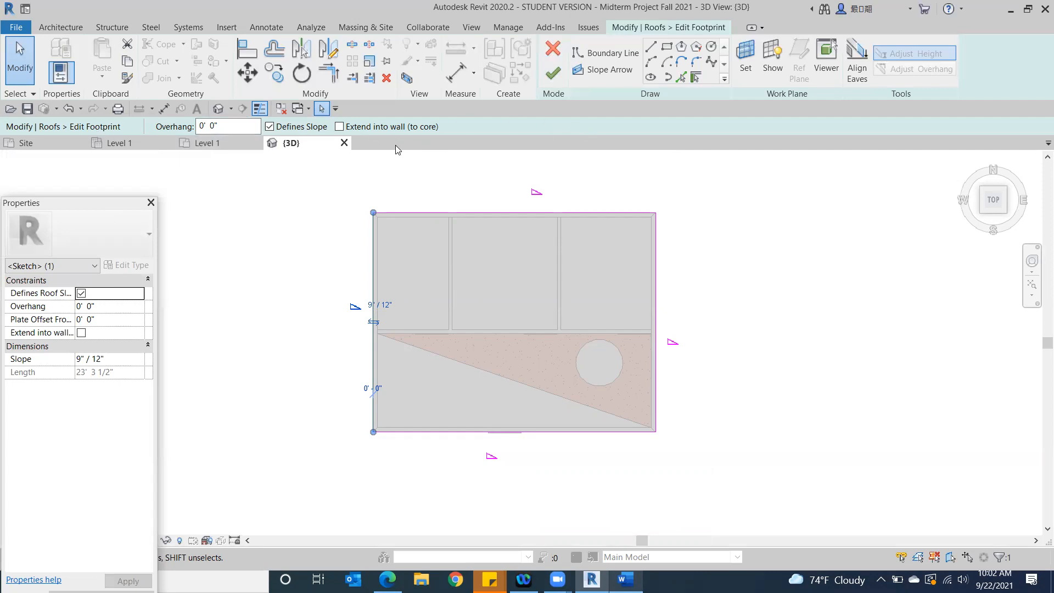
left_click(244, 127)
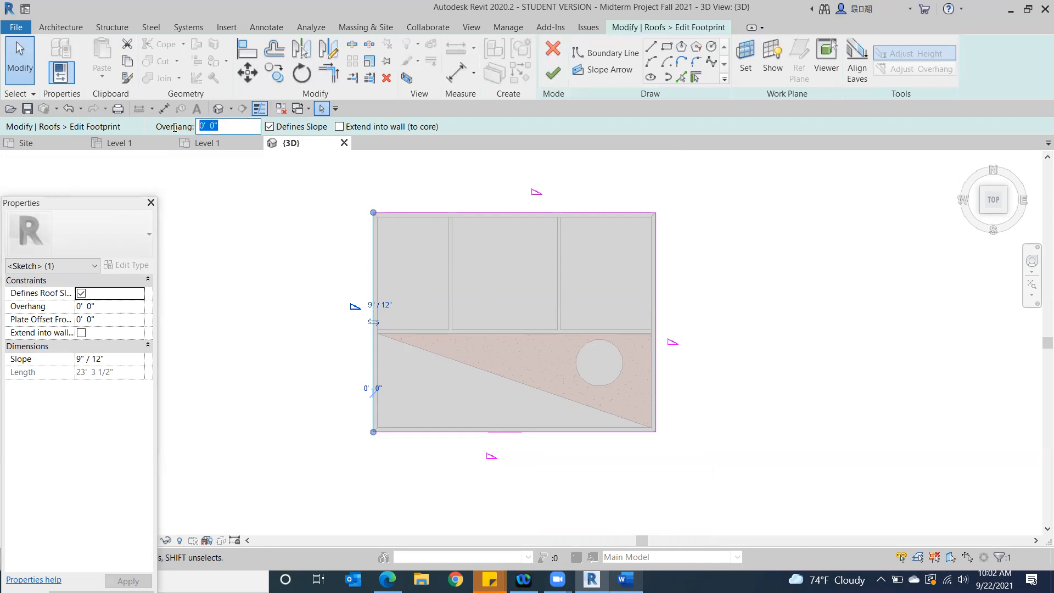
type("3")
key("Return")
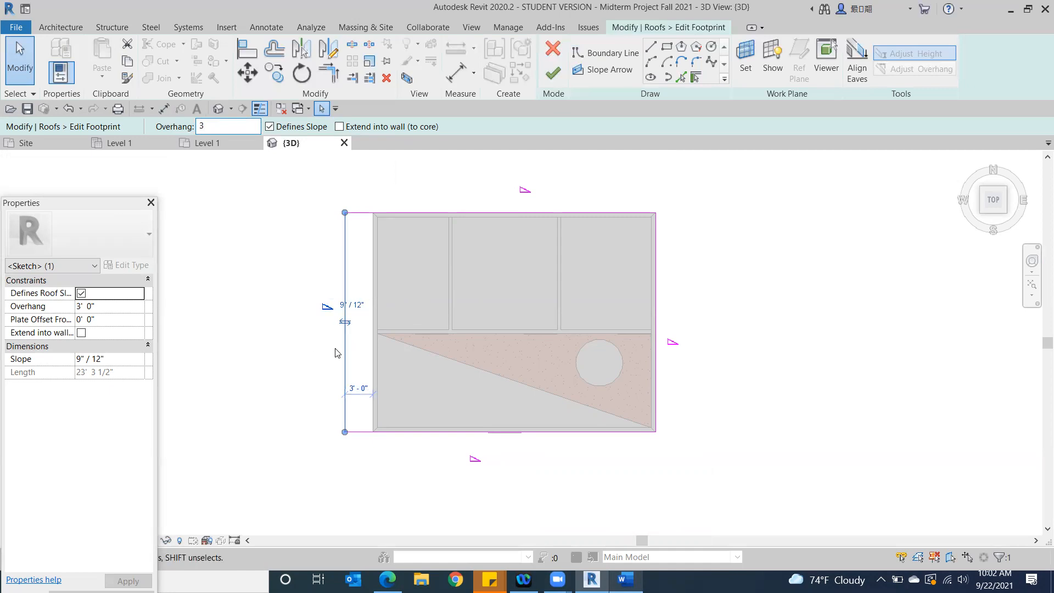
Set a 3' overhang on the north, east and south boundary lines of the roof footprint together
left_click(443, 188)
left_click(442, 212)
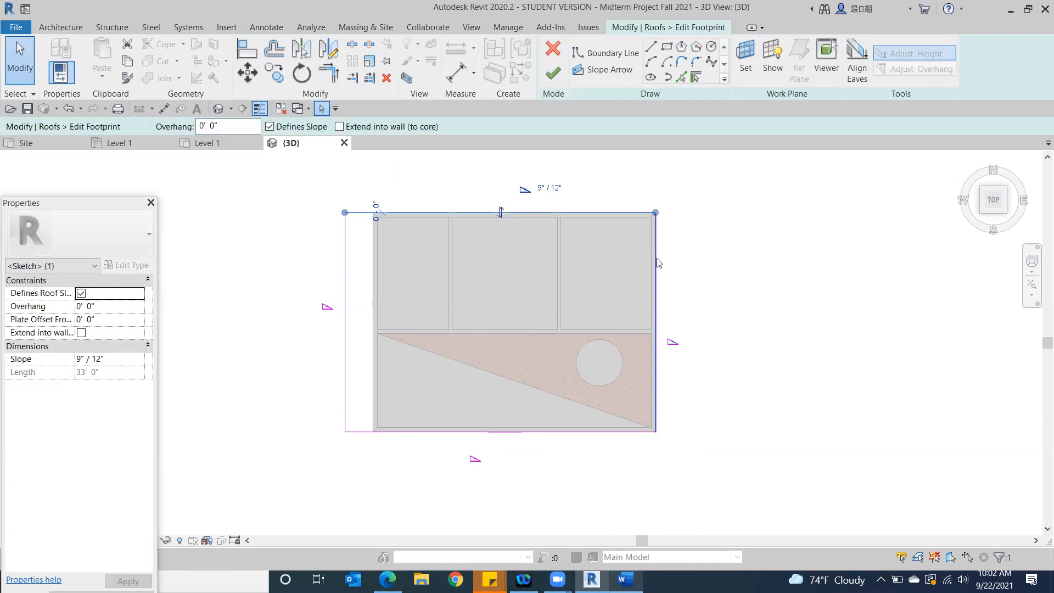
left_click(657, 273, "ctrl")
left_click(633, 433, "ctrl")
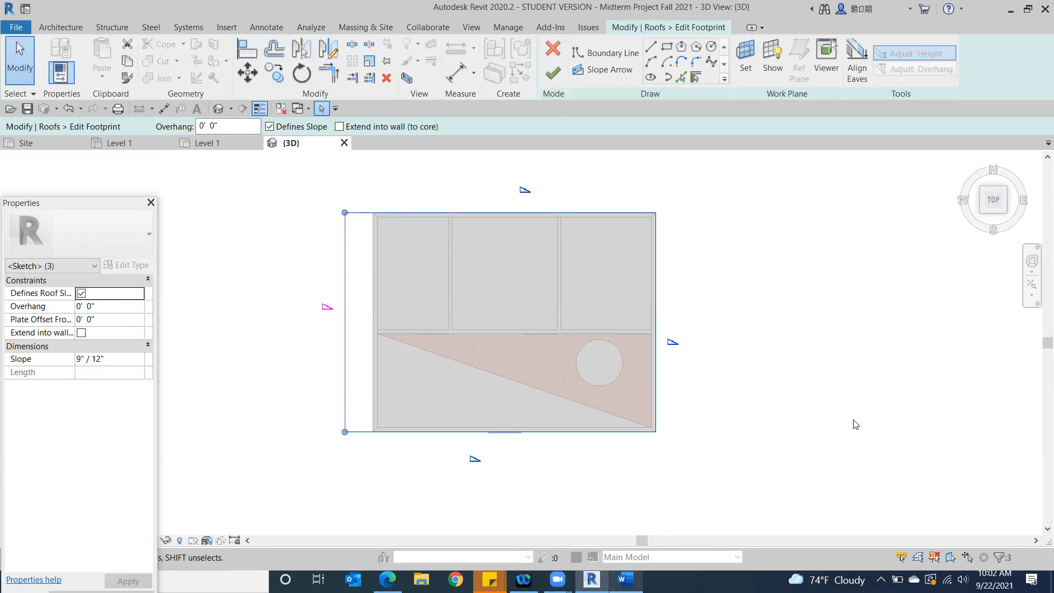
left_click(239, 128)
left_click_drag(238, 131, 172, 128)
type("3")
key("Return")
left_click(817, 322)
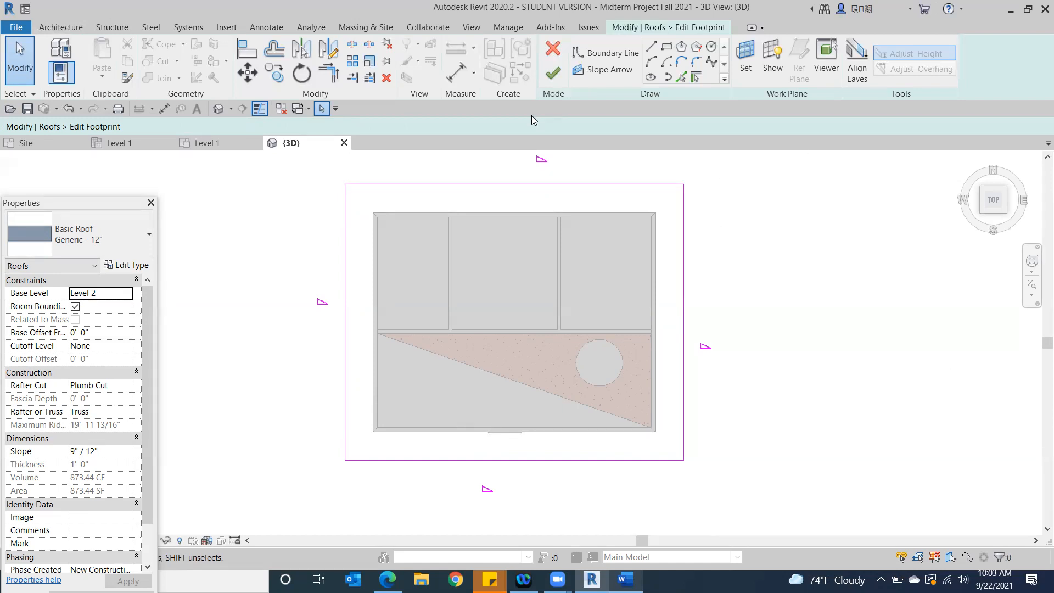
Finish the roof footprint edit without attaching the highlighted walls to the roof
left_click(553, 72)
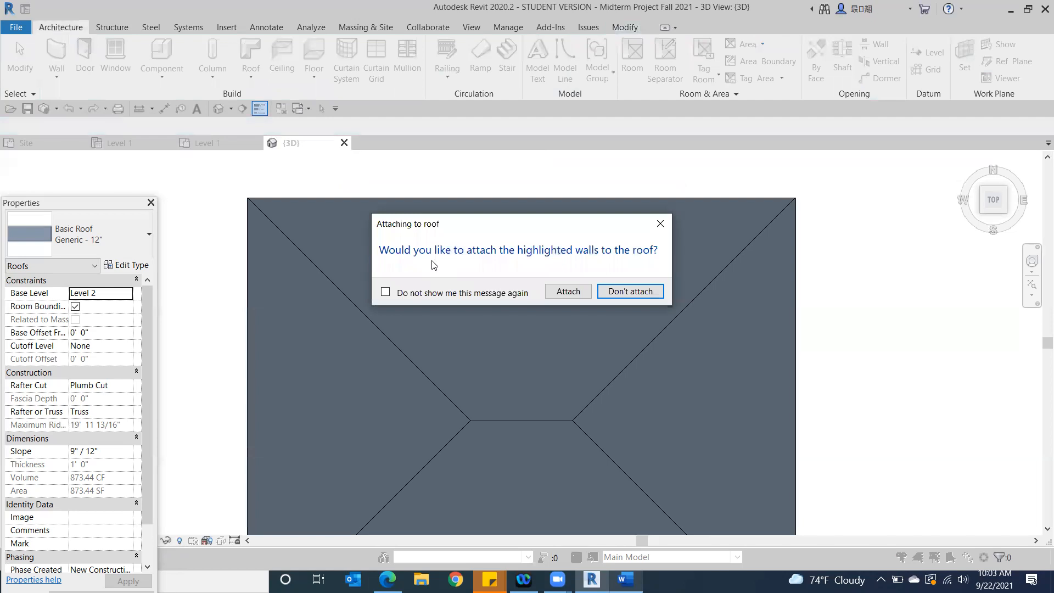
left_click(631, 292)
left_click(932, 336)
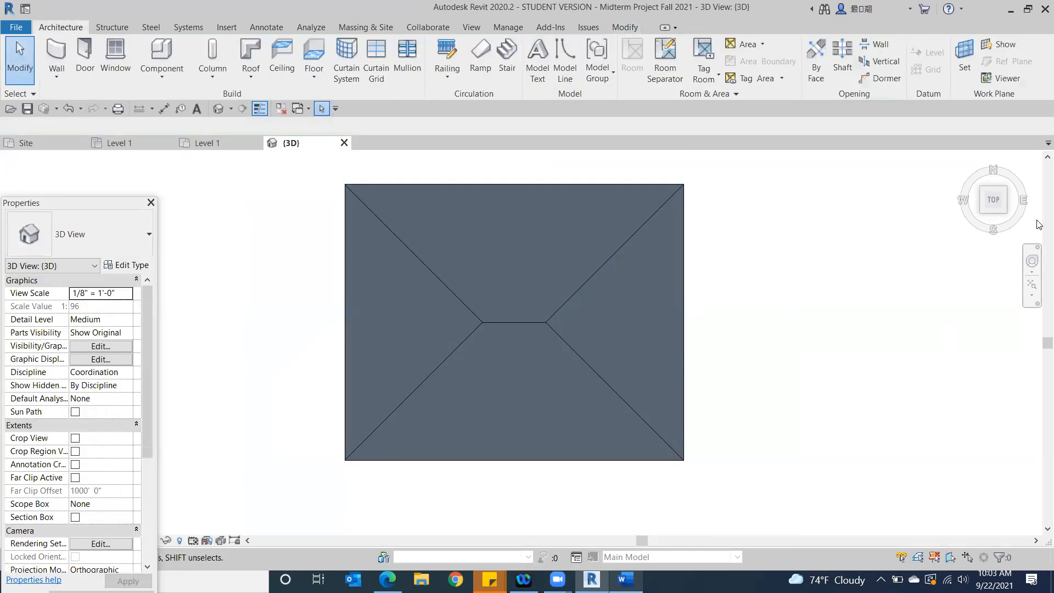
Examine the roof overhang from the corner and front views, and compare it with the roof requirements on the browser's assignment page
left_click(1006, 210)
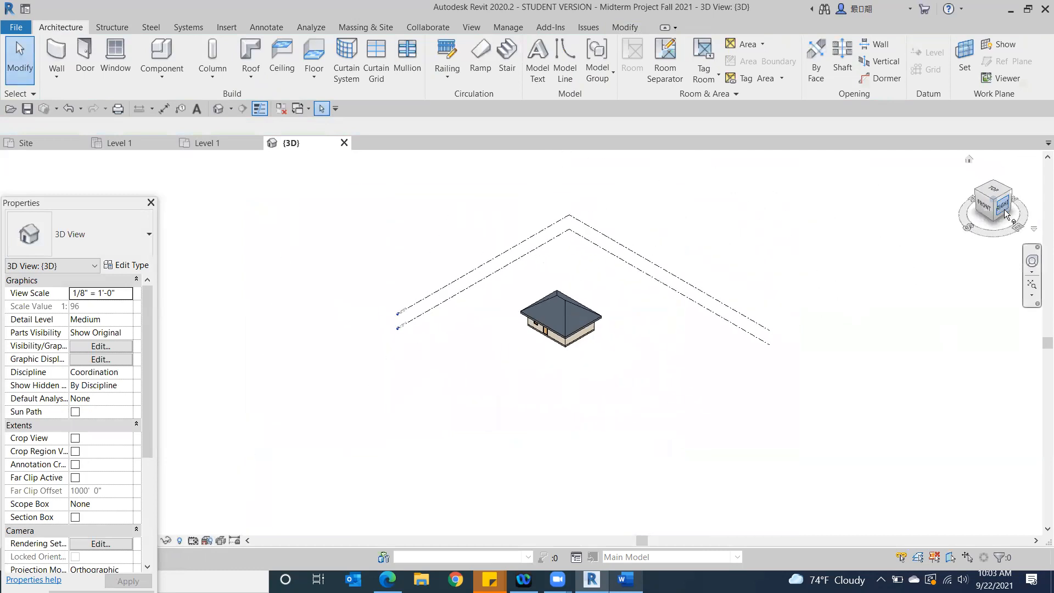
scroll(503, 326, "up", 3)
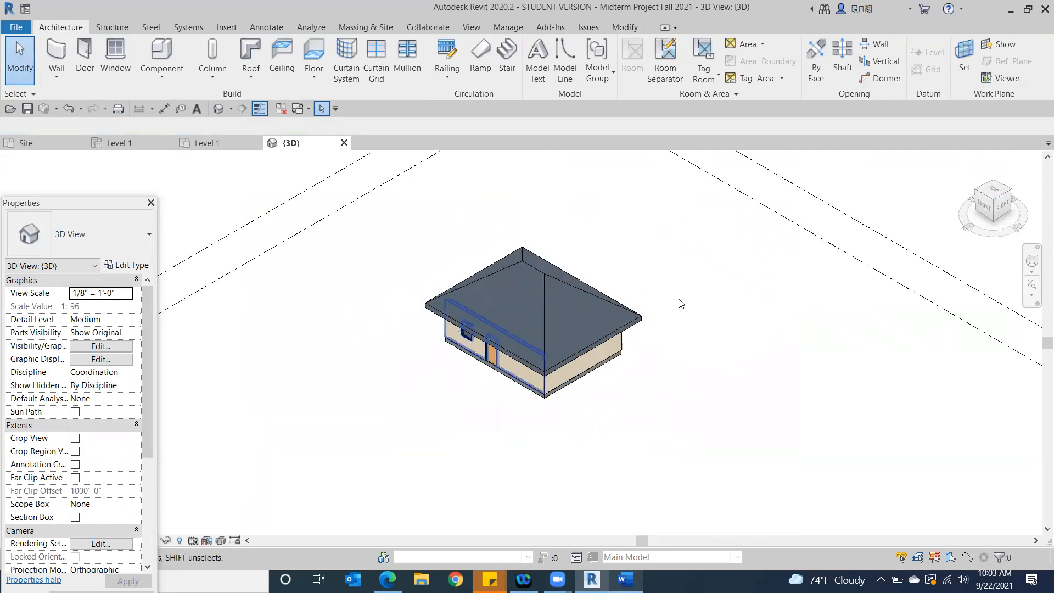
left_click(988, 211)
scroll(483, 355, "up", 10)
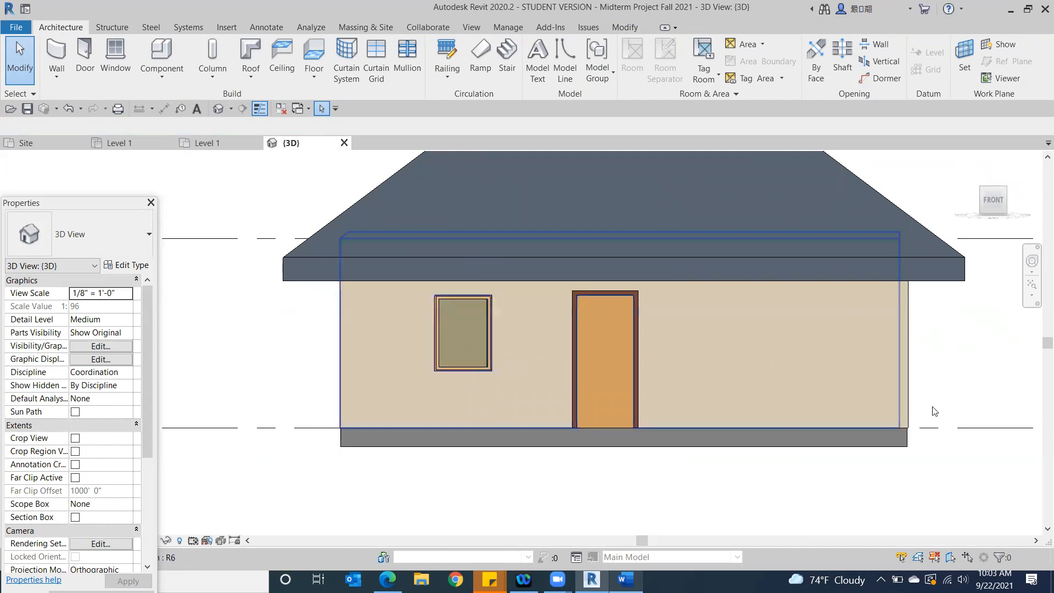
scroll(912, 404, "down", 2)
middle_click_drag(896, 397, 940, 349)
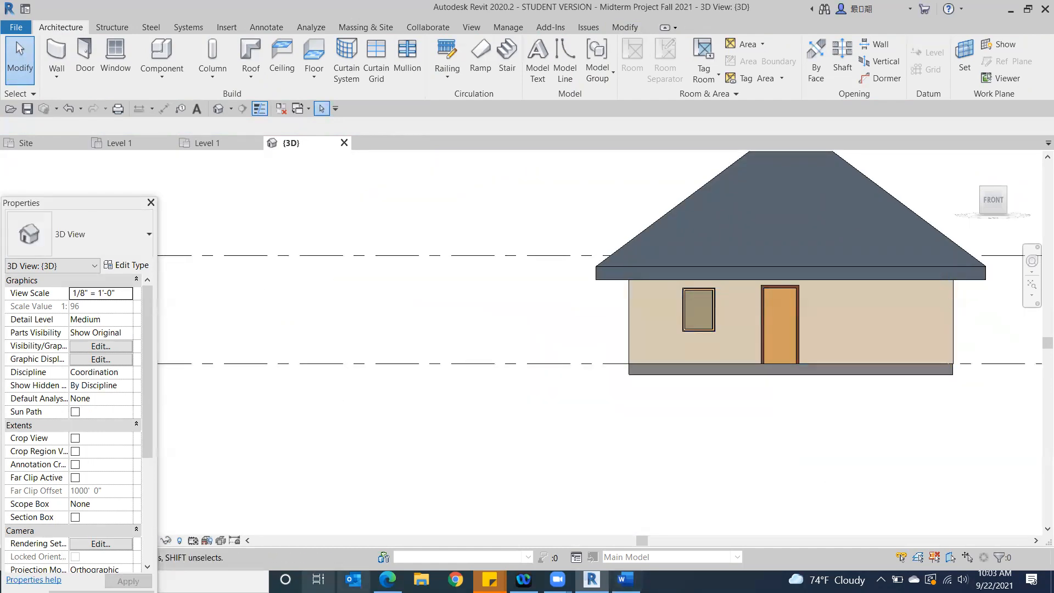
mouse_move(387, 579)
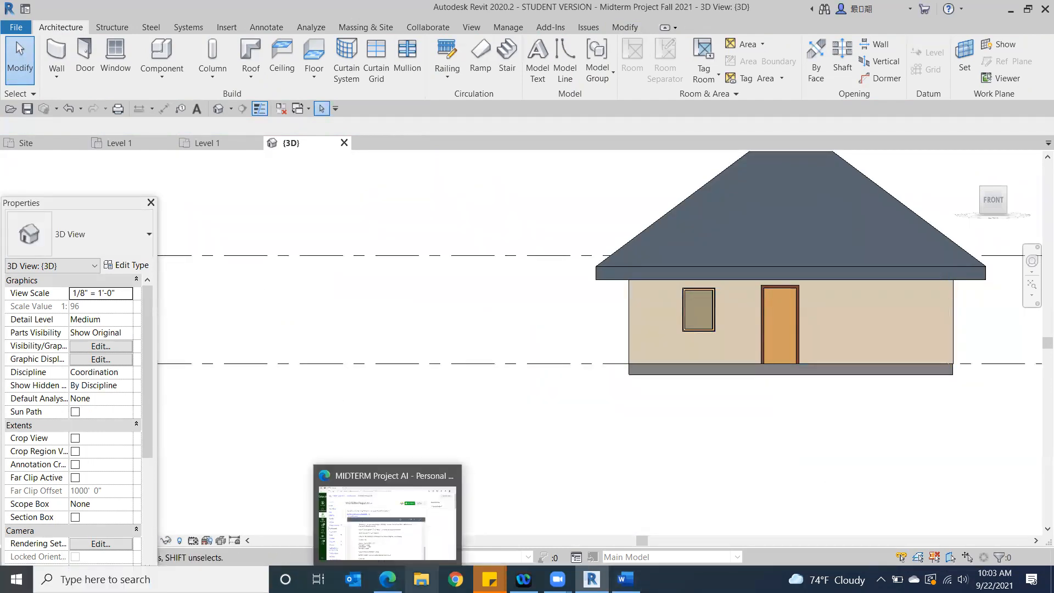
left_click(333, 541)
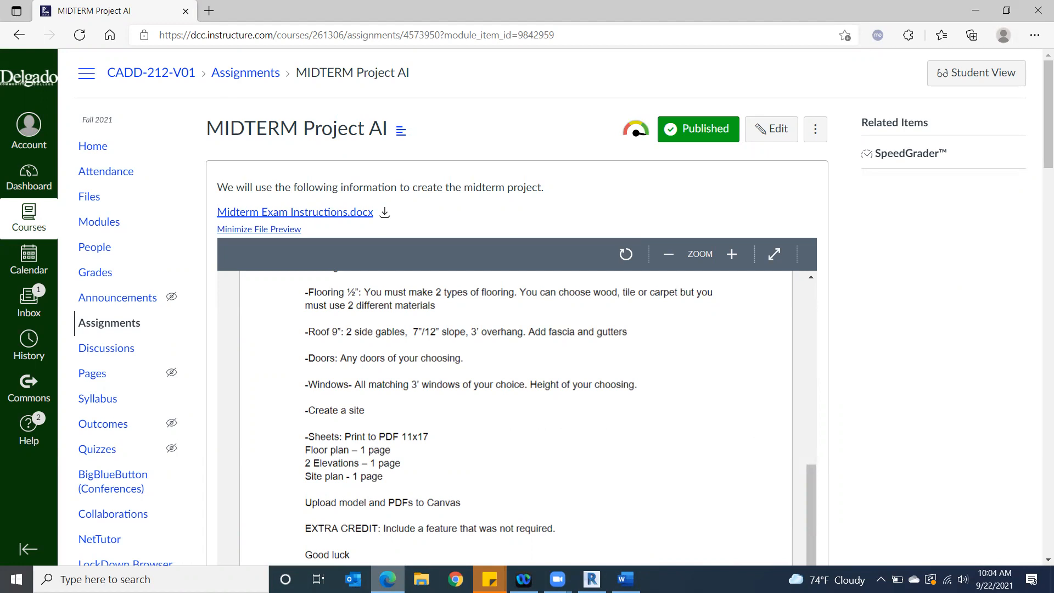
left_click(592, 579)
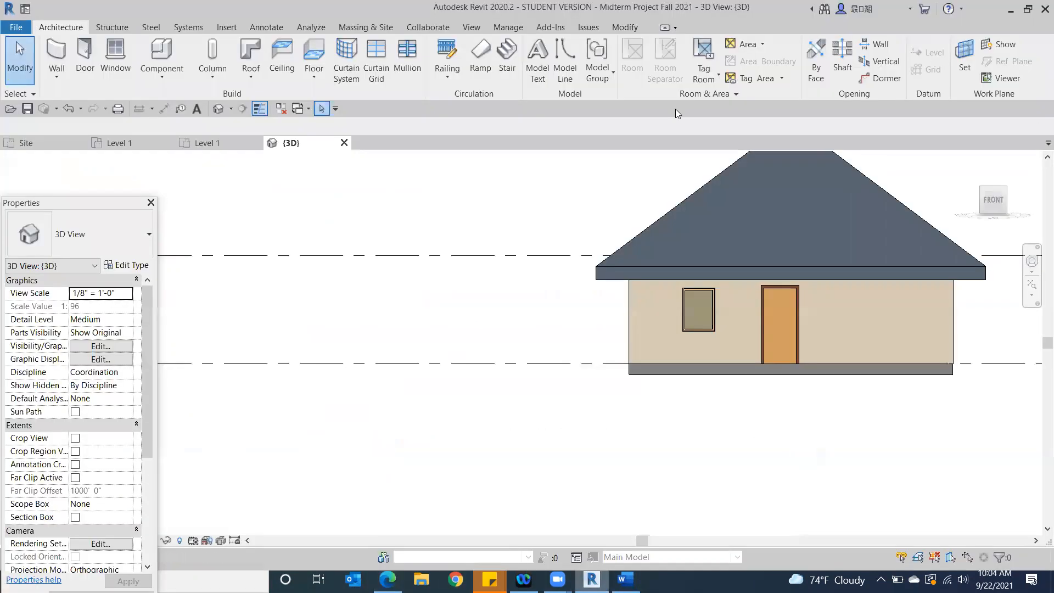
Set the slope of the Generic - 12" roof to 3" / 12" and apply it
middle_click_drag(701, 262, 572, 383)
scroll(573, 383, "down", 1)
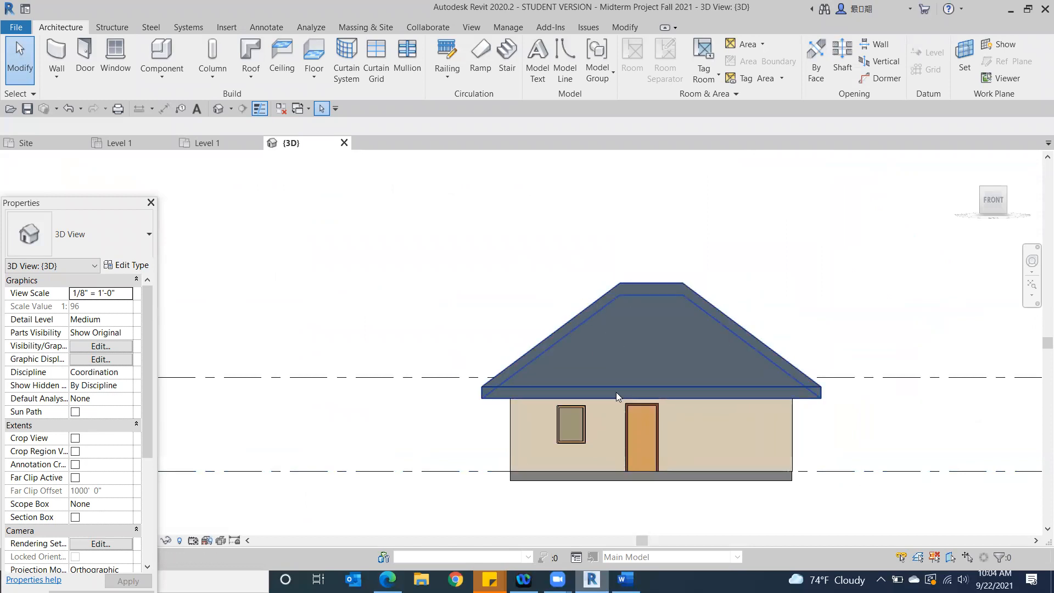
scroll(505, 380, "down", 2)
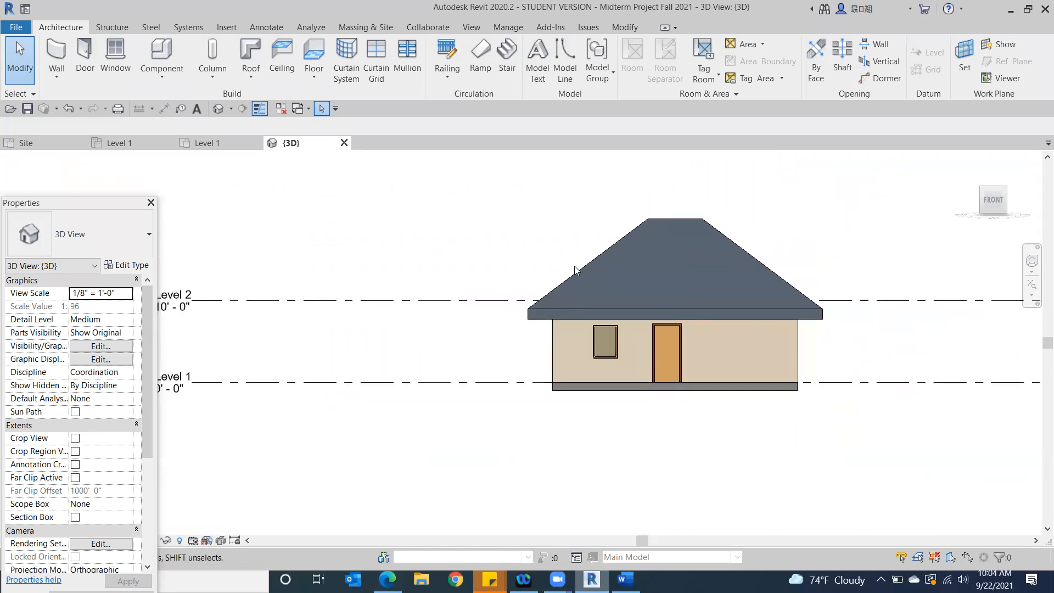
left_click(600, 269)
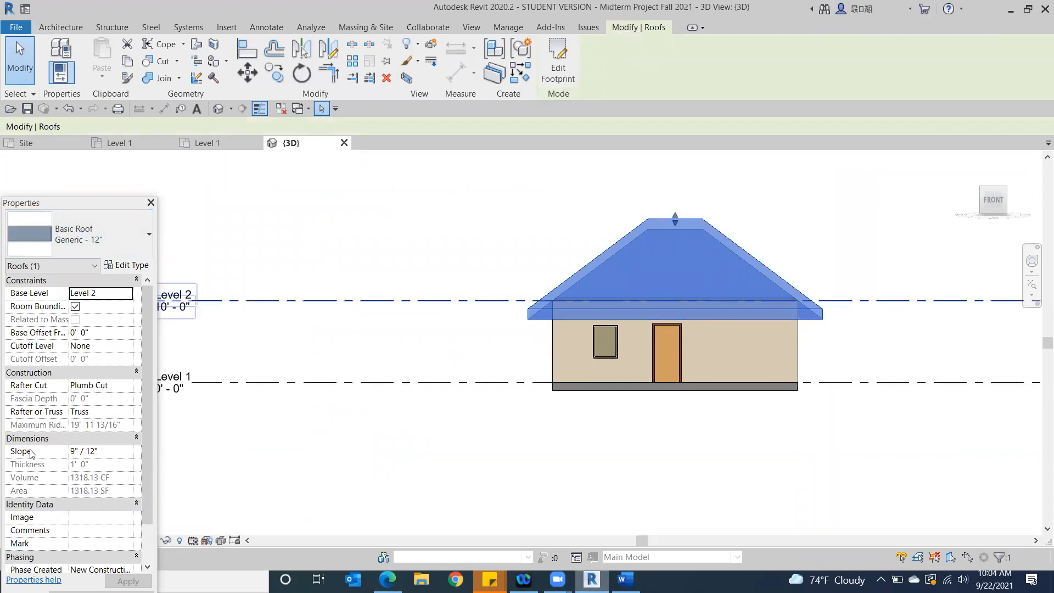
left_click(73, 452)
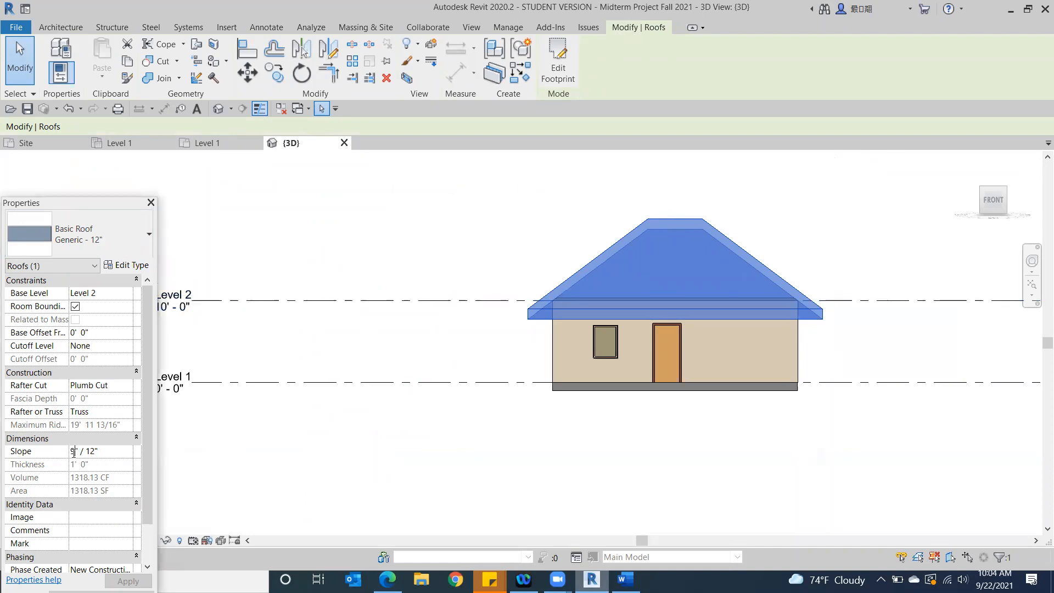
key("BackSpace")
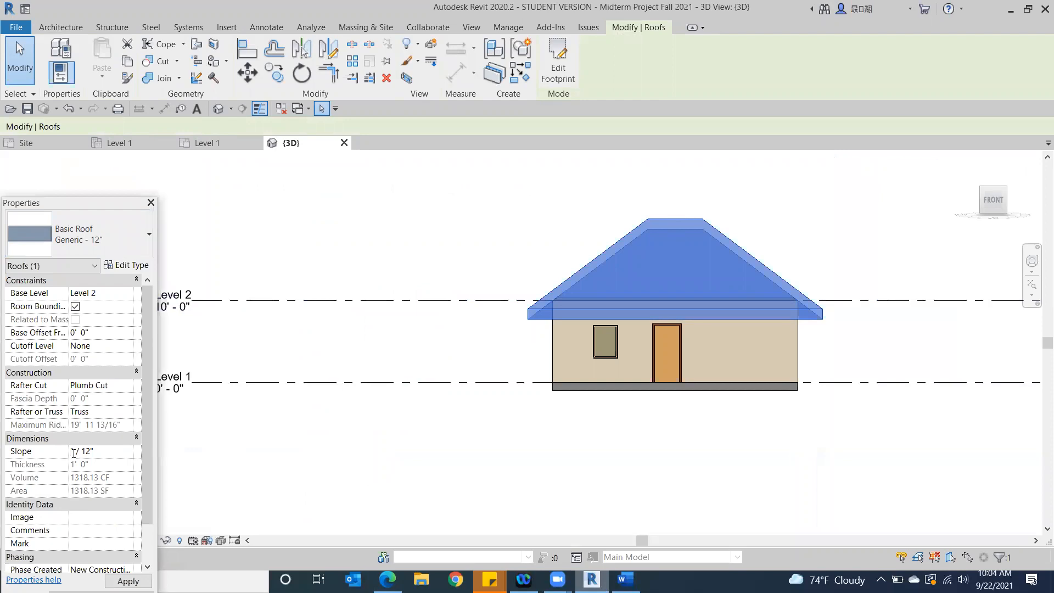
type("3")
left_click(127, 581)
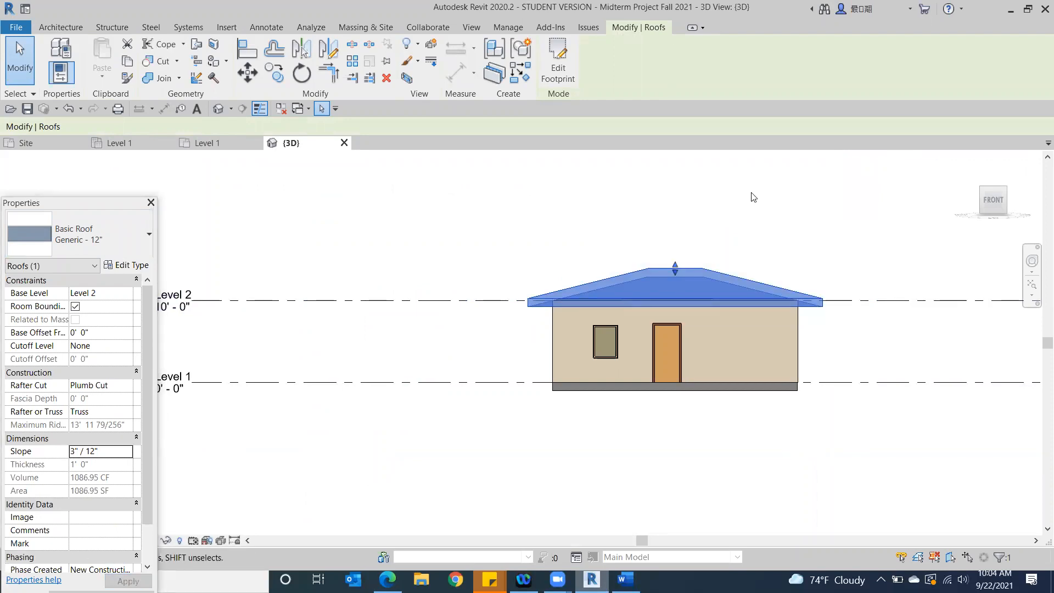
left_click(681, 455)
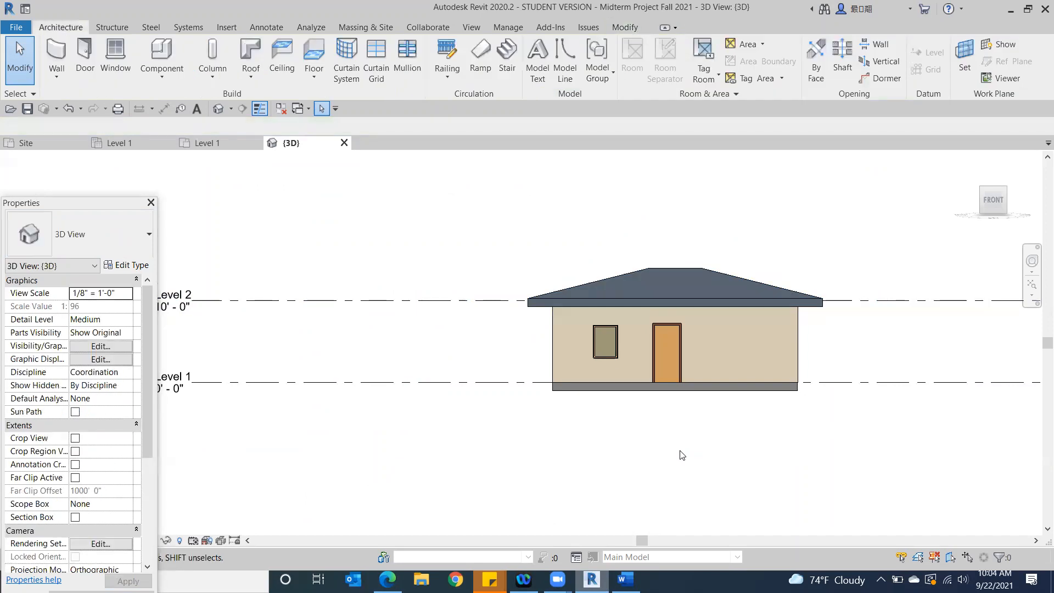
Set the slope of the Generic - 12" roof to 7" / 12"
left_click(779, 291)
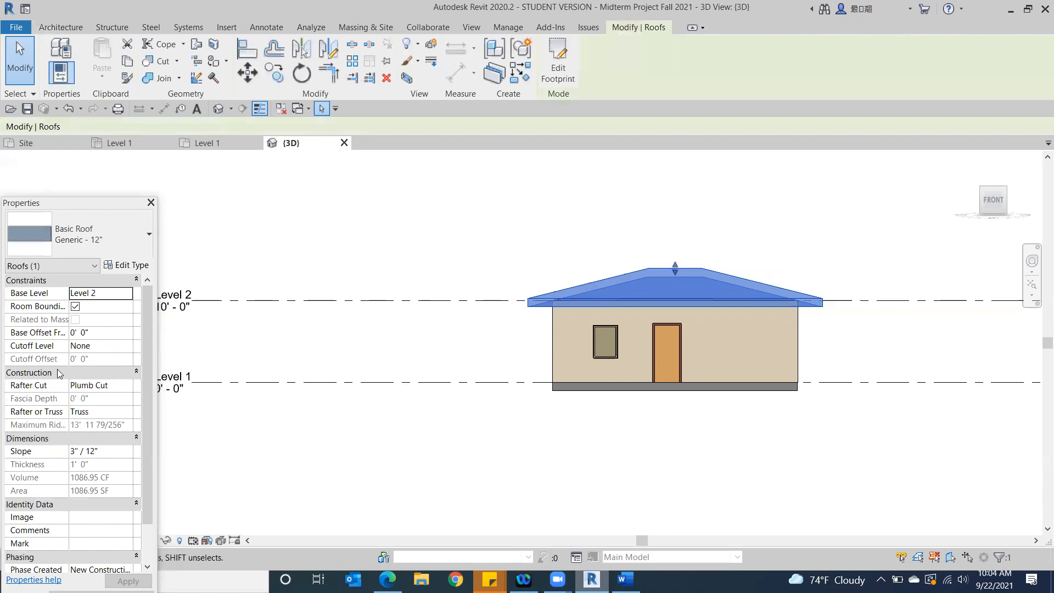
left_click(72, 454)
left_click(73, 453)
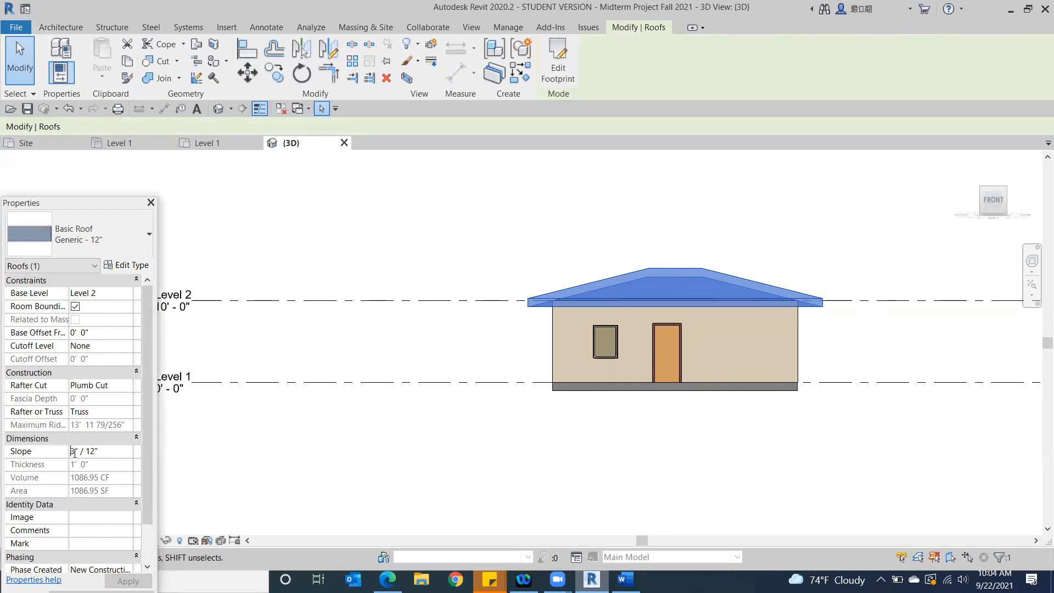
left_click_drag(75, 452, 67, 452)
type("7")
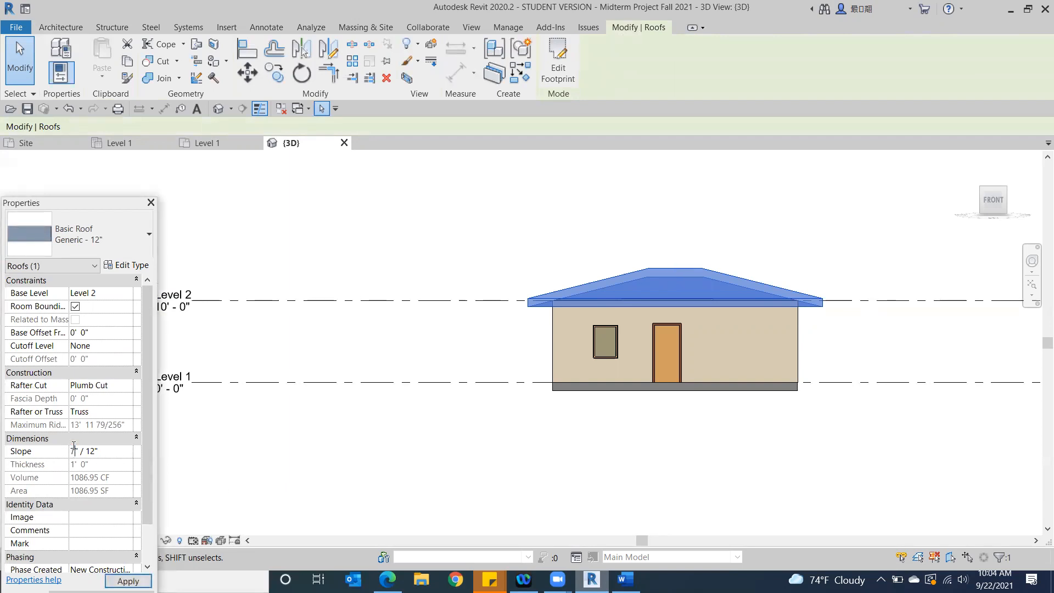
key("Return")
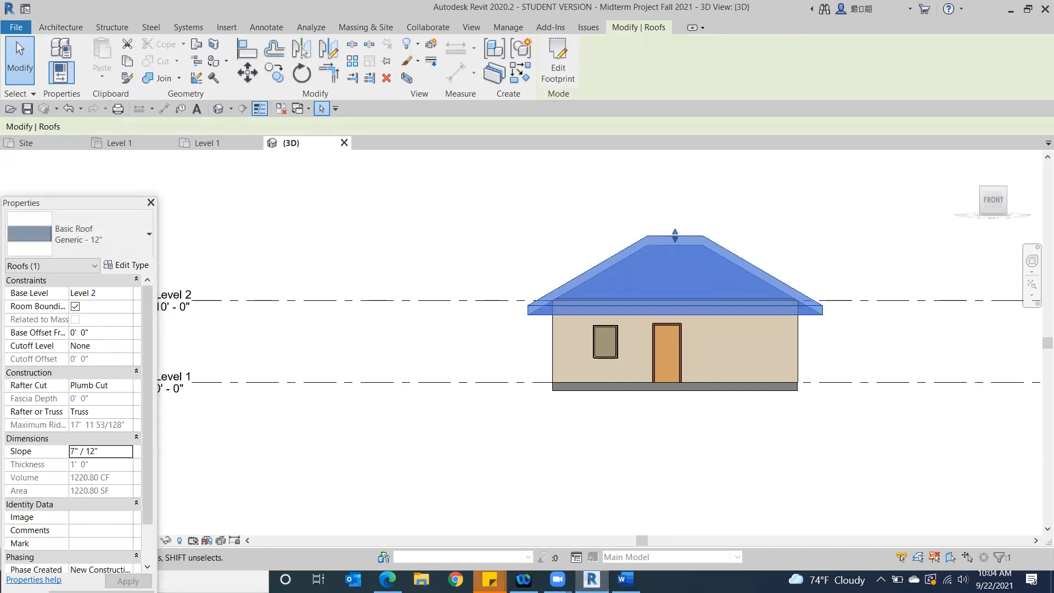
left_click(850, 469)
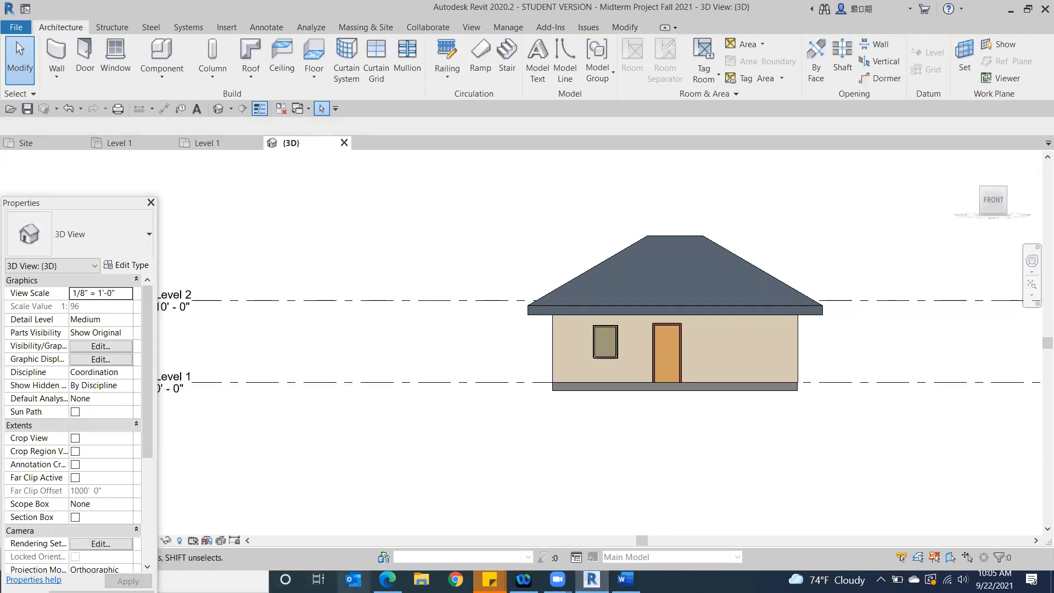
Check the roof requirements on the MIDTERM Project AI assignment page in the browser and return to Revit
left_click(388, 580)
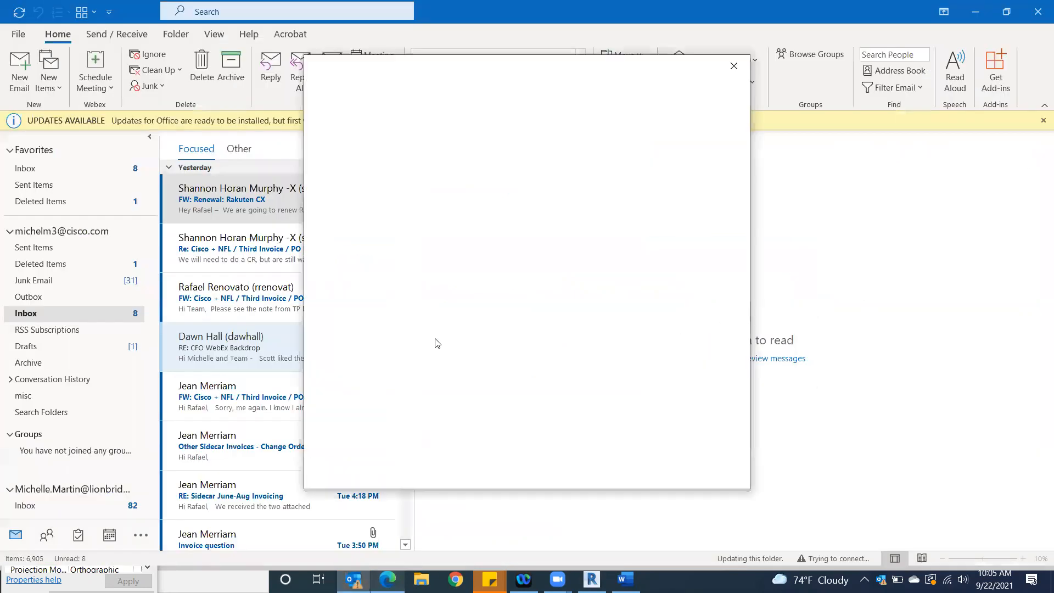
left_click(736, 66)
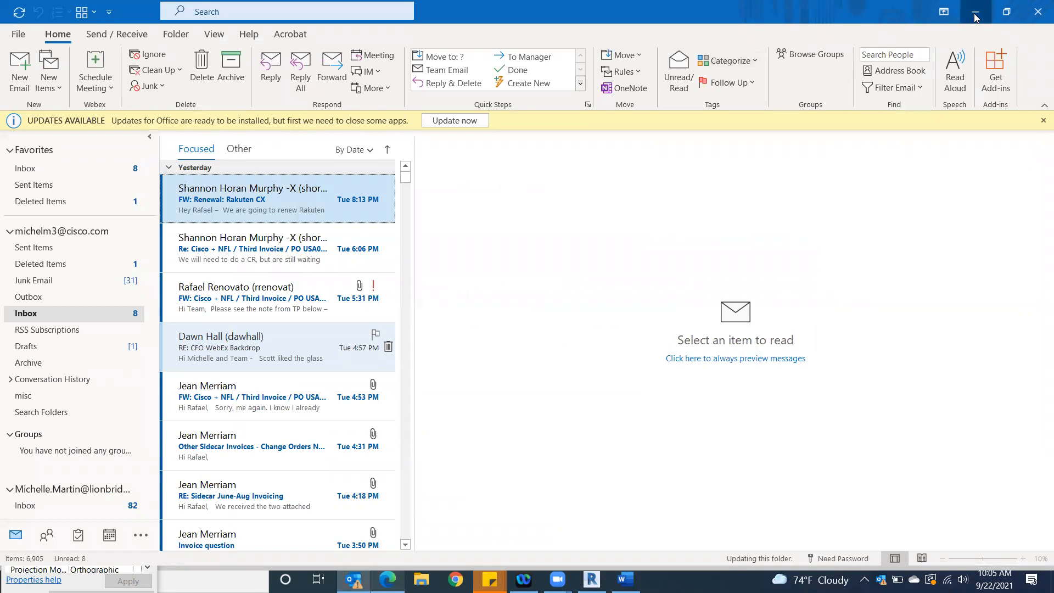
left_click(976, 17)
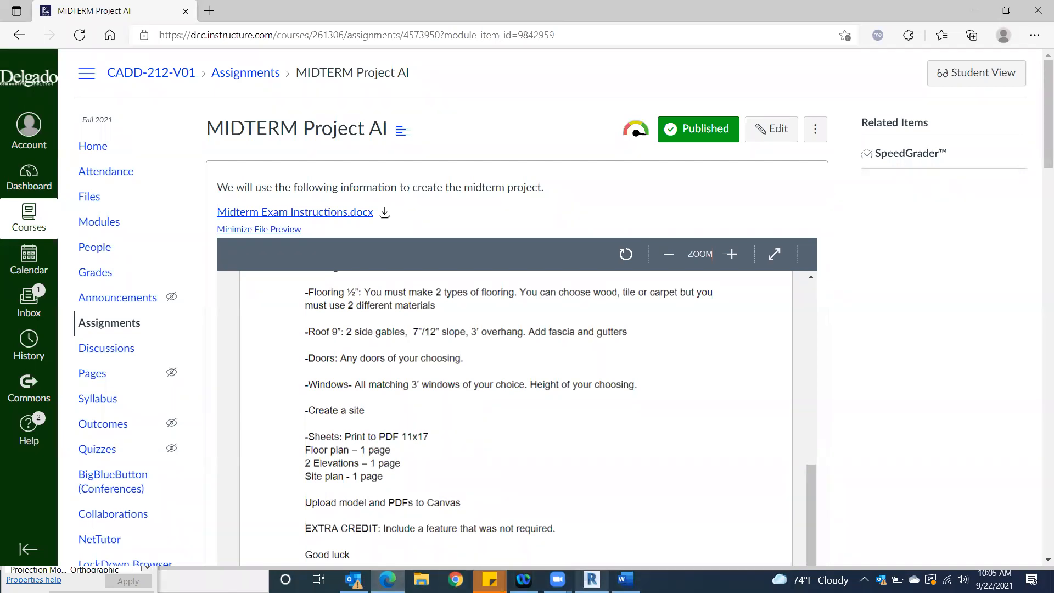
left_click(592, 579)
Change the roof type to Generic - 9" and dismiss all calendar reminders
left_click(651, 244)
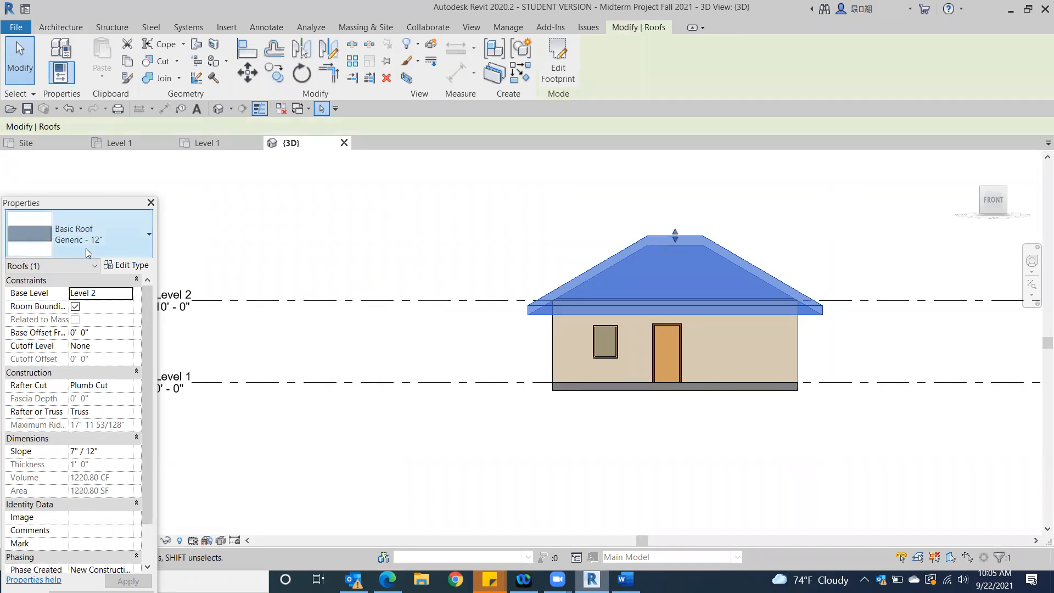
left_click(128, 239)
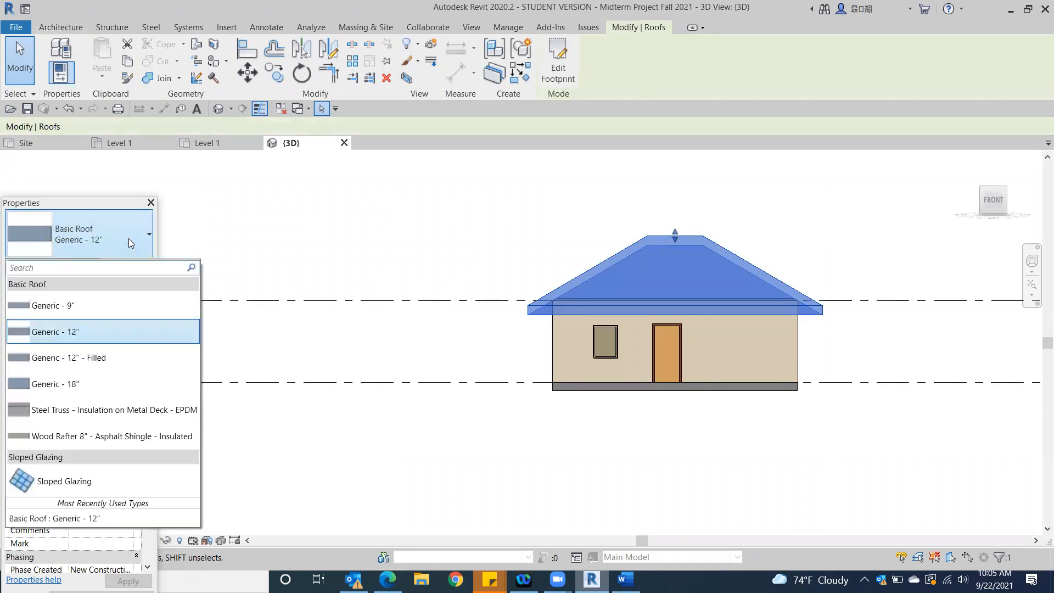
left_click(32, 309)
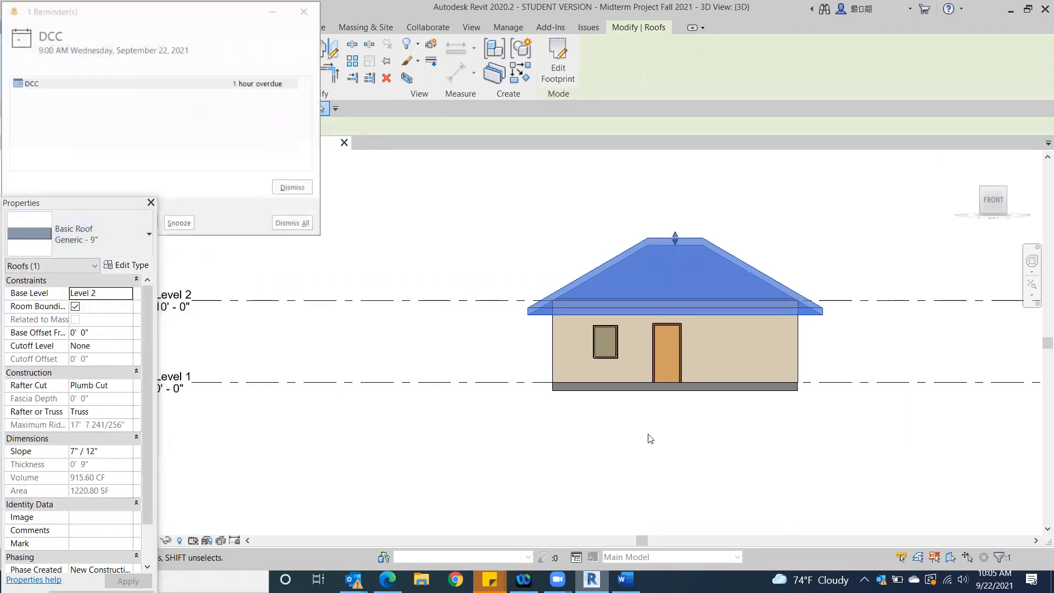
left_click(293, 225)
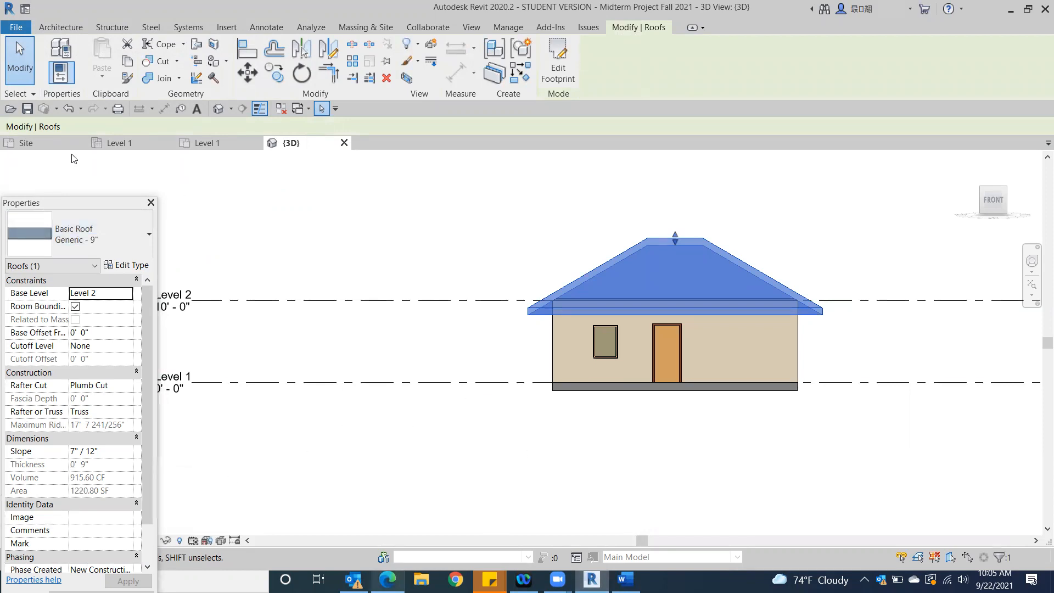
Undo the roof type change, and undo and redo the last slope change
left_click(66, 108)
left_click(474, 384)
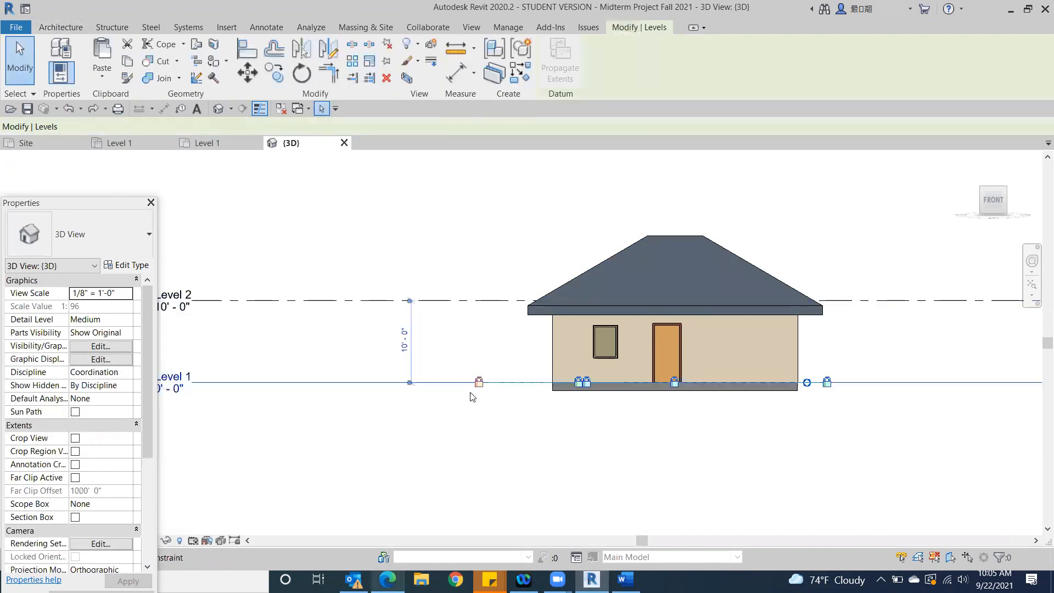
left_click(70, 108)
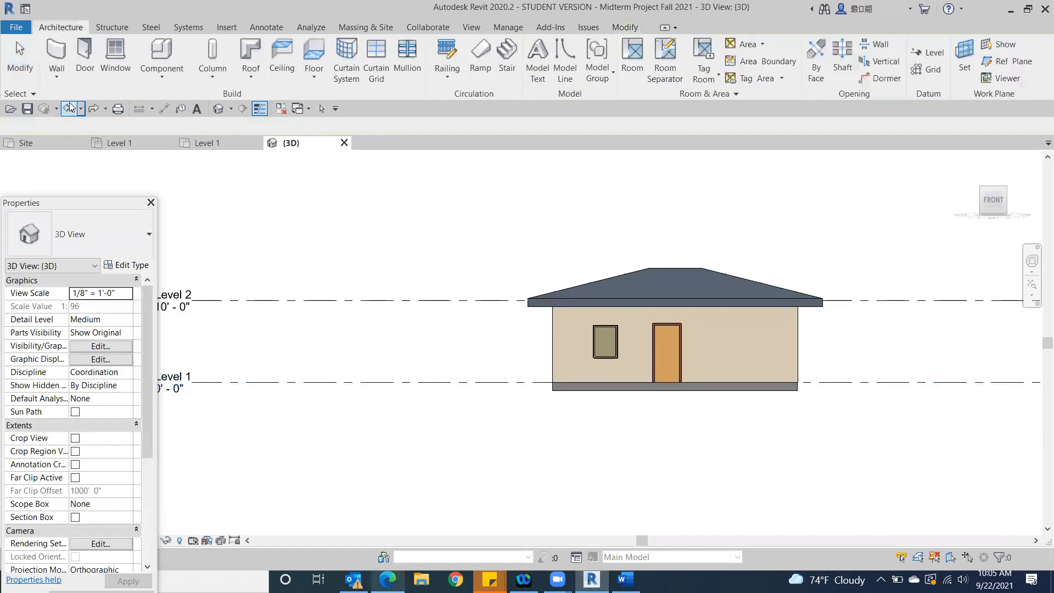
left_click(93, 108)
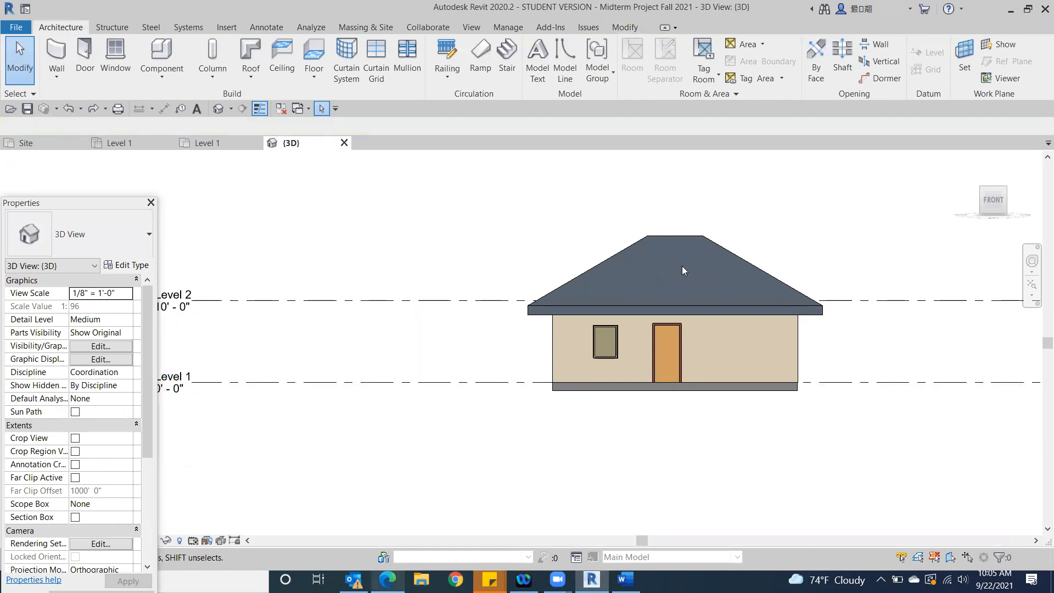
Recheck the roof thickness requirement on the browser's assignment page and change the roof in Revit to type Generic - 9"
left_click(388, 579)
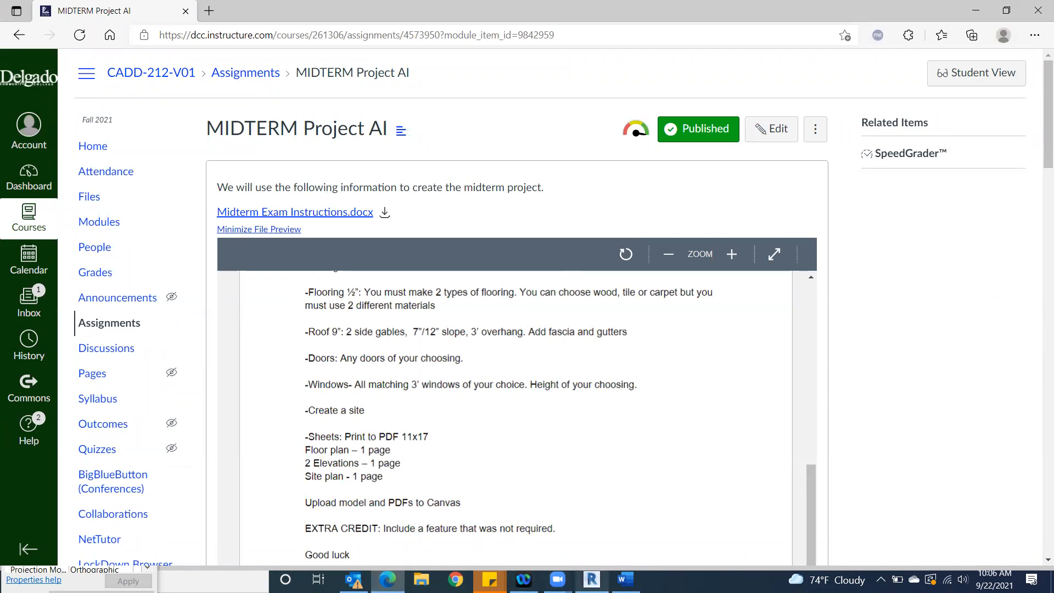
left_click(592, 579)
left_click(650, 244)
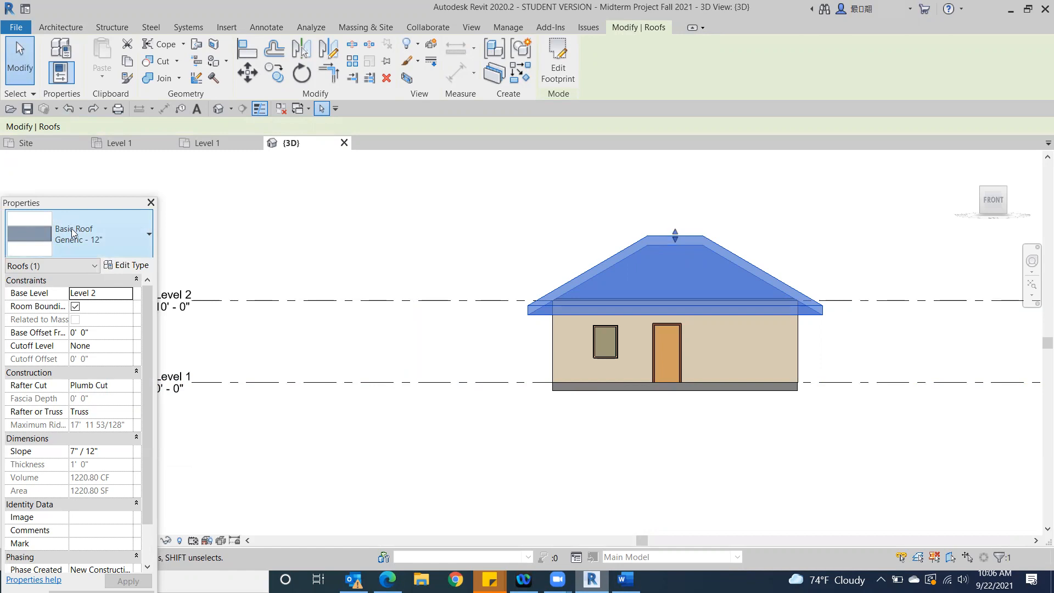
left_click(132, 244)
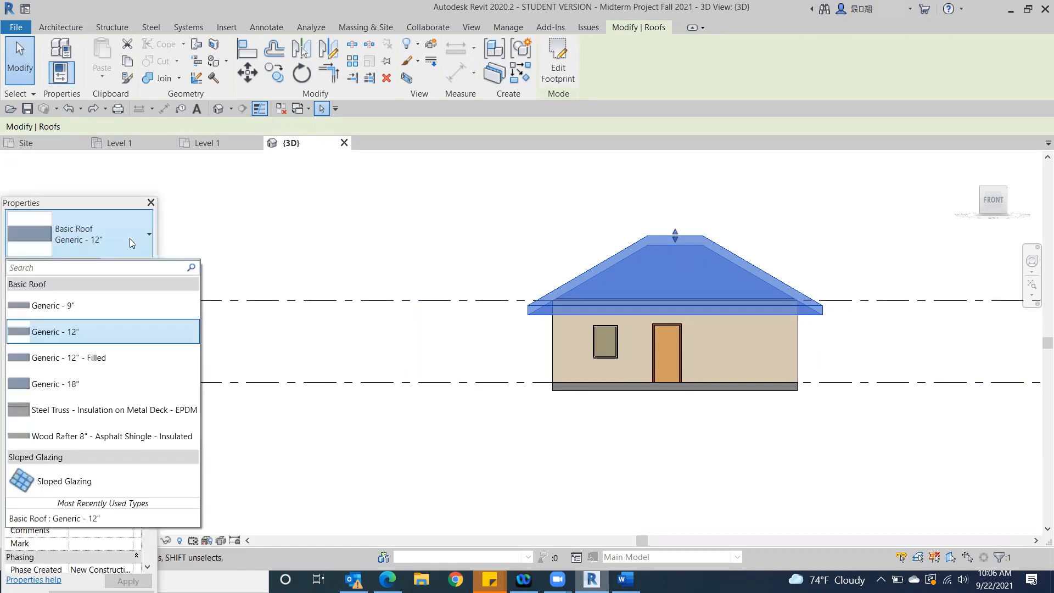
left_click(57, 308)
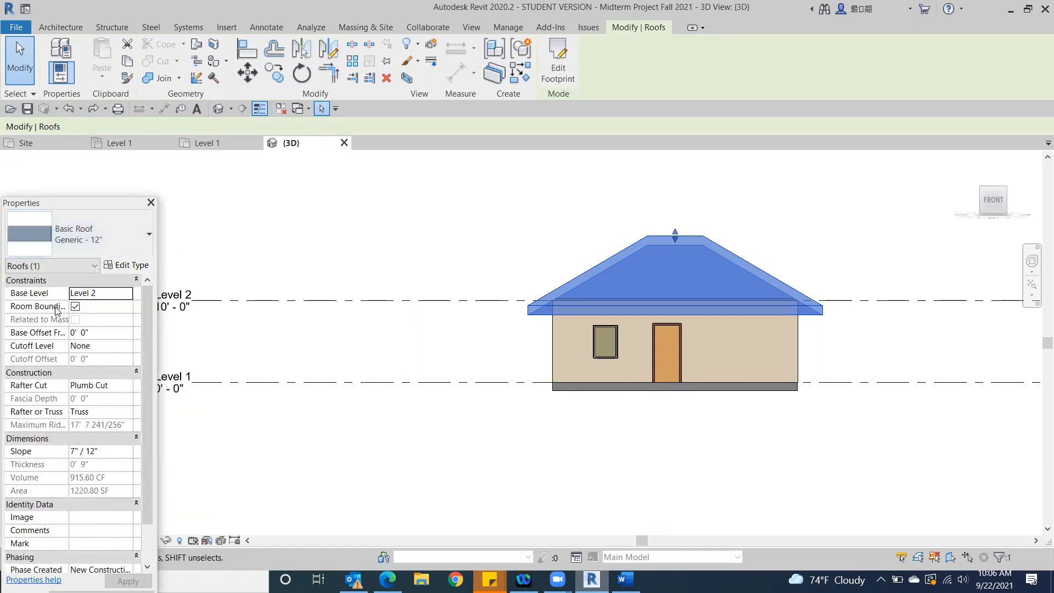
left_click(431, 207)
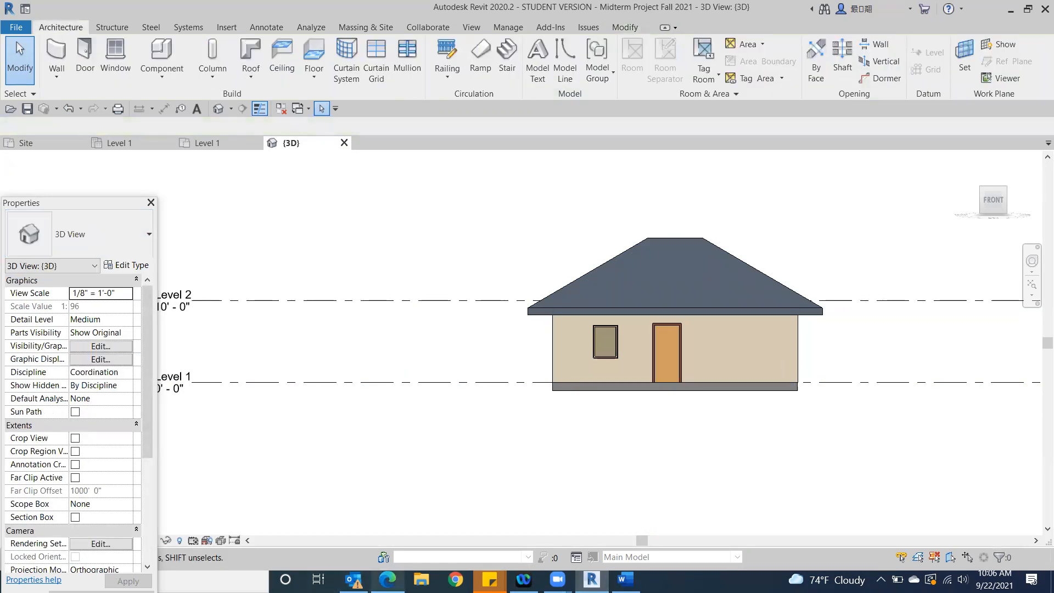
Review the side gable requirement on the browser's assignment page and examine the roof's shape from above in Revit
left_click(386, 580)
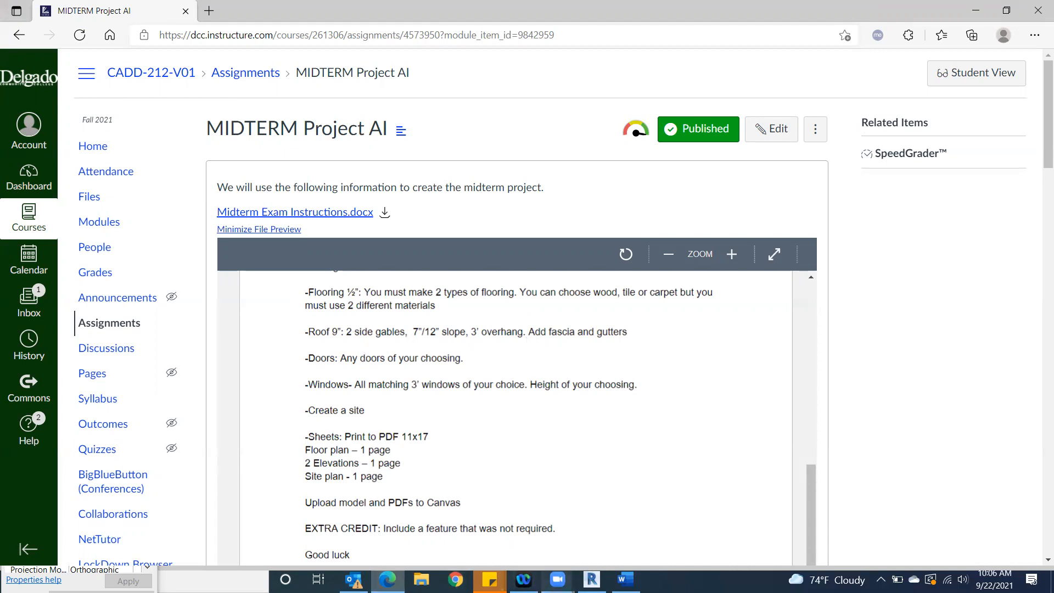
left_click(593, 580)
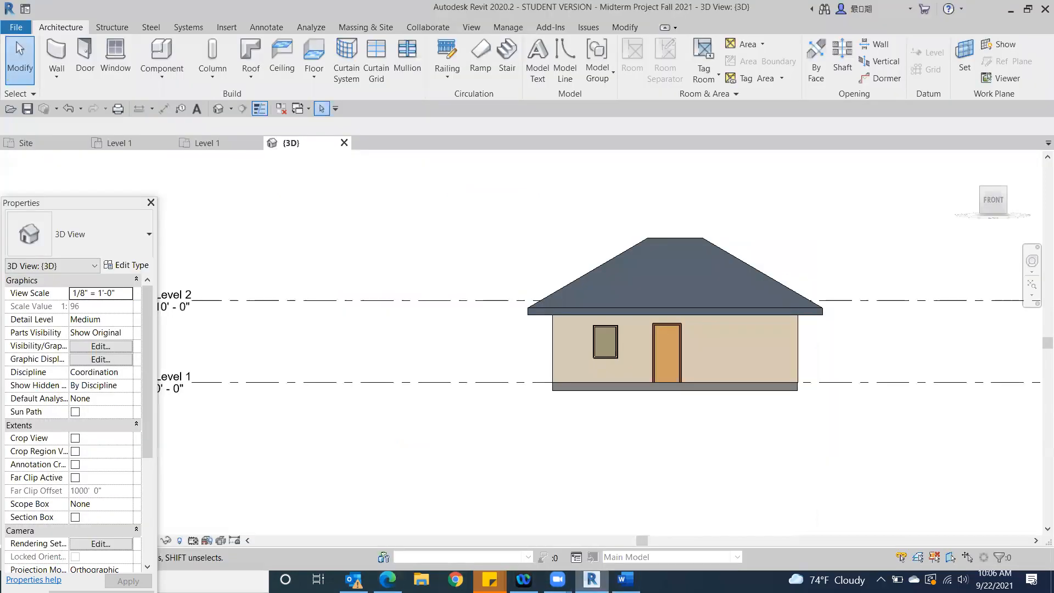
left_click(997, 193)
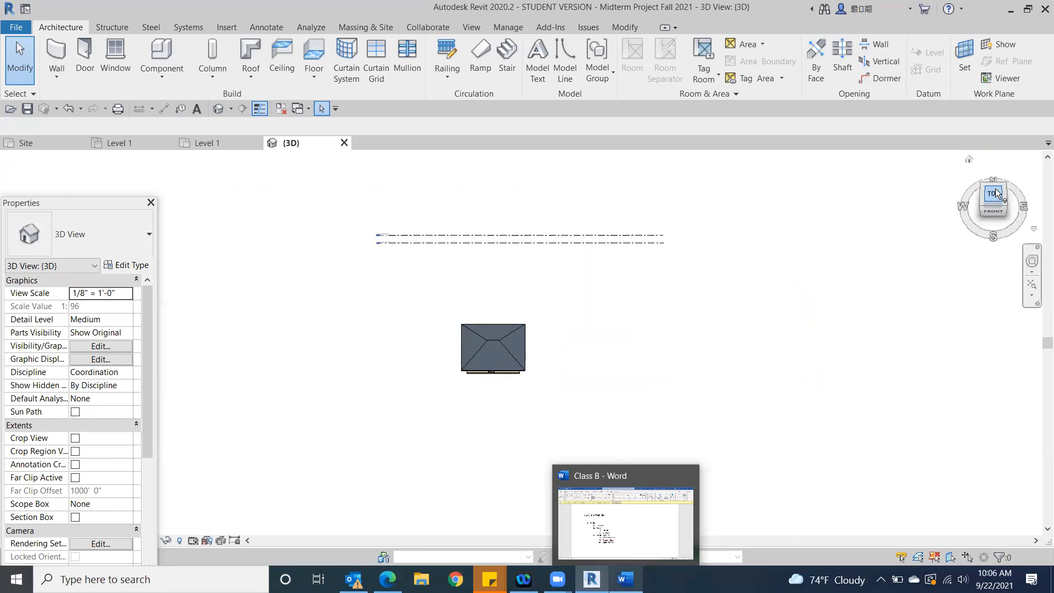
scroll(601, 359, "up", 6)
middle_click_drag(286, 326, 660, 346)
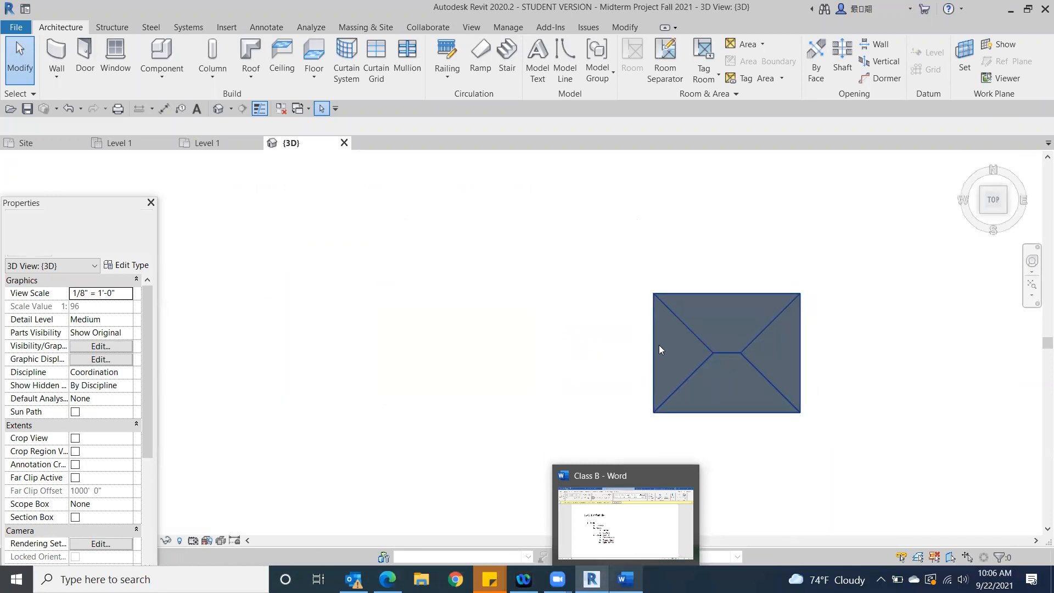
scroll(660, 349, "up", 5)
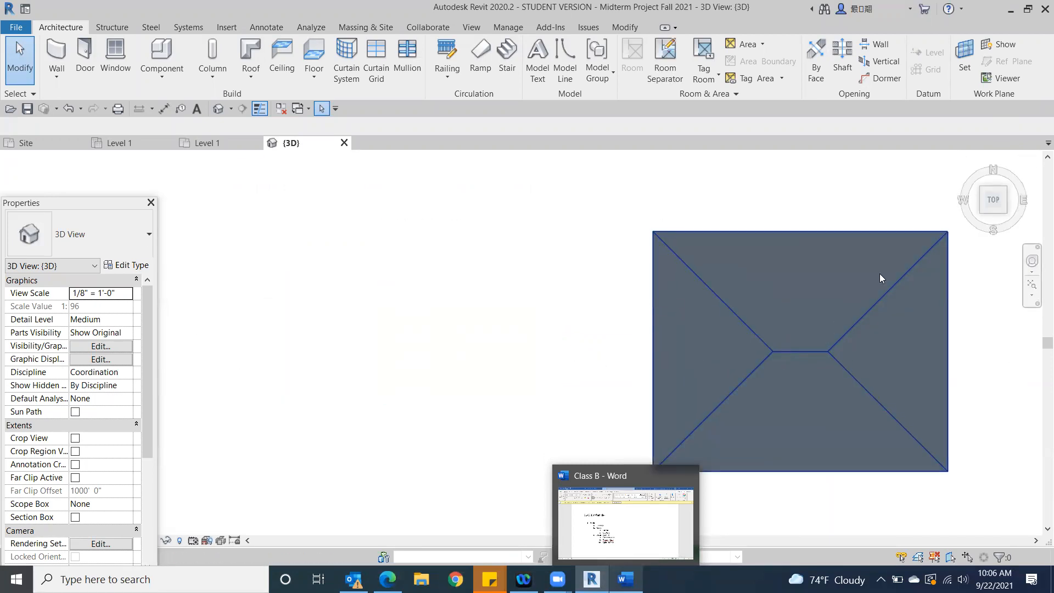
scroll(978, 404, "down", 2)
middle_click_drag(960, 398, 572, 316)
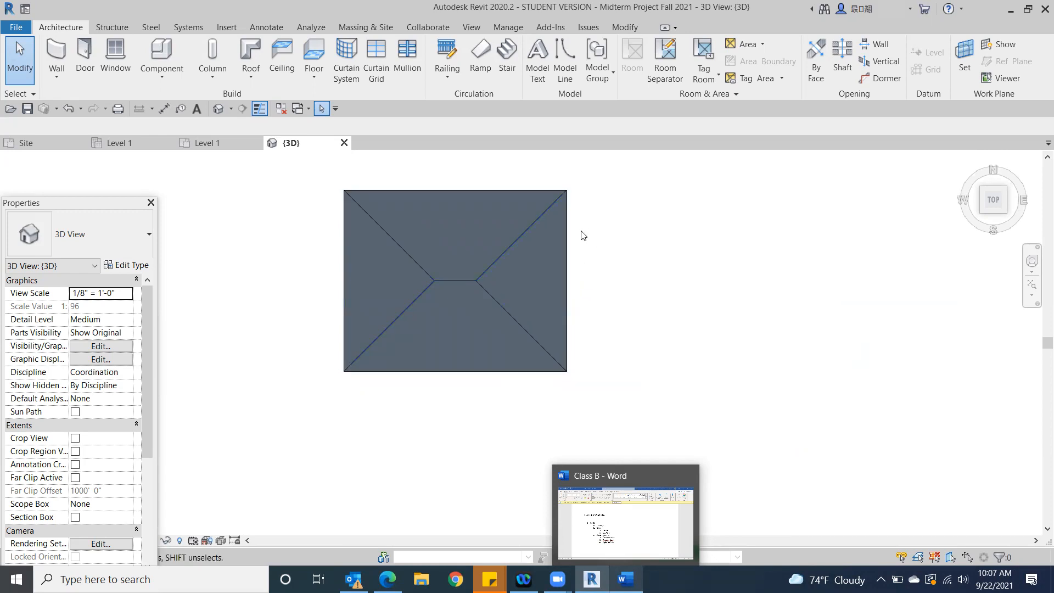
Edit the roof footprint so that the east boundary line no longer defines a slope
left_click(568, 267)
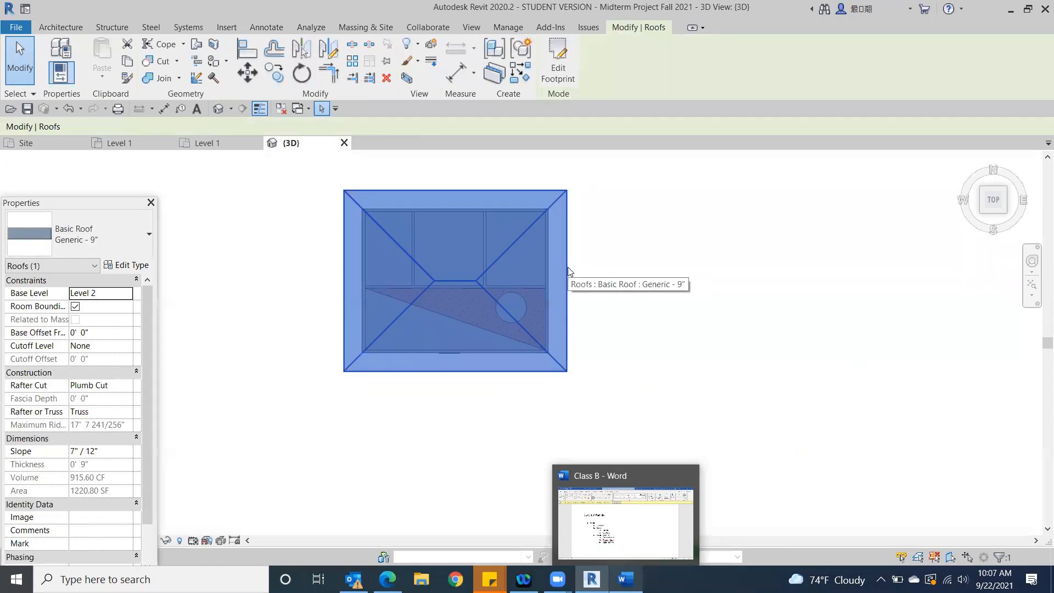
left_click(559, 69)
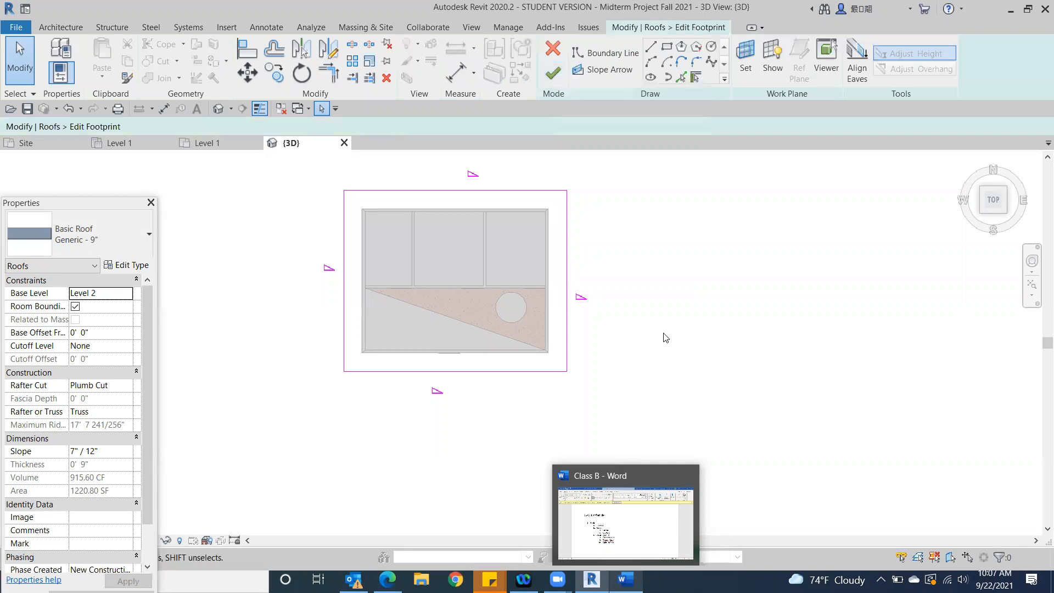
left_click(569, 313)
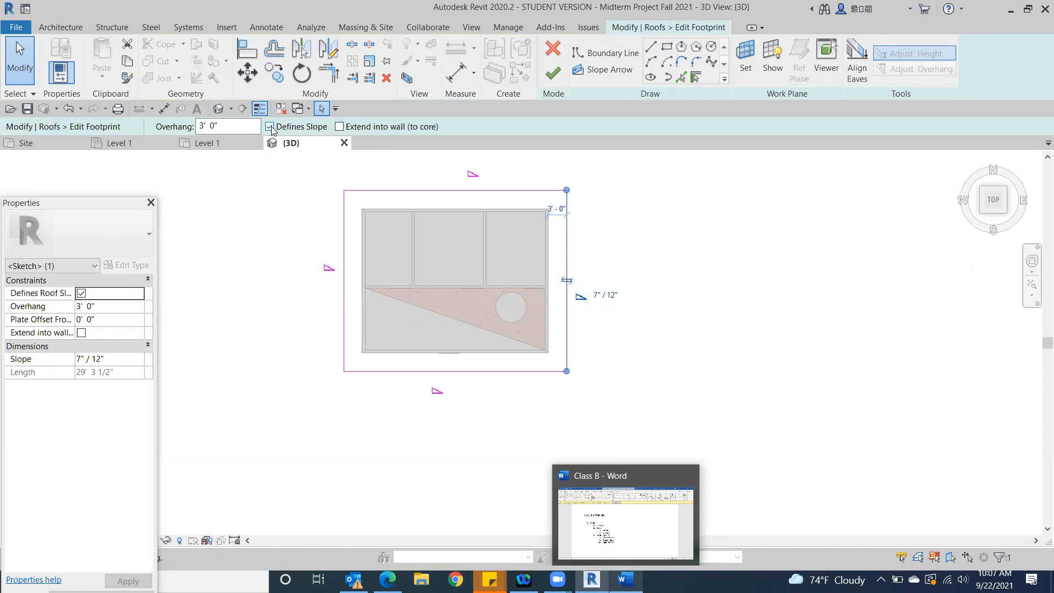
left_click(713, 328)
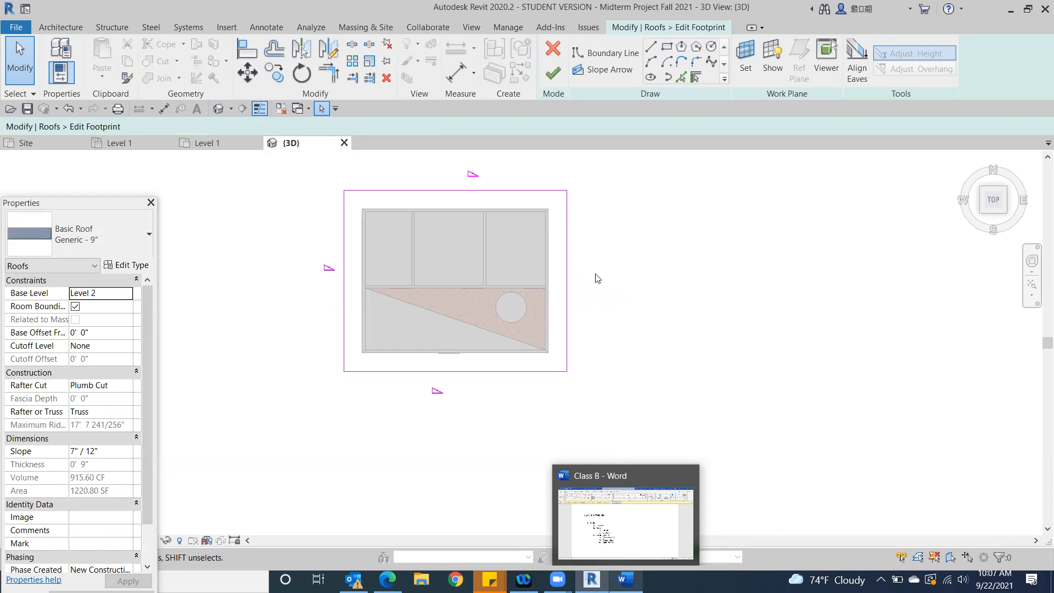
Stop the west boundary line from defining a slope and finish the roof footprint without attaching the walls
left_click(344, 293)
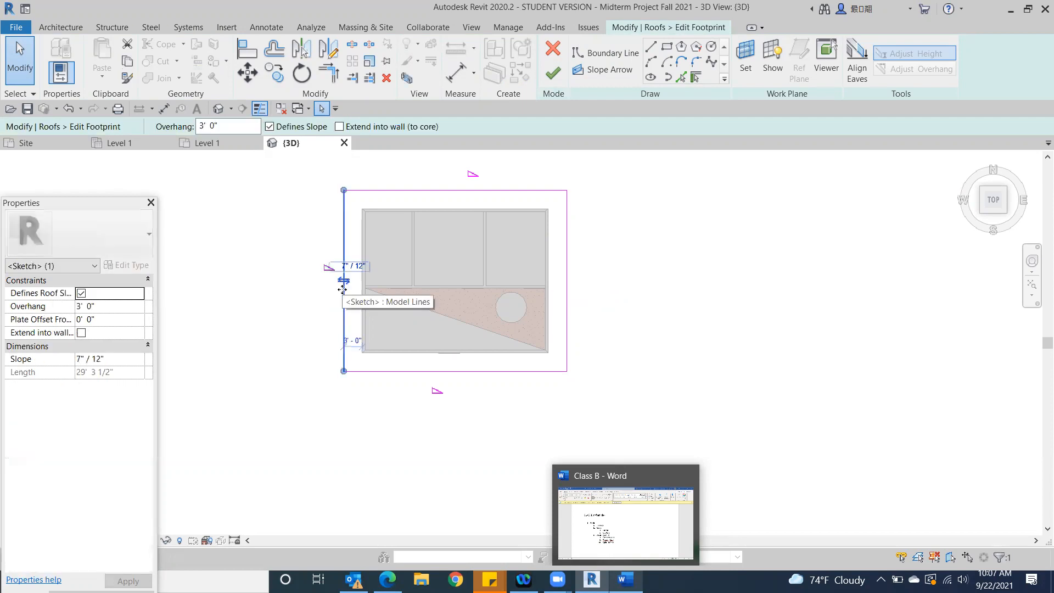
left_click(270, 127)
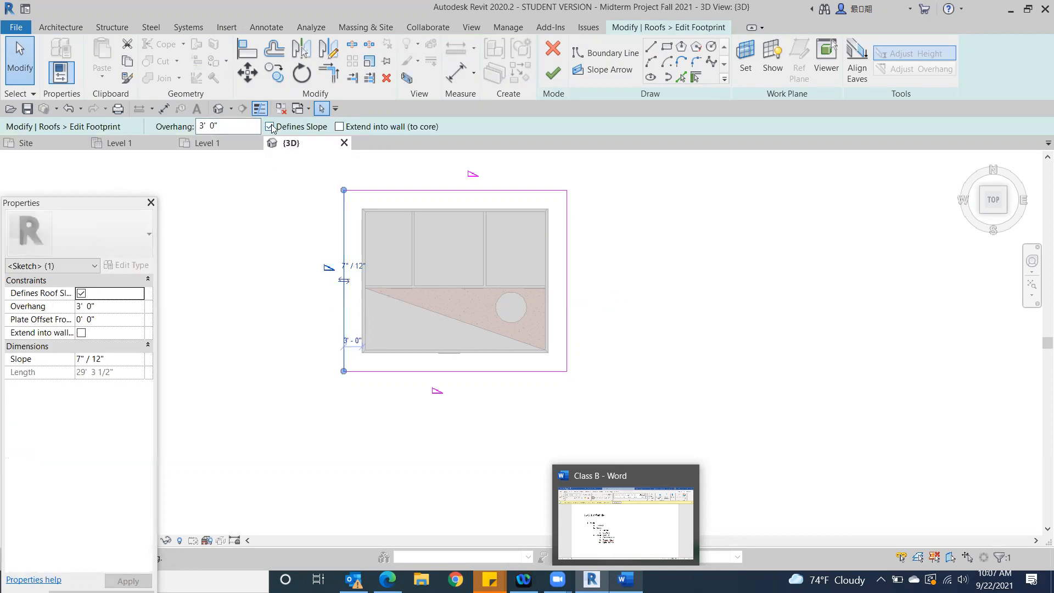
left_click(821, 288)
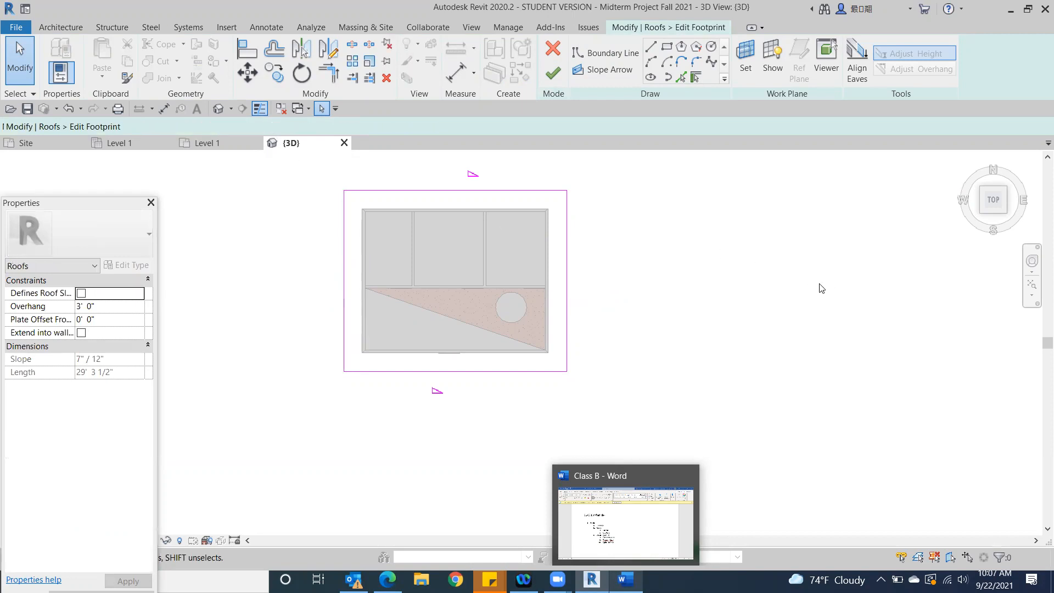
left_click(556, 81)
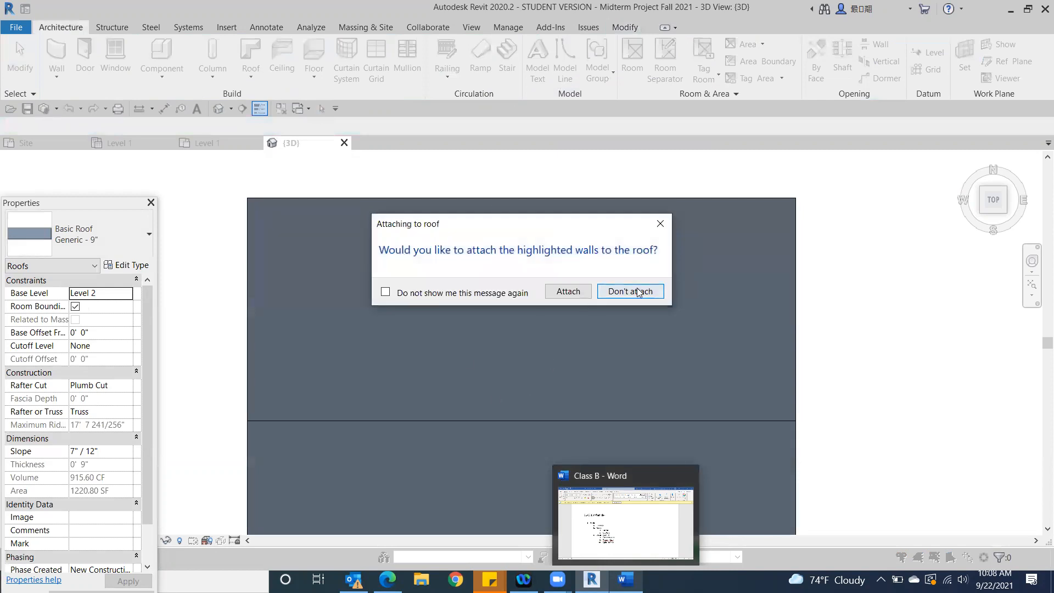
left_click(637, 291)
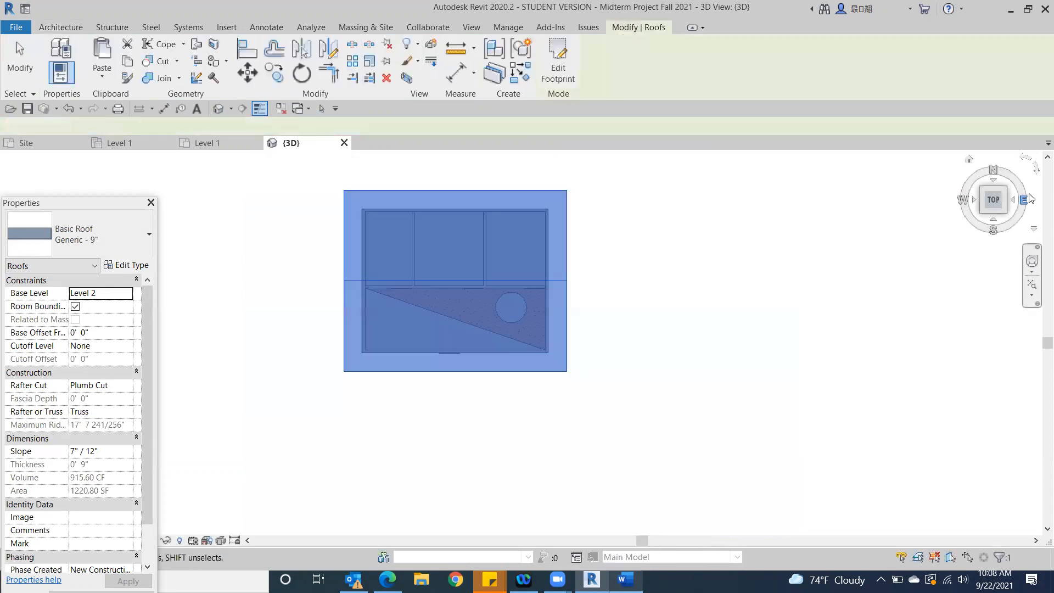
Examine the gable roof in 3D from the corners, the right side and the front
left_click(1008, 216)
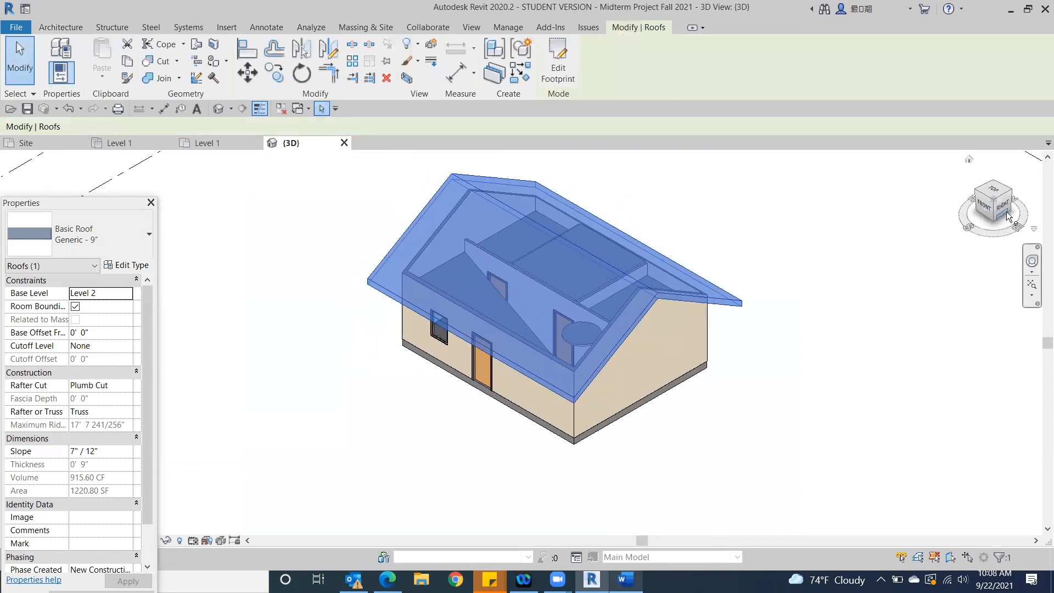
left_click(762, 400)
middle_click_drag(745, 368, 777, 254)
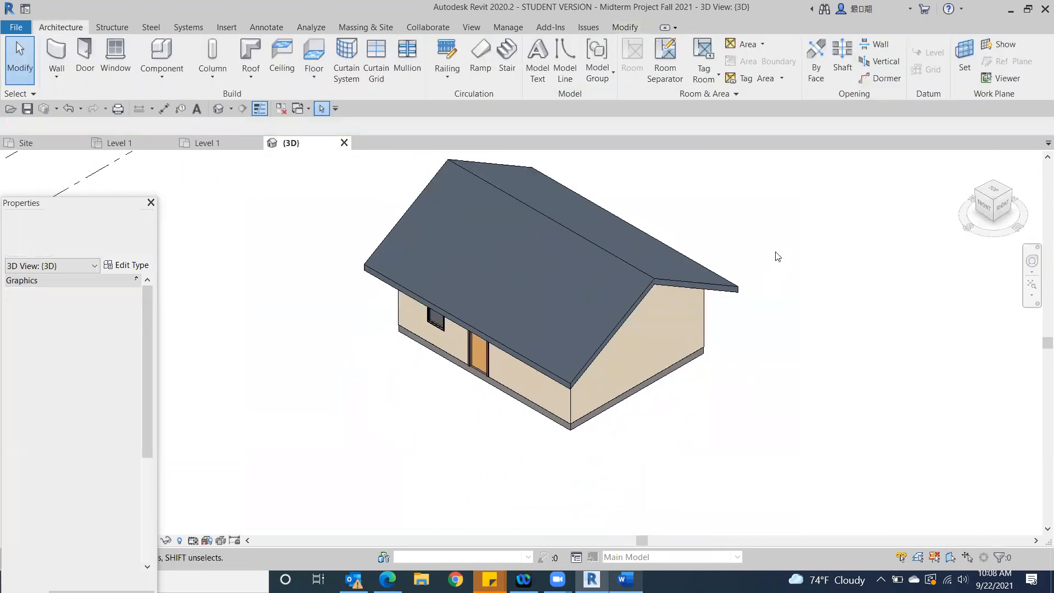
scroll(785, 372, "up", 2)
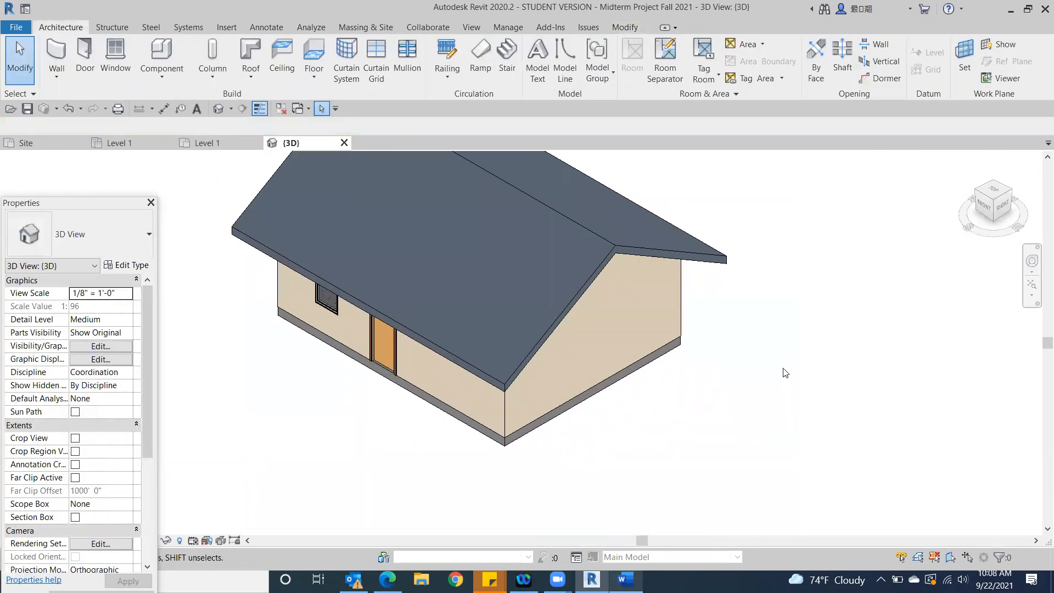
mouse_move(1000, 206)
left_mouse_down()
mouse_move(934, 196)
mouse_move(881, 164)
left_mouse_up()
left_click(992, 206)
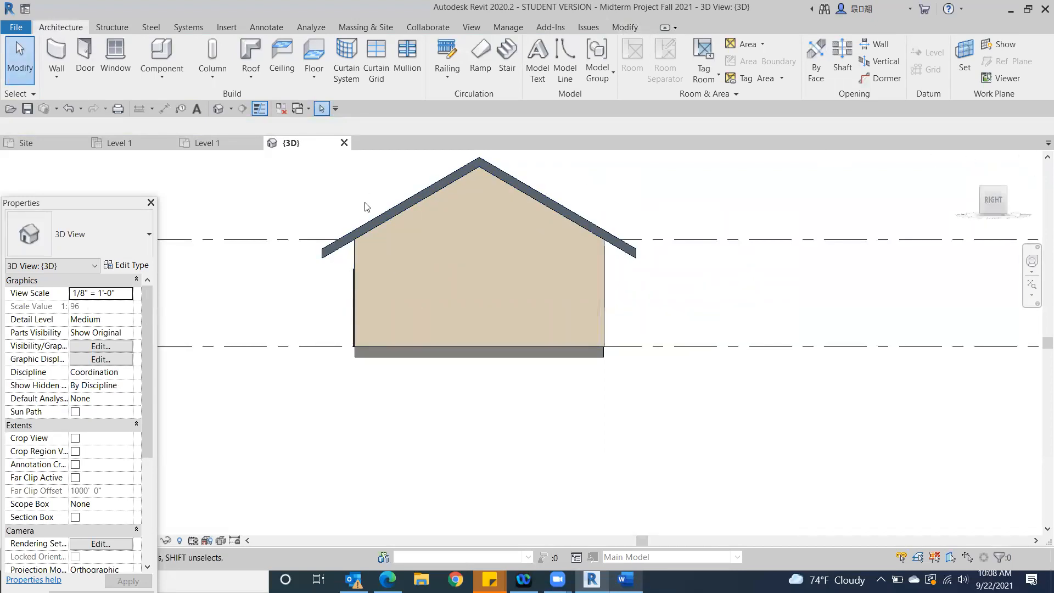
left_click(983, 202)
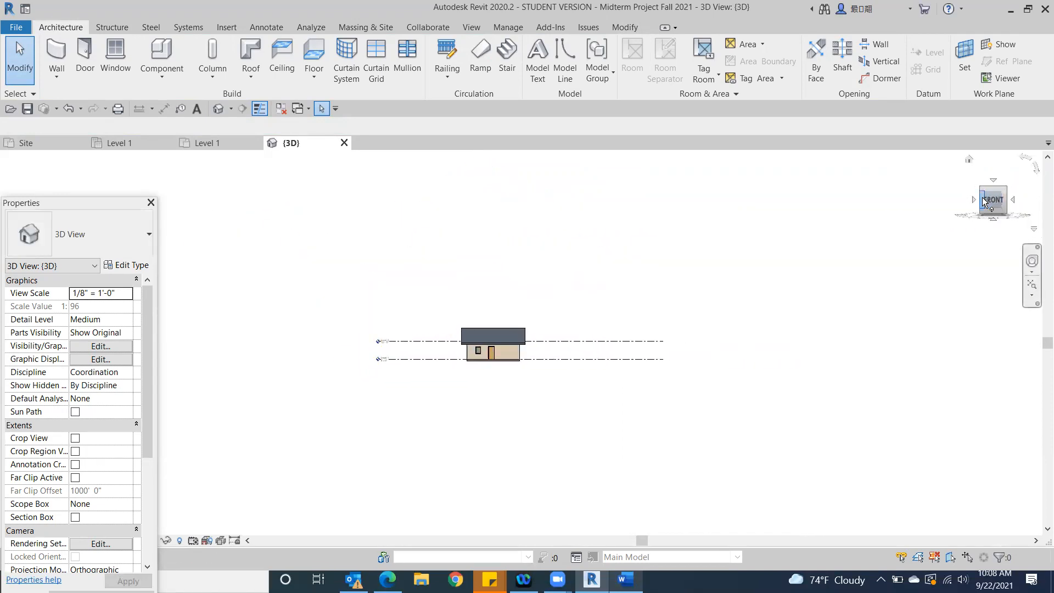
left_click(984, 202)
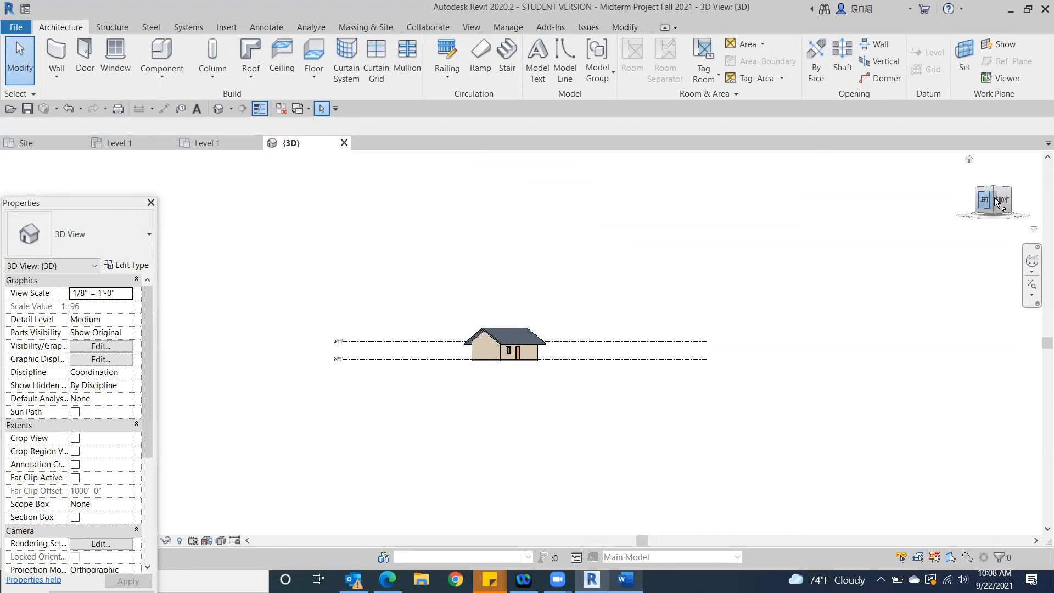
left_click(1015, 197)
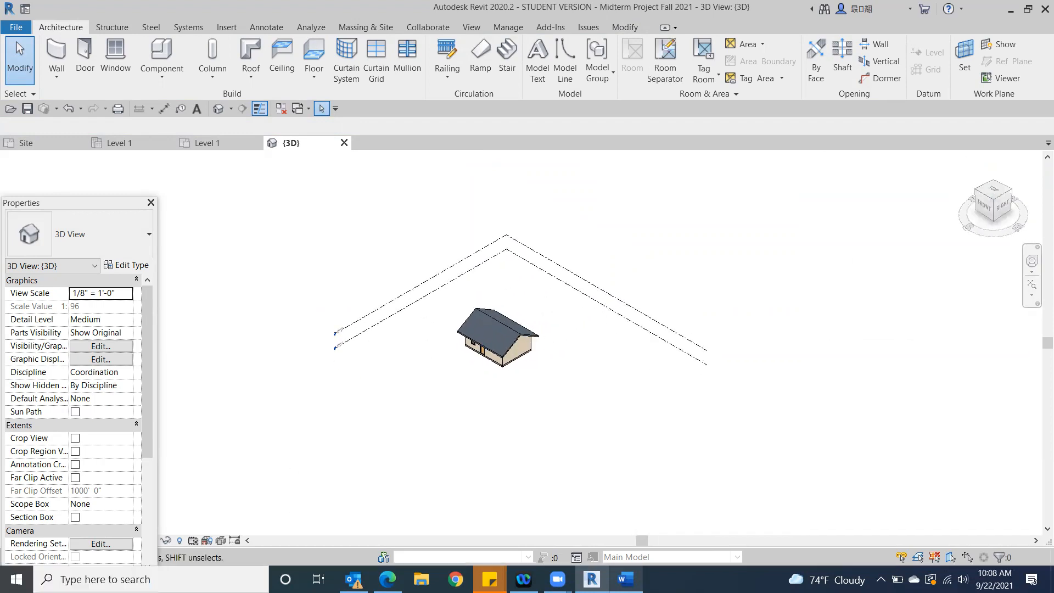
Review the fascia and gutter requirement on the browser's assignment page and examine the roof's front eave up close in Revit
left_click(388, 579)
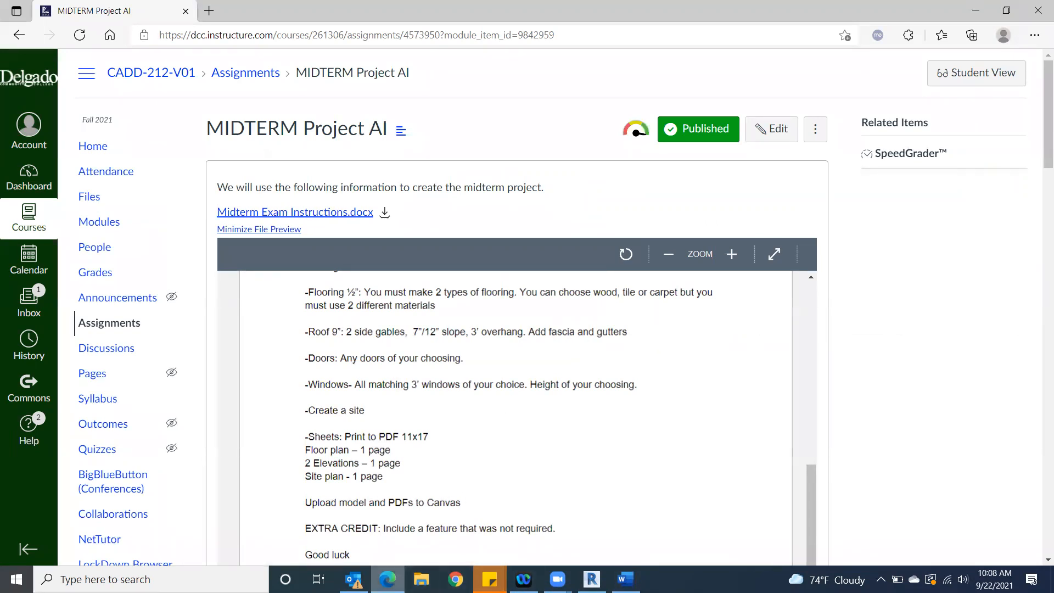
left_click(592, 579)
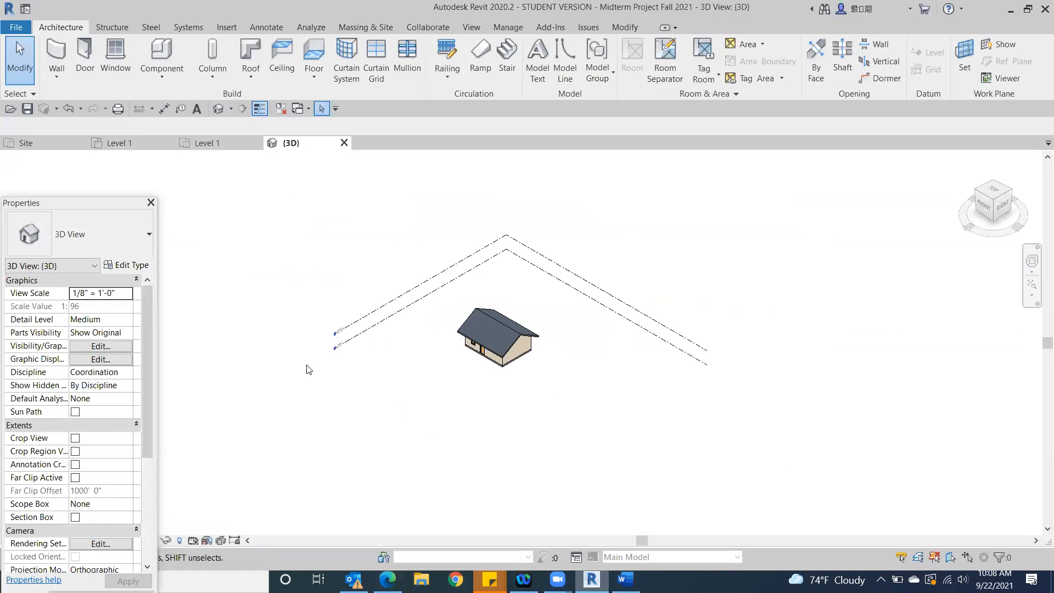
scroll(500, 357, "up", 5)
scroll(442, 226, "up", 3)
middle_click_drag(463, 263, 840, 405)
middle_click_drag(722, 374, 504, 464)
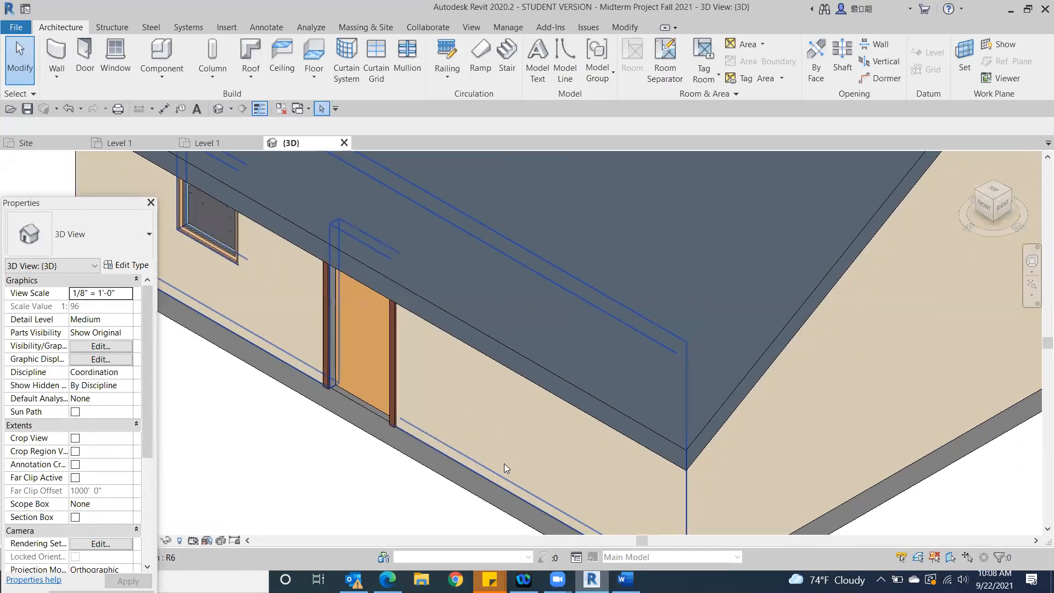
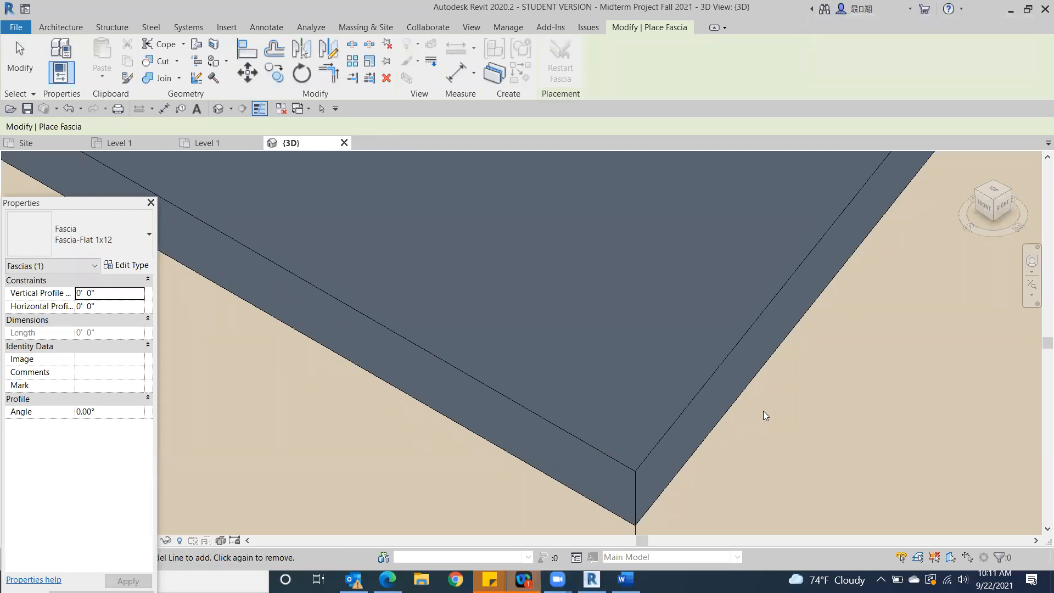
Start a Fascia-Flat 1x12 roof fascia and place it along the upper edge of the roof's front eave
left_click(13, 65)
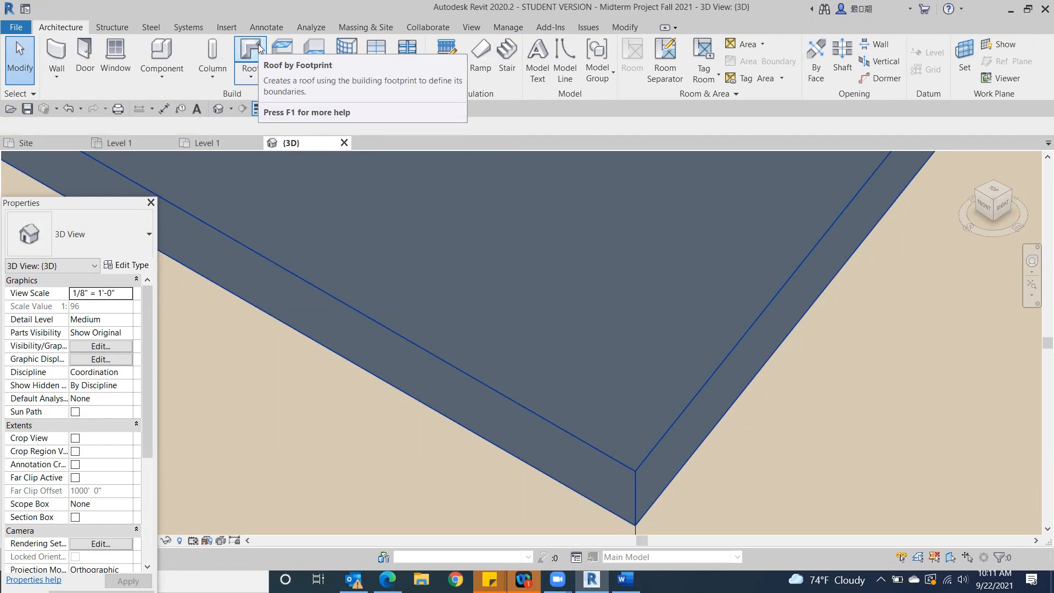
left_click(253, 76)
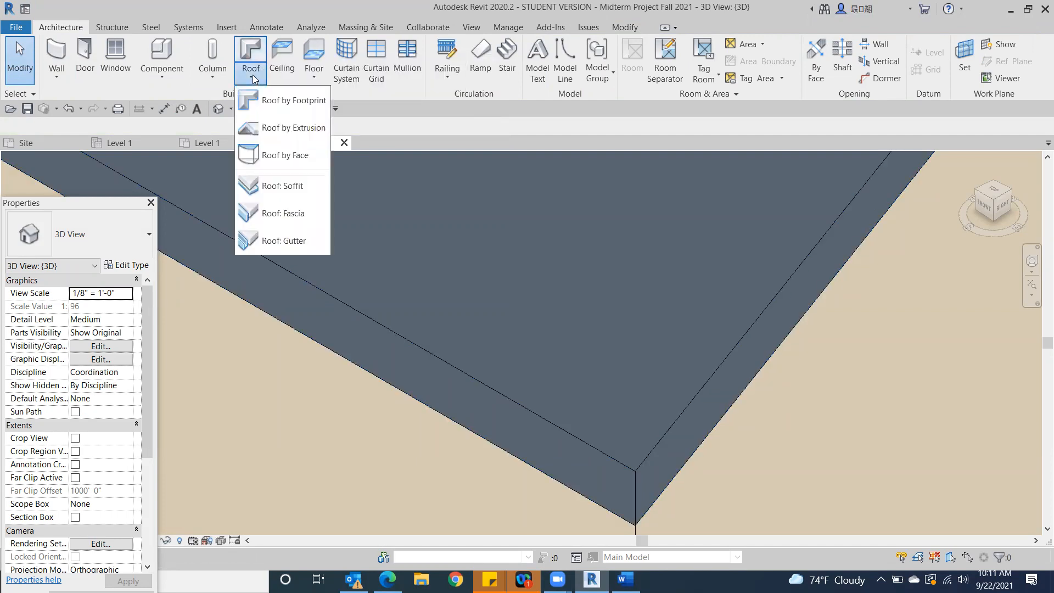
left_click(290, 215)
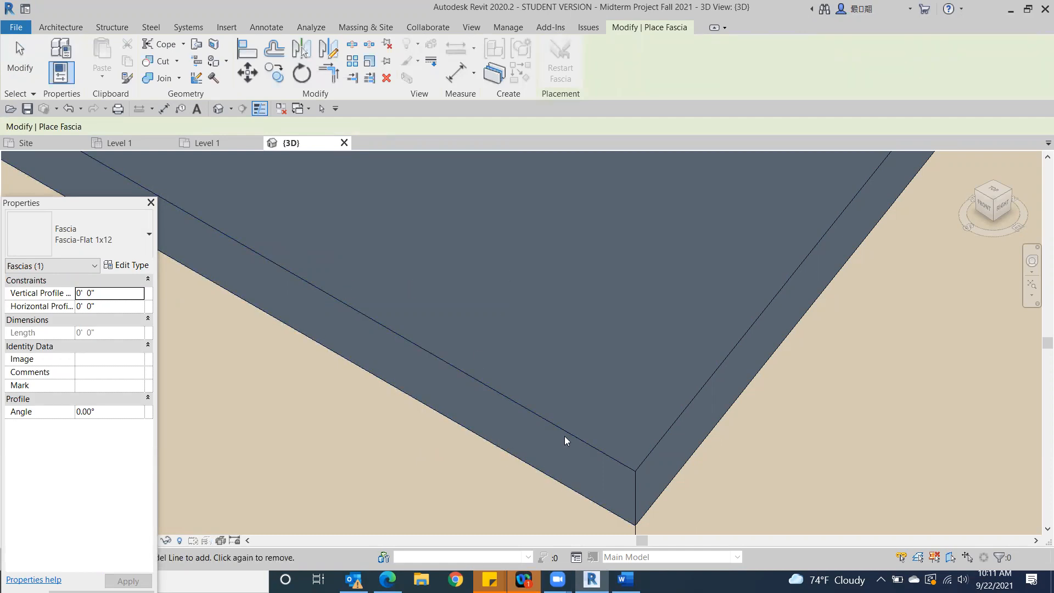
middle_click_drag(597, 373, 681, 302)
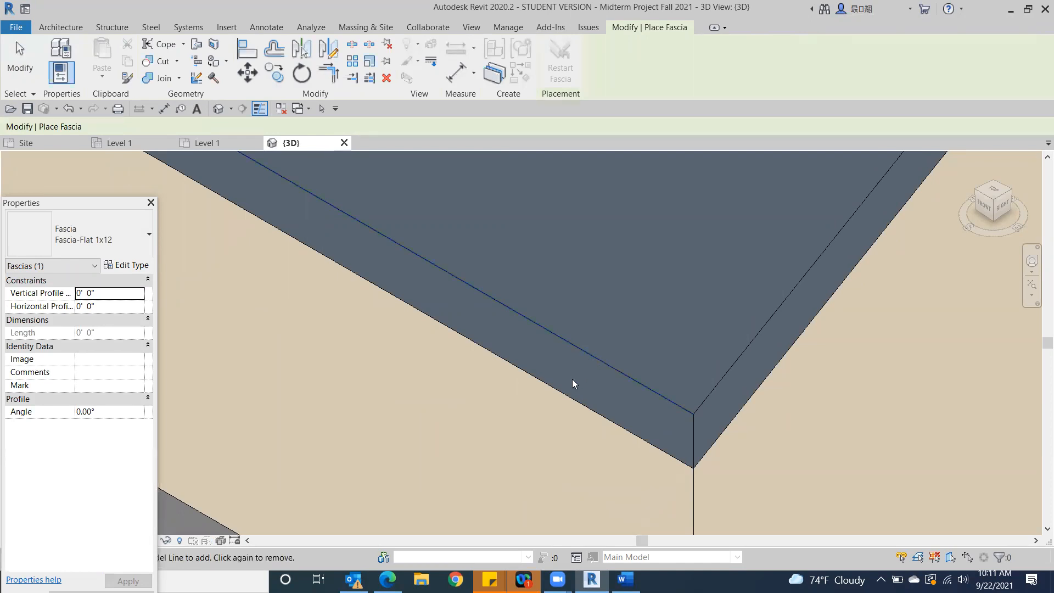
left_click(616, 370)
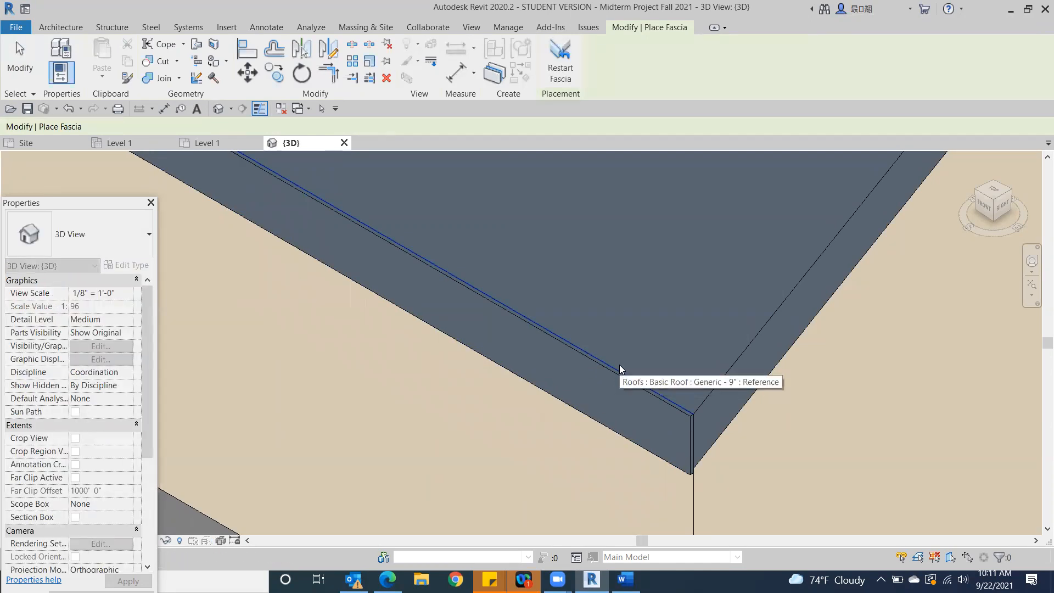
Add the Fascia-Flat 1x12 along the upper edges of both sloping rakes of the right gable
left_click(752, 345)
middle_click_drag(681, 438, 234, 518)
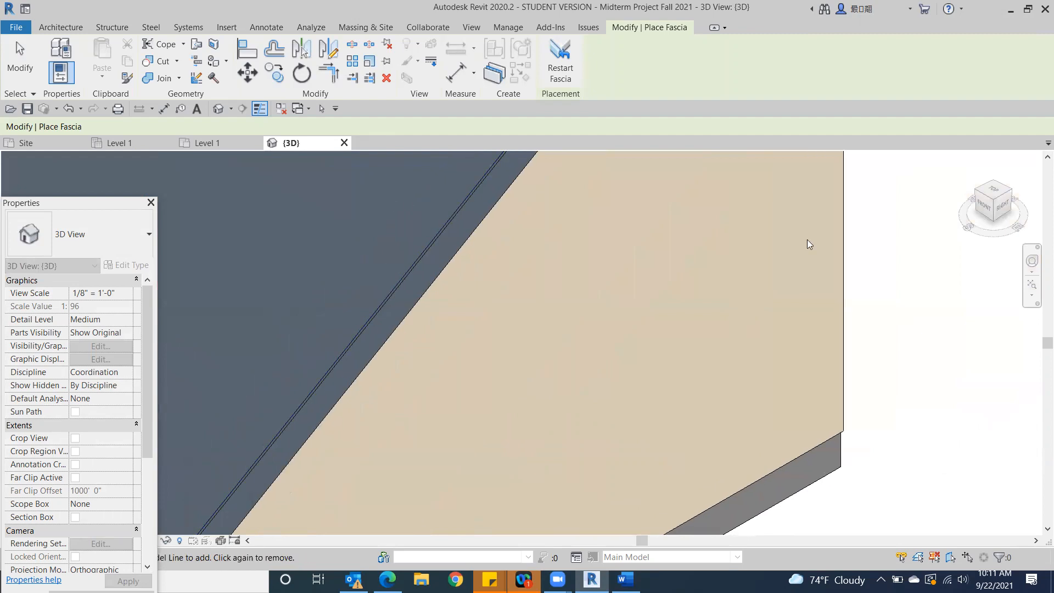
scroll(808, 241, "down", 3)
scroll(670, 496, "up", 4)
scroll(633, 436, "up", 3)
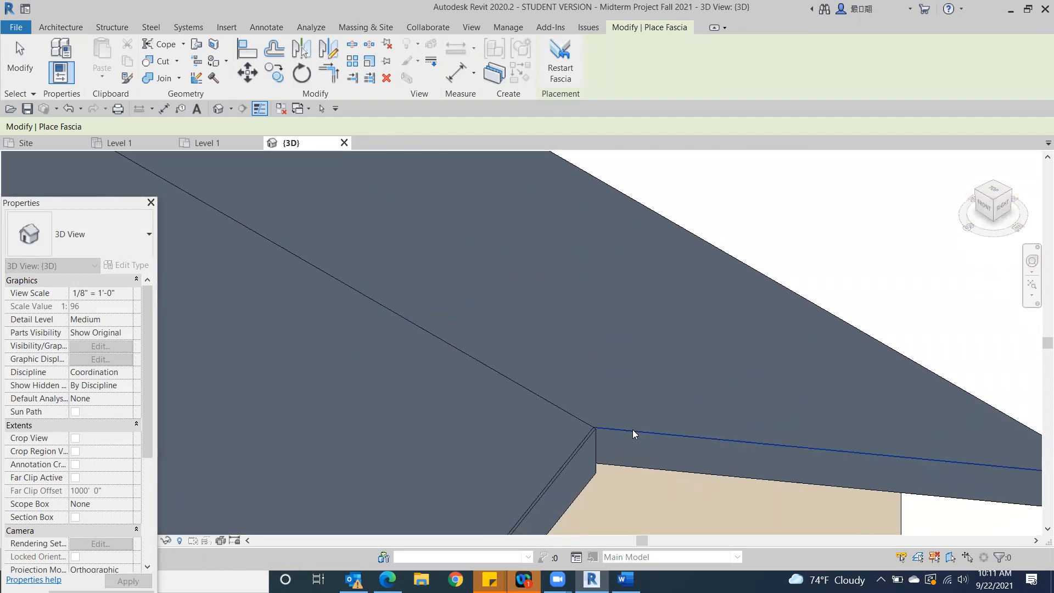
Add the Fascia-Flat 1x12 along the upper edge of the roof's back eave
left_click(1010, 202)
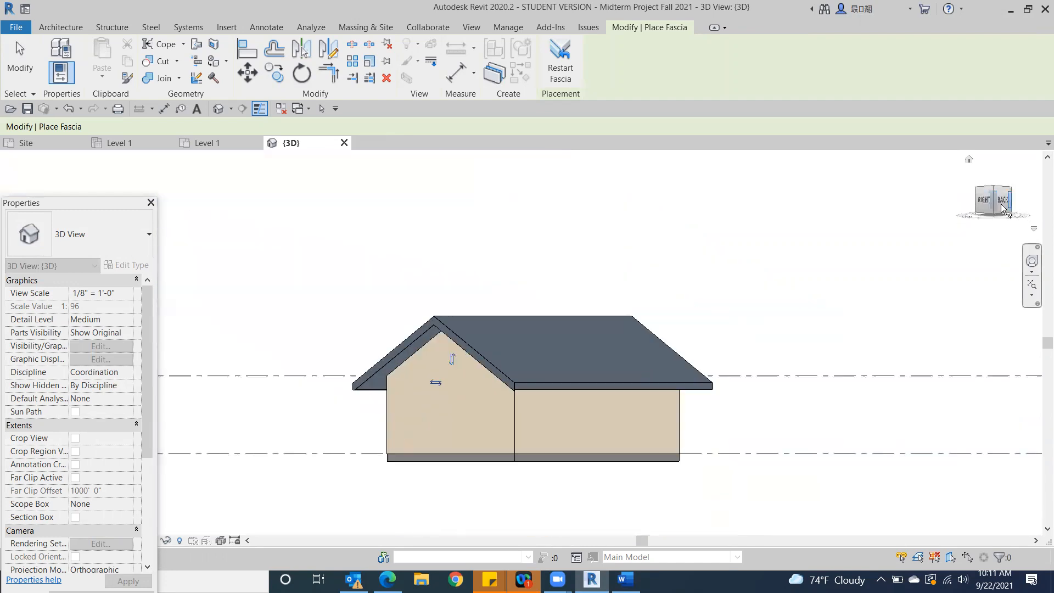
scroll(550, 380, "up", 6)
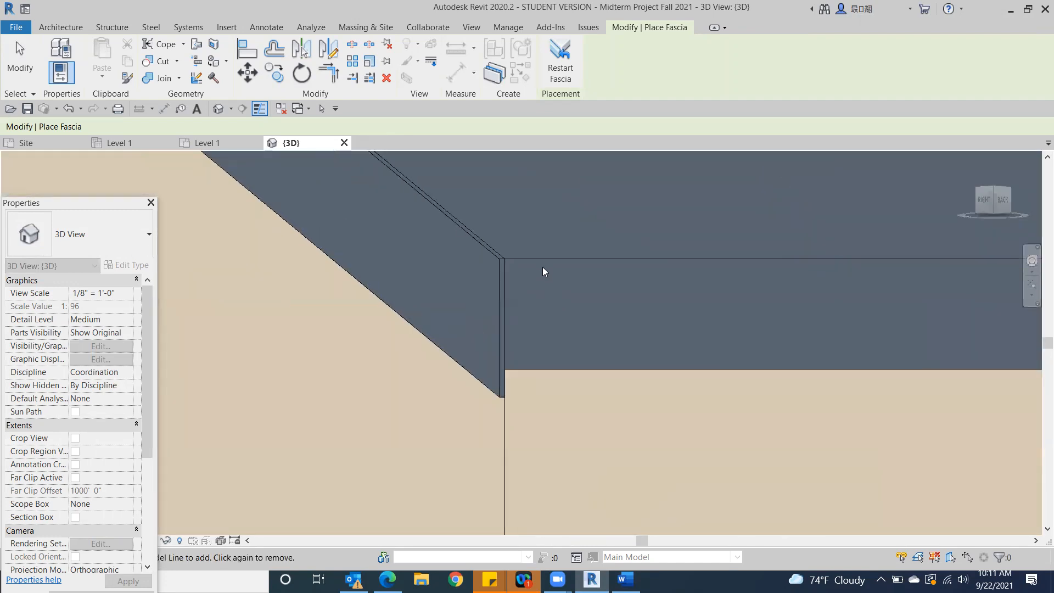
left_click(532, 259)
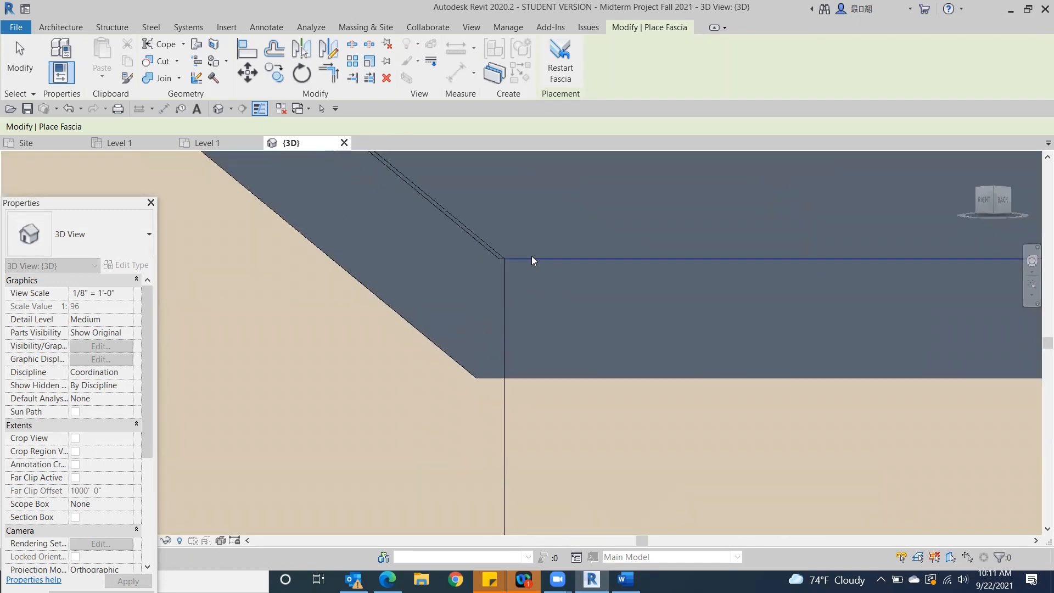
Add the Fascia-Flat 1x12 along the upper edges of both rakes of the left gable and finish placing fascia
left_click(1009, 209)
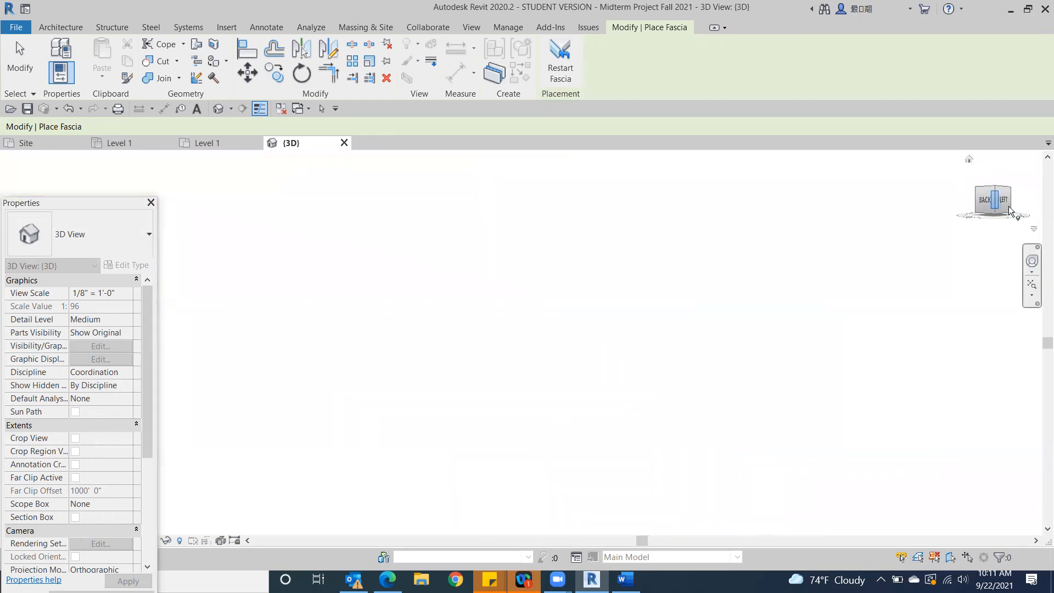
left_click(561, 350)
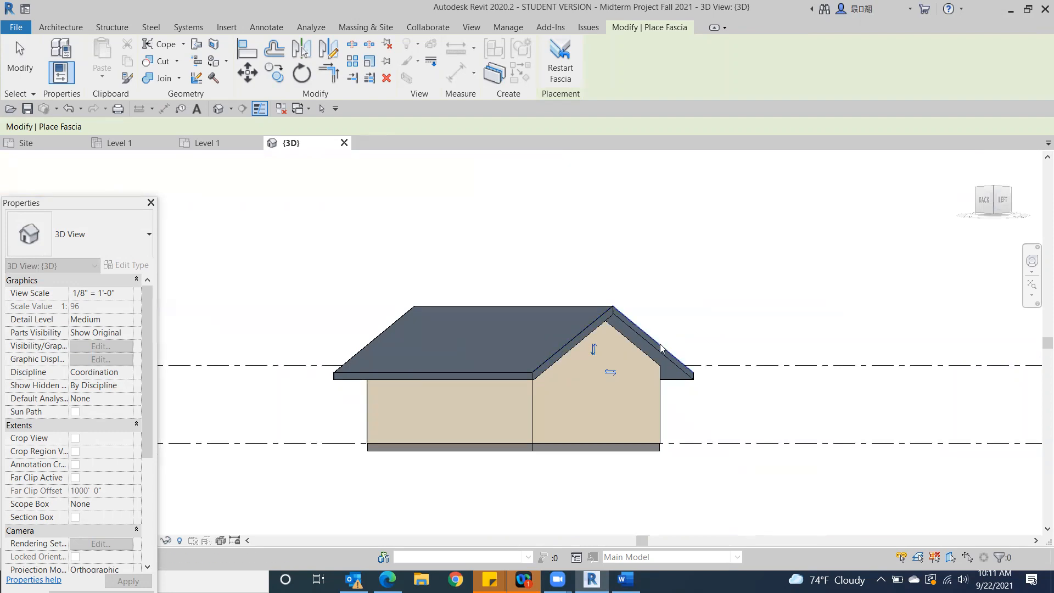
scroll(793, 320, "up", 6)
middle_click_drag(498, 314, 1038, 71)
middle_click_drag(423, 297, 715, 141)
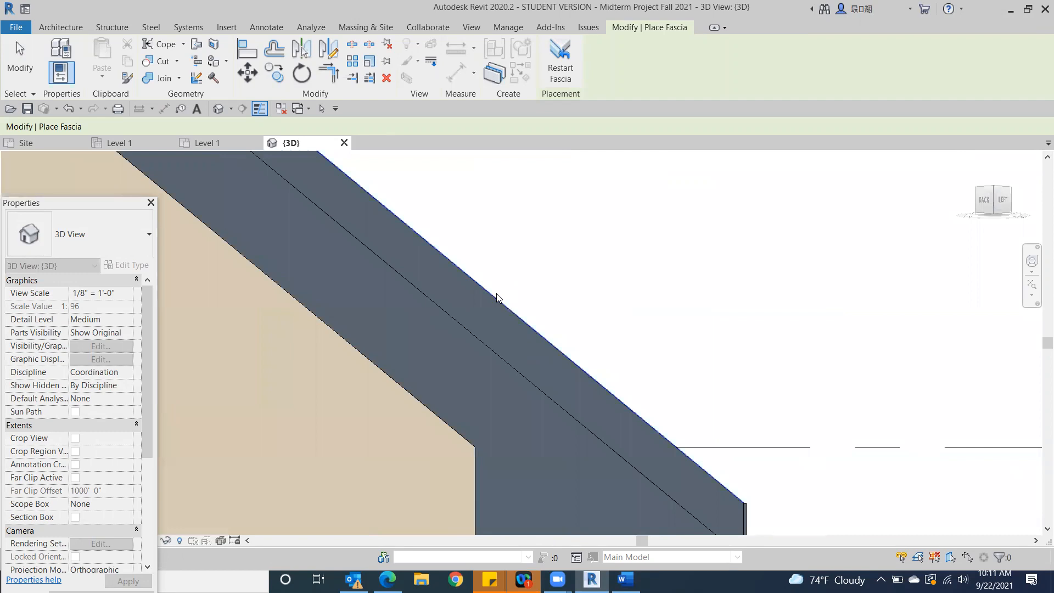
left_click(495, 302)
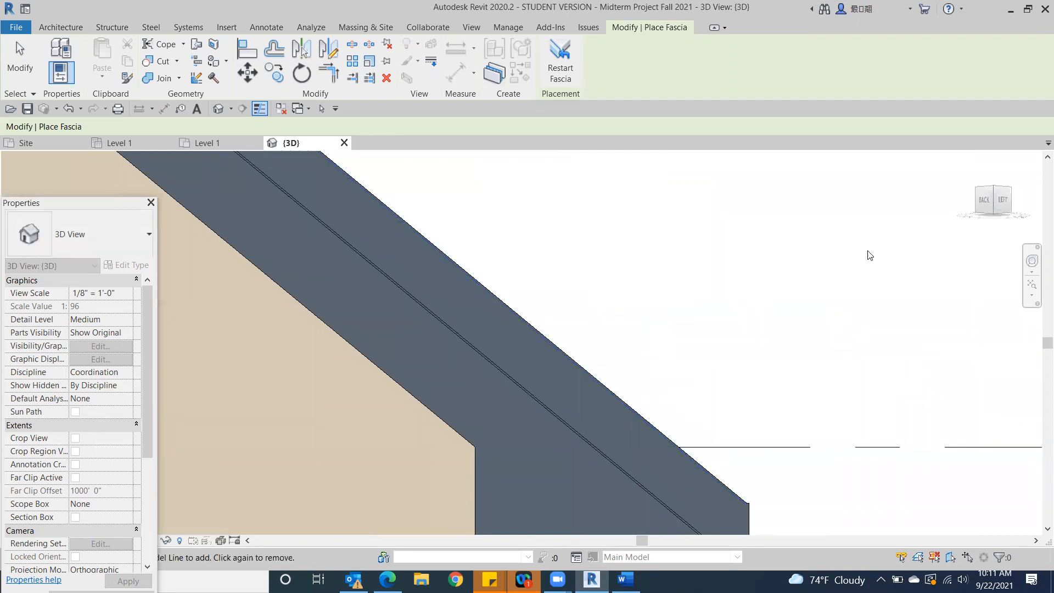
scroll(846, 278, "down", 3)
left_click(1003, 205)
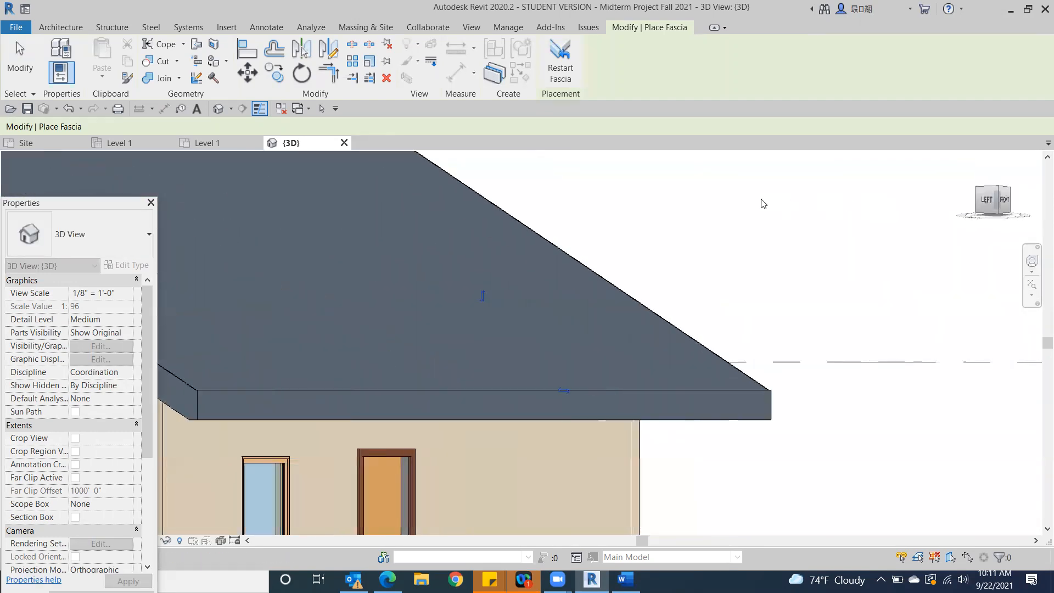
middle_click_drag(847, 229, 889, 255, "shift")
scroll(844, 218, "down", 3)
scroll(889, 255, "down", 2)
left_click(20, 60)
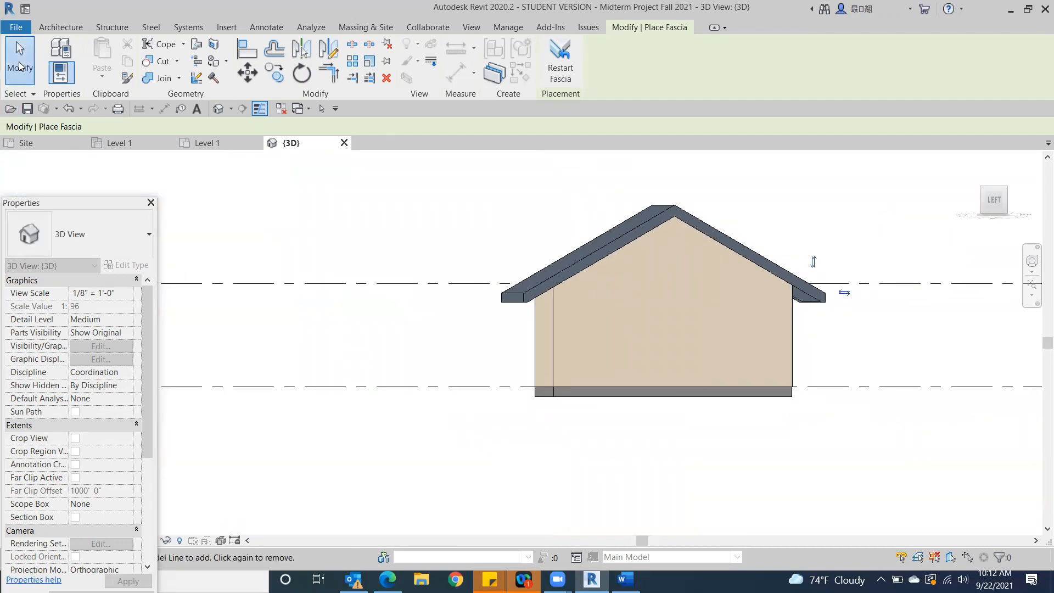
Place a Fascia-Flat 1x12 along the lower edge of the left gable's back rake
left_click(984, 197)
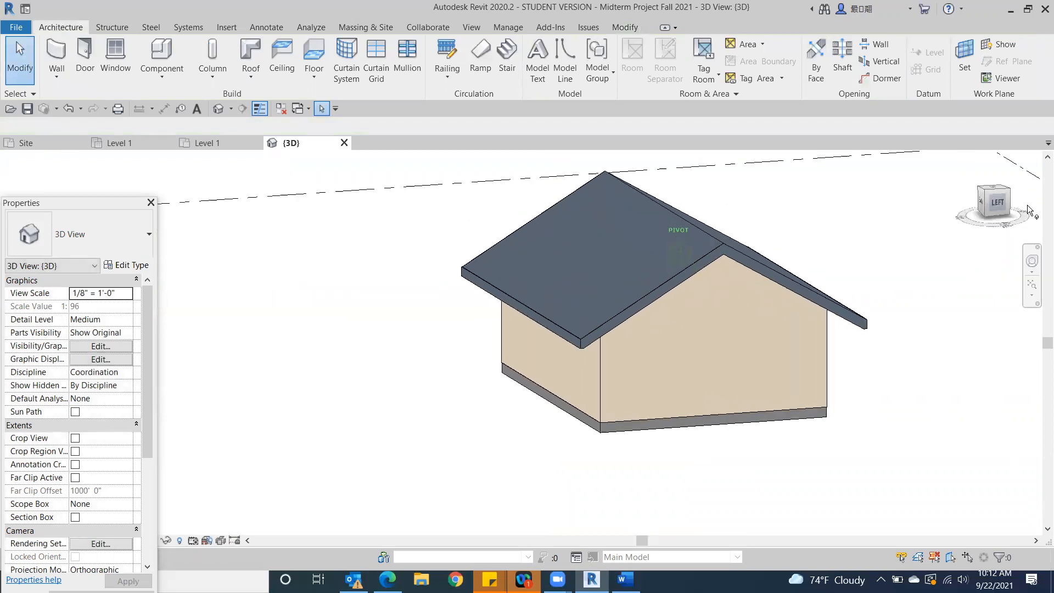
scroll(566, 277, "up", 3)
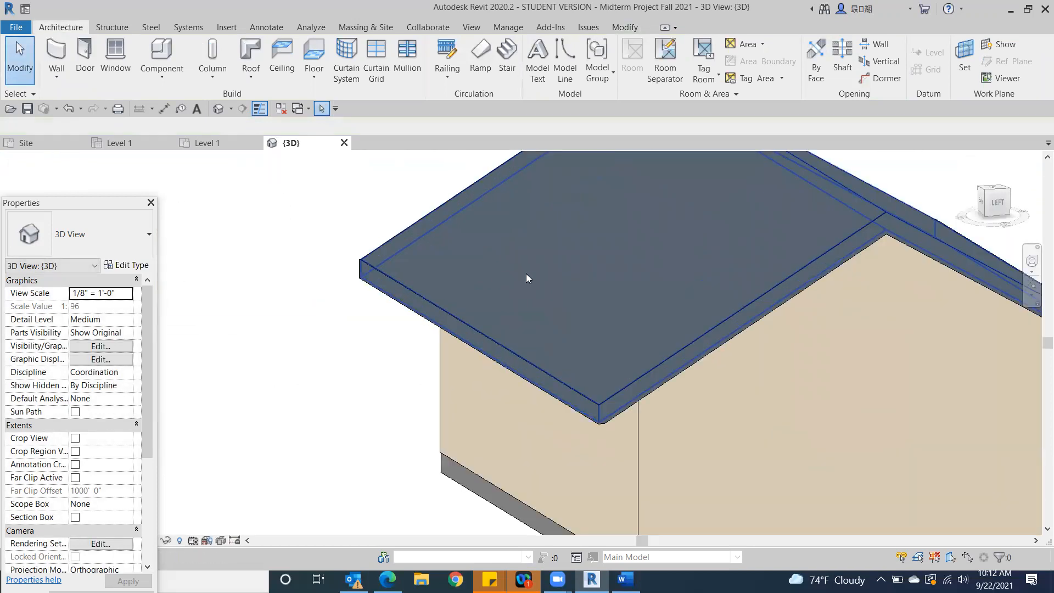
scroll(329, 269, "up", 3)
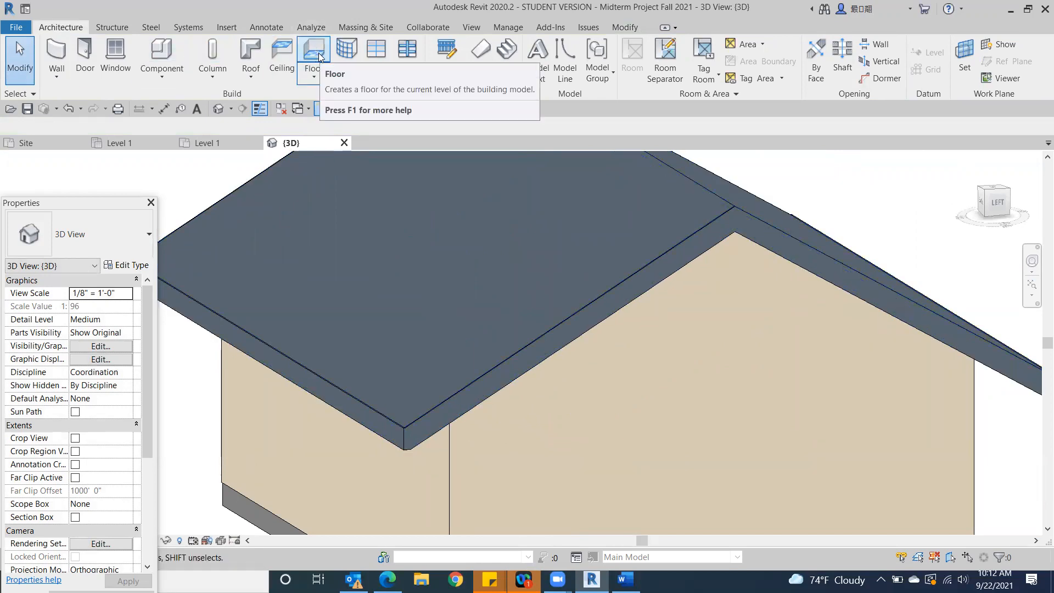
left_click(321, 51)
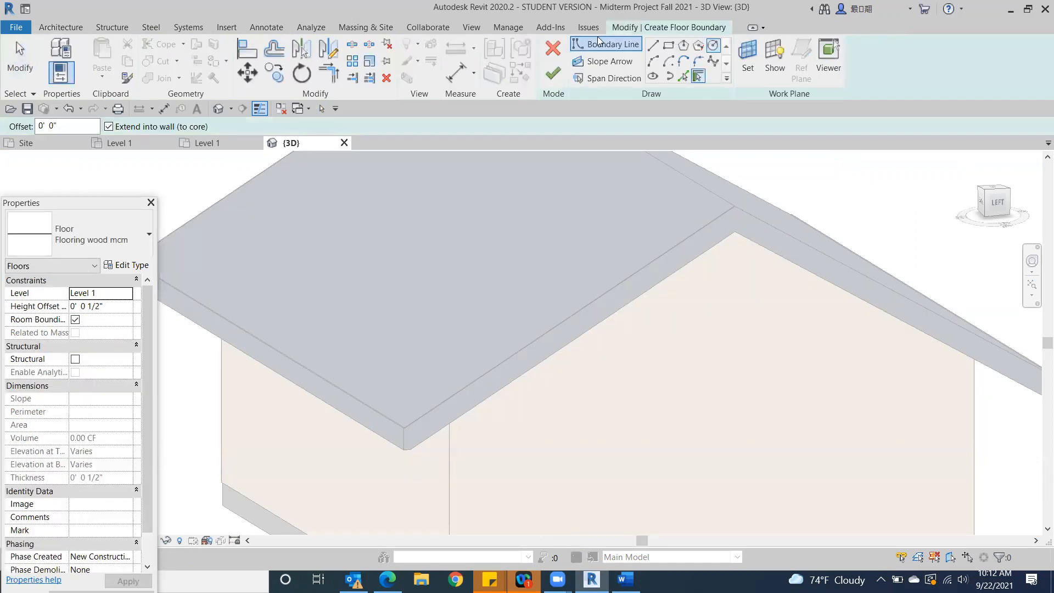
left_click(553, 49)
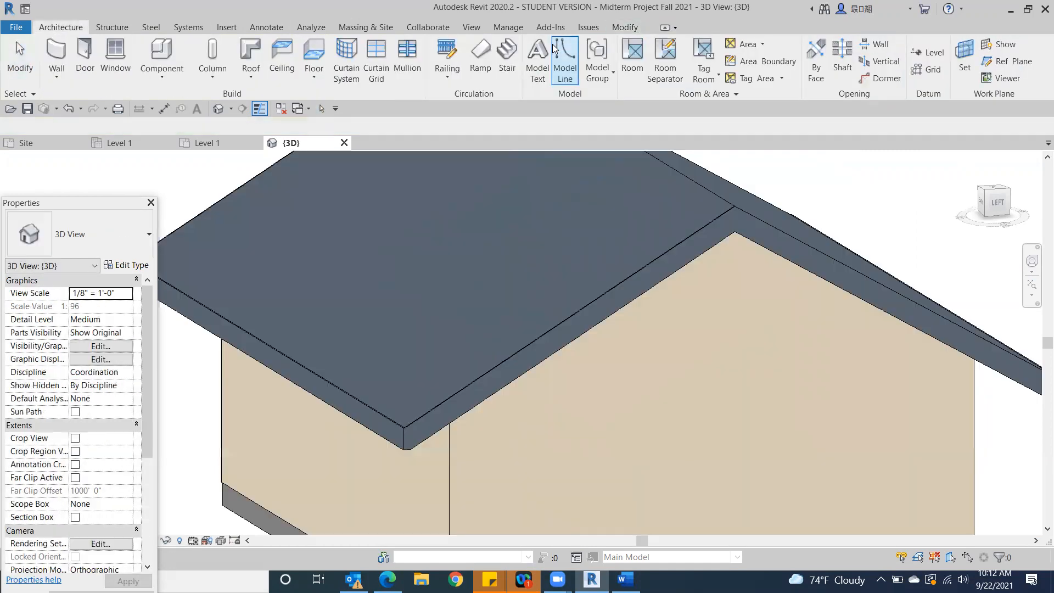
left_click(250, 81)
left_click(264, 211)
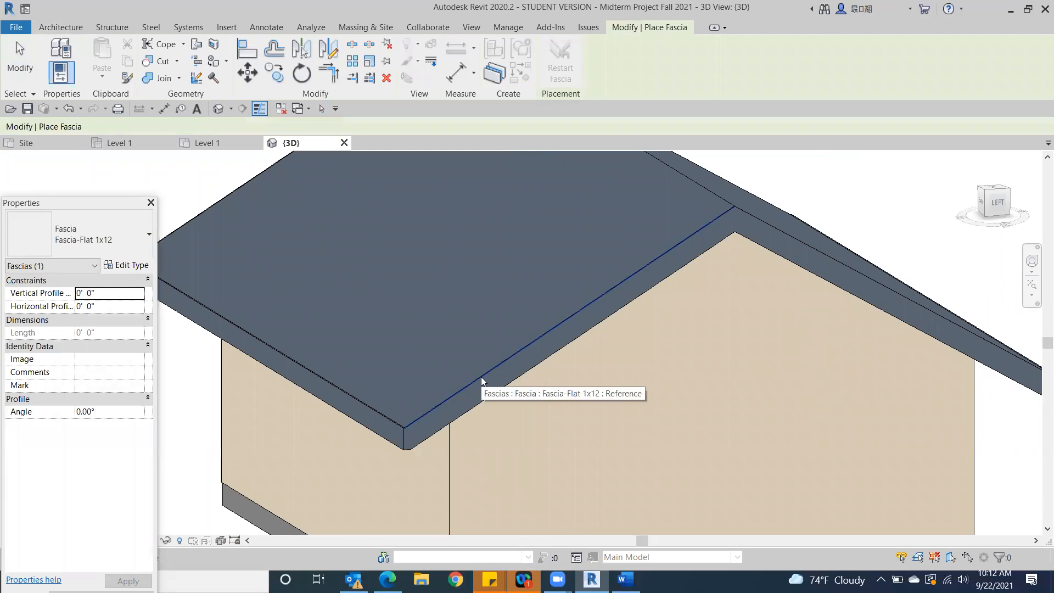
scroll(406, 441, "up", 2)
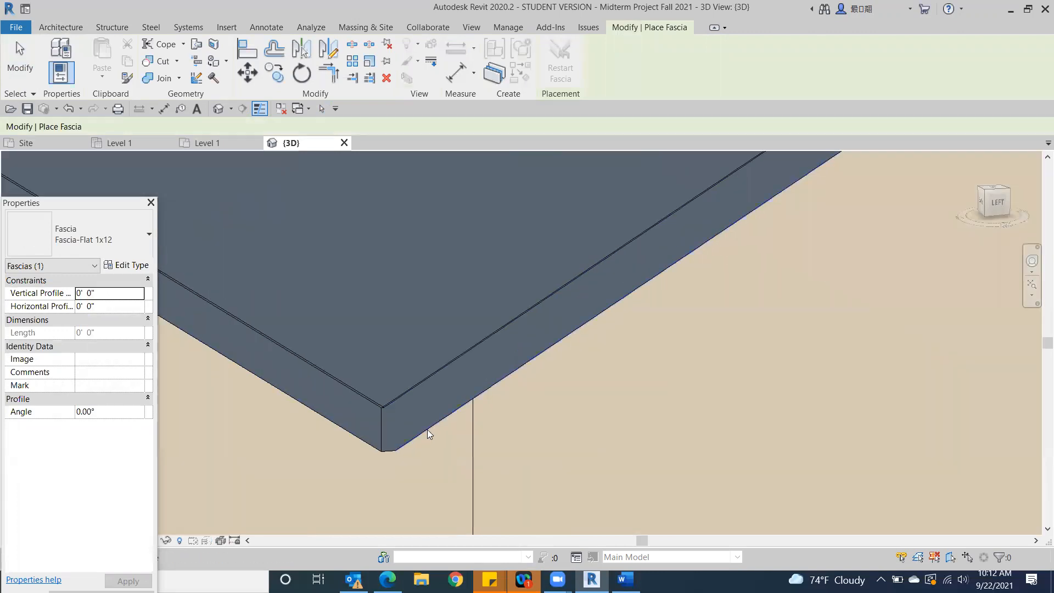
left_click(427, 429)
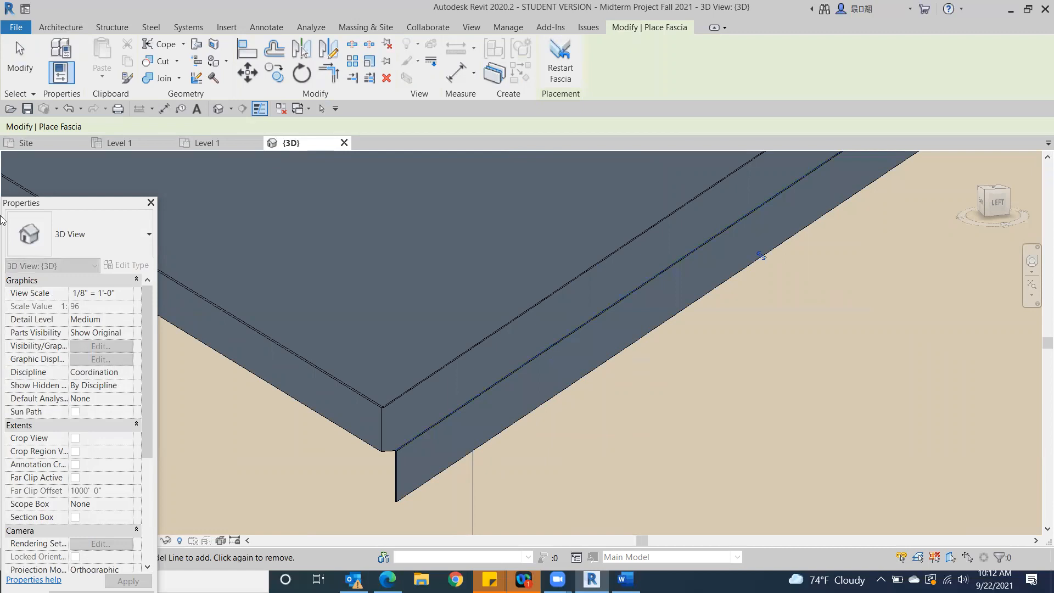
left_click(6, 74)
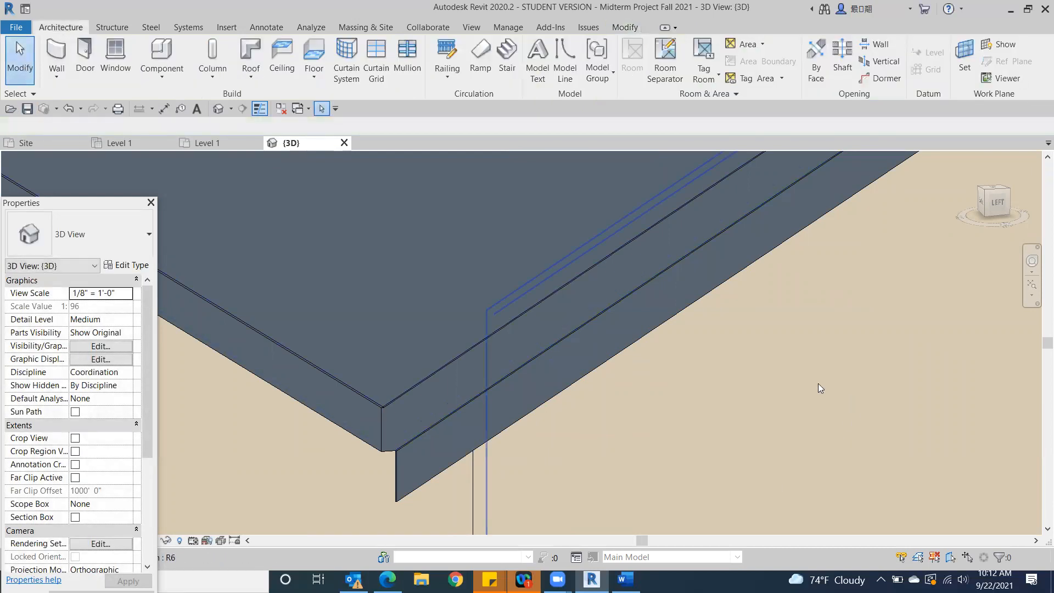
Delete the fascia hanging below the left gable's back rake
scroll(819, 383, "down", 2)
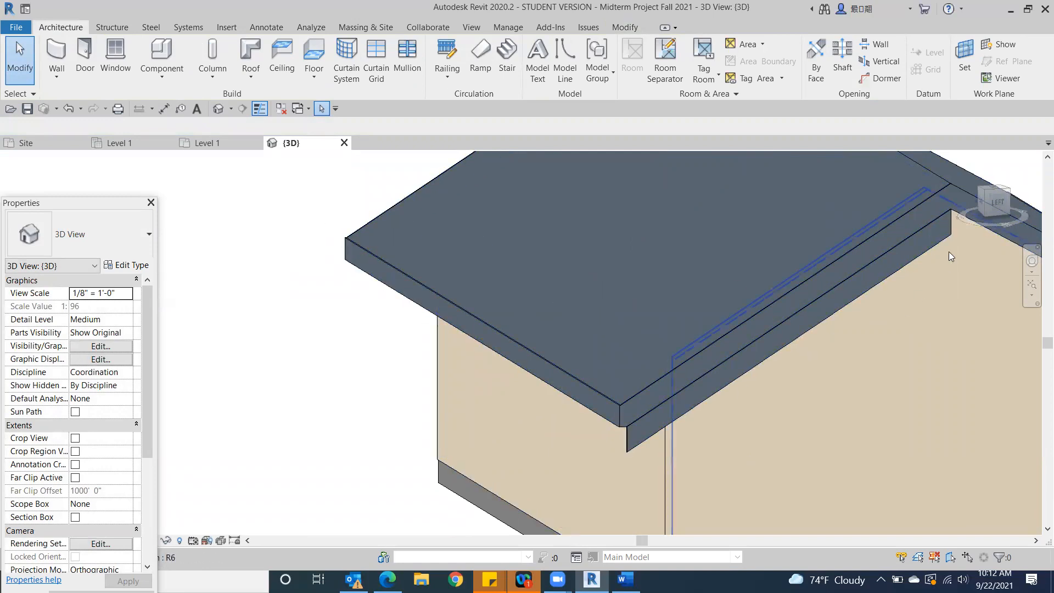
left_click(682, 411)
key("Delete")
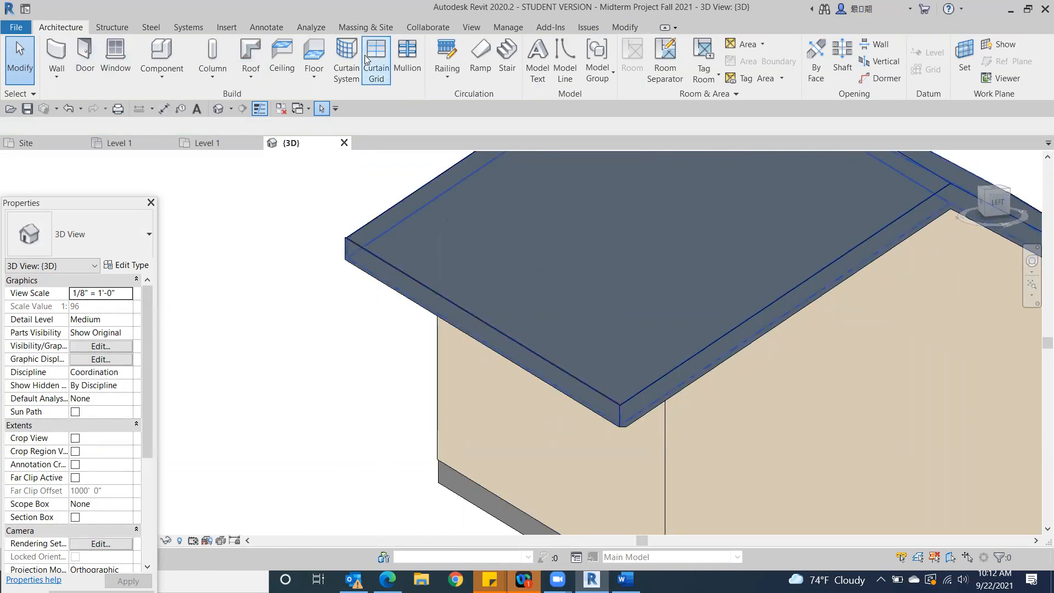
Place a Gutter - Bevel 5" x 5" along the lower edge of the back eave and check its profile from the left side
left_click(252, 77)
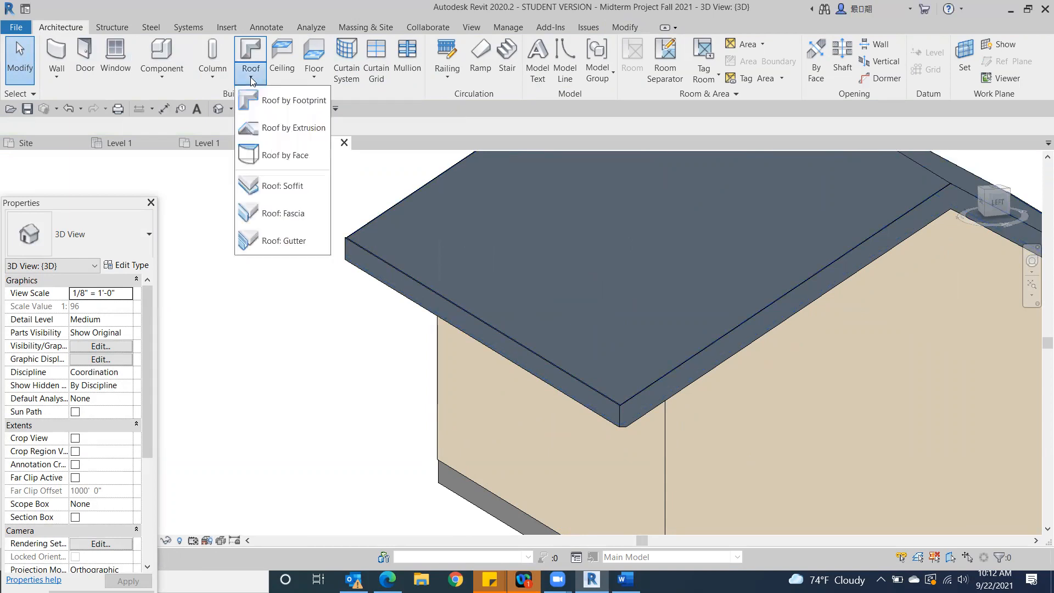
left_click(277, 242)
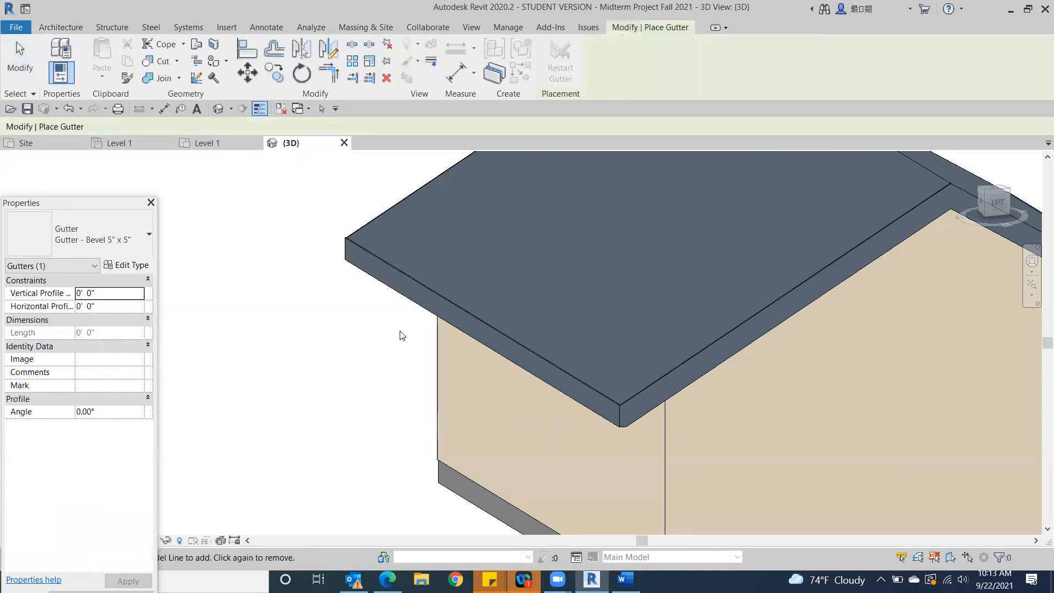
scroll(534, 356, "up", 3)
scroll(533, 357, "up", 1)
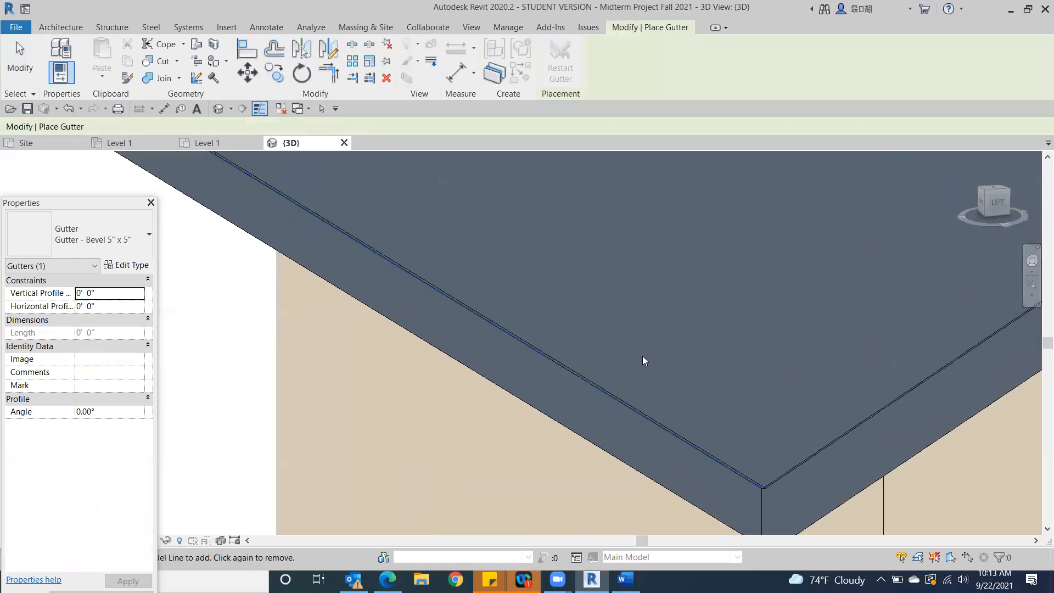
scroll(549, 354, "up", 2)
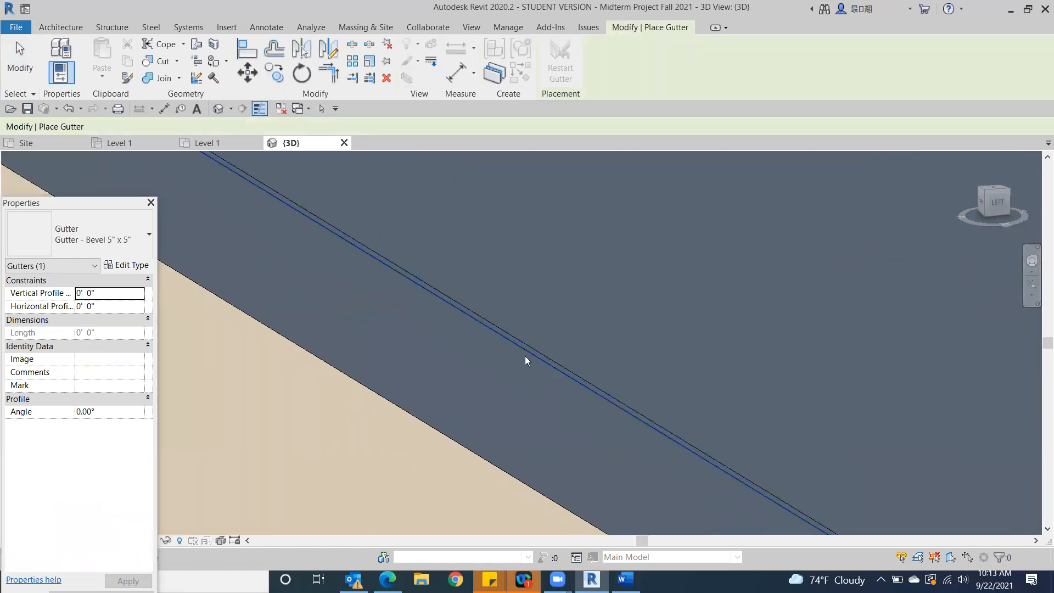
scroll(501, 351, "down", 2)
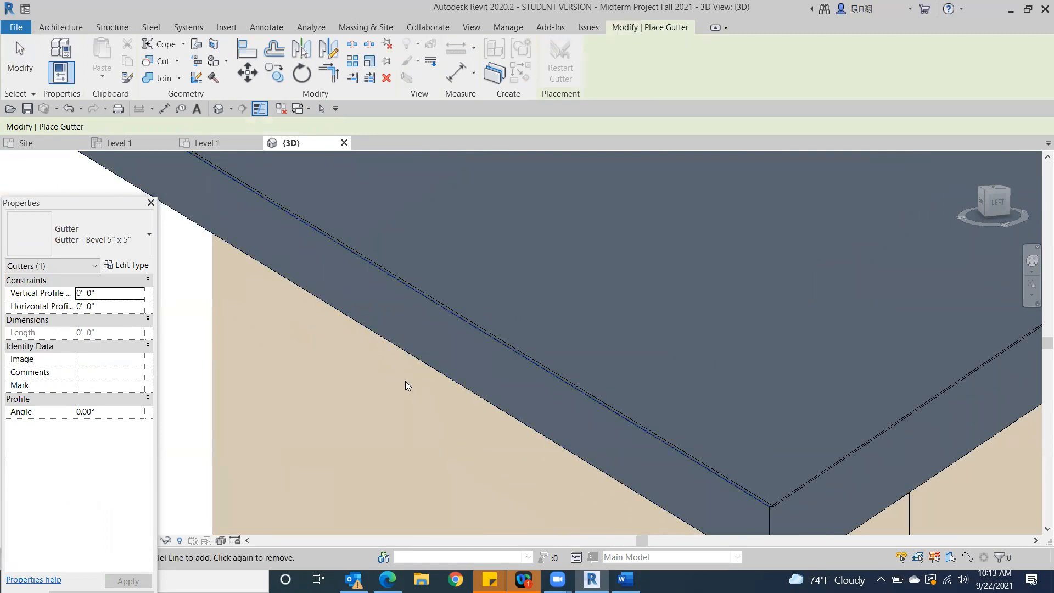
left_click(430, 369)
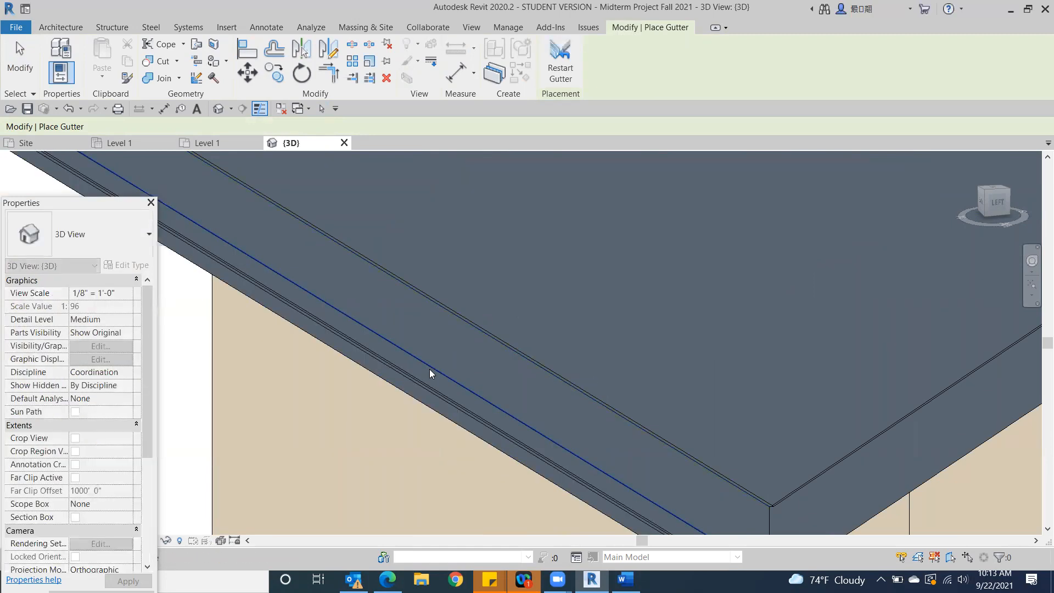
middle_click_drag(391, 384, 599, 344)
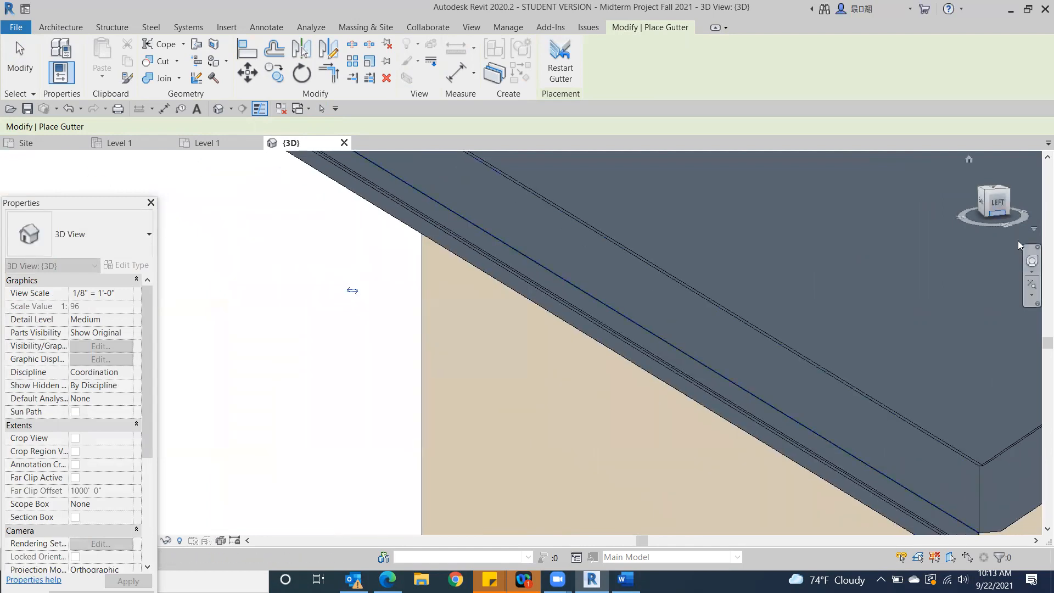
left_click(989, 204)
left_click(1003, 202)
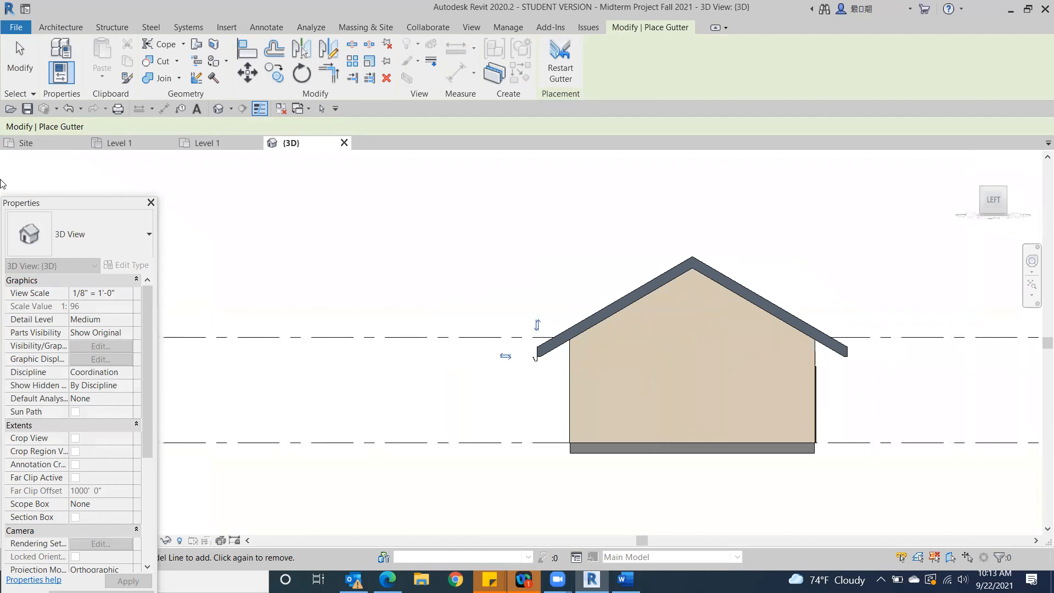
Finish placing gutters and delete the gutter hanging below the back eave's lower edge
left_click(20, 58)
scroll(549, 395, "up", 5)
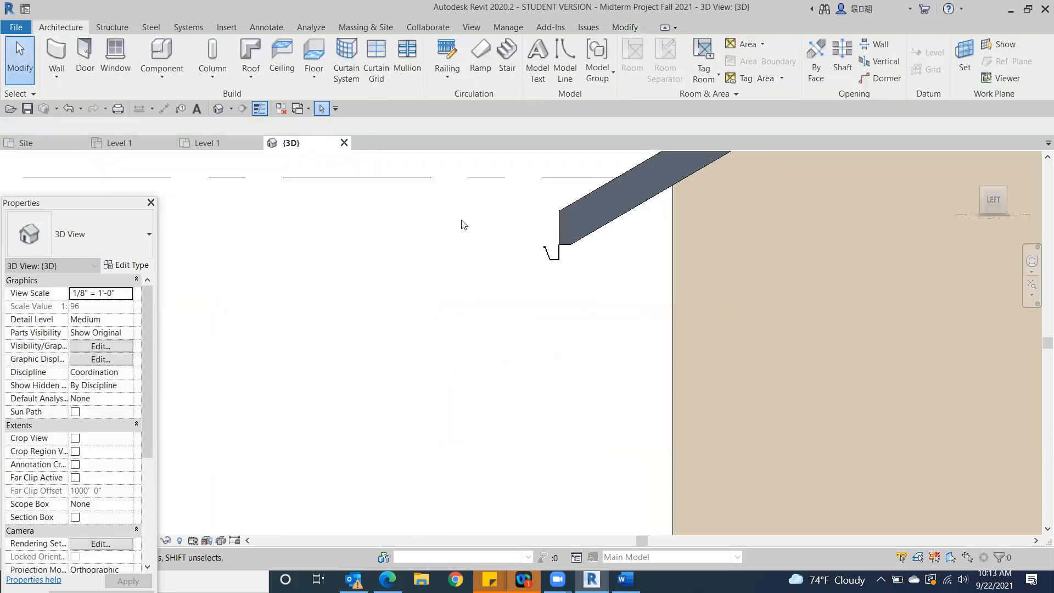
scroll(605, 314, "up", 2)
middle_click_drag(586, 268, 603, 494)
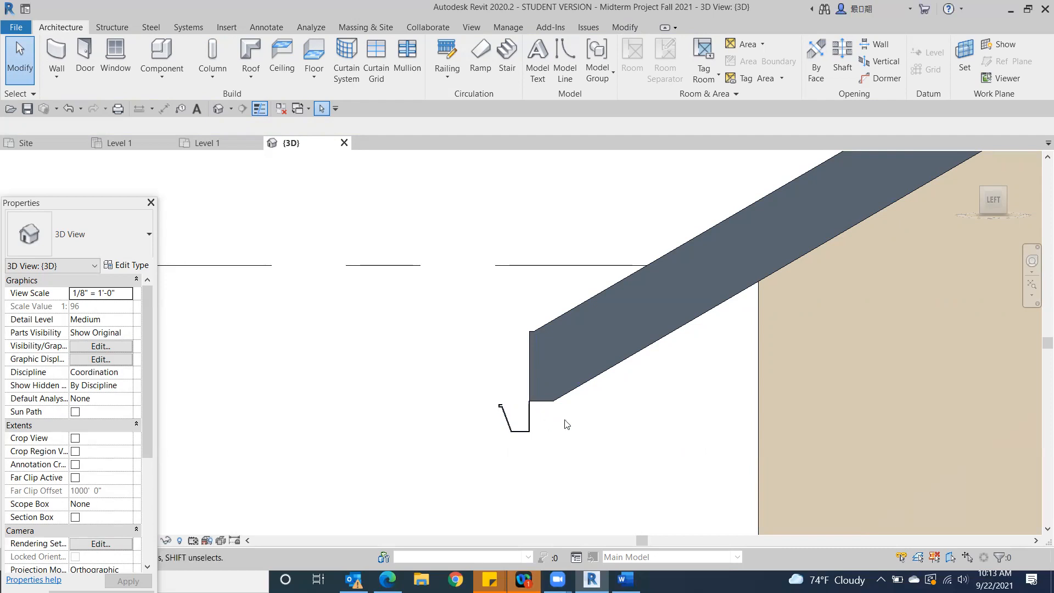
left_click(530, 433)
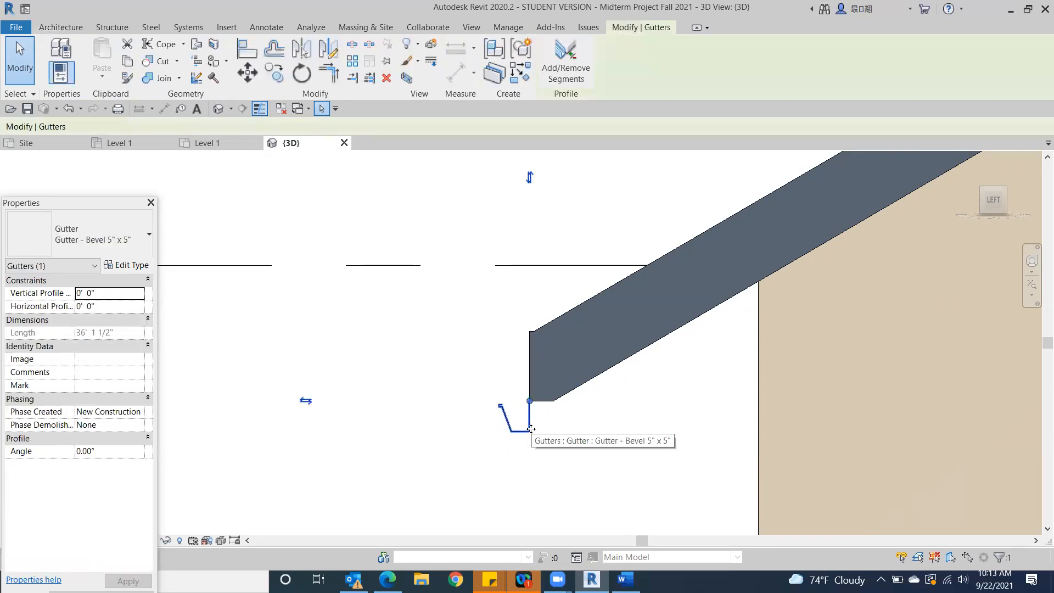
key("Delete")
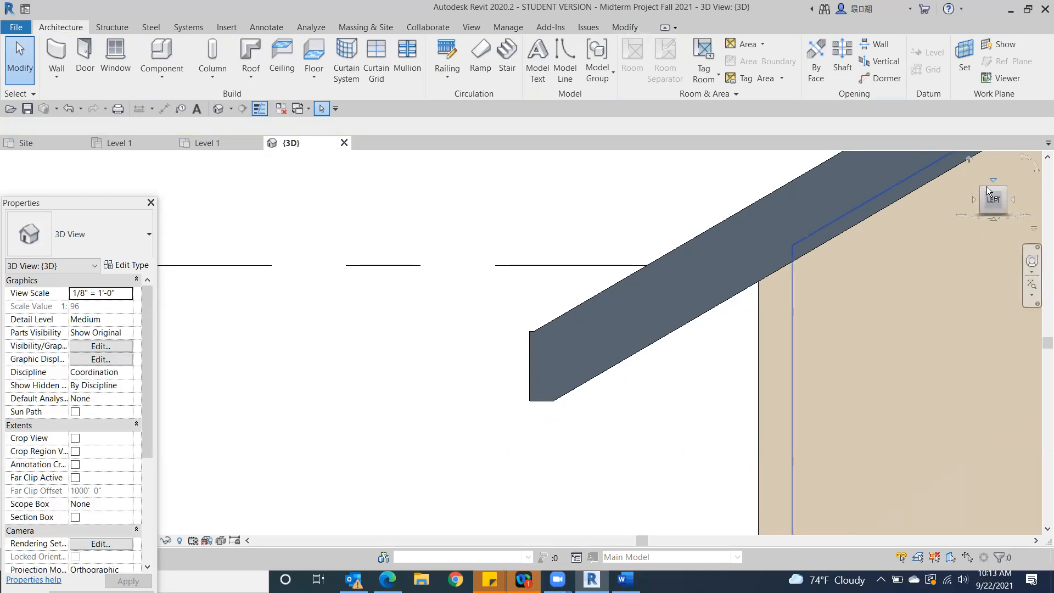
Try placing a Gutter - Bevel 5" x 5" along both the inner and outer upper edges of the back eave
mouse_move(992, 199)
left_mouse_down()
mouse_move(1025, 222)
mouse_move(1016, 227)
left_mouse_up()
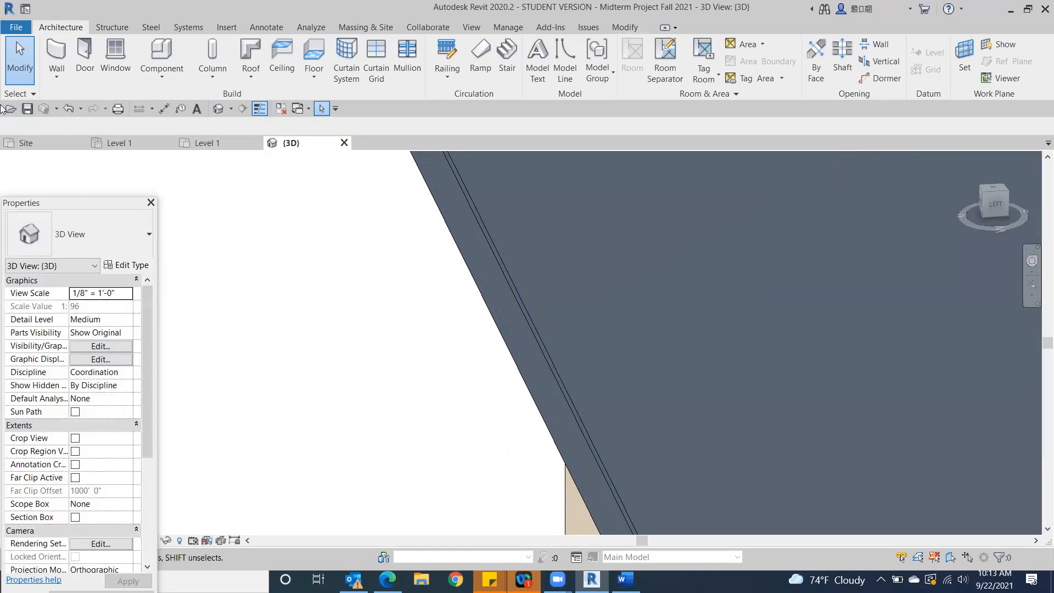
left_click(255, 84)
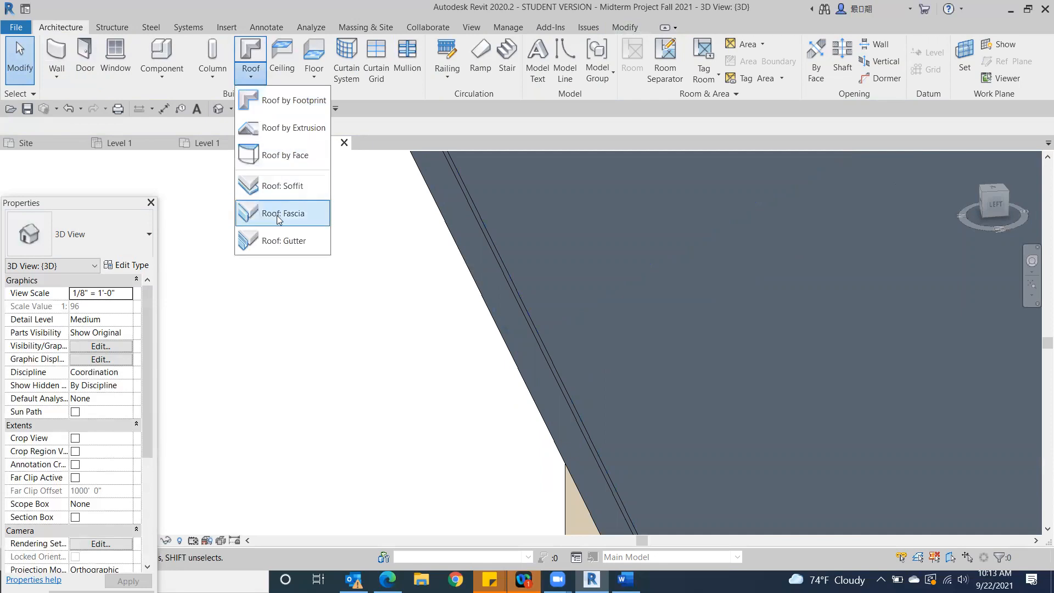
left_click(281, 238)
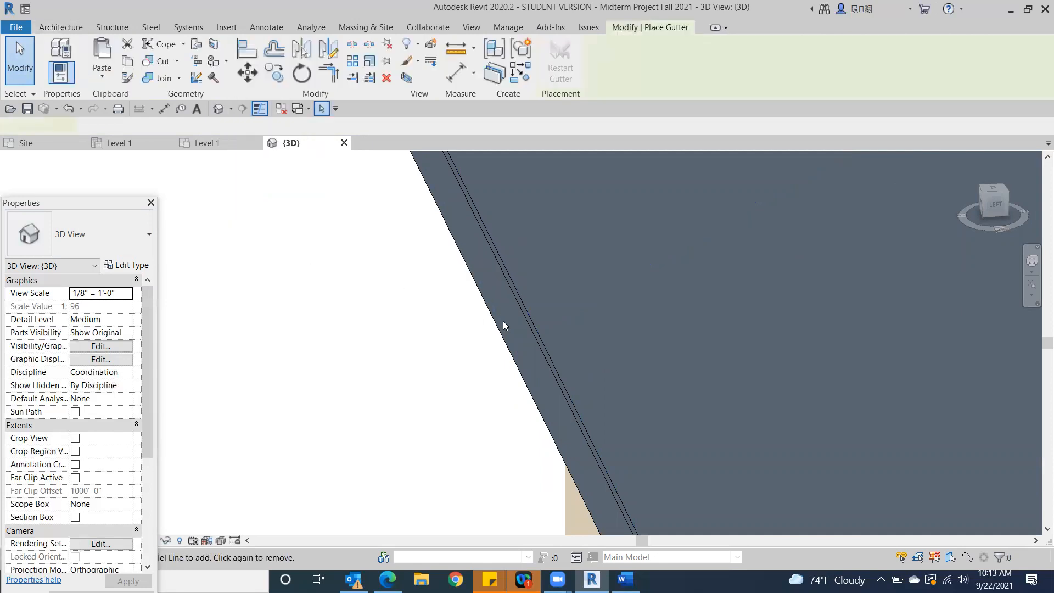
left_click(558, 363)
mouse_move(1003, 208)
left_mouse_down()
mouse_move(966, 169)
mouse_move(1033, 228)
left_mouse_up()
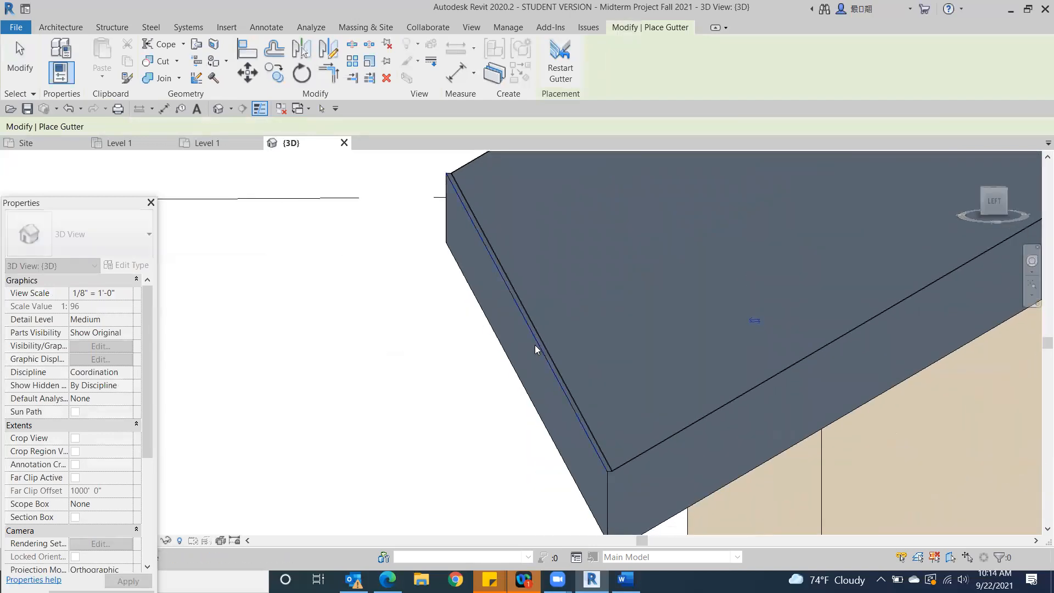
left_click(535, 345)
left_click(21, 59)
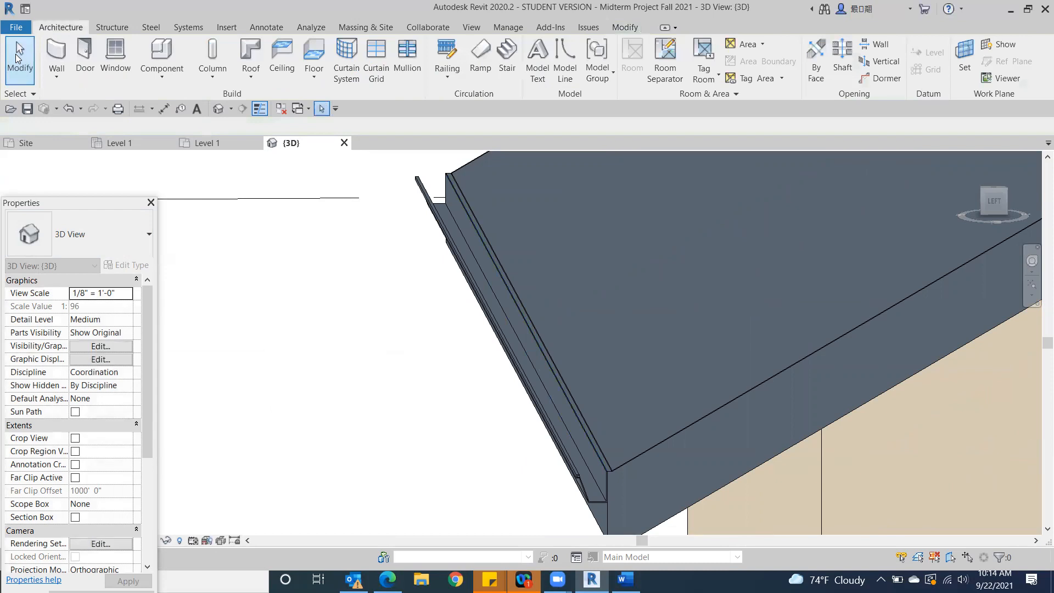
Examine the gutter profile against the back eave's fascia close up from the left side
left_click(992, 202)
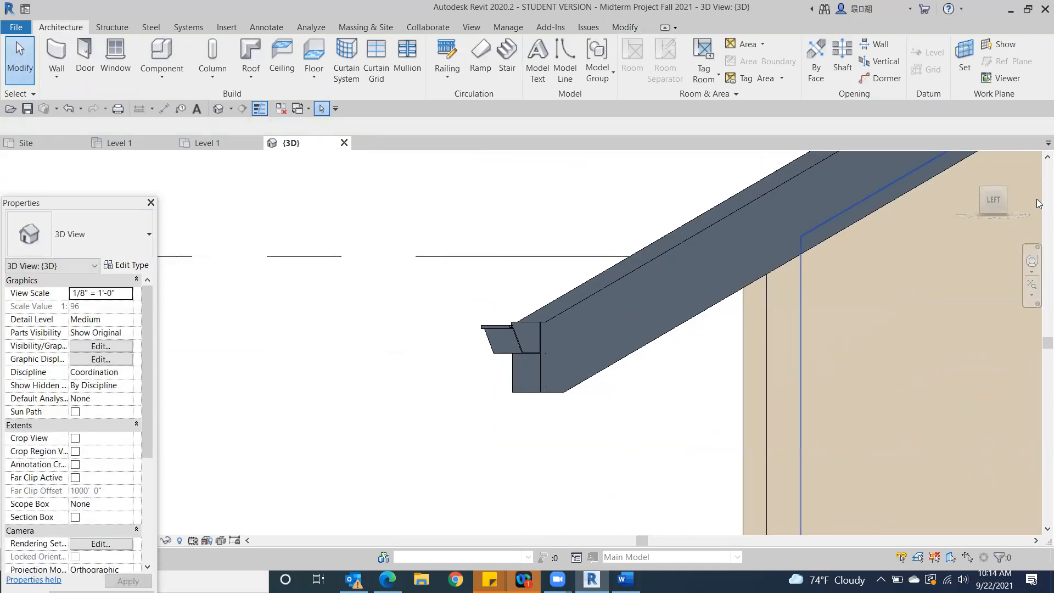
scroll(433, 312, "down", 10)
scroll(426, 318, "up", 8)
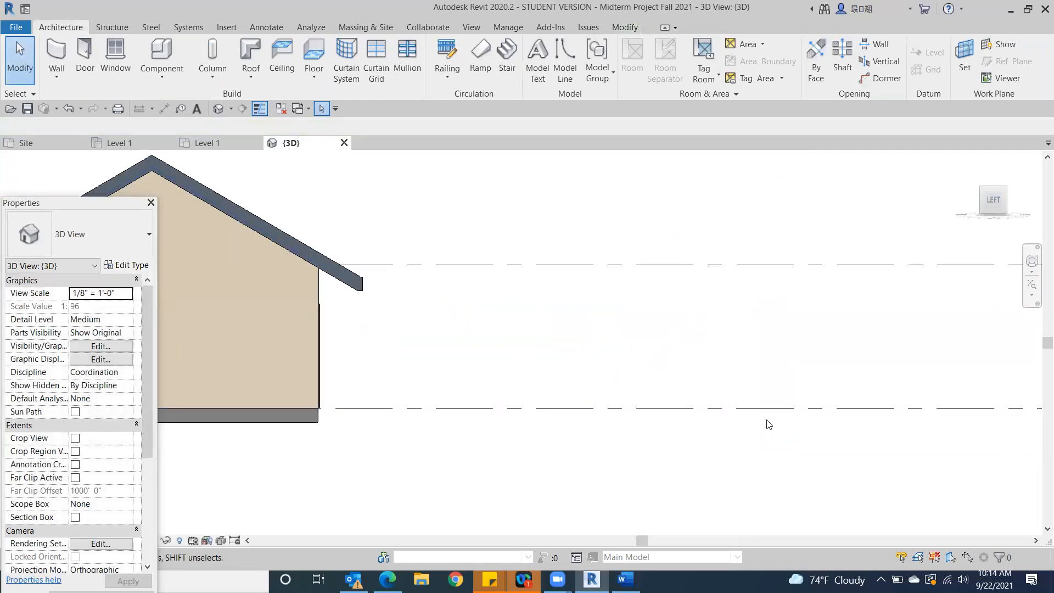
scroll(769, 424, "down", 3)
scroll(357, 351, "up", 4)
left_click(407, 361)
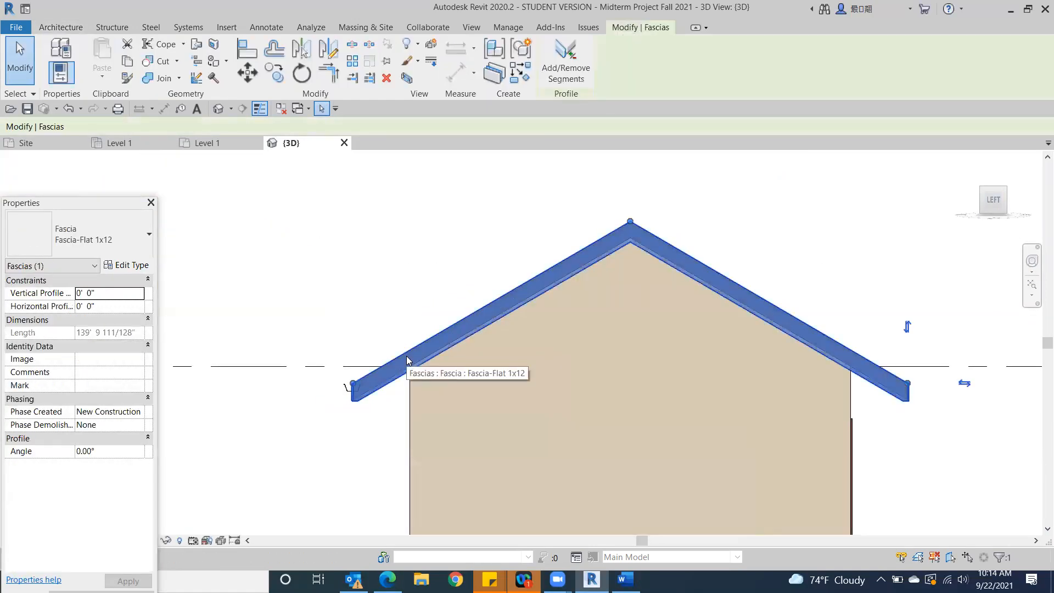
scroll(361, 421, "up", 3)
scroll(358, 325, "up", 5)
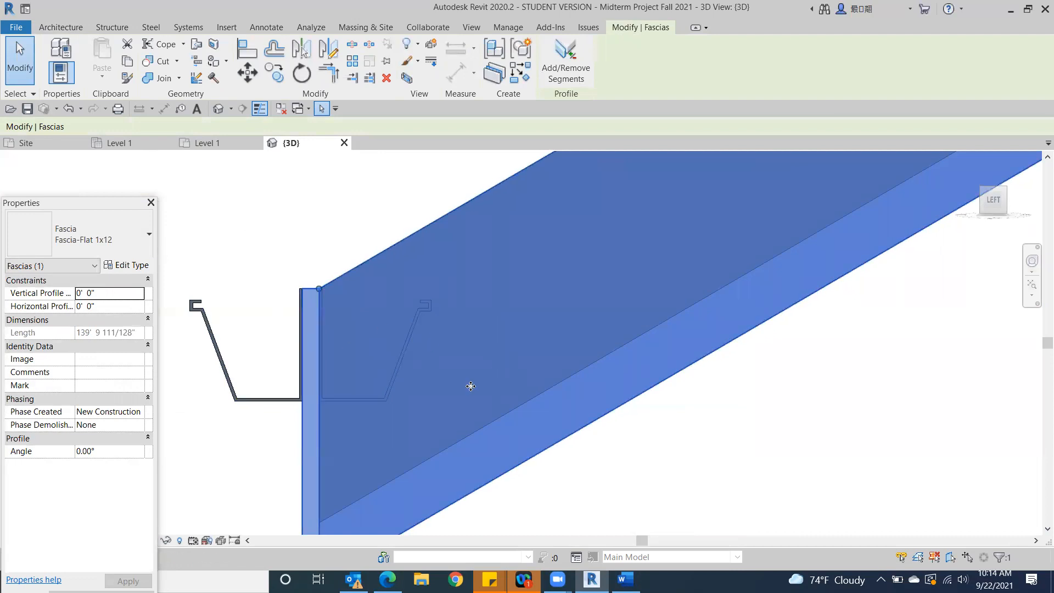
middle_click_drag(258, 222, 384, 190)
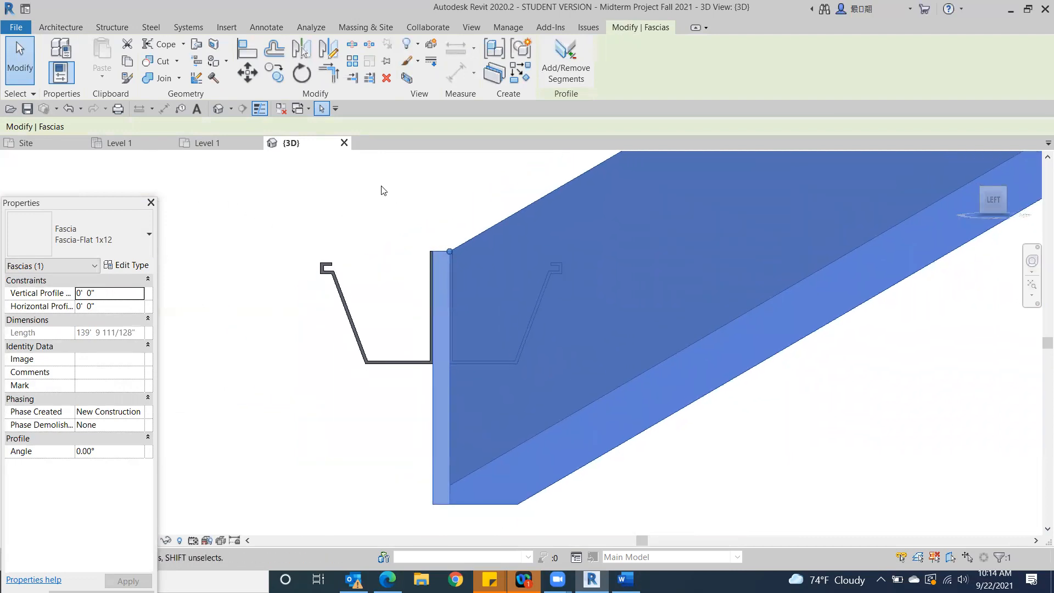
key("Escape")
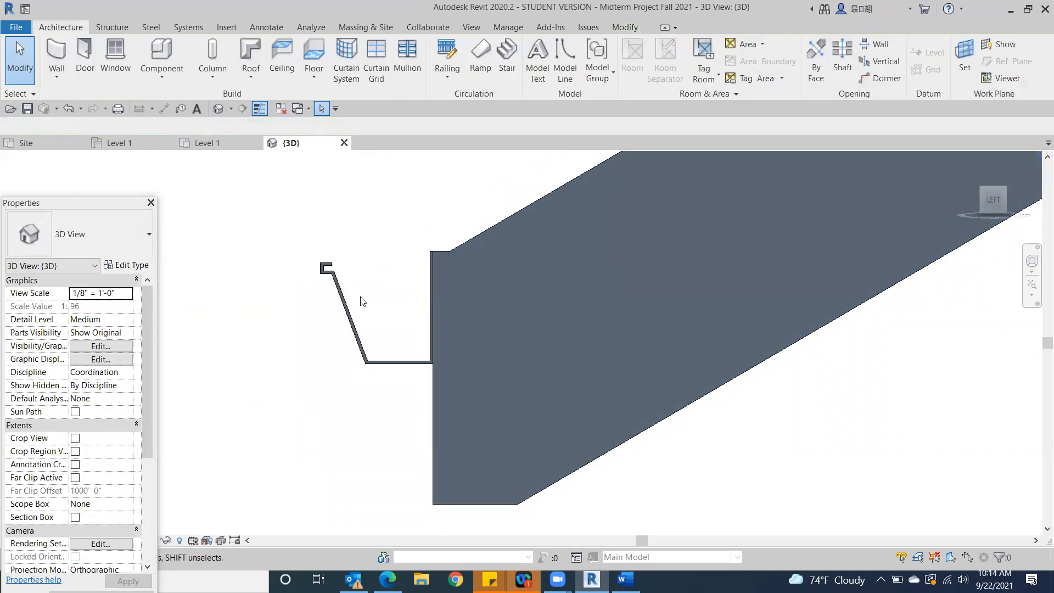
Delete the doubled gutter from the back eave and return to an angled view of the building's back
left_click(346, 316)
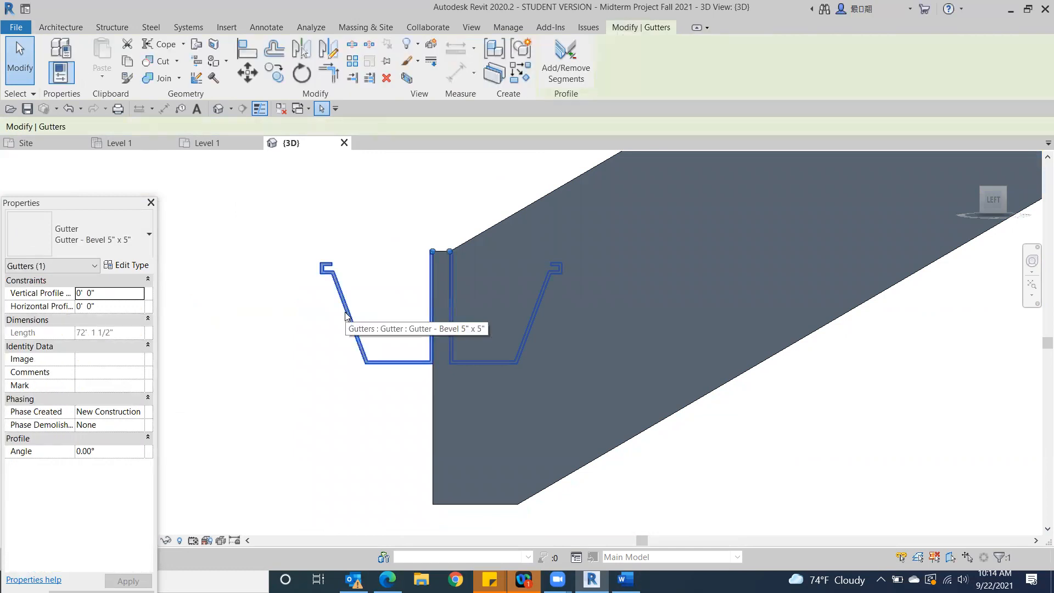
key("Delete")
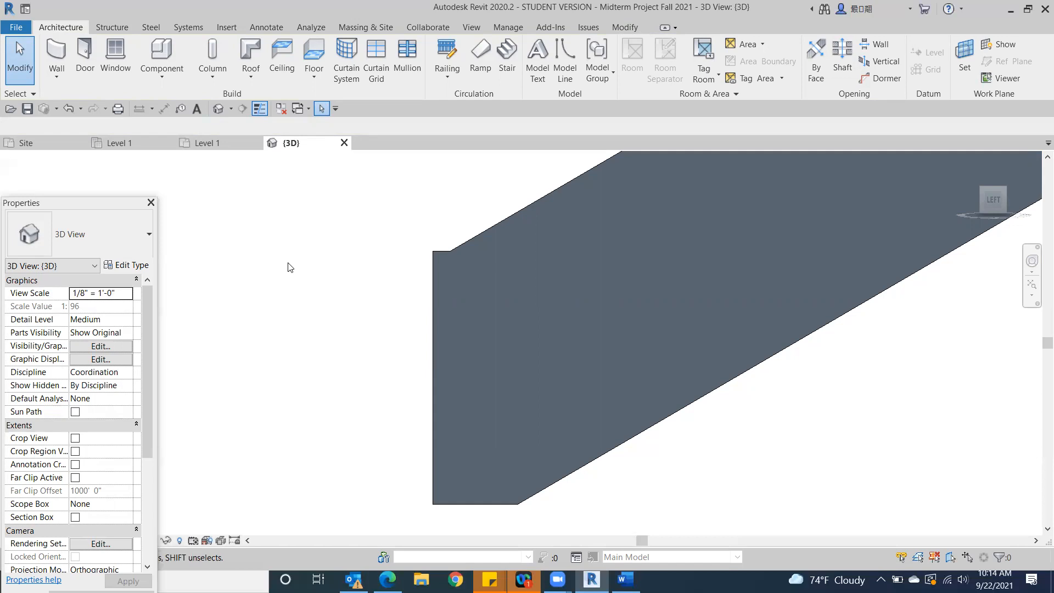
left_click(983, 193)
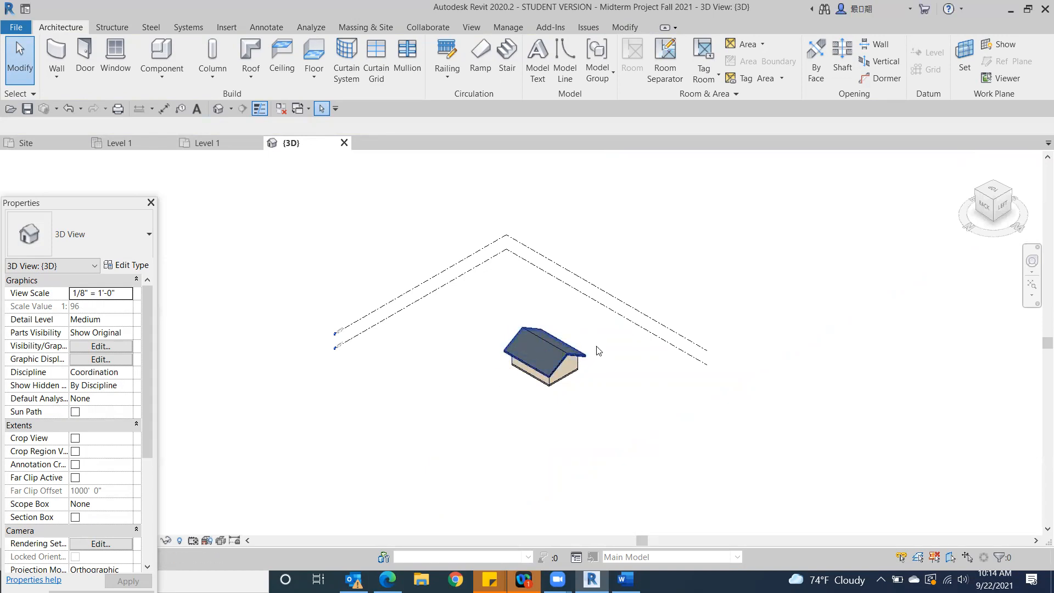
left_click(250, 49)
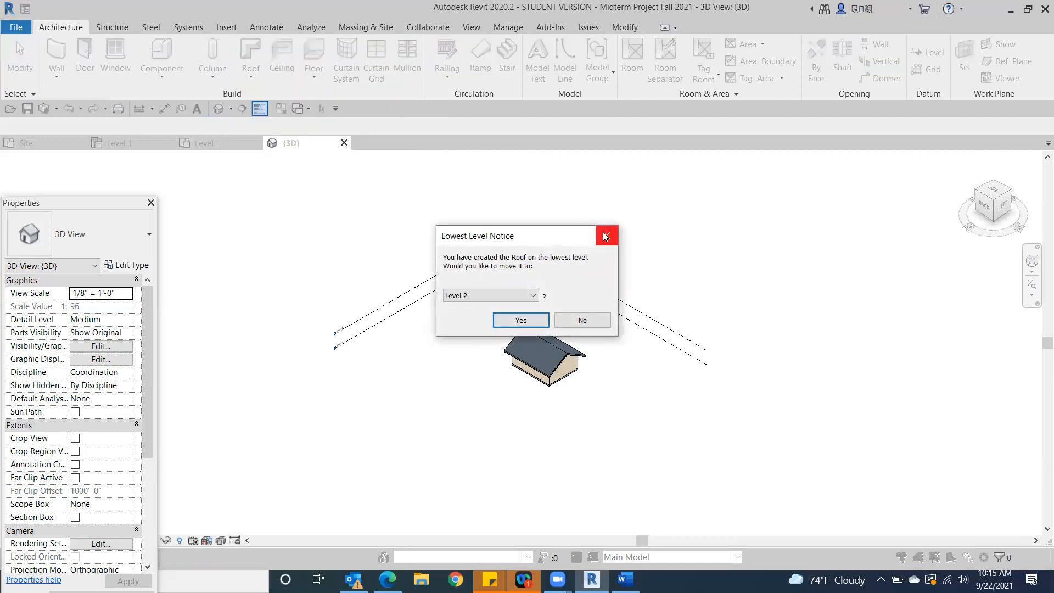
left_click(605, 236)
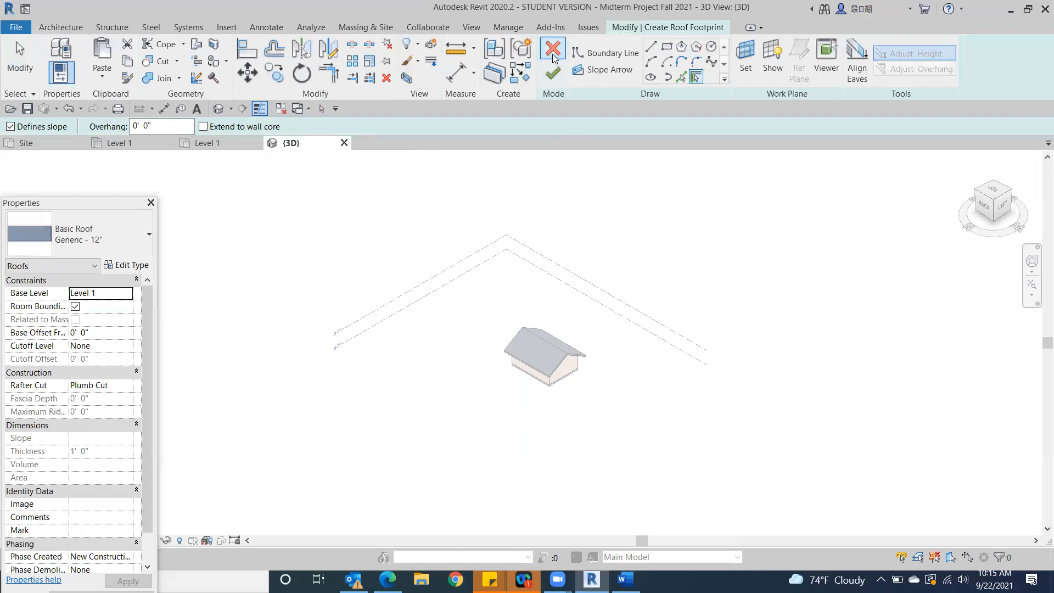
left_click(553, 52)
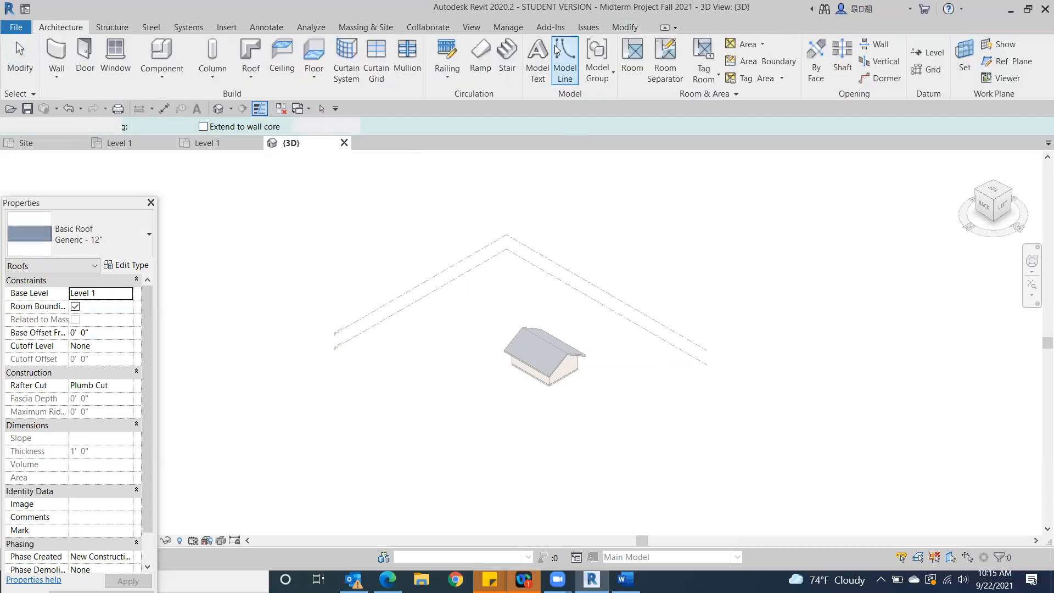
Place a Gutter - Bevel 5" x 5" along the outer upper edge of the back eave's fascia
left_click(248, 74)
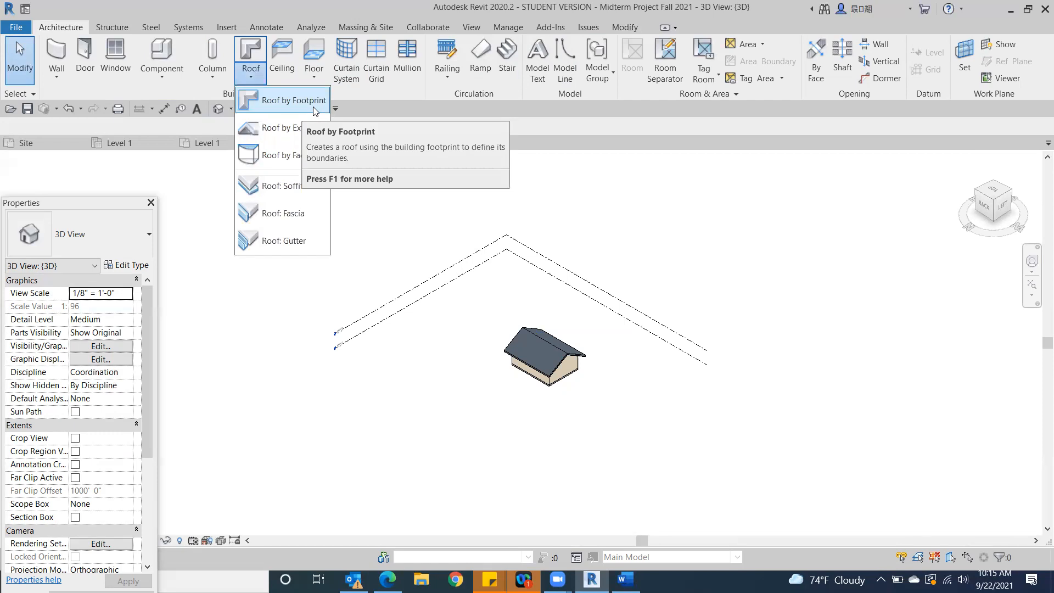
left_click(299, 233)
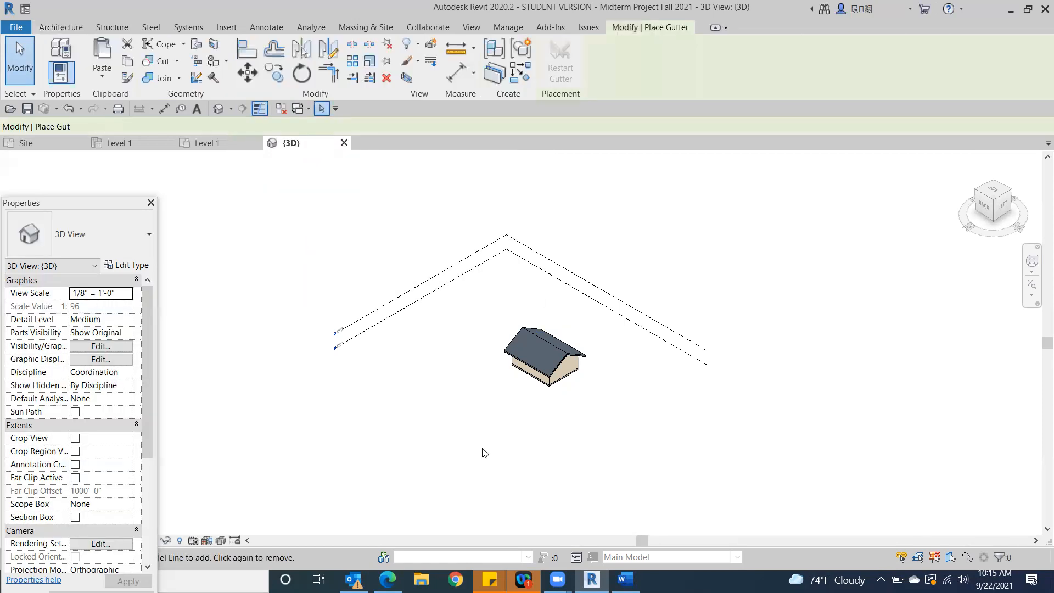
scroll(513, 374, "up", 6)
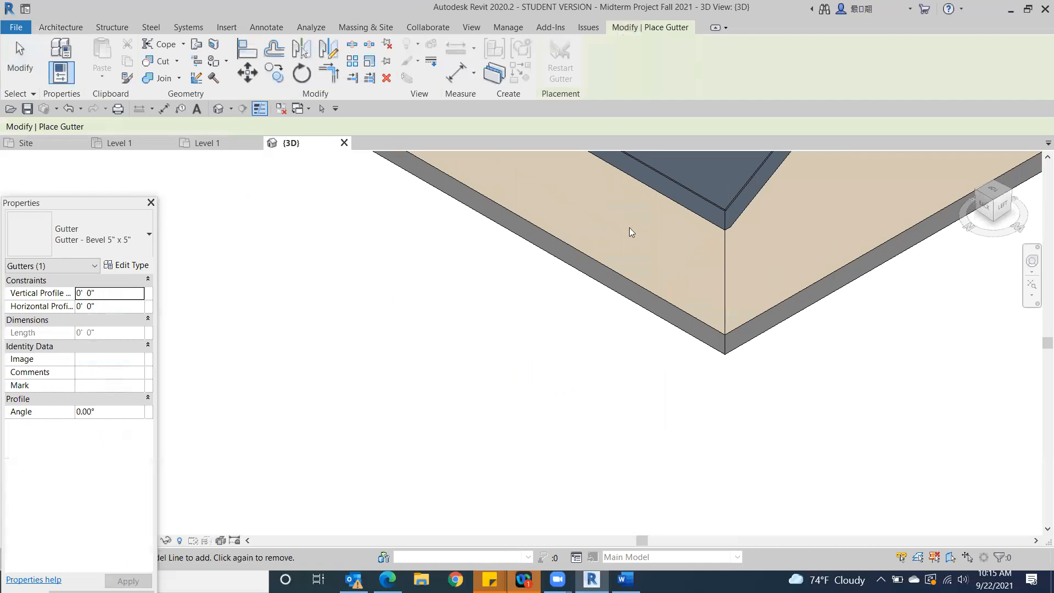
scroll(629, 227, "up", 2)
left_click(722, 191)
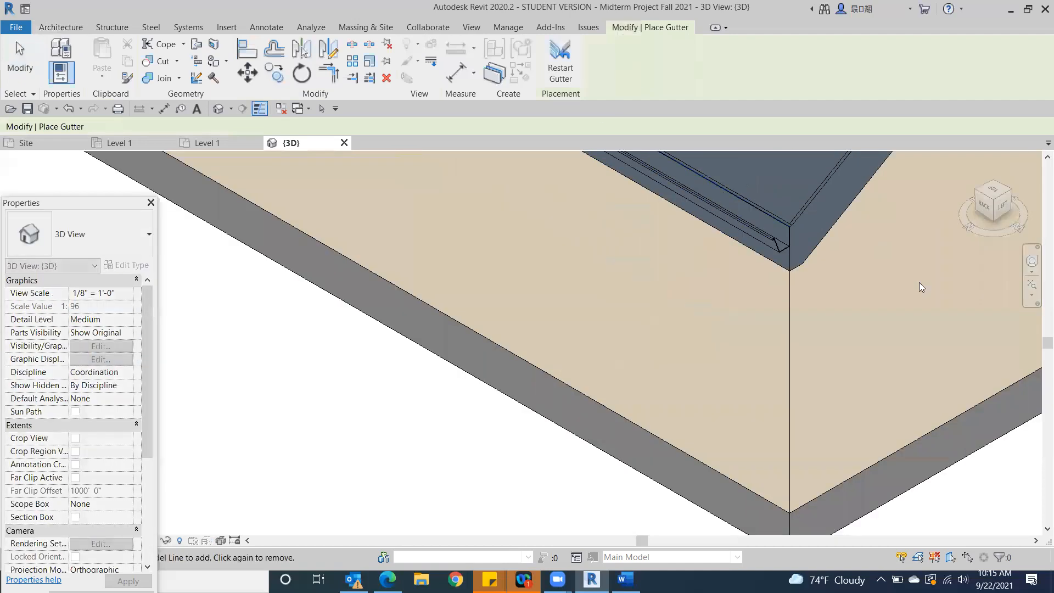
Add the Gutter - Bevel 5" x 5" along the outer upper edge of the front eave's fascia
left_click_drag(999, 209, 742, 201)
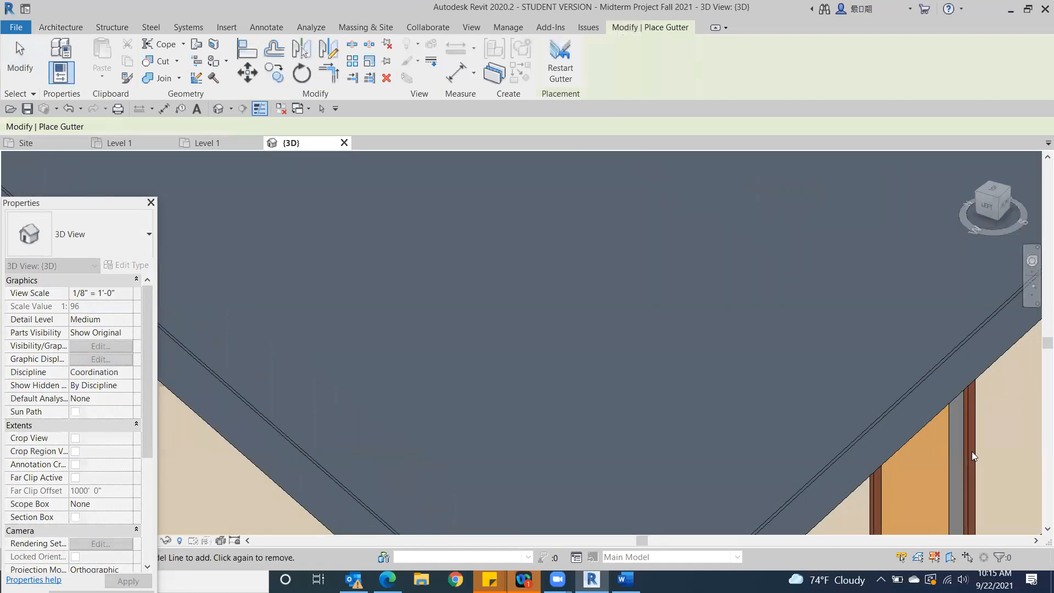
left_click(867, 434)
scroll(873, 427, "down", 5)
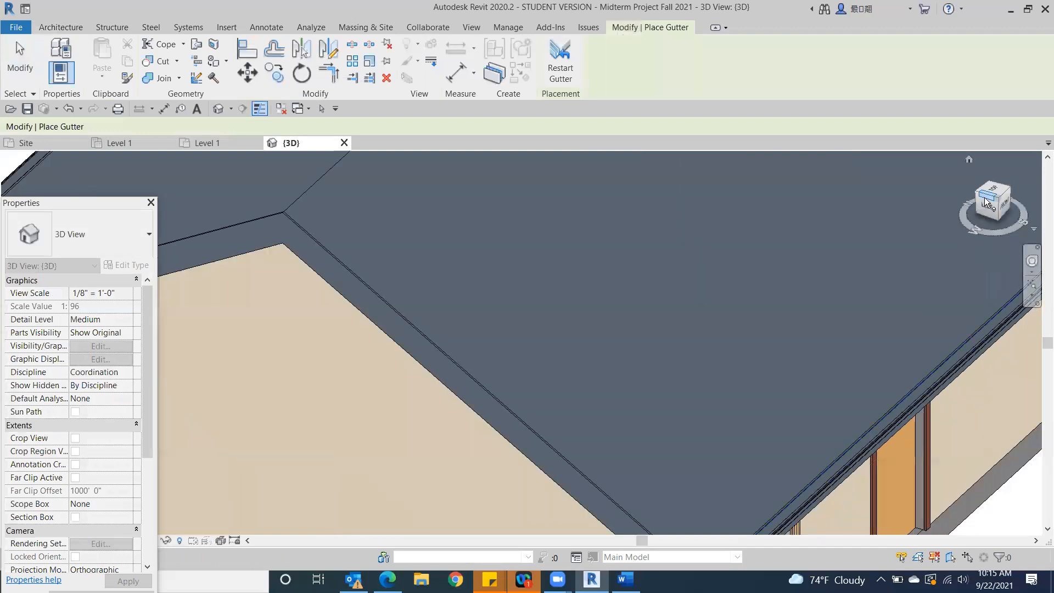
Check the gutters on both eaves from the left side, close up at the front corner, and from above
left_click(983, 208)
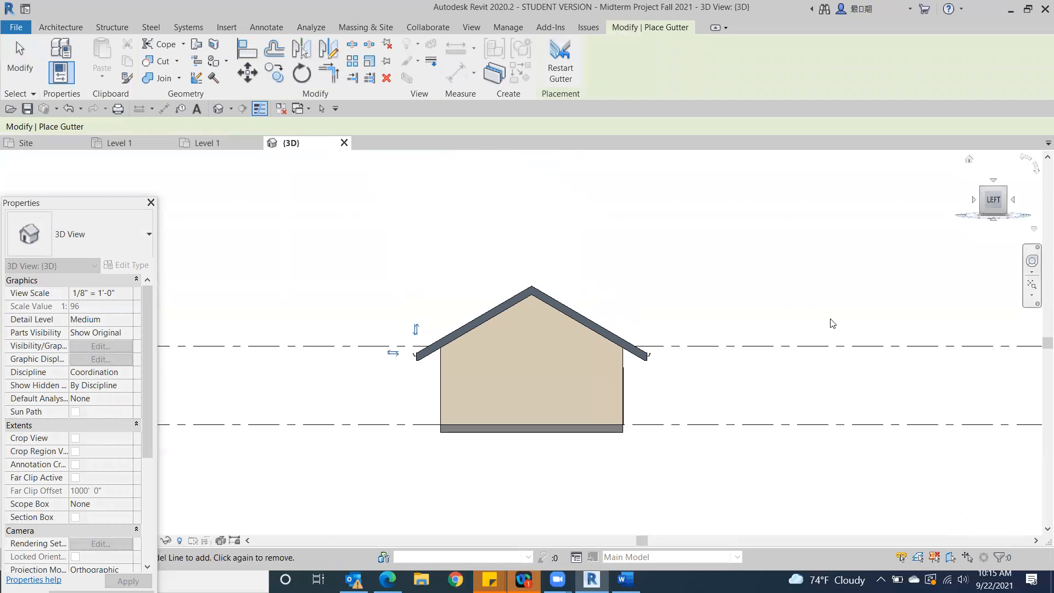
scroll(599, 406, "up", 4)
scroll(648, 343, "up", 2)
scroll(648, 344, "down", 2)
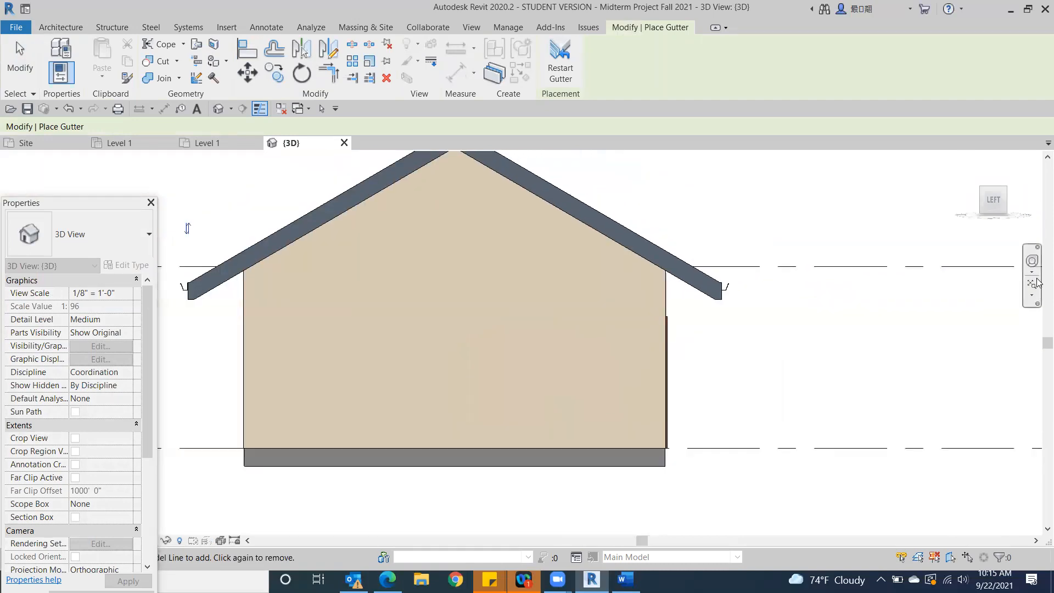
left_click(1005, 191)
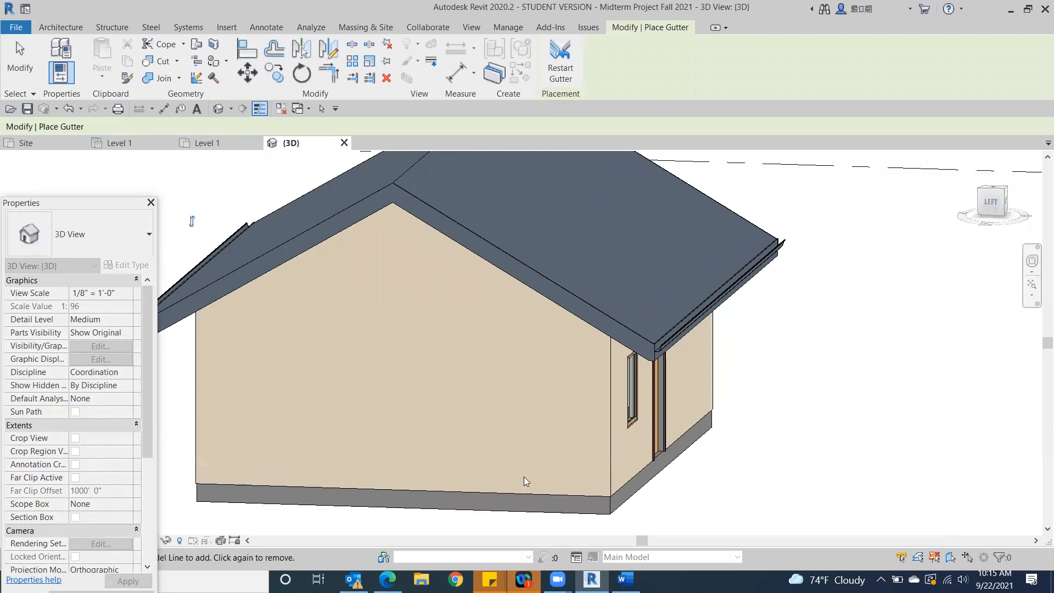
scroll(617, 357, "up", 5)
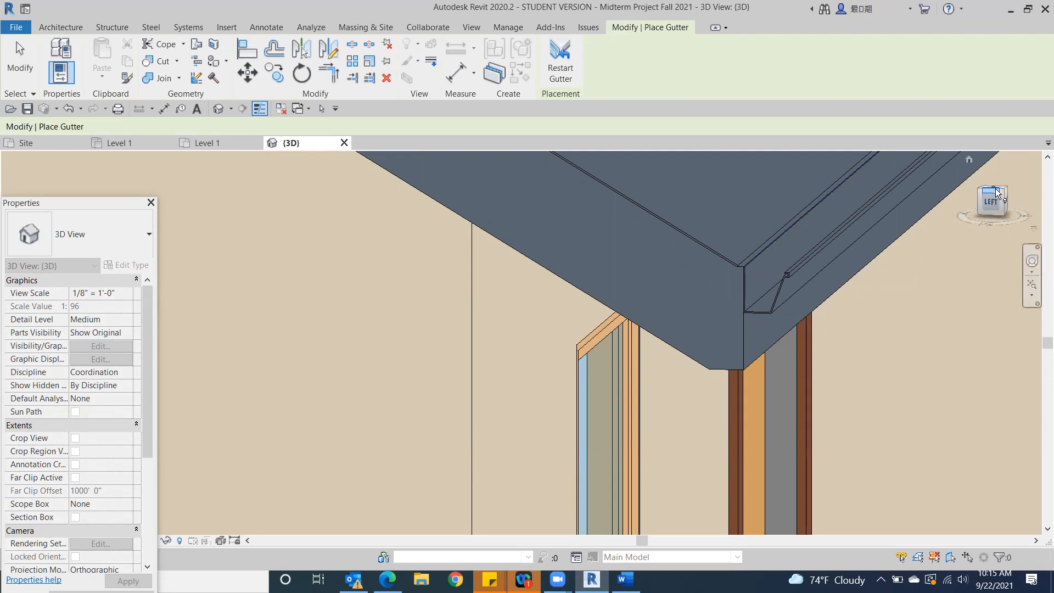
left_click(993, 206)
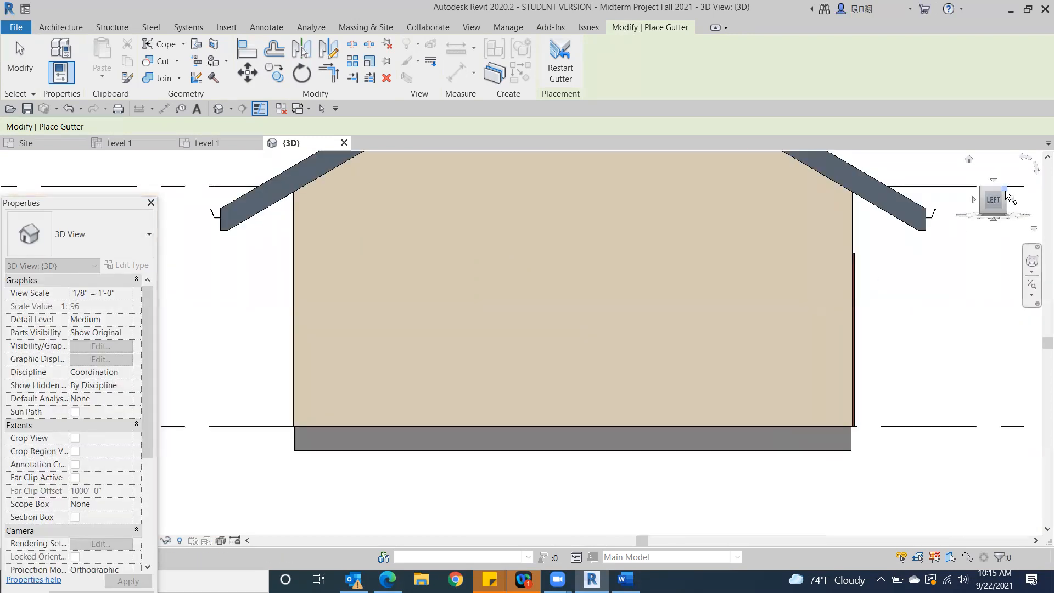
left_click_drag(1005, 191, 975, 199)
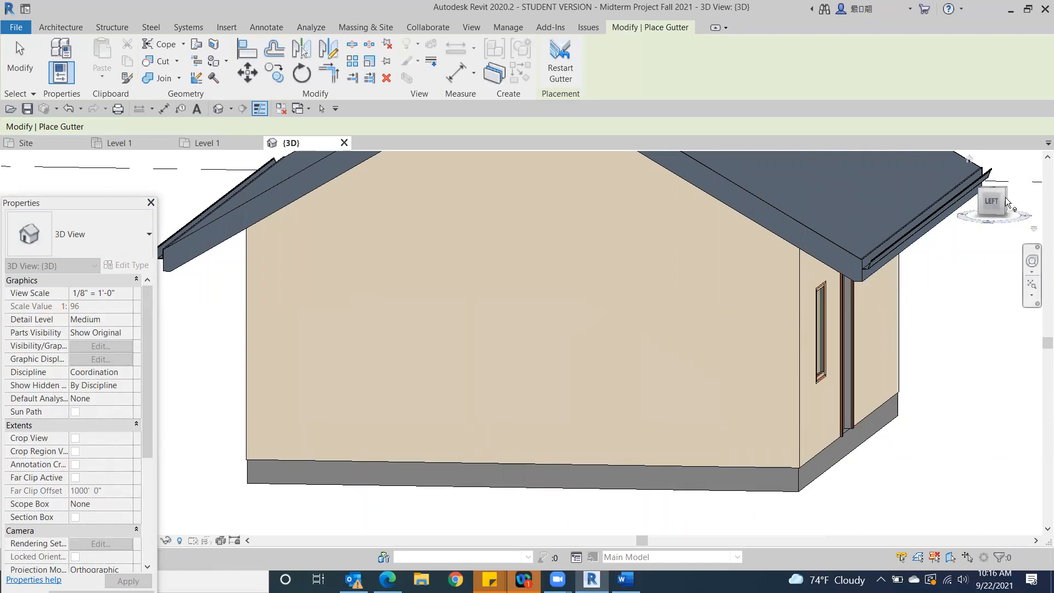
left_click_drag(1003, 192, 956, 215)
scroll(838, 426, "down", 2)
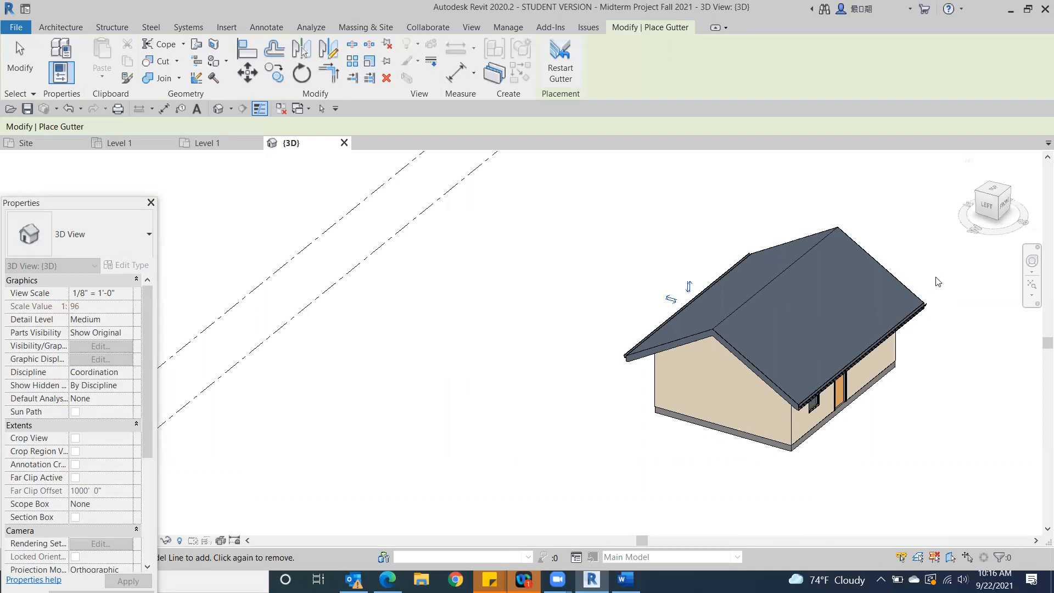
left_click(1004, 203)
mouse_move(827, 195)
middle_mouse_down("shift")
mouse_move(483, 181)
mouse_move(393, 193)
mouse_move(332, 242)
mouse_move(737, 280)
mouse_move(902, 272)
mouse_move(953, 212)
mouse_move(798, 232)
mouse_move(814, 323)
mouse_move(866, 318)
mouse_move(736, 353)
mouse_move(896, 262)
middle_mouse_up("shift")
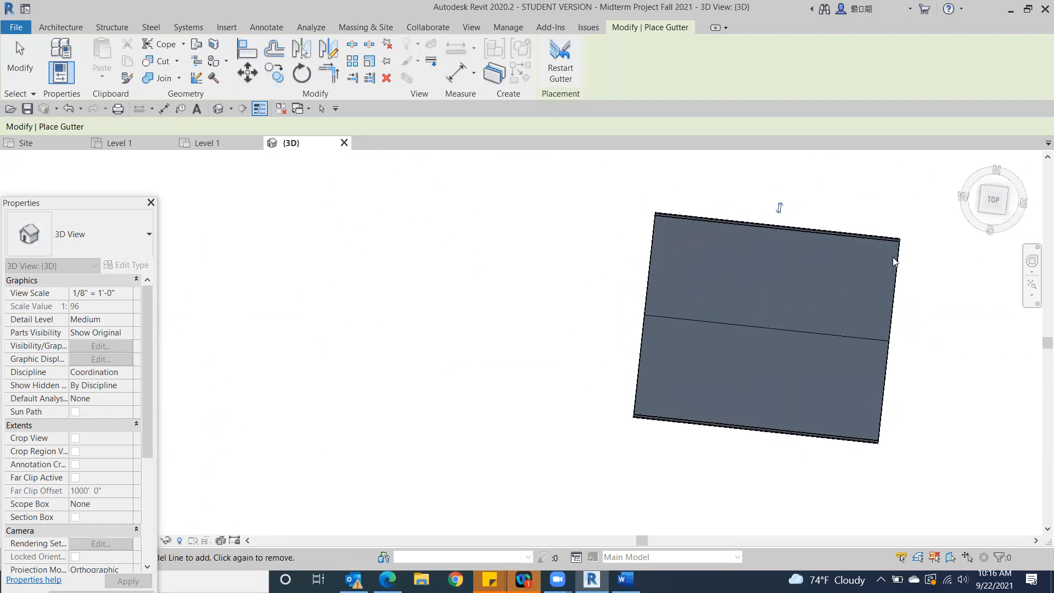
Delete the gabled roof together with its fascia and gutters from the building, dismissing the save reminder
left_click(989, 202)
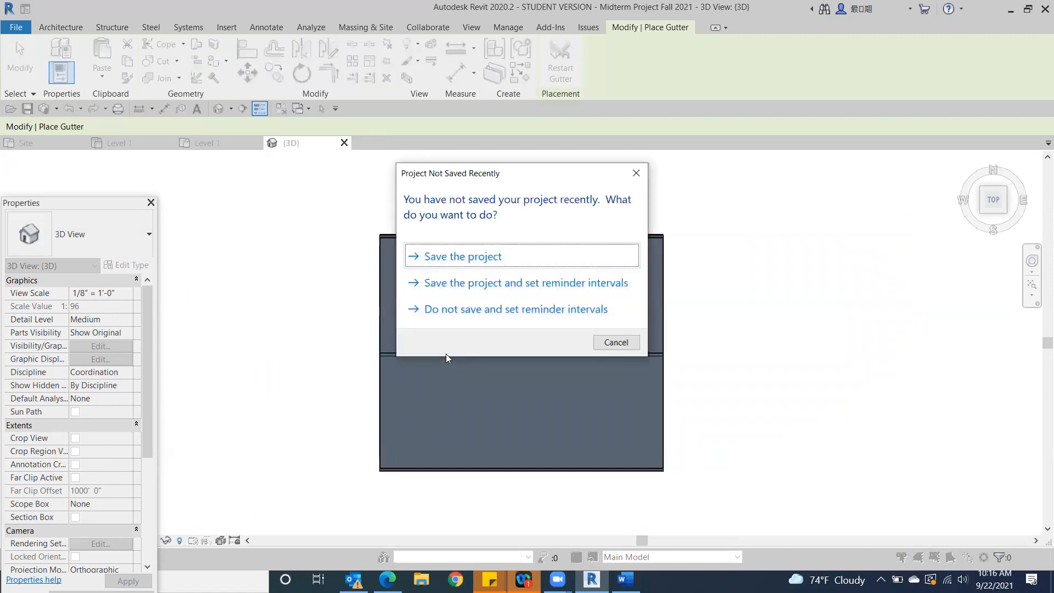
left_click(636, 174)
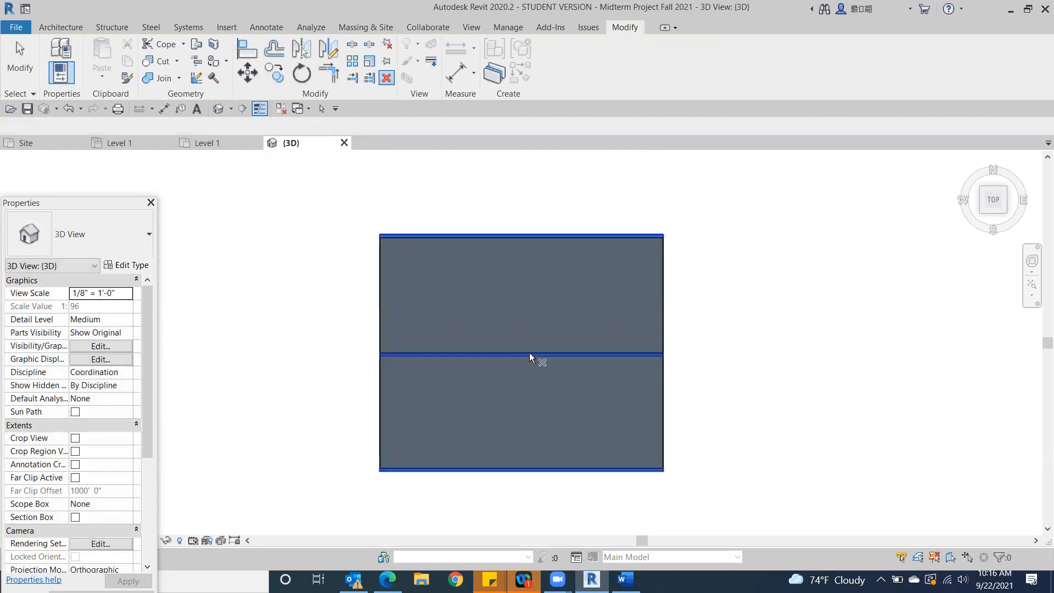
key("Escape")
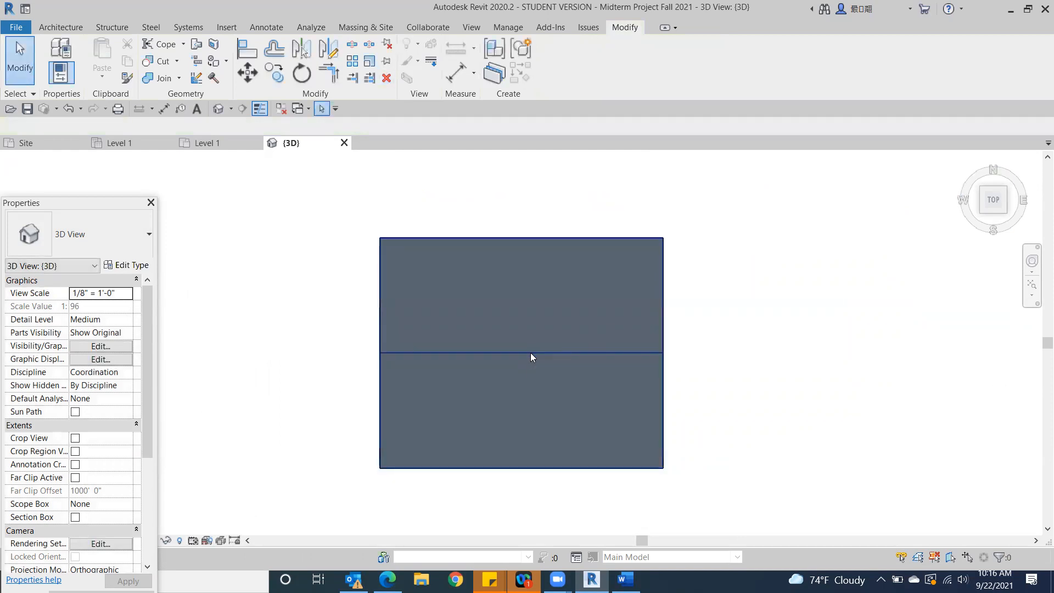
left_click(531, 353)
key("Escape")
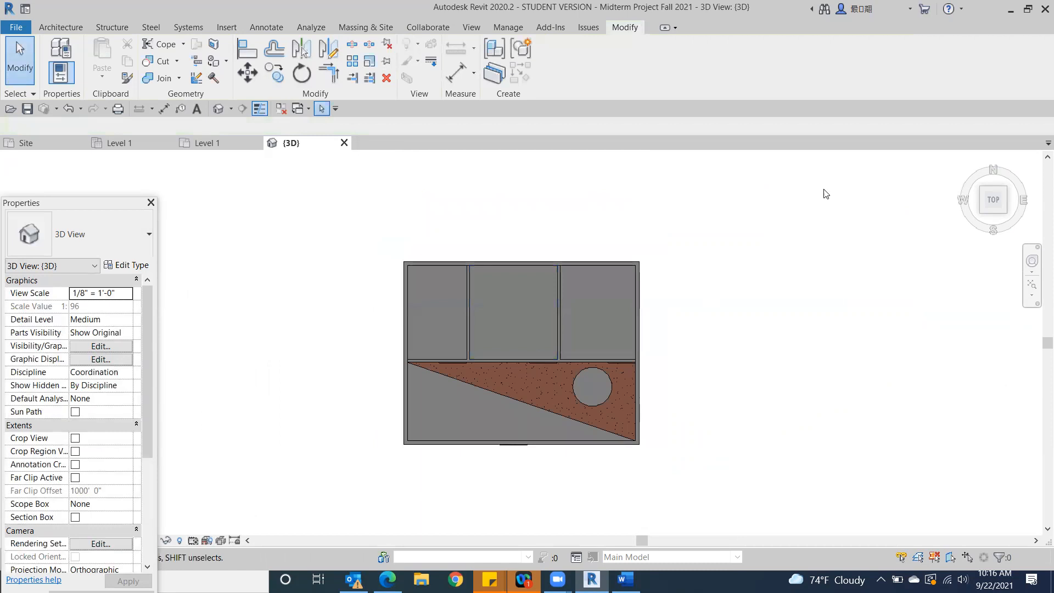
Open the Level 1 floor plan view to prepare for drawing a new roof
left_click(1006, 206)
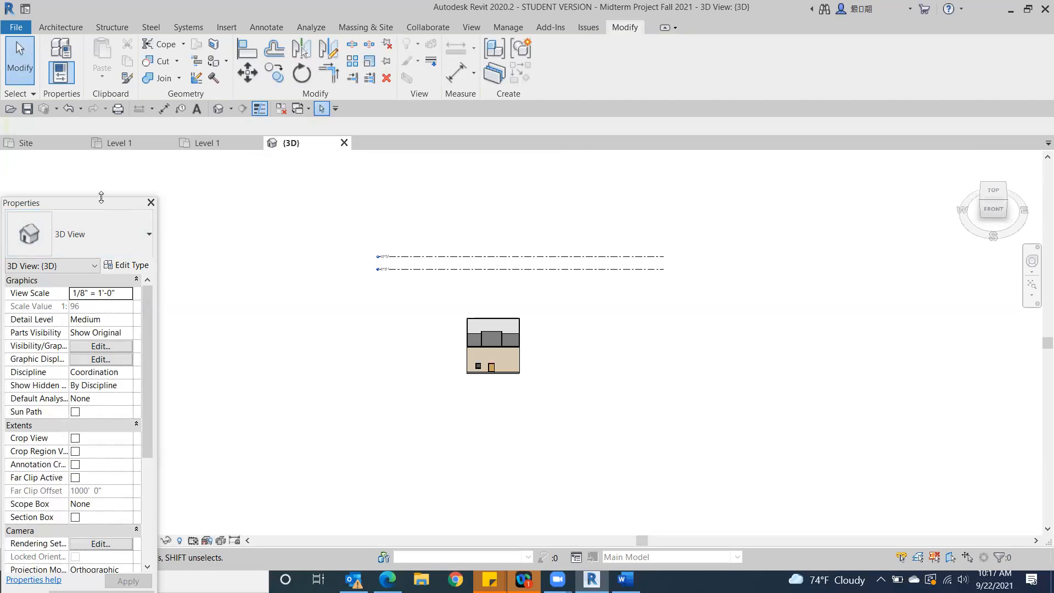
left_click_drag(103, 199, 115, 145)
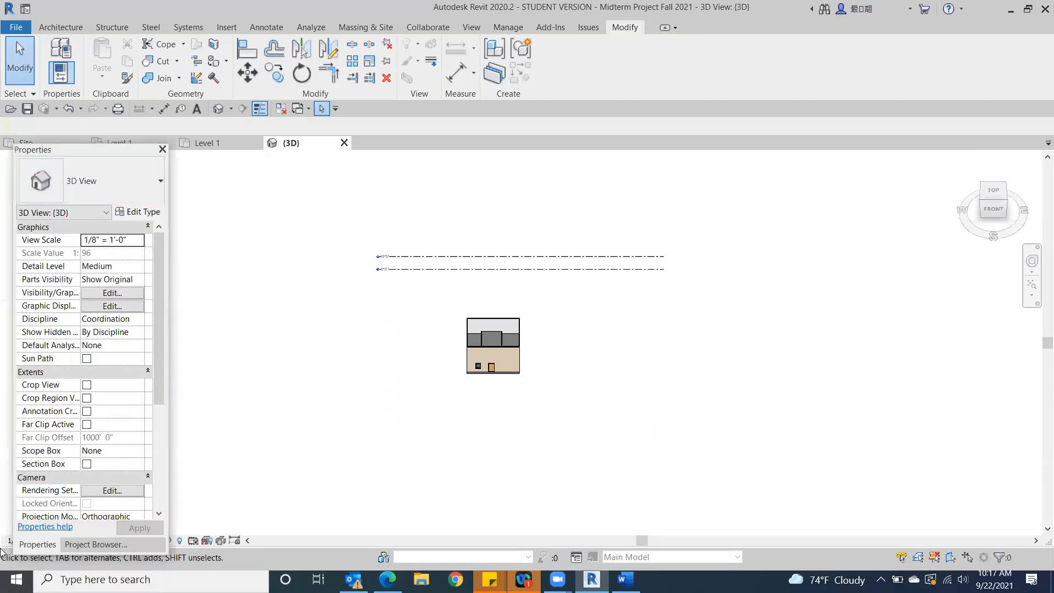
left_click(96, 544)
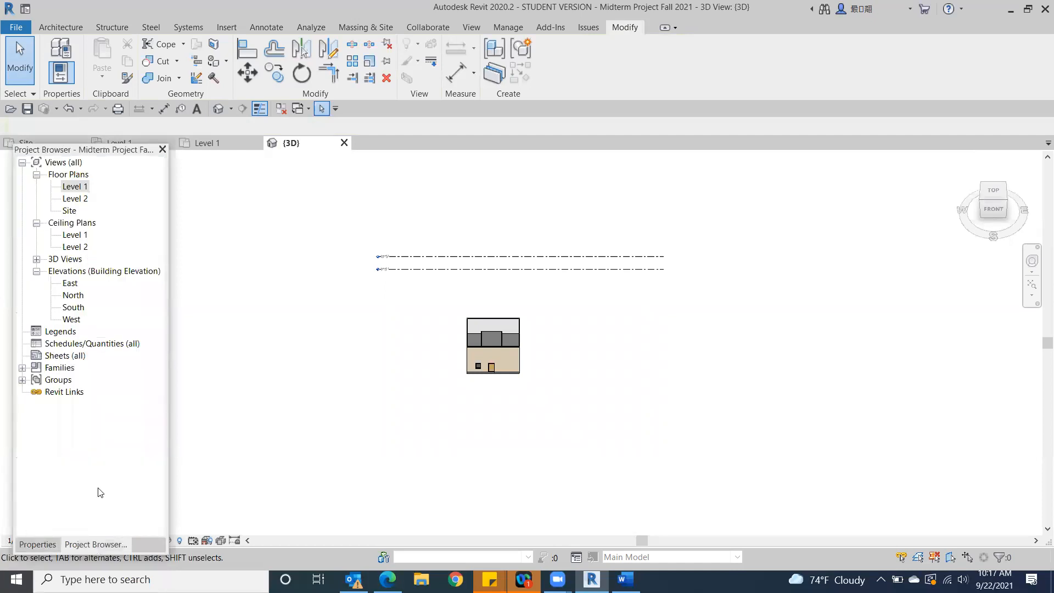
double_click(77, 186)
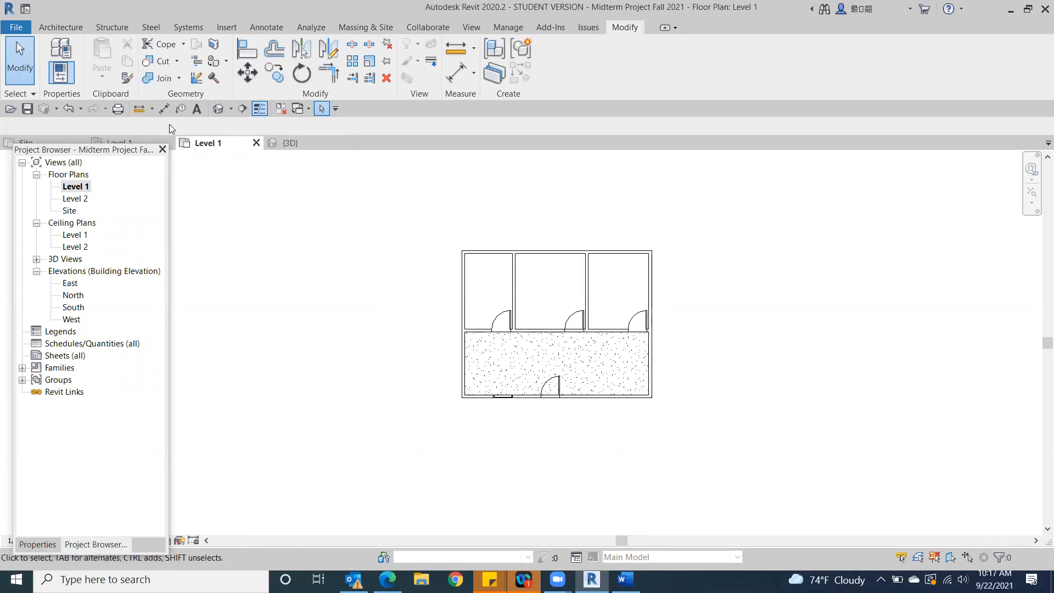
Sketch a roof by footprint assigned to Level 2, picking all four exterior walls with slope defined and a 3' overhang
left_click(63, 30)
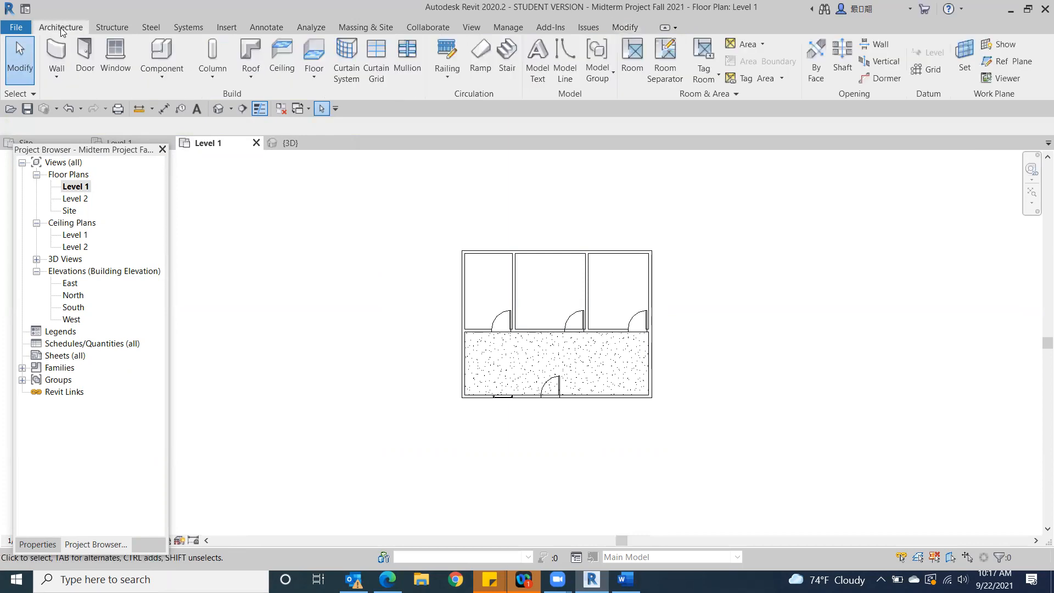
left_click(250, 45)
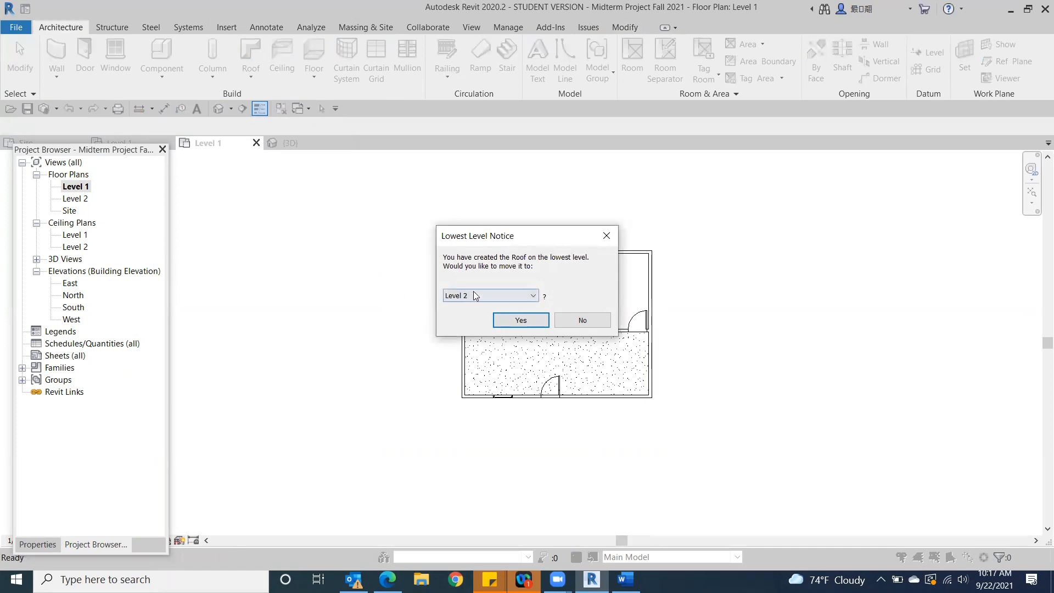
left_click(521, 321)
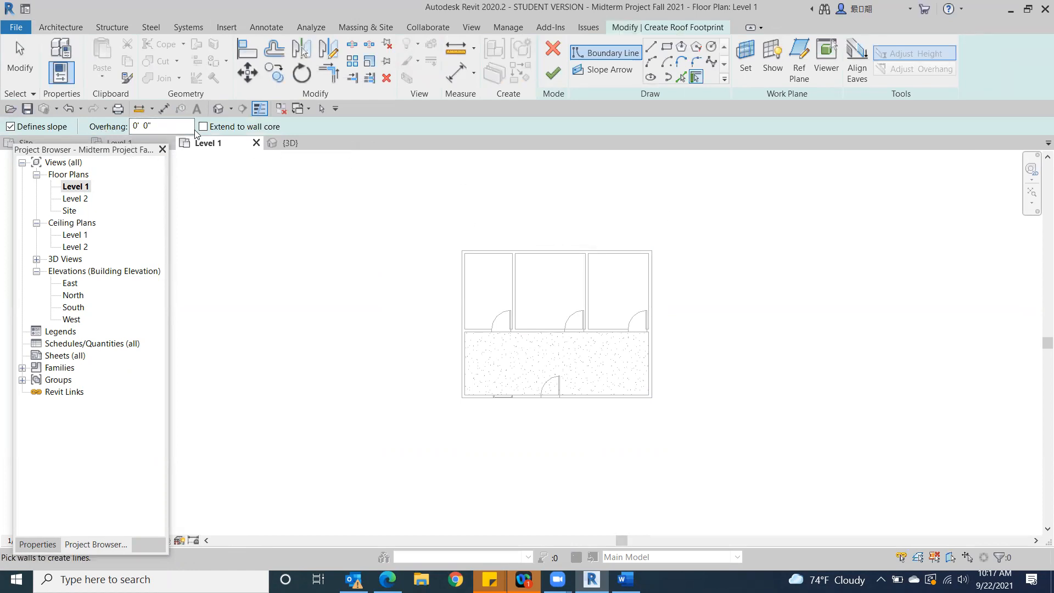
left_click(154, 125)
double_click(155, 125)
type("3\"")
type("'")
left_click(566, 250)
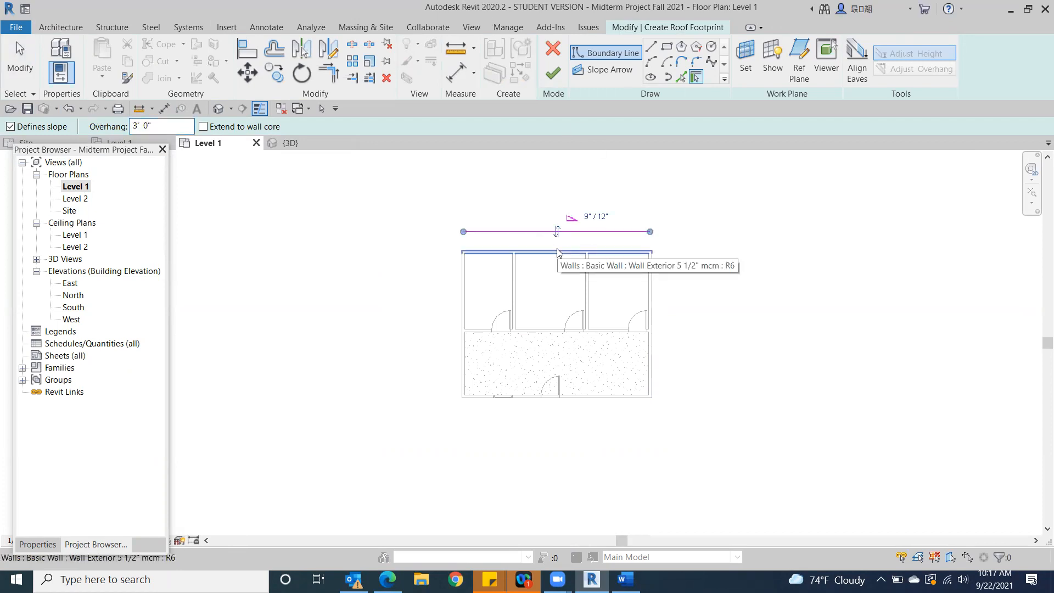
left_click(464, 286)
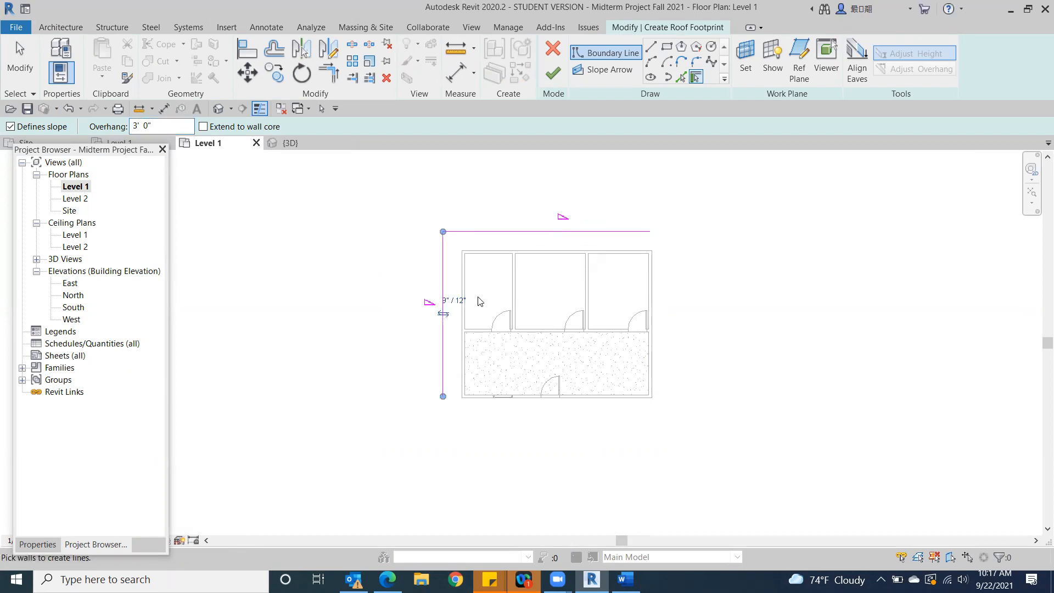
left_click(531, 397)
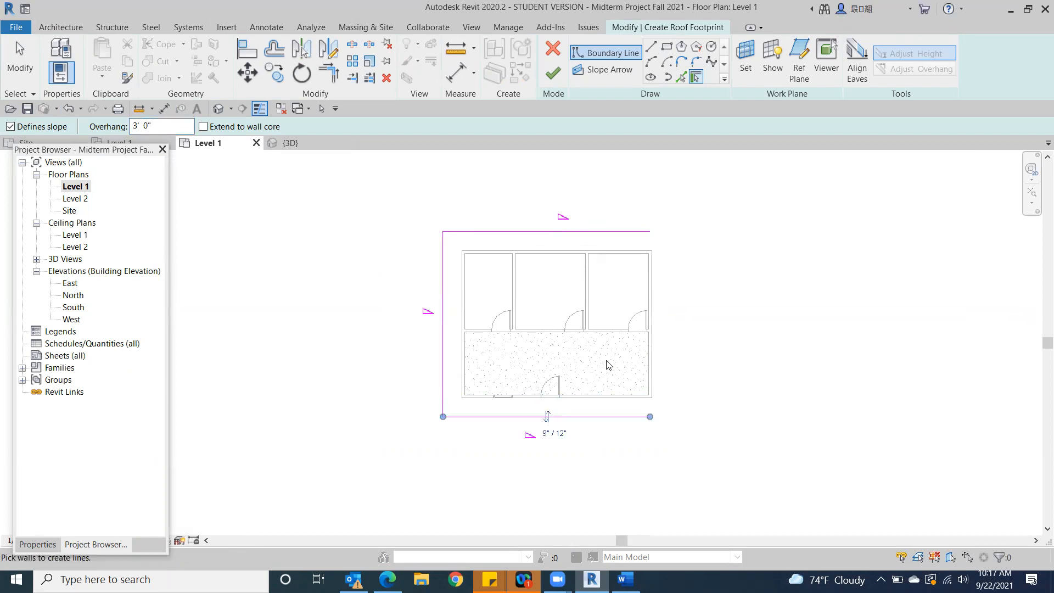
left_click(657, 373)
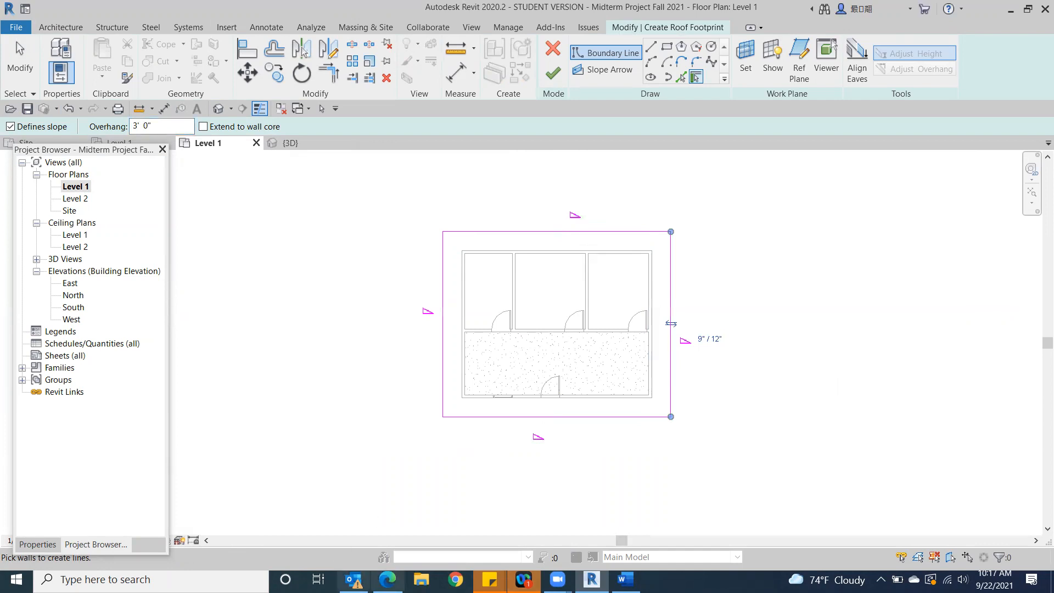
Check the roof requirements in the midterm assignment, and finish the roof footprint without attaching the highlighted walls
left_click(387, 579)
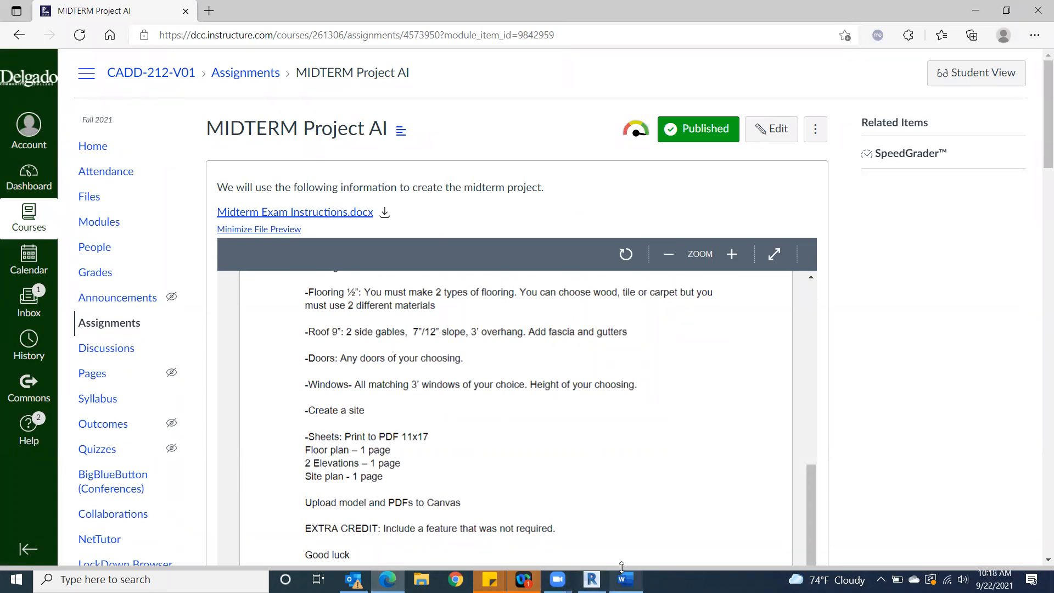
left_click(591, 580)
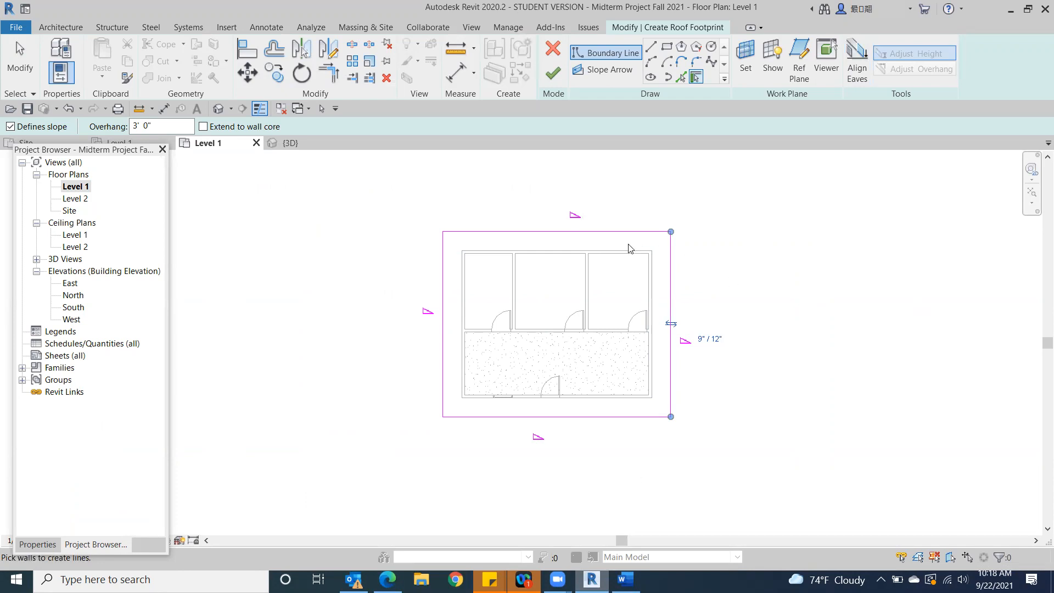
left_click(553, 72)
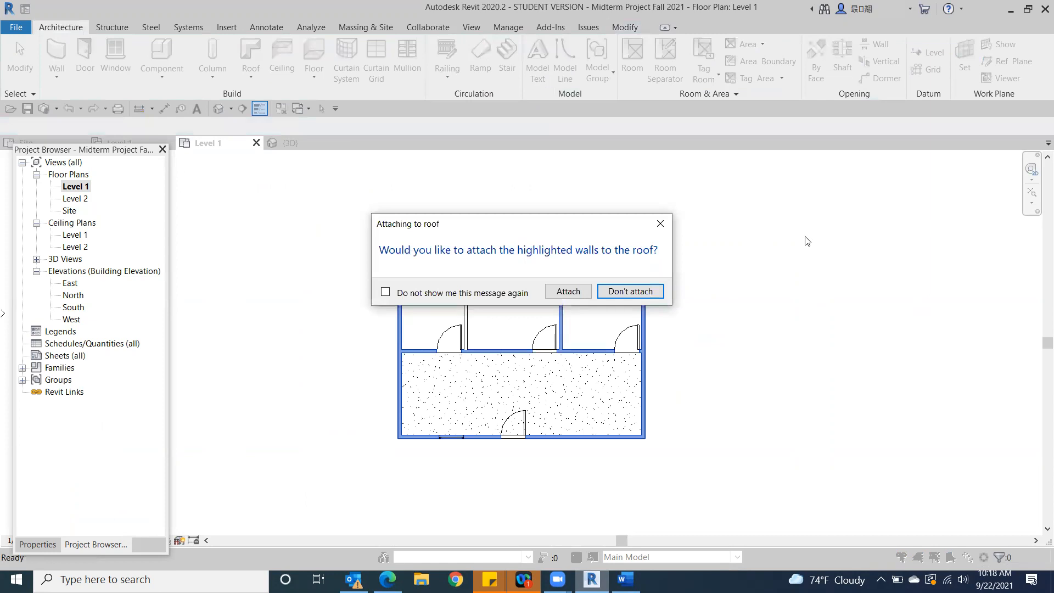
left_click(632, 292)
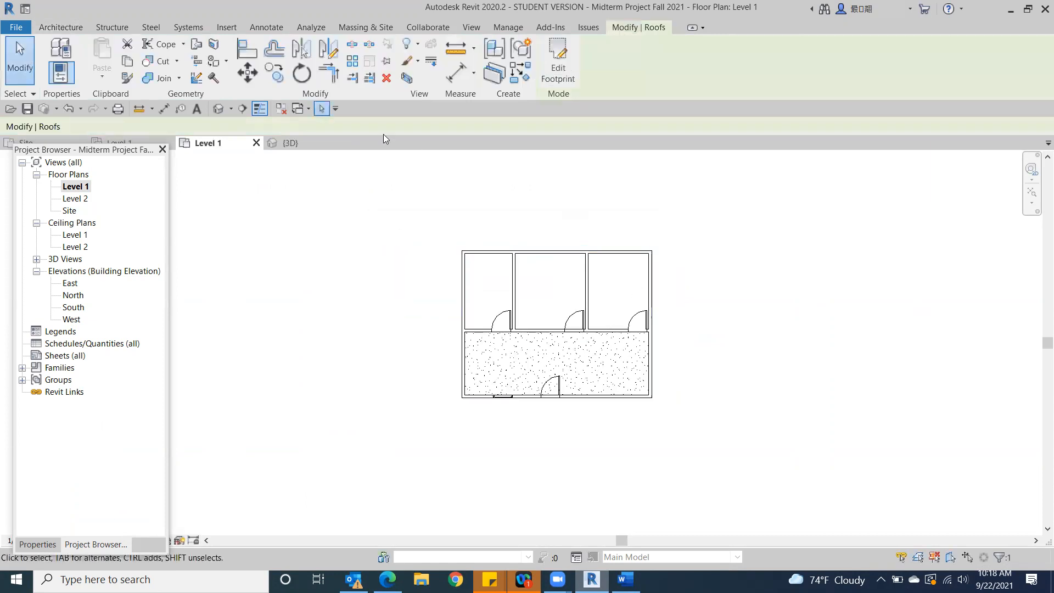
Set the slope of the new Basic Roof Generic - 12" to 7" / 12" in the 3D view
left_click(219, 110)
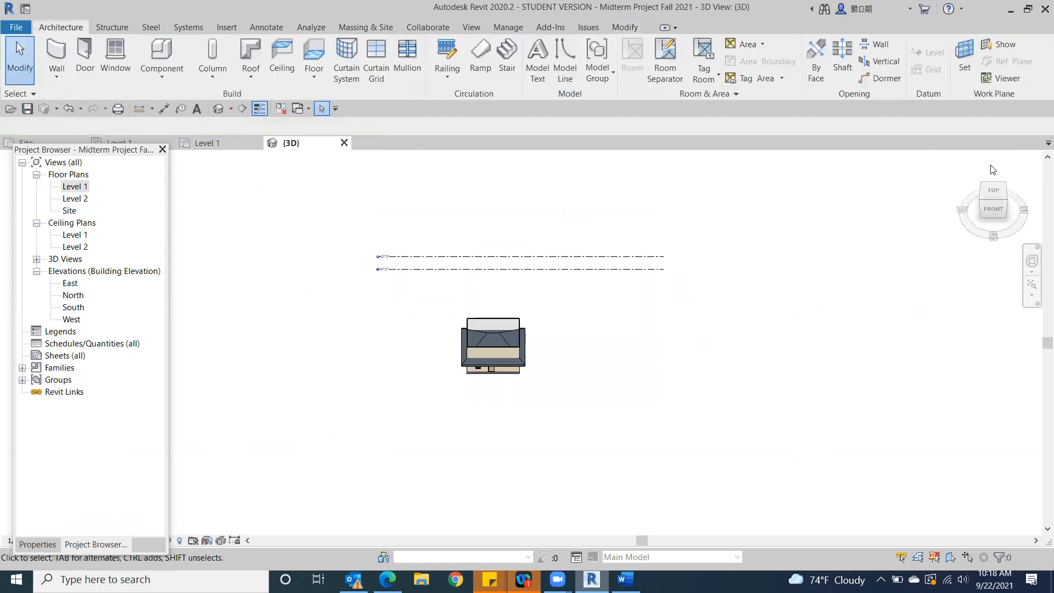
mouse_move(1019, 211)
left_mouse_down()
mouse_move(925, 172)
mouse_move(974, 198)
mouse_move(967, 206)
left_mouse_up()
scroll(509, 307, "up", 5)
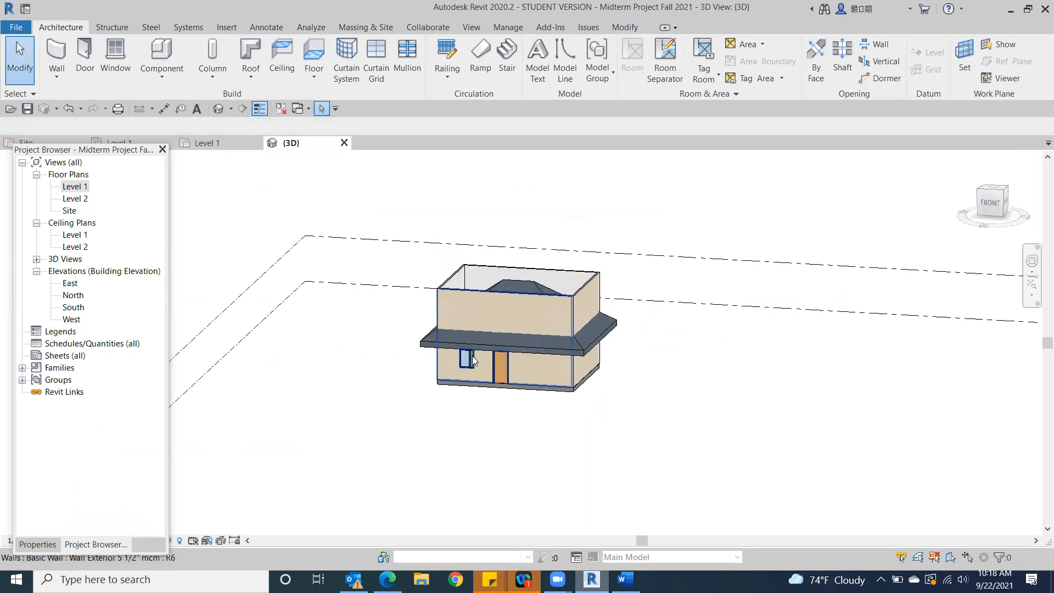
scroll(609, 346, "up", 2)
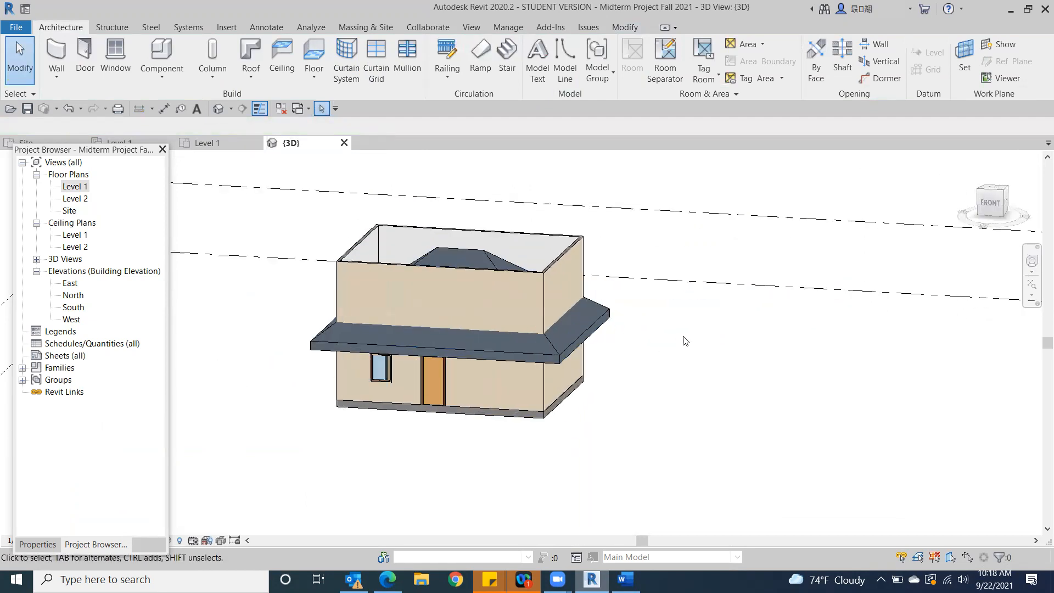
left_click(991, 203)
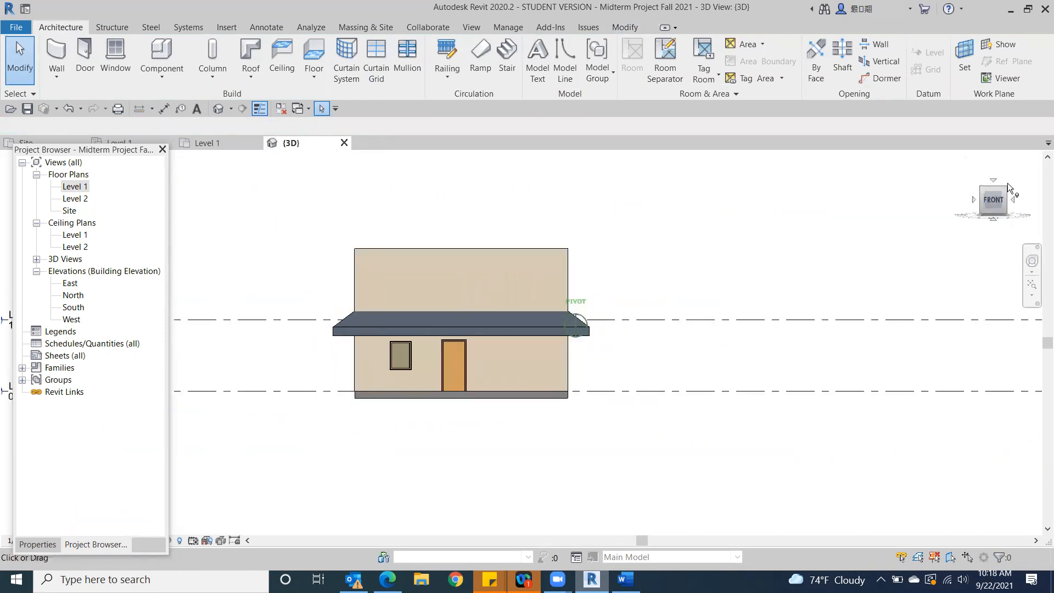
left_click(341, 333)
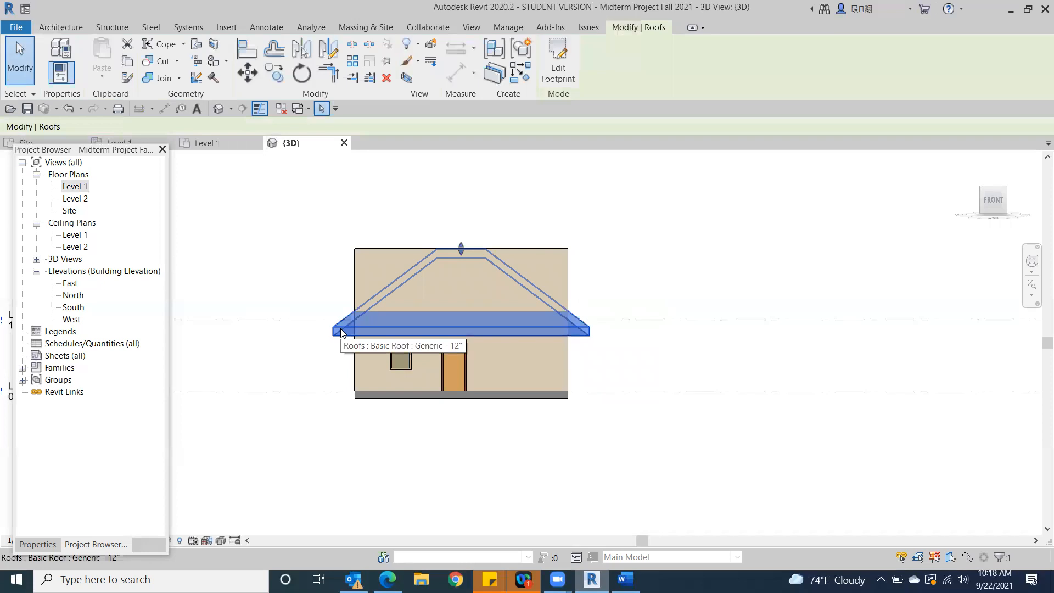
left_click(38, 545)
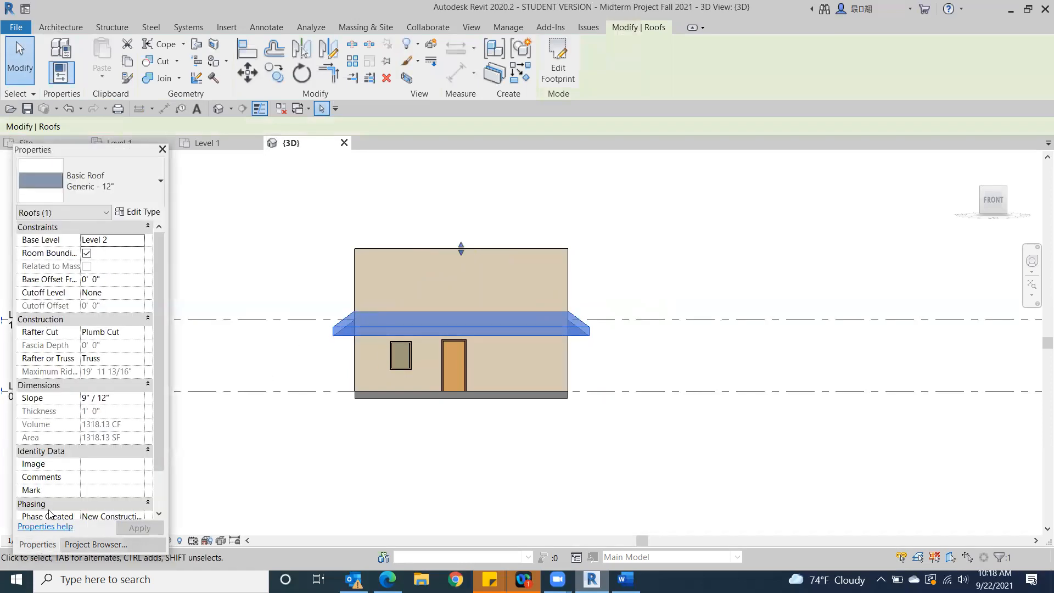
left_click(85, 399)
left_click_drag(85, 400, 78, 400)
type("7")
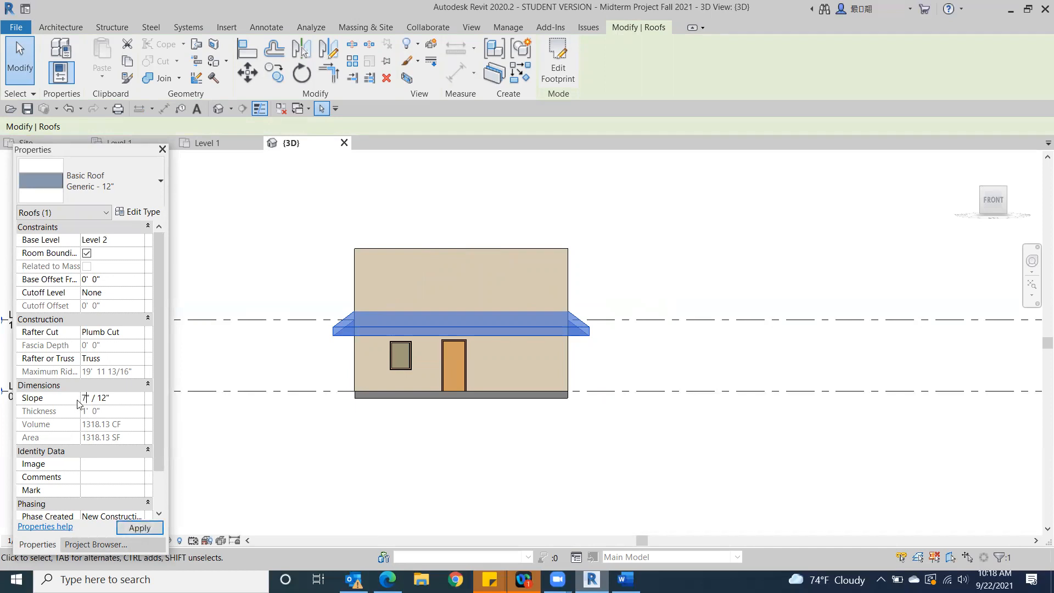
left_click(140, 529)
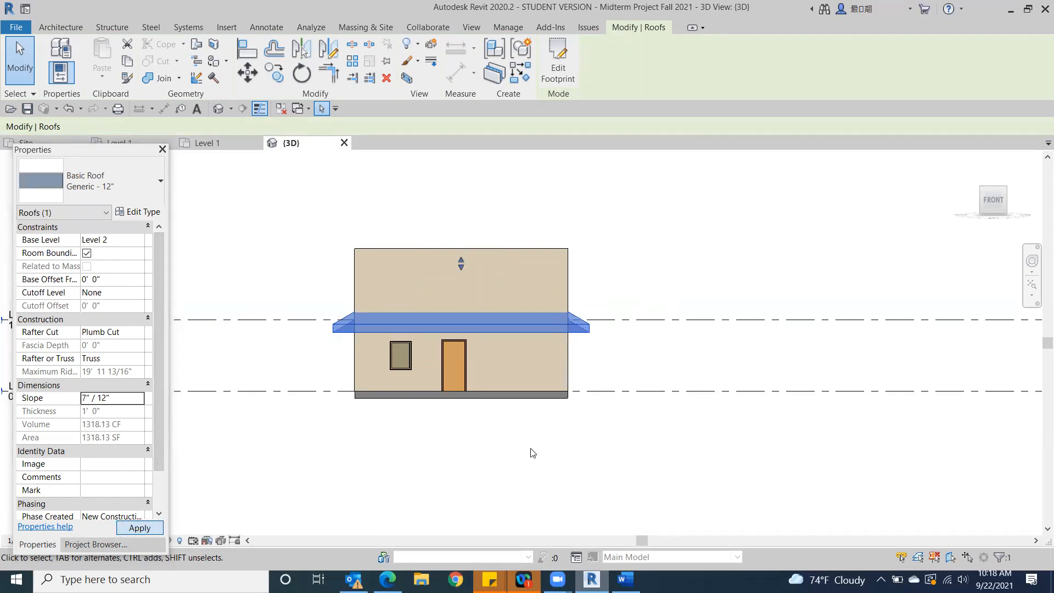
left_click(532, 452)
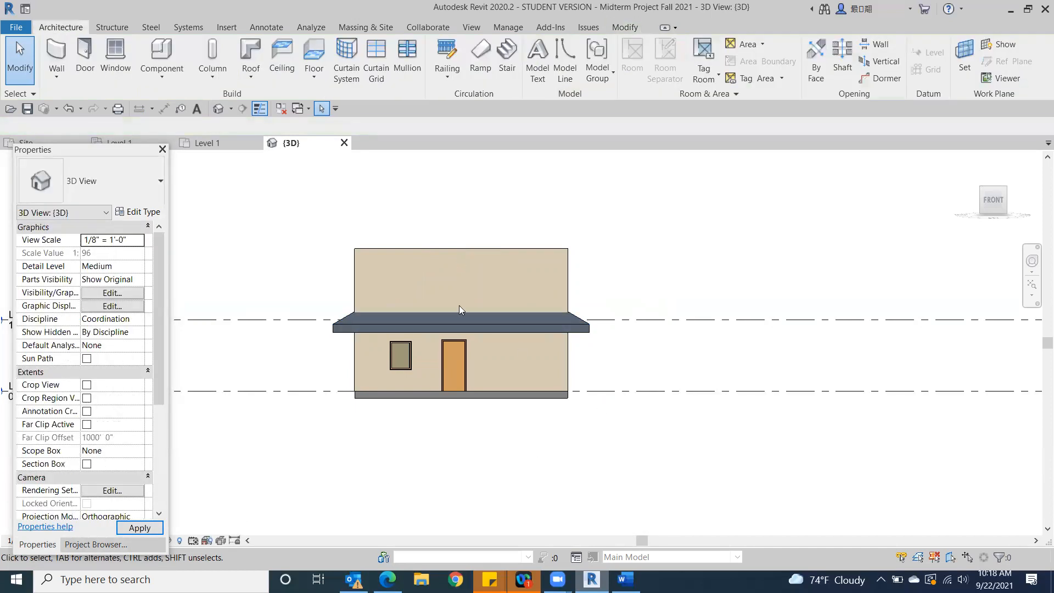
Attach the tops of all four exterior walls to the new hip roof
left_click(1007, 188)
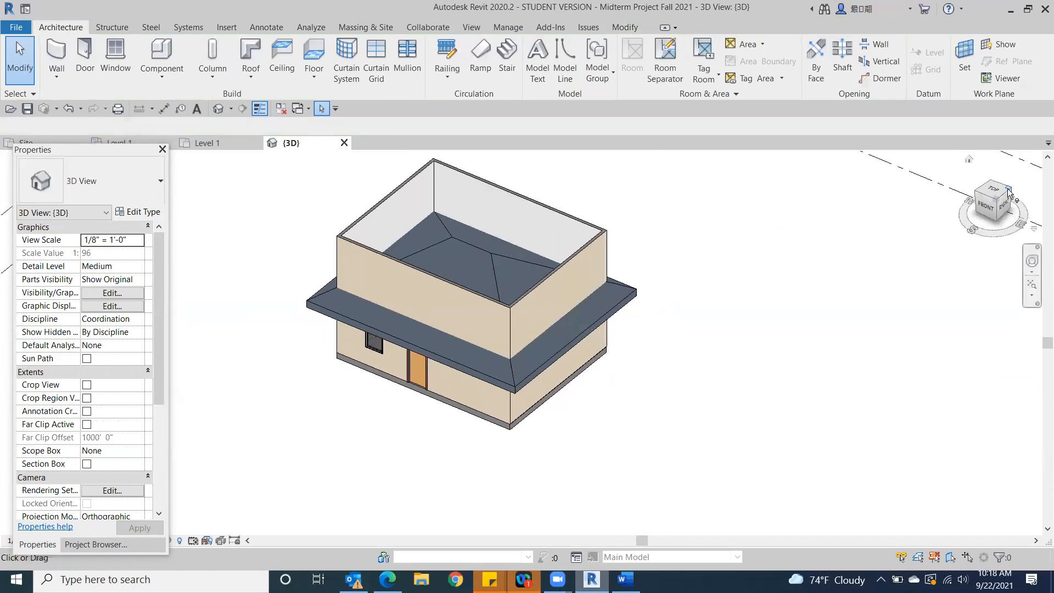
left_click(469, 305)
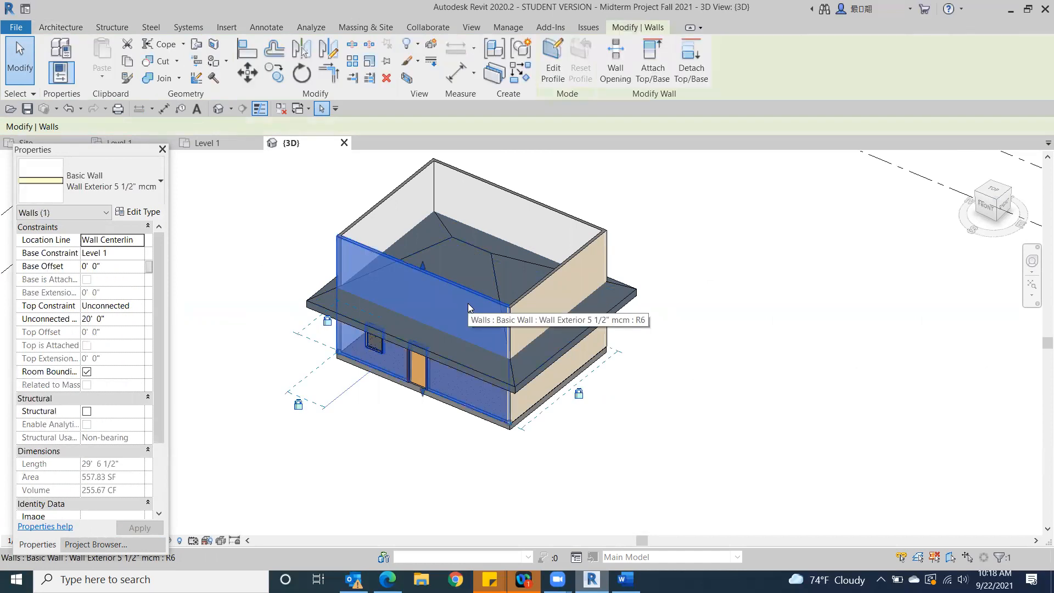
left_click(576, 247, "ctrl")
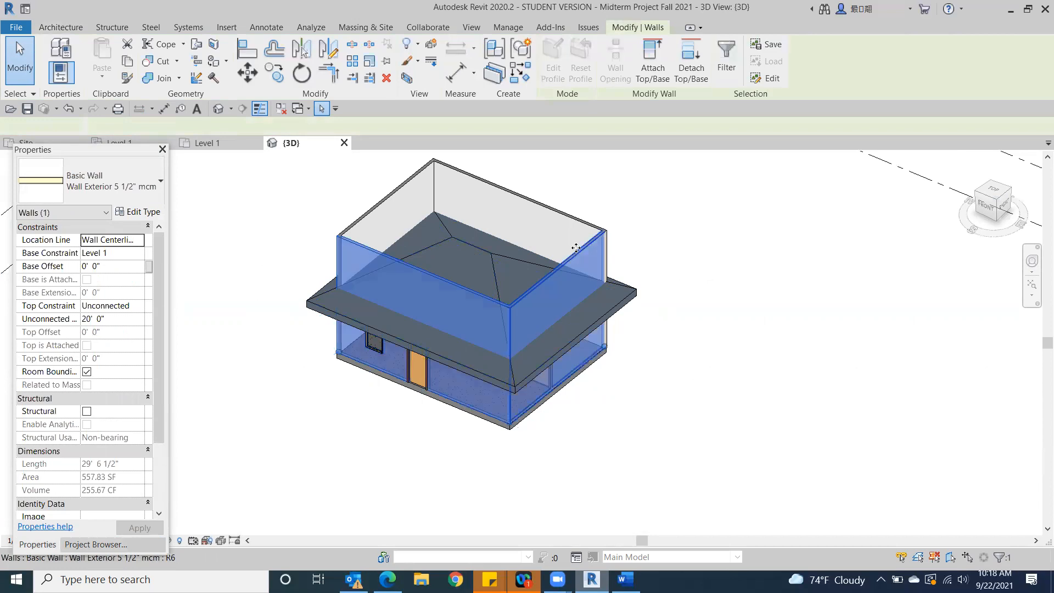
left_click(563, 219, "ctrl")
left_click(401, 196, "ctrl")
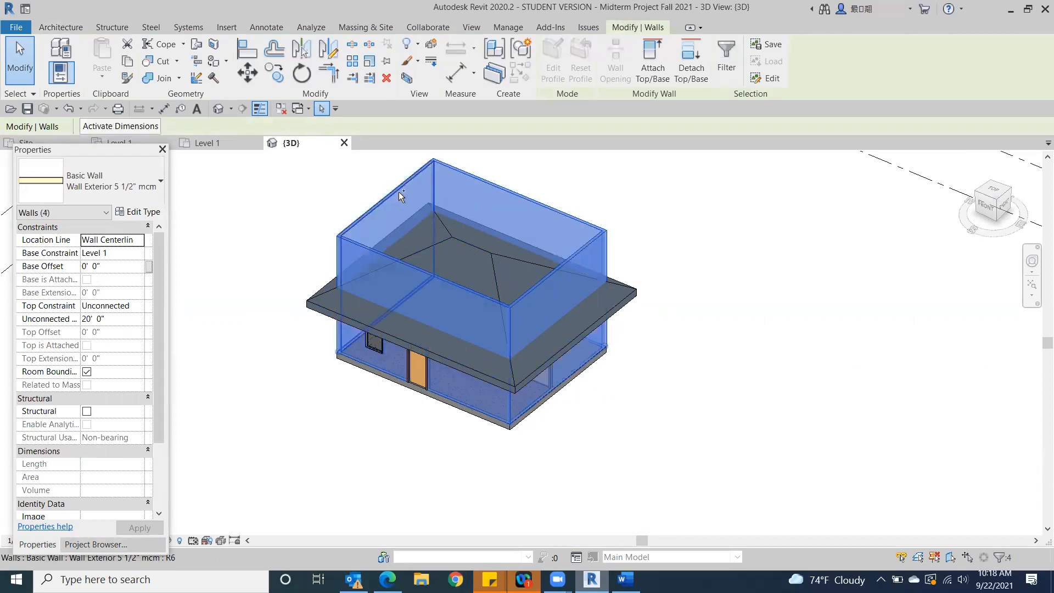
left_click(653, 63)
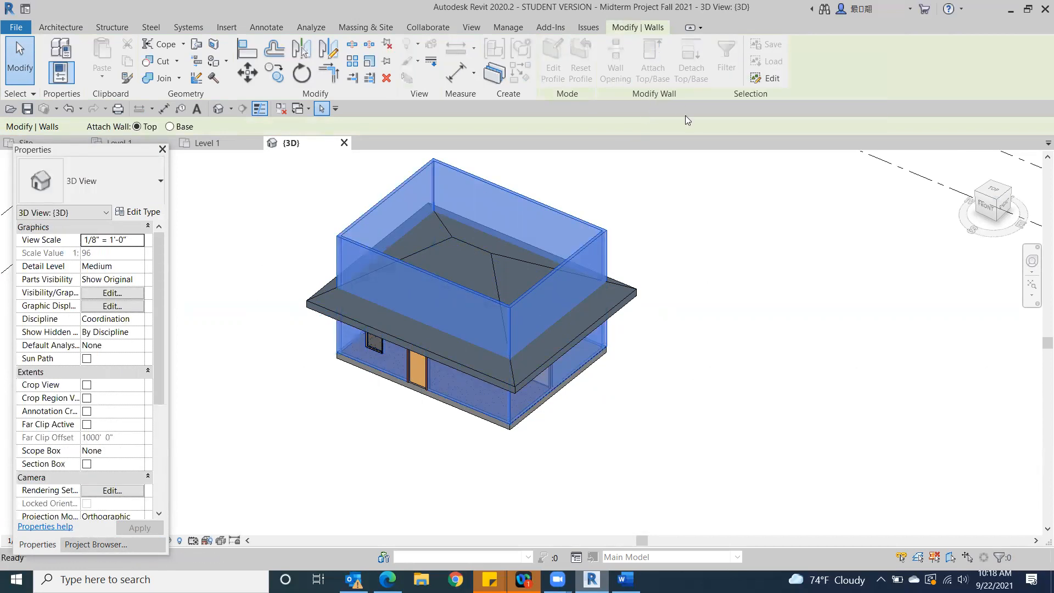
left_click(605, 315)
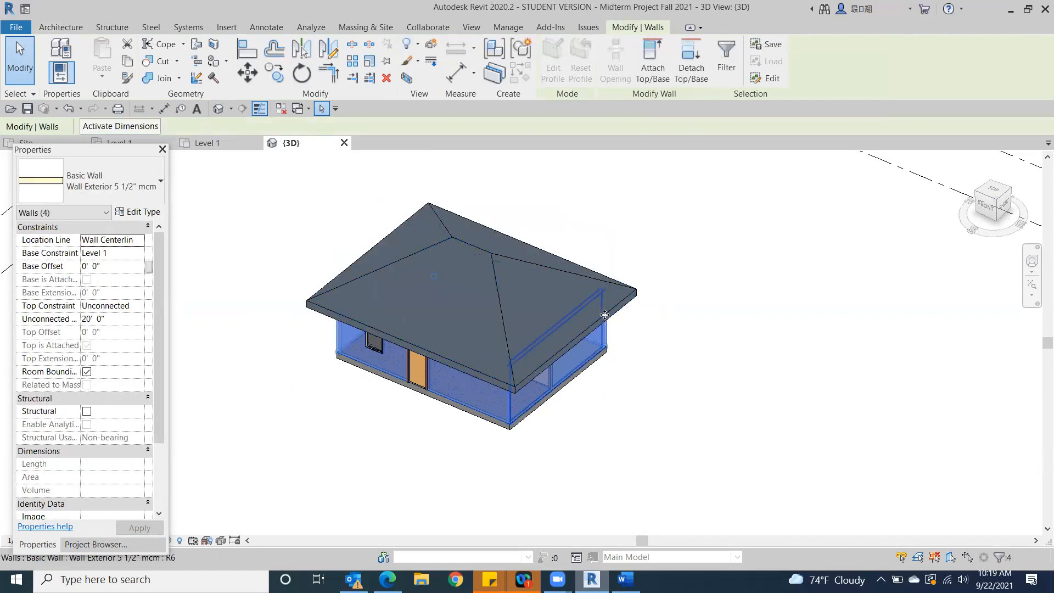
left_click(710, 408)
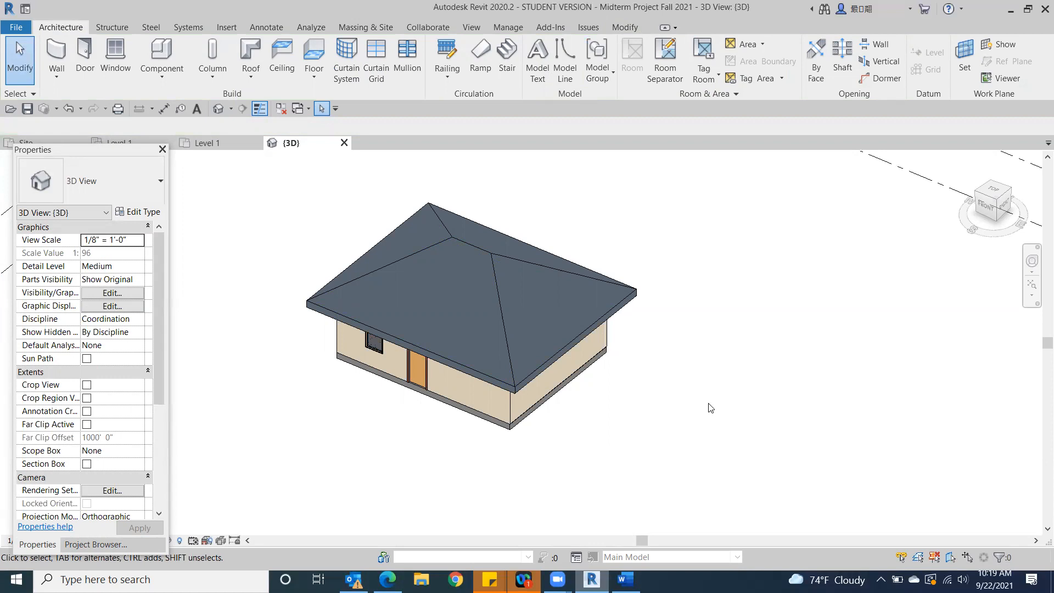
Edit the roof's footprint from the top view and turn off Defines Slope on its east edge
left_click(536, 400)
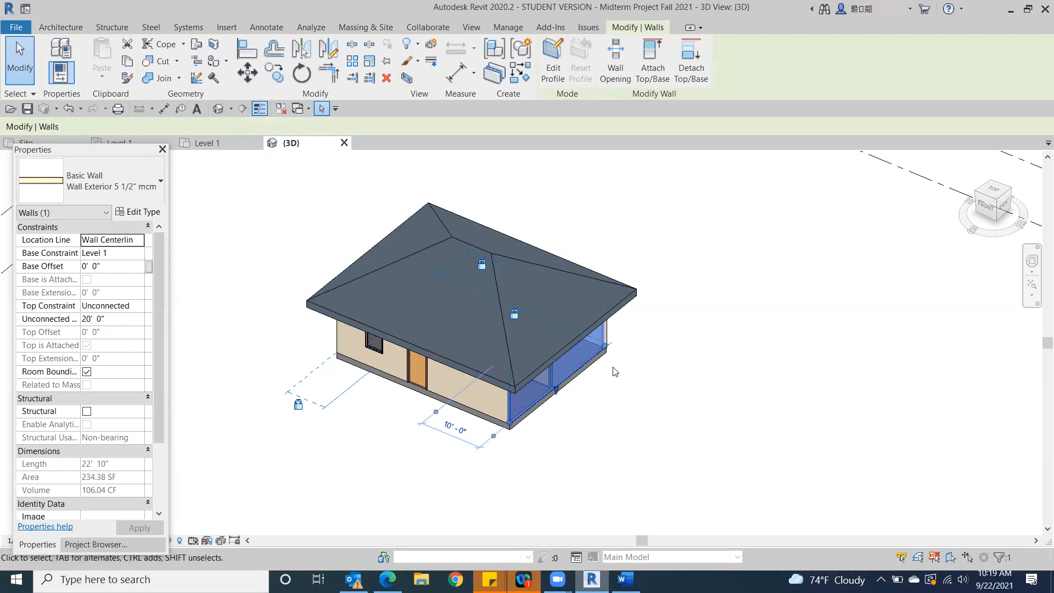
left_click(817, 387)
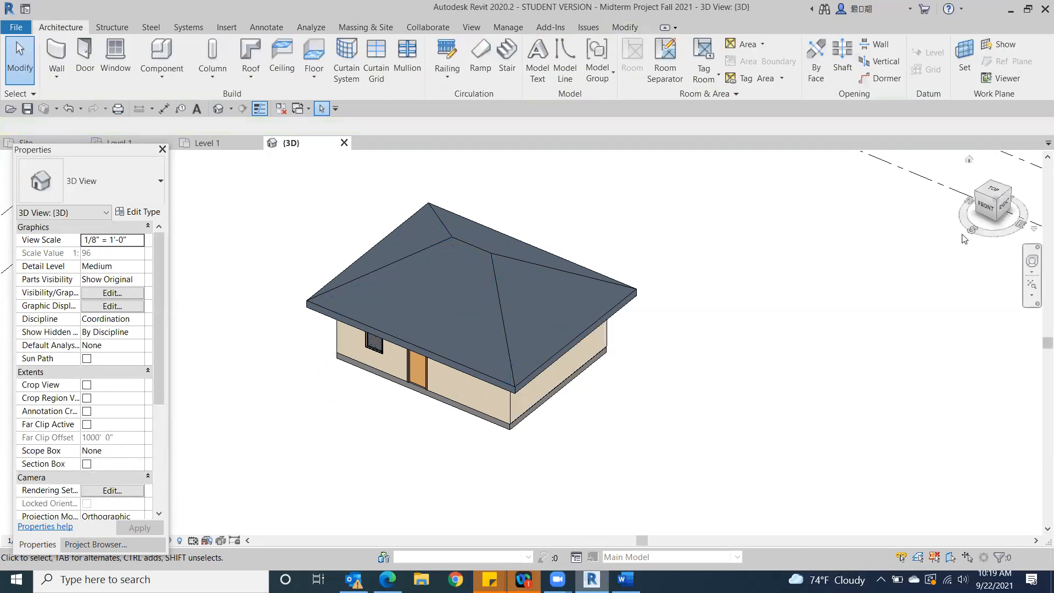
left_click(986, 207)
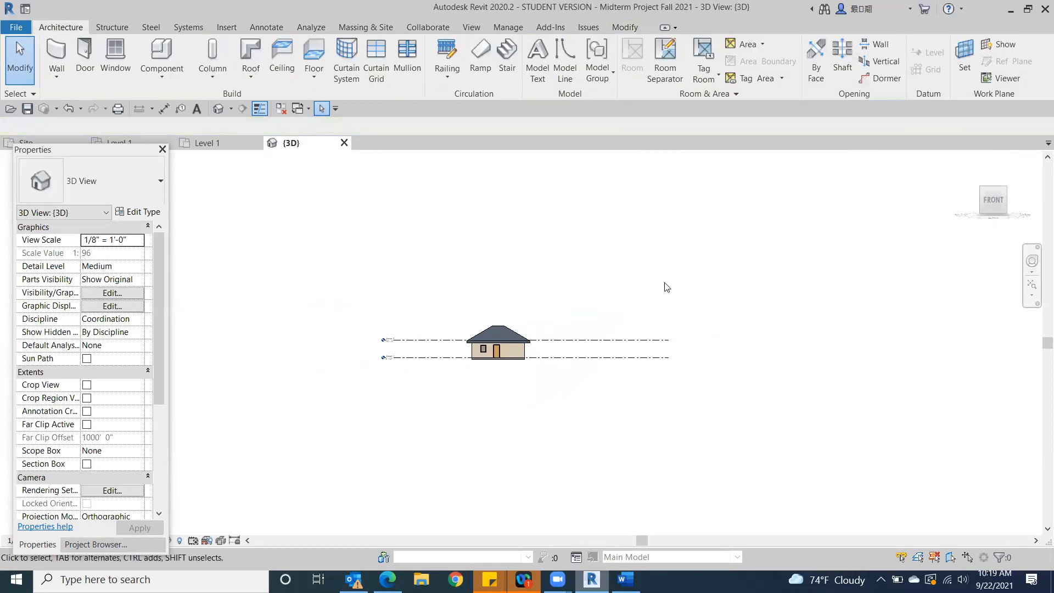
left_click(991, 192)
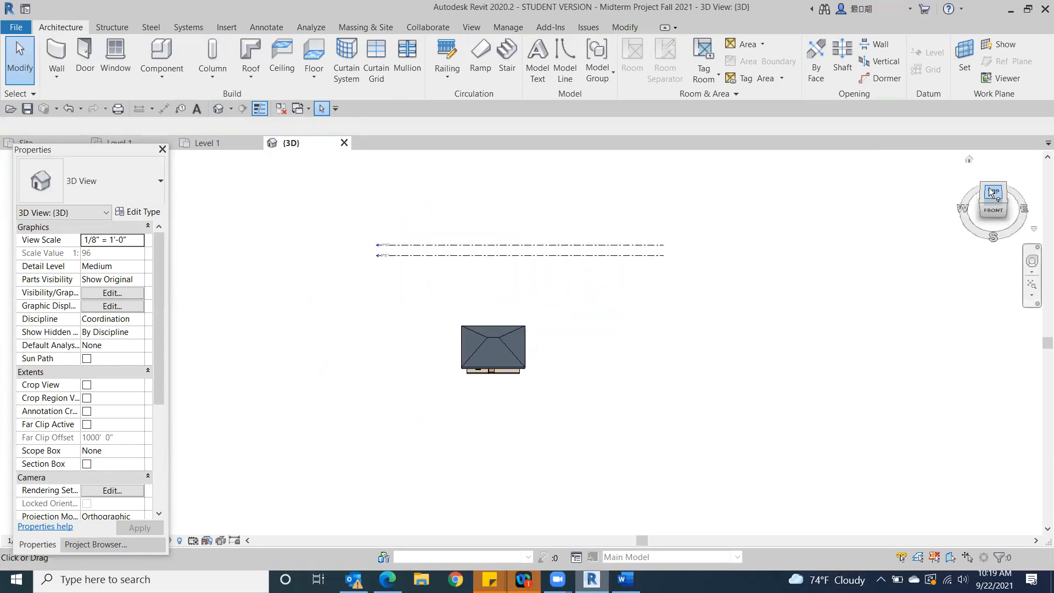
left_click(506, 352)
left_click(557, 66)
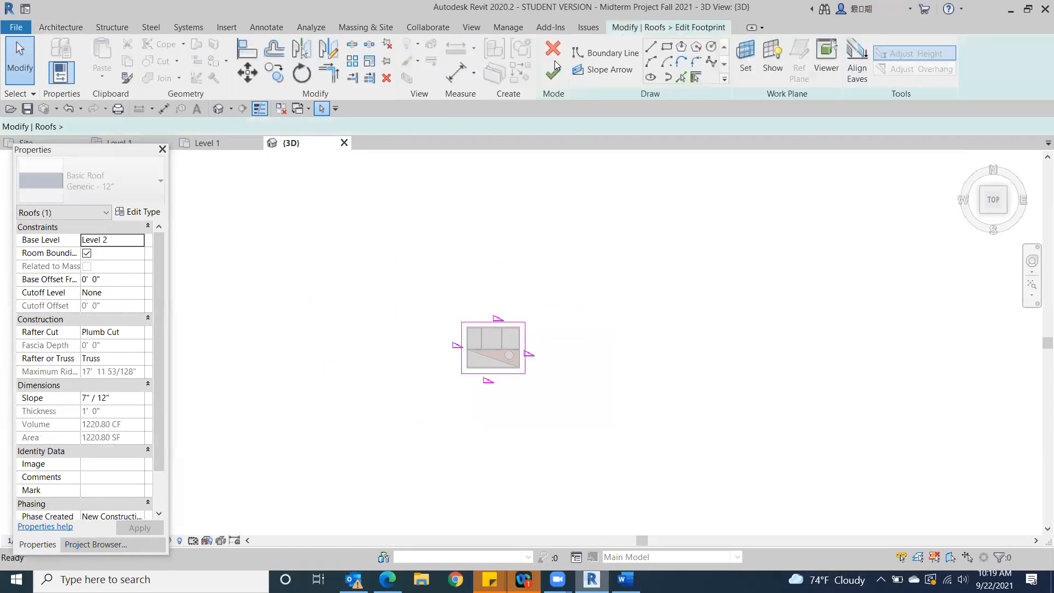
left_click(526, 342)
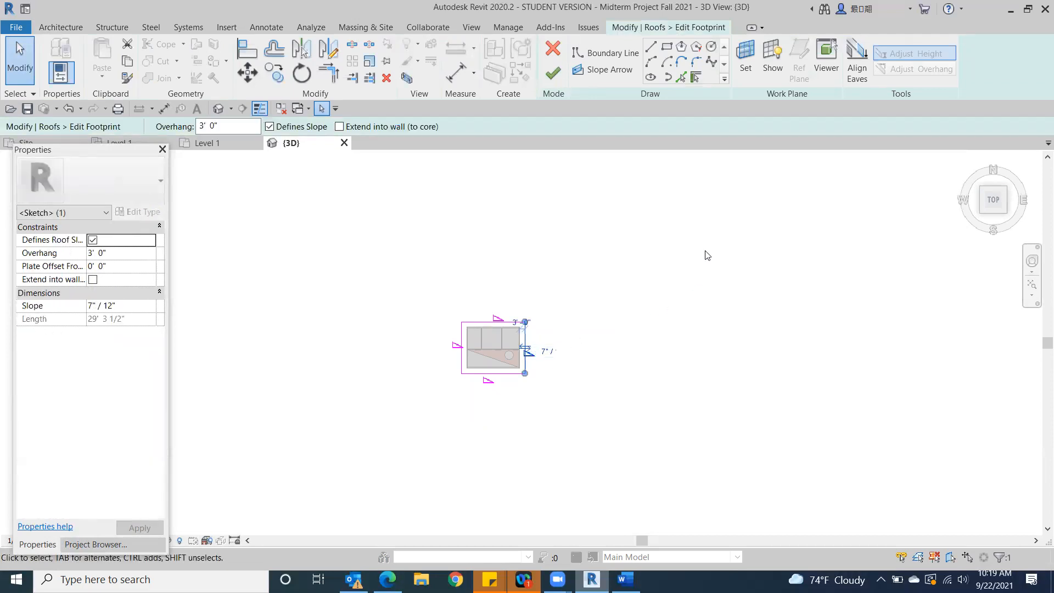
left_click(269, 127)
Turn off Defines Slope on the roof's west edge and finish the gable roof footprint without attaching the highlighted walls
left_click(461, 360)
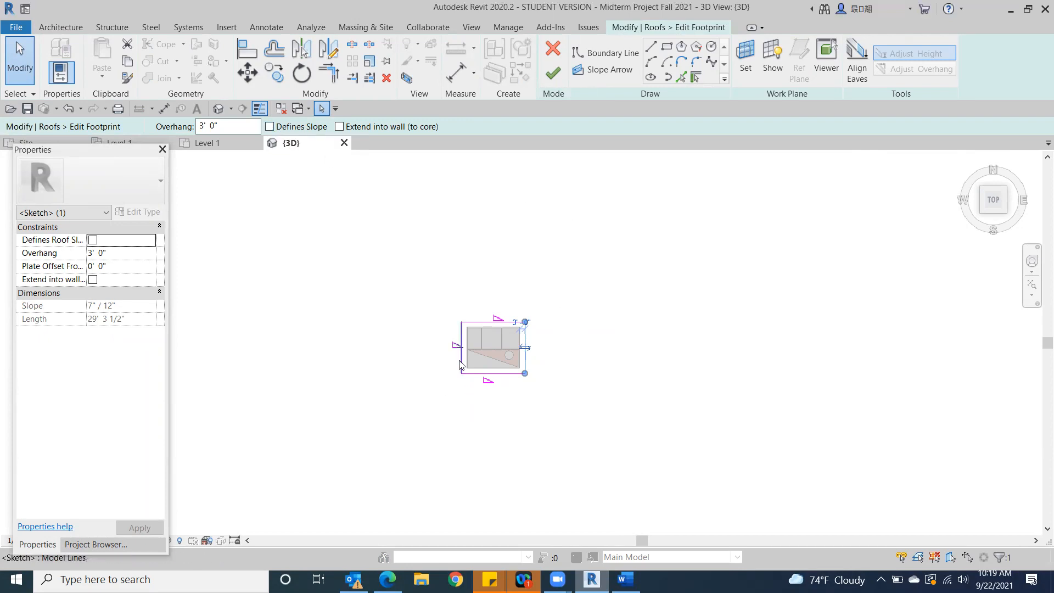
left_click(458, 353)
left_click(270, 127)
left_click(270, 127)
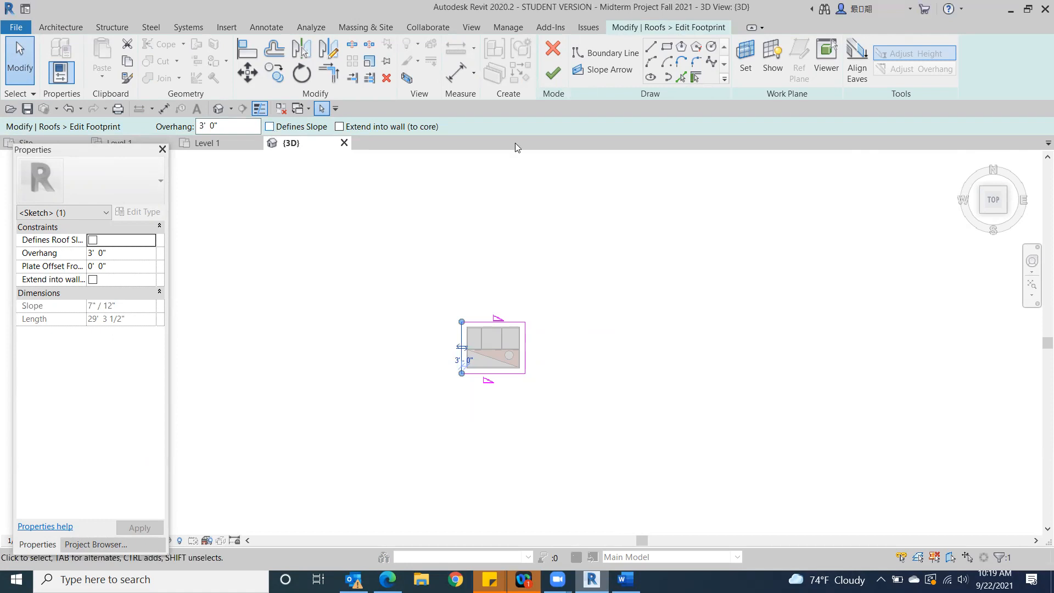
left_click(552, 74)
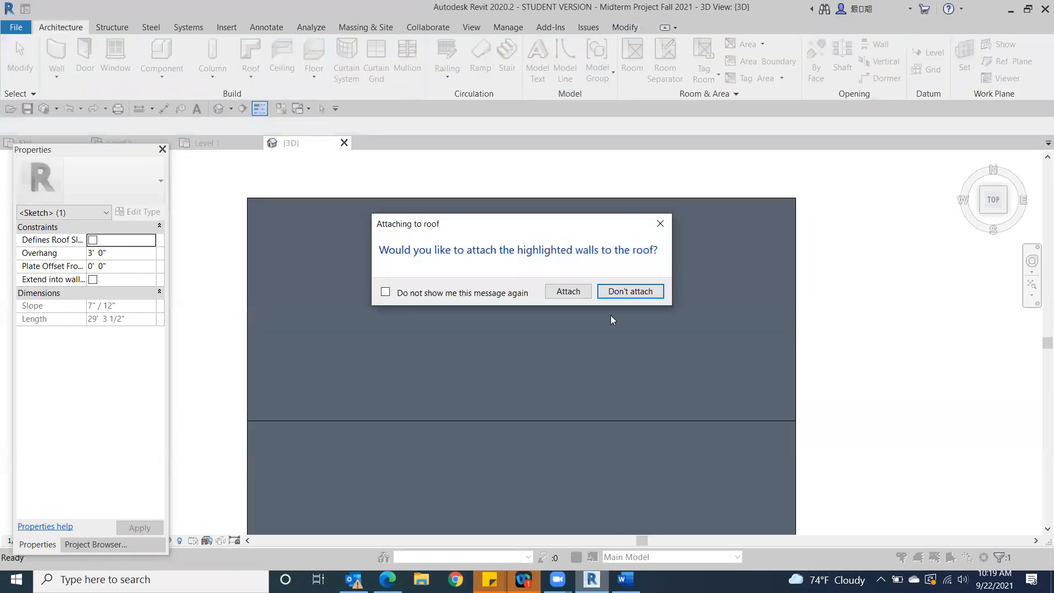
left_click(610, 294)
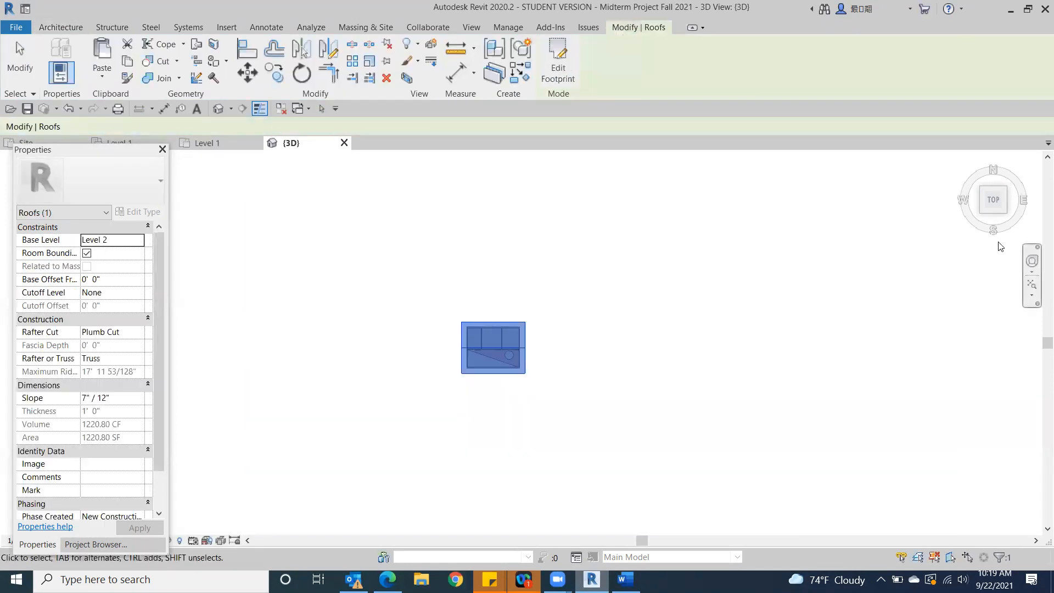
left_click(1004, 213)
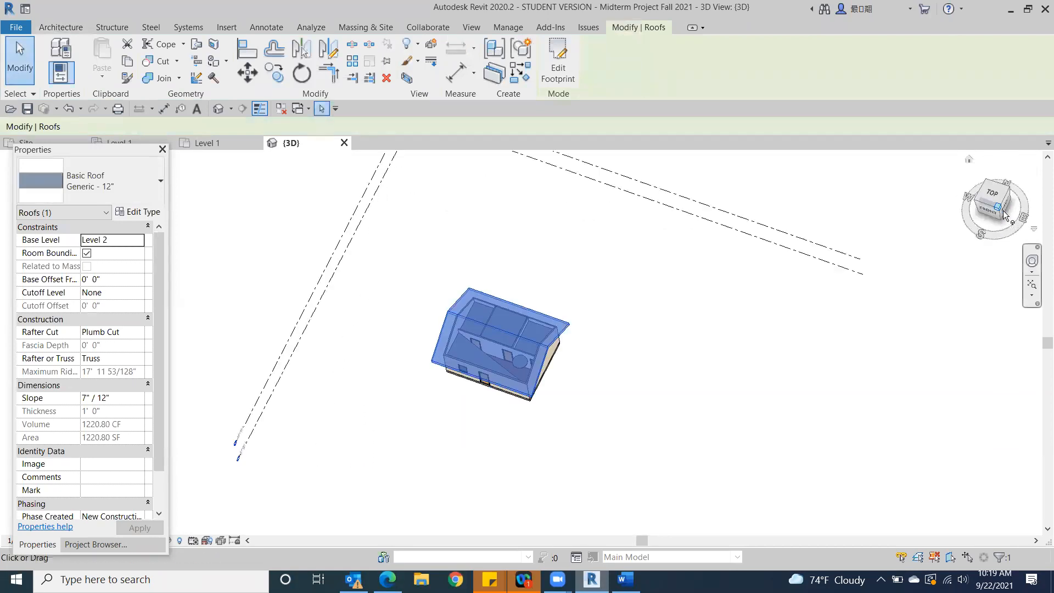
scroll(769, 379, "up", 2)
scroll(769, 357, "down", 3)
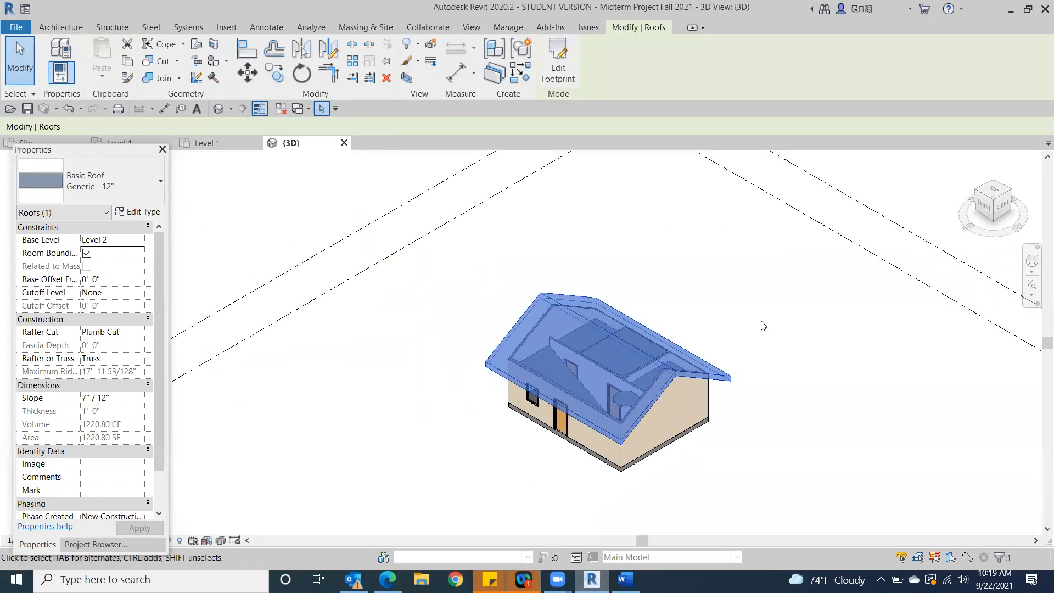
scroll(763, 325, "down", 3)
left_click(727, 372)
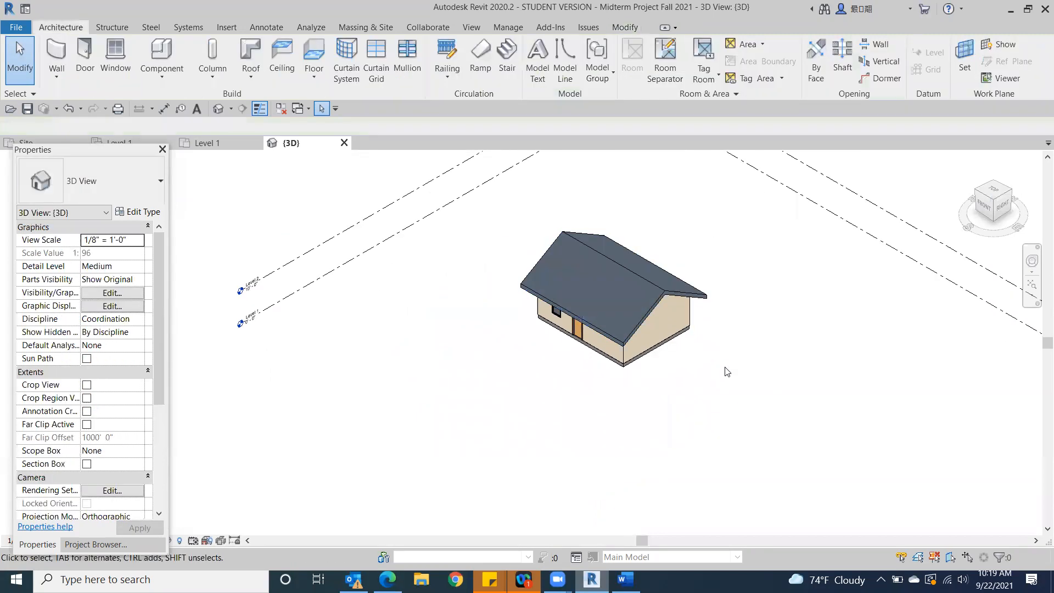
scroll(727, 372, "up", 2)
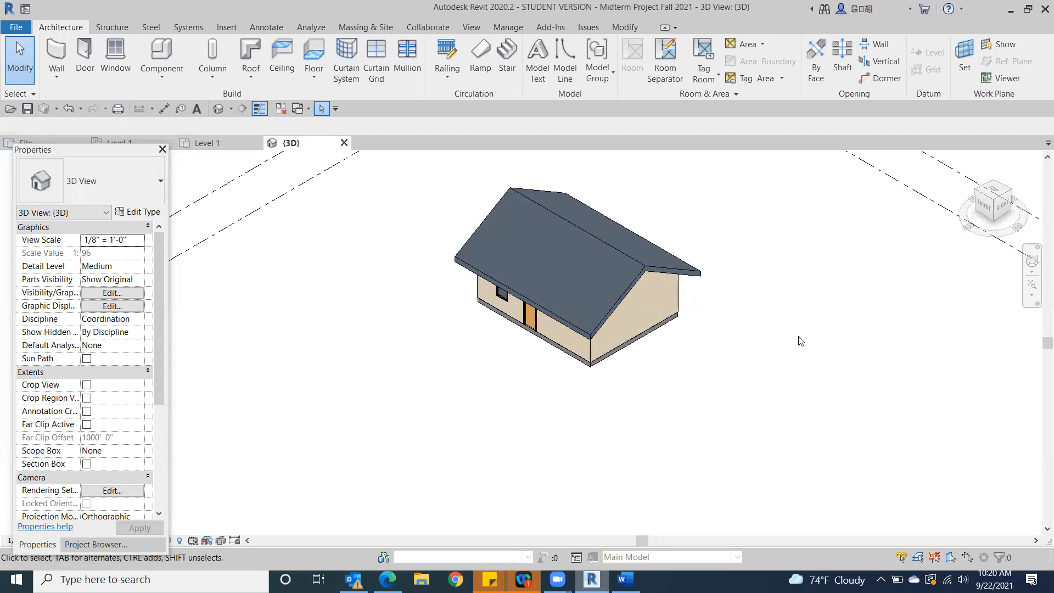
Open the Site floor plan and check the site topics in the Class B outline in Word
left_click(994, 189)
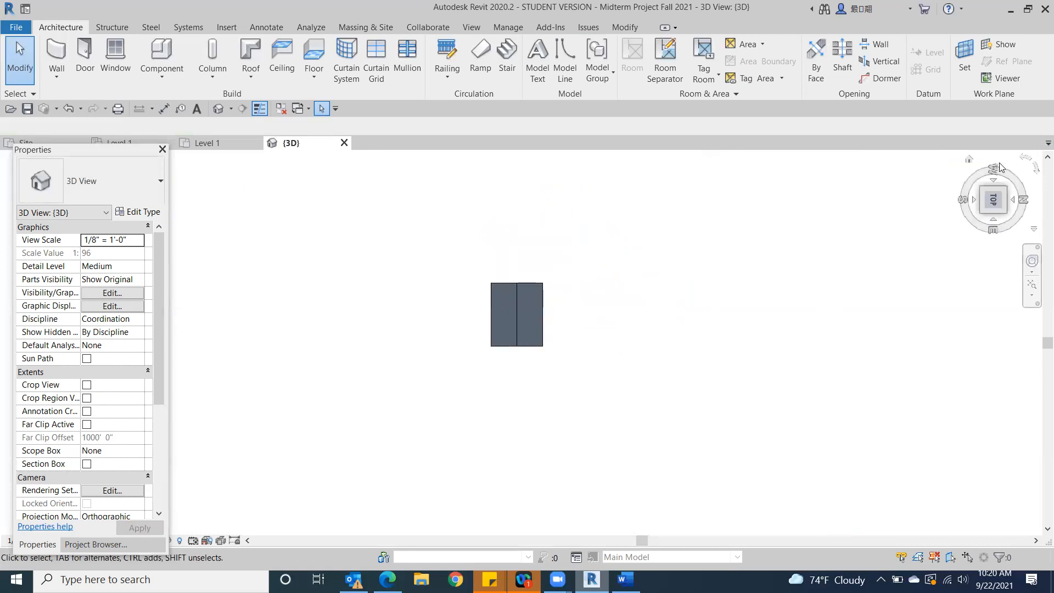
left_click(1025, 162)
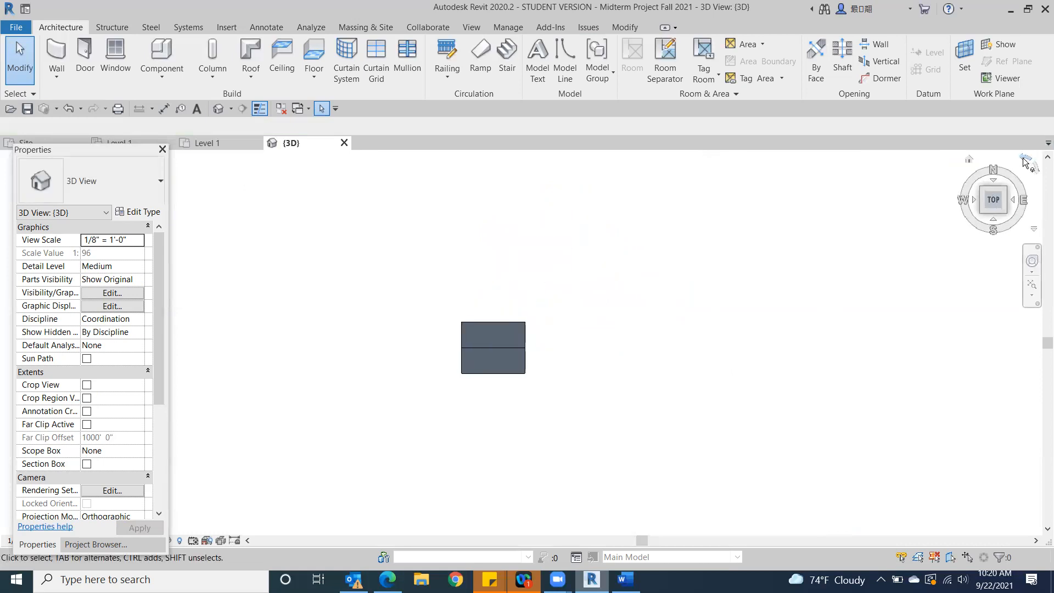
left_click(94, 545)
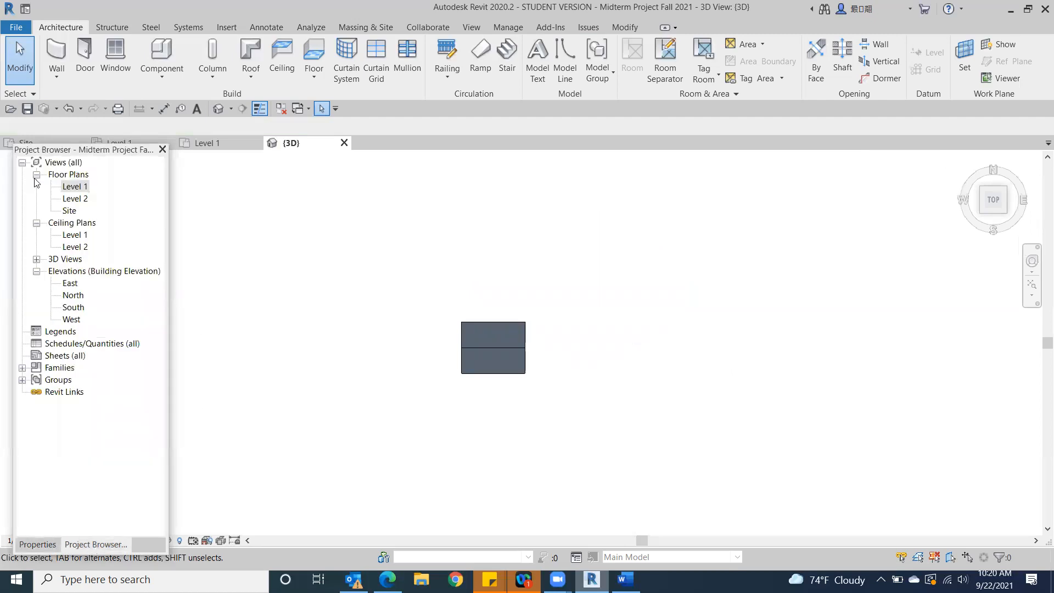
left_click(72, 212)
double_click(71, 212)
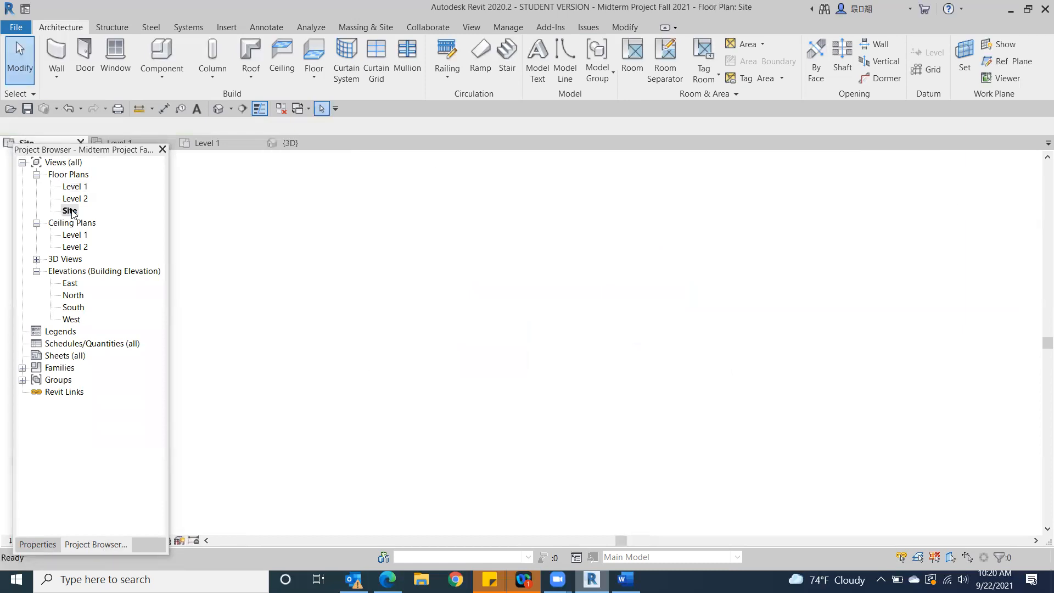
middle_click_drag(556, 264, 702, 263)
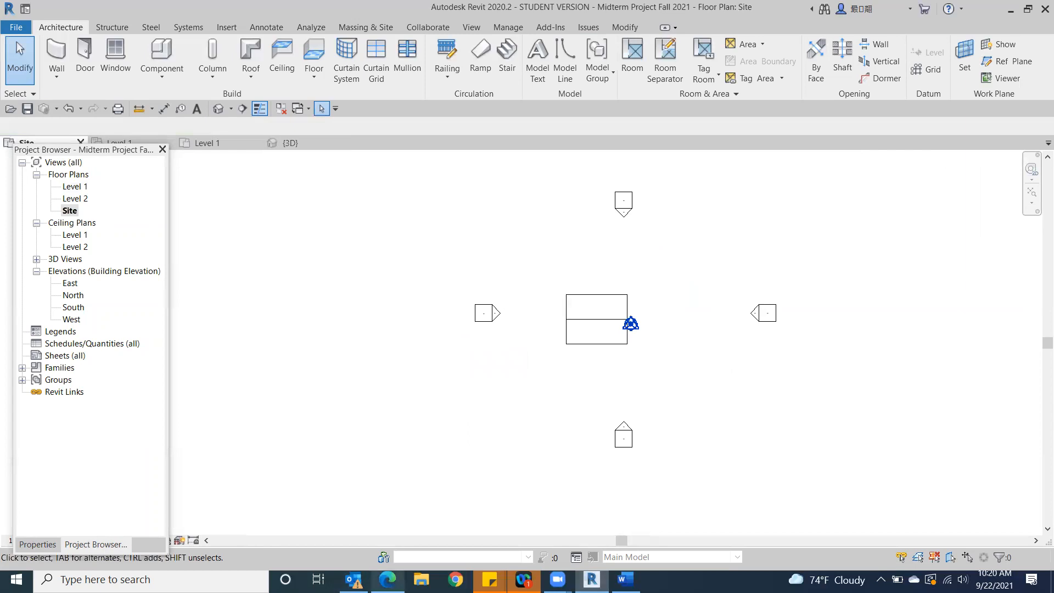
left_click(627, 579)
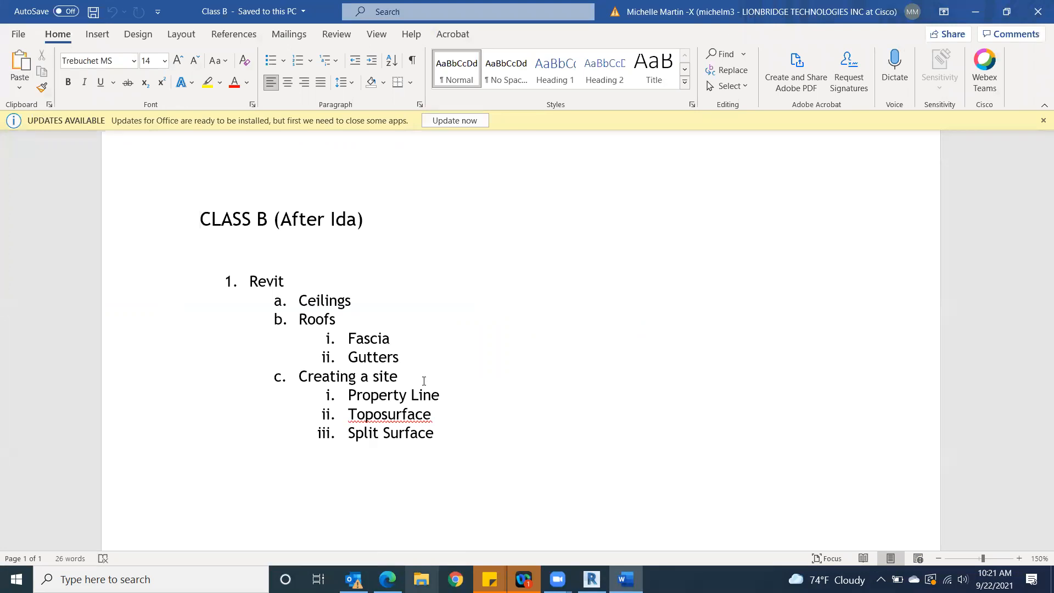
left_click(592, 579)
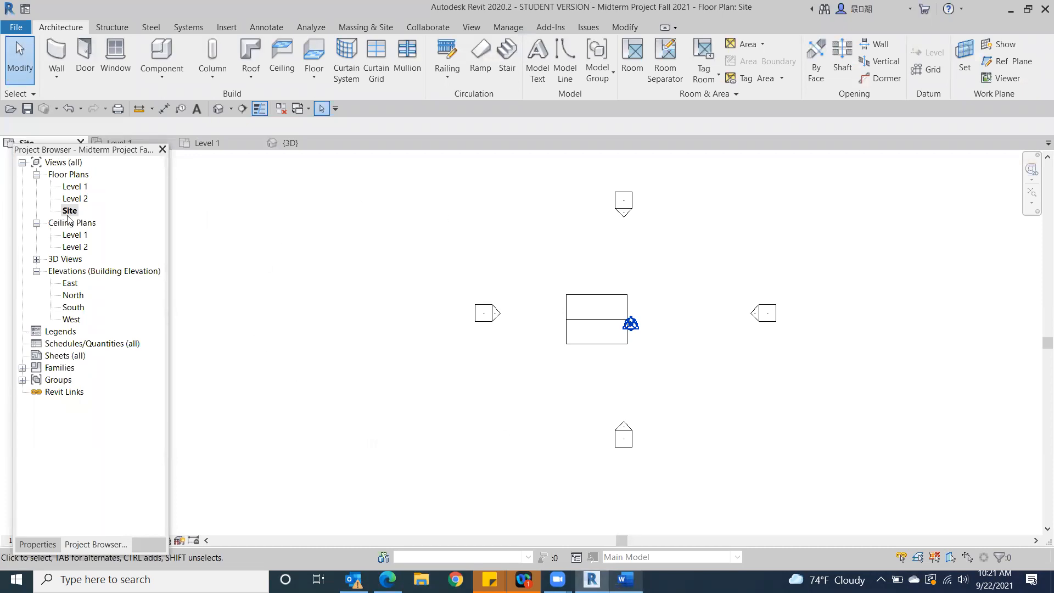
Create a property line by sketching a closed rectangle about 88' wide around the building
left_click(355, 28)
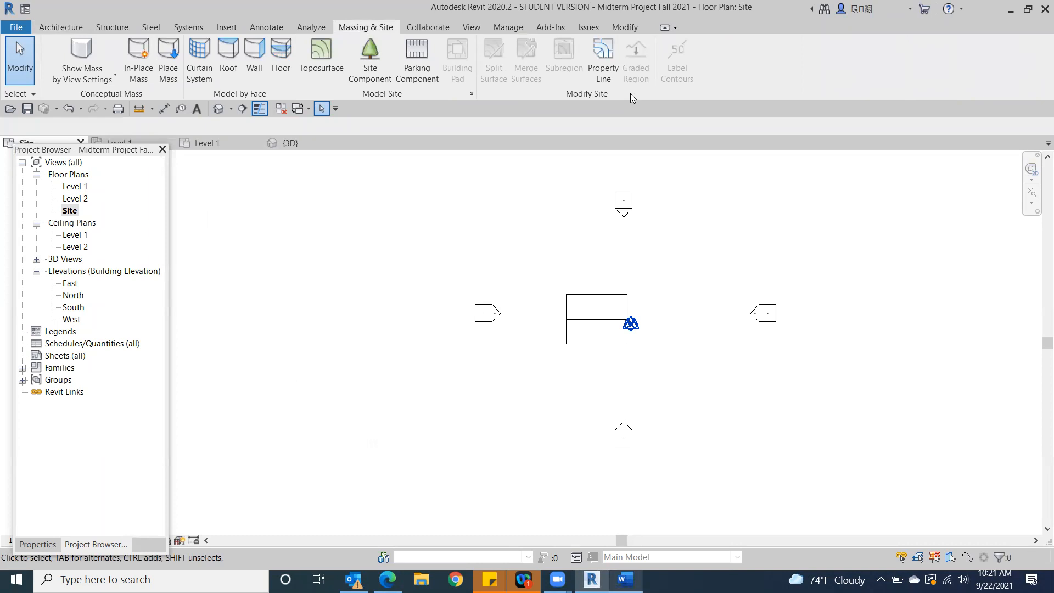
left_click(602, 55)
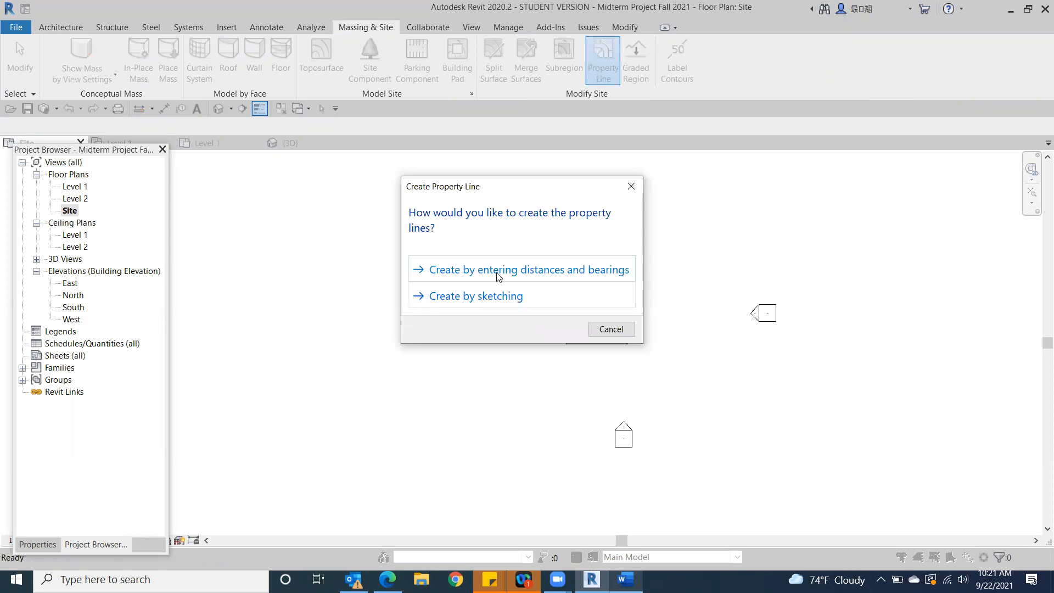
left_click(461, 301)
left_click(527, 278)
left_click(526, 239)
left_click(668, 239)
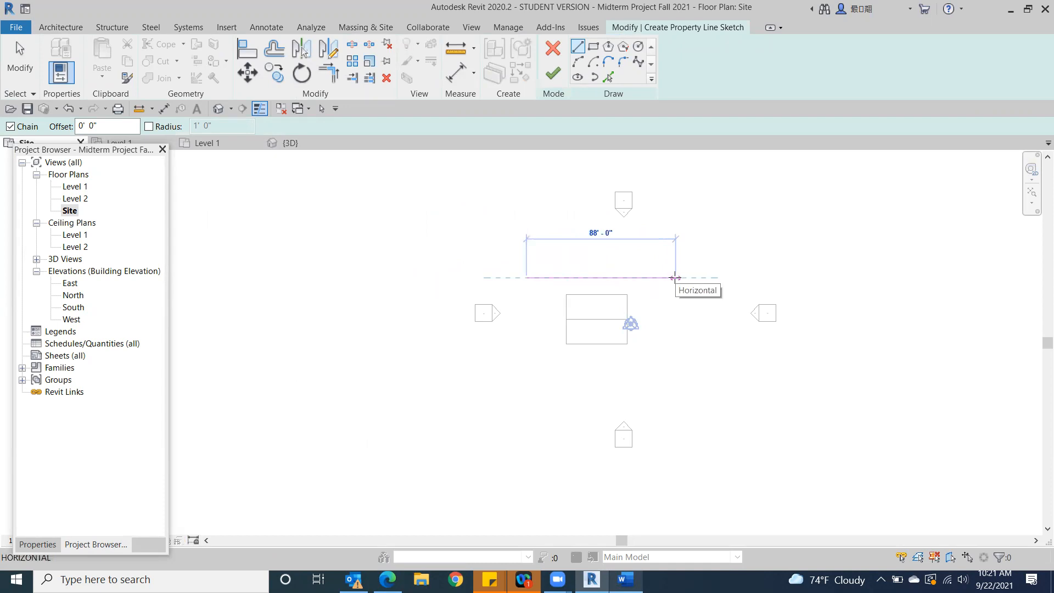
left_click(675, 278)
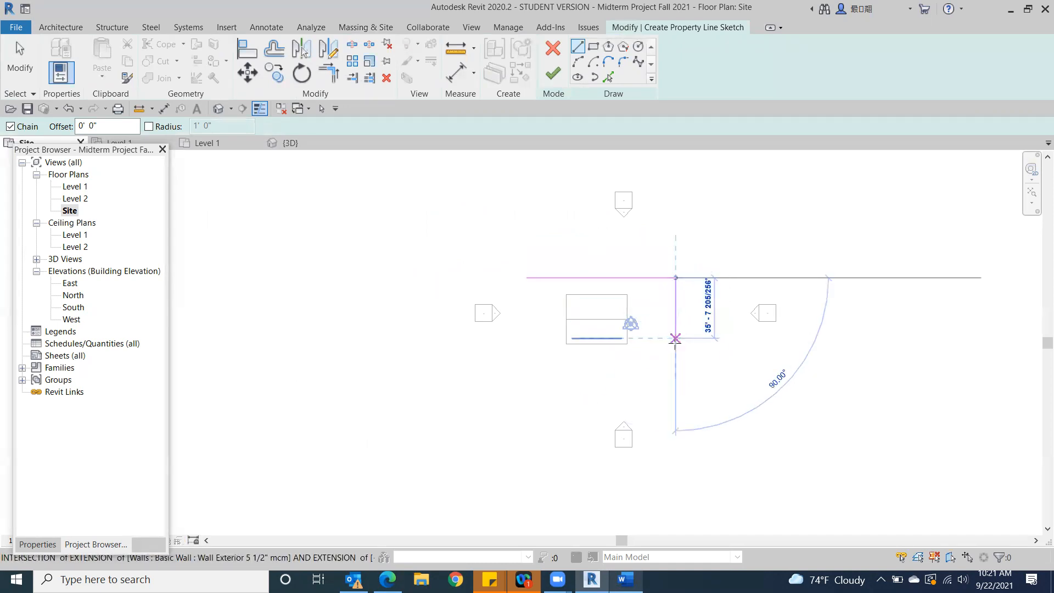
left_click(676, 366)
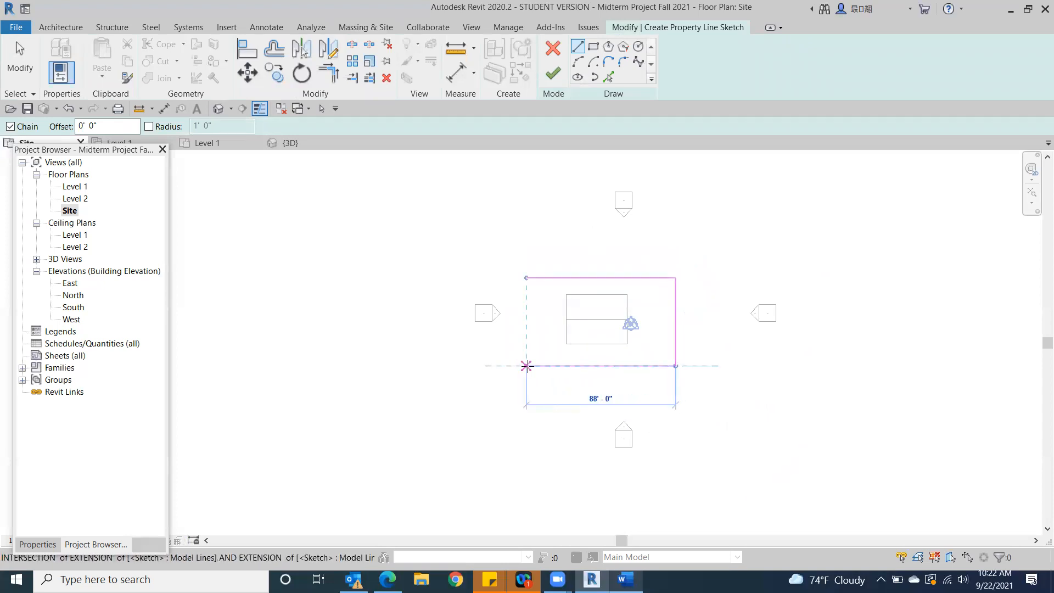
left_click(518, 307)
left_click(526, 278)
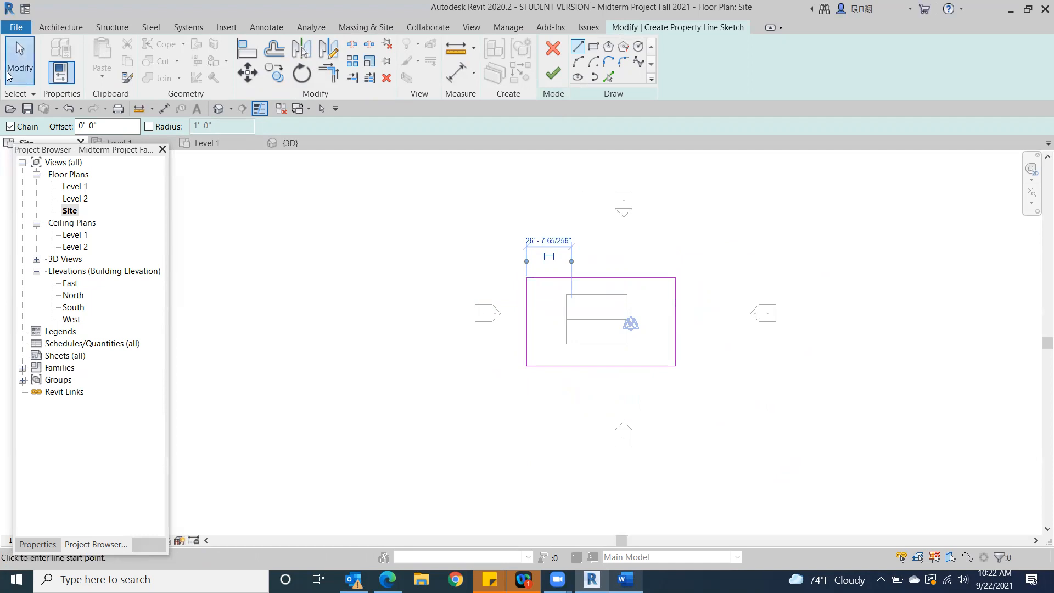
left_click(19, 60)
Set the distance between the east and west property lines to 80' by moving the east line
left_click(676, 345)
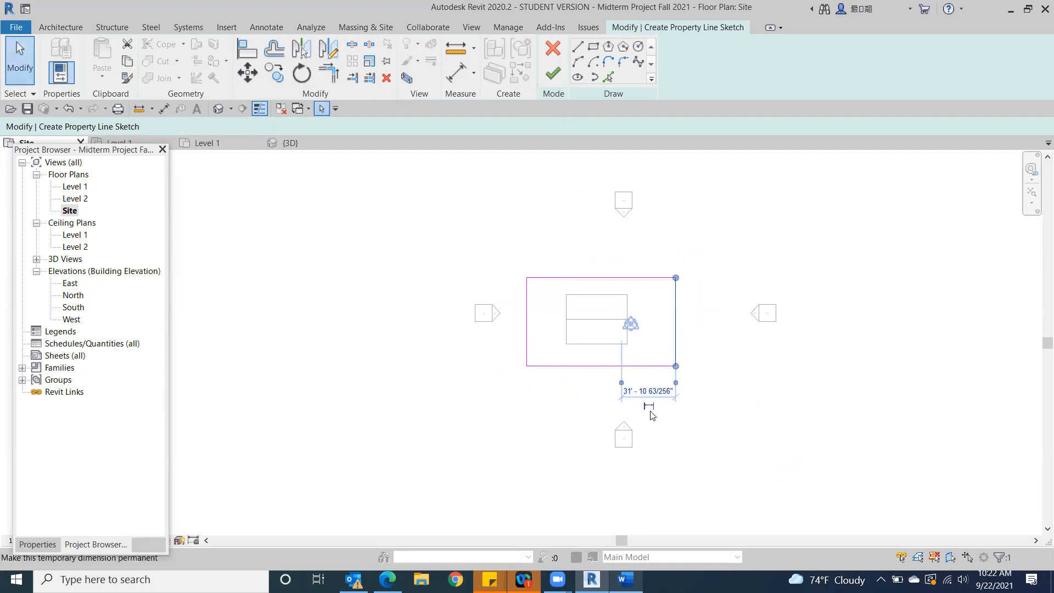
left_click_drag(621, 383, 527, 383)
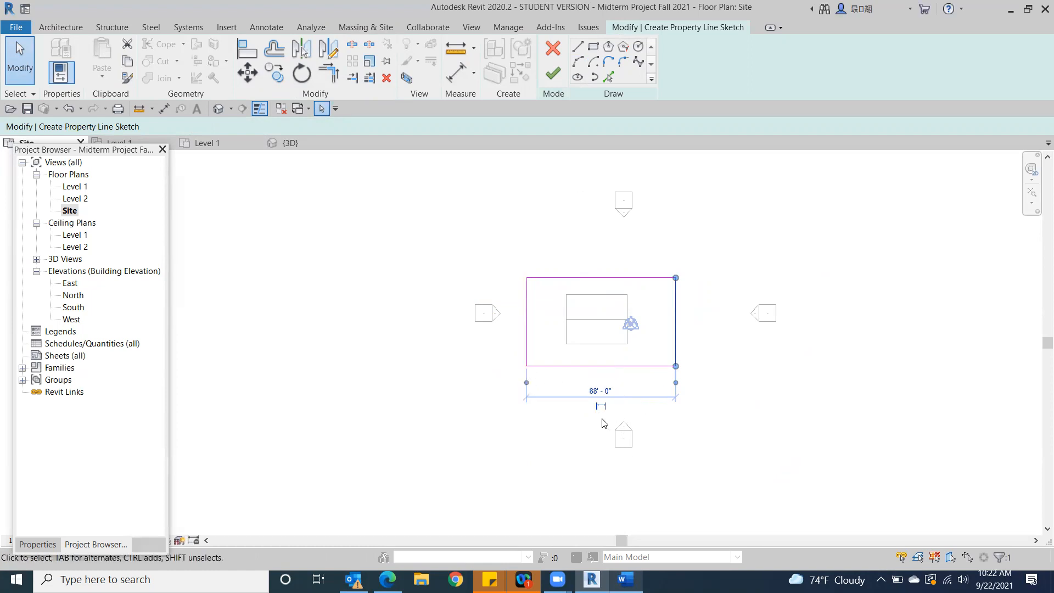
scroll(604, 422, "up", 2)
left_click(588, 377)
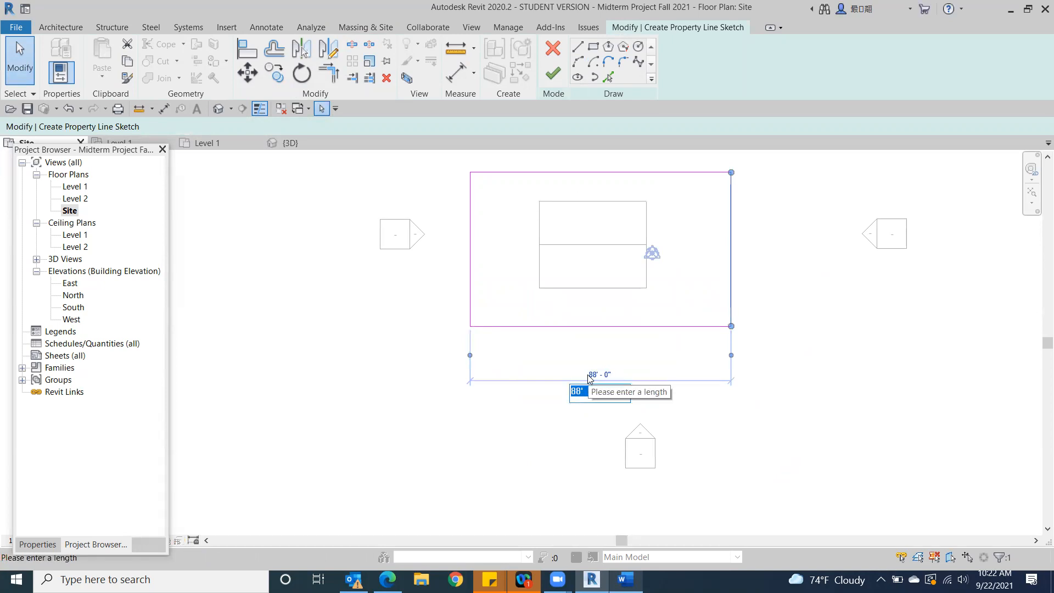
type("80")
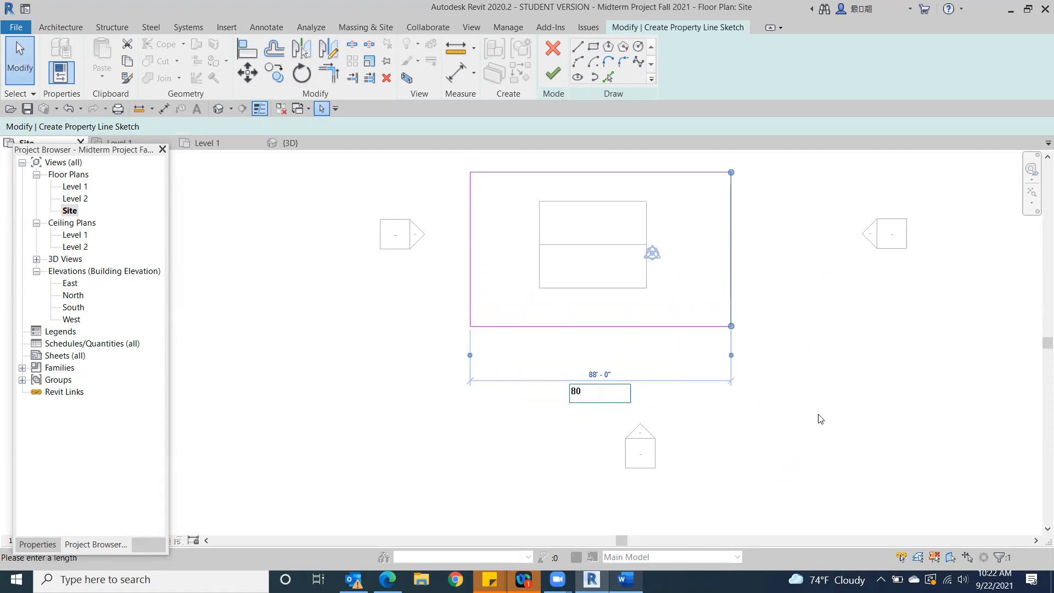
key("Return")
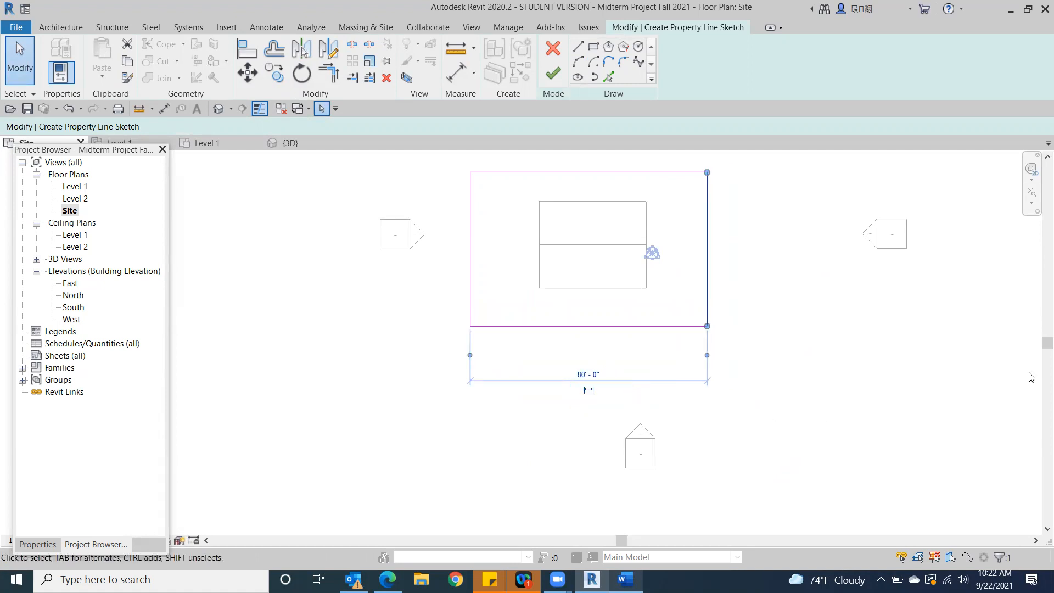
left_click(823, 241)
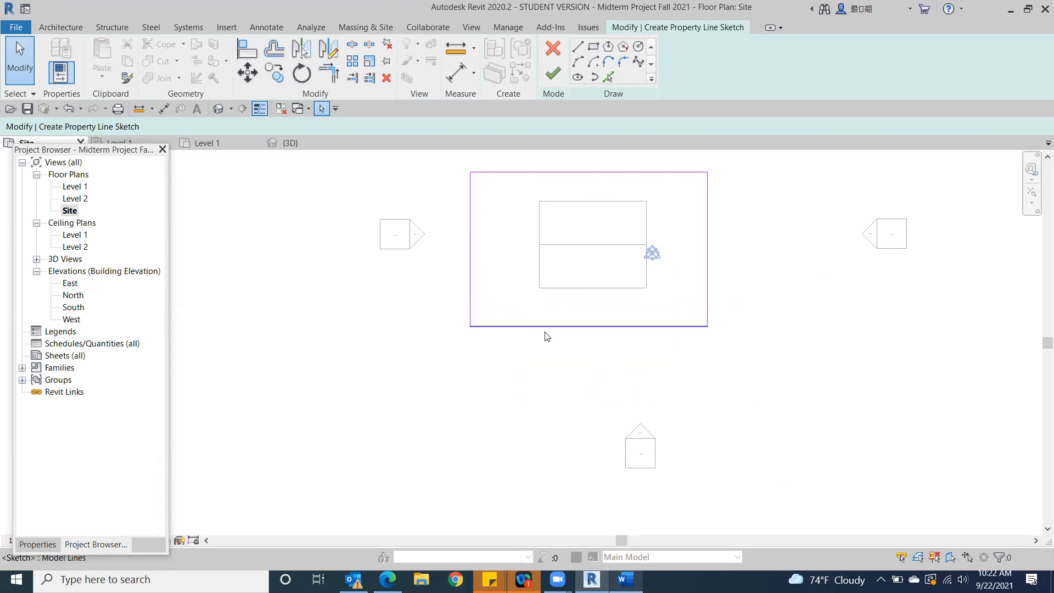
Set the distance between the north and south property lines to 50' by moving the south line, and finish the property line sketch
left_click(707, 256)
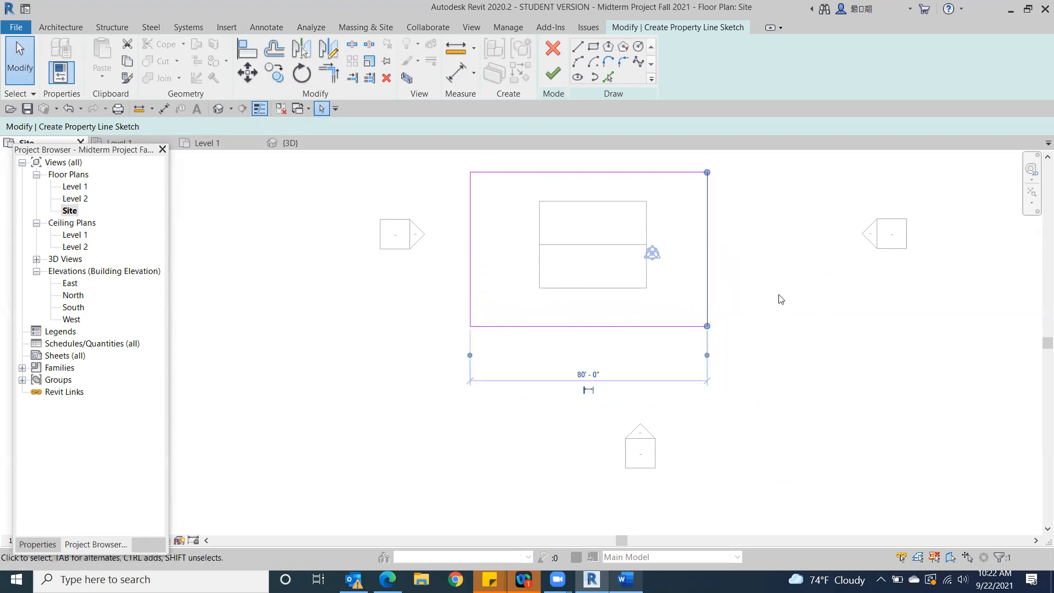
left_click(522, 332)
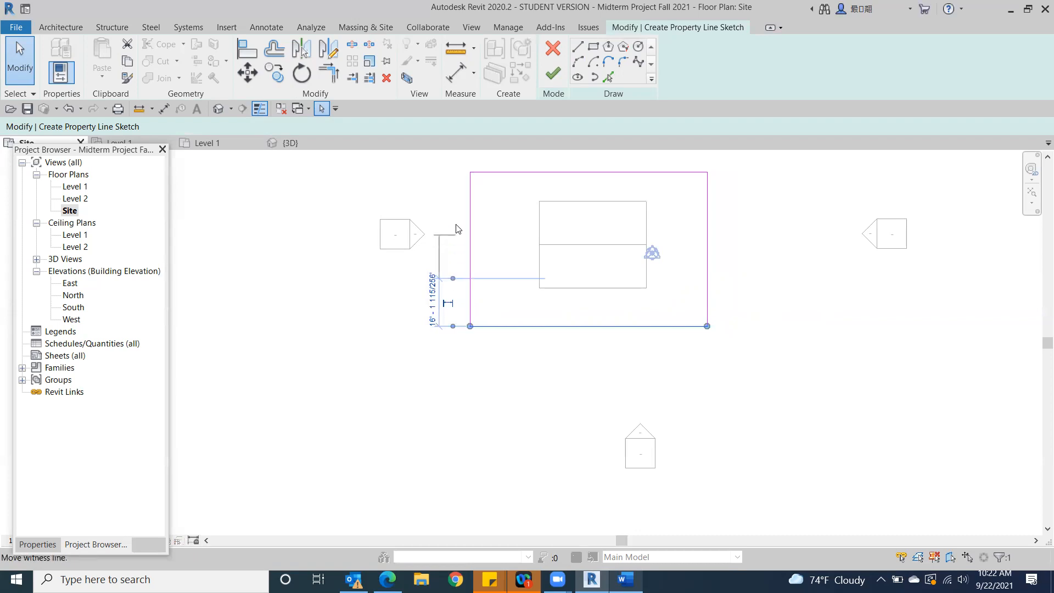
left_click(494, 176)
middle_click_drag(420, 271, 504, 363)
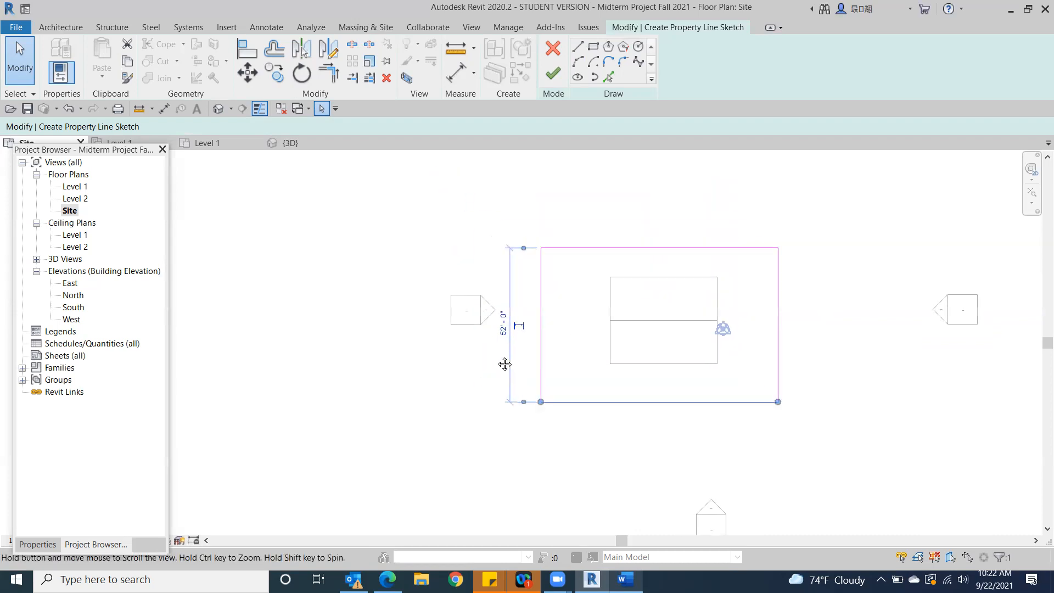
left_click(514, 332)
type("50")
key("Return")
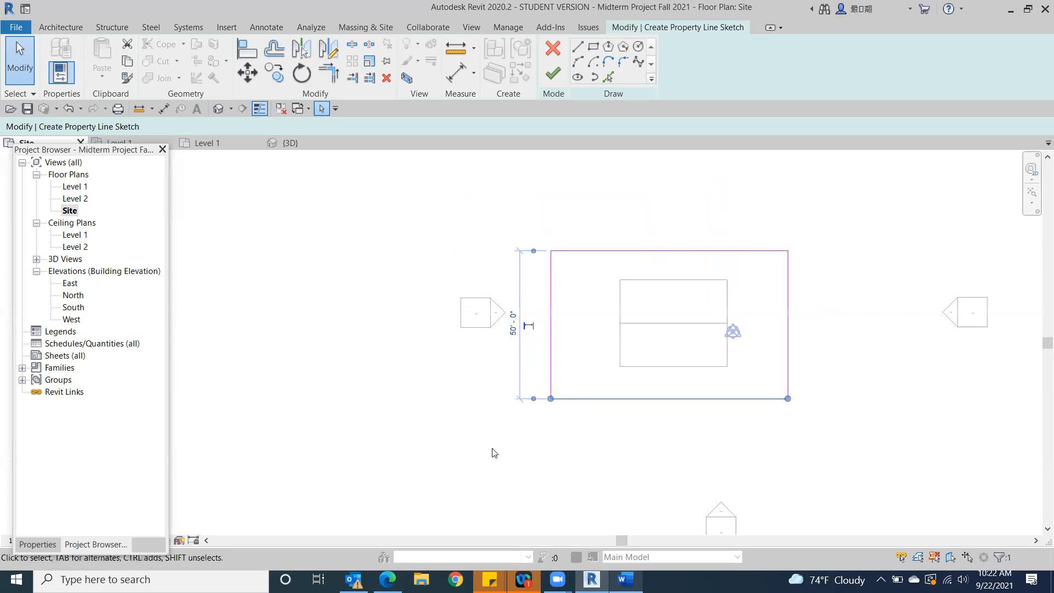
left_click(894, 222)
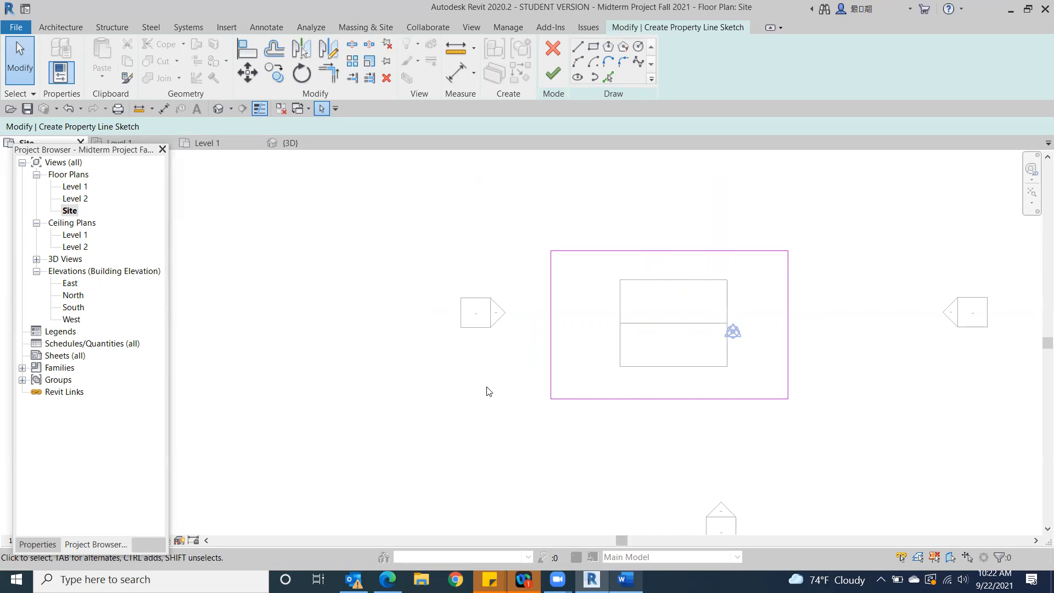
left_click(554, 73)
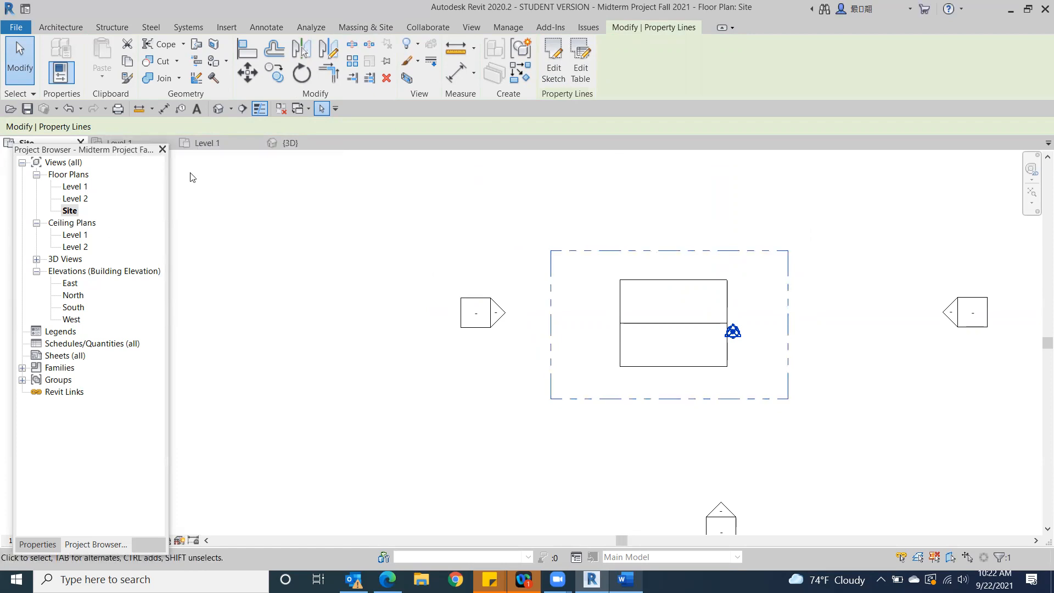
Check the site from above in the 3D view and return to the Site floor plan
left_click(218, 108)
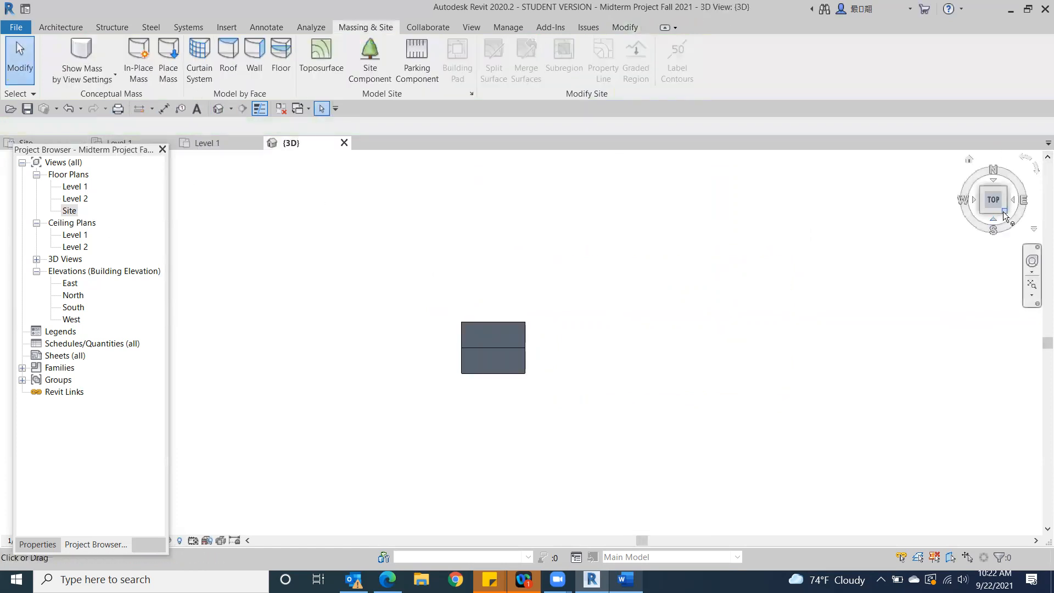
left_click_drag(927, 420, 1016, 179)
middle_click_drag(1016, 179, 898, 190, "shift")
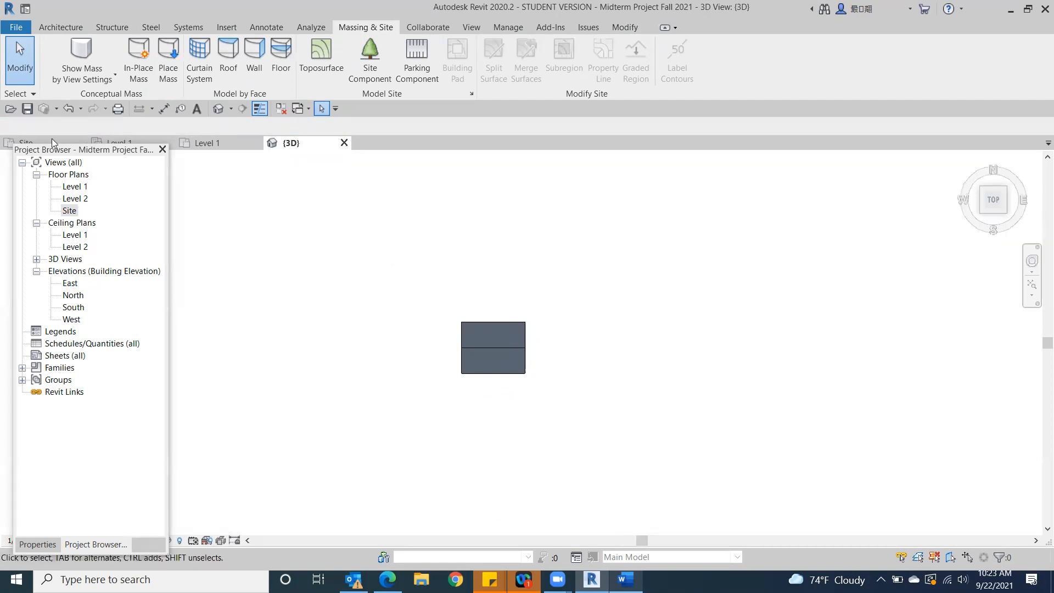
double_click(68, 212)
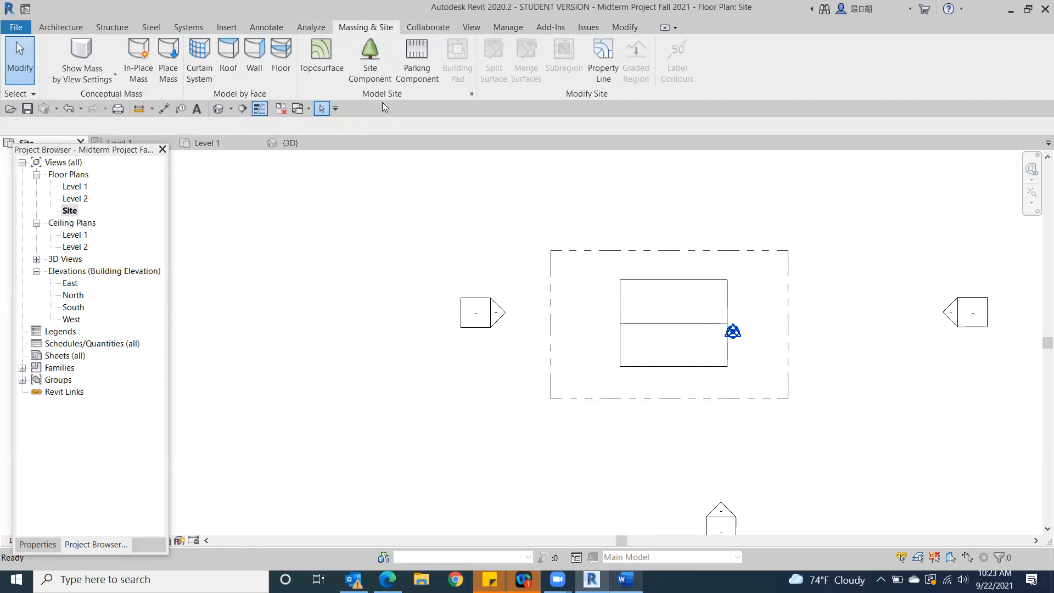
Start a toposurface in the Site plan and set the view's visual style to Consistent Colors
left_click(324, 52)
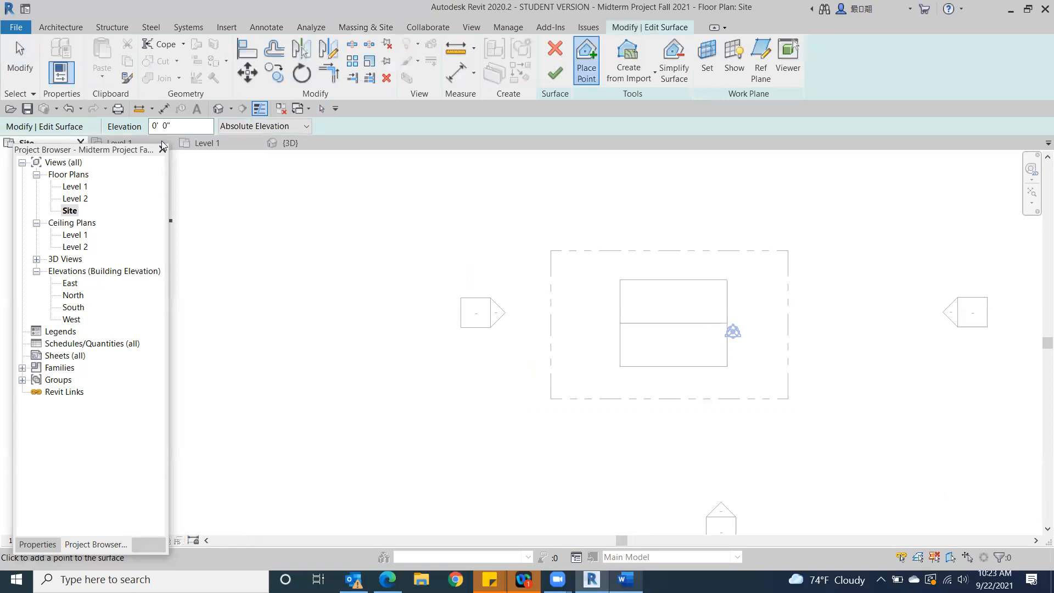
left_click_drag(153, 149, 207, 99)
left_click(71, 541)
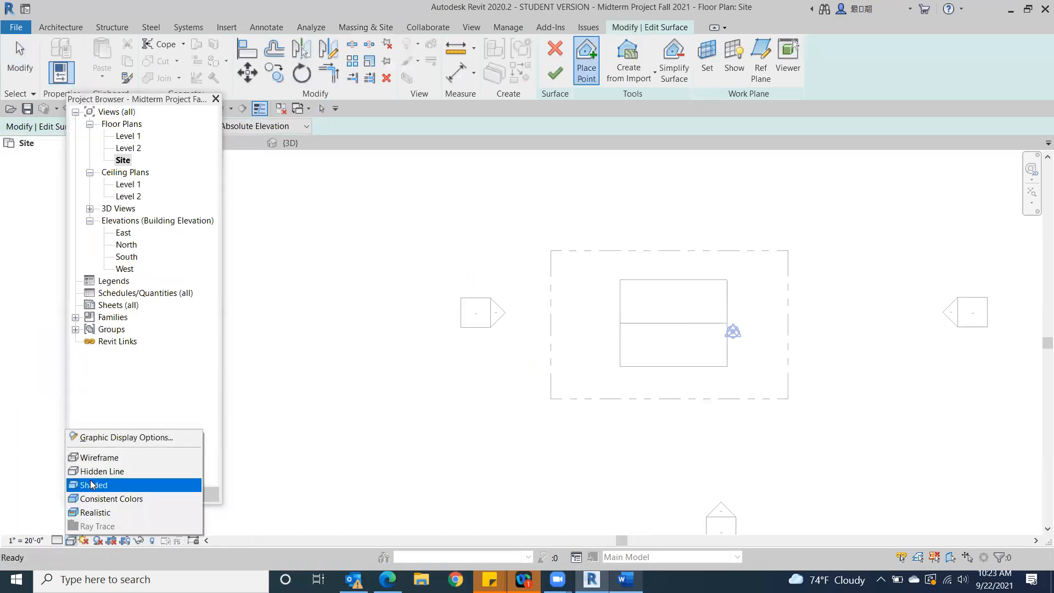
left_click(110, 499)
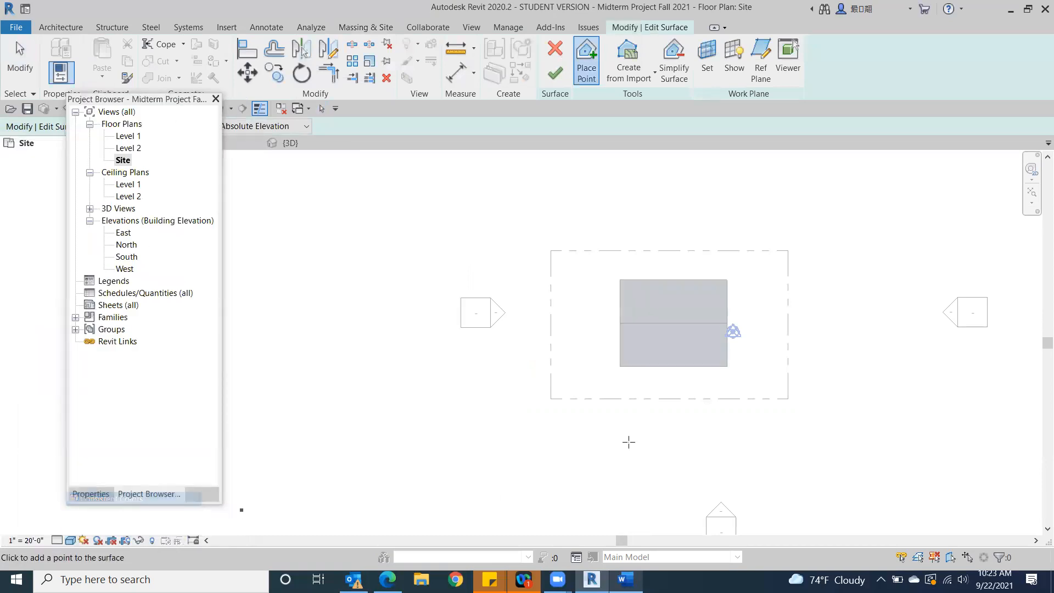
Place toposurface points at the four corners of the property line at 0' absolute elevation and finish the surface
left_click(550, 251)
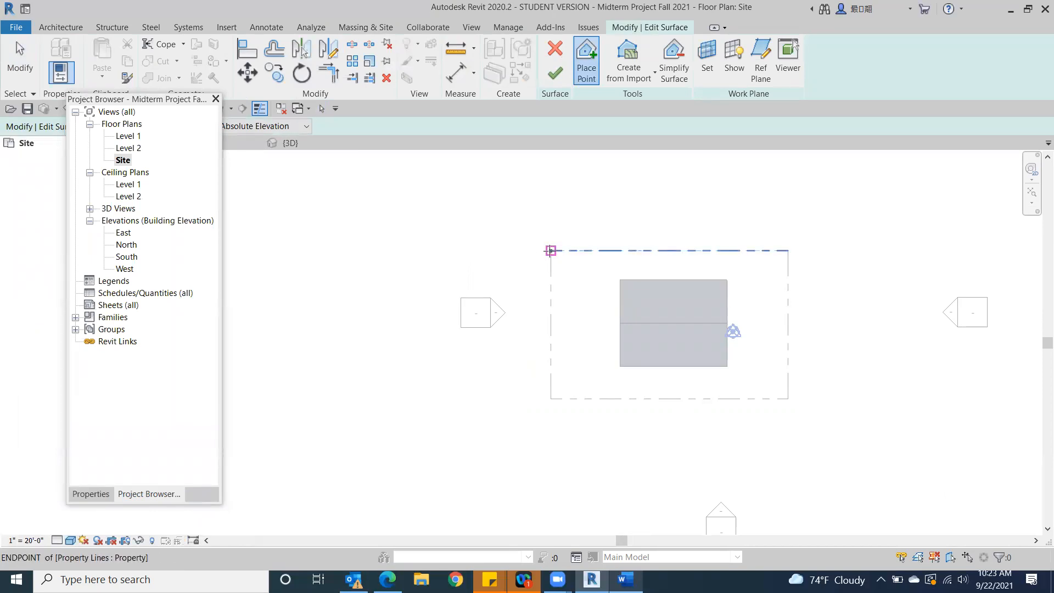
left_click(787, 251)
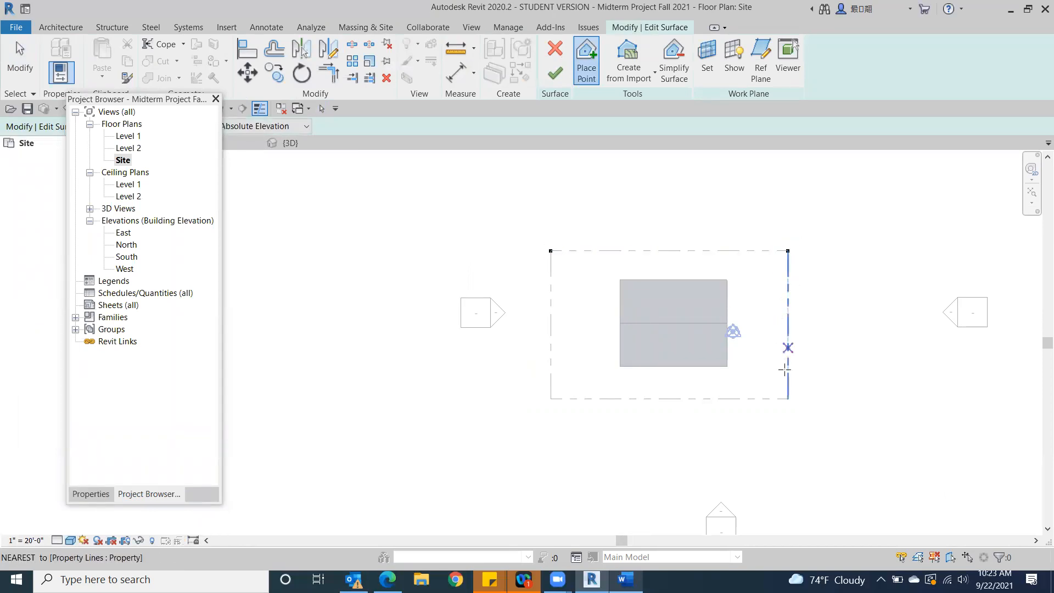
left_click(787, 398)
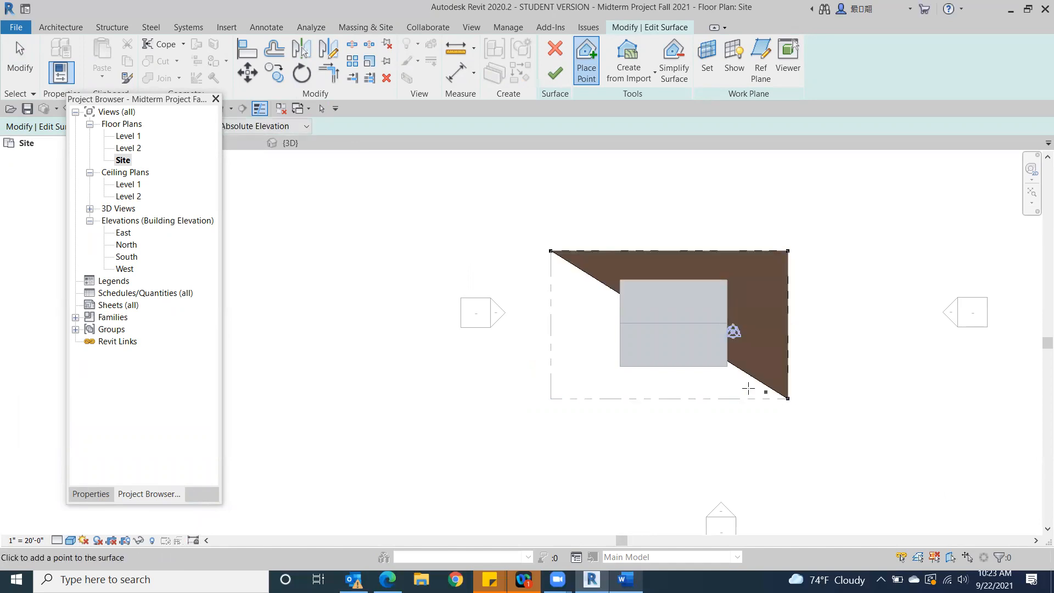
left_click(550, 399)
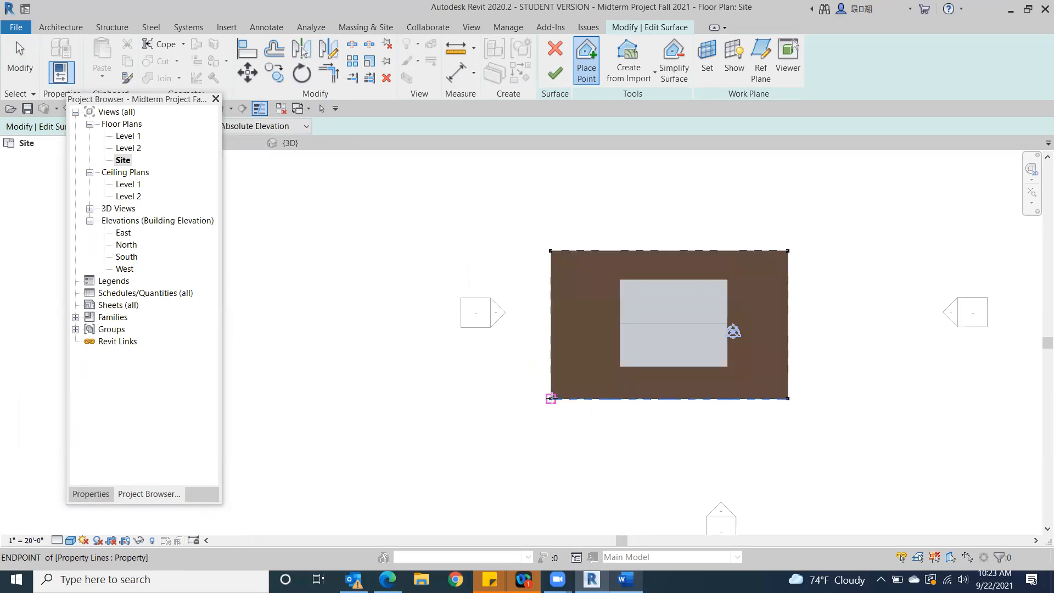
left_click(556, 73)
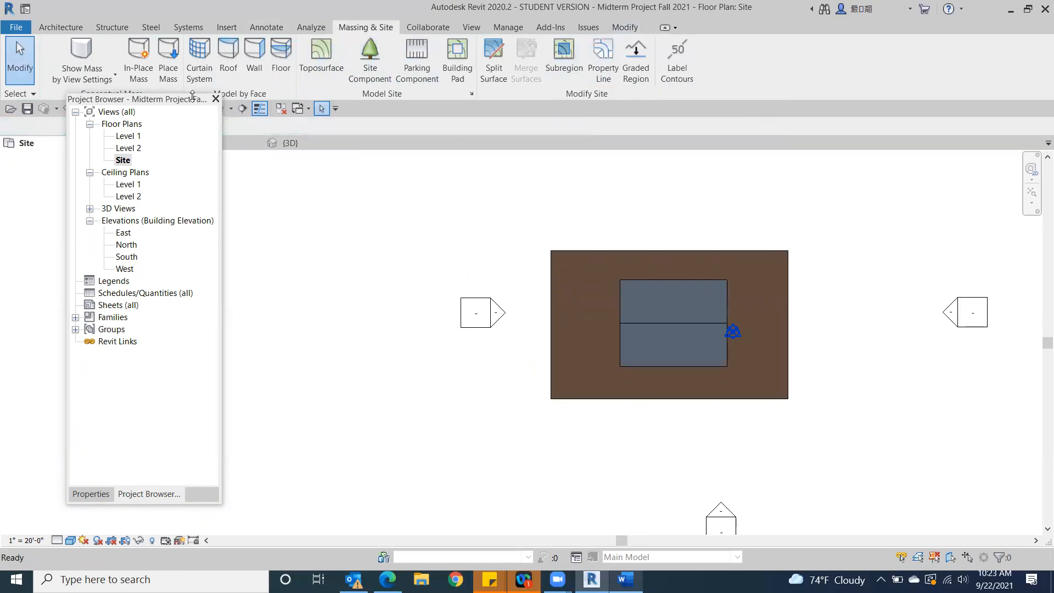
Open the default 3D view in its home orientation and inspect the building on the toposurface up close
left_click_drag(189, 100, 162, 148)
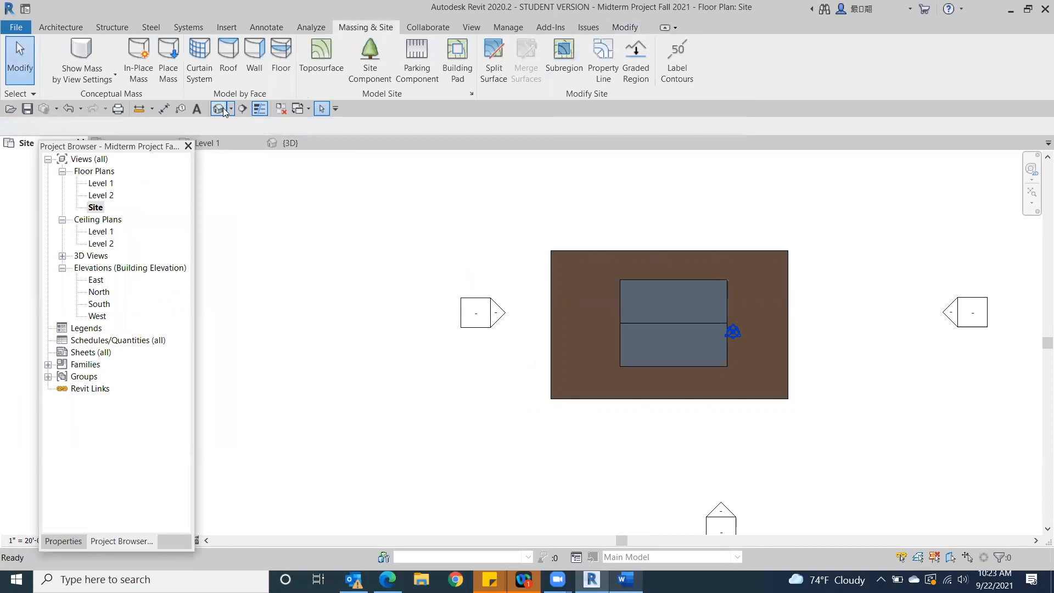
left_click(218, 108)
left_click(966, 159)
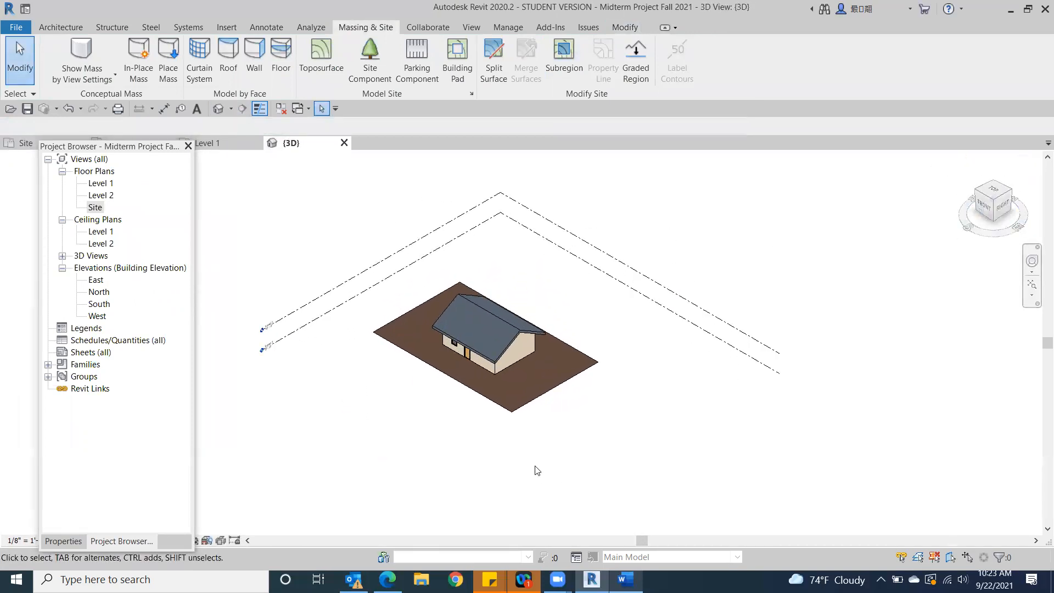
scroll(537, 469, "up", 5)
middle_click_drag(574, 414, 879, 448)
scroll(873, 449, "down", 3)
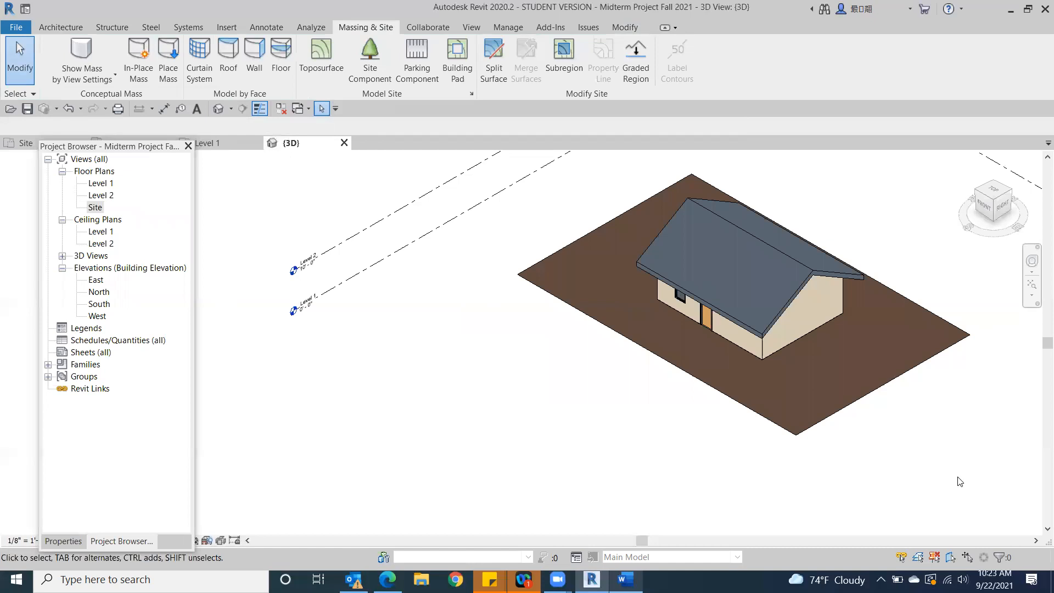
Set the toposurface's material to Carpet (1)
left_click(762, 400)
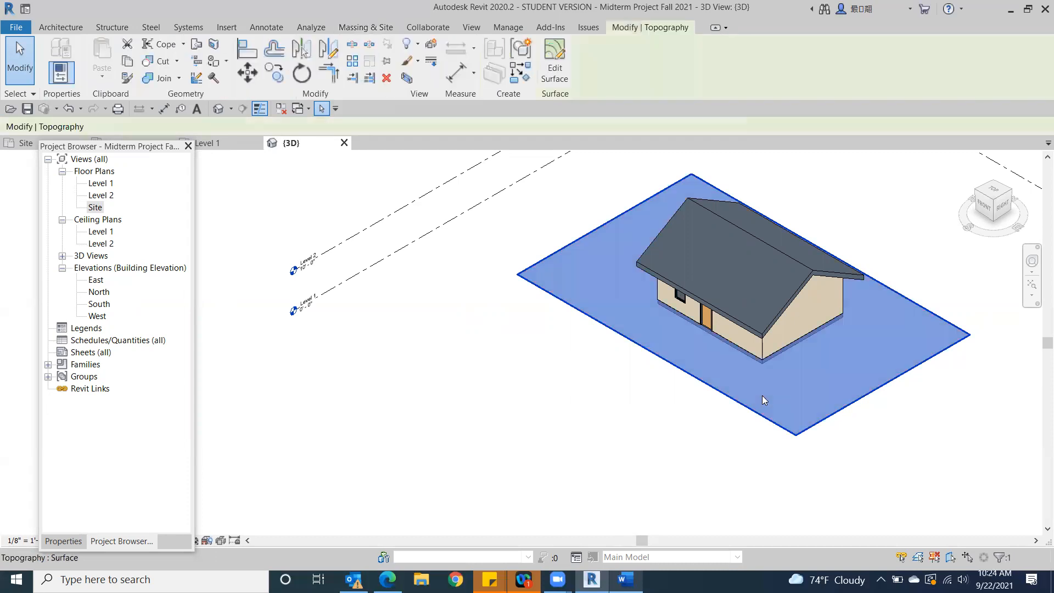
left_click(64, 542)
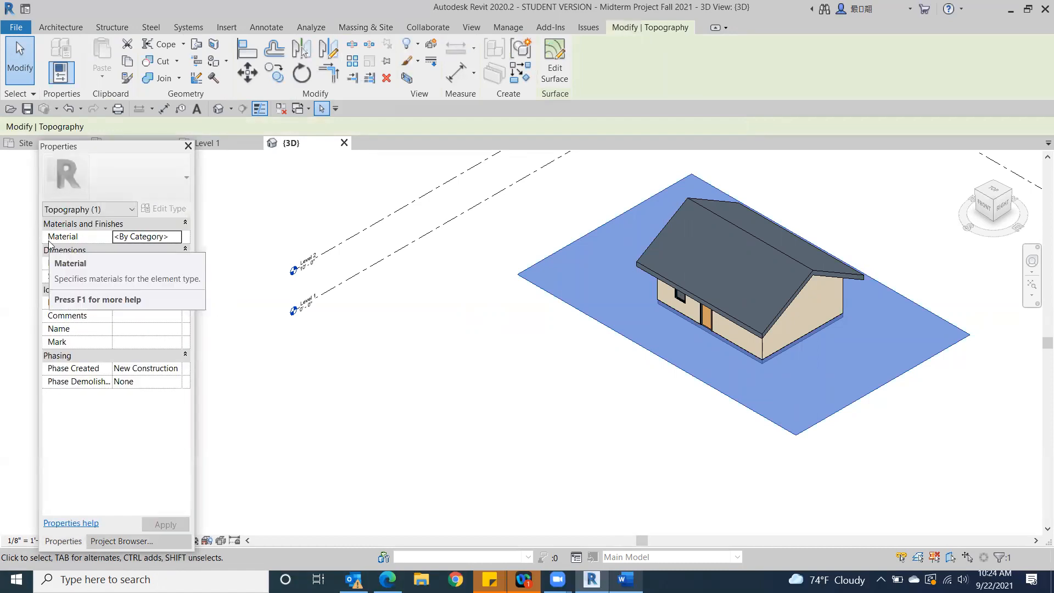
left_click(179, 239)
left_click(177, 236)
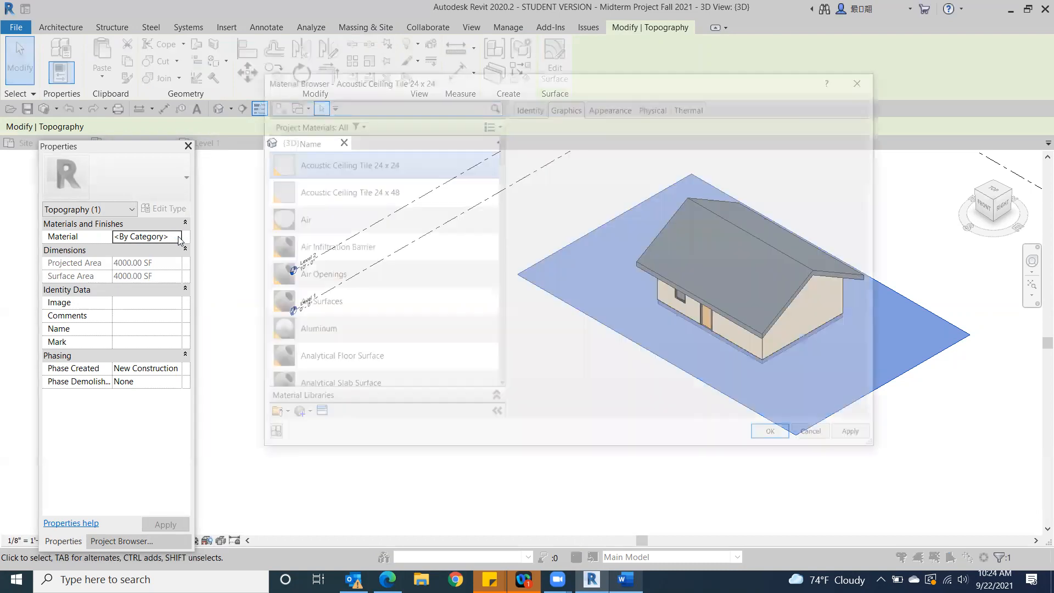
scroll(340, 245, "down", 5)
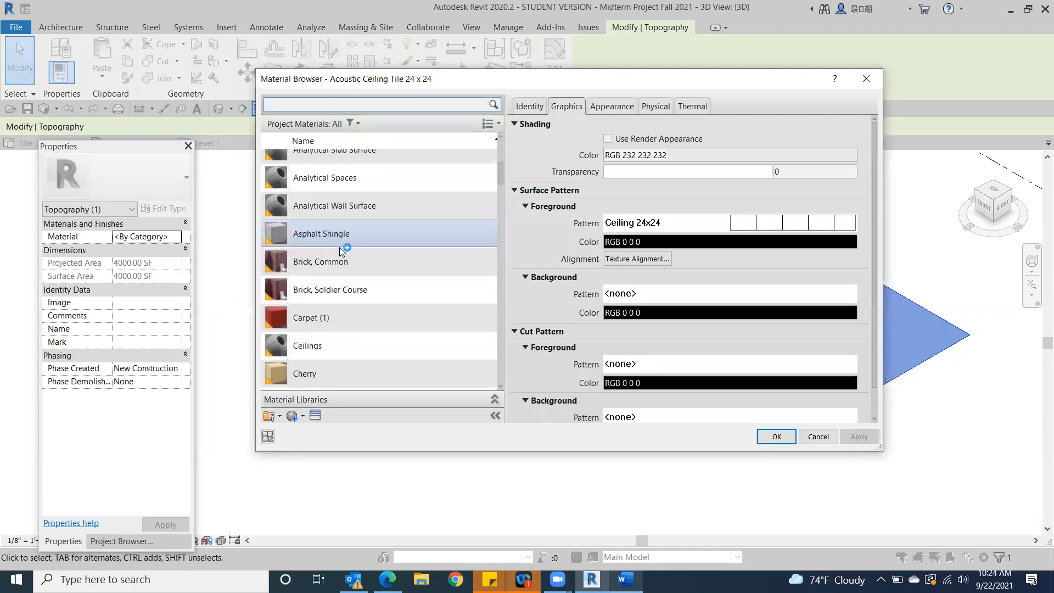
left_click(331, 311)
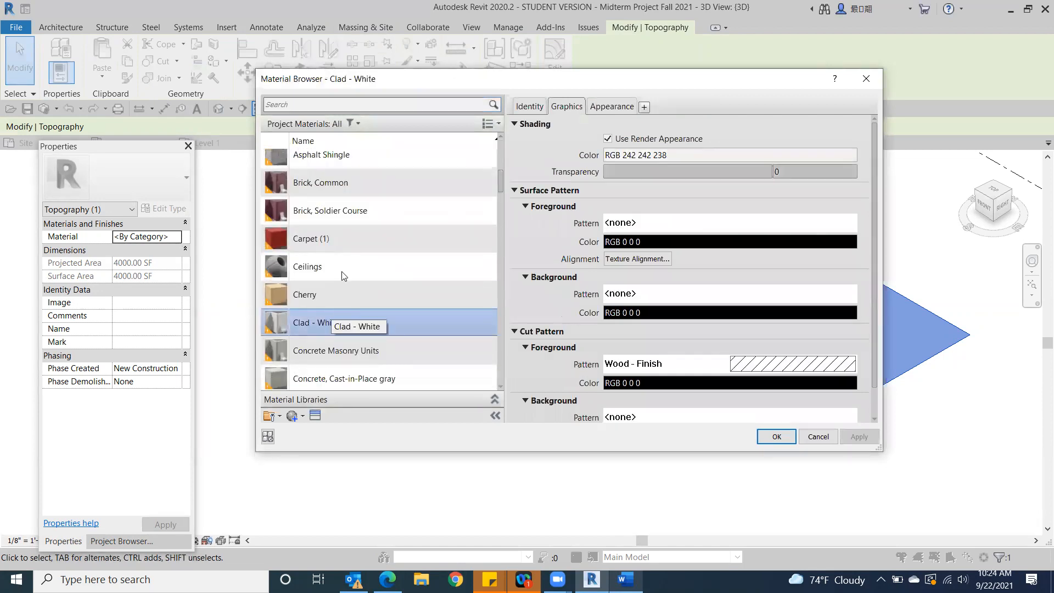
double_click(343, 242)
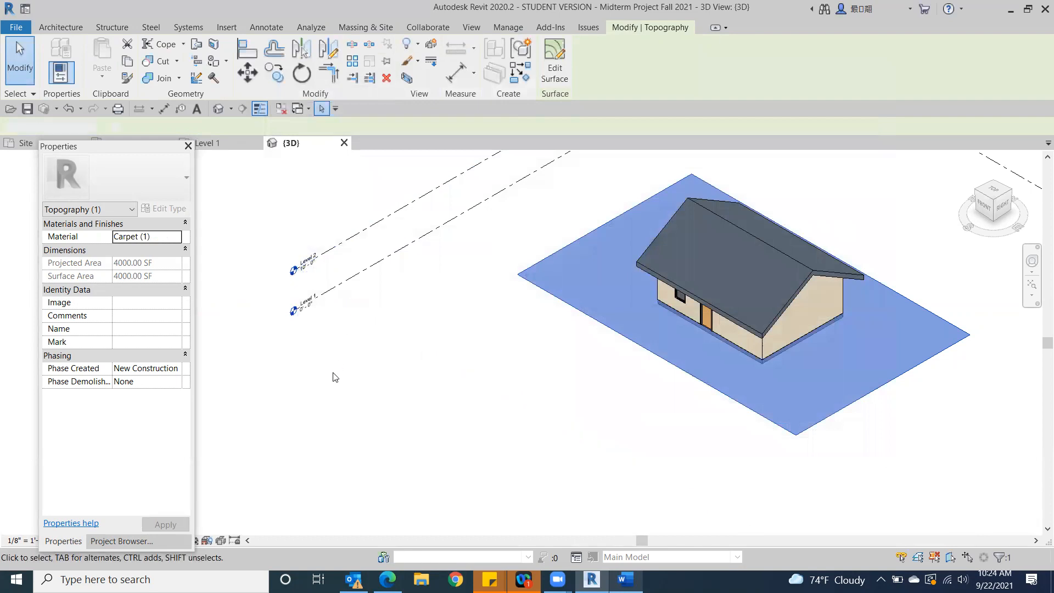
left_click(334, 377)
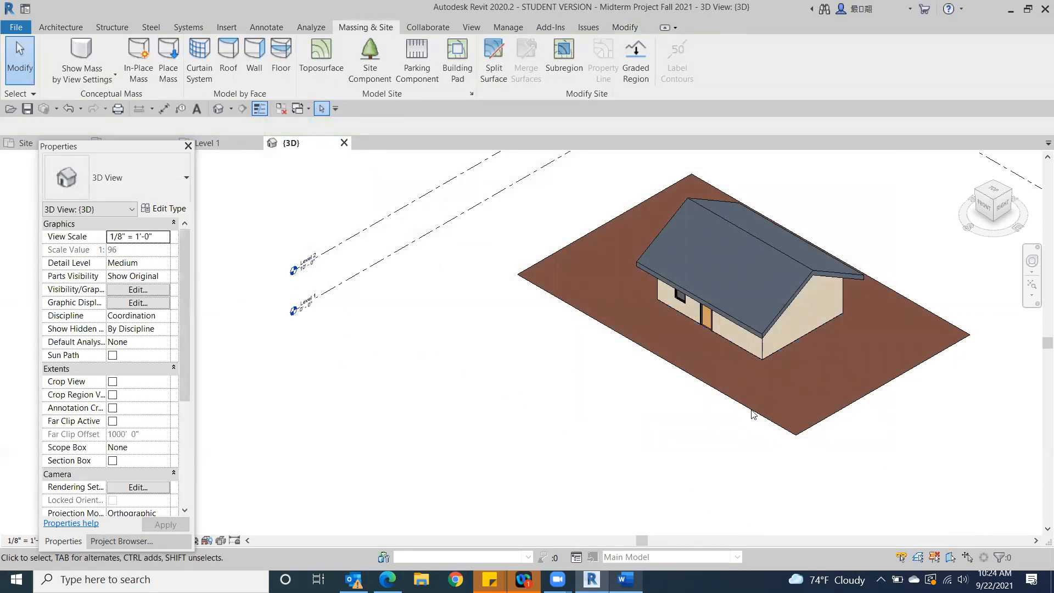
Set the toposurface's material to Default Mass Zone with Use Render Appearance turned on for its shading
left_click(801, 413)
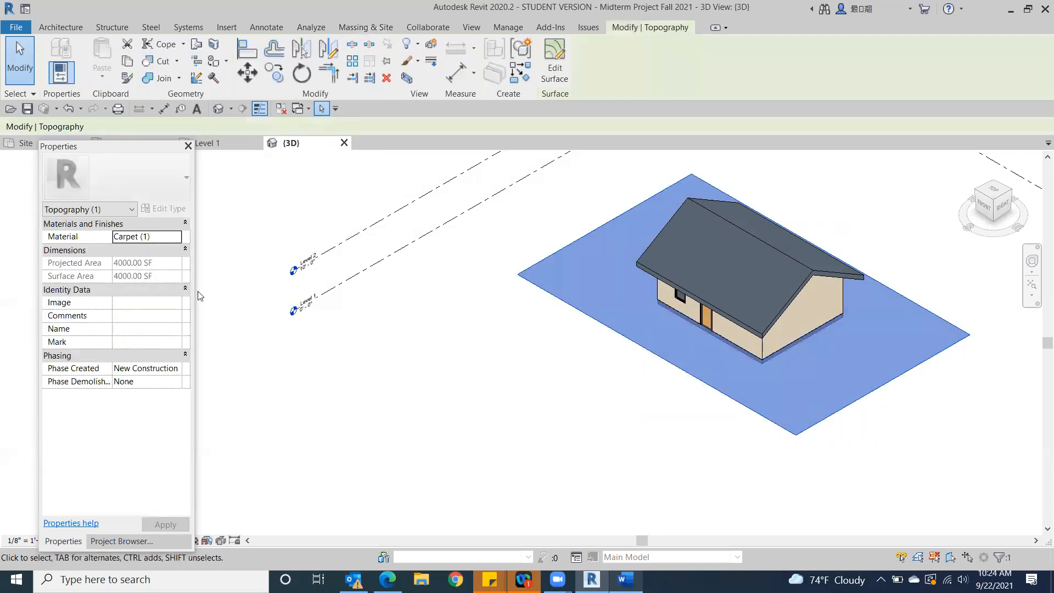
left_click(178, 237)
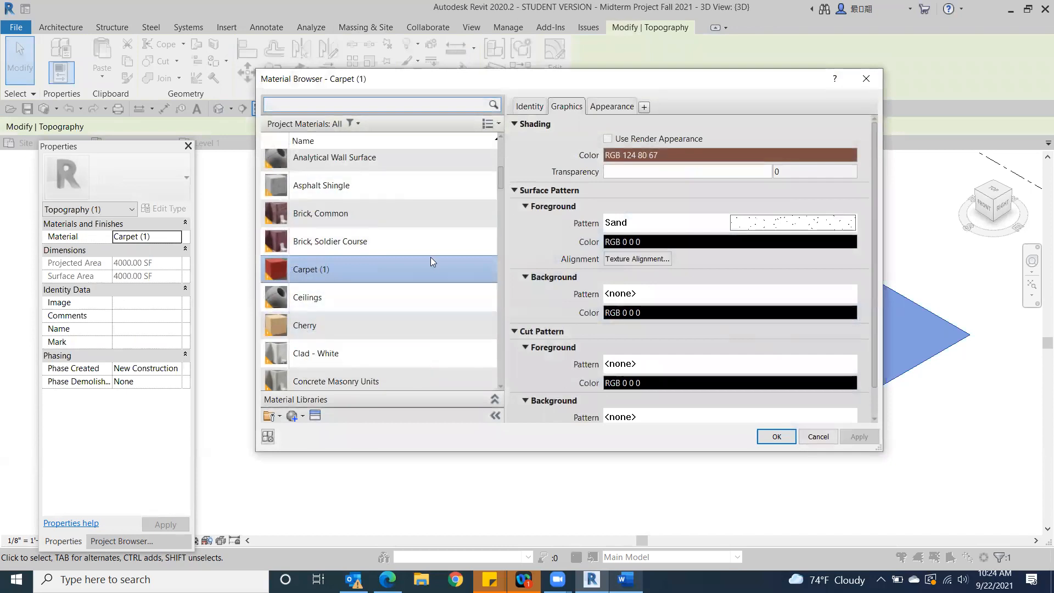
scroll(428, 257, "down", 4)
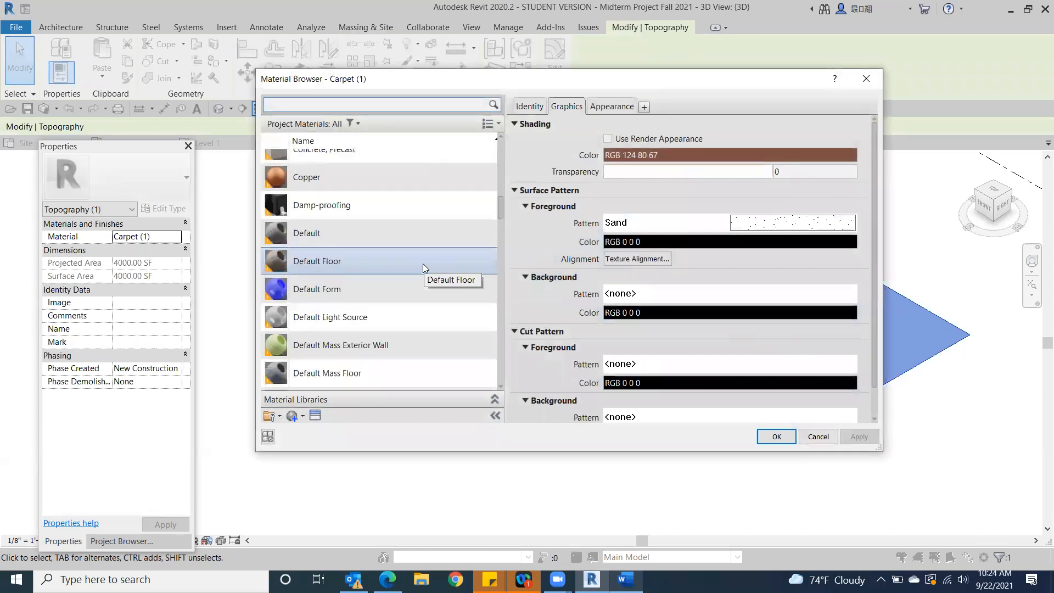
scroll(423, 264, "down", 3)
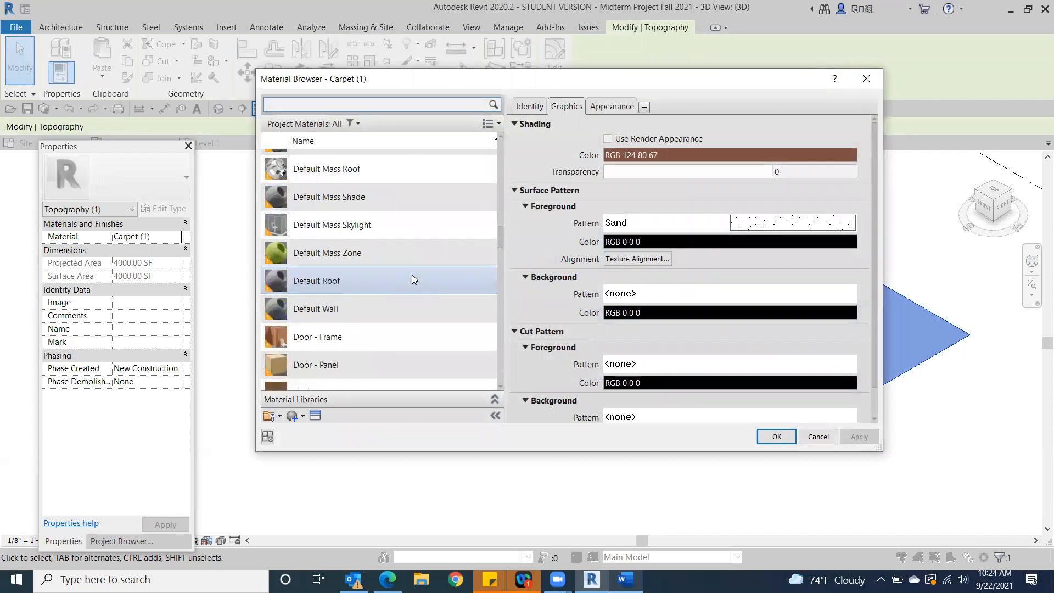
left_click(352, 254)
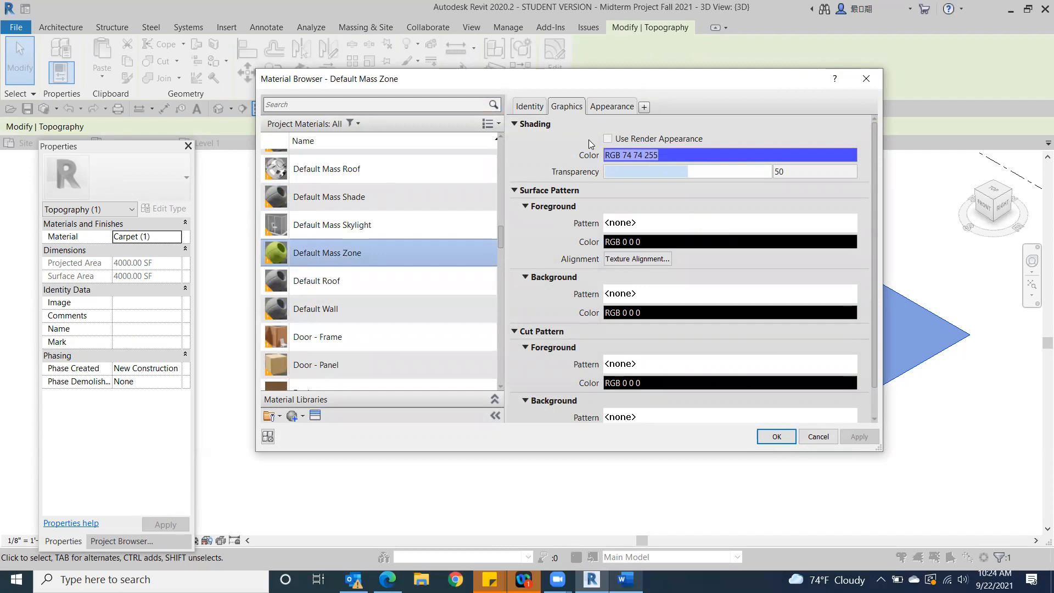
left_click(608, 139)
left_click(776, 436)
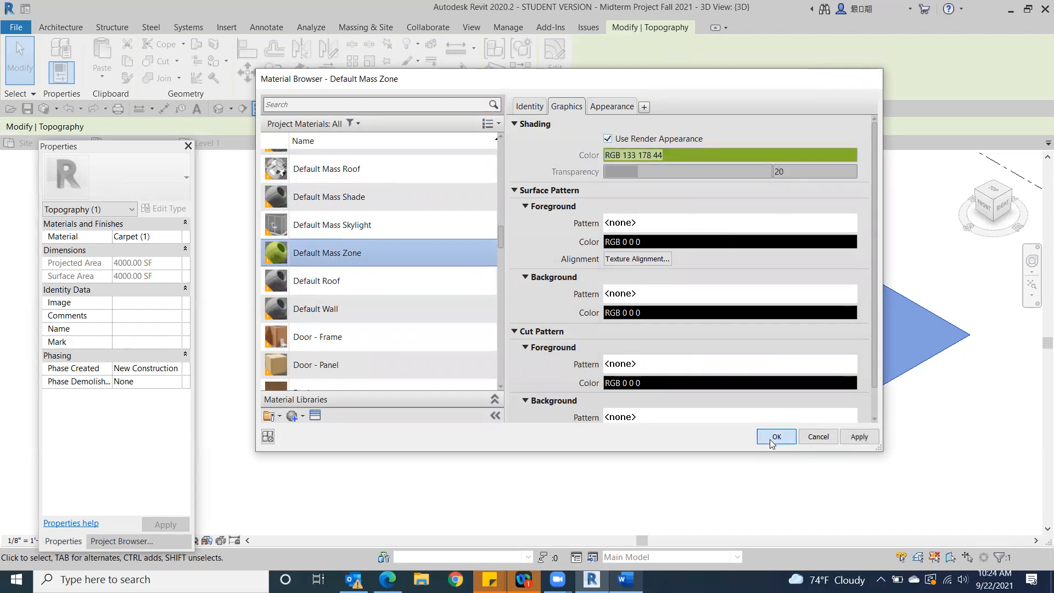
left_click(632, 486)
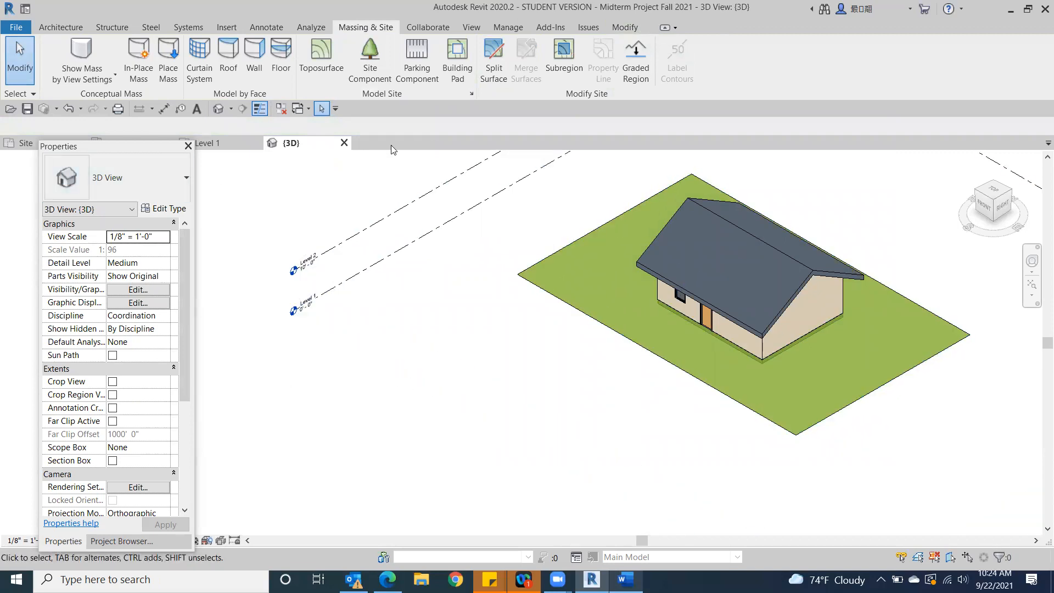
left_click(564, 261)
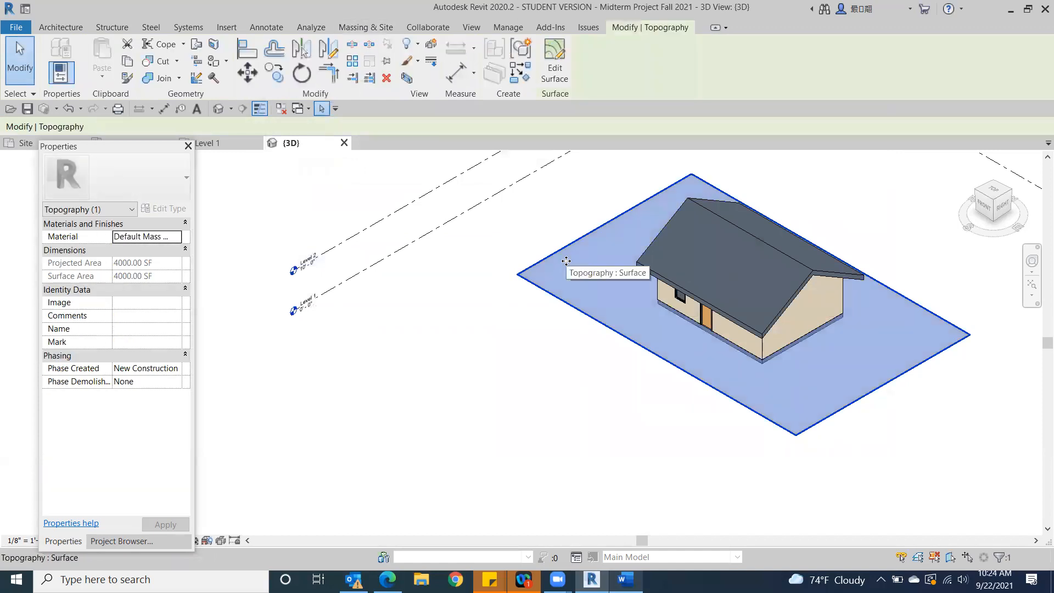
Create a new project material for the selected toposurface and name it Grass
left_click(163, 238)
left_click(175, 240)
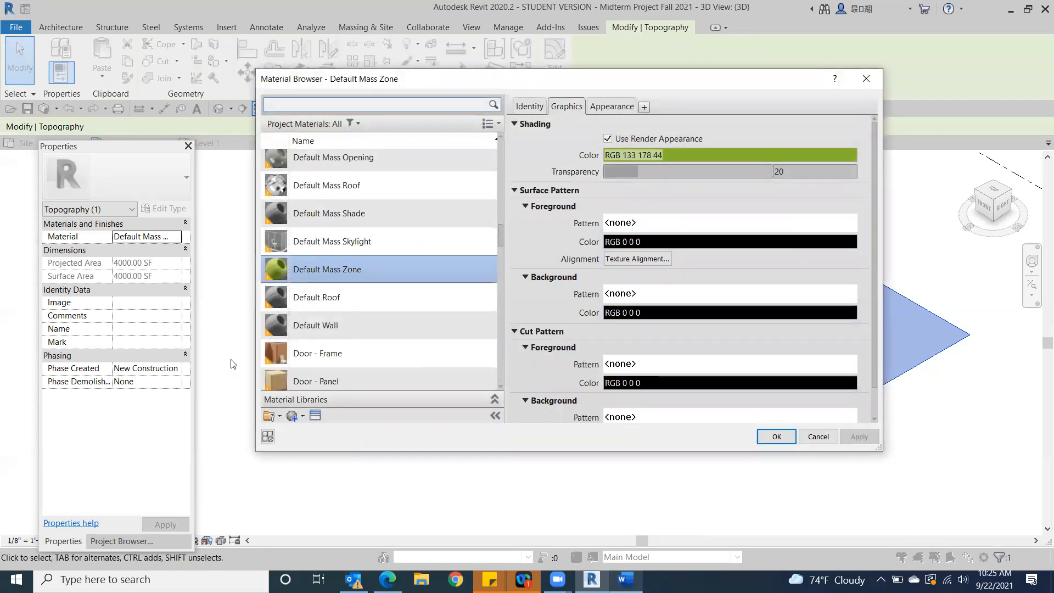
left_click(294, 415)
left_click(308, 432)
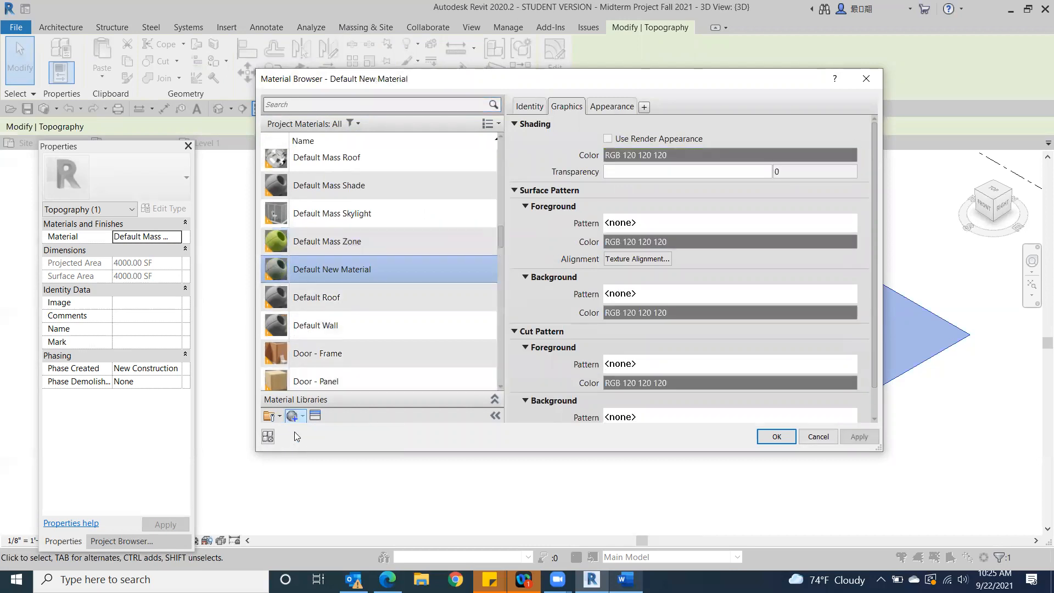
right_click(324, 258)
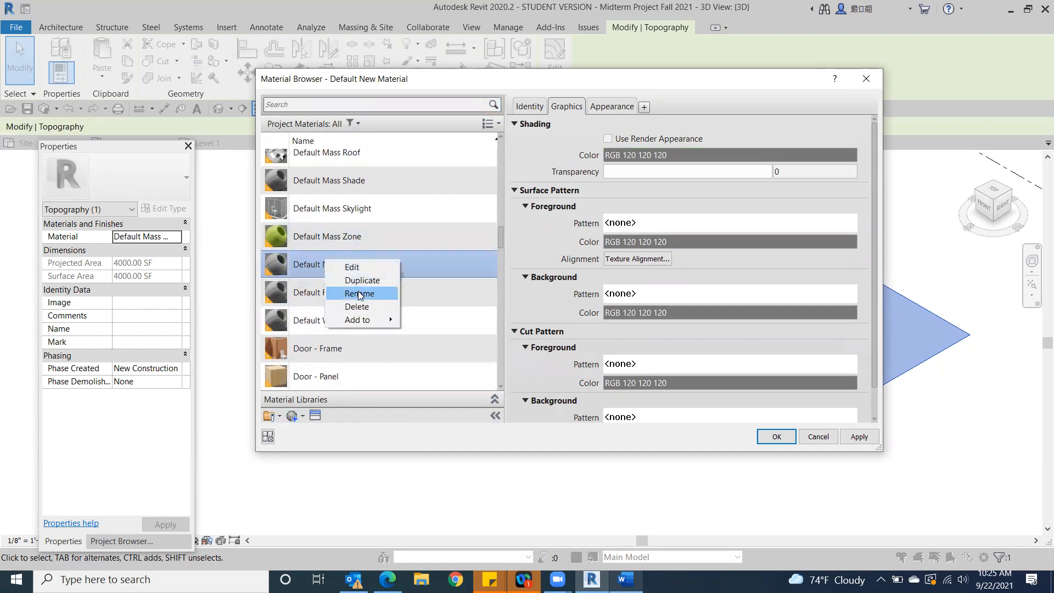
left_click(358, 288)
type("Grass")
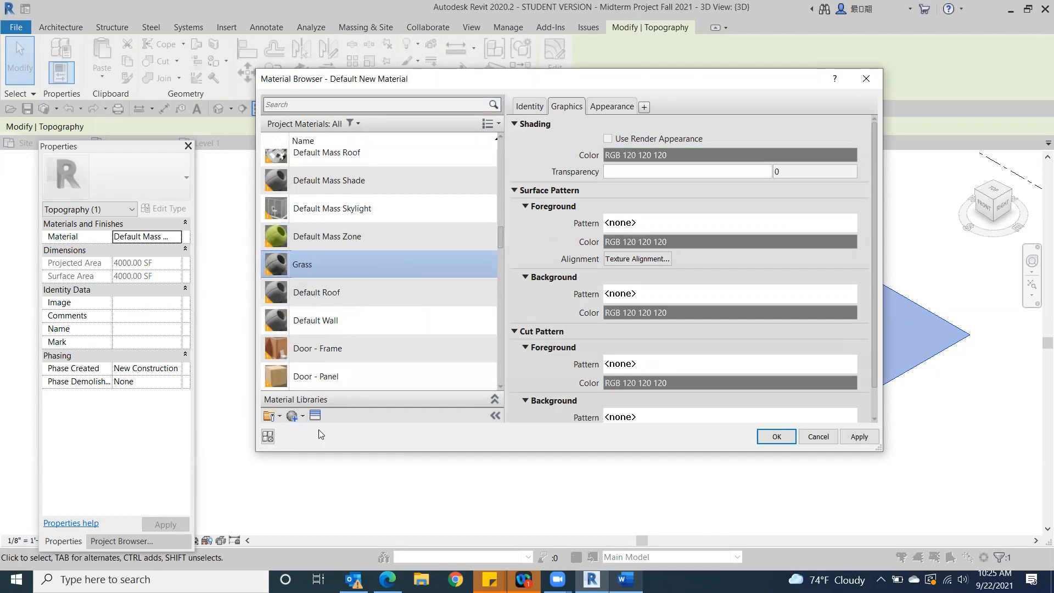
Apply the Grass - St. Augustine appearance asset from the Appearance Library to the Grass material
left_click(315, 416)
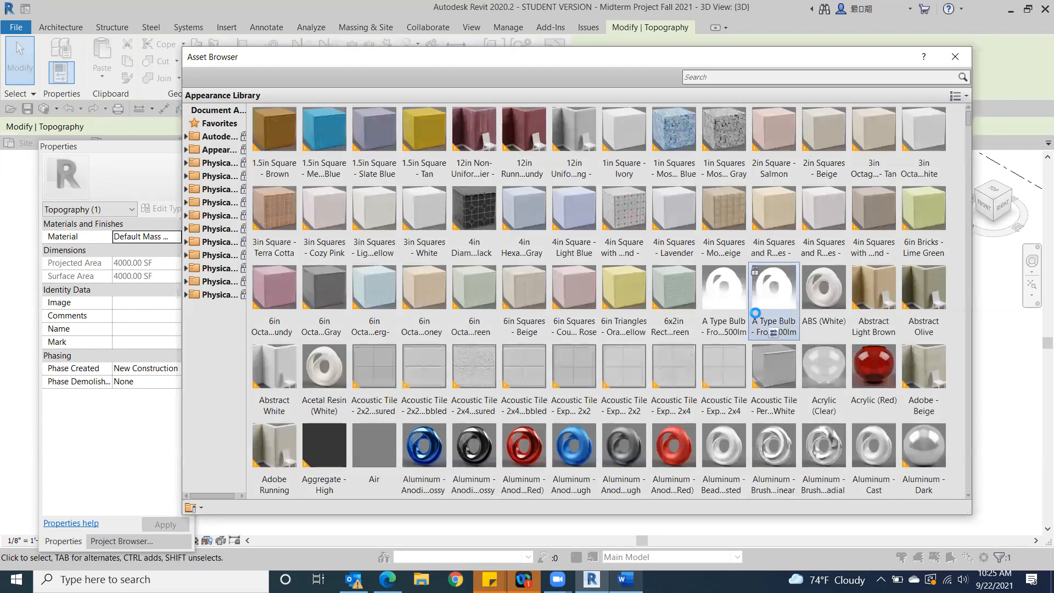
scroll(745, 319, "down", 6)
scroll(748, 318, "down", 10)
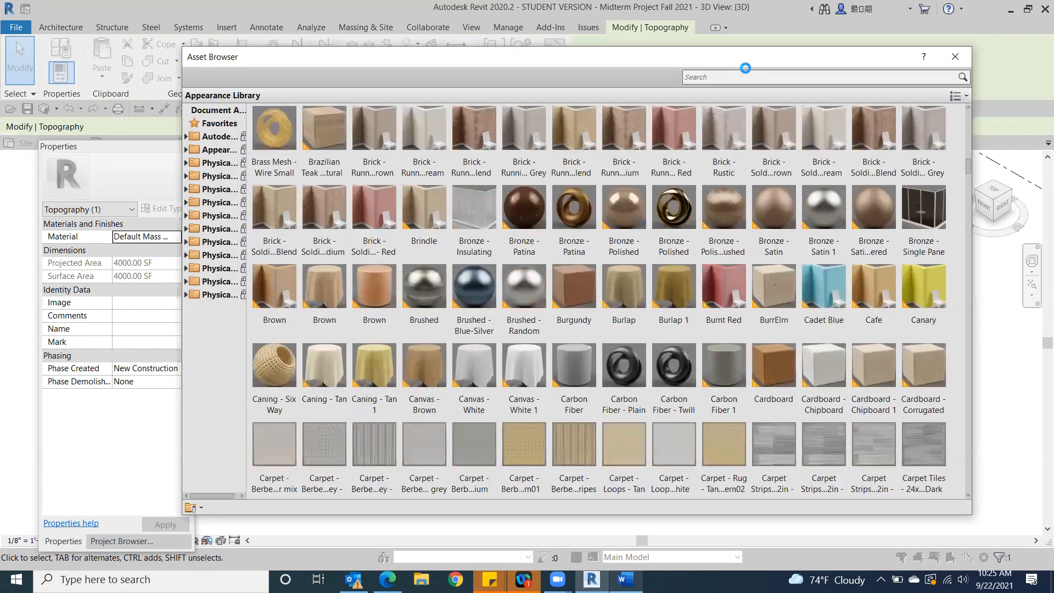
scroll(617, 363, "down", 10)
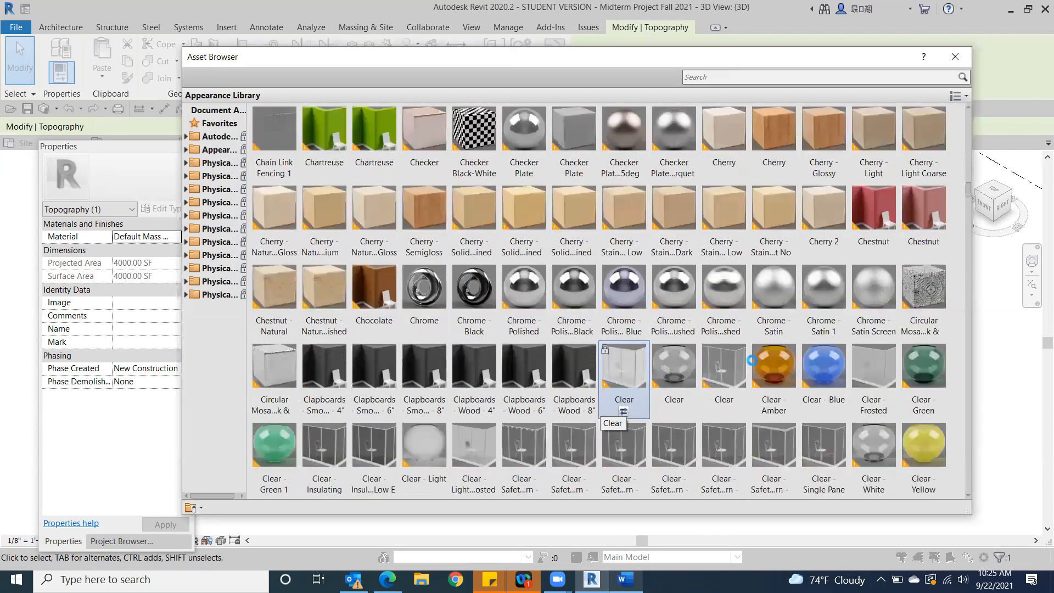
scroll(769, 349, "down", 5)
scroll(753, 349, "down", 20)
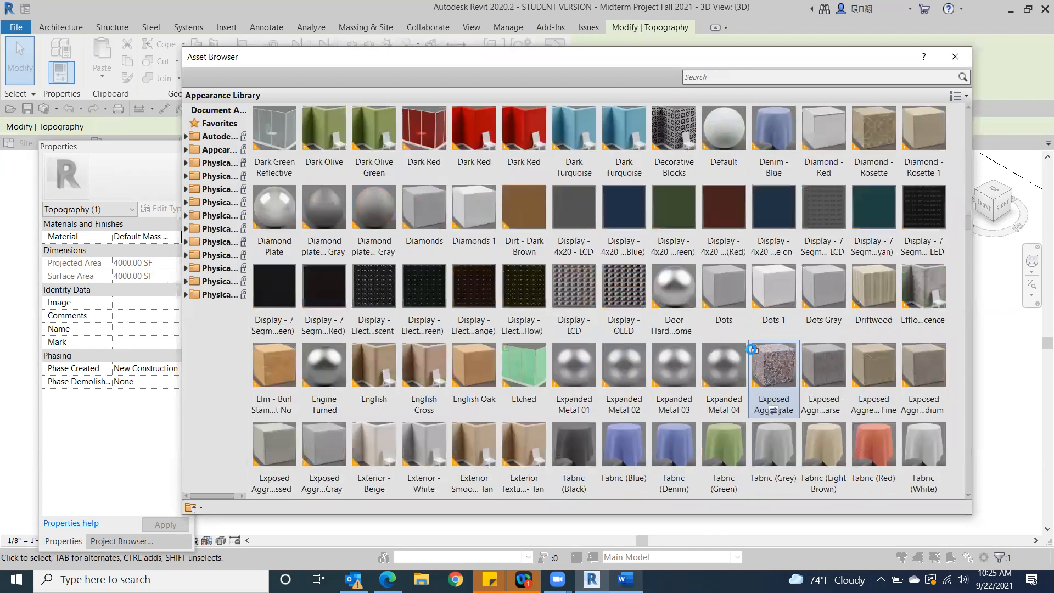
scroll(752, 349, "down", 15)
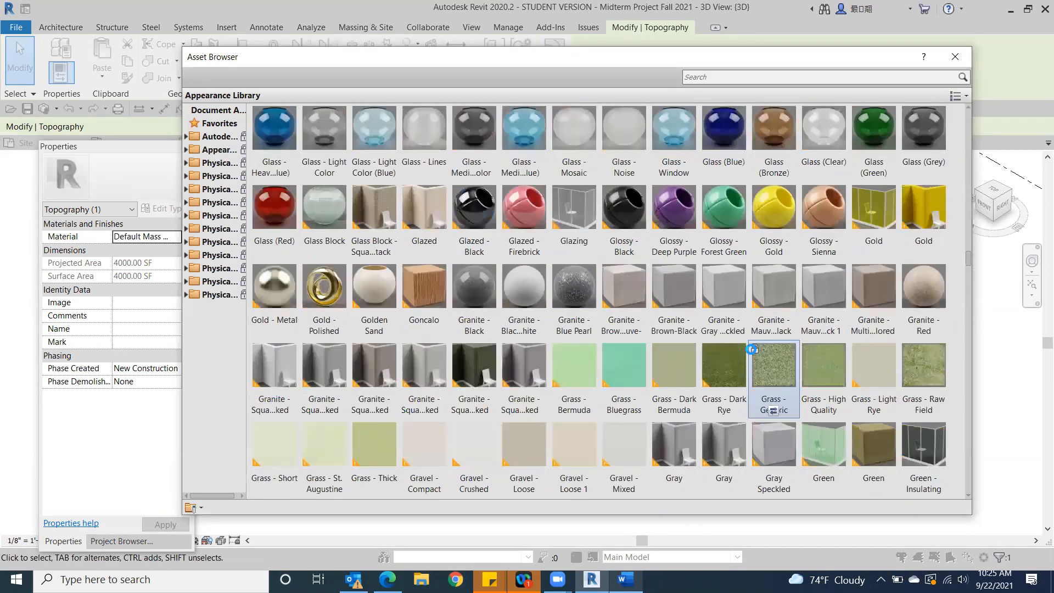
scroll(708, 324, "up", 5)
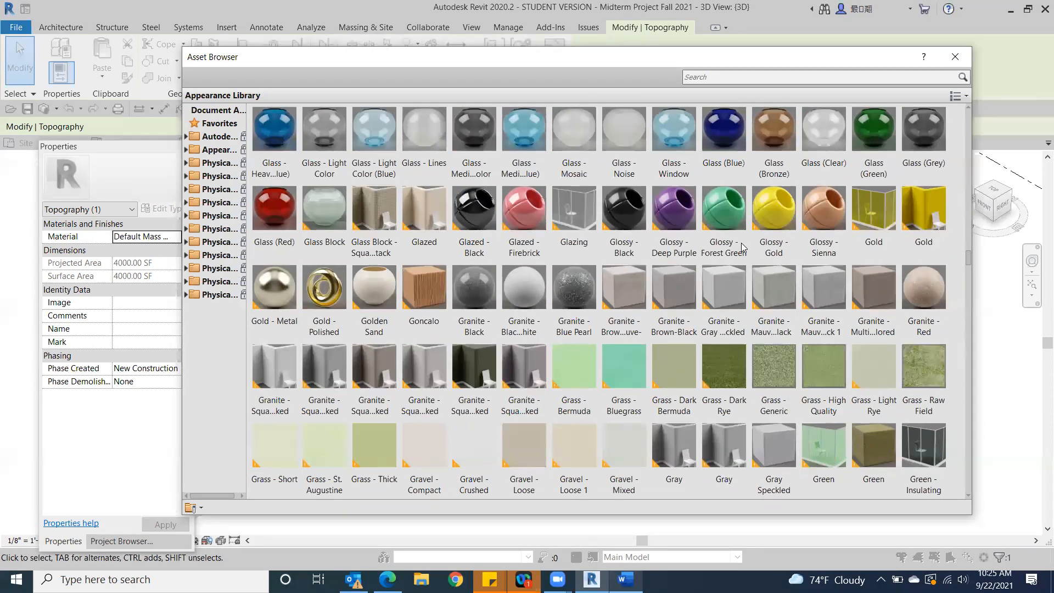
left_click(296, 468)
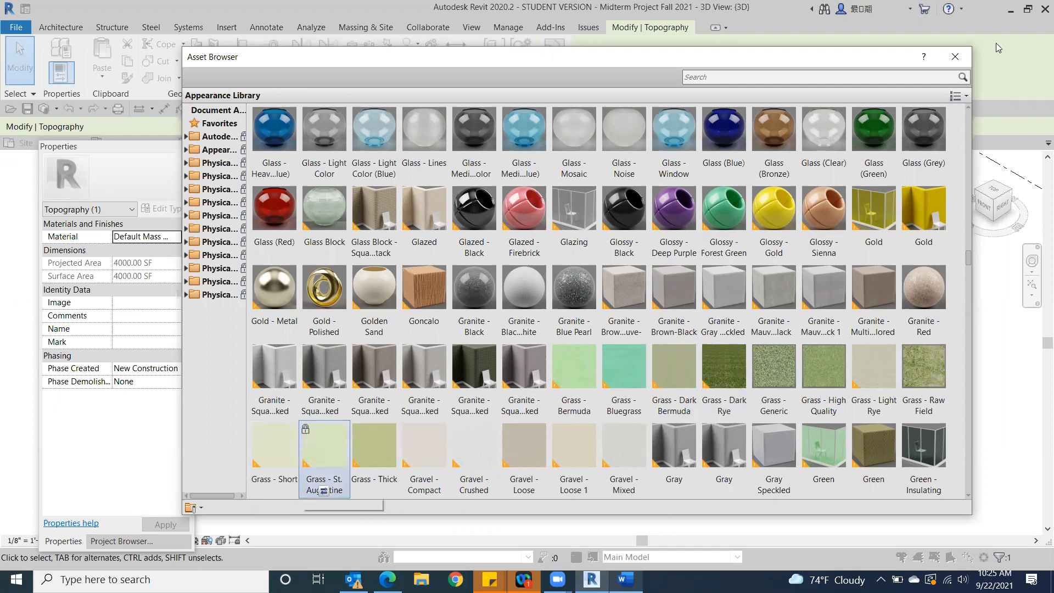
left_click(963, 58)
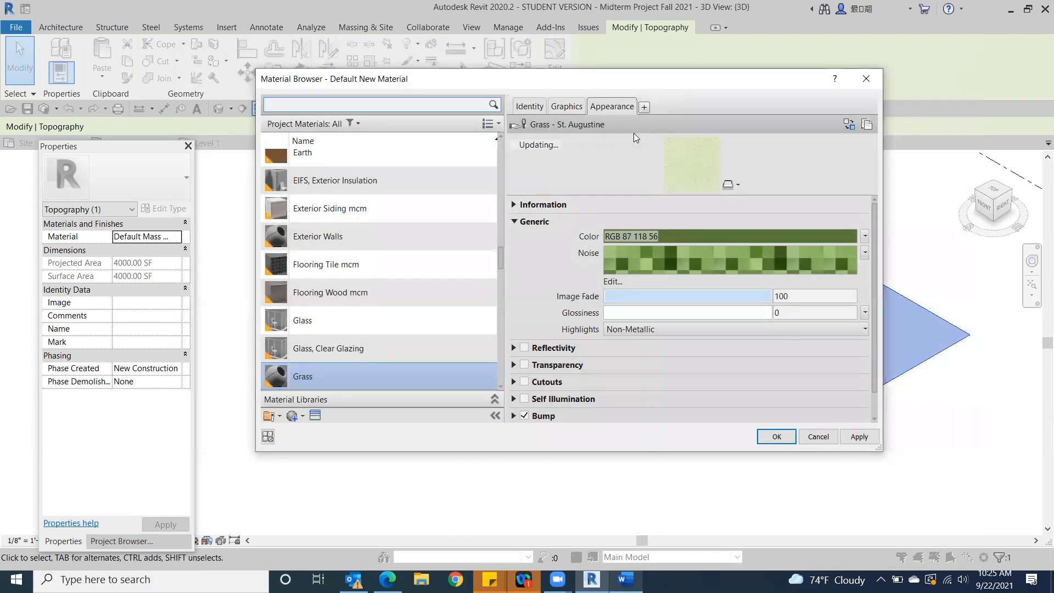
Take the Grass material's shading color from its render appearance, leave Use Render Appearance off, and assign the material to the toposurface
left_click(566, 106)
left_click(607, 139)
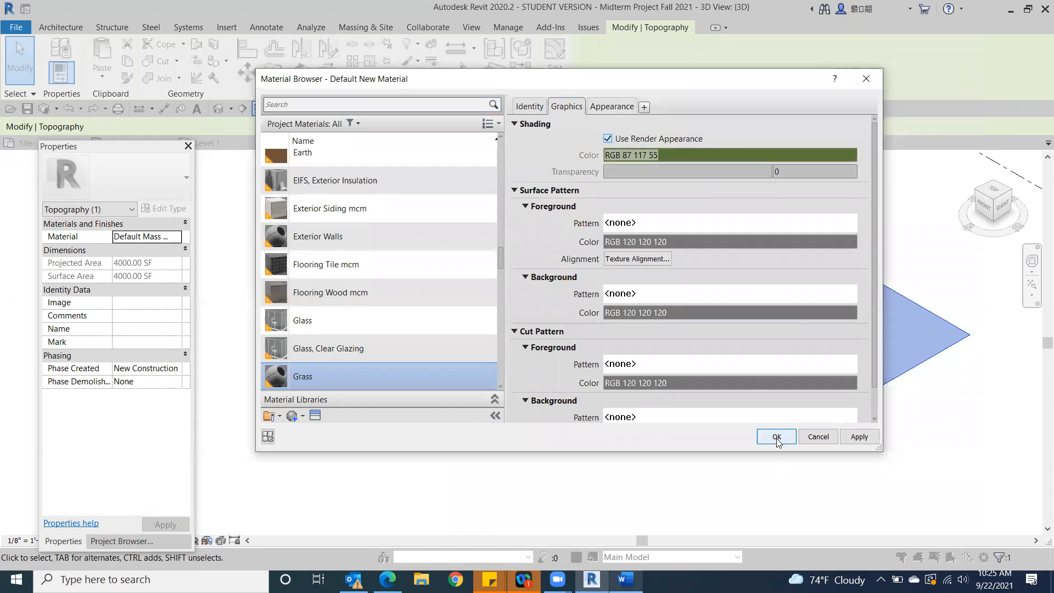
left_click(608, 139)
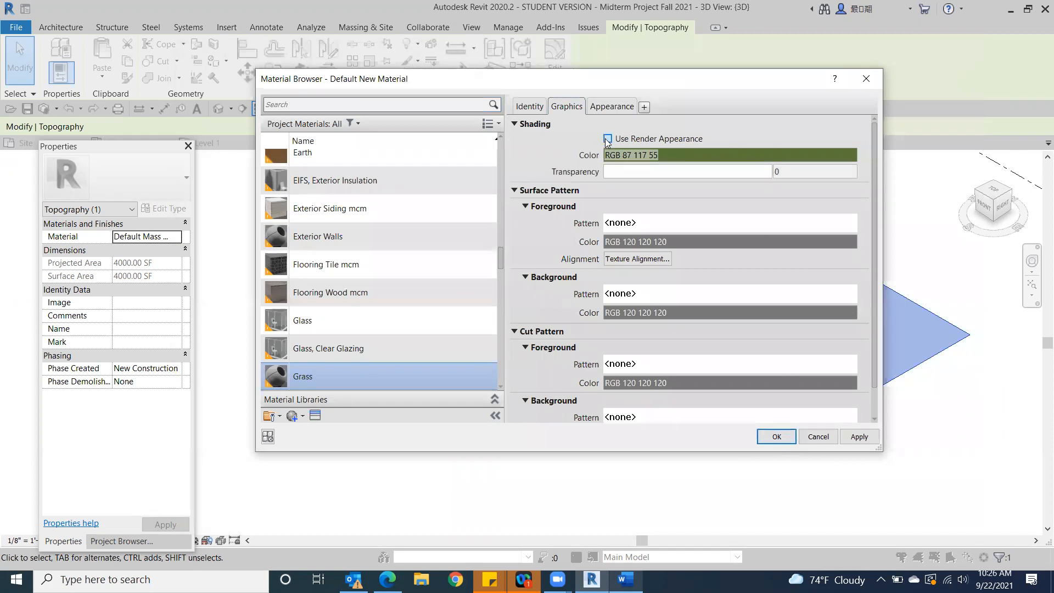
left_click(780, 439)
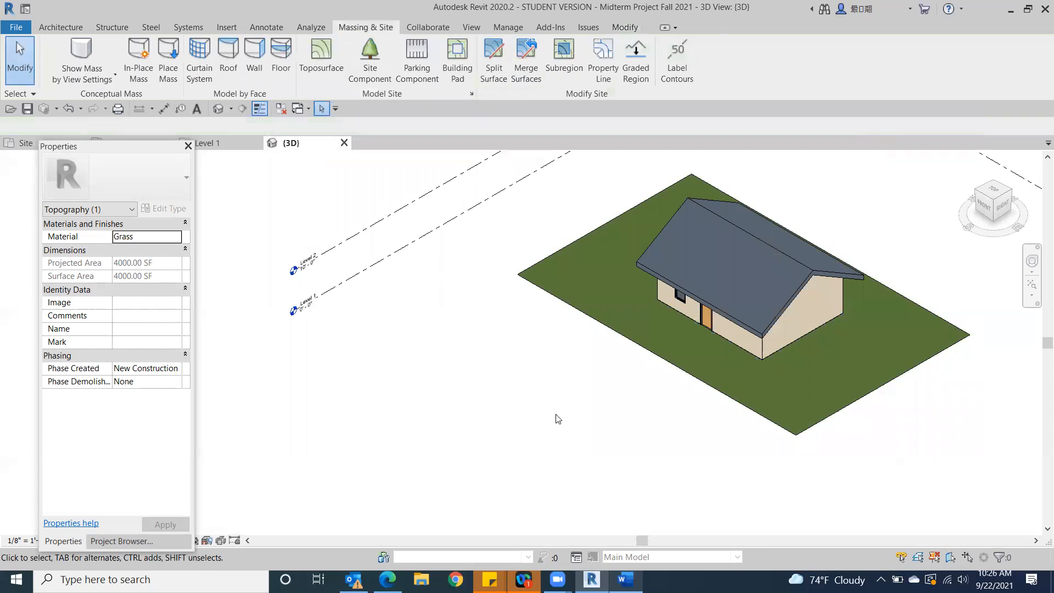
left_click(558, 419)
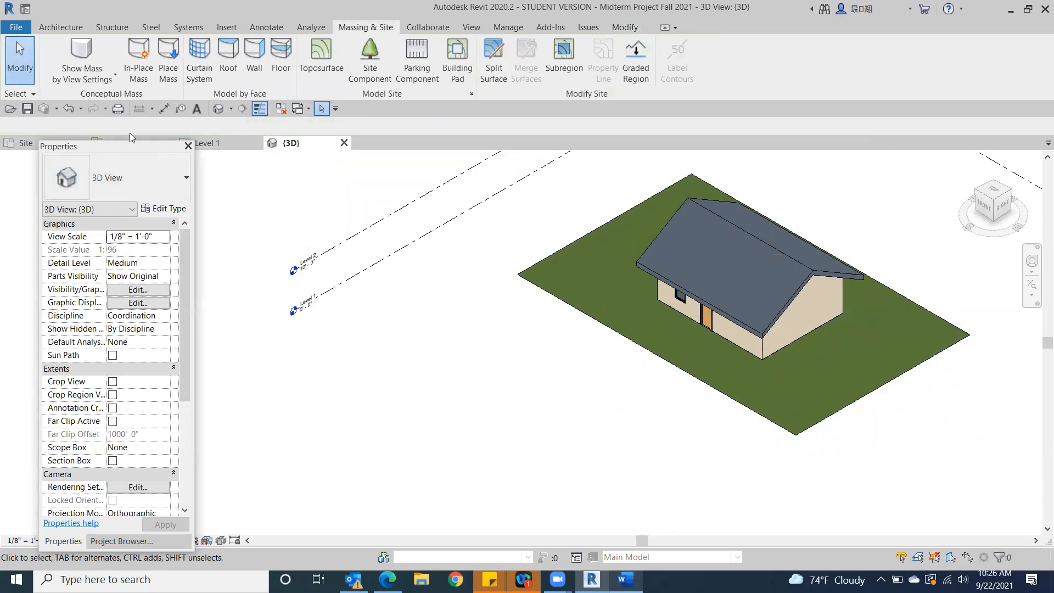
Preview the 3D view in the Realistic visual style and return it to Consistent Colors
left_click_drag(130, 146, 108, 102)
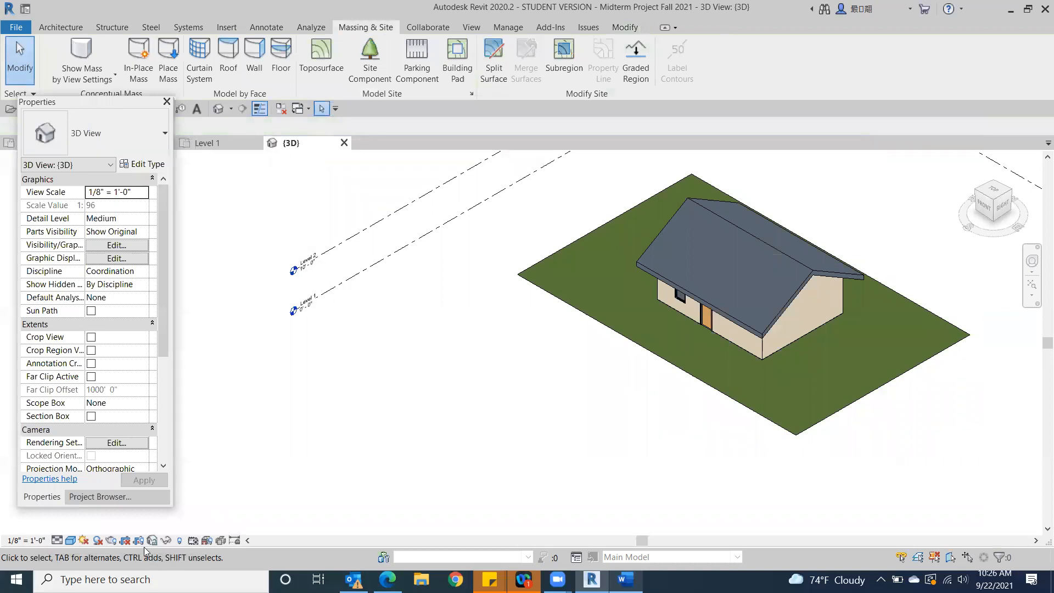
left_click(70, 543)
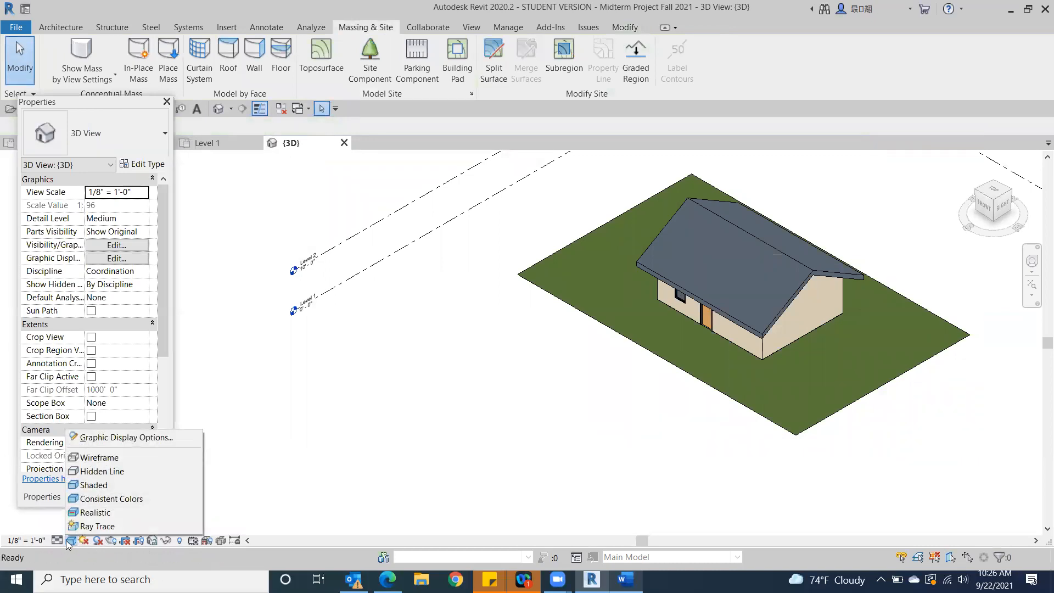
left_click(83, 515)
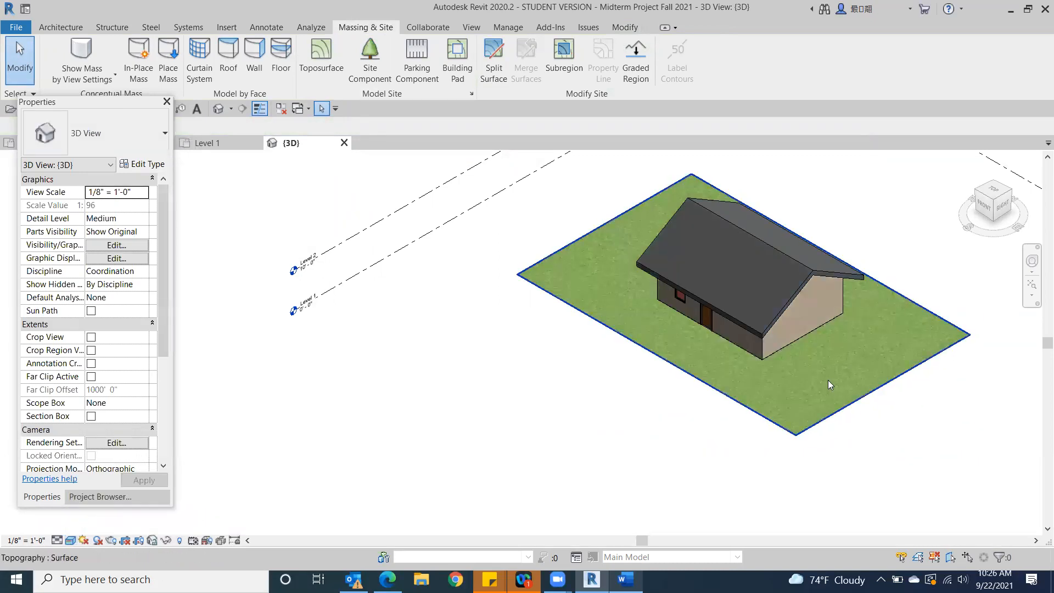
left_click(71, 542)
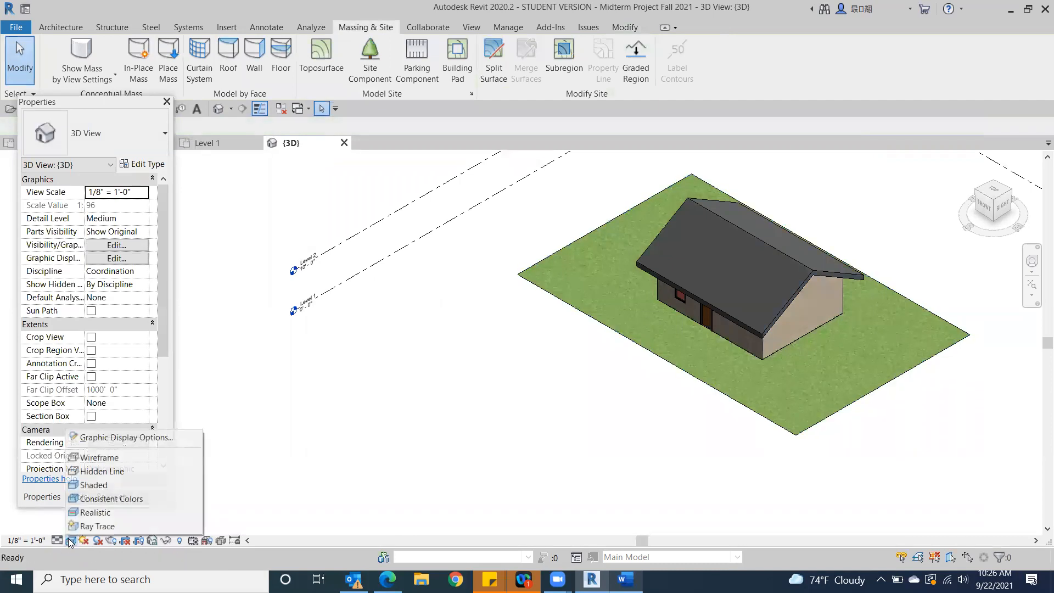
left_click(101, 498)
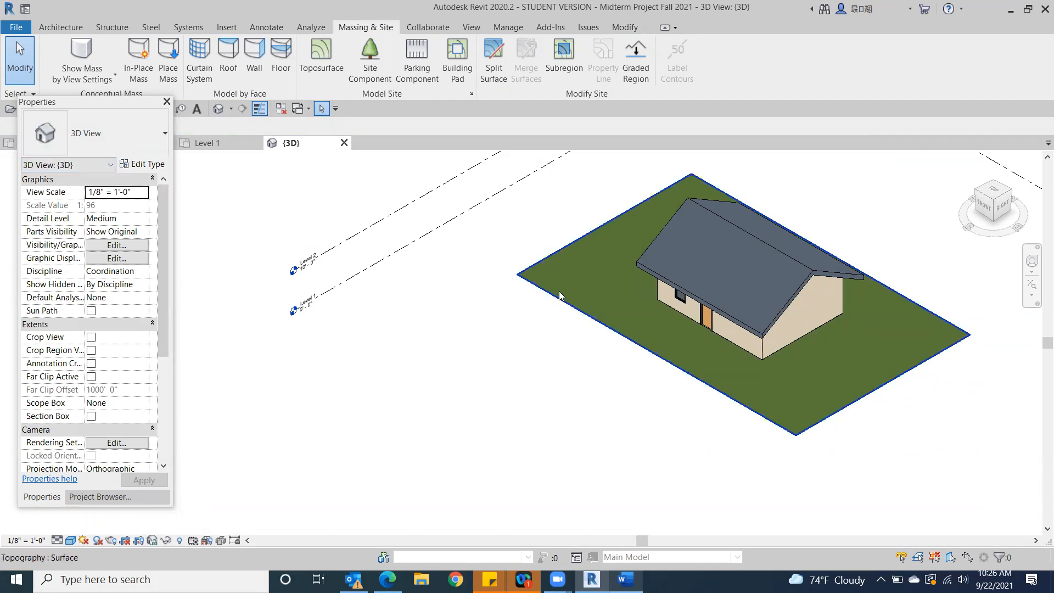
Turn on Use Render Appearance for the shading of the toposurface's Grass material
left_click(738, 365)
left_click(152, 191)
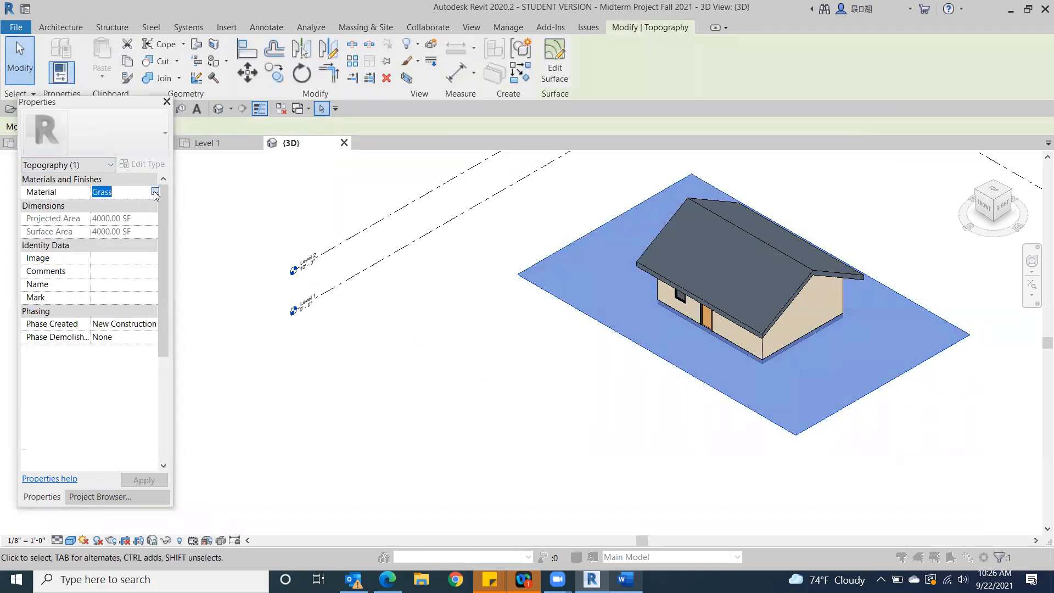
left_click(155, 192)
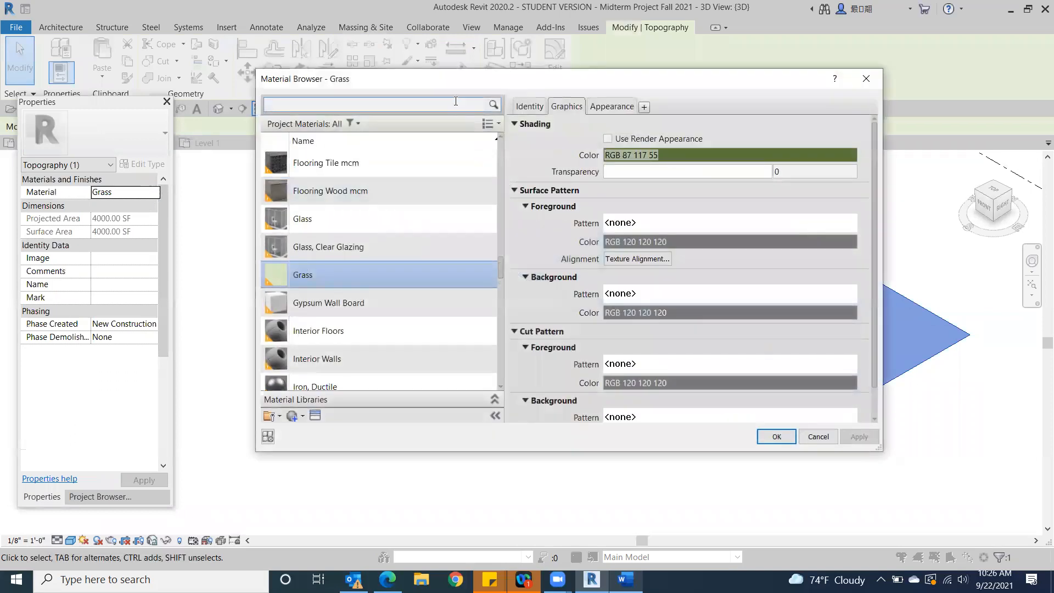
left_click(607, 139)
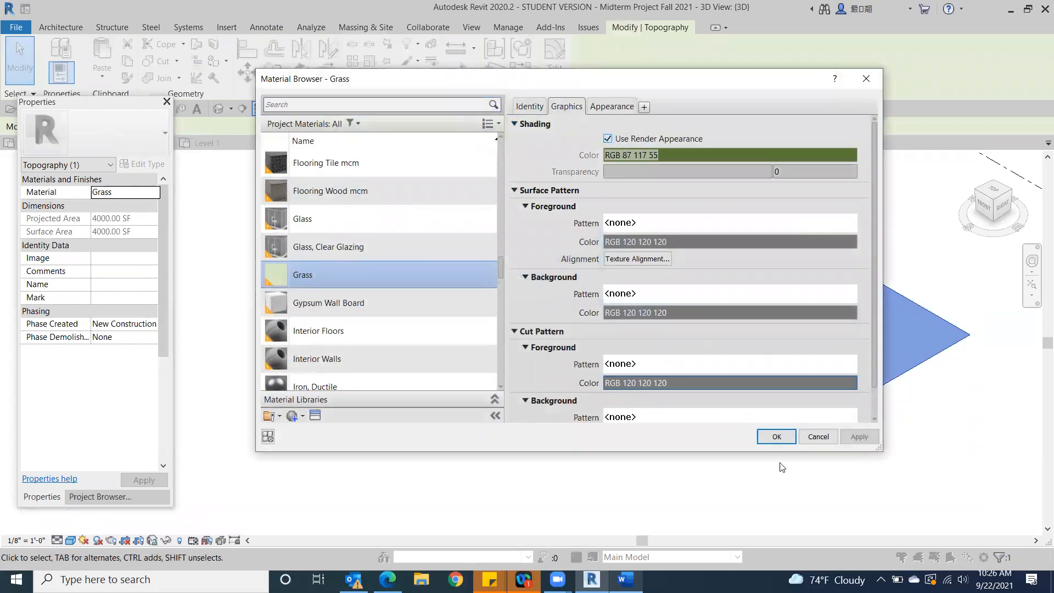
left_click(782, 438)
left_click(459, 382)
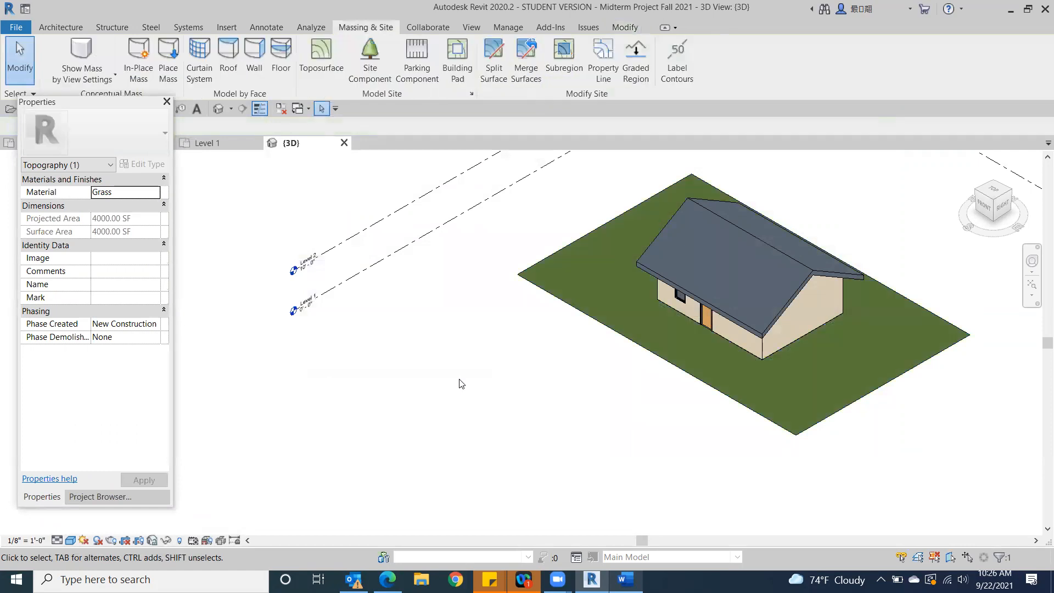
Looking from below, temporarily hide the building's Generic - 12" floor element and inspect the toposurface inside the building
left_click_drag(1007, 190, 1041, 253)
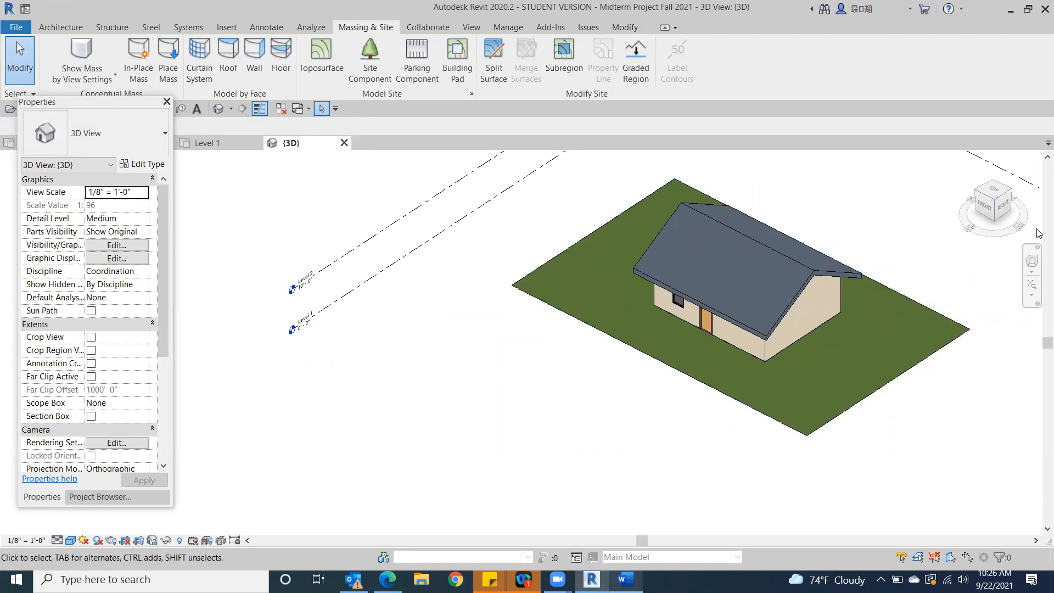
left_click(995, 219)
left_click(993, 213)
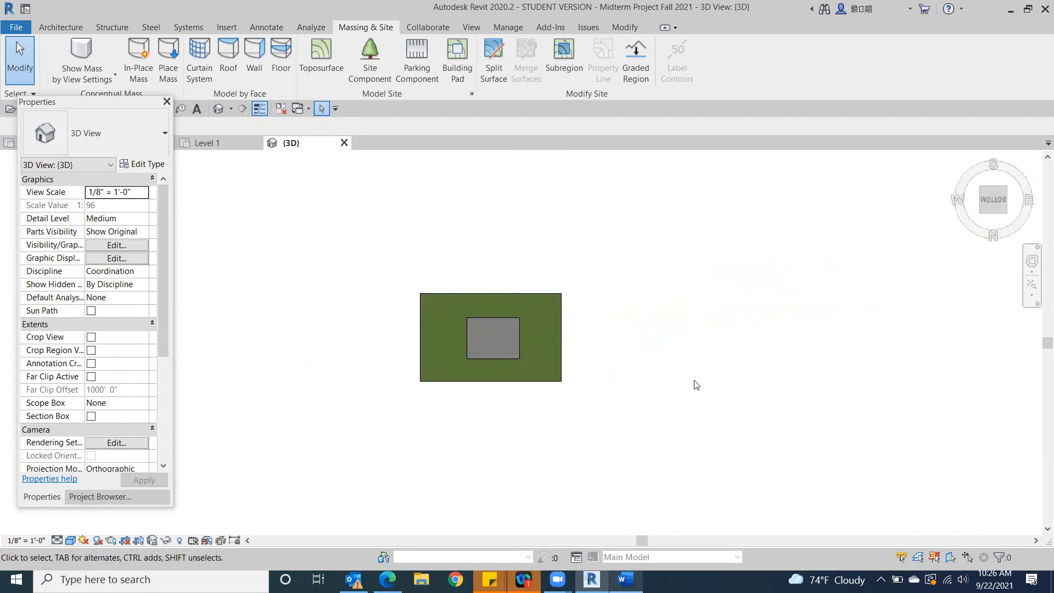
scroll(598, 329, "up", 5)
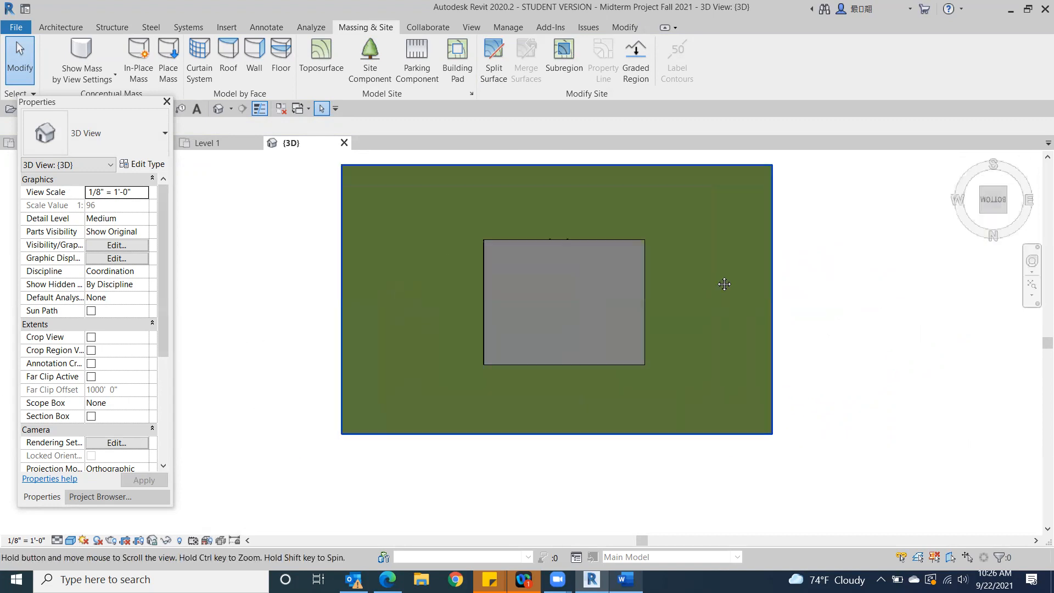
left_click(598, 281)
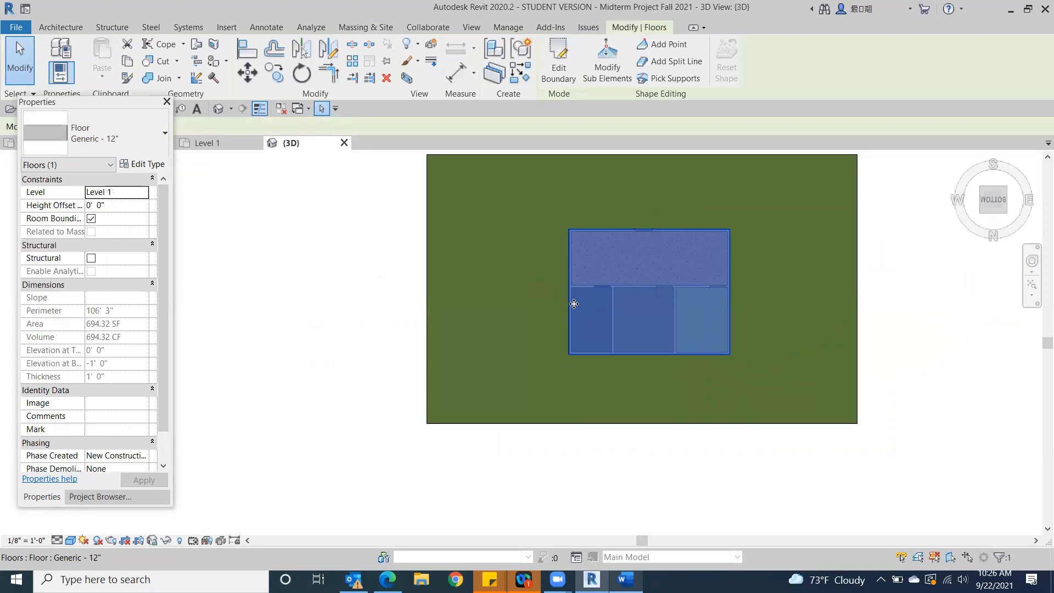
left_click(167, 541)
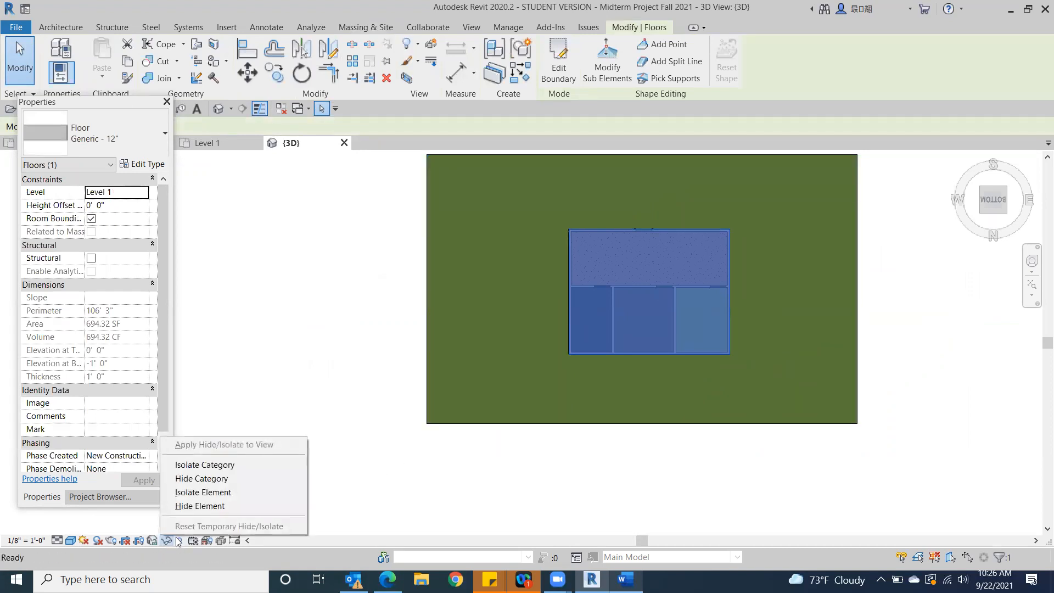
left_click(193, 507)
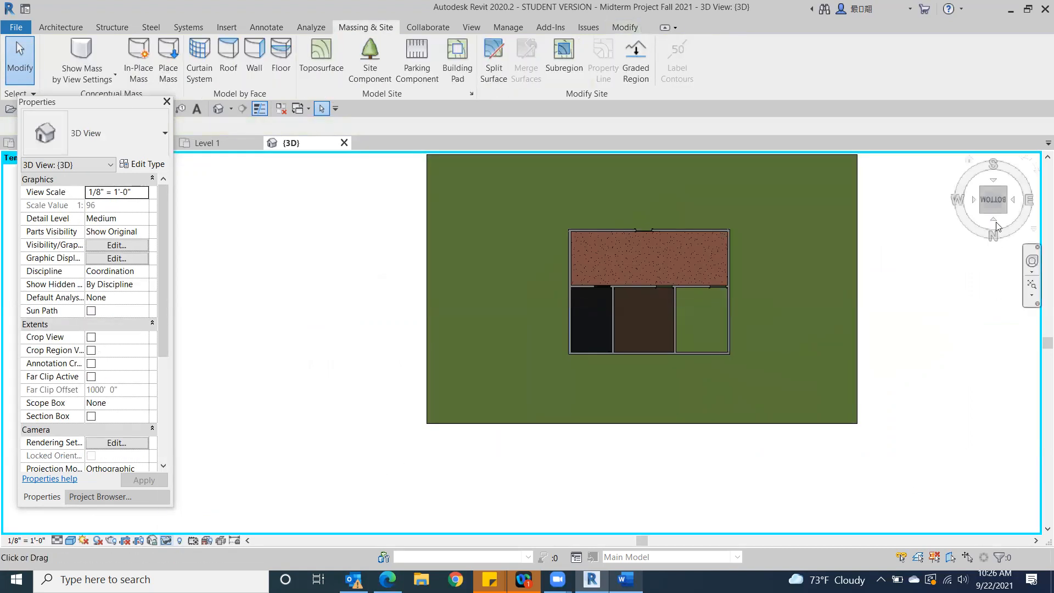
mouse_move(1002, 192)
left_mouse_down()
mouse_move(904, 221)
mouse_move(47, 219)
left_mouse_up()
middle_click_drag(65, 207, 972, 180, "shift")
middle_click_drag(892, 299, 805, 361)
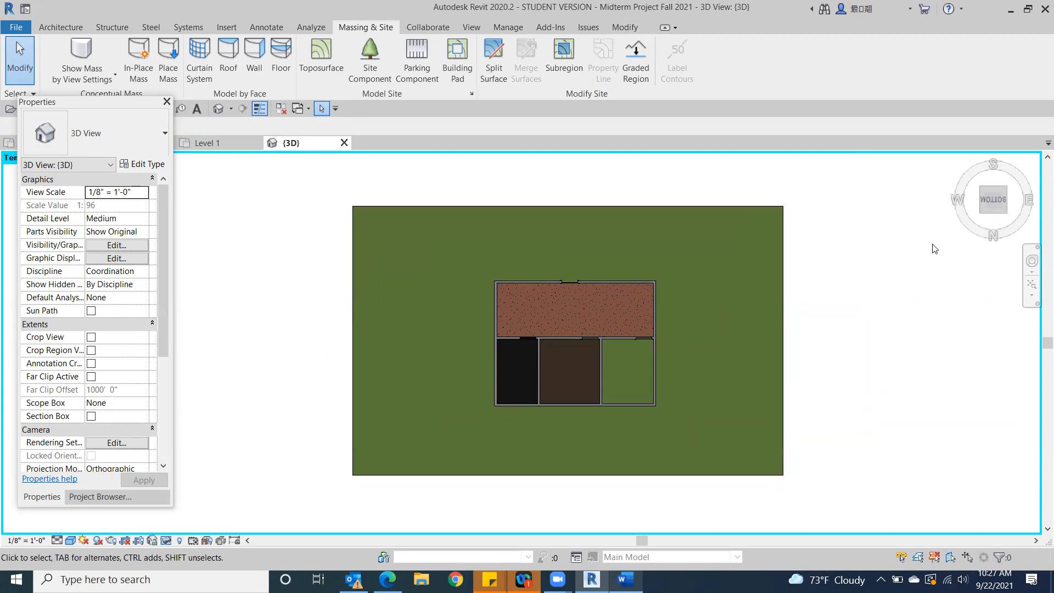
left_click(488, 53)
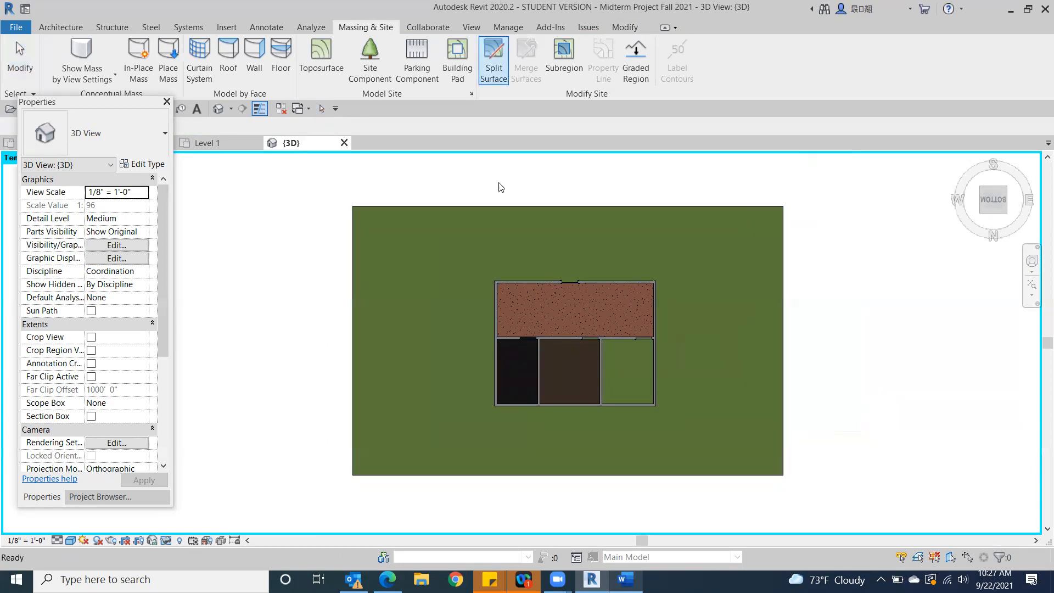
left_click(482, 228)
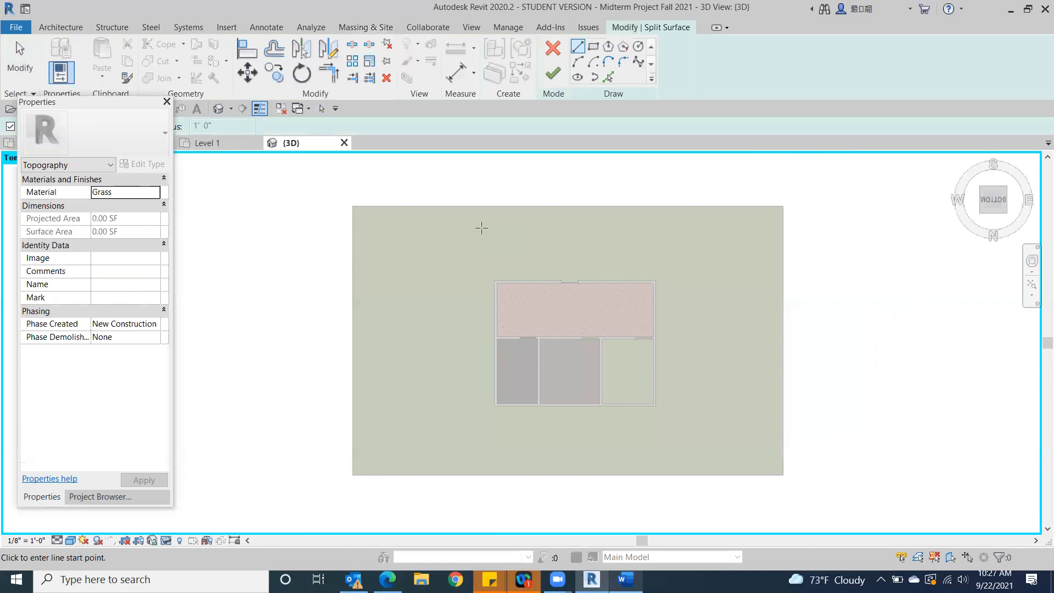
left_click(553, 48)
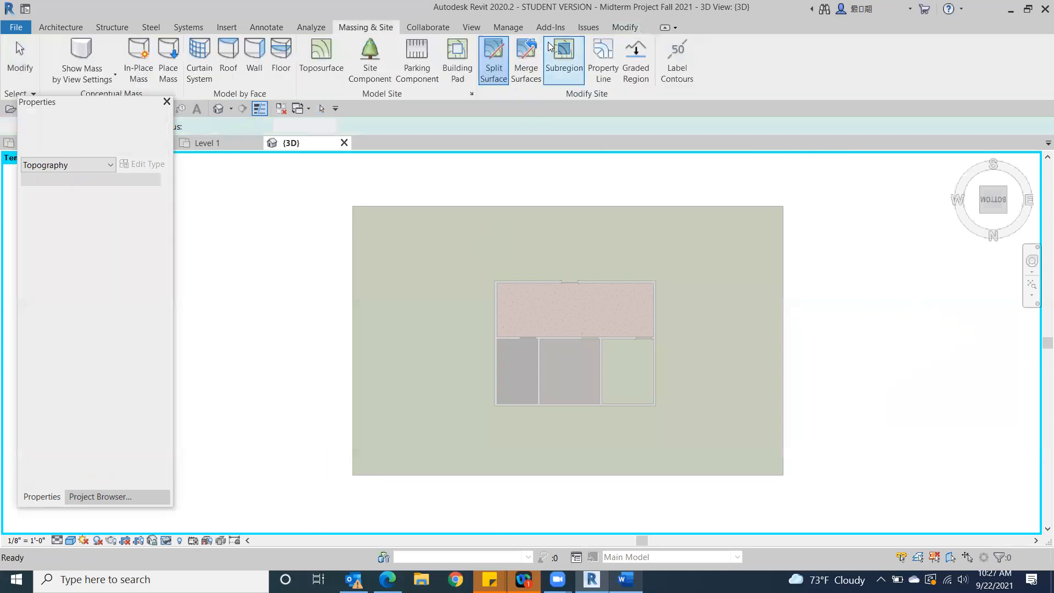
Split the toposurface with a rectangle snapped to opposite outer corners of the building's exterior walls
left_click(497, 55)
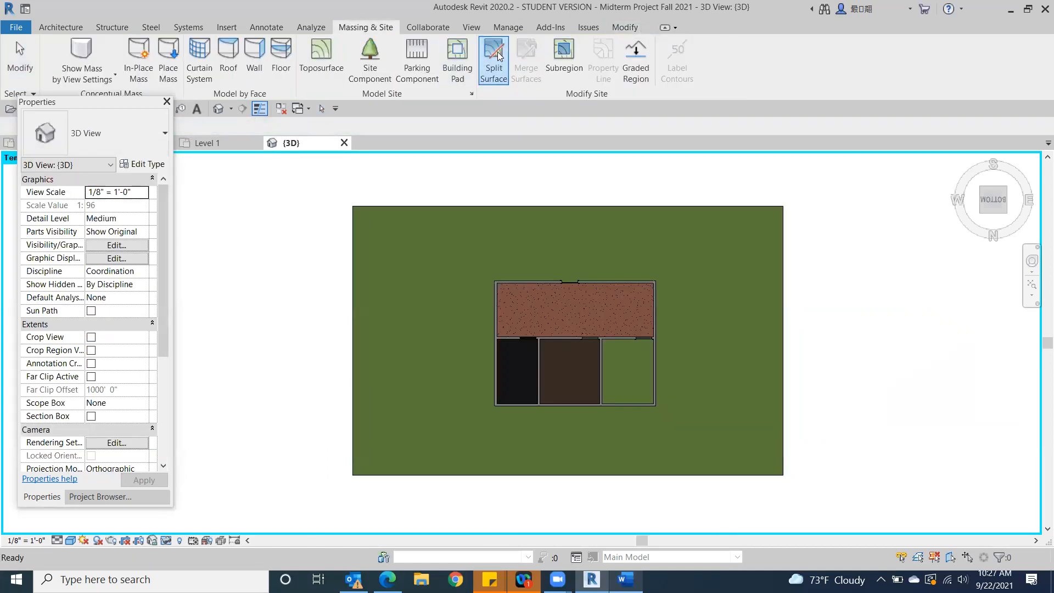
left_click(457, 220)
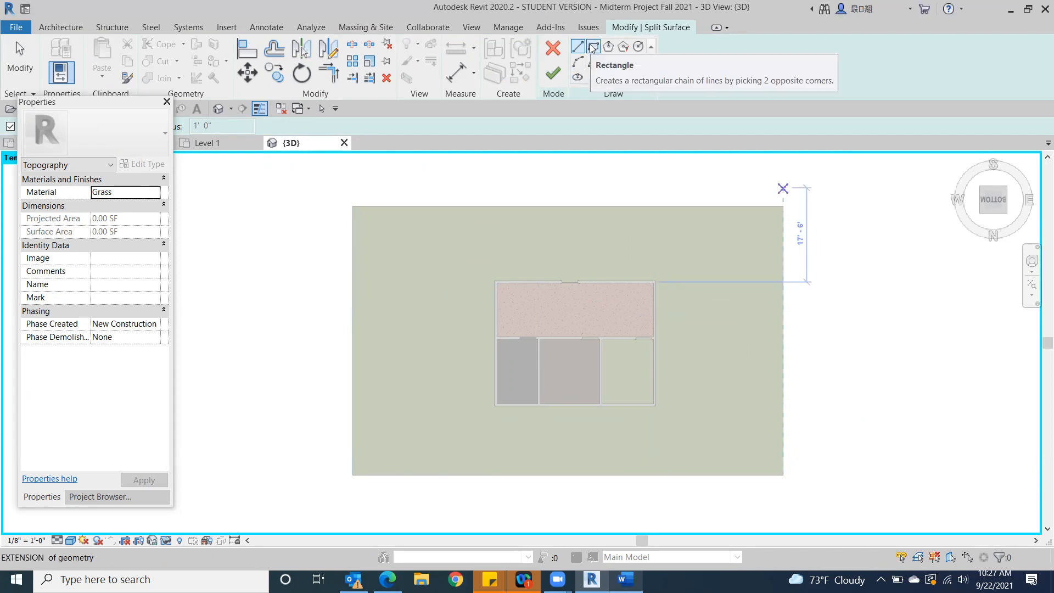
left_click(593, 48)
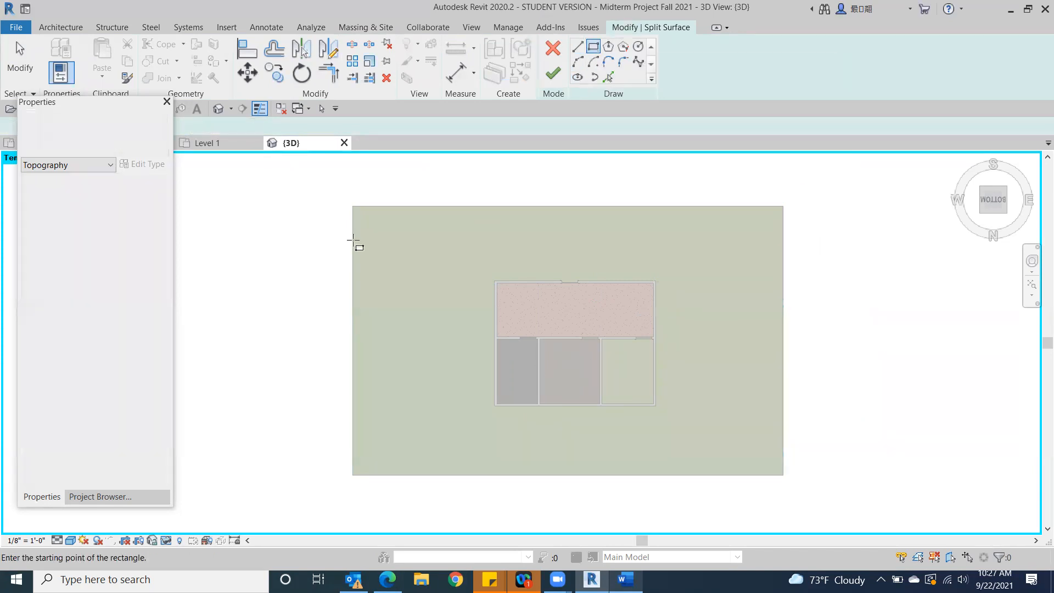
scroll(494, 330, "up", 4)
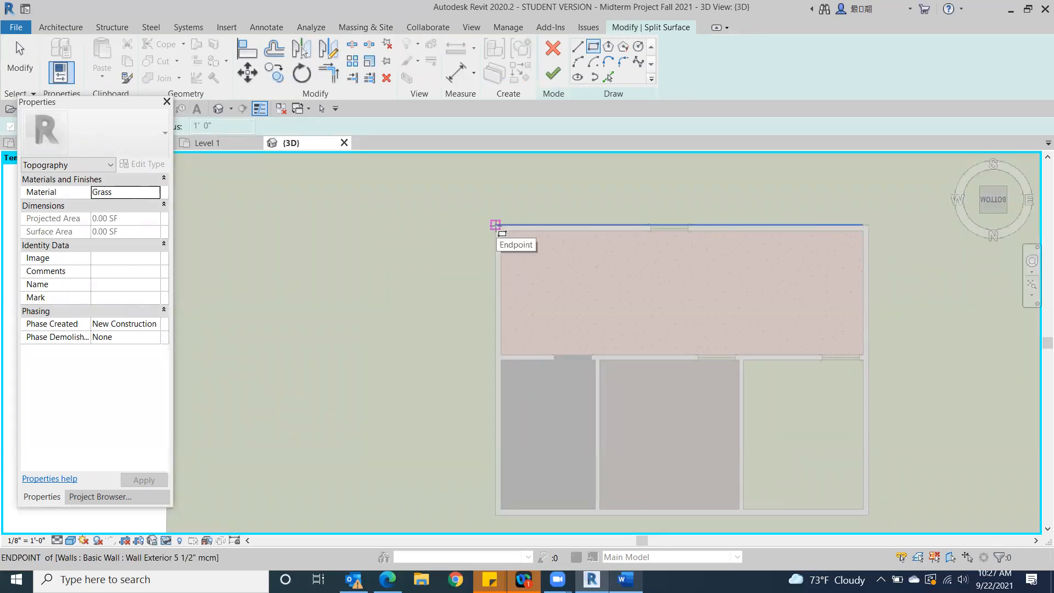
left_click(496, 225)
middle_click_drag(783, 422, 536, 249)
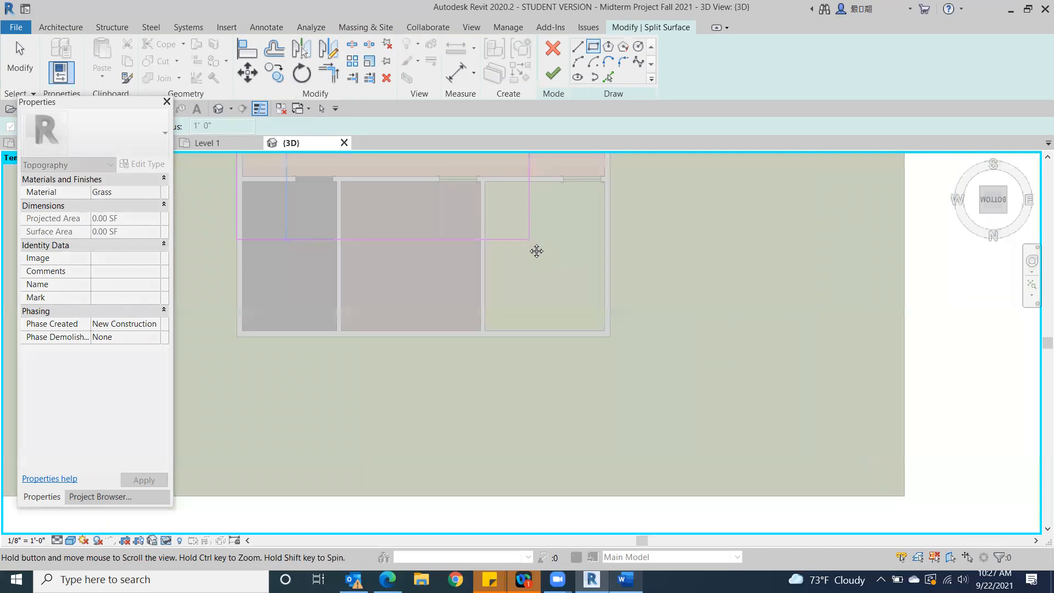
left_click(611, 340)
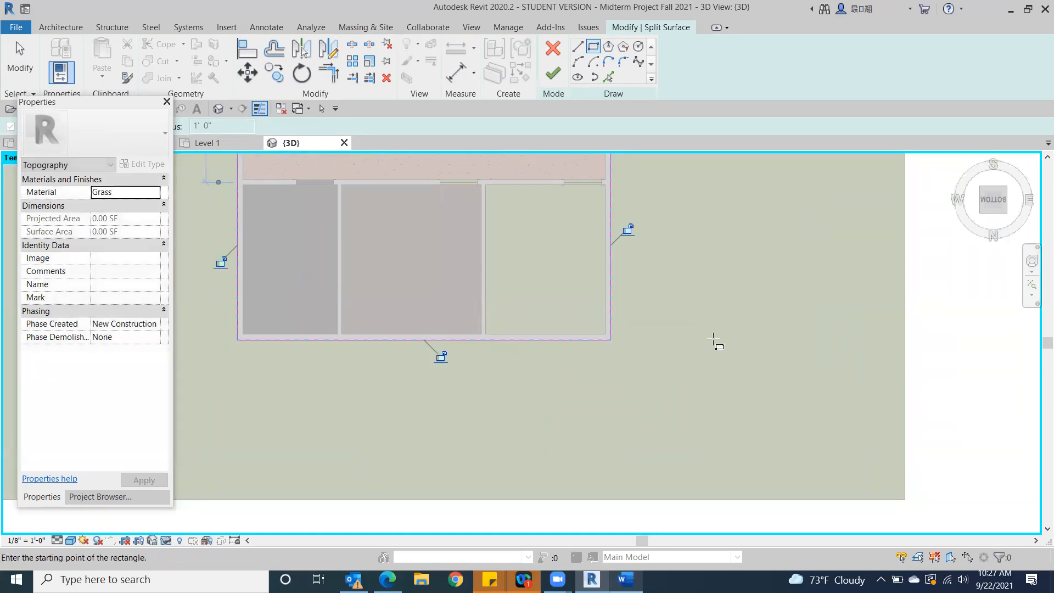
left_click(559, 78)
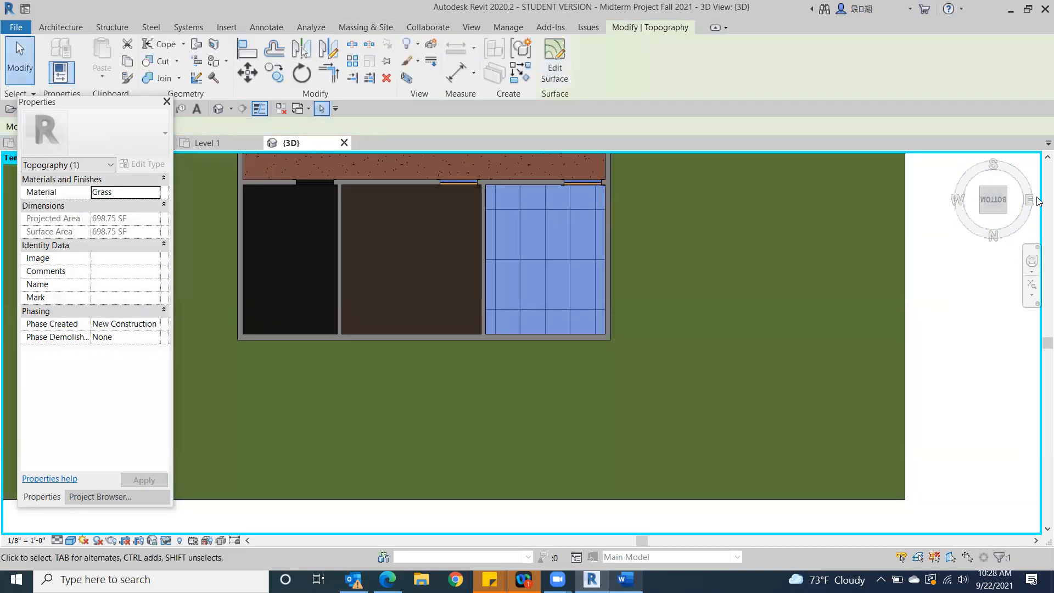
scroll(994, 220, "down", 3)
middle_click_drag(994, 296, 924, 337)
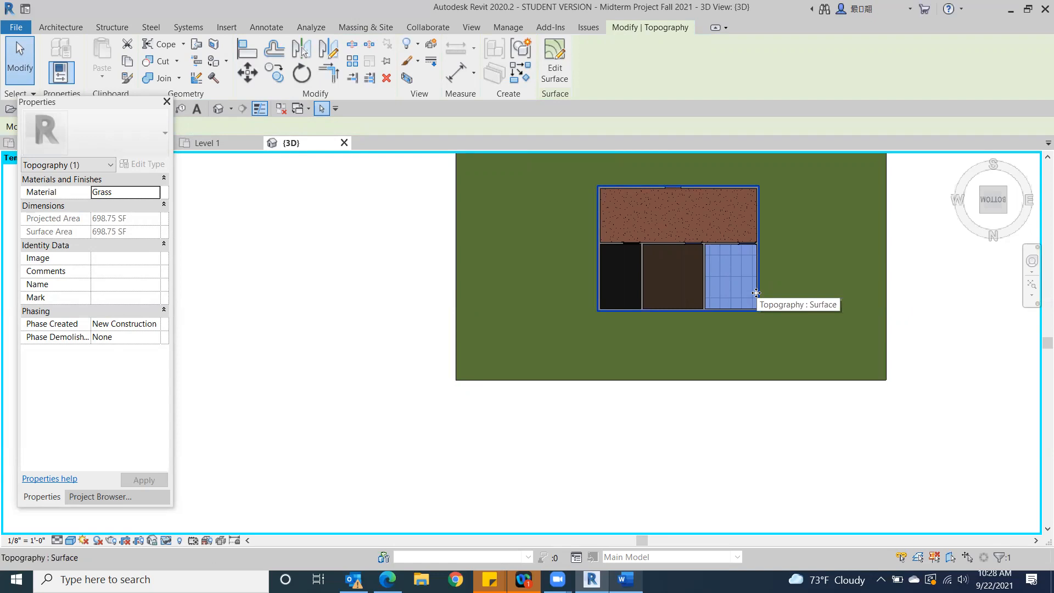
key("Escape")
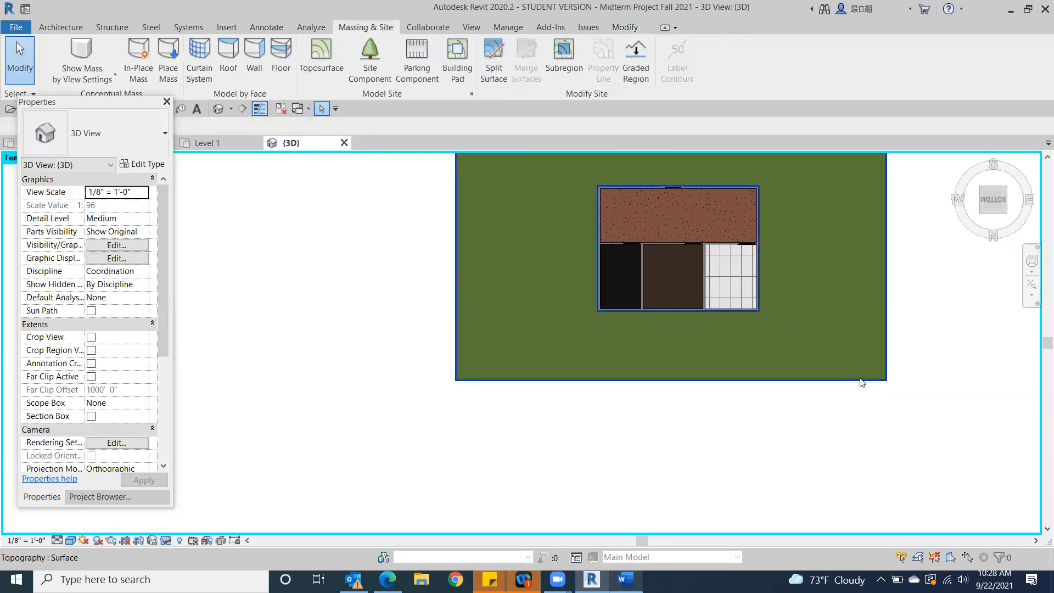
Undo the toposurface split along the exterior walls and discard the reopened split sketch
left_click_drag(1004, 189, 681, 225)
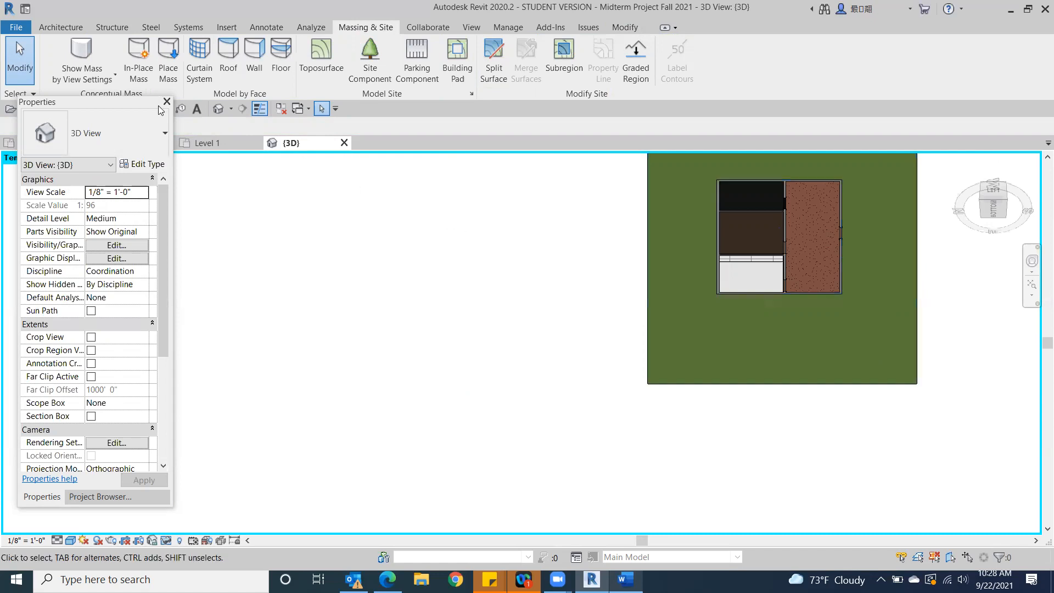
left_click_drag(92, 101, 81, 157)
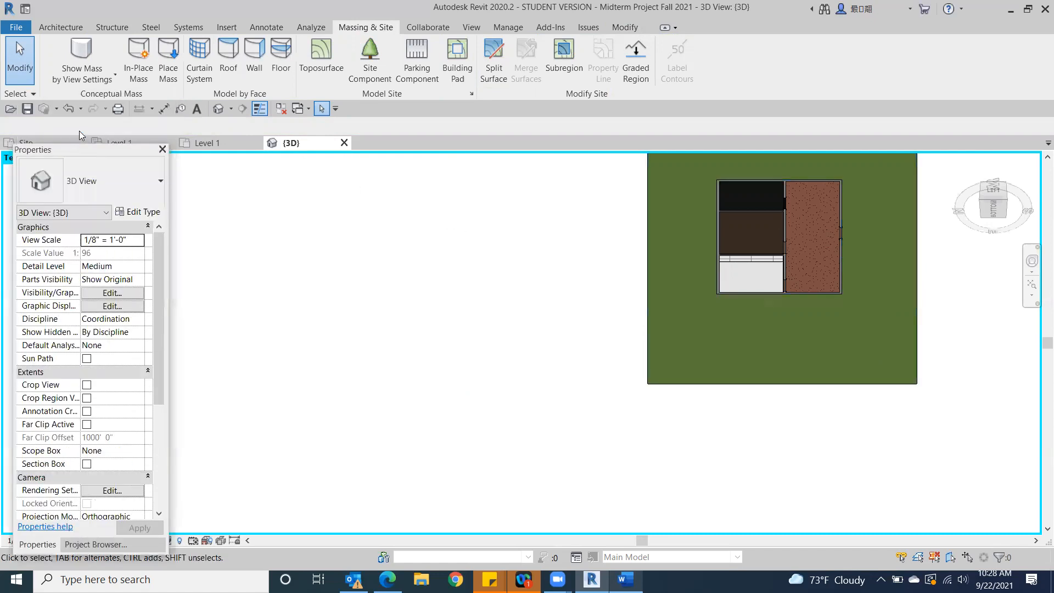
left_click(65, 110)
left_click(66, 110)
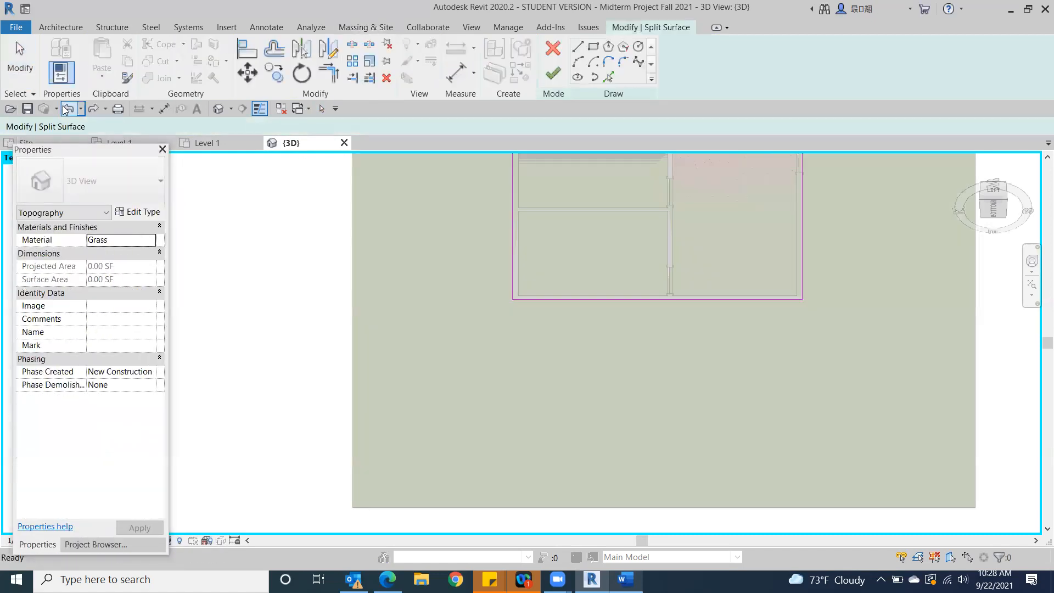
left_click(68, 110)
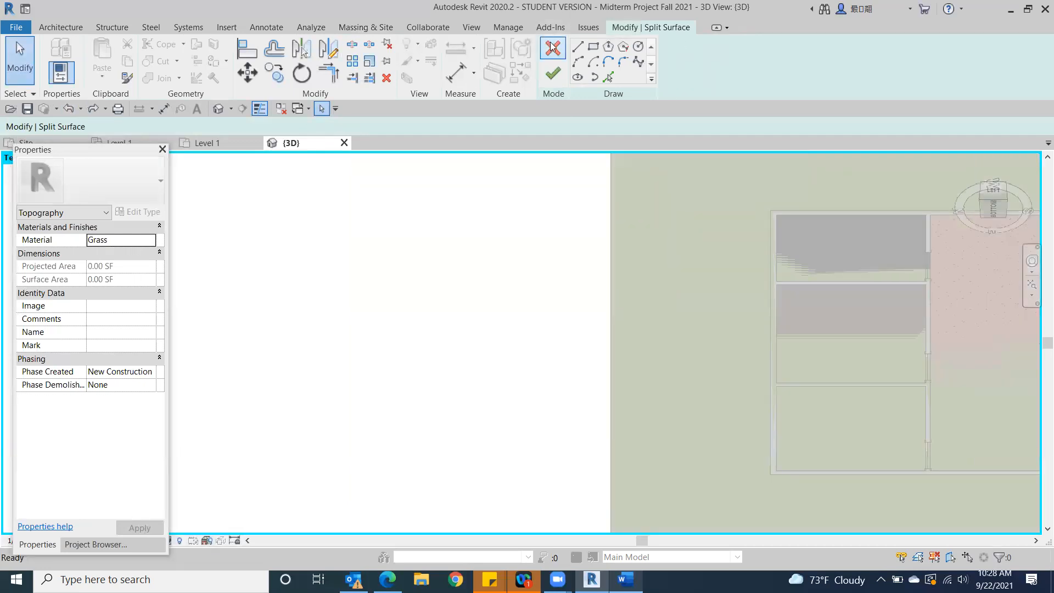
left_click(552, 47)
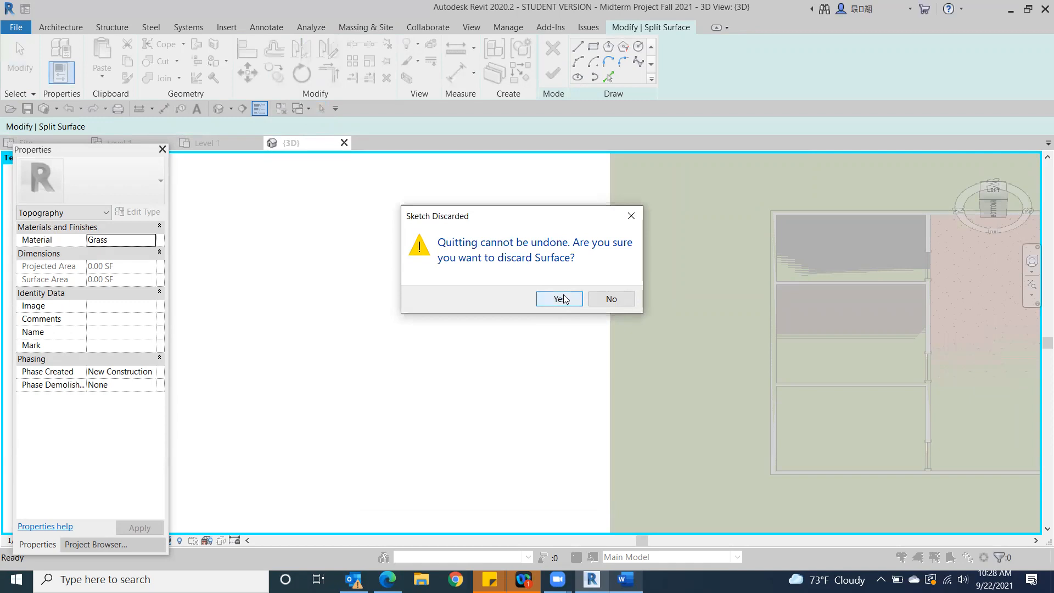
left_click(564, 298)
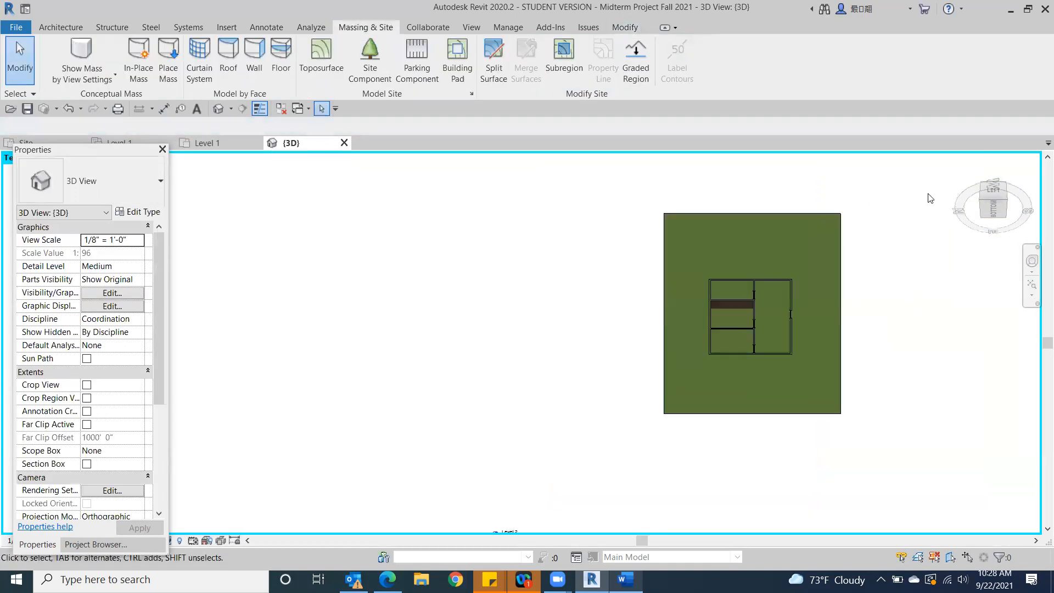
Split the toposurface from below with a rectangle around the building, about 23'-6" wide and extending about 1'-8 3/4" beyond the east wall
left_click(995, 208)
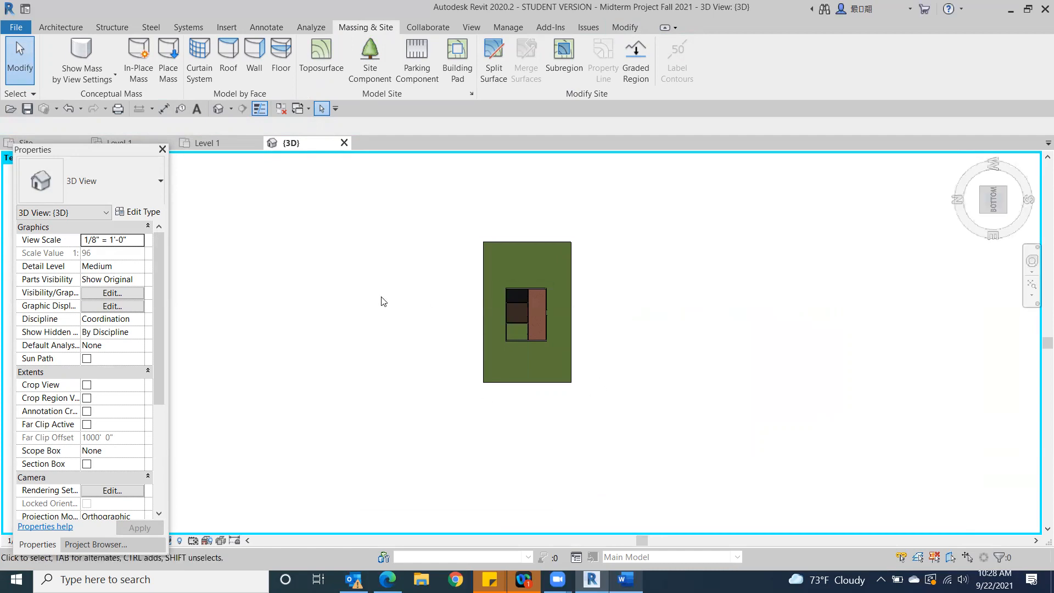
scroll(383, 302, "up", 5)
scroll(847, 366, "up", 2)
middle_click_drag(751, 365, 419, 282)
scroll(407, 281, "down", 2)
middle_click_drag(456, 336, 489, 380)
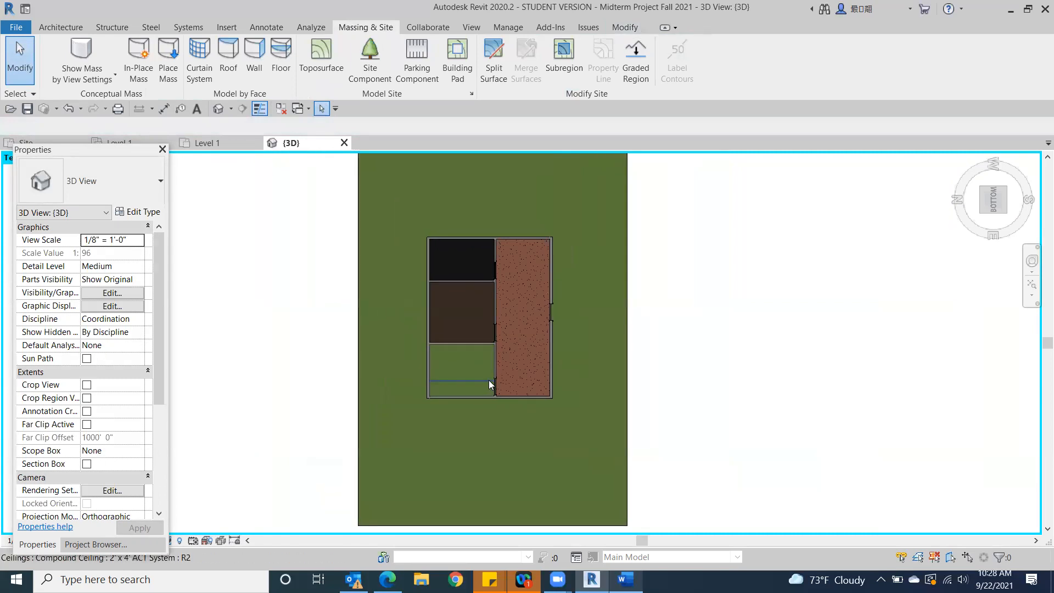
left_click(500, 50)
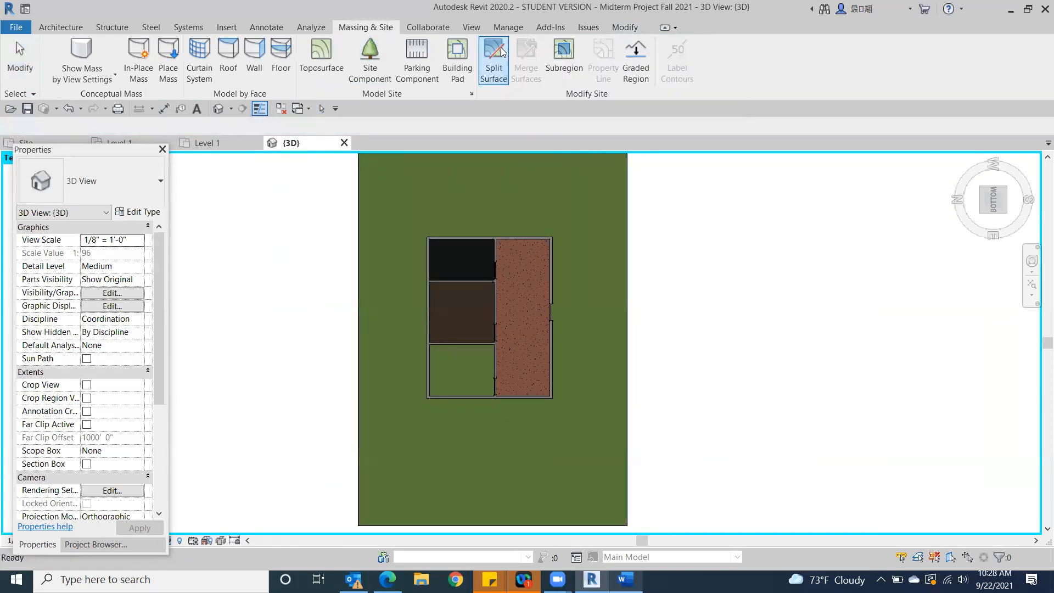
left_click(628, 225)
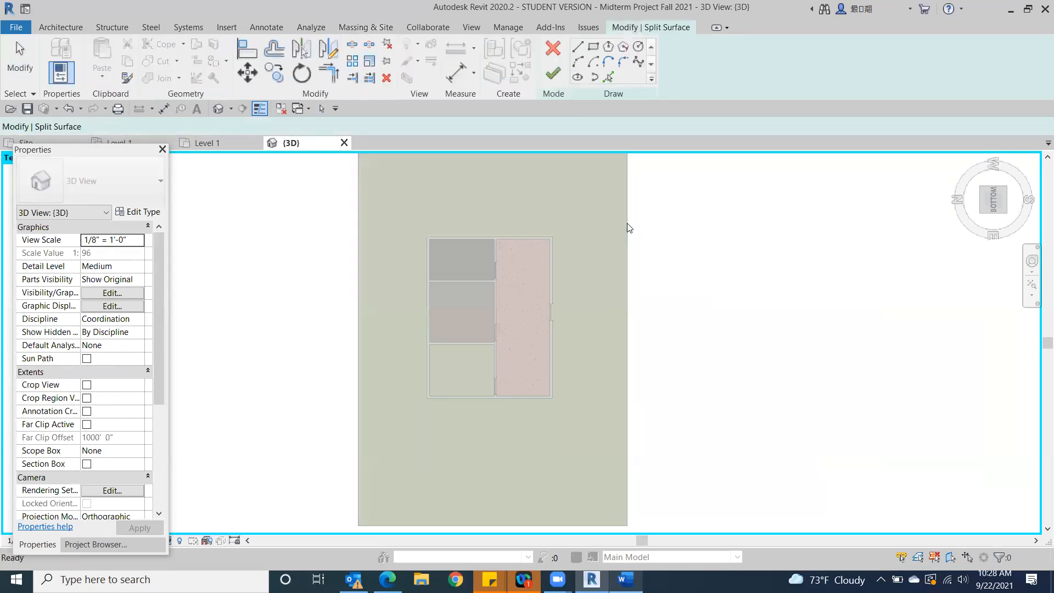
left_click(593, 47)
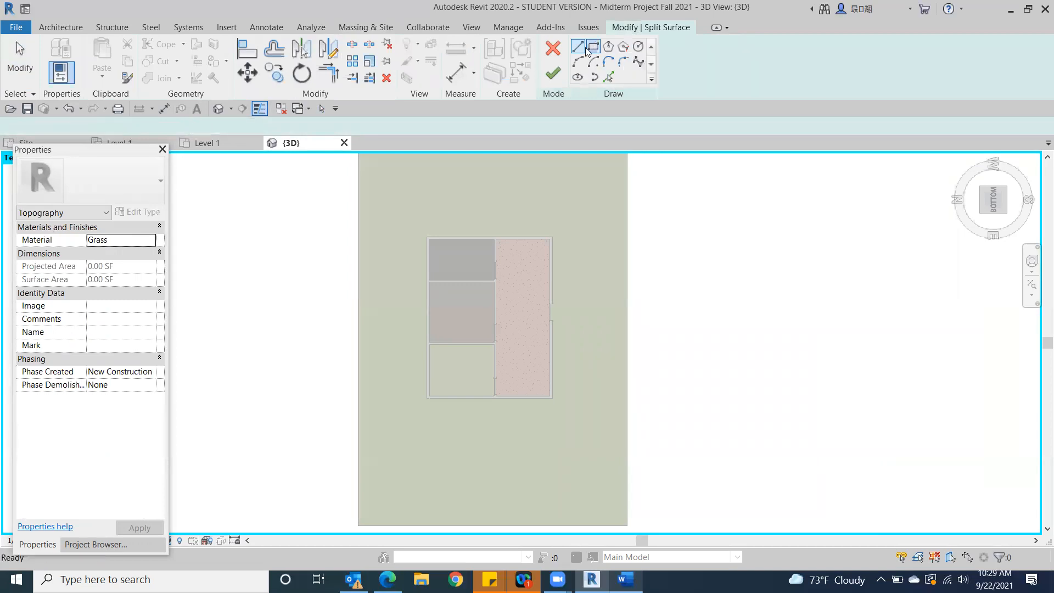
left_click(427, 237)
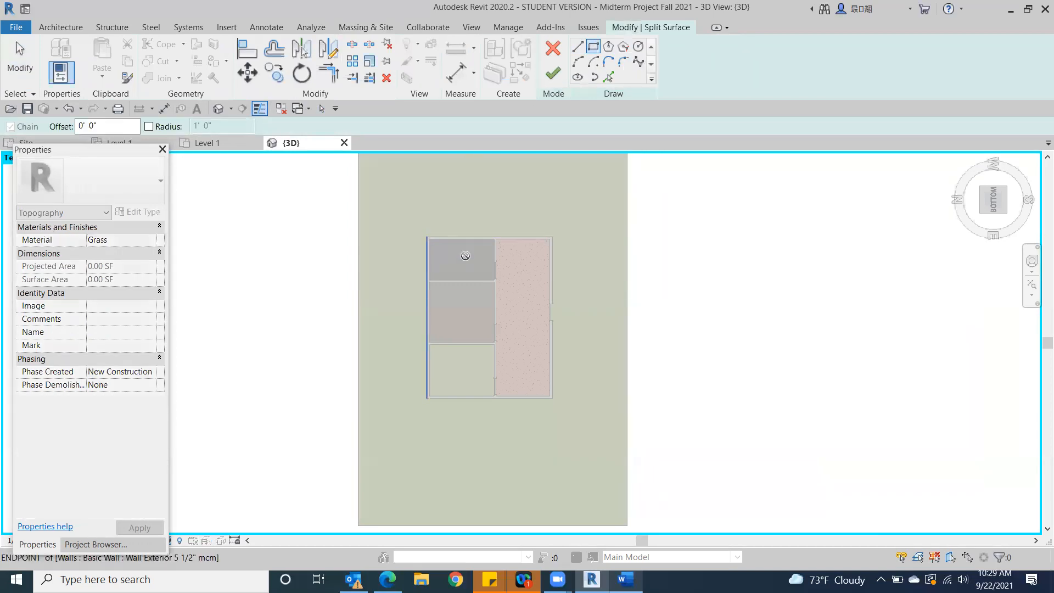
left_click(554, 407)
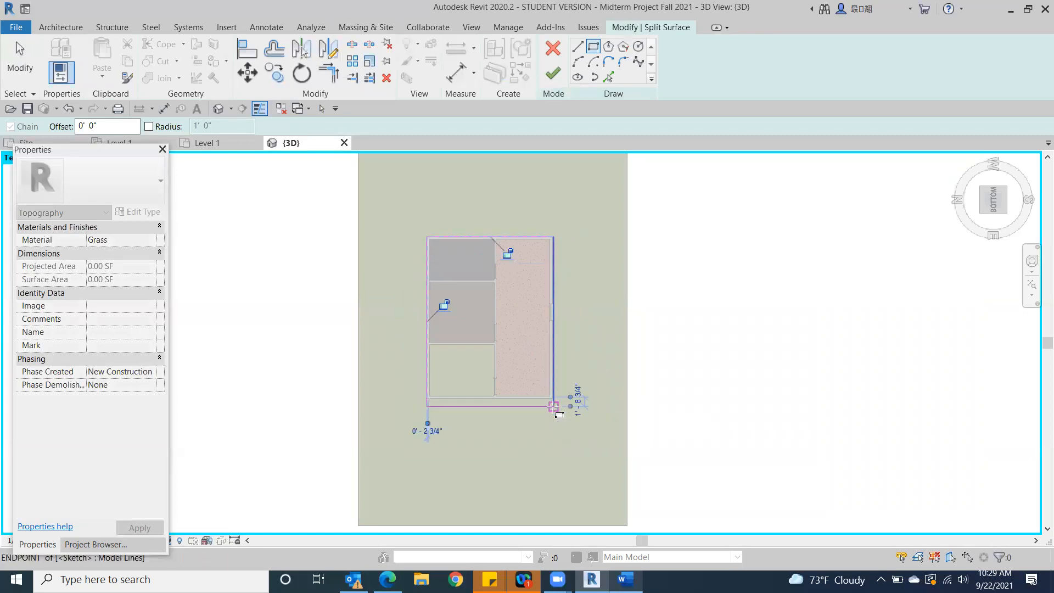
left_click(553, 75)
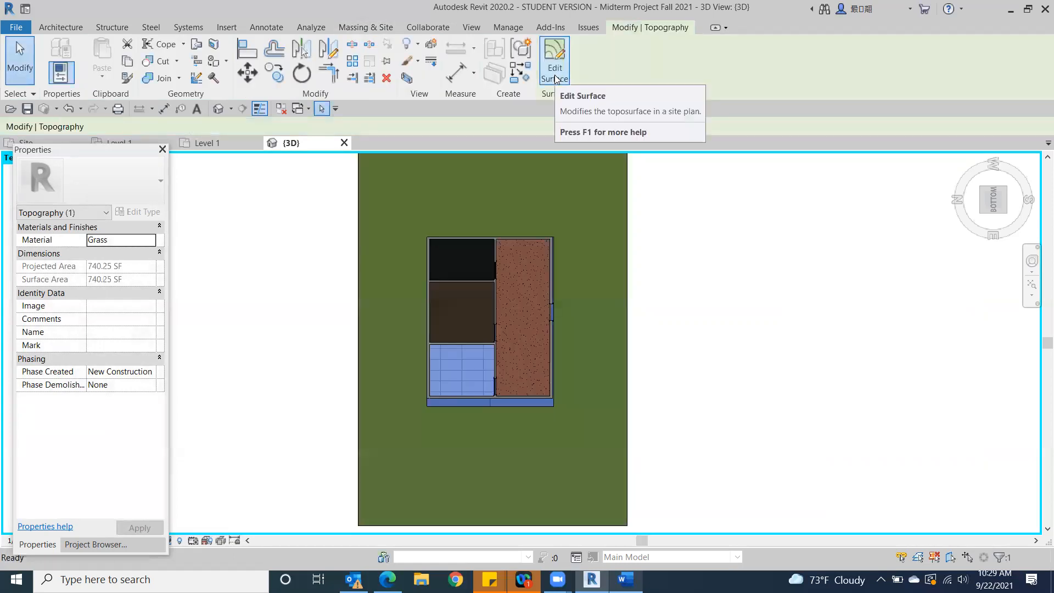
key("Escape")
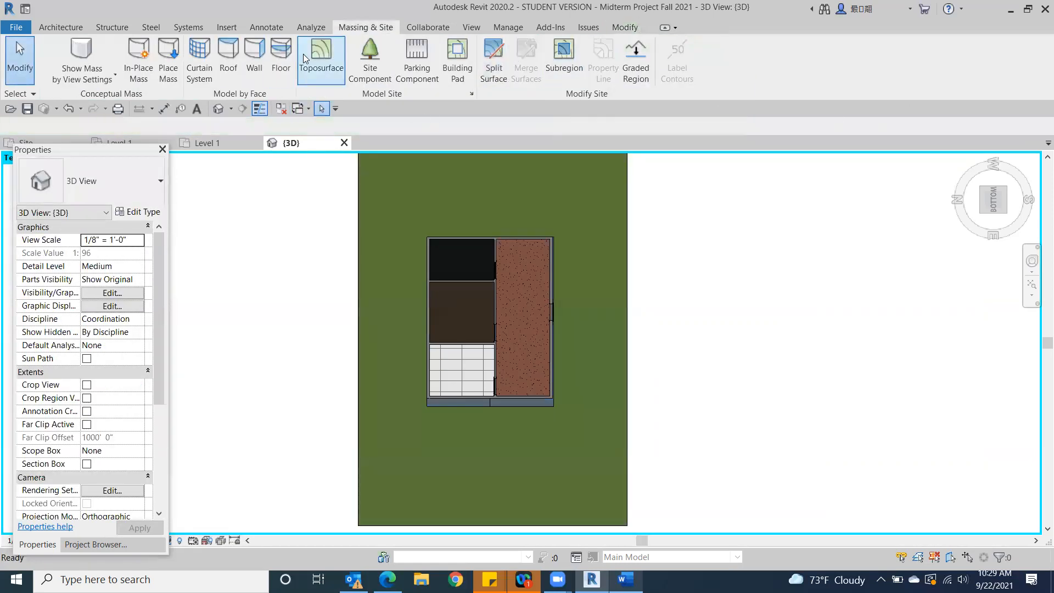
Examine the opening between the grass surface and the building's east wall in the home 3D view
left_click(967, 160)
scroll(792, 318, "up", 4)
middle_click_drag(267, 380, 722, 328)
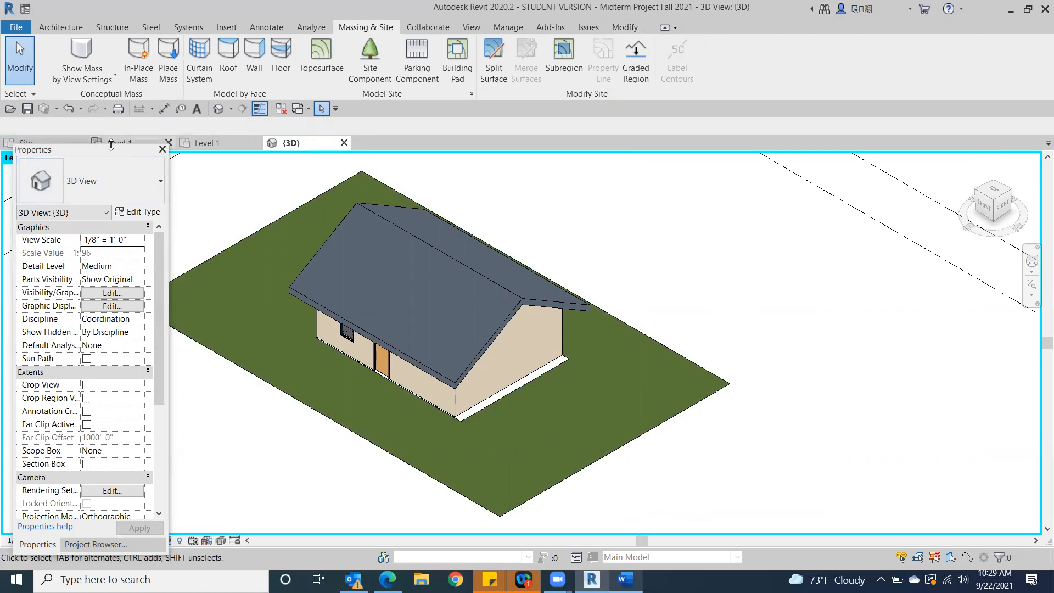
left_click_drag(114, 143, 112, 61)
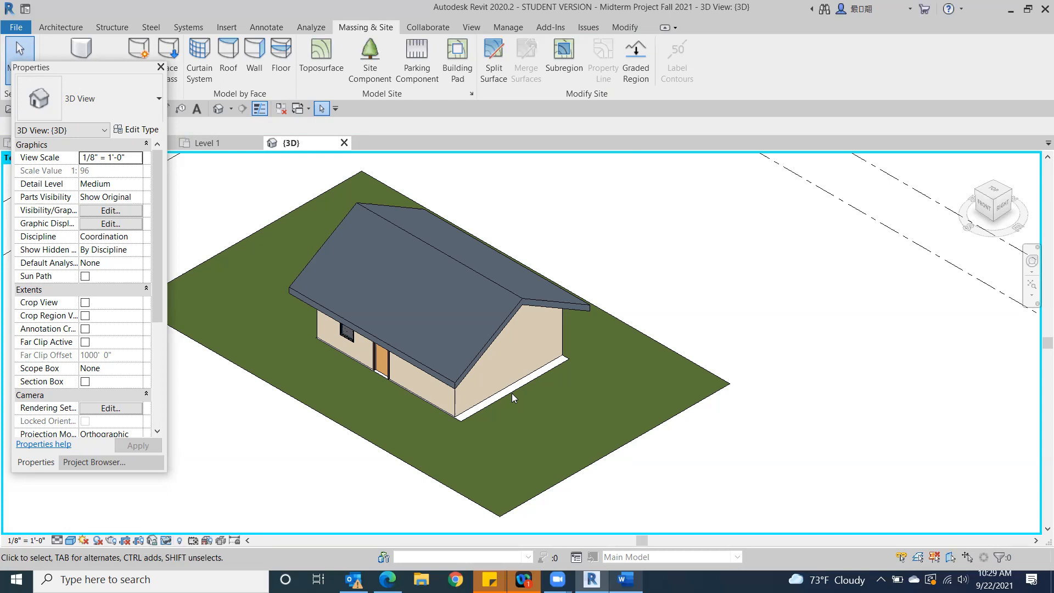
From the bottom view, open the outer Grass toposurface for surface editing
left_click_drag(991, 213, 968, 210)
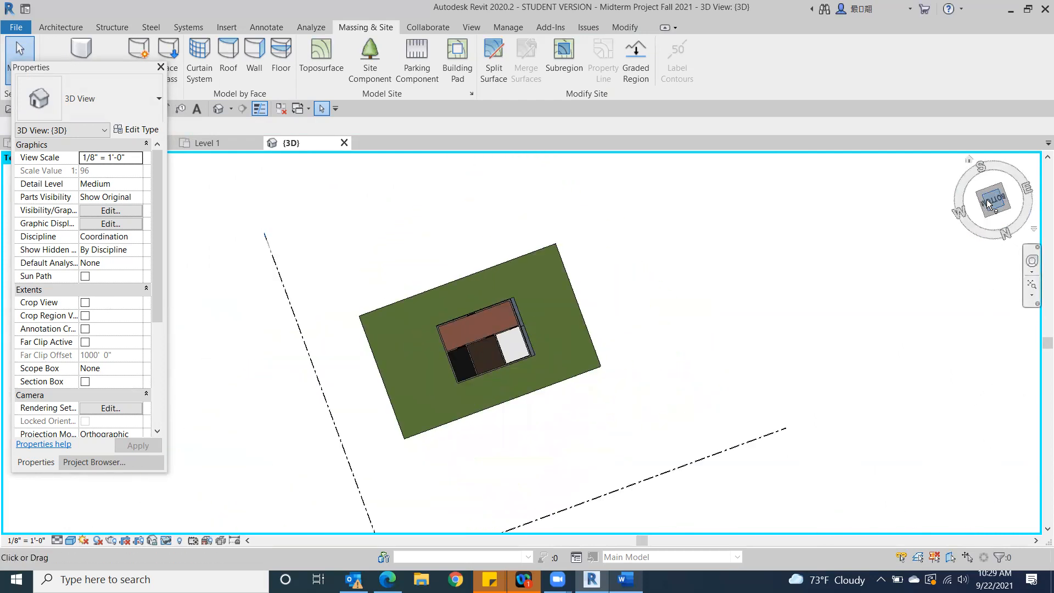
scroll(543, 384, "up", 3)
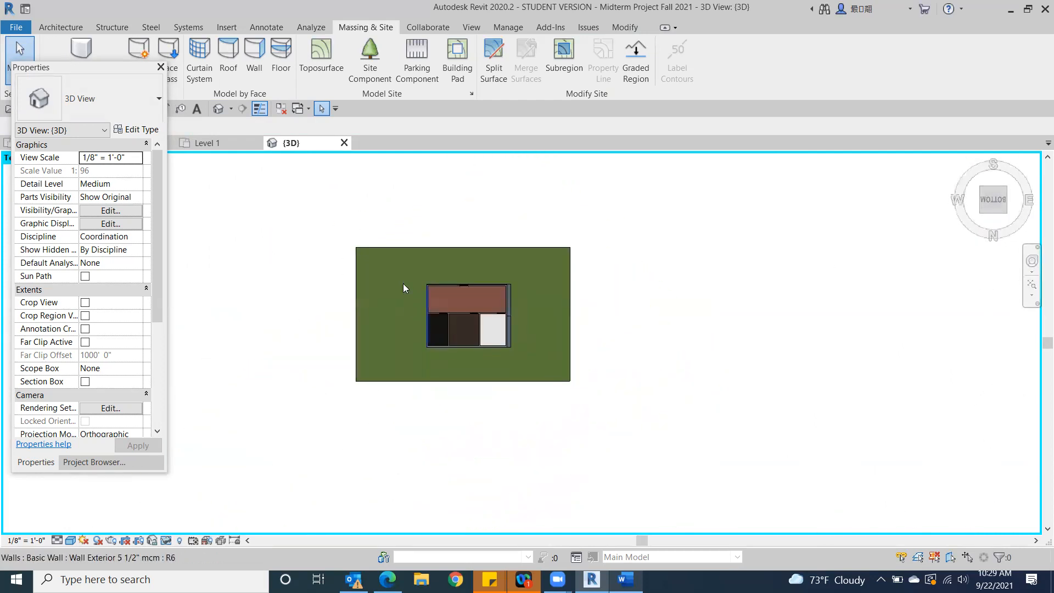
scroll(405, 283, "up", 2)
scroll(621, 284, "up", 1)
middle_click_drag(622, 285, 829, 264)
scroll(785, 299, "down", 1)
scroll(785, 301, "up", 1)
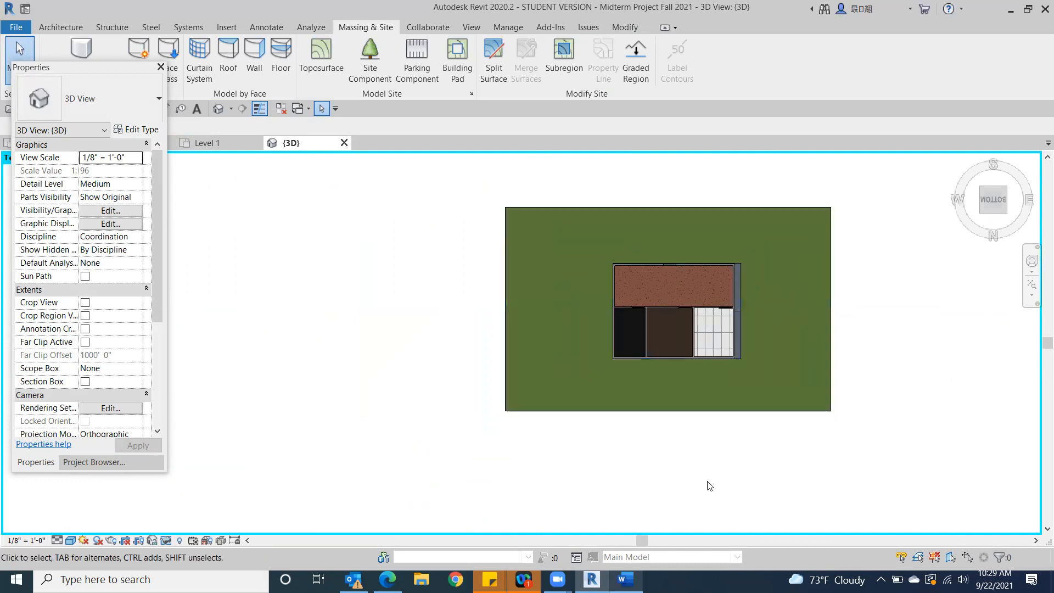
left_click(523, 302)
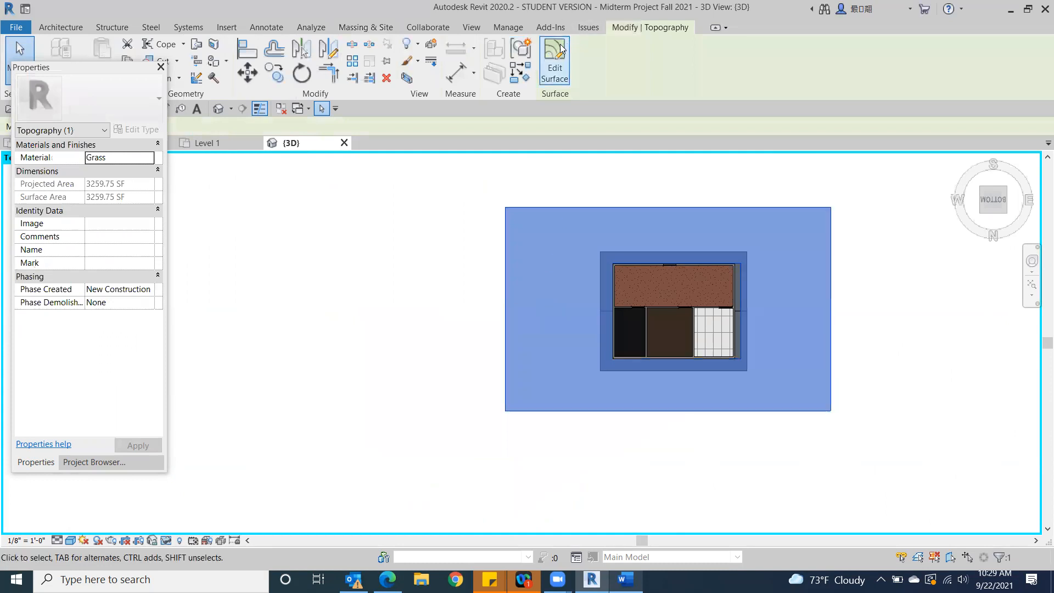
left_click(556, 60)
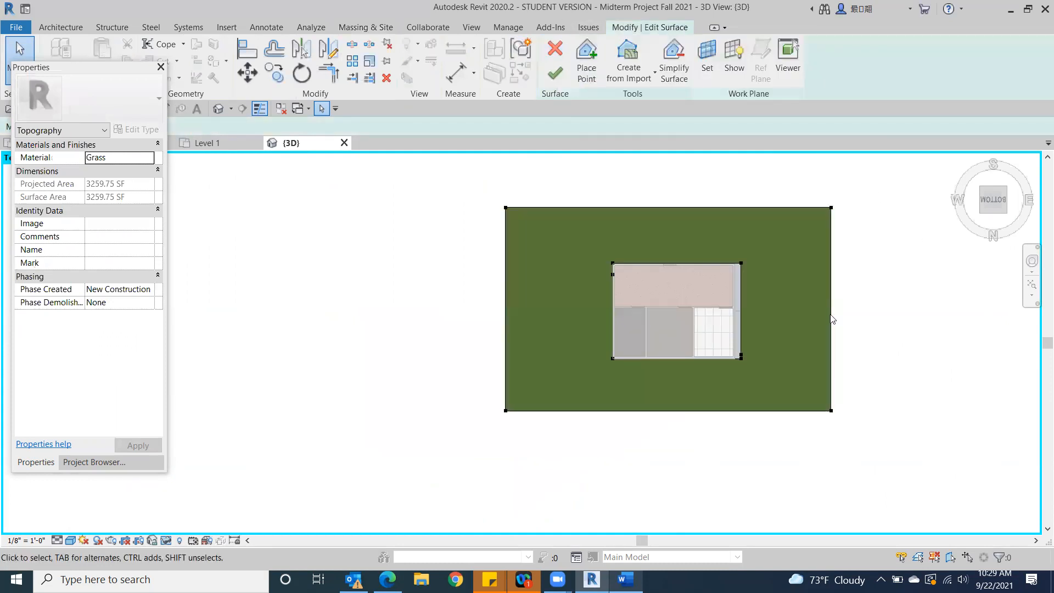
Move the boundary points on the east side of the grass surface's opening onto the building's east wall
scroll(752, 287, "up", 4)
scroll(755, 284, "up", 2)
scroll(747, 278, "down", 2)
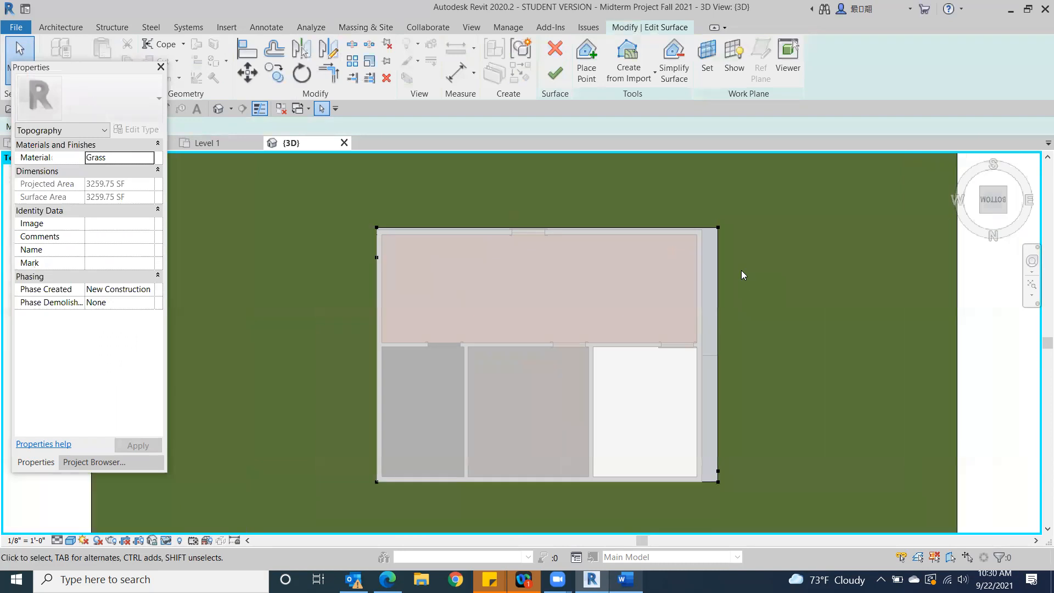
left_click(718, 228)
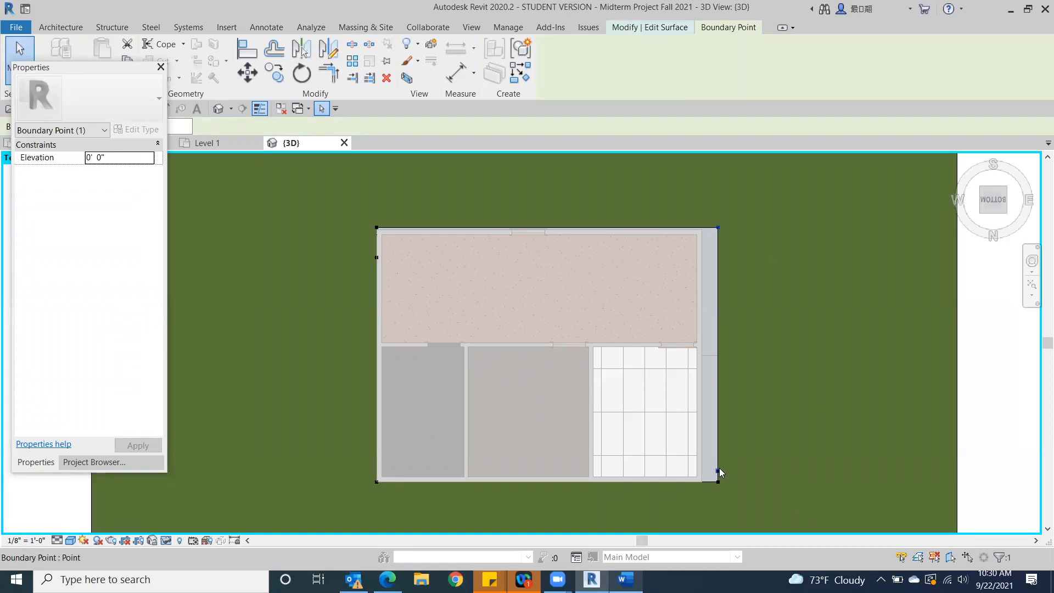
left_click_drag(706, 463, 701, 481)
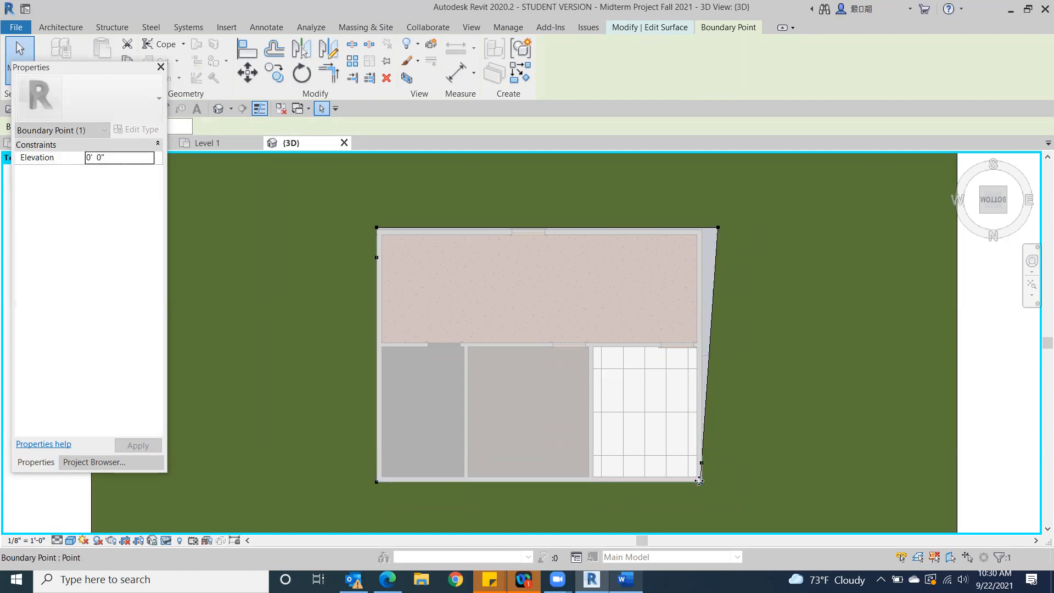
scroll(756, 262, "up", 4)
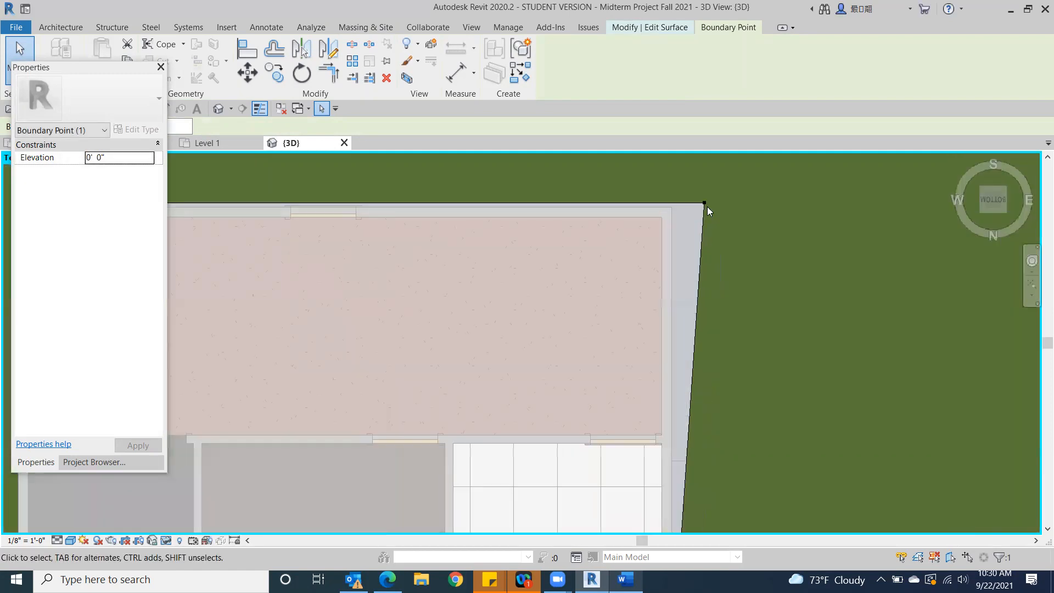
left_click_drag(702, 203, 670, 203)
Align the opening's northeast boundary point with the exterior wall corner and finish the surface edit
scroll(779, 330, "down", 3)
middle_click_drag(779, 329, 735, 233)
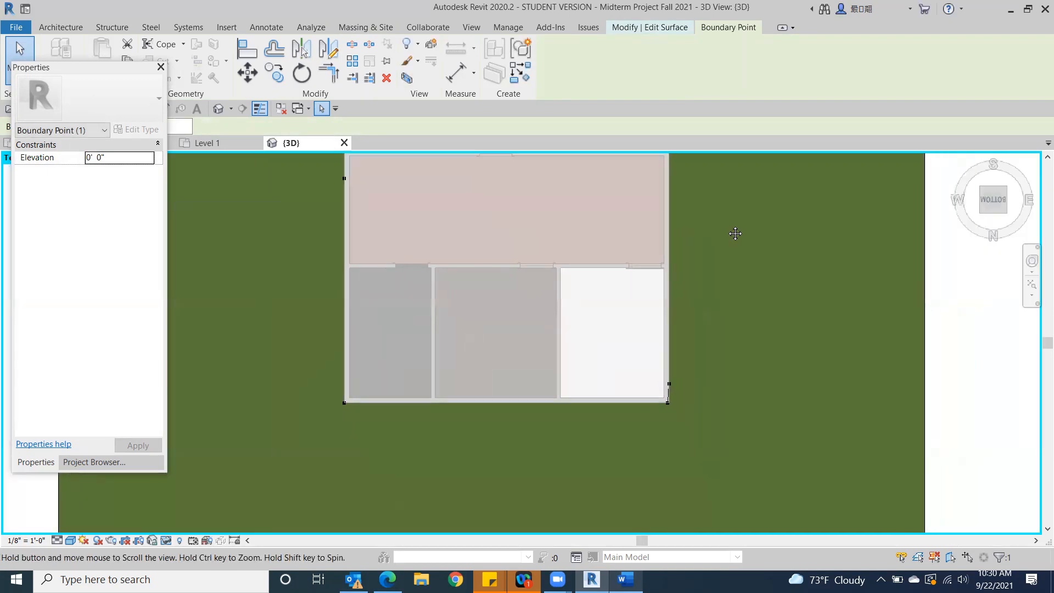
scroll(673, 379, "up", 5)
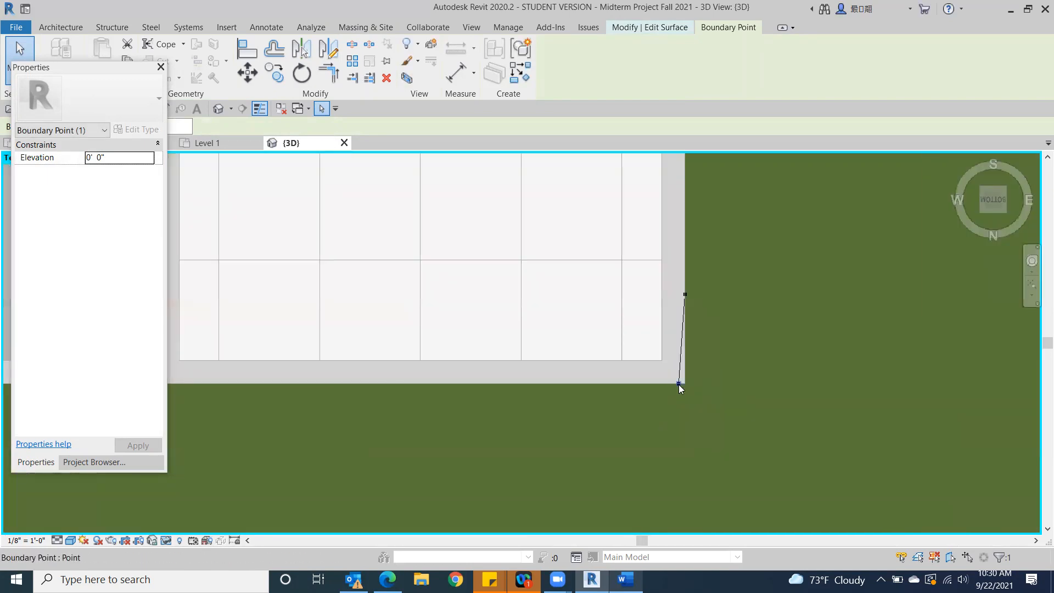
mouse_move(684, 383)
left_mouse_down()
mouse_move(698, 387)
mouse_move(685, 383)
left_mouse_up()
scroll(876, 391, "down", 5)
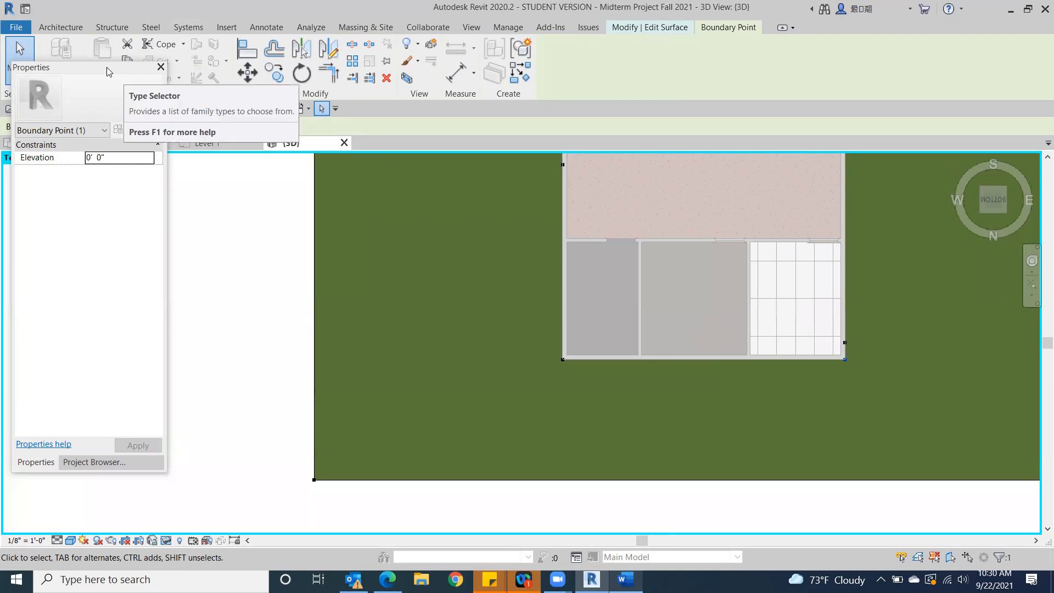
left_click_drag(107, 71, 109, 160)
scroll(528, 242, "down", 3)
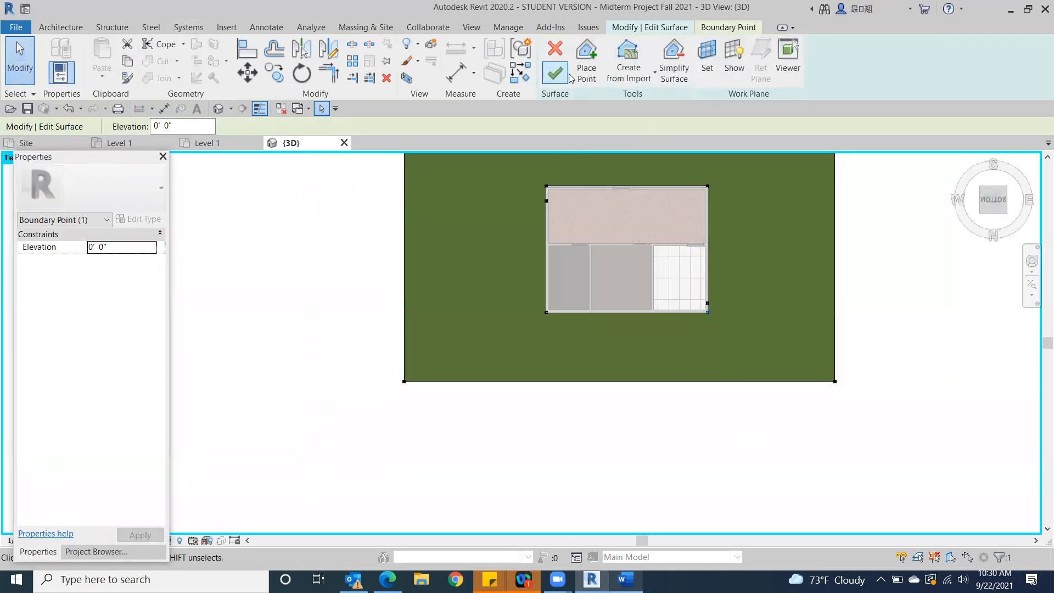
left_click(578, 75)
left_click(555, 73)
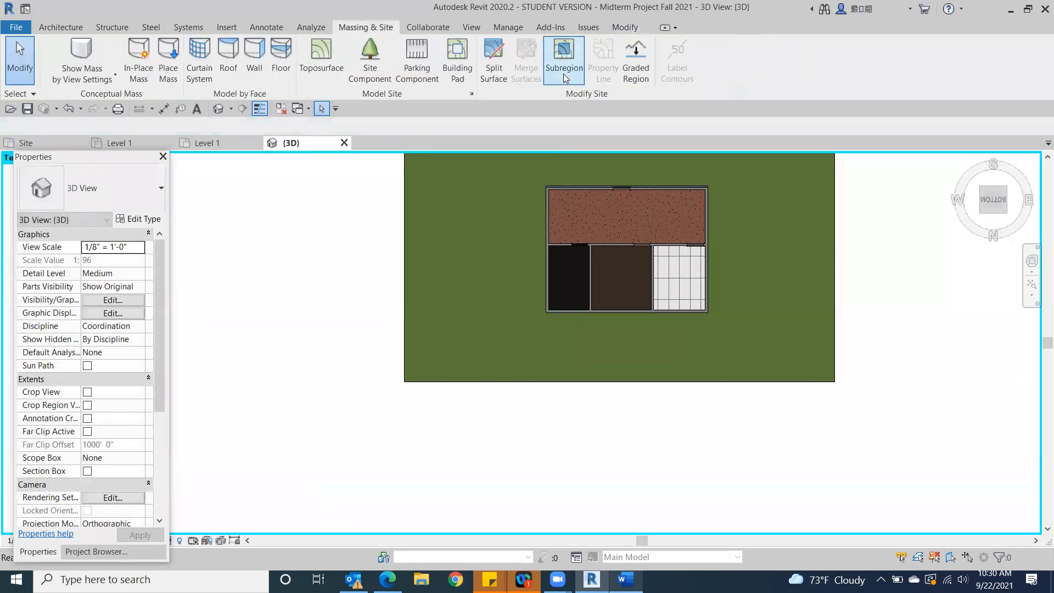
Delete the outer Grass toposurface around the building
mouse_move(1002, 193)
left_mouse_down()
mouse_move(969, 311)
mouse_move(979, 347)
mouse_move(950, 366)
mouse_move(718, 338)
mouse_move(1040, 345)
mouse_move(908, 273)
mouse_move(897, 252)
mouse_move(875, 282)
mouse_move(867, 214)
mouse_move(867, 249)
mouse_move(932, 273)
mouse_move(684, 186)
mouse_move(534, 184)
mouse_move(629, 213)
left_mouse_up()
left_click(1032, 284)
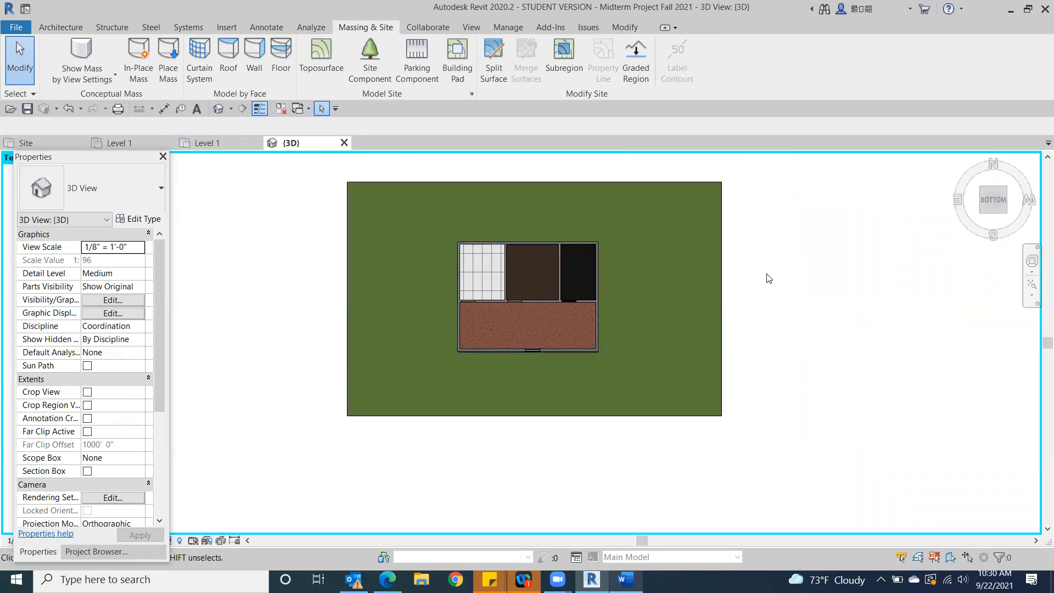
left_click(654, 245)
key("Escape")
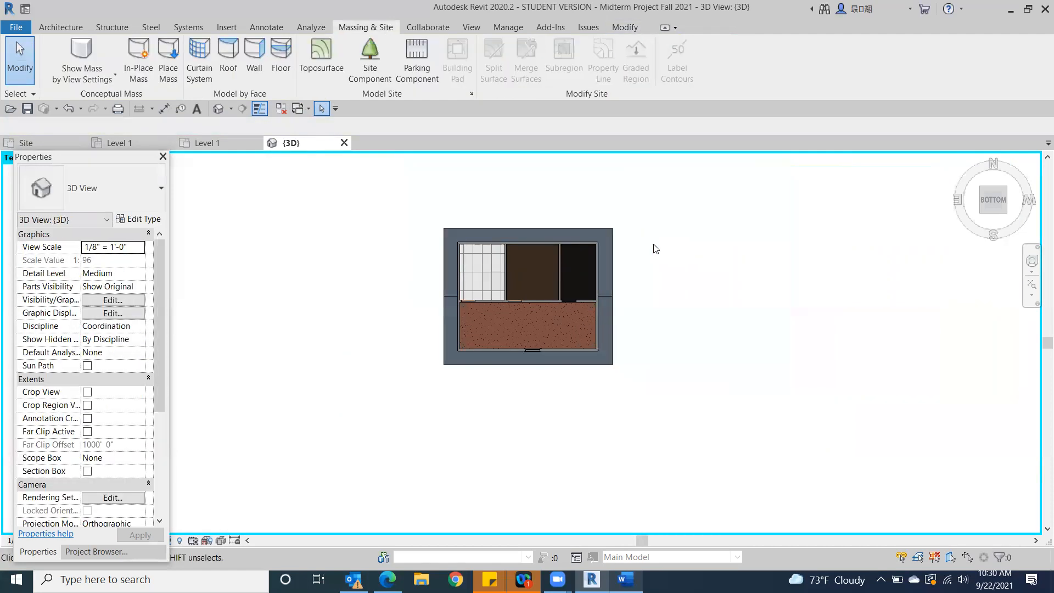
Create a four-cornered toposurface around the building with its points at absolute elevation 0' 0"
left_click(323, 53)
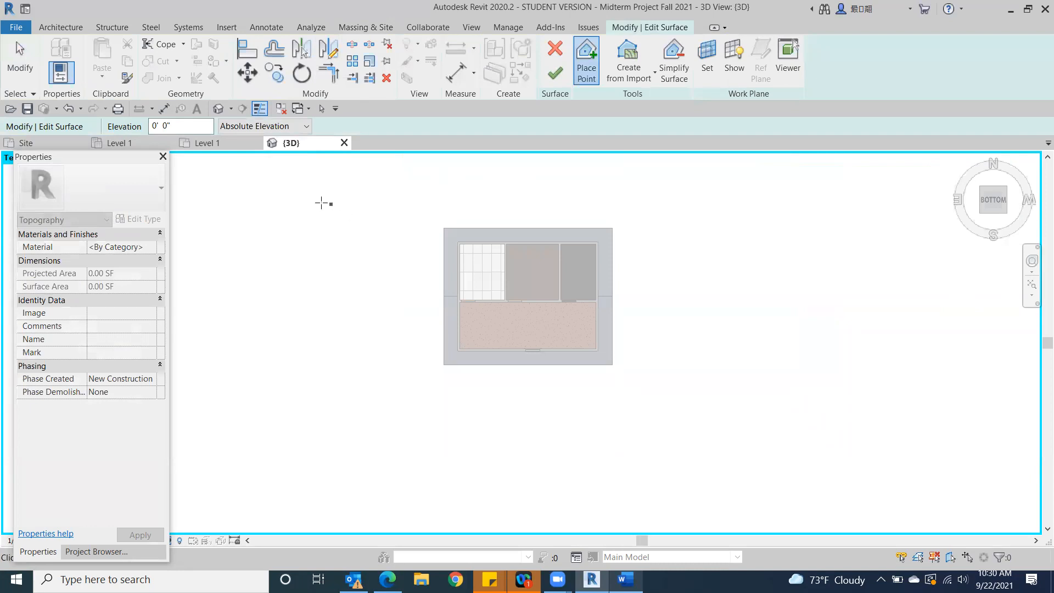
left_click(343, 204)
left_click(804, 230)
left_click(716, 203)
left_click(737, 330)
left_click(709, 436)
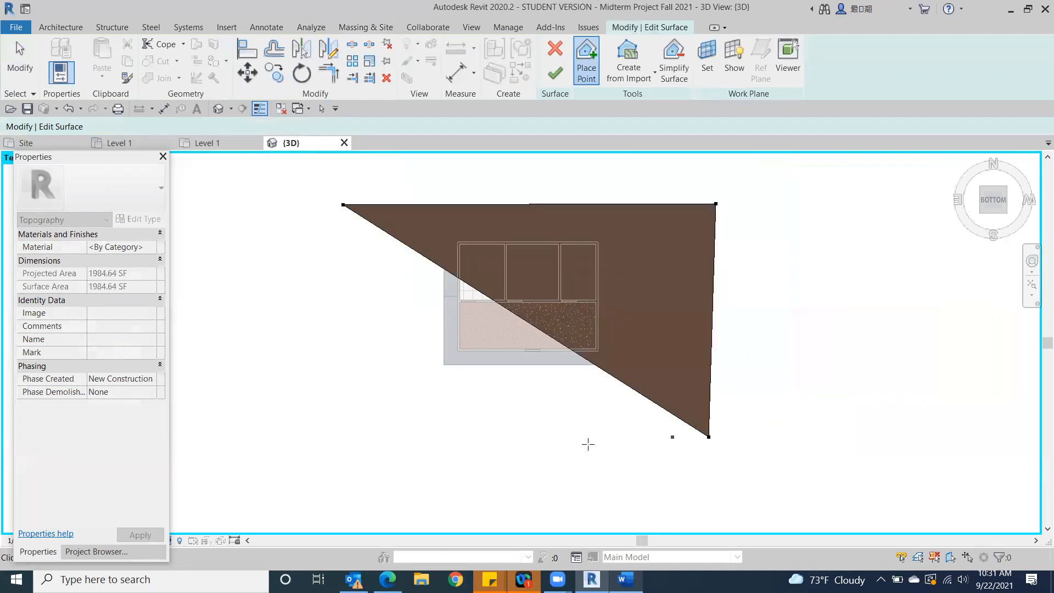
left_click(374, 437)
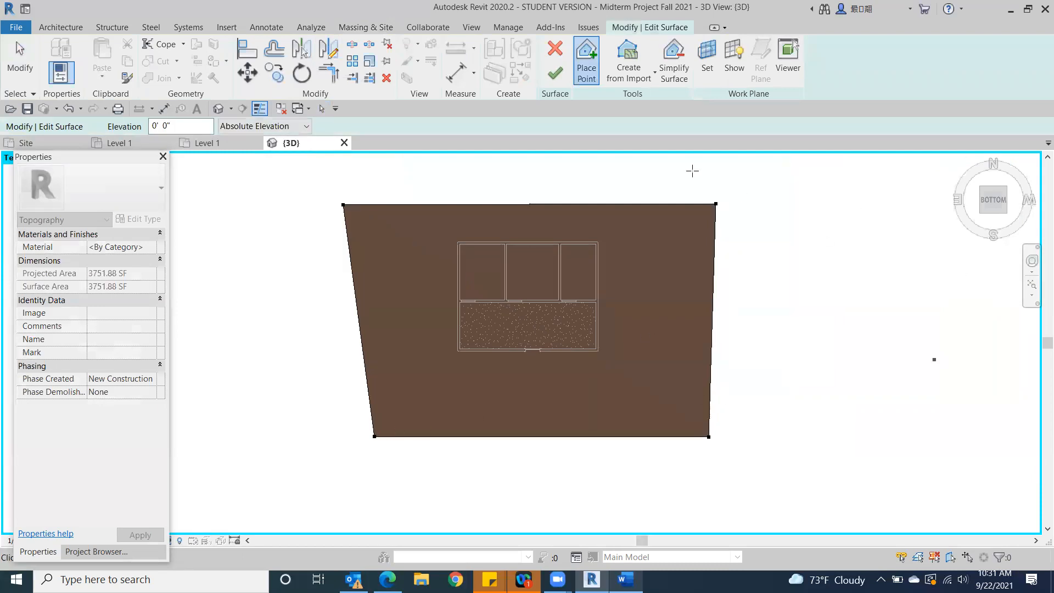
left_click(554, 76)
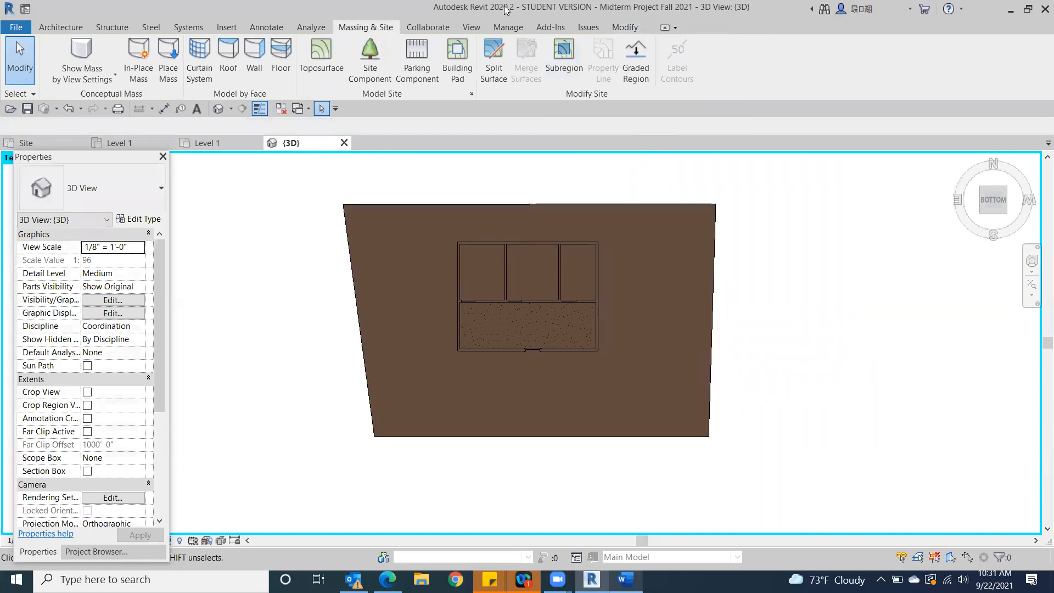
Split the new toposurface with a 30'-0" by 23'-3 1/2" rectangle snapped to the exterior wall corners
left_click(494, 60)
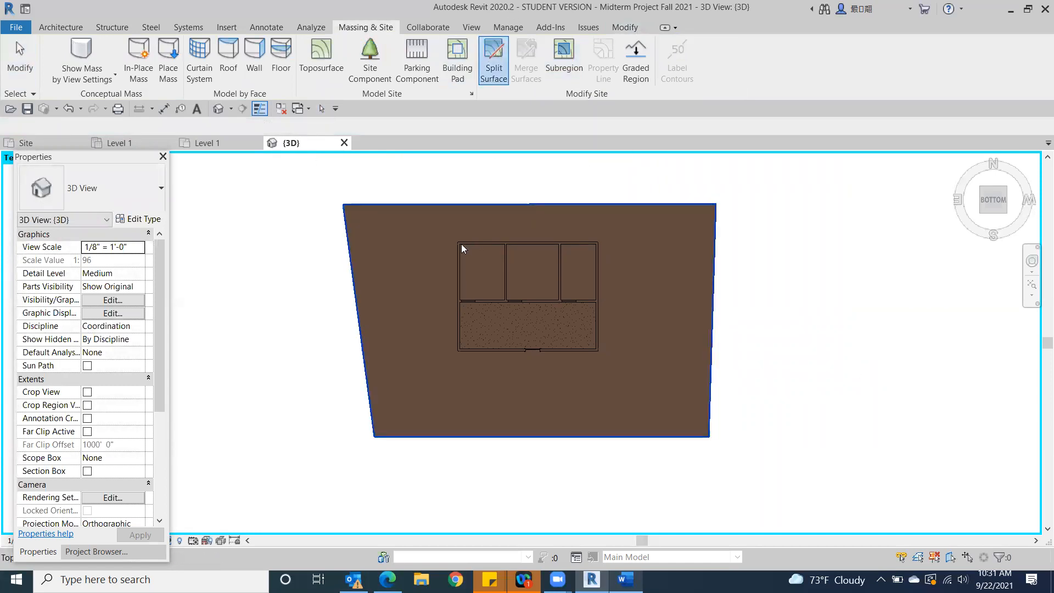
left_click(388, 226)
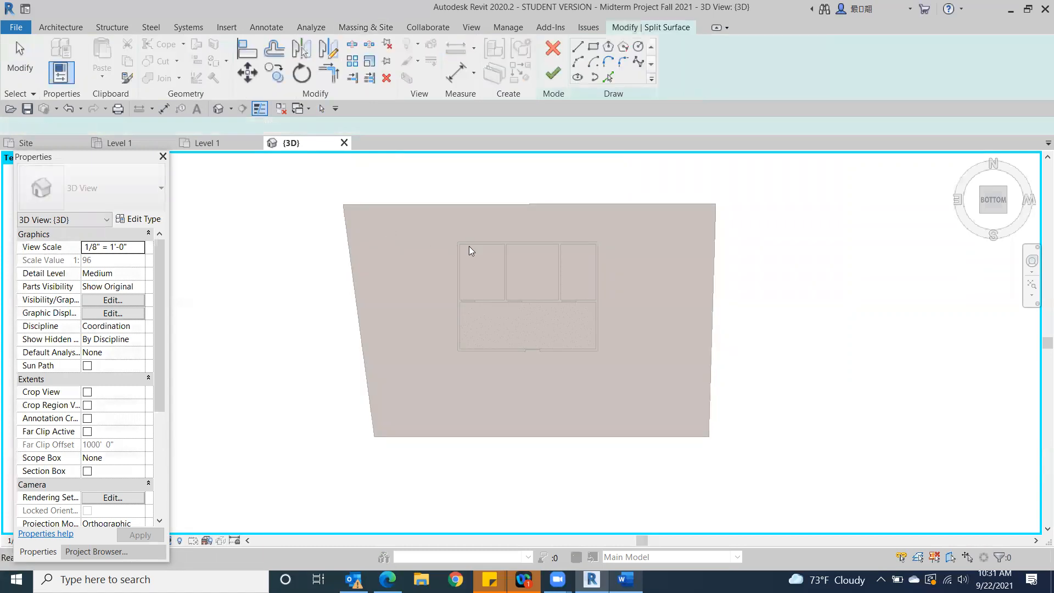
left_click(593, 47)
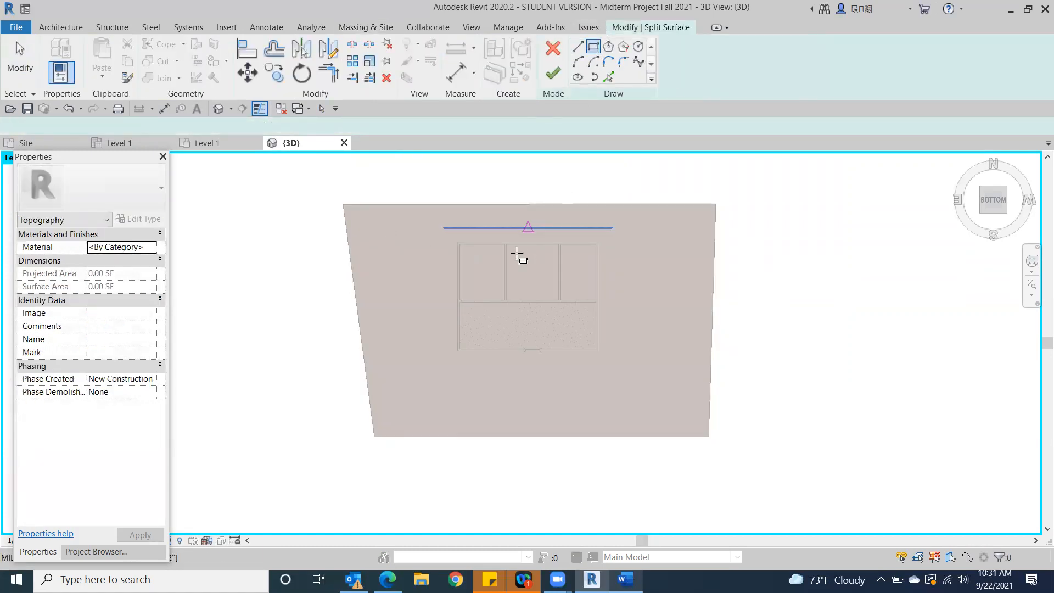
scroll(489, 259, "up", 4)
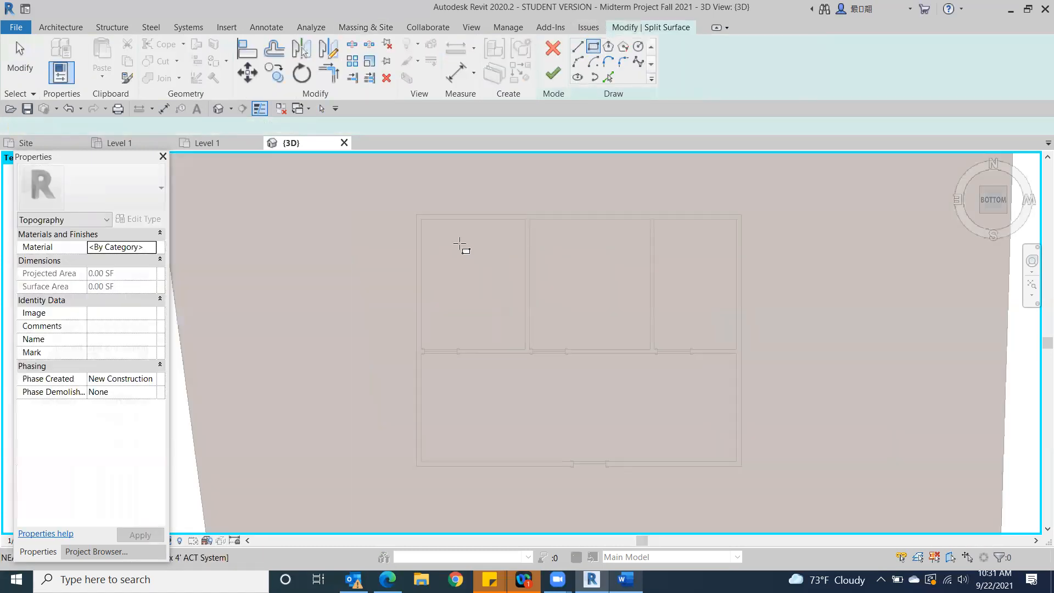
left_click(416, 214)
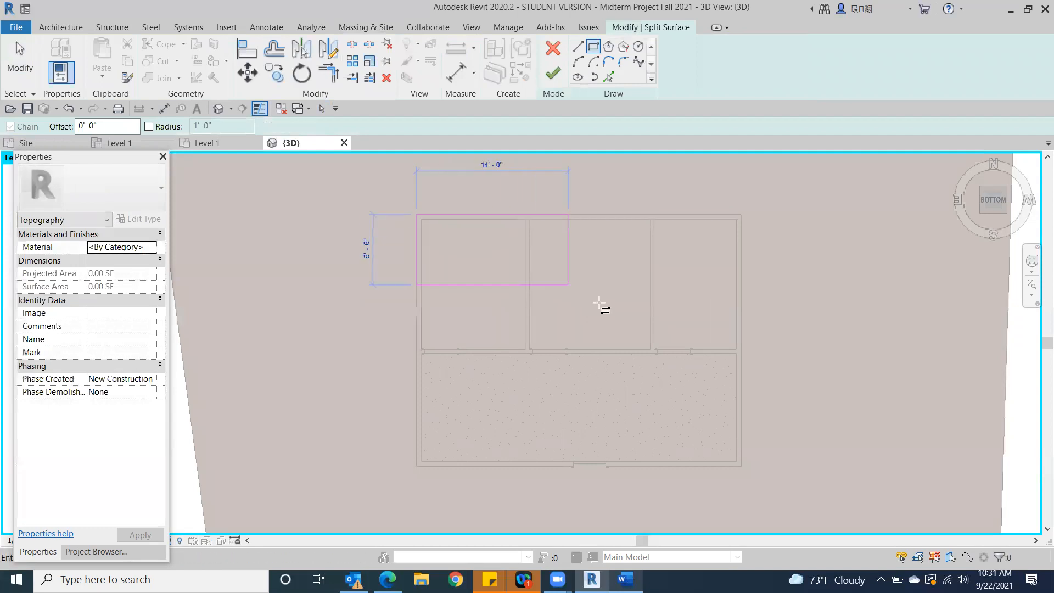
left_click(747, 466)
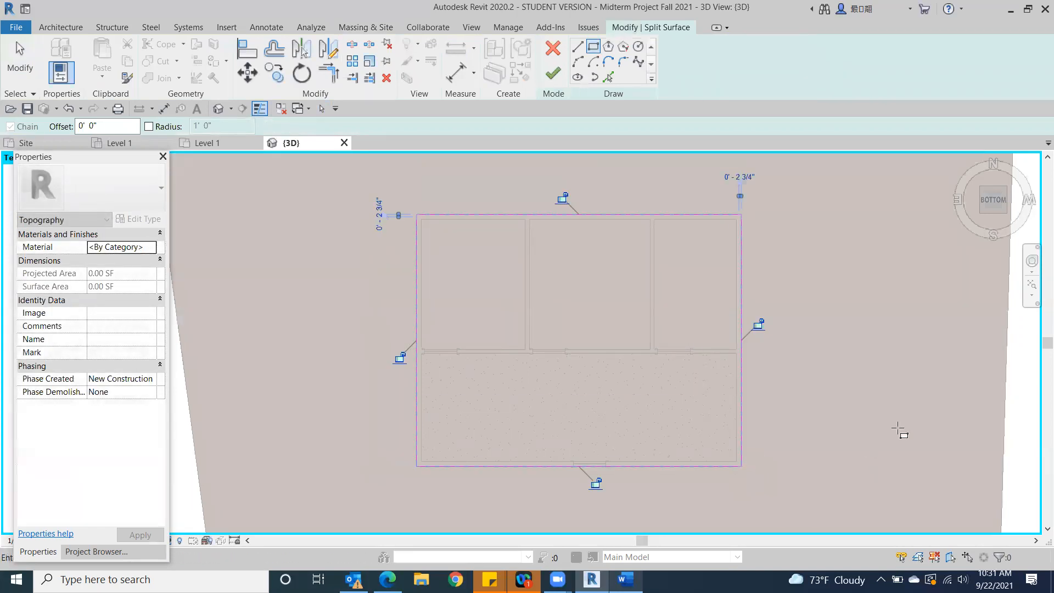
left_click(553, 74)
scroll(419, 295, "down", 3)
left_click(250, 335)
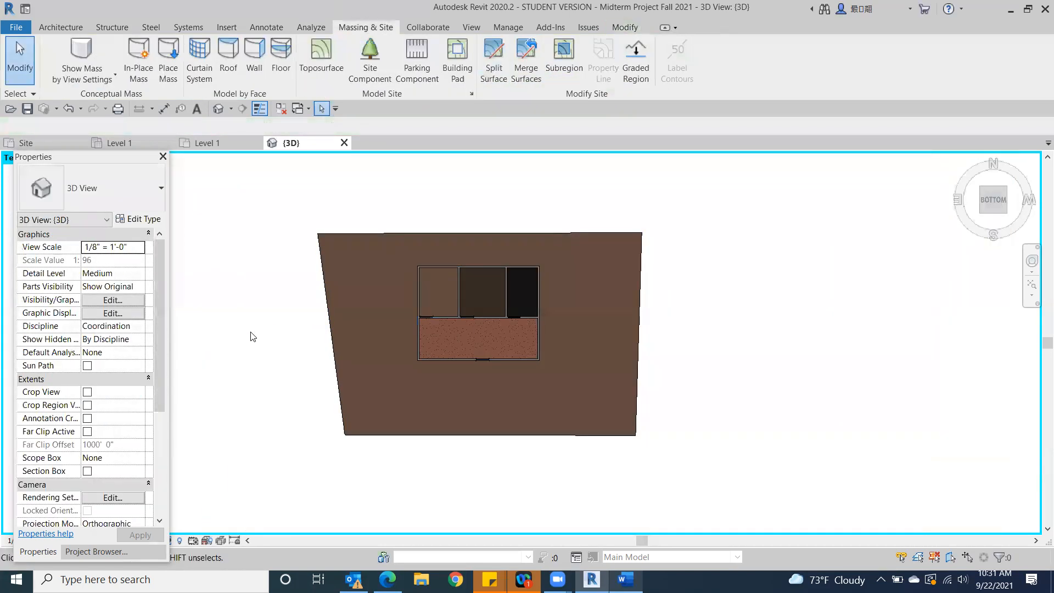
Delete the inner piece of the split toposurface within the building's footprint
mouse_move(988, 199)
left_mouse_down()
mouse_move(1007, 236)
mouse_move(994, 358)
mouse_move(165, 394)
mouse_move(285, 405)
mouse_move(230, 340)
mouse_move(26, 221)
mouse_move(934, 193)
mouse_move(869, 184)
mouse_move(907, 249)
mouse_move(894, 172)
mouse_move(899, 189)
left_mouse_up()
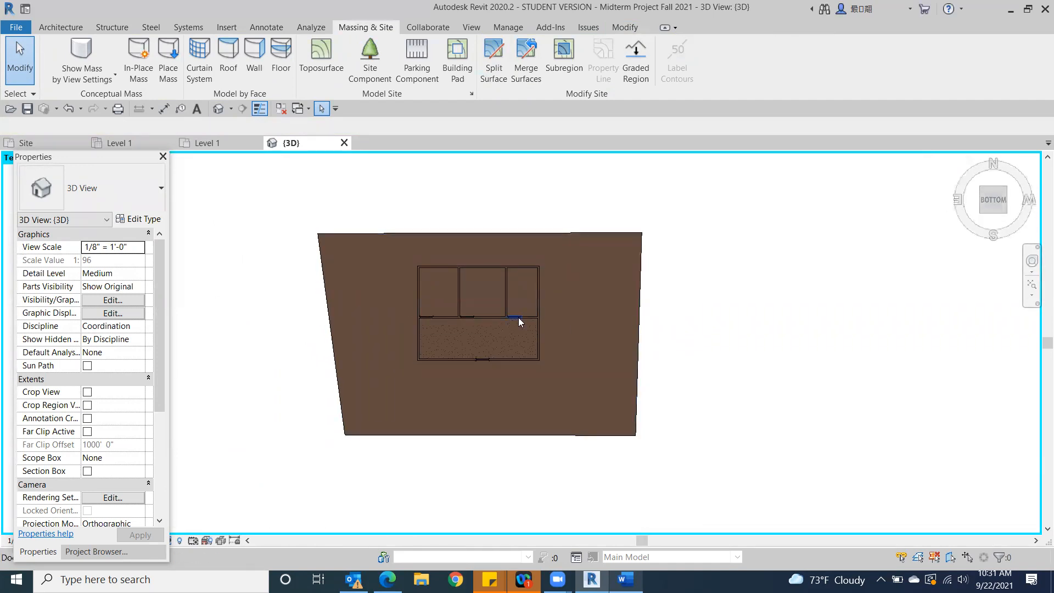
left_click(410, 285)
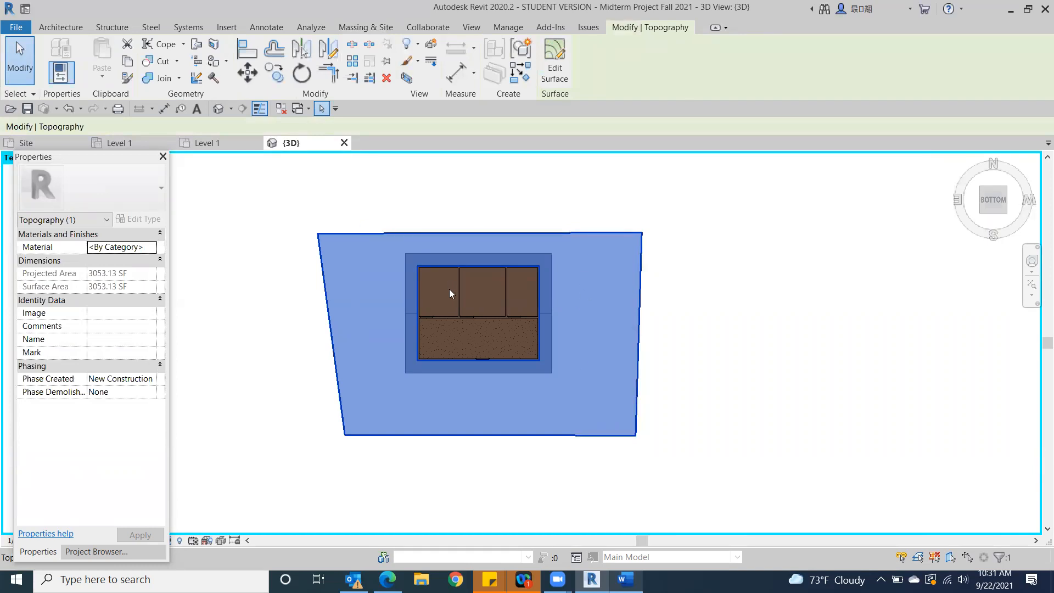
left_click(719, 319)
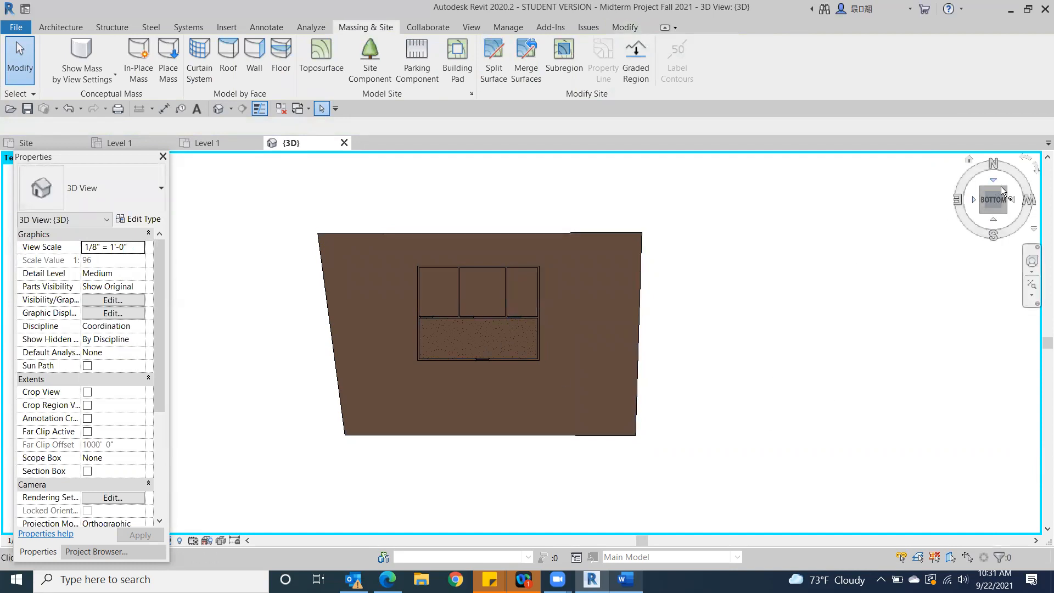
left_click_drag(1006, 192, 953, 239)
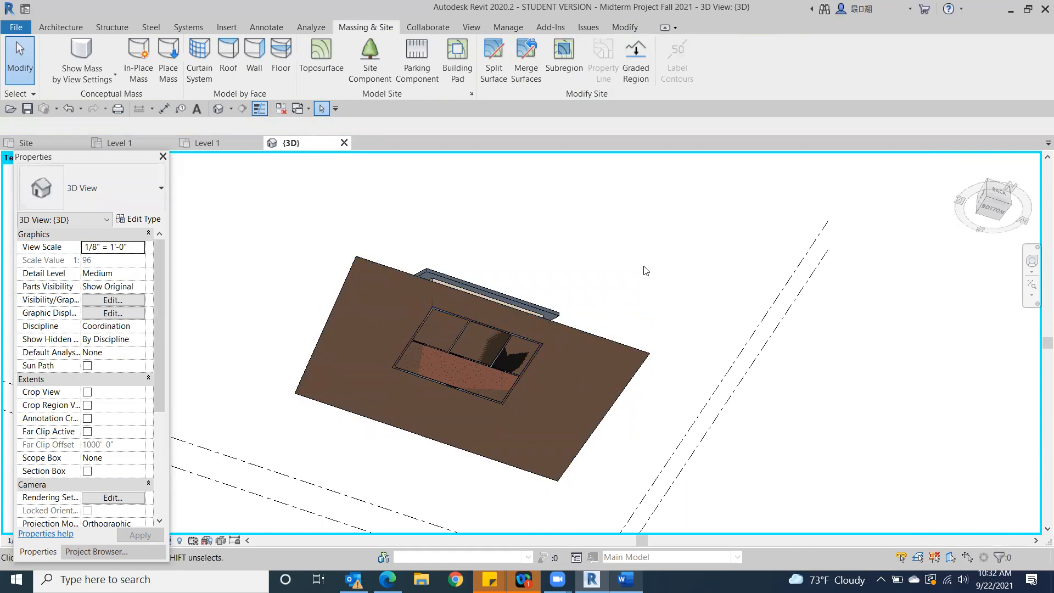
left_click_drag(991, 208, 1001, 242)
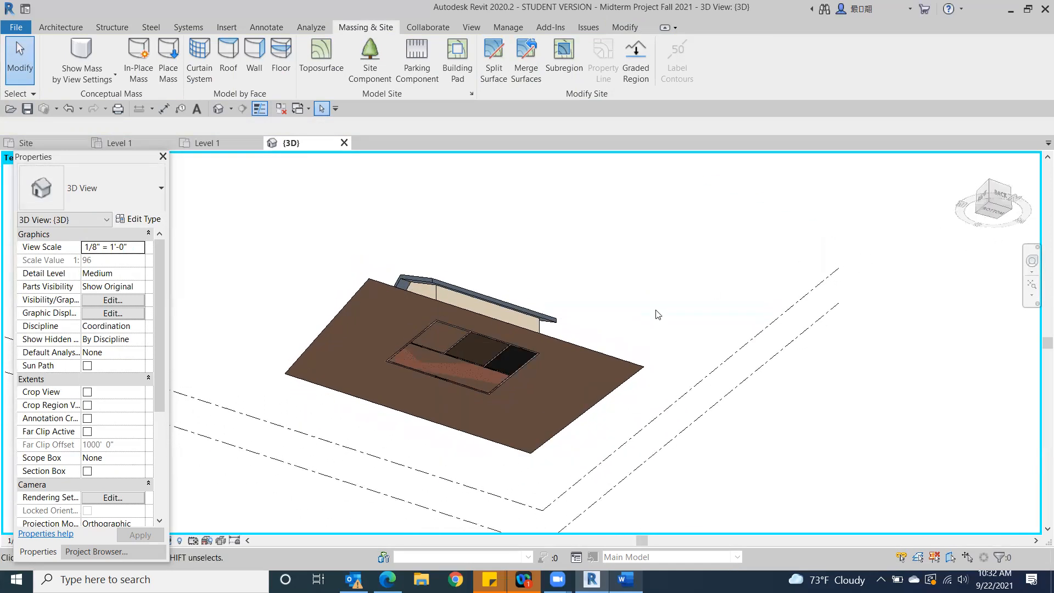
left_click(435, 333)
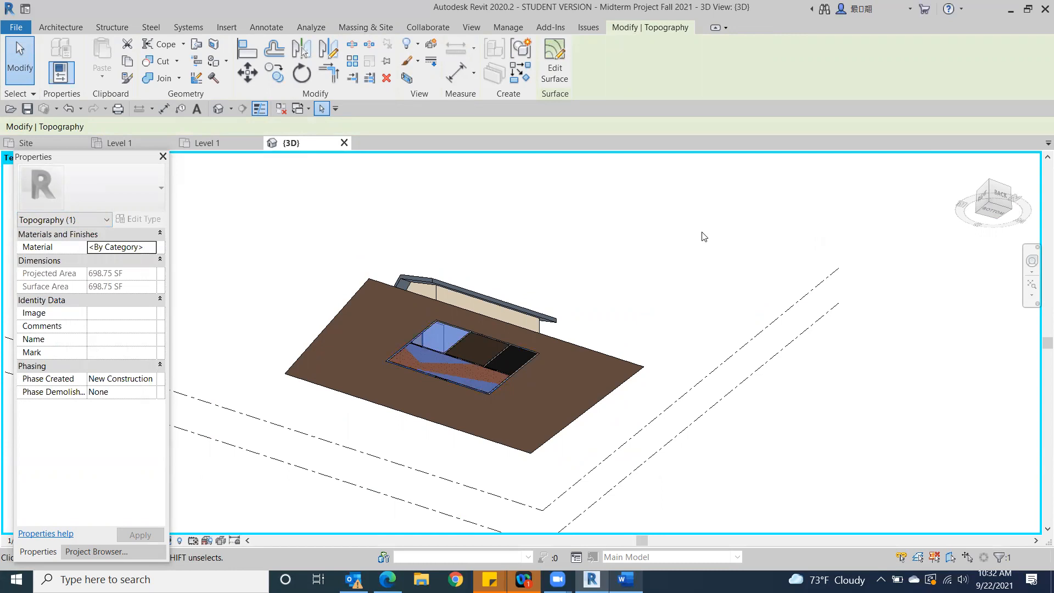
key("Escape")
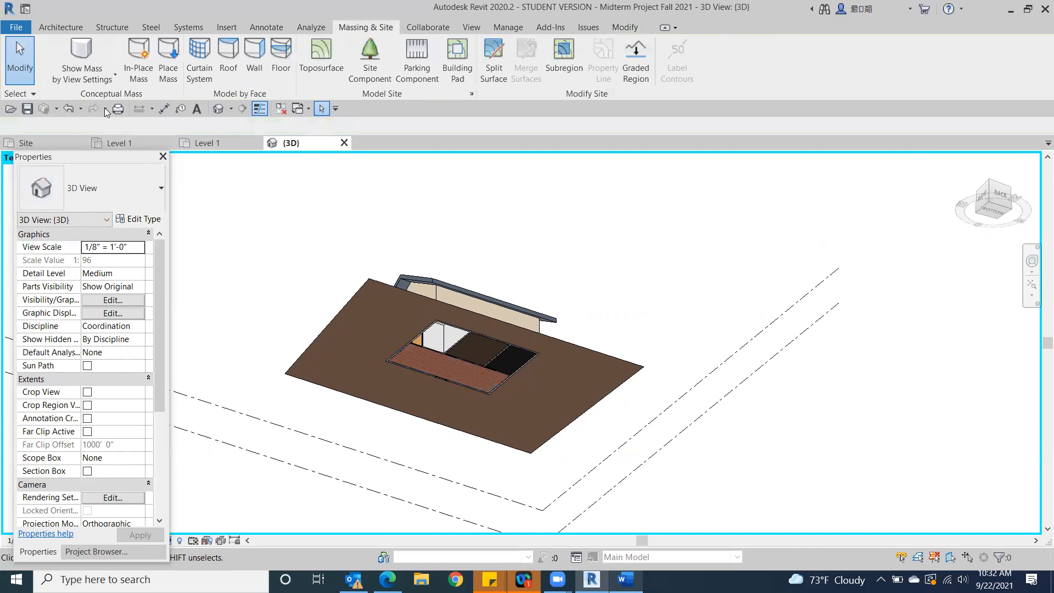
Reset the temporary hide/isolate to restore the hidden elements in the 3D view
left_click_drag(97, 163, 91, 62)
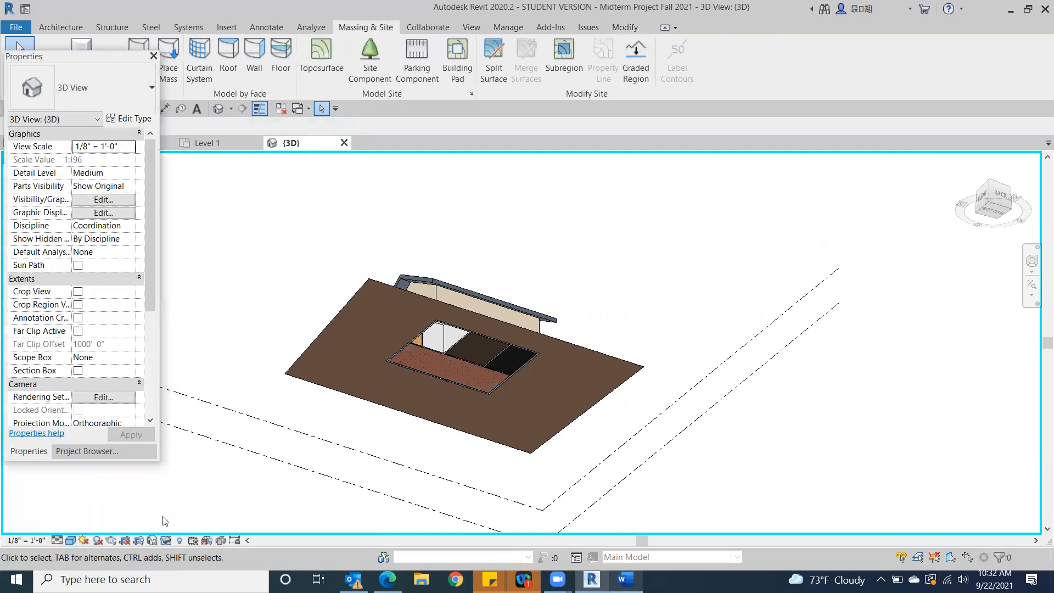
left_click(167, 541)
left_click(221, 524)
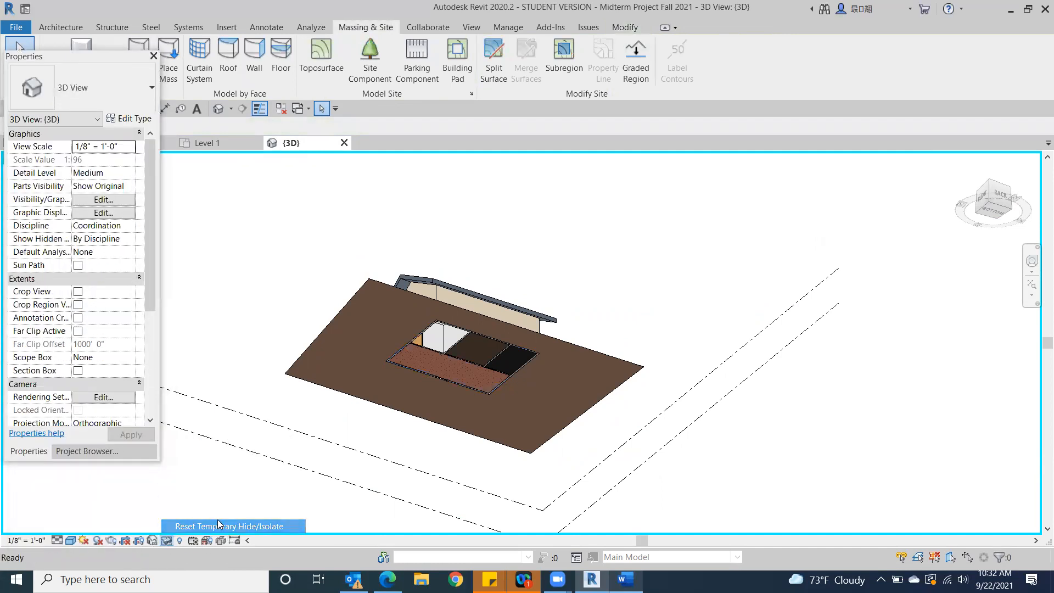
Examine the building and the surrounding toposurface from the corner and front 3D views
left_click(987, 186)
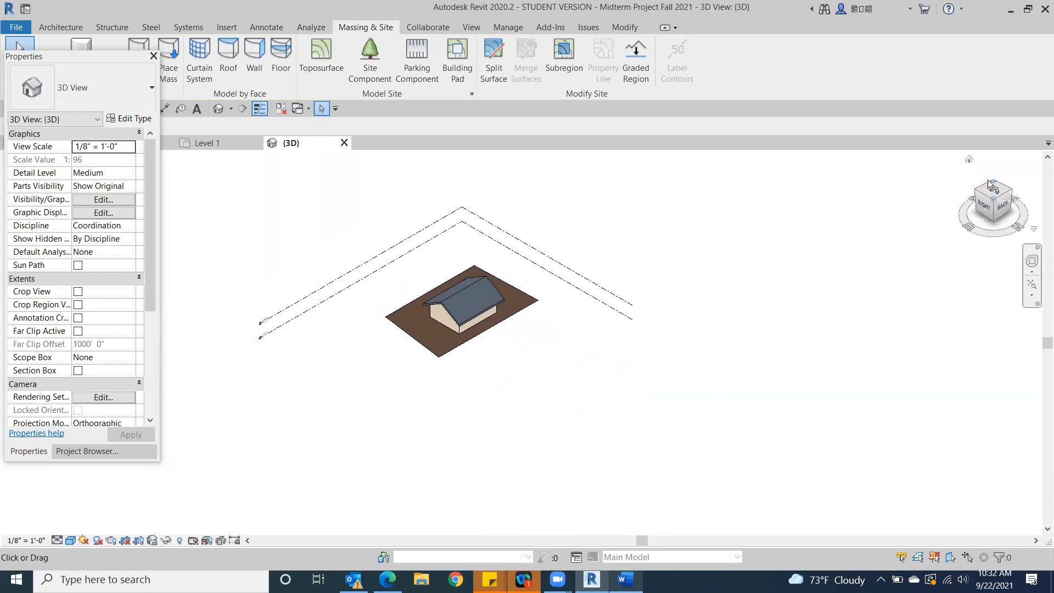
left_click(978, 191)
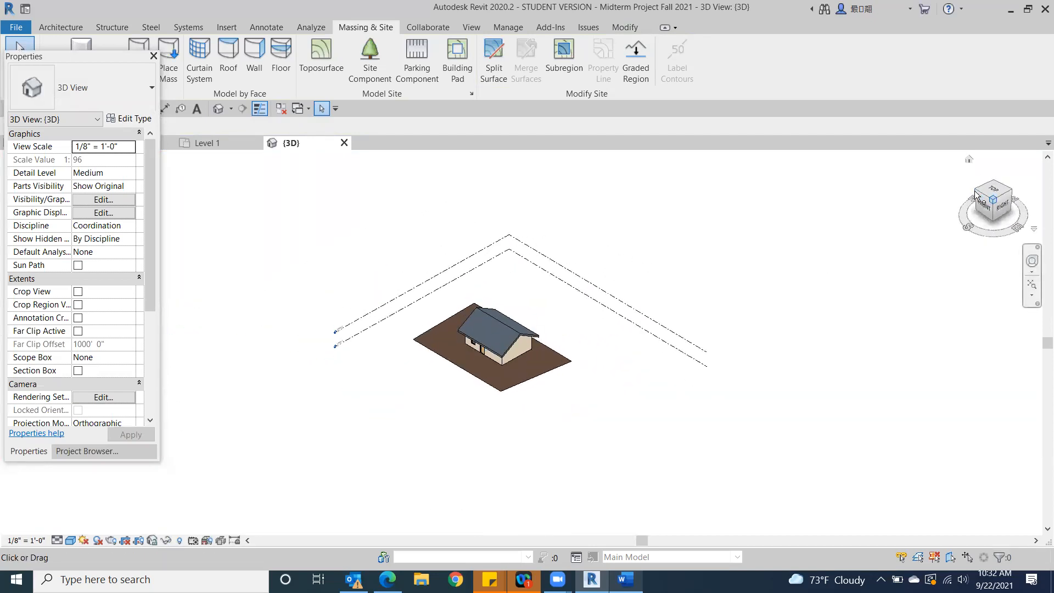
left_click(977, 193)
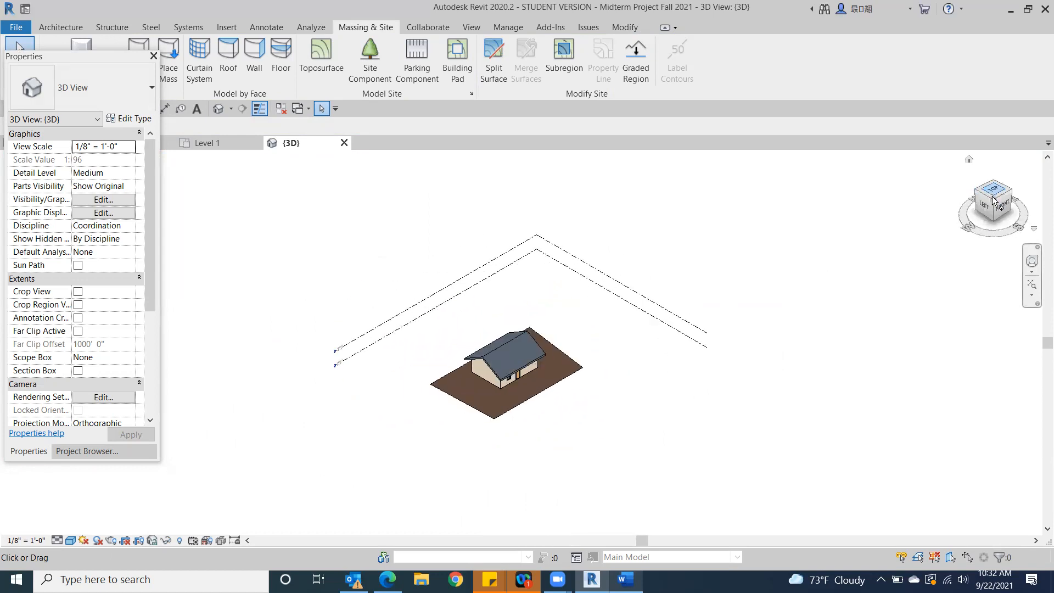
left_click(981, 202)
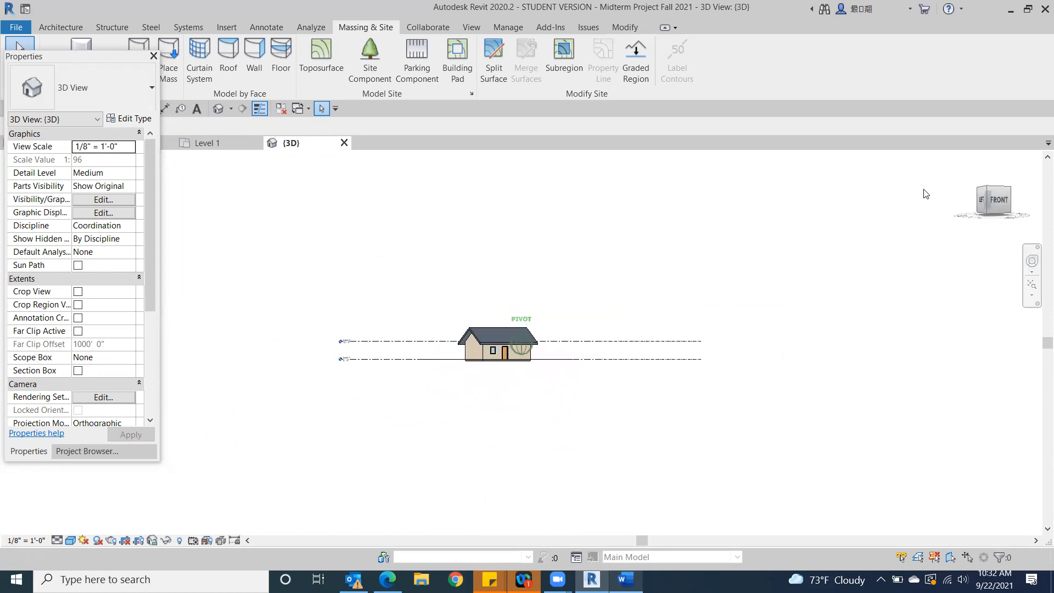
scroll(500, 397, "up", 5)
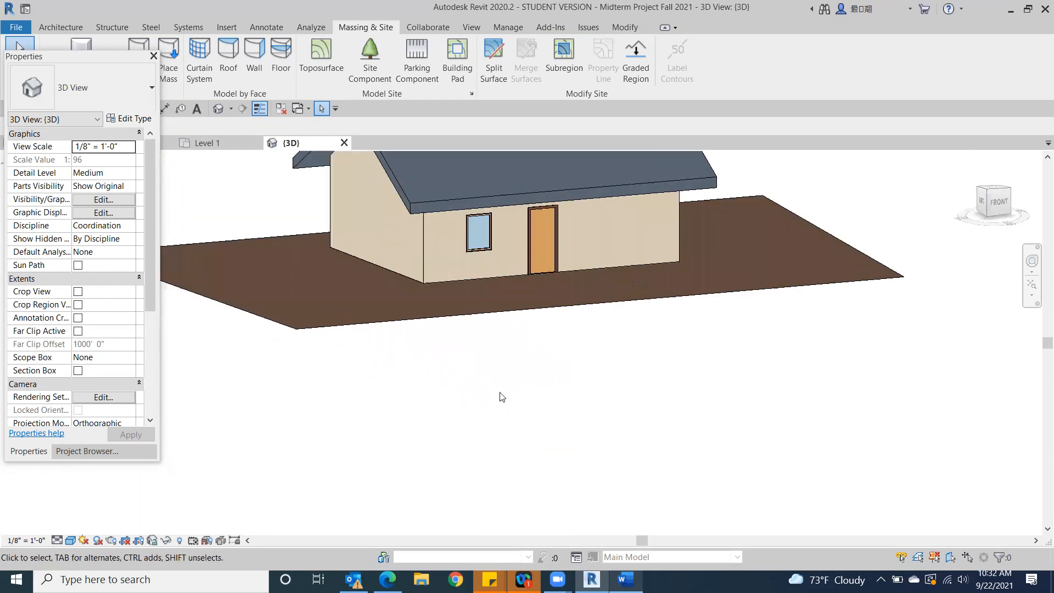
middle_click_drag(510, 376, 496, 467)
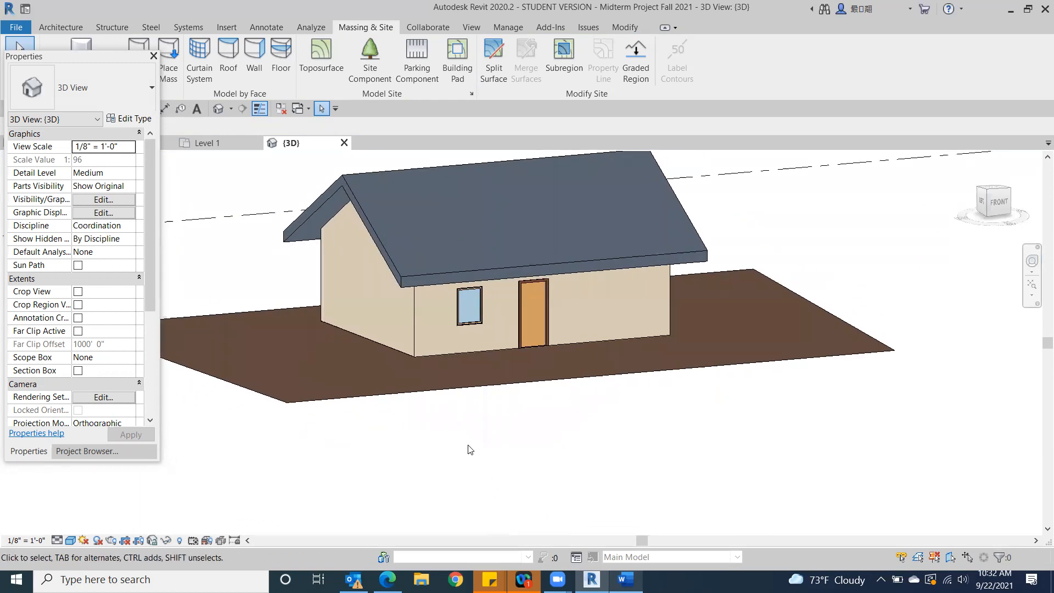
scroll(518, 437, "down", 3)
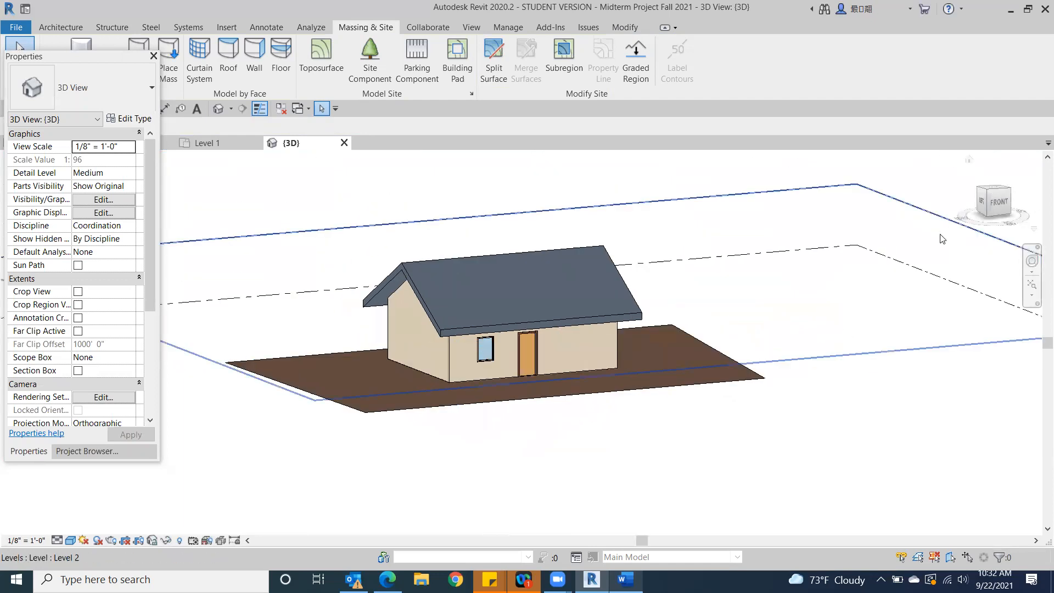
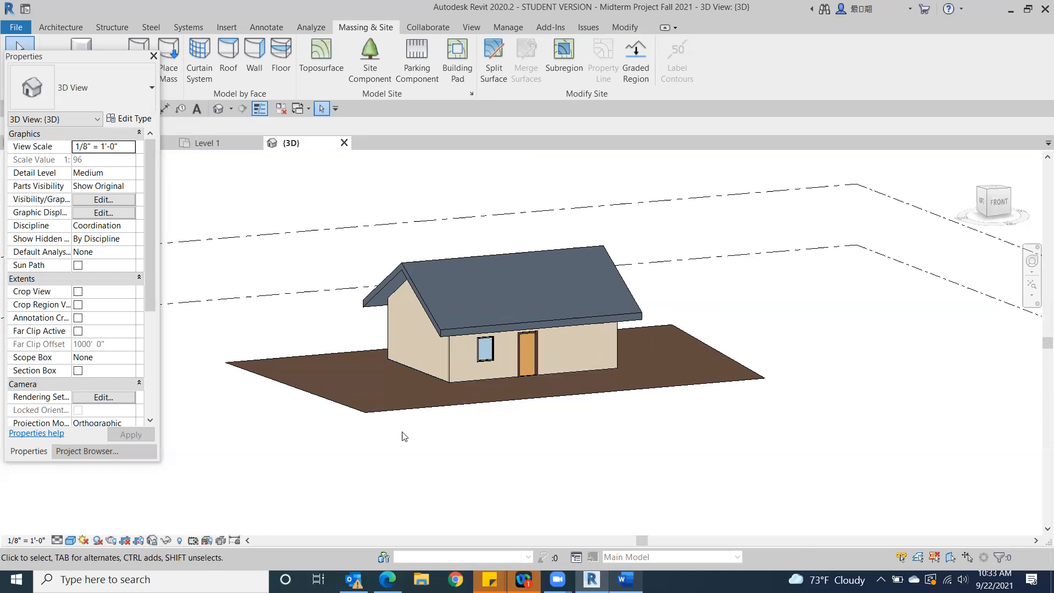
Delete the toposurface around the building and open the Site floor plan
left_click(365, 413)
key("Delete")
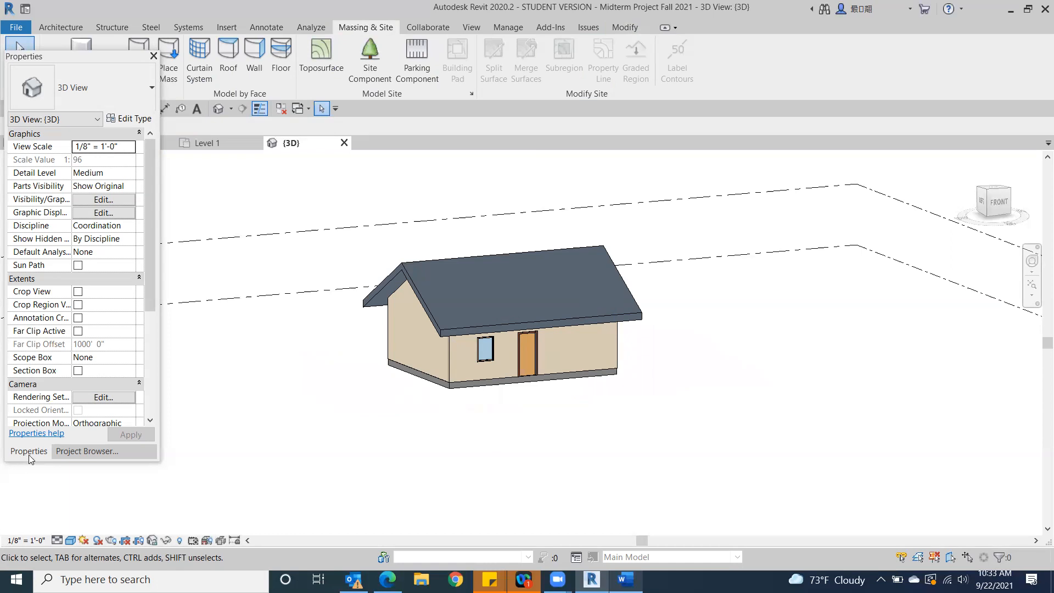
left_click(88, 454)
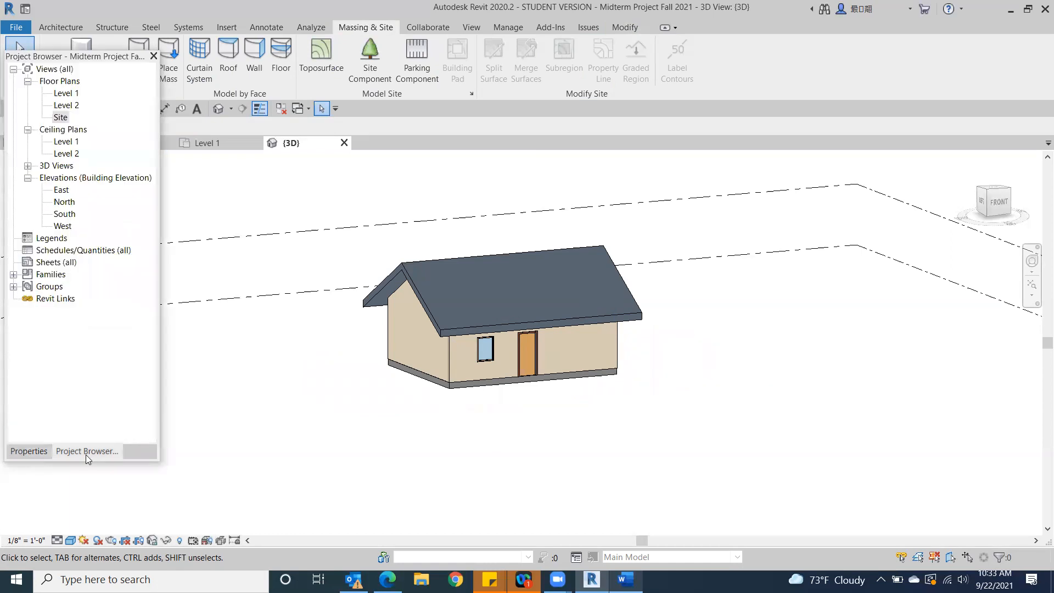
double_click(60, 117)
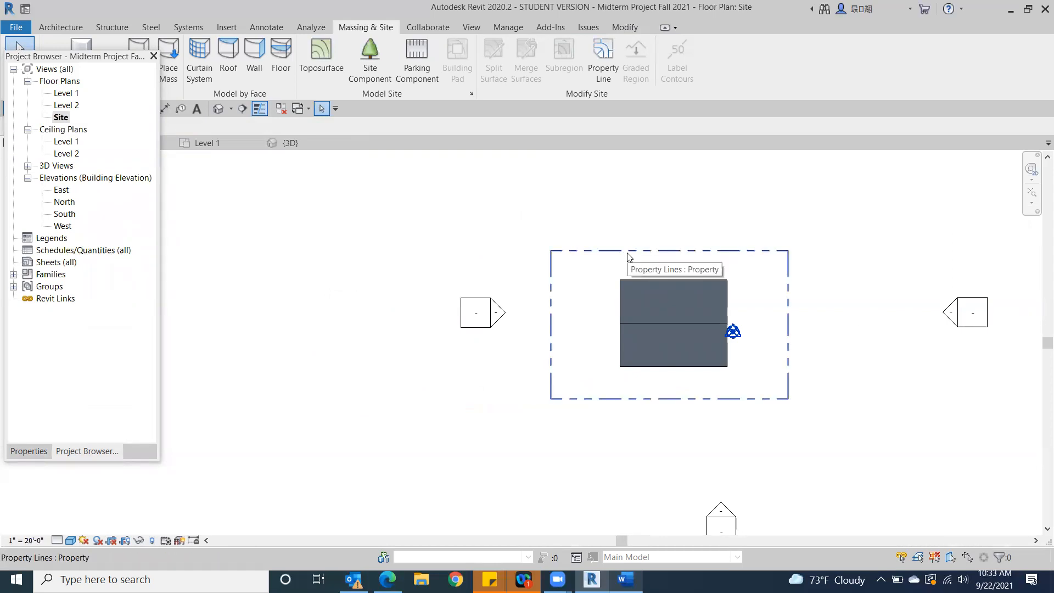
Create a rectangular toposurface by placing points at the four corners of the property line in the Site plan
left_click(323, 52)
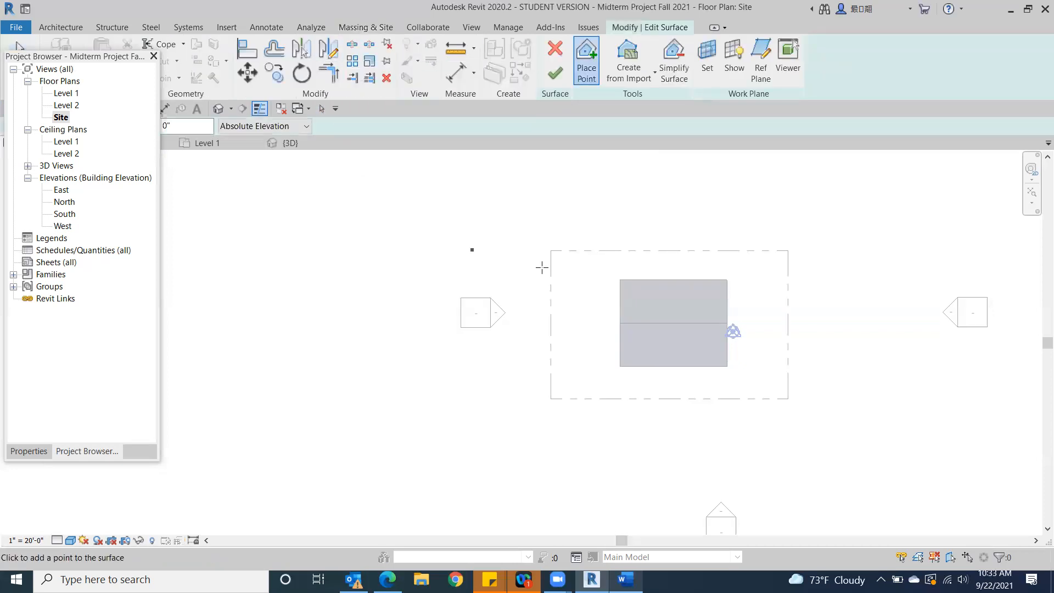
left_click(550, 251)
left_click(783, 394)
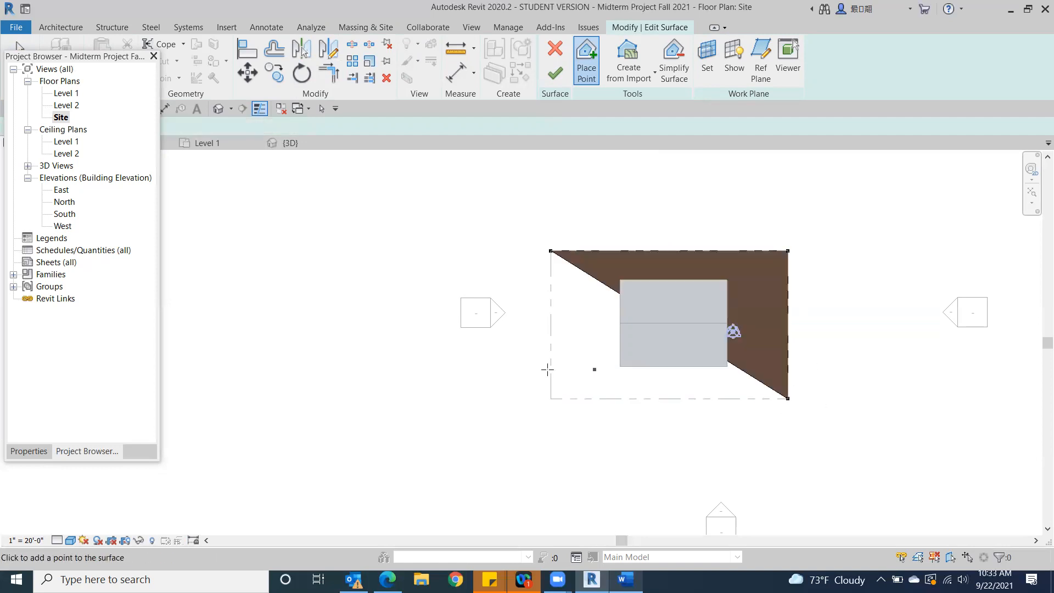
left_click(551, 399)
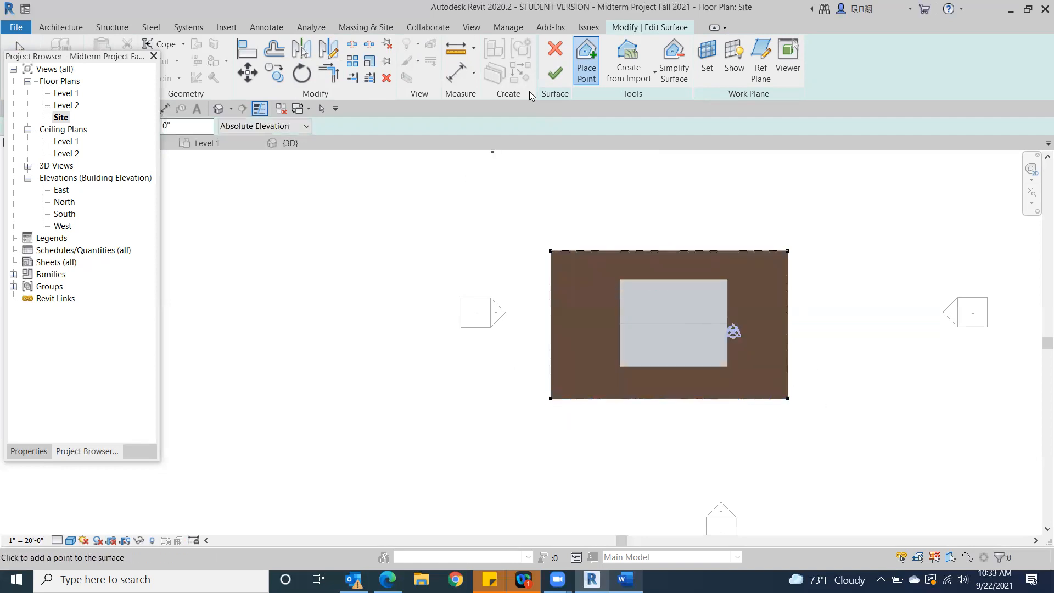
left_click(555, 74)
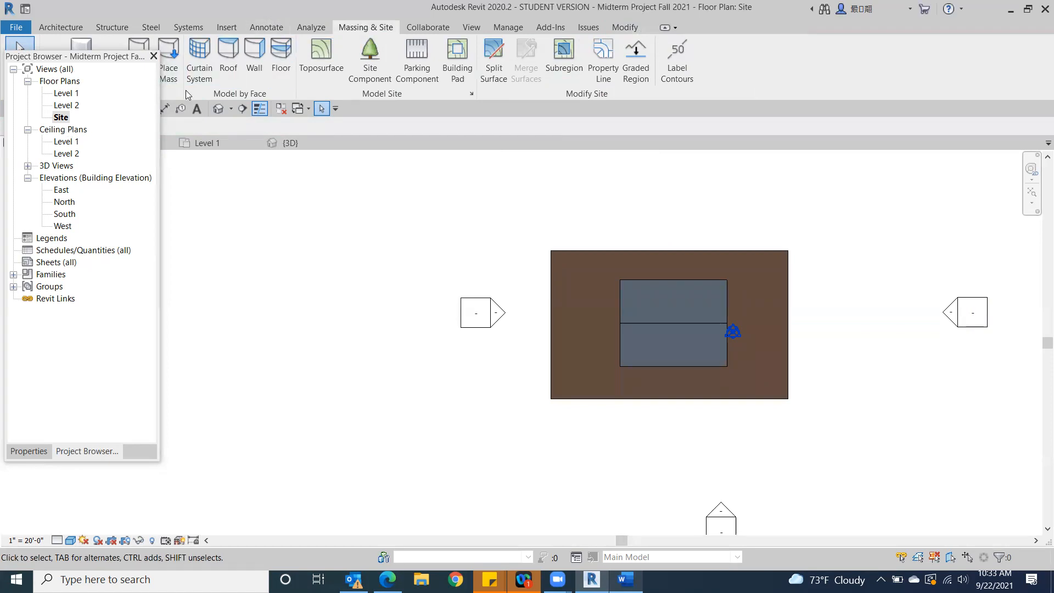
Assign the Grass material to the new toposurface in the default 3D view
left_click(218, 110)
mouse_move(987, 203)
left_mouse_down()
mouse_move(986, 152)
mouse_move(981, 500)
mouse_move(911, 229)
mouse_move(432, 176)
mouse_move(346, 200)
mouse_move(740, 266)
mouse_move(914, 179)
mouse_move(880, 226)
mouse_move(736, 230)
mouse_move(800, 232)
mouse_move(817, 160)
mouse_move(846, 488)
mouse_move(860, 459)
left_mouse_up()
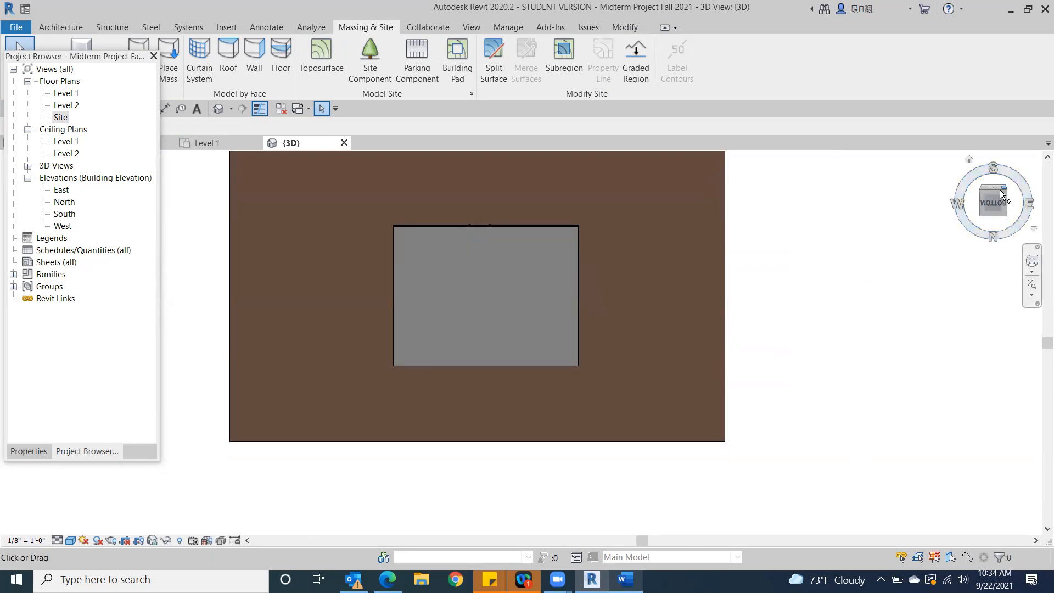
mouse_move(992, 206)
left_mouse_down()
mouse_move(991, 245)
mouse_move(961, 315)
left_mouse_up()
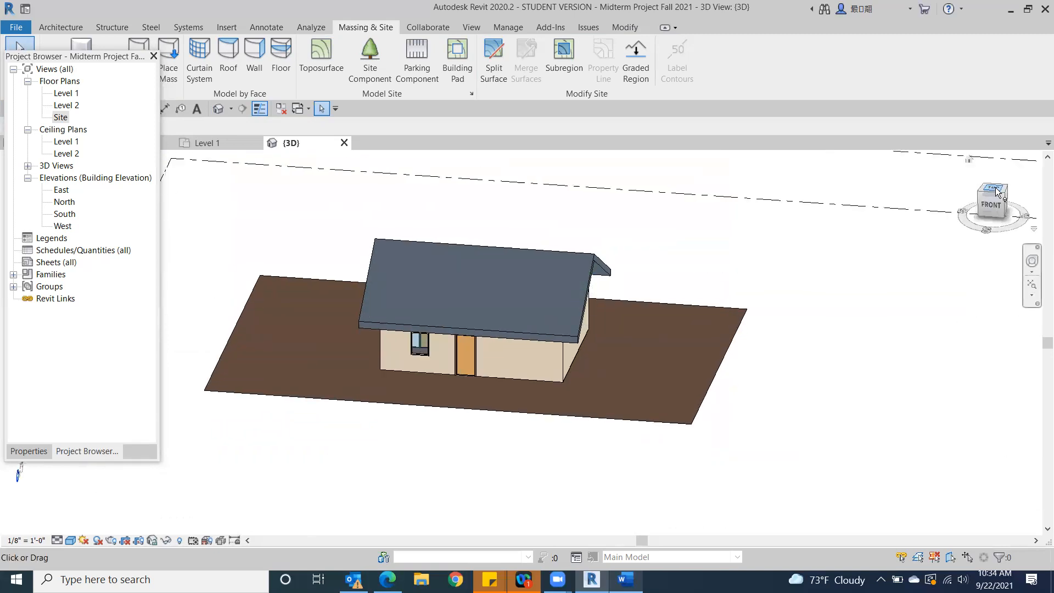
left_click(614, 402)
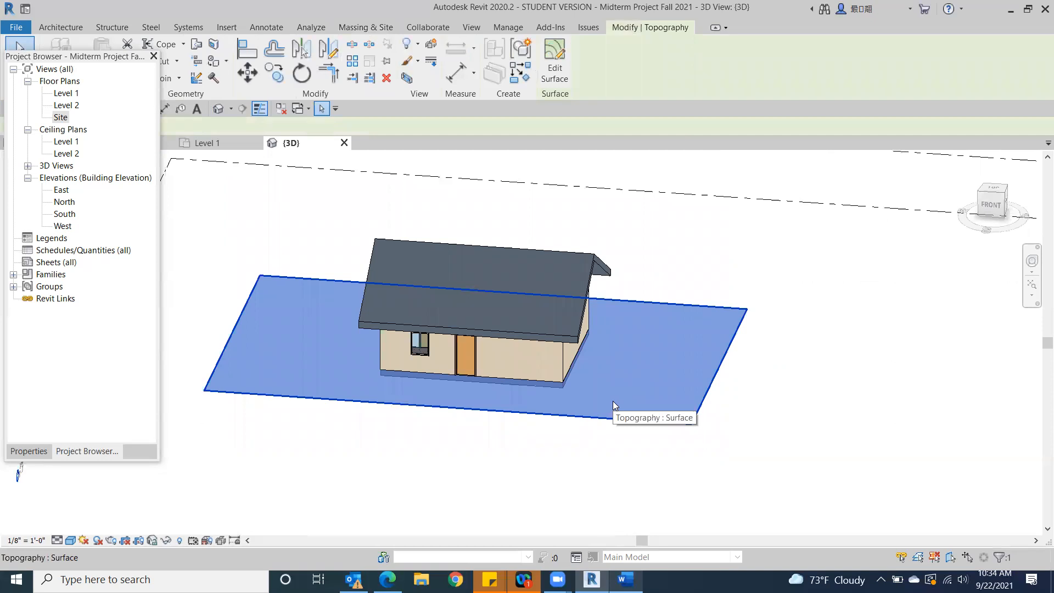
left_click(29, 452)
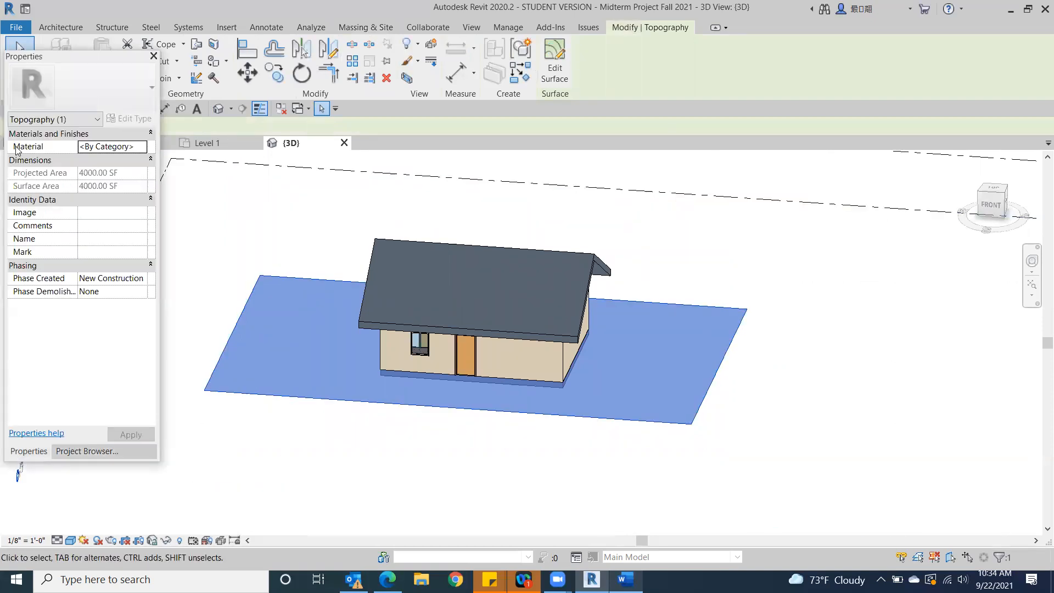
left_click(140, 147)
left_click(142, 147)
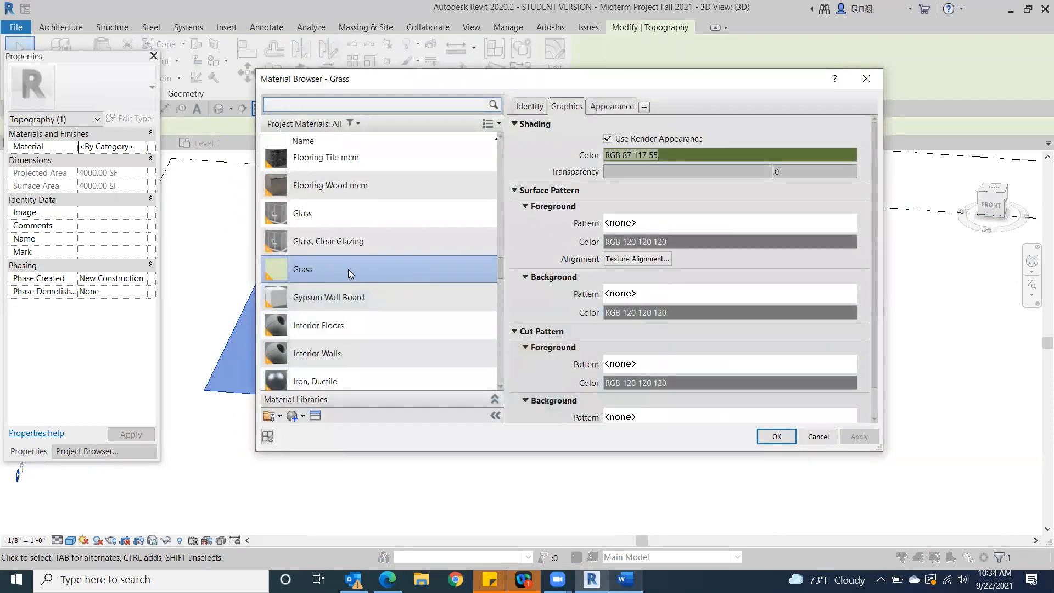
double_click(348, 269)
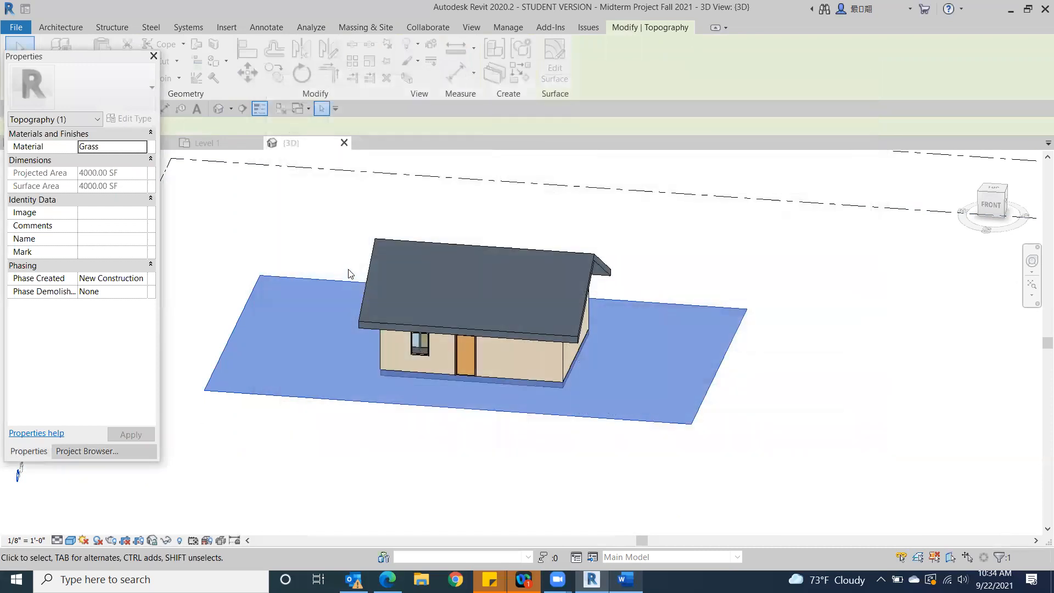
left_click(300, 478)
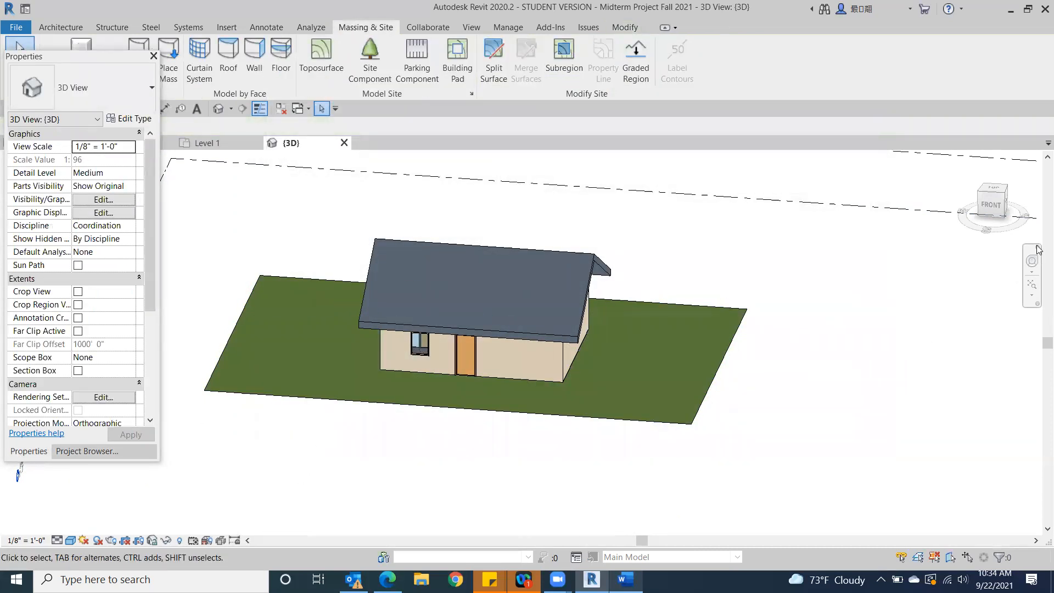
Temporarily hide the Generic - 12" floor in the bottom 3D view to expose the exterior walls
left_click(989, 217)
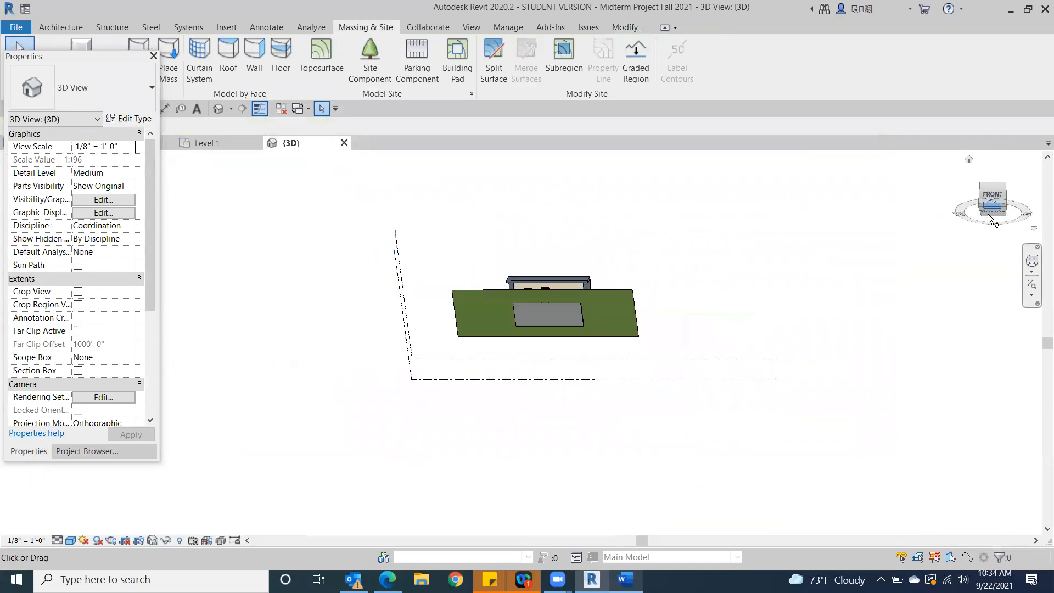
scroll(538, 363, "up", 1)
middle_click_drag(538, 362, 775, 317)
scroll(680, 313, "up", 4)
scroll(852, 255, "up", 2)
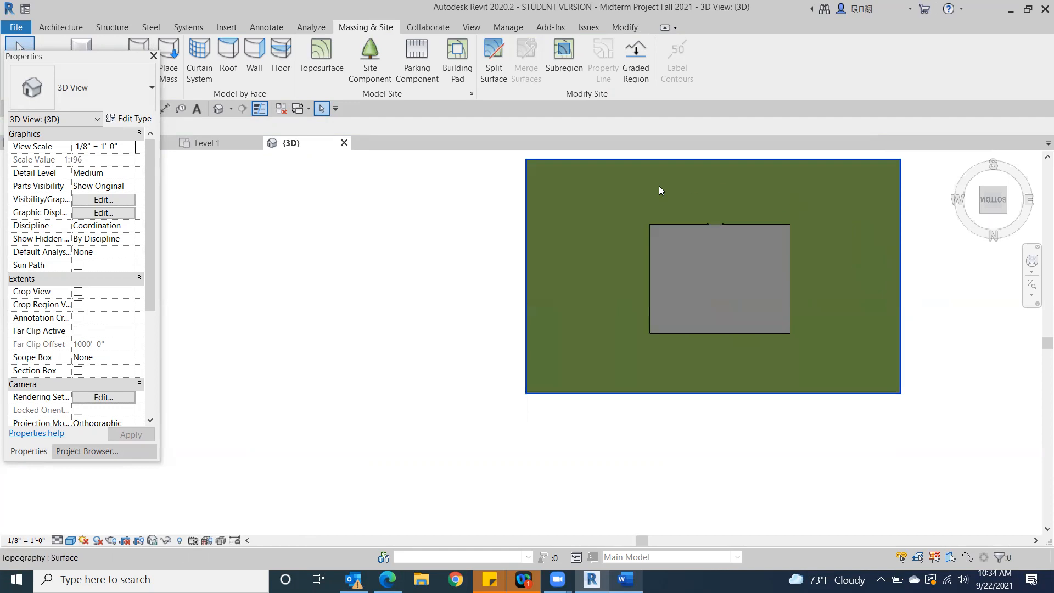
middle_click_drag(676, 381, 532, 395)
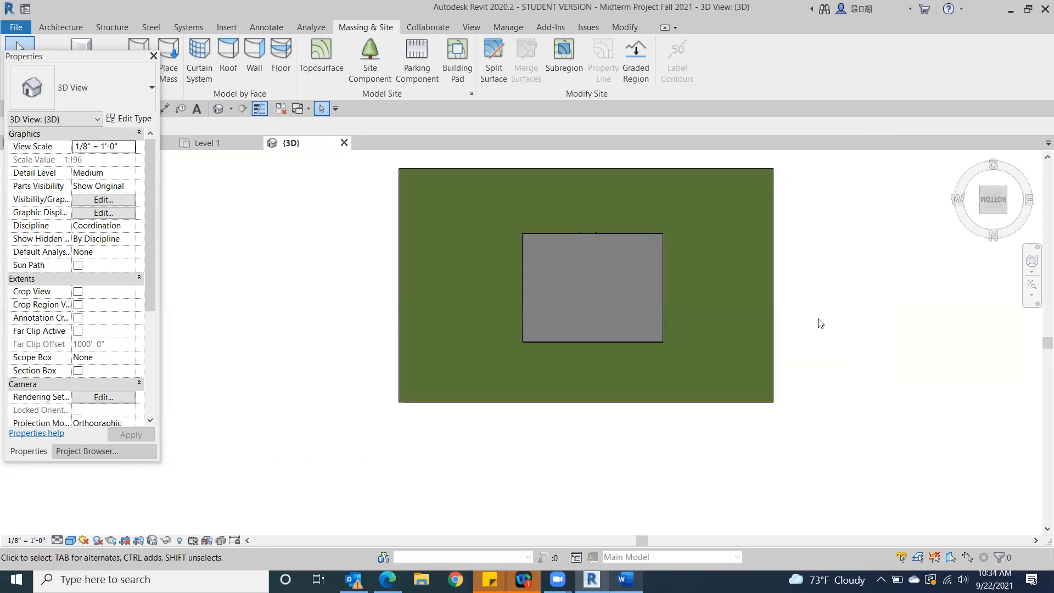
left_click(568, 284)
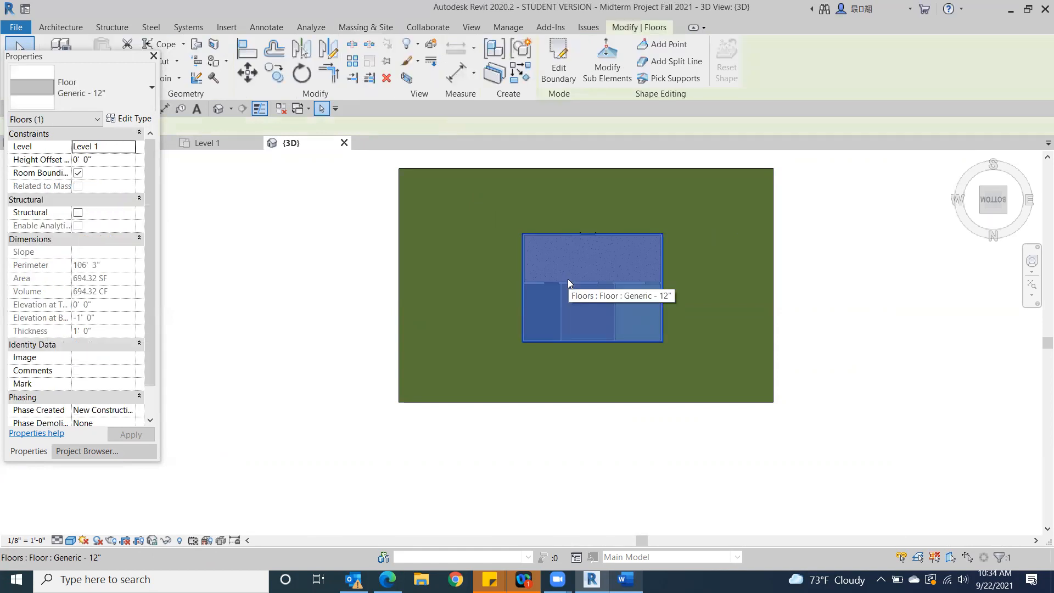
left_click(939, 330)
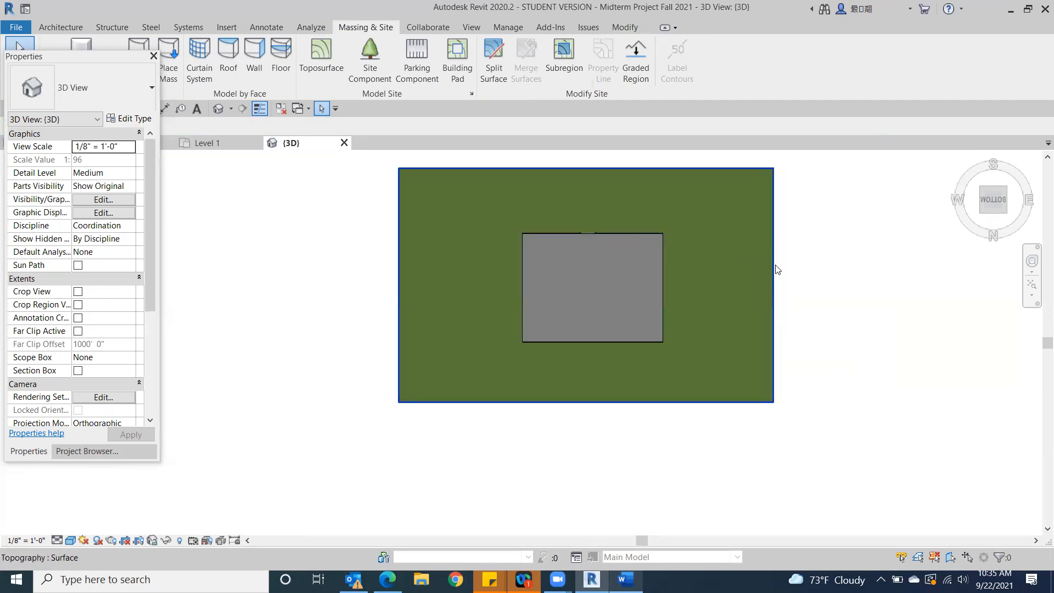
left_click(553, 267)
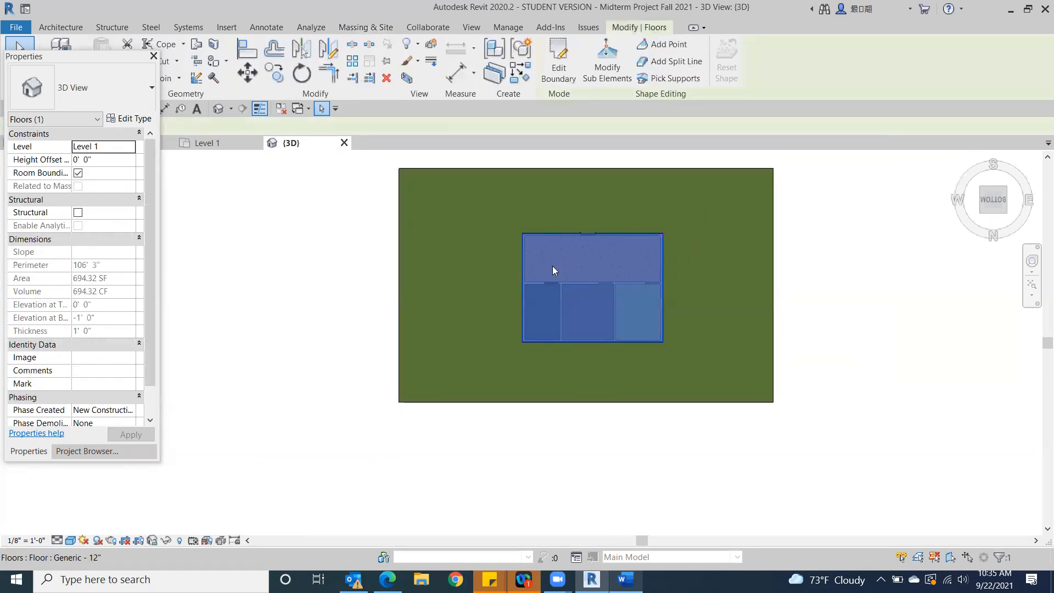
left_click(166, 539)
left_click(187, 508)
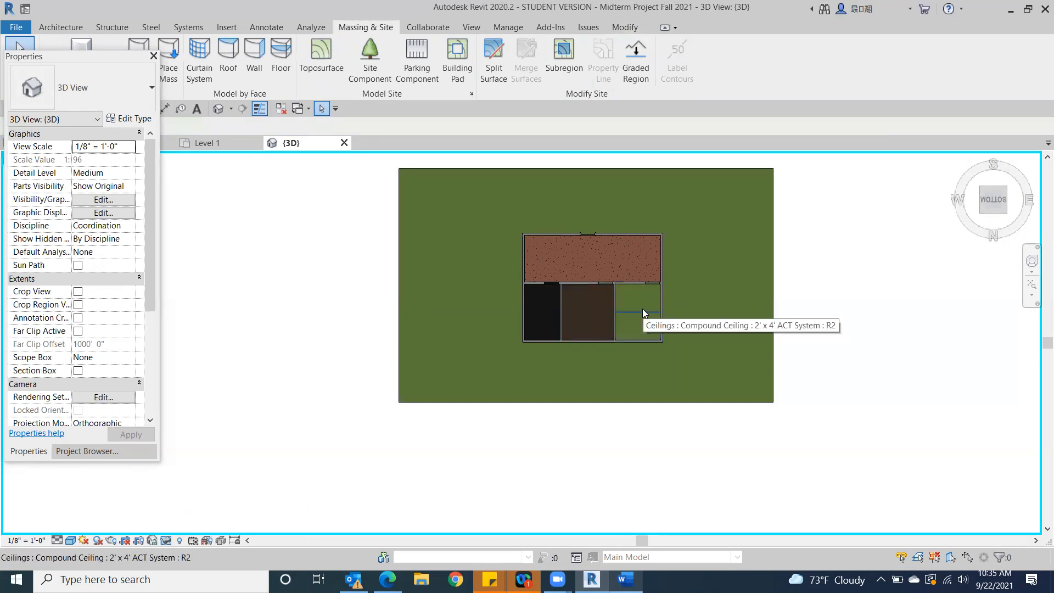
Try to split the grass toposurface with a 30'-0" by 23'-3 1/2" rectangle snapped to the exterior wall corners, discarding the sketch
left_click(499, 66)
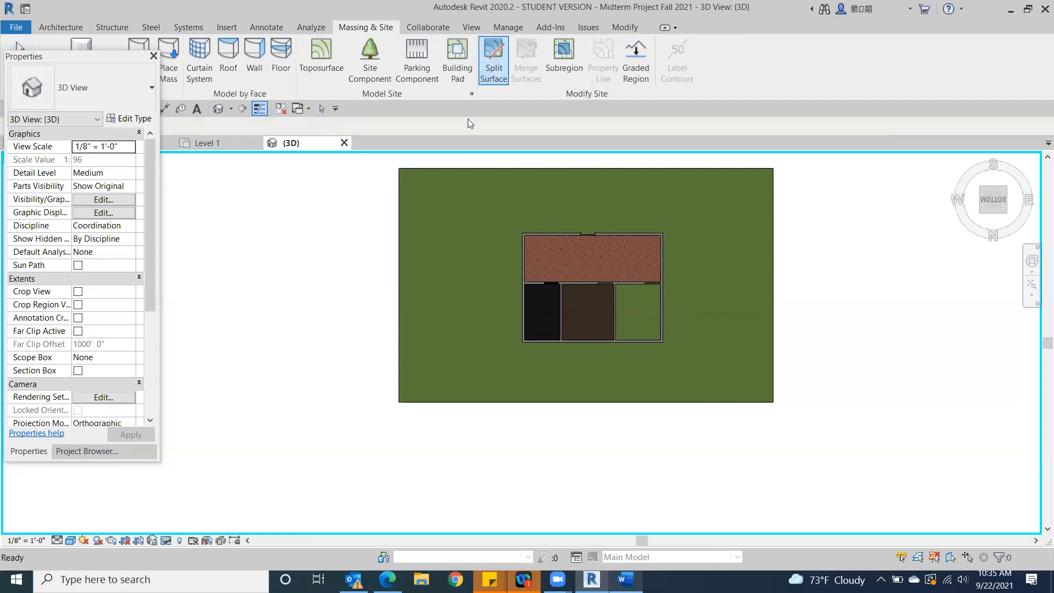
left_click(451, 187)
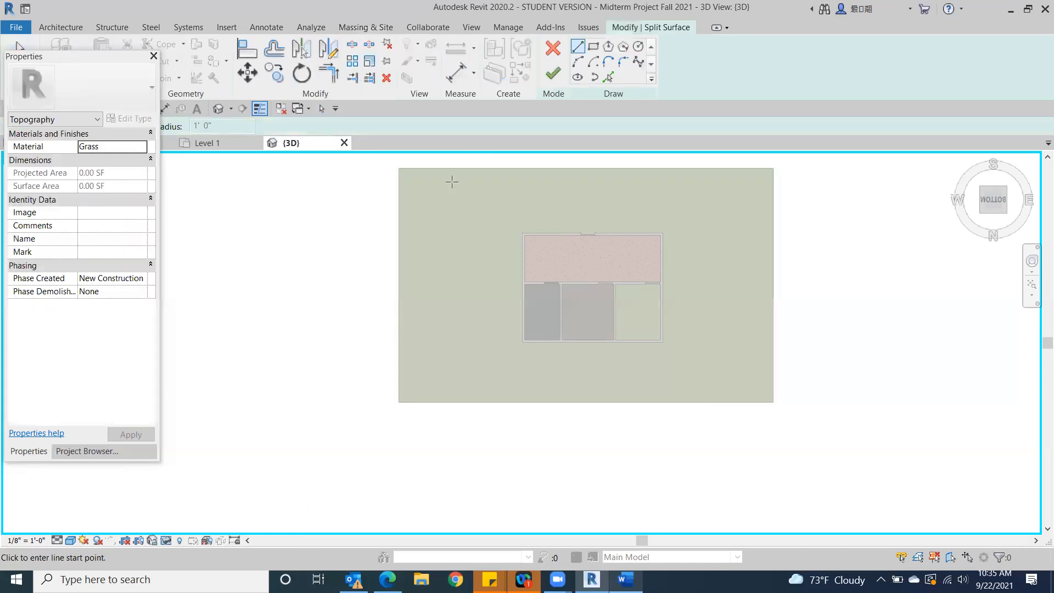
left_click(595, 47)
scroll(531, 233, "up", 3)
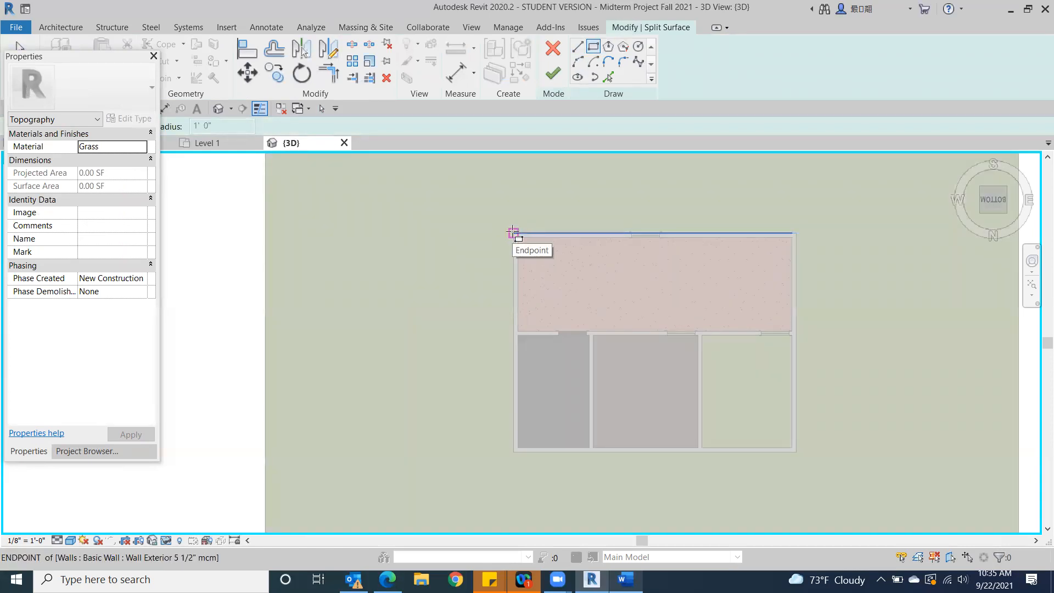
left_click(513, 233)
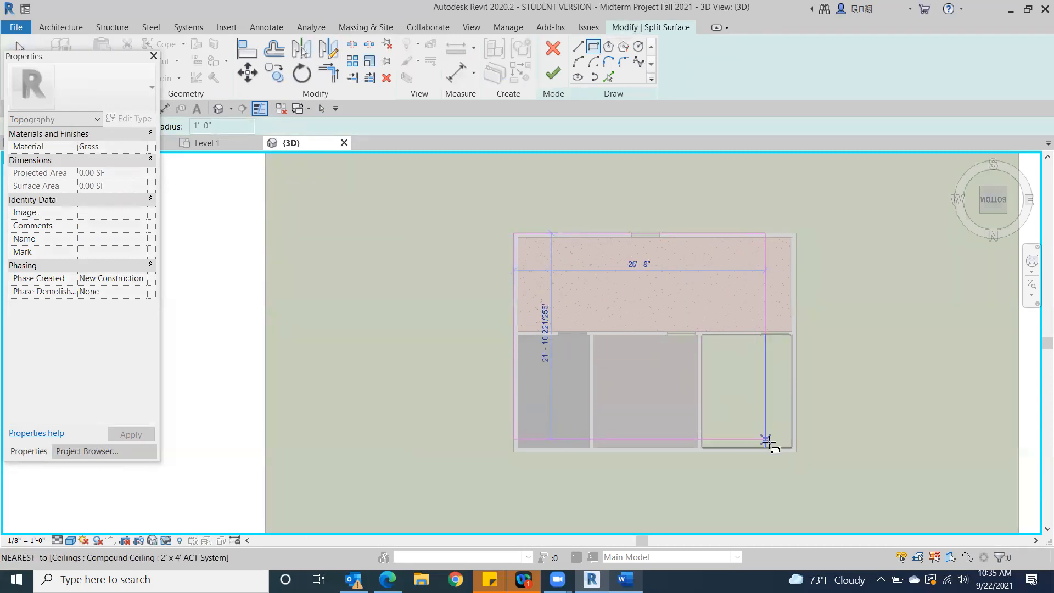
left_click(797, 452)
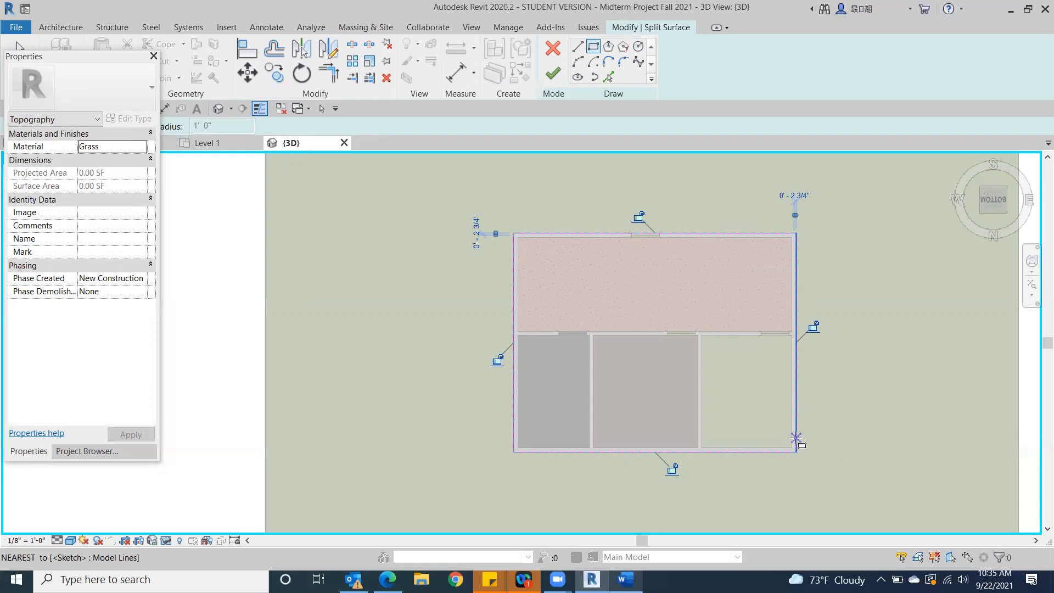
left_click(554, 52)
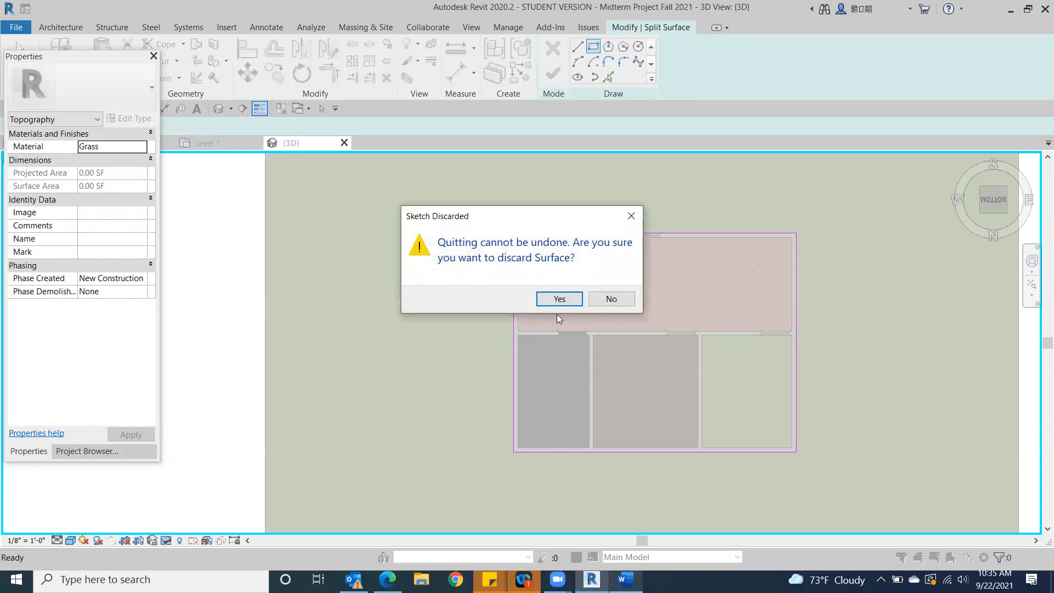
left_click(559, 301)
key("Escape")
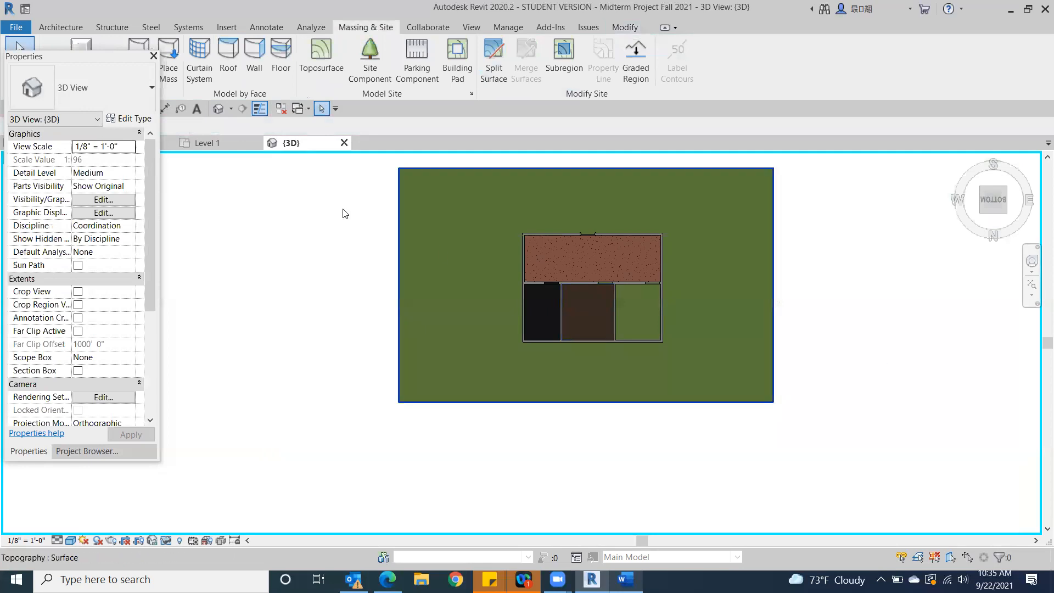
left_click(494, 58)
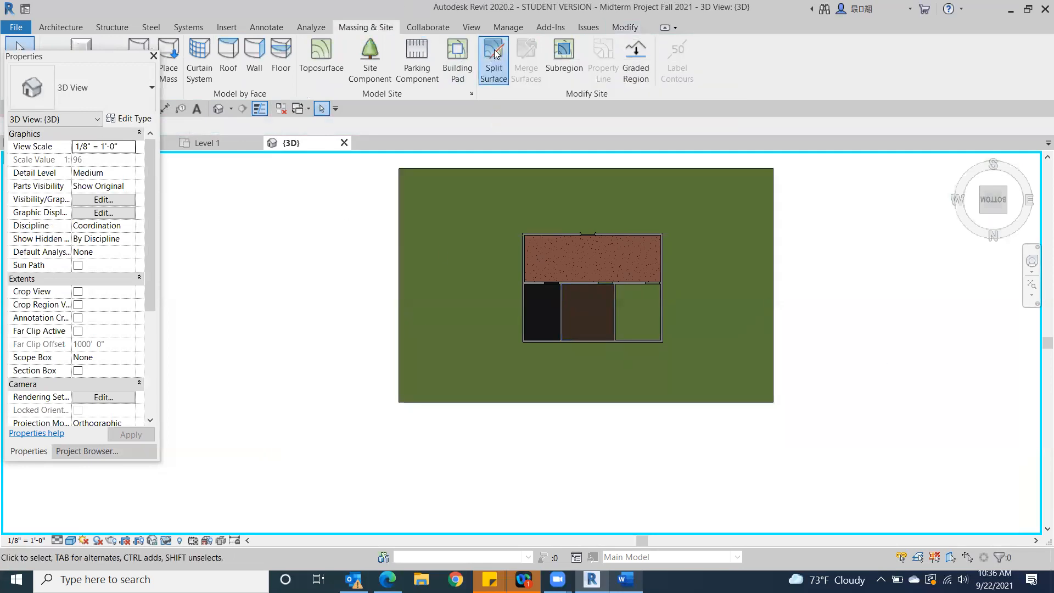
left_click(490, 194)
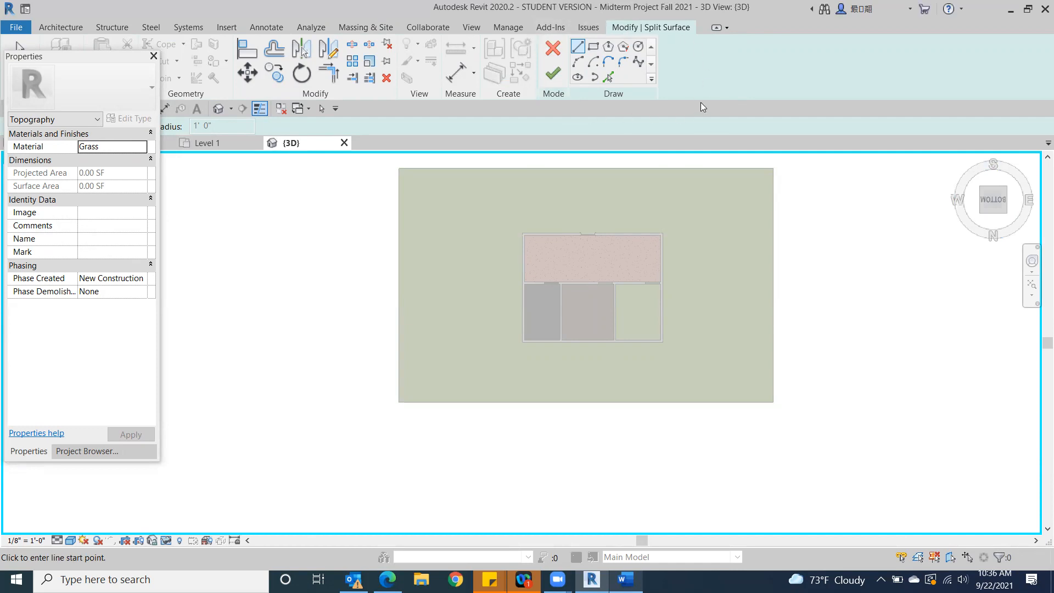
left_click(556, 51)
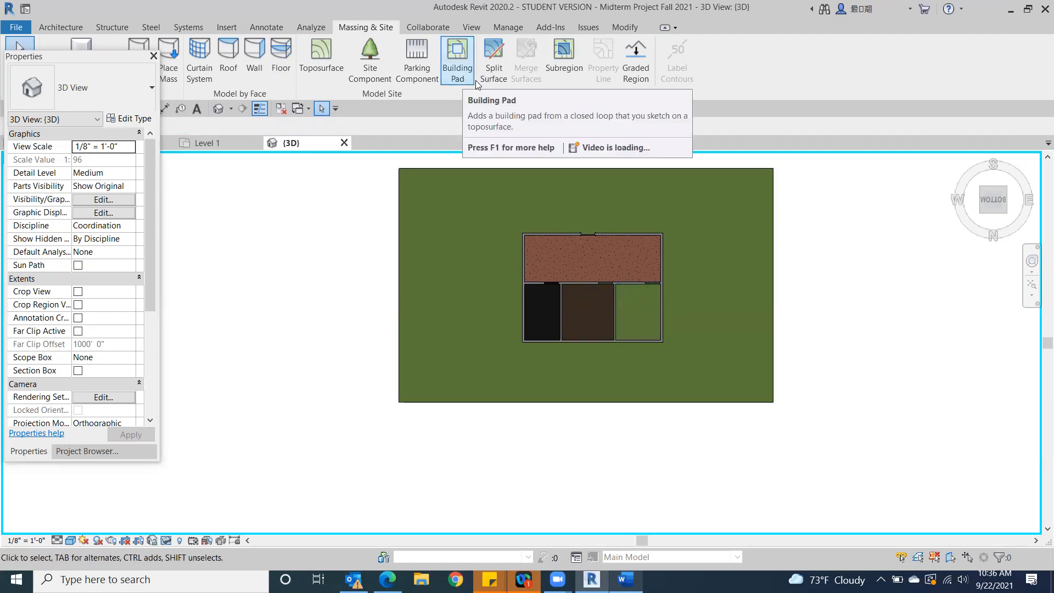
Split the grass toposurface with a rectangle snapped to opposite outer corners of the exterior walls
left_click(489, 62)
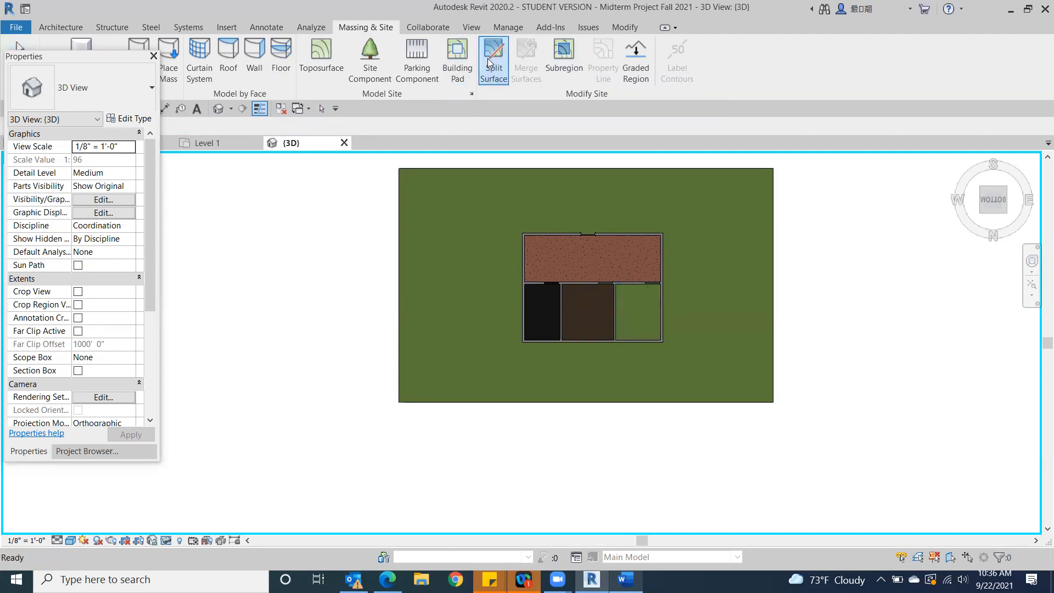
left_click(488, 172)
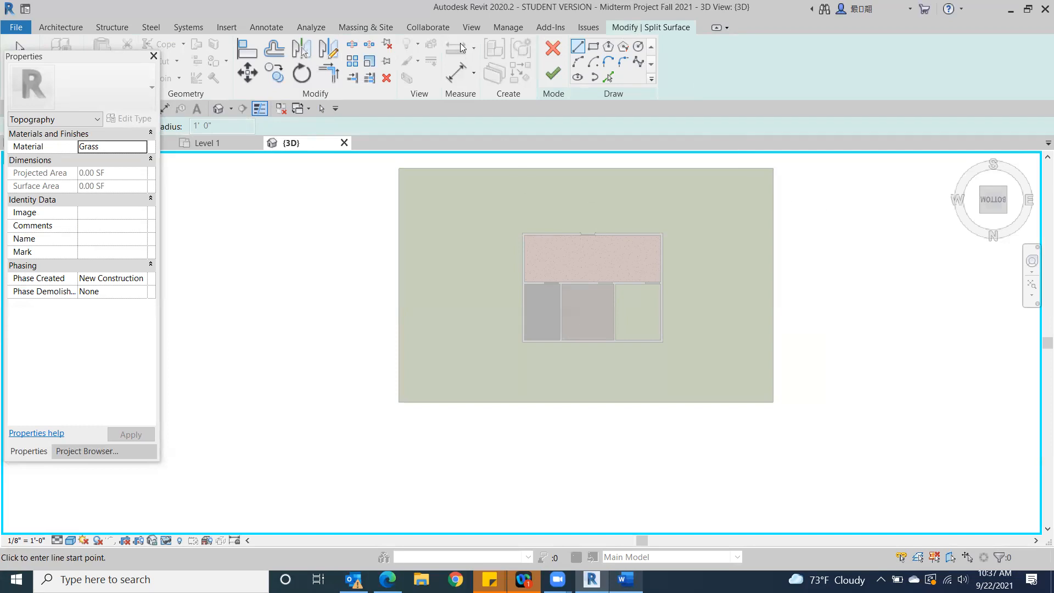
left_click(593, 48)
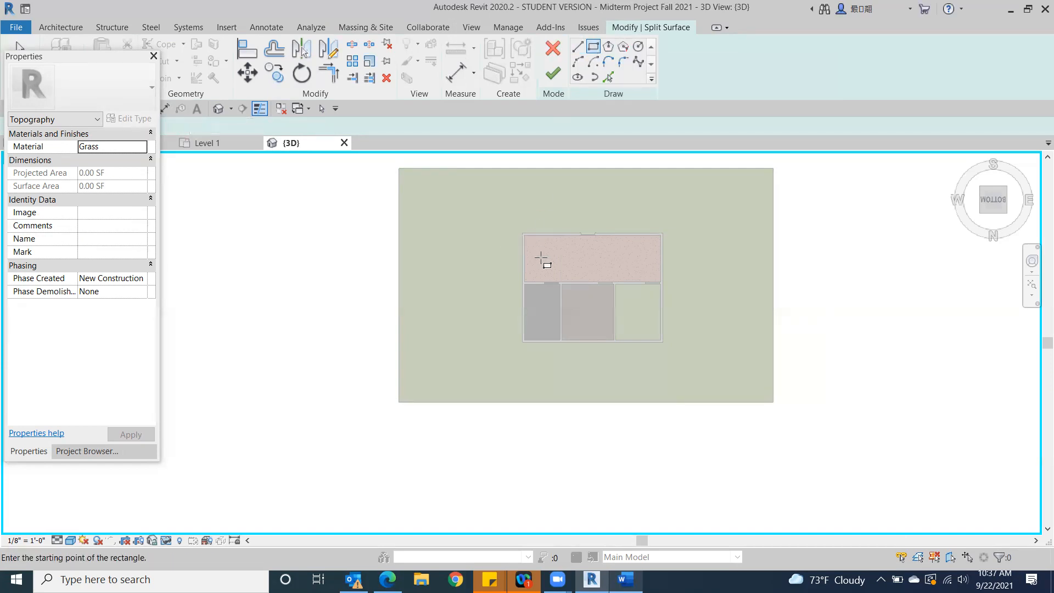
scroll(530, 244, "up", 3)
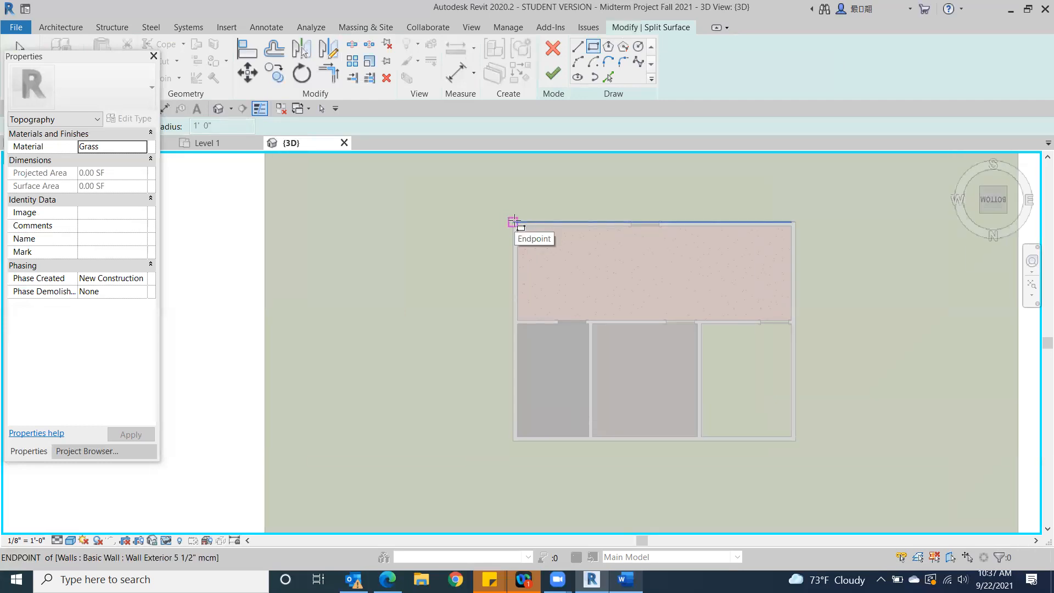
left_click(515, 222)
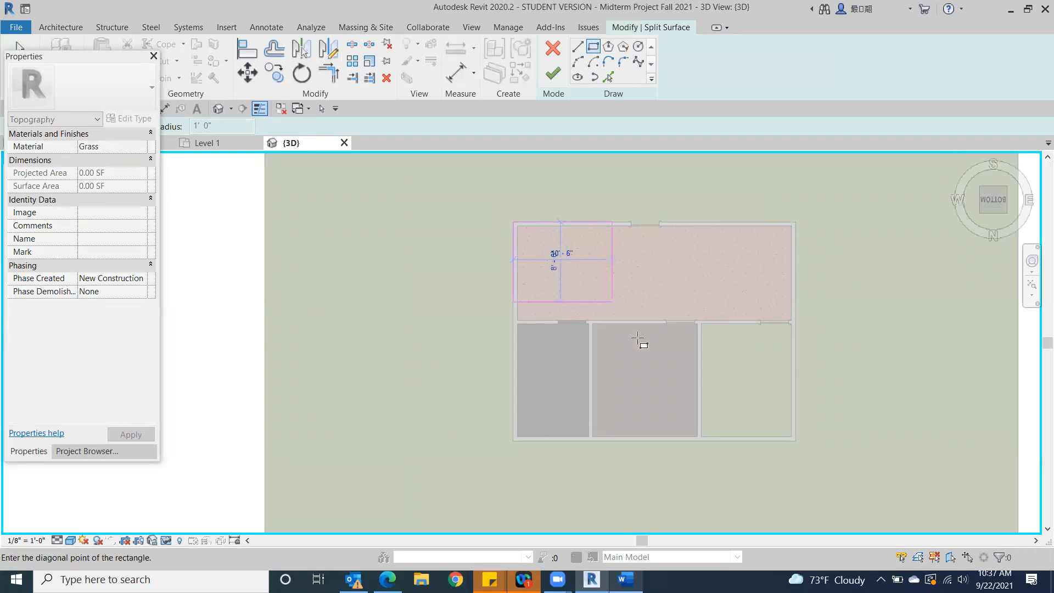
left_click(796, 441)
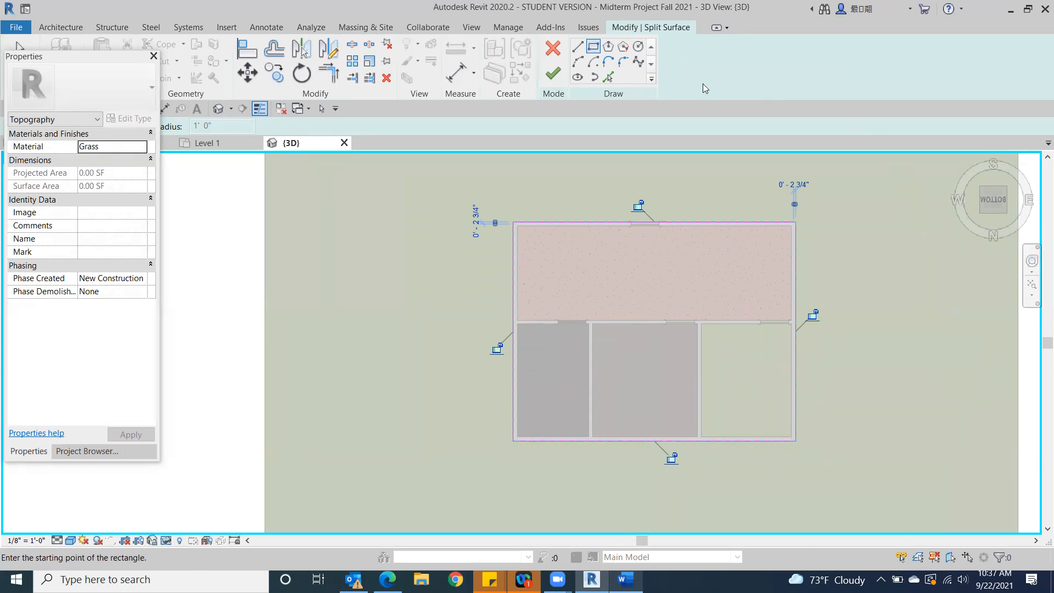
left_click(553, 76)
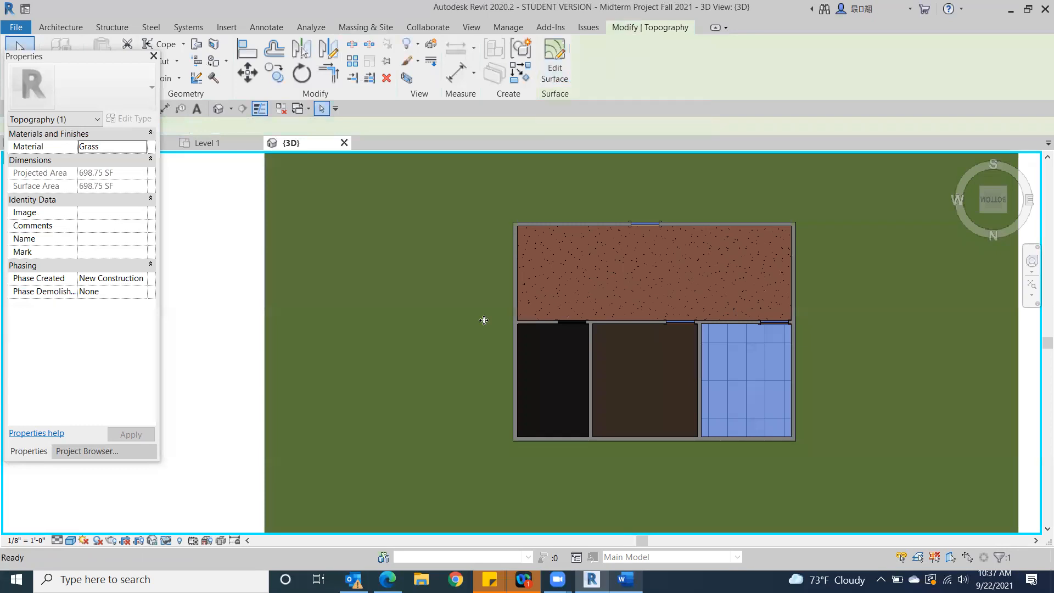
Try deleting the large grass surface outside the building, and undo the deletion
left_click(209, 310)
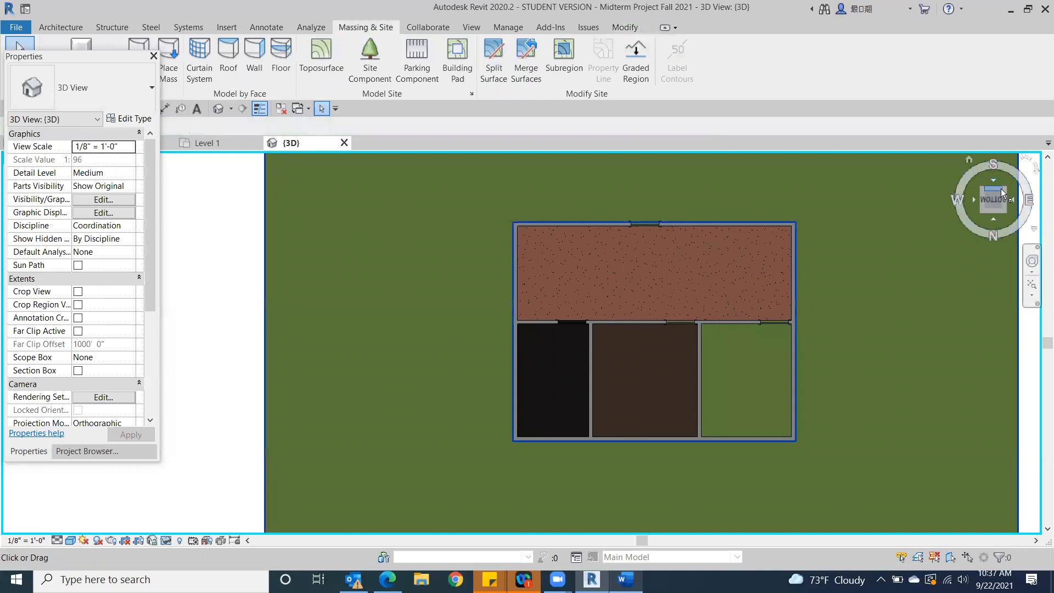
left_click_drag(1009, 196, 991, 210)
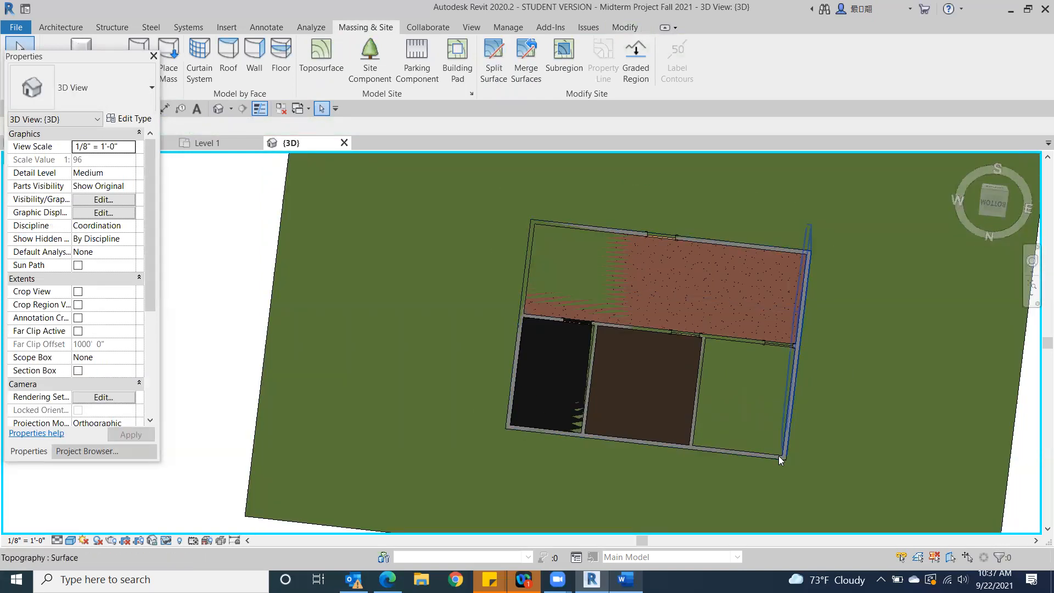
left_click(790, 415)
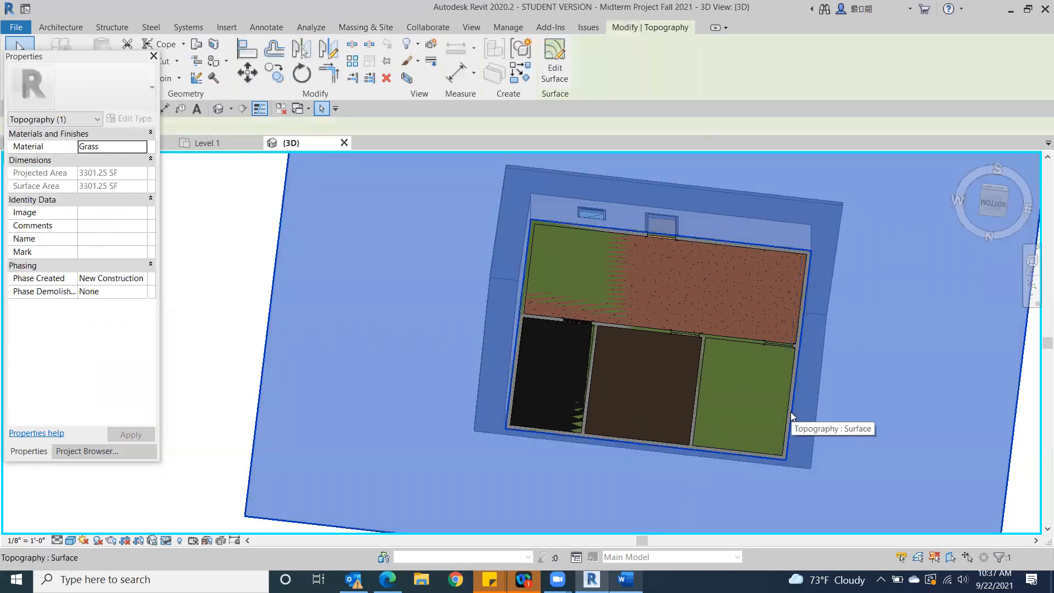
key("Escape")
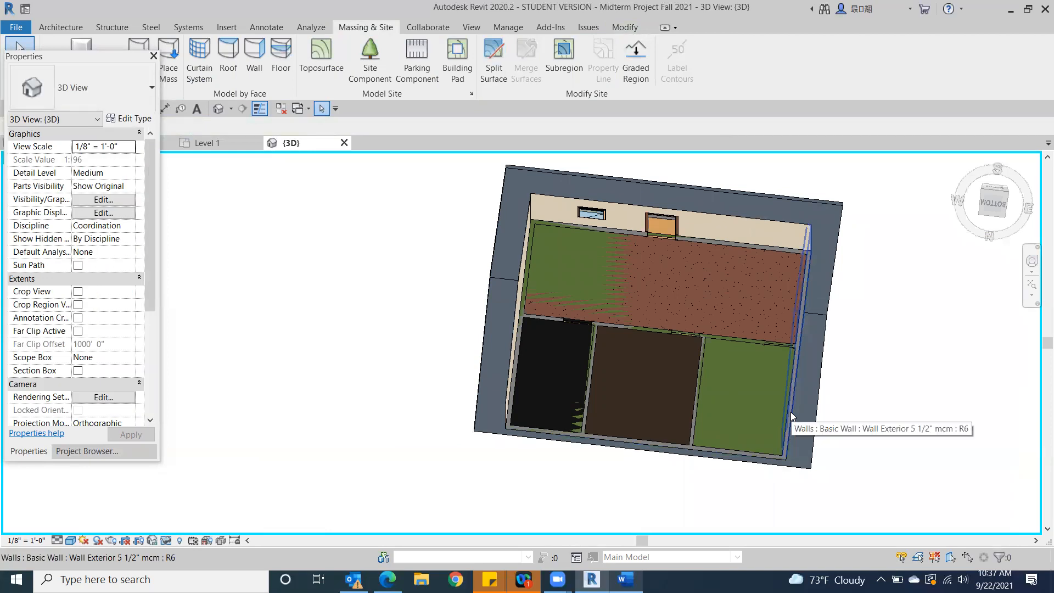
left_click_drag(90, 61, 77, 166)
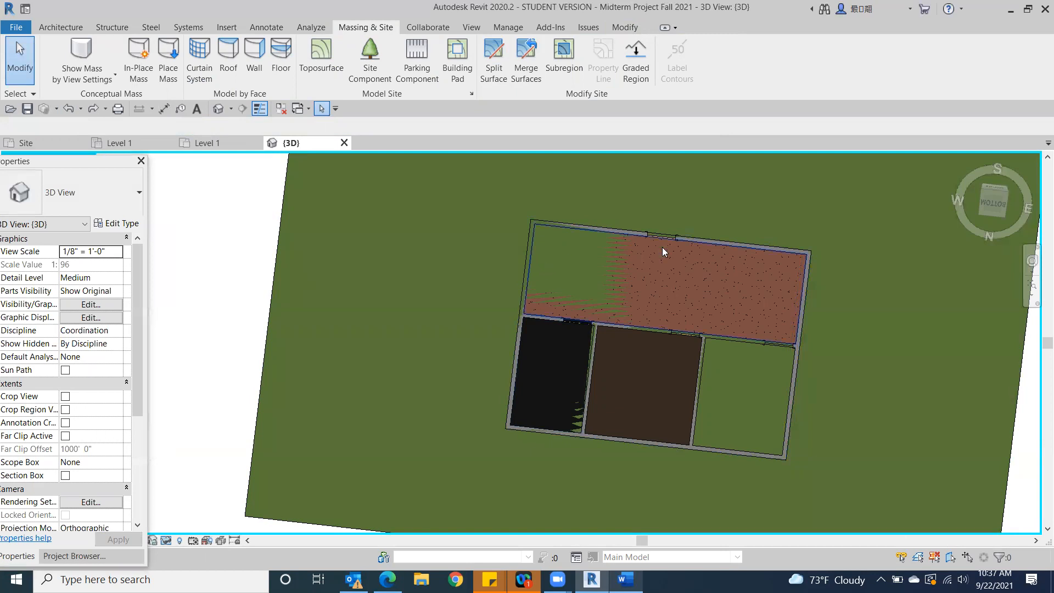
Delete the split-off grass surface inside the exterior walls
left_click(791, 437)
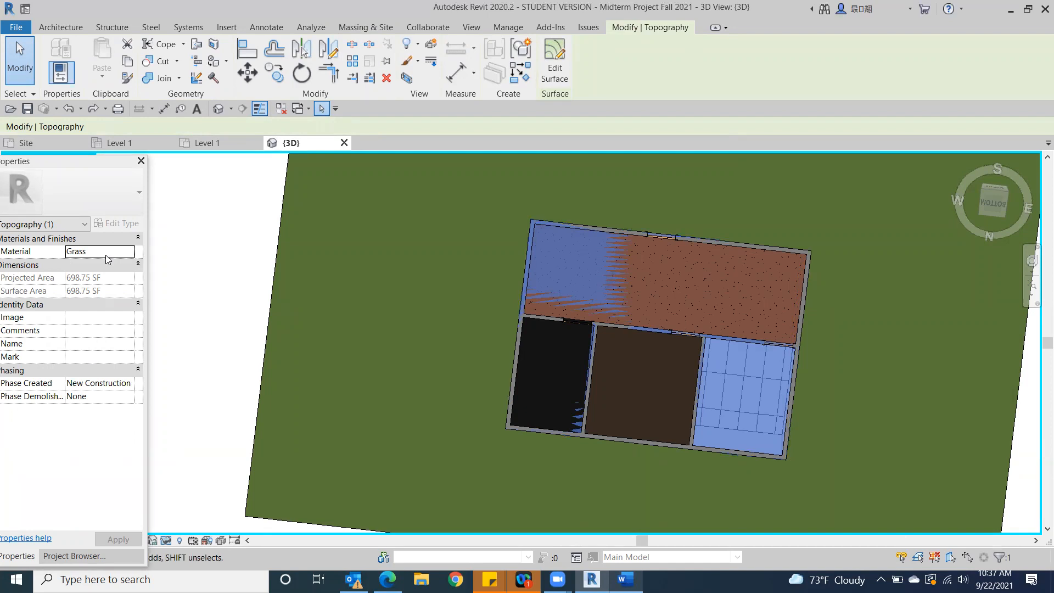
key("Escape")
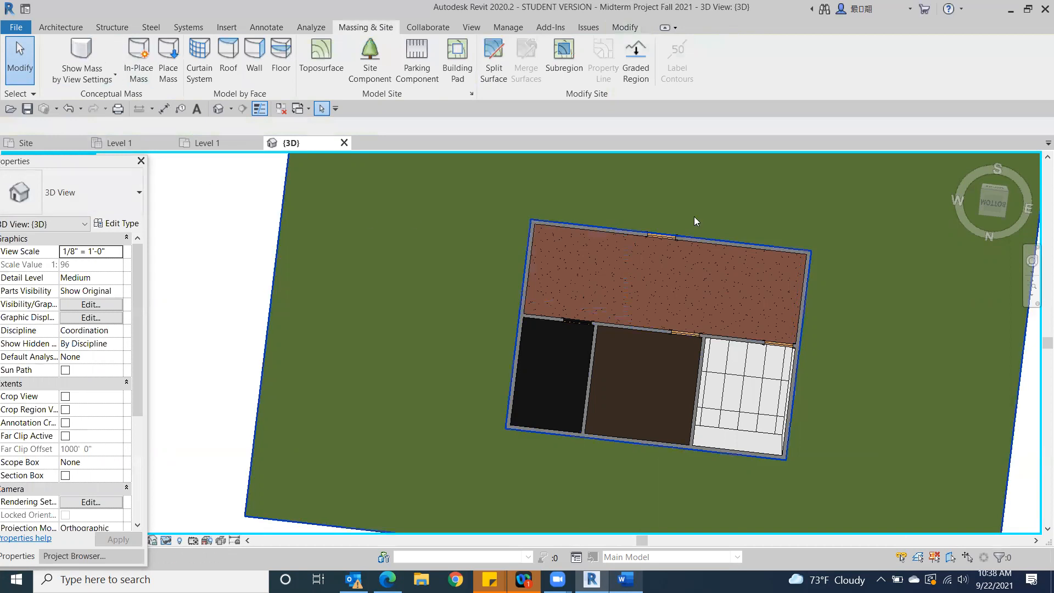
Reset the temporary hide to bring back the floor slab, and view the building from above ground at its front corner
left_click(1013, 192)
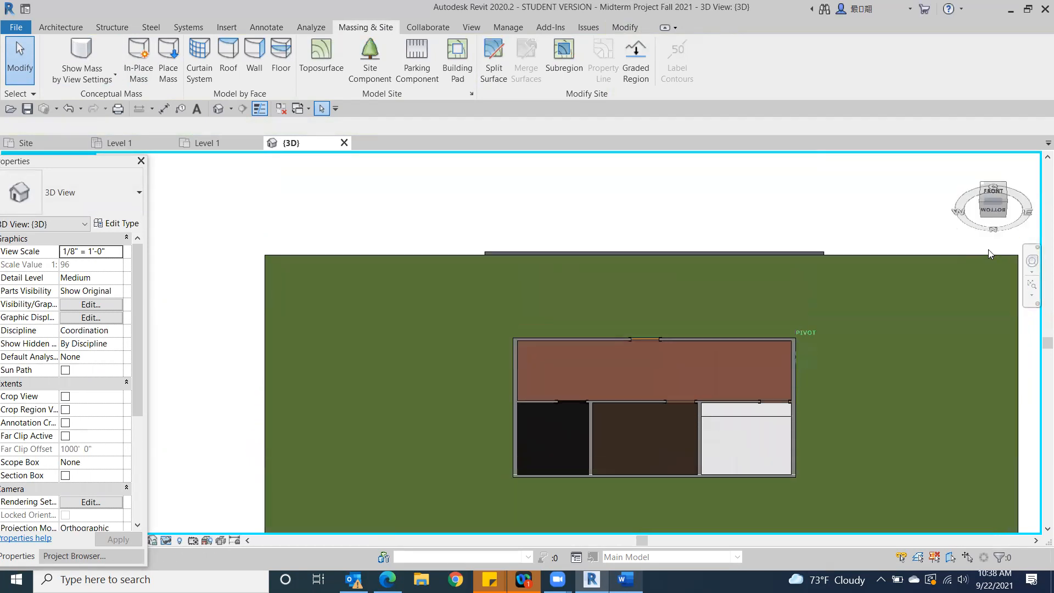
middle_click_drag(967, 288, 781, 163, "shift")
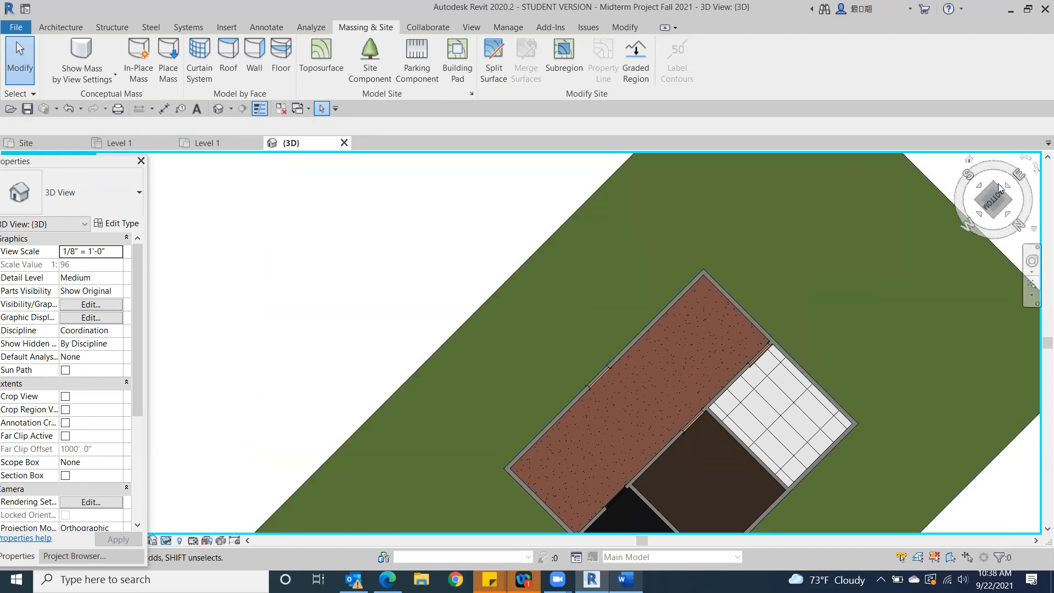
mouse_move(997, 185)
left_mouse_down()
mouse_move(937, 304)
mouse_move(916, 245)
mouse_move(980, 187)
left_mouse_up()
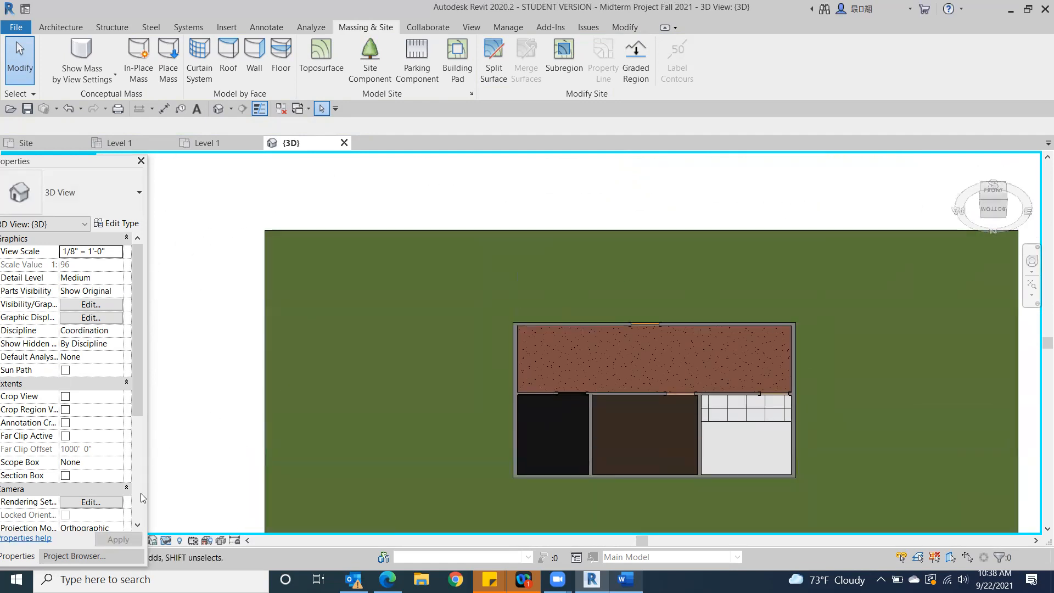
left_click(1004, 199)
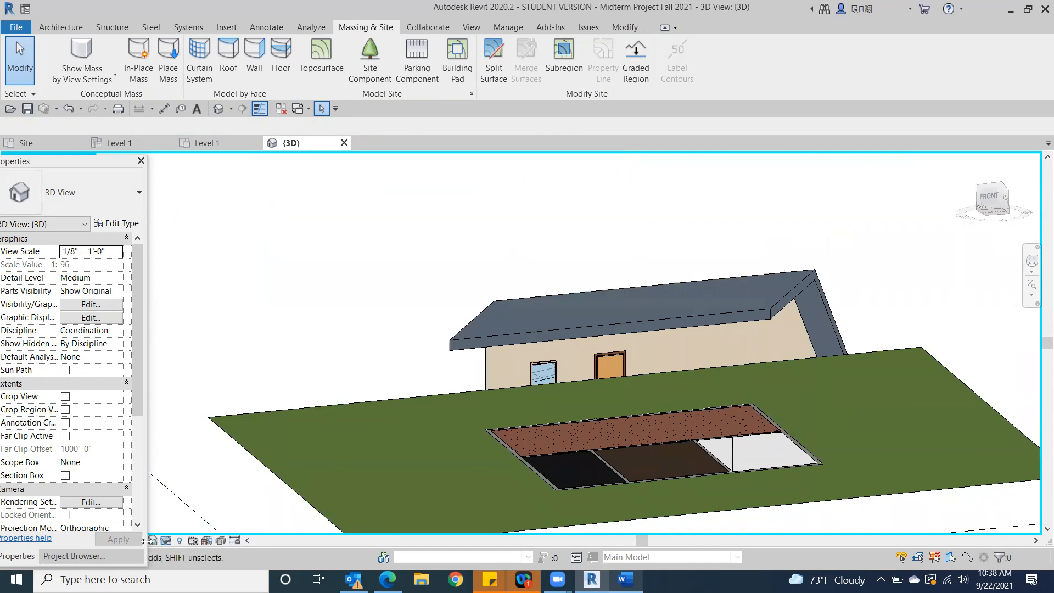
left_click(164, 543)
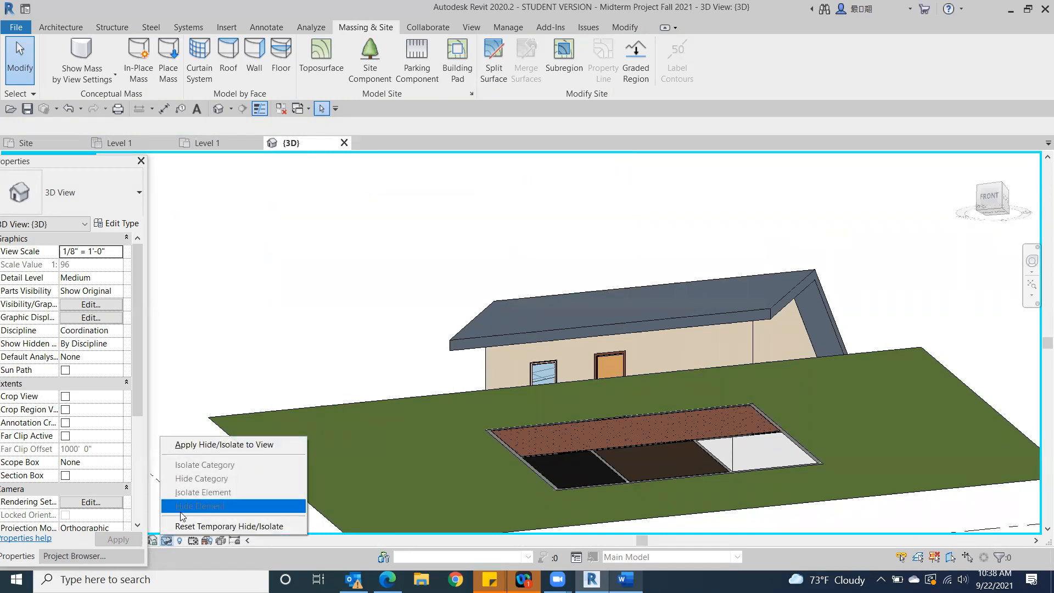
left_click(180, 527)
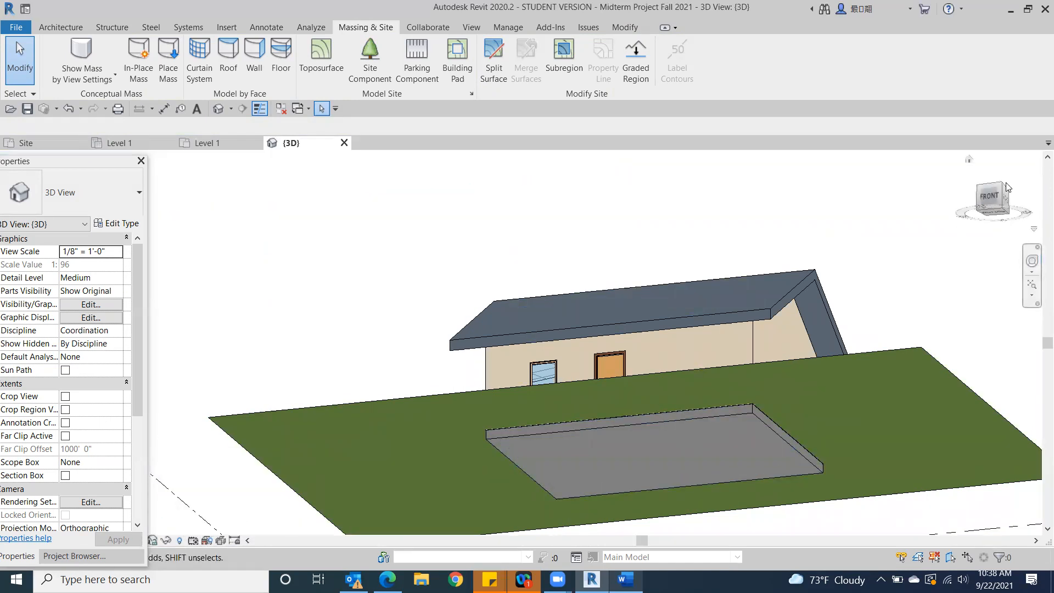
left_click_drag(1006, 189, 995, 206)
left_click(992, 200)
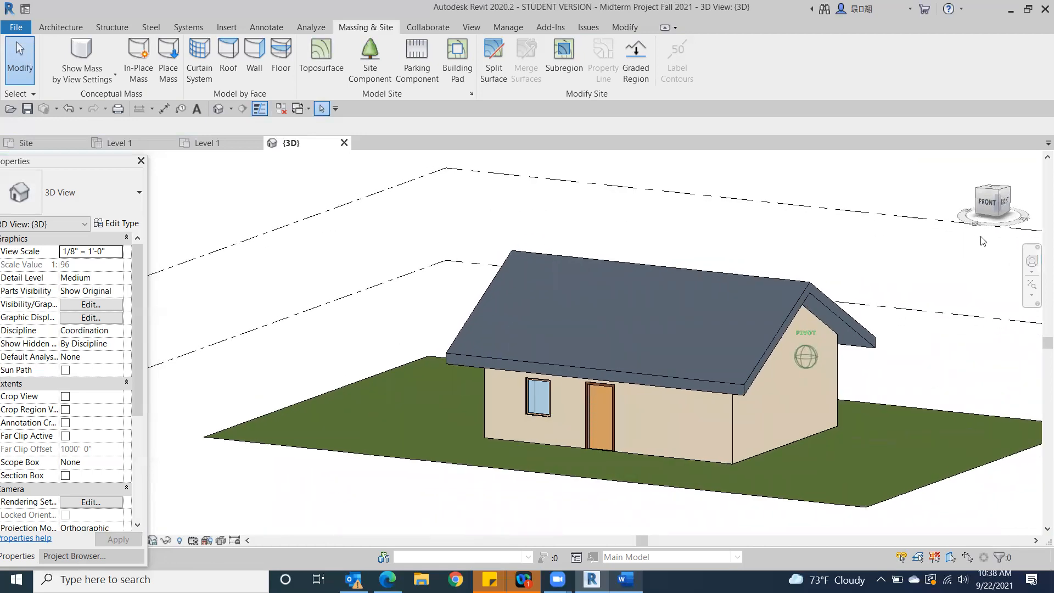